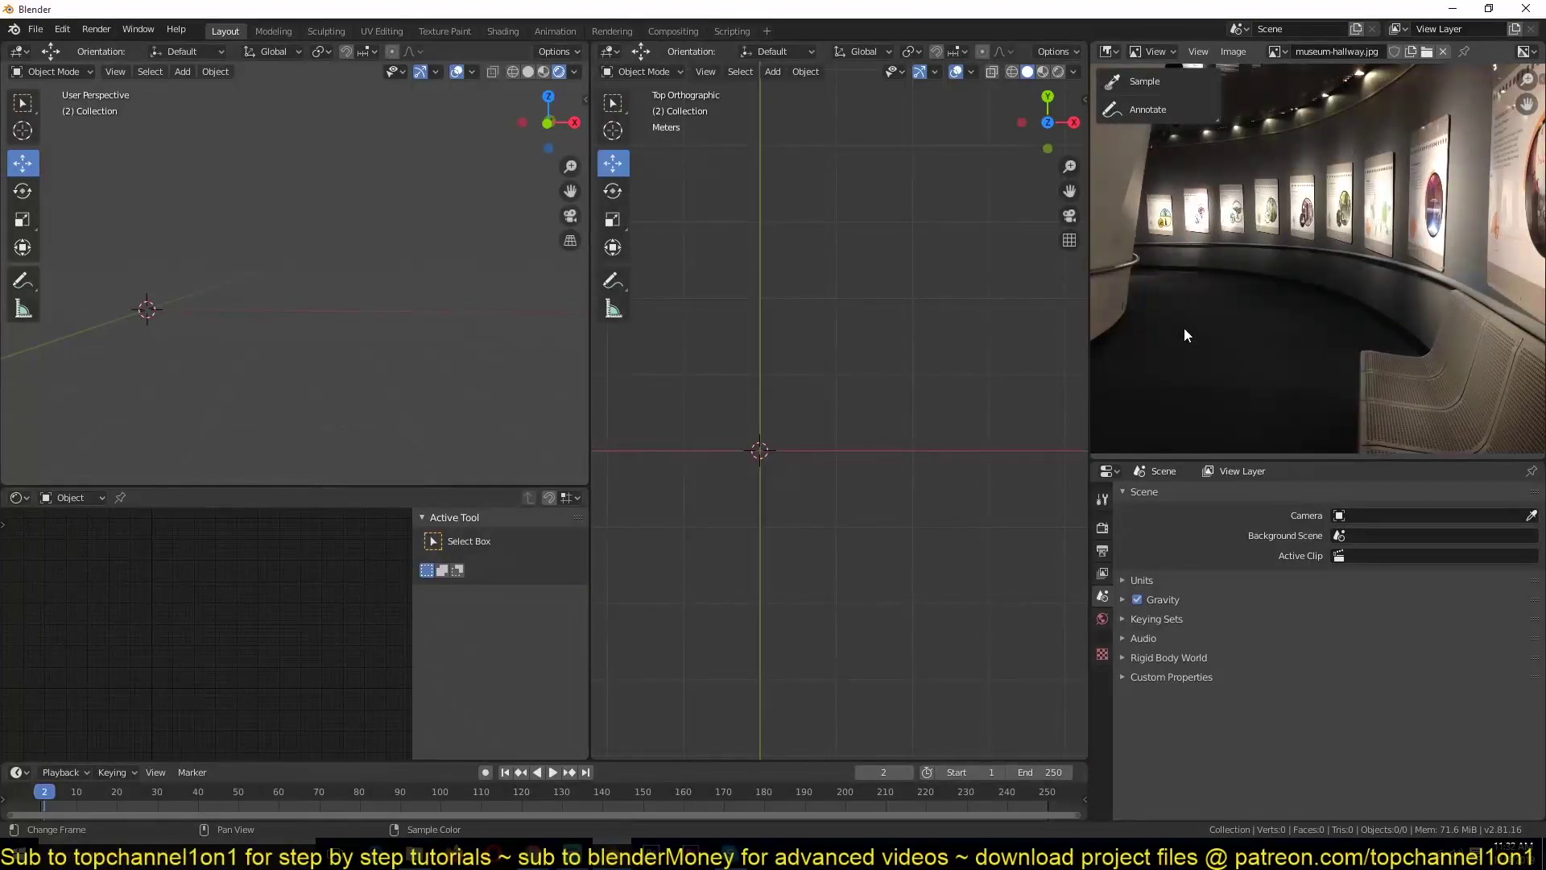
# Examine the museum-hallway.jpg reference photo full-screen, studying the spotlights and curved rail along the top of the wall.
pyautogui.hotkey('ctrl', 'space')
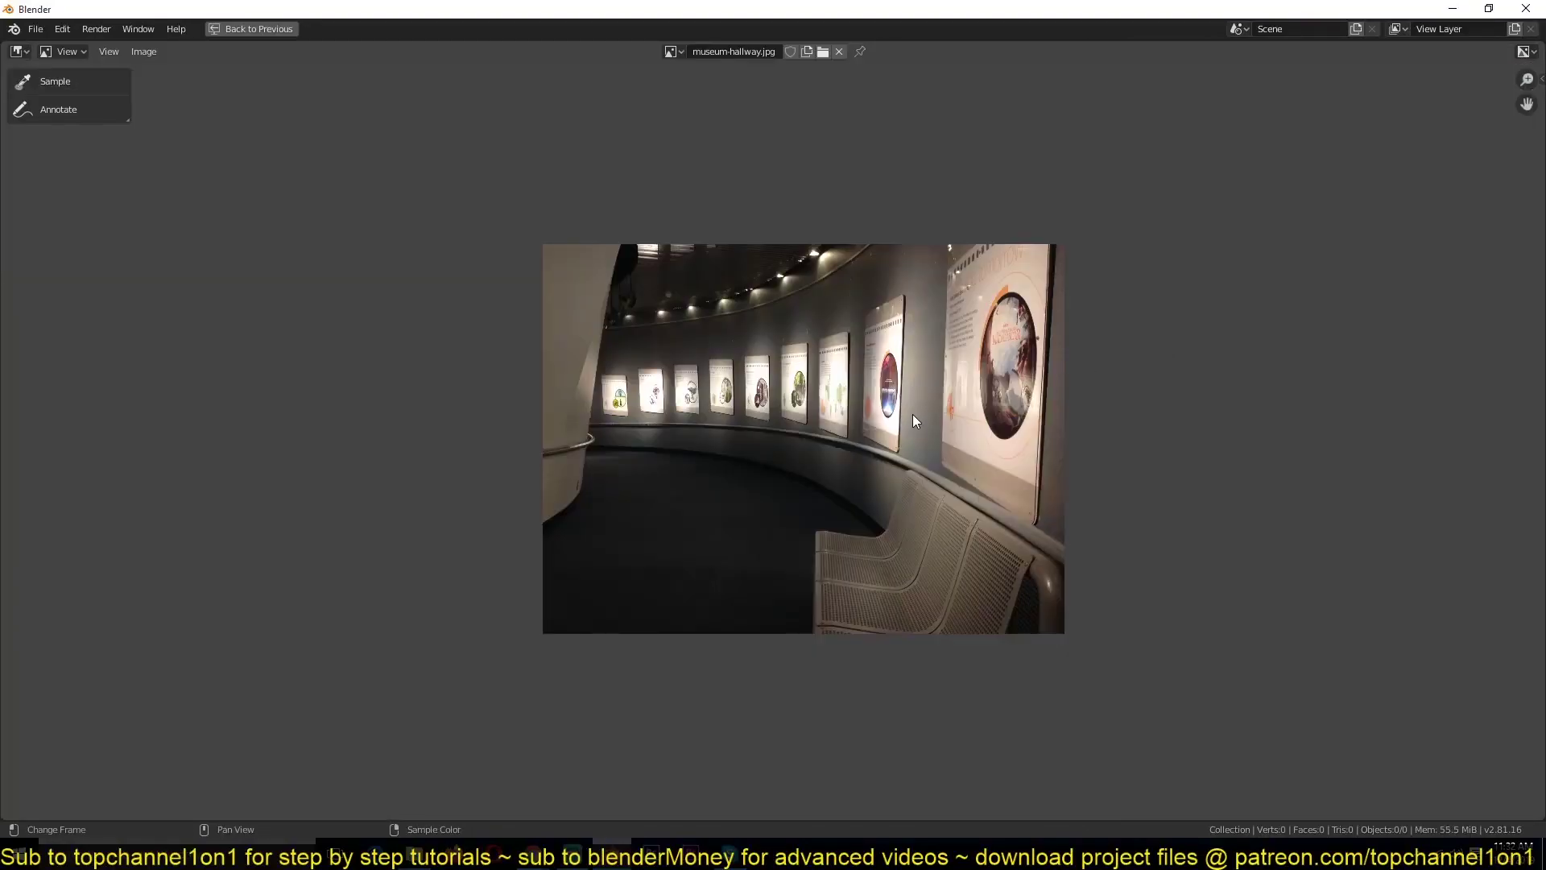
pyautogui.press('Home')
pyautogui.scroll(-1, 912, 414)
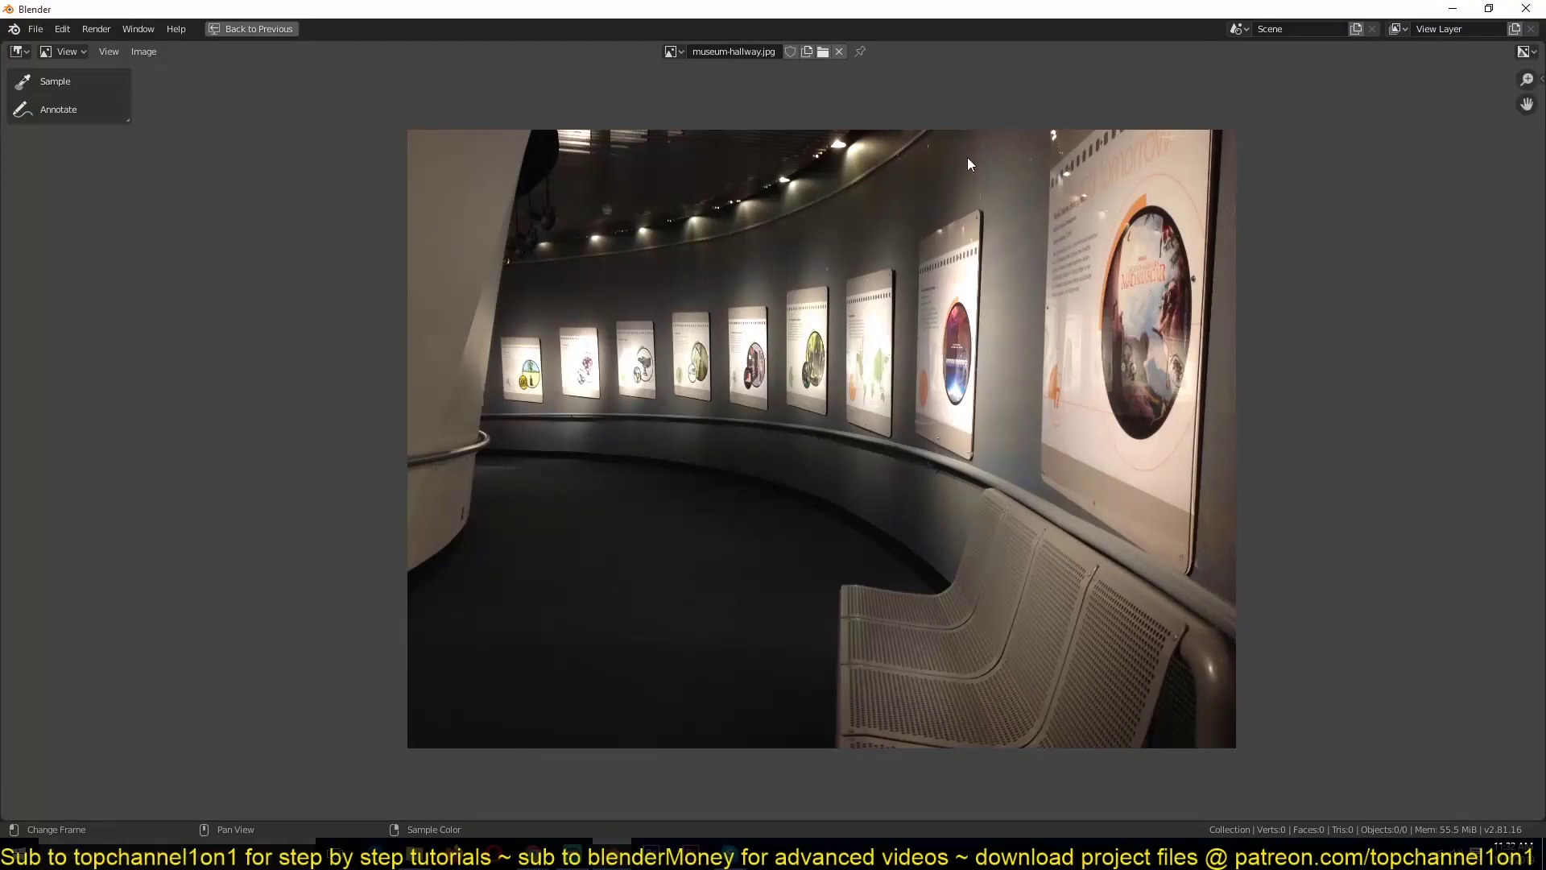
pyautogui.scroll(4, 820, 198)
pyautogui.moveTo(820, 198); pyautogui.dragTo(692, 538, button='middle')
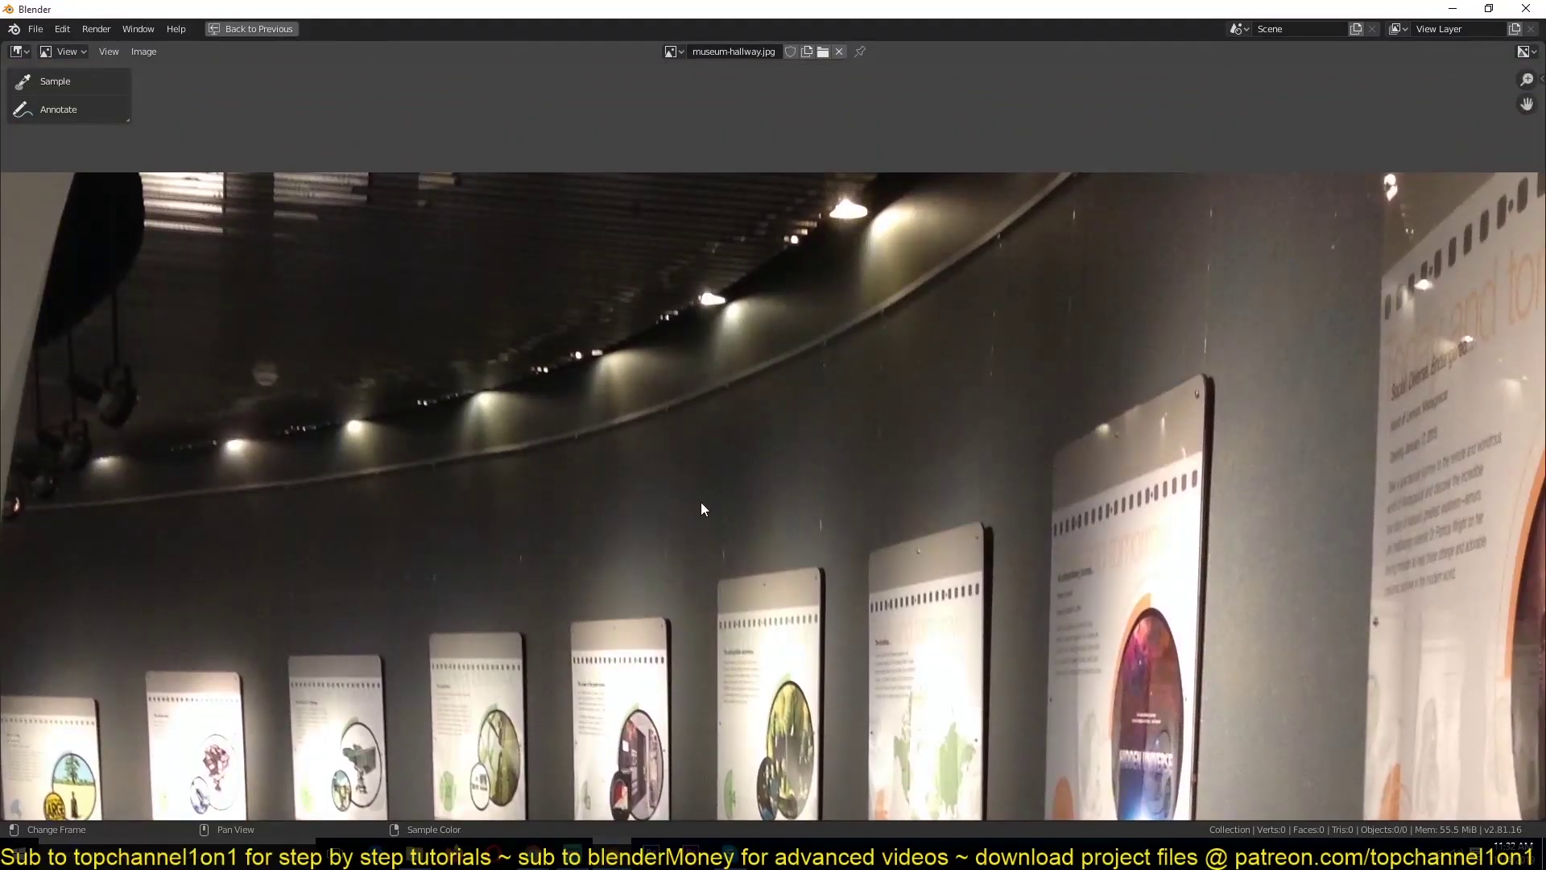
pyautogui.scroll(2, 675, 407)
pyautogui.moveTo(678, 382); pyautogui.dragTo(637, 591, button='middle')
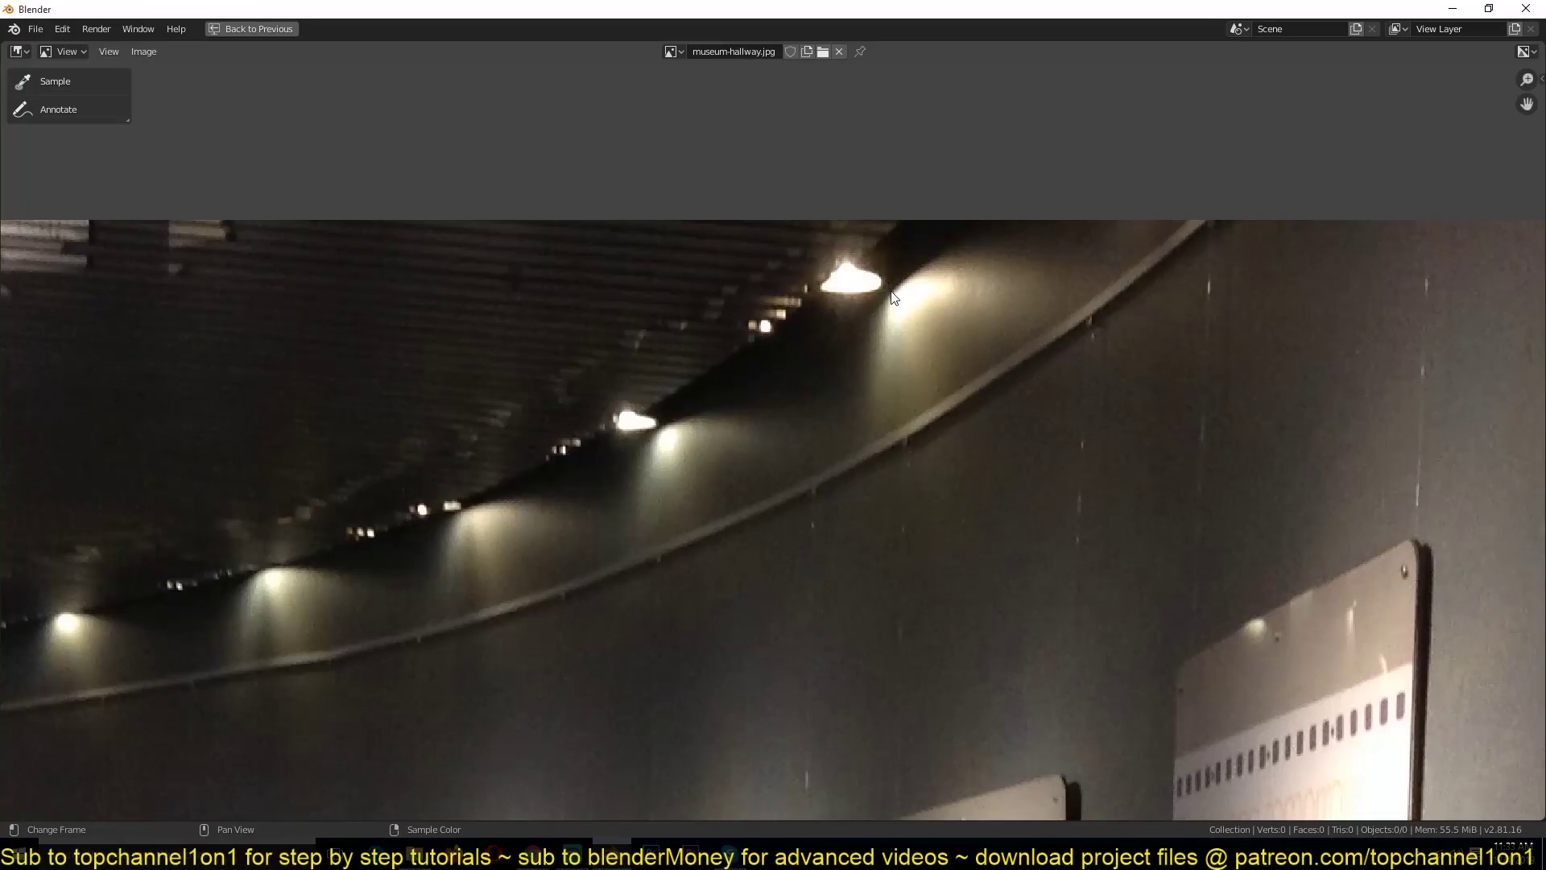
pyautogui.moveTo(496, 469); pyautogui.dragTo(706, 461, button='middle')
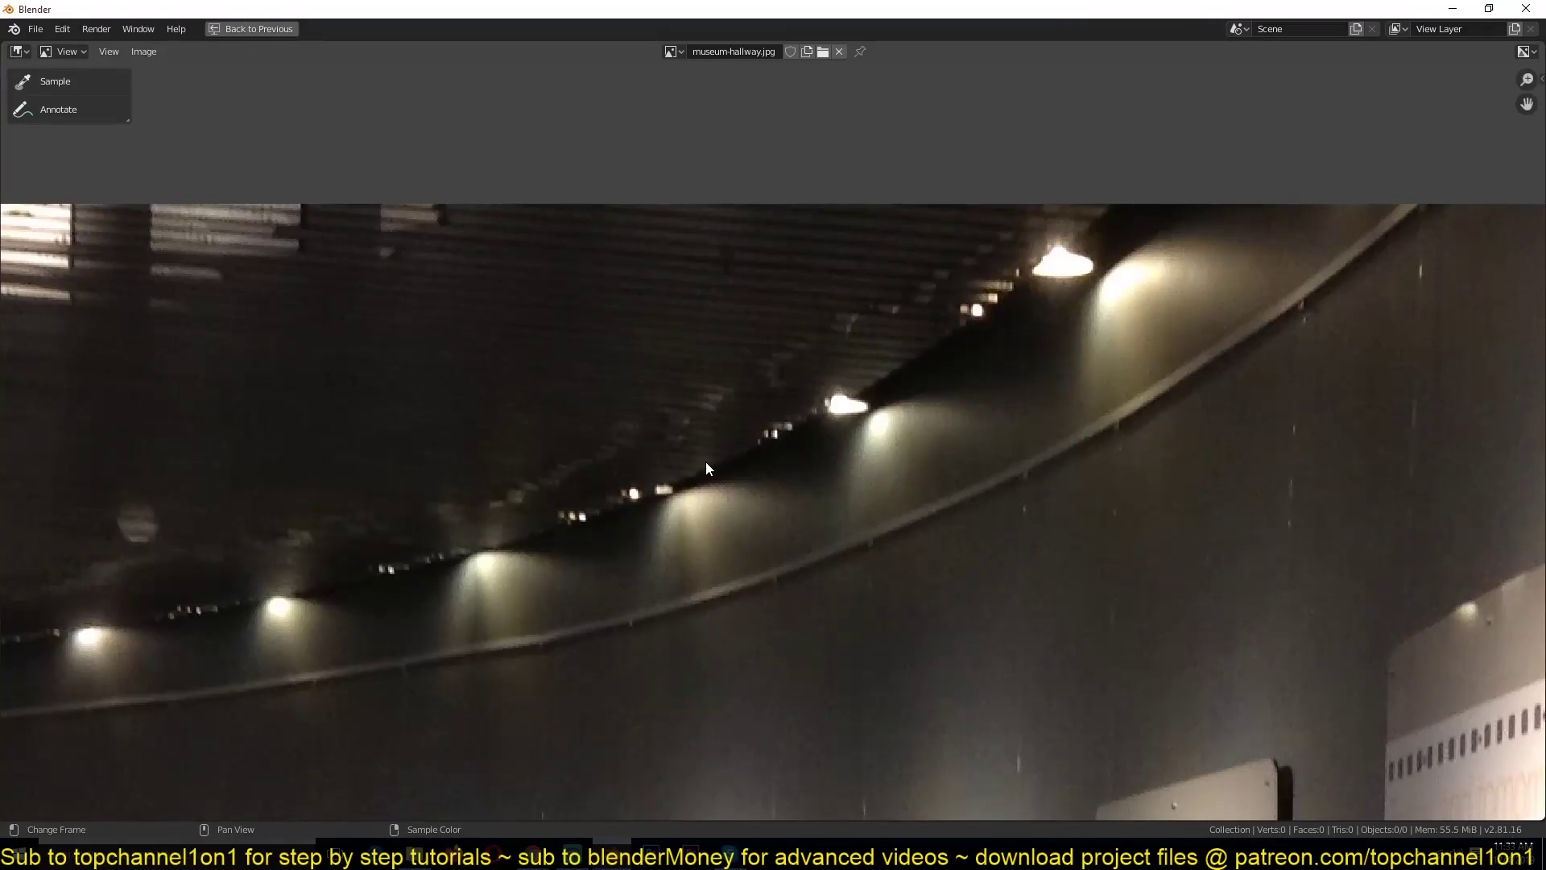
pyautogui.scroll(-3, 705, 461)
pyautogui.scroll(4, 643, 527)
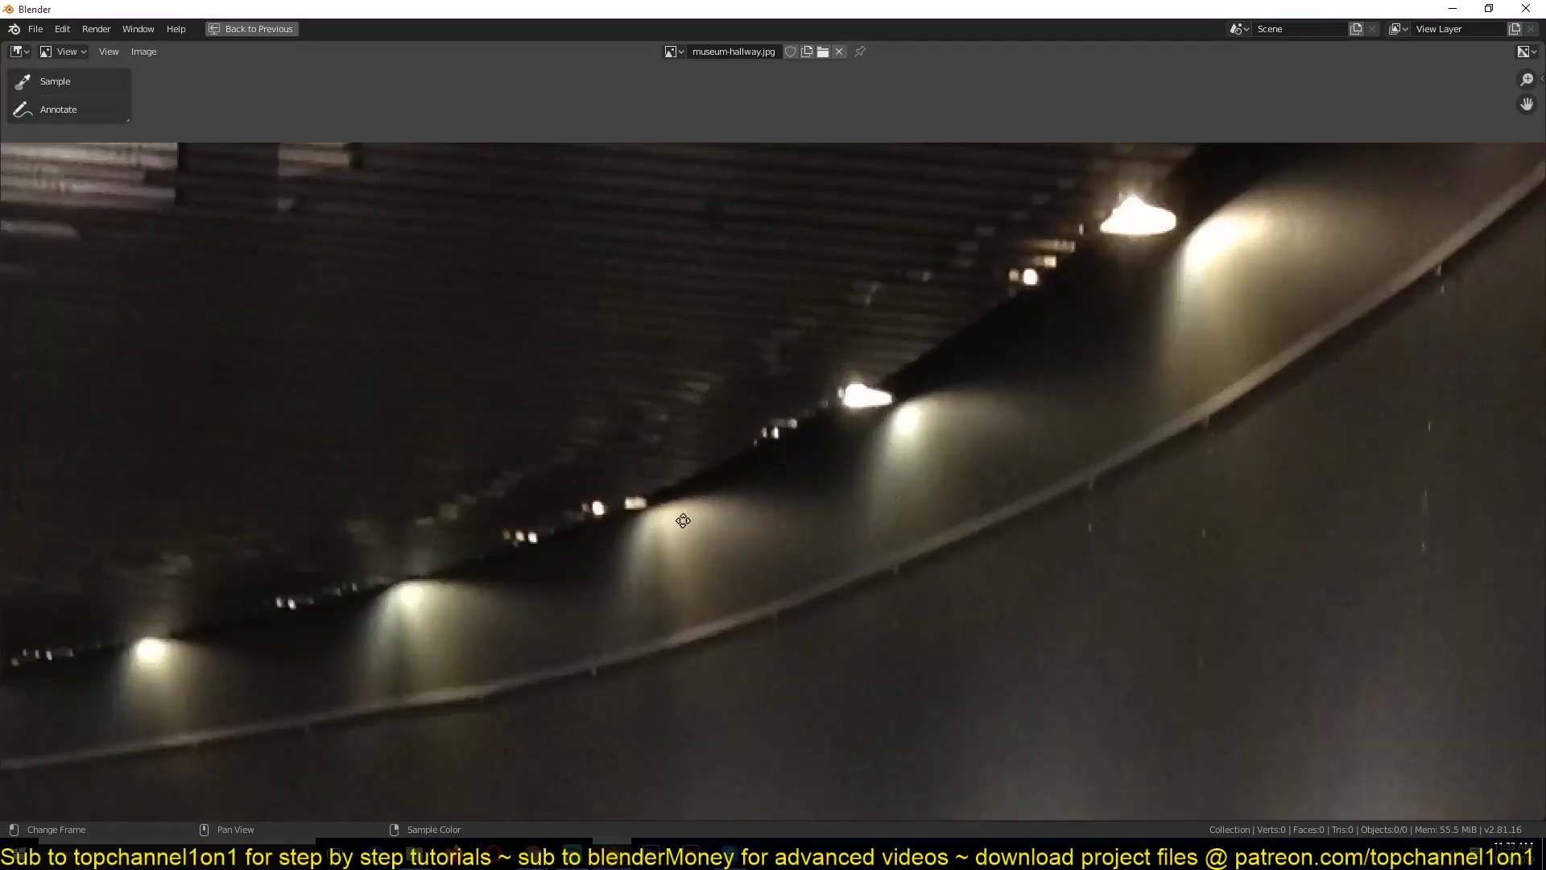
pyautogui.moveTo(683, 521); pyautogui.dragTo(836, 630, button='middle')
pyautogui.scroll(-2, 836, 630)
pyautogui.scroll(4, 641, 559)
pyautogui.scroll(-2, 488, 430)
pyautogui.scroll(2, 652, 467)
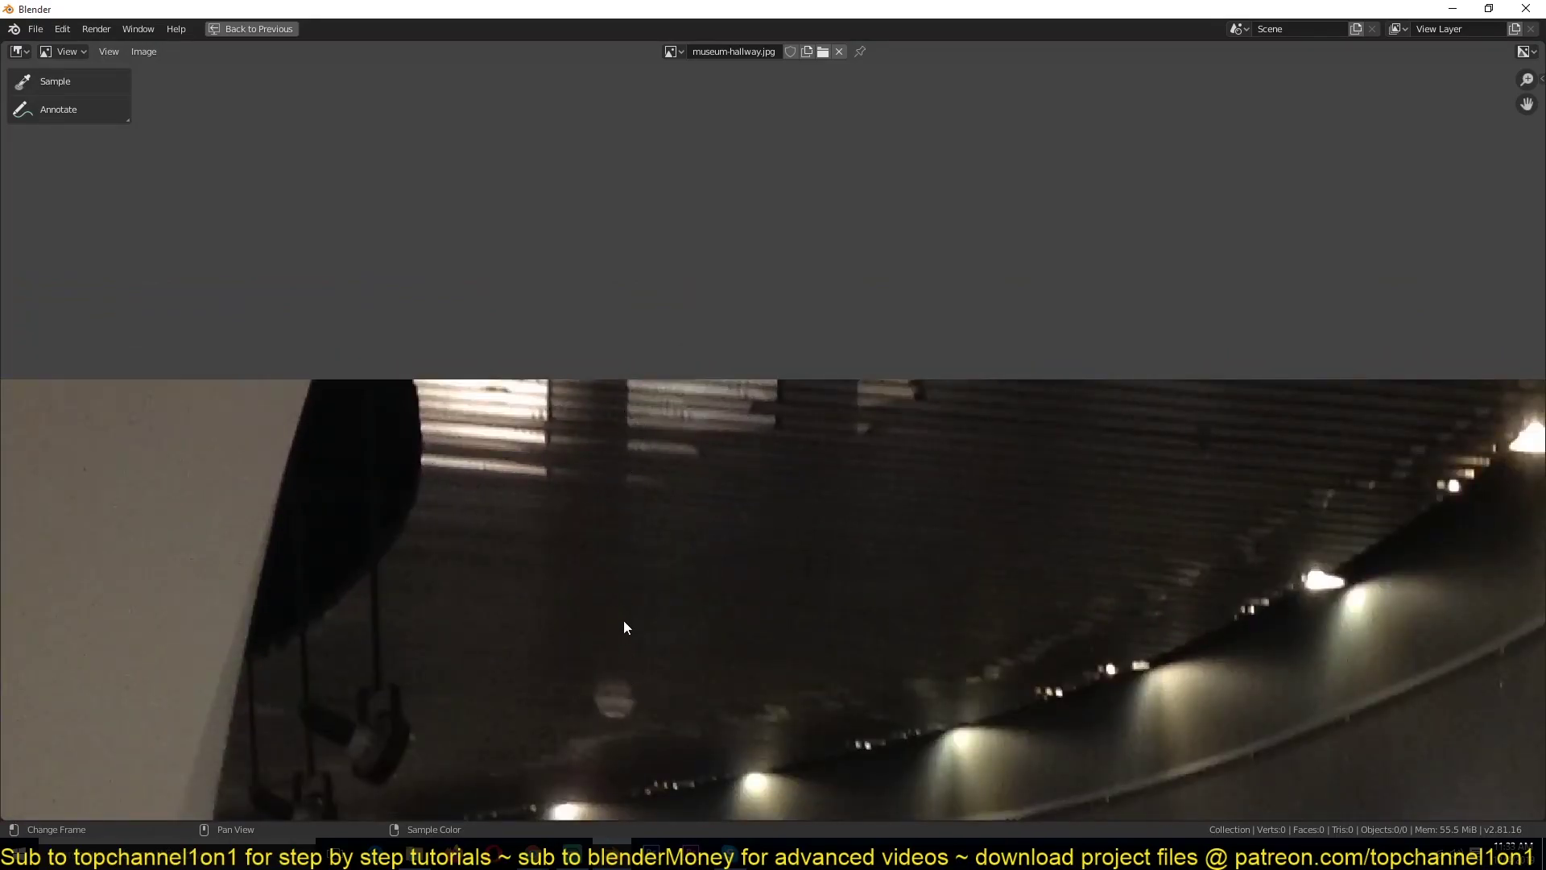
# Examine the ceiling slats, the dark overhead opening and the hanging lamps beside the column in the reference photo.
pyautogui.scroll(3, 387, 511)
pyautogui.moveTo(369, 521); pyautogui.dragTo(765, 549, button='middle')
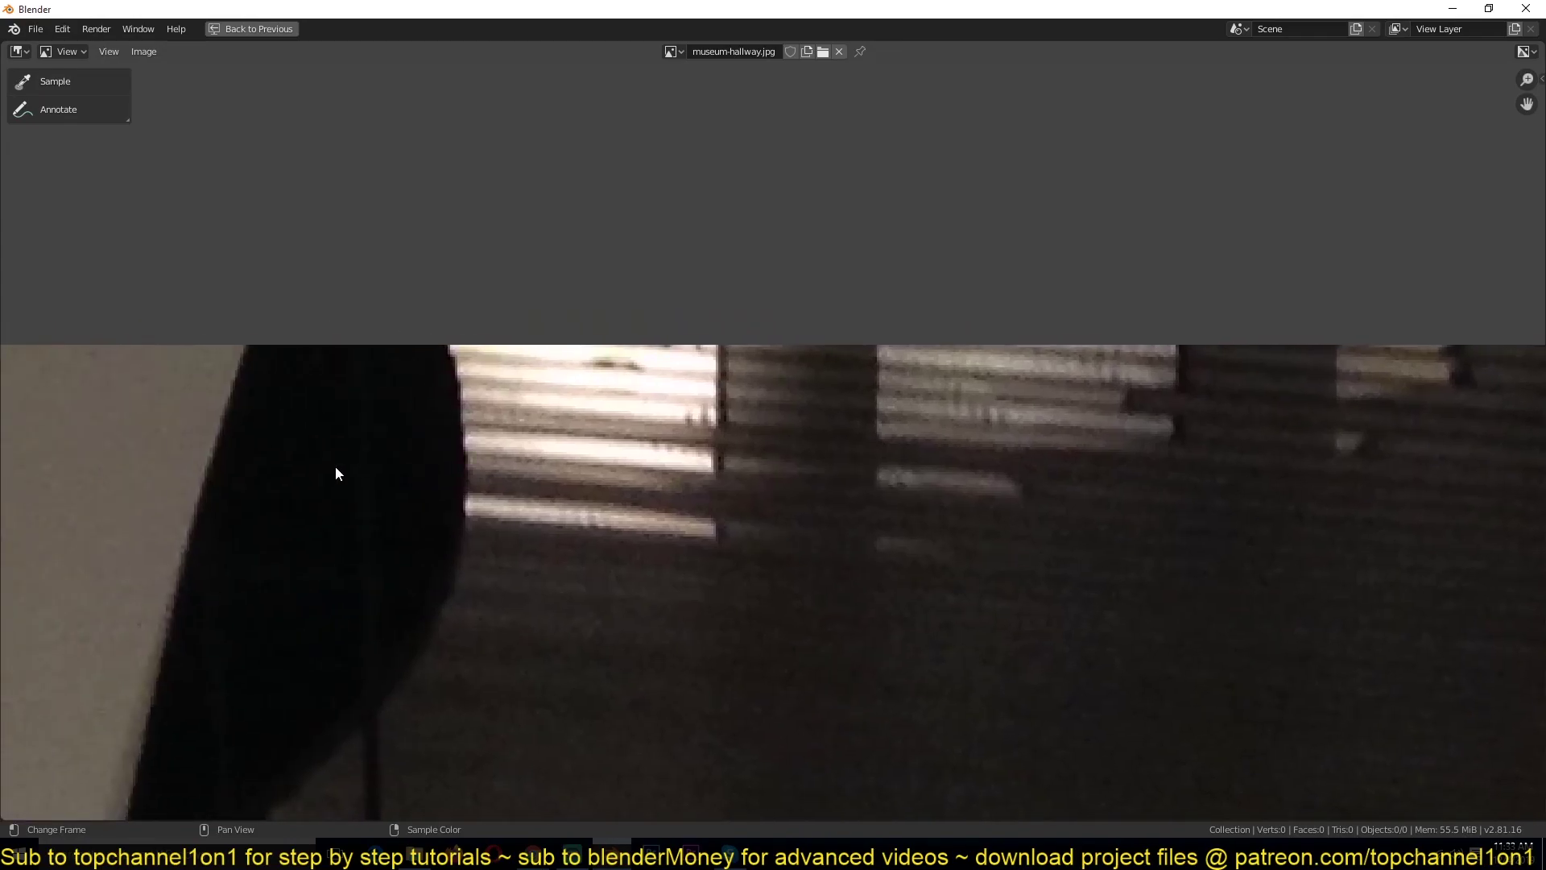
pyautogui.scroll(-1, 435, 525)
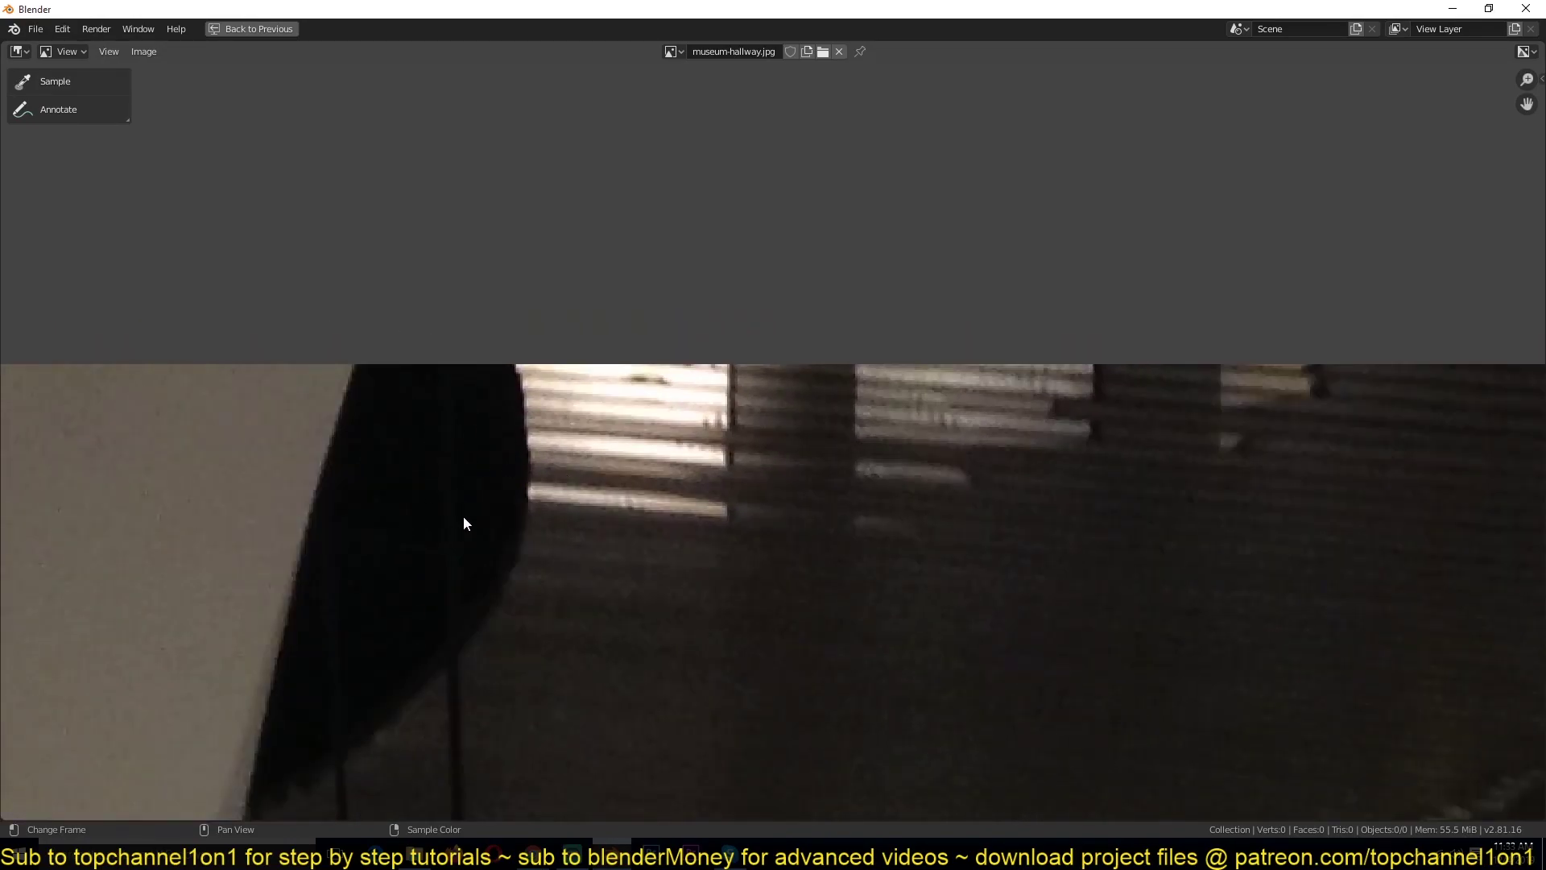
pyautogui.scroll(-4, 529, 543)
pyautogui.moveTo(660, 607); pyautogui.dragTo(592, 487, button='middle')
pyautogui.scroll(3, 592, 486)
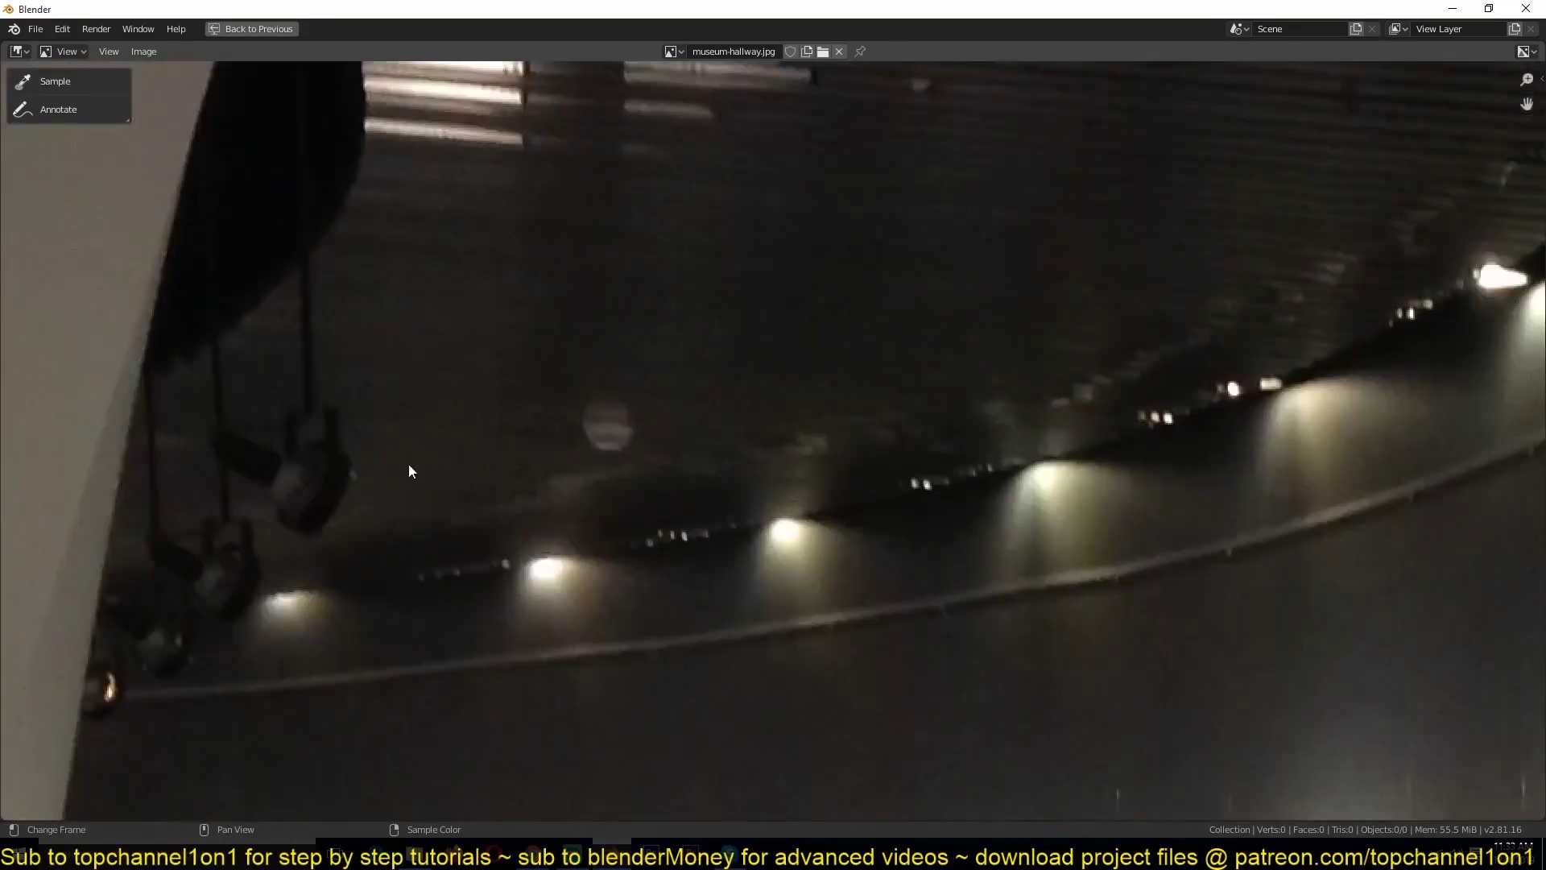
pyautogui.moveTo(418, 467); pyautogui.dragTo(534, 438, button='middle')
pyautogui.scroll(-2, 528, 445)
pyautogui.moveTo(725, 622); pyautogui.dragTo(636, 360, button='middle')
pyautogui.scroll(-3, 636, 359)
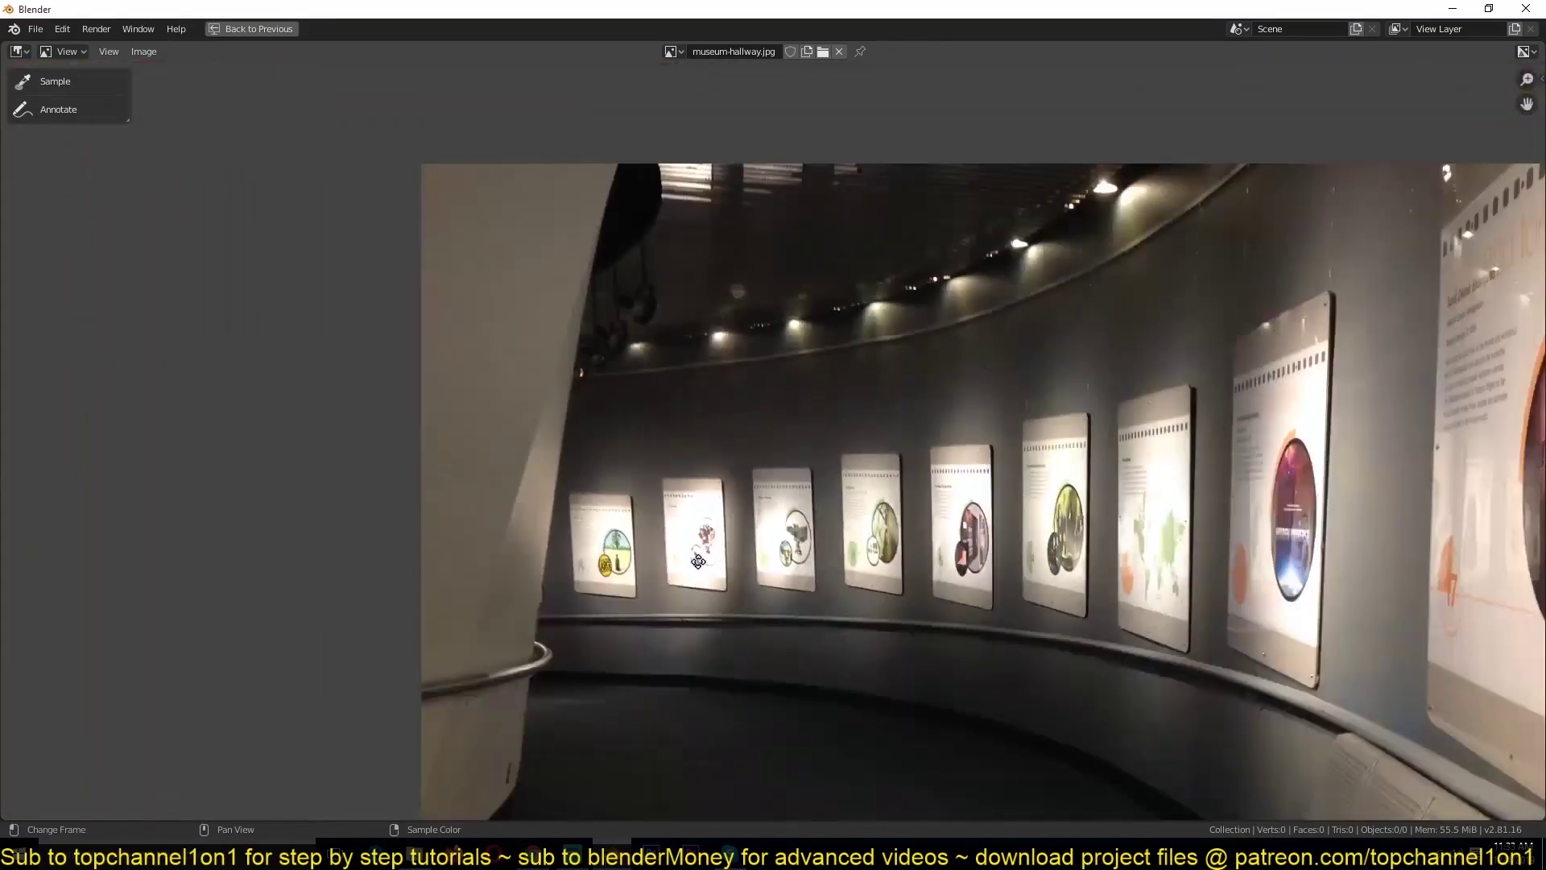
# Examine the poster wall, floor and perforated bench in the reference photo, then restore the multi-editor layout.
pyautogui.moveTo(695, 550); pyautogui.dragTo(536, 373, button='middle')
pyautogui.moveTo(859, 572); pyautogui.dragTo(693, 387, button='middle')
pyautogui.scroll(-4, 693, 387)
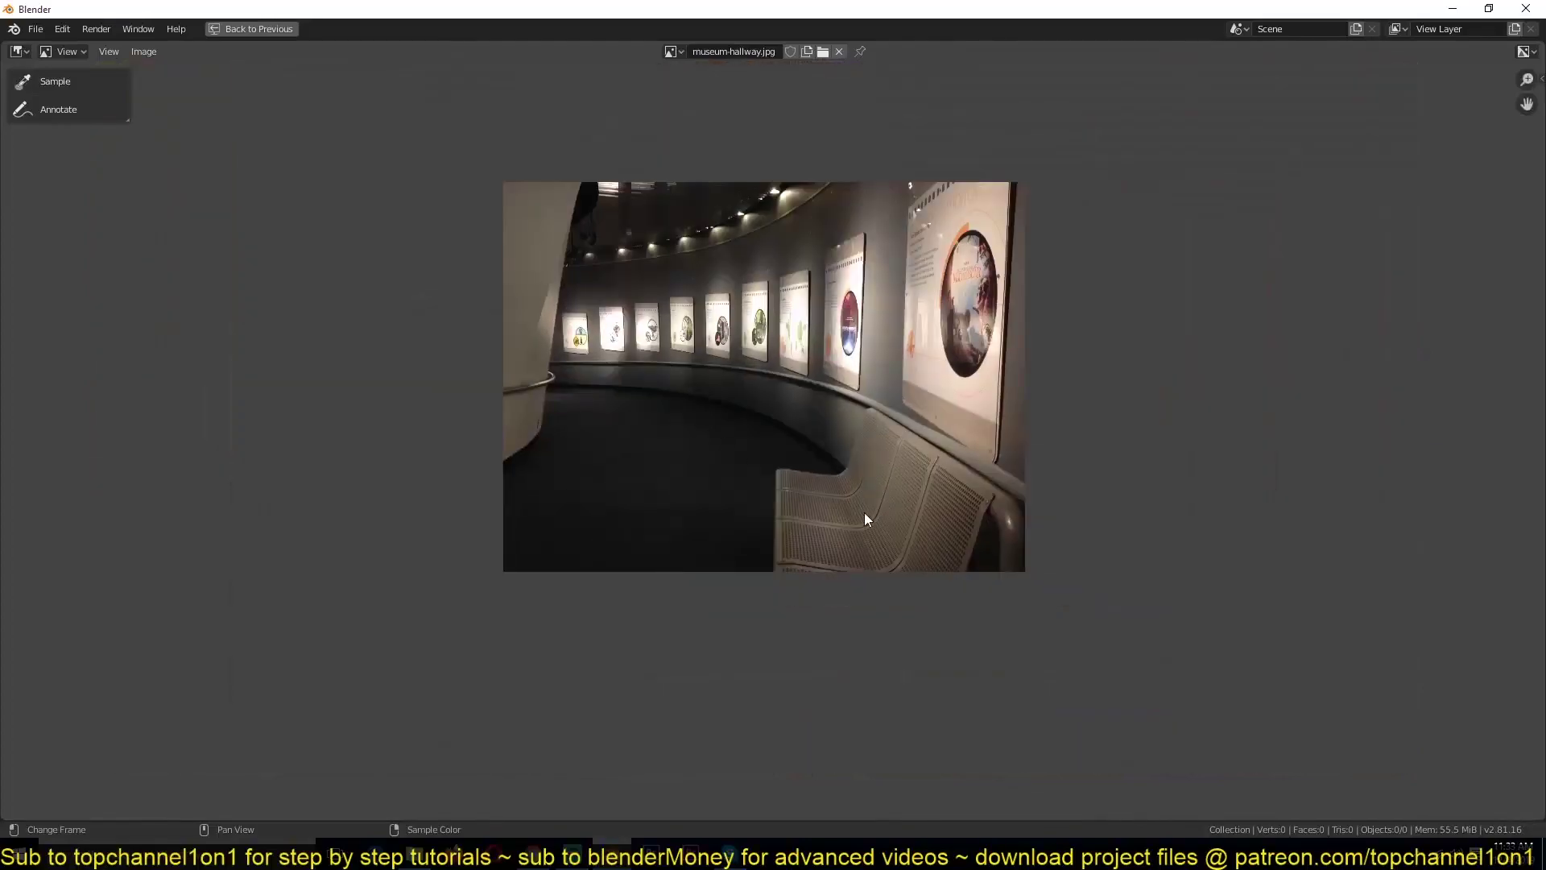
pyautogui.scroll(2, 879, 519)
pyautogui.moveTo(881, 525); pyautogui.dragTo(814, 491, button='middle')
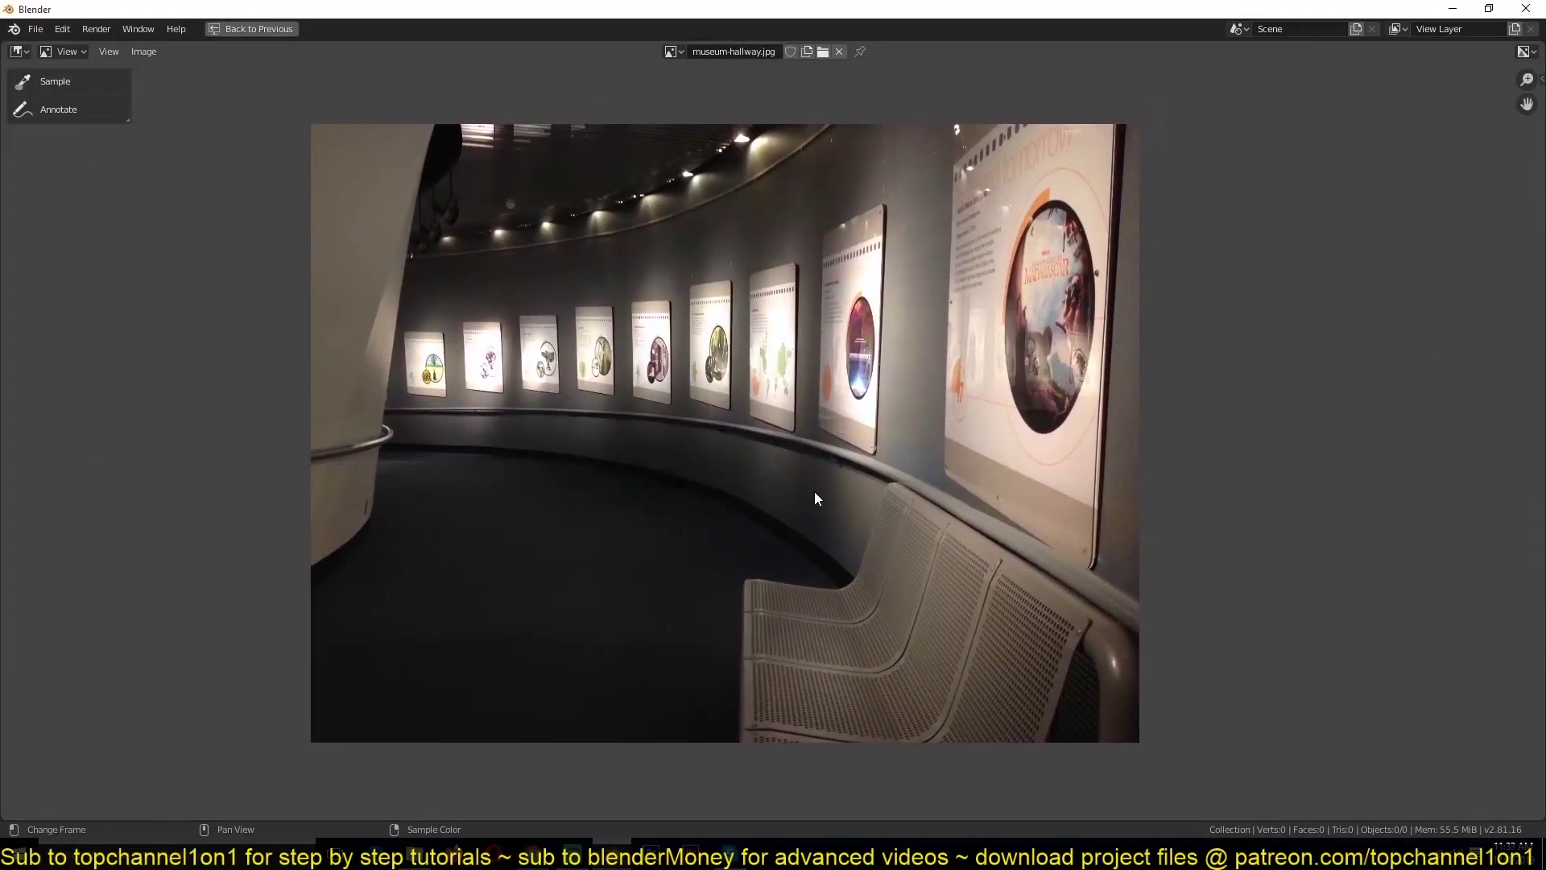
pyautogui.moveTo(938, 555); pyautogui.dragTo(950, 531, button='middle')
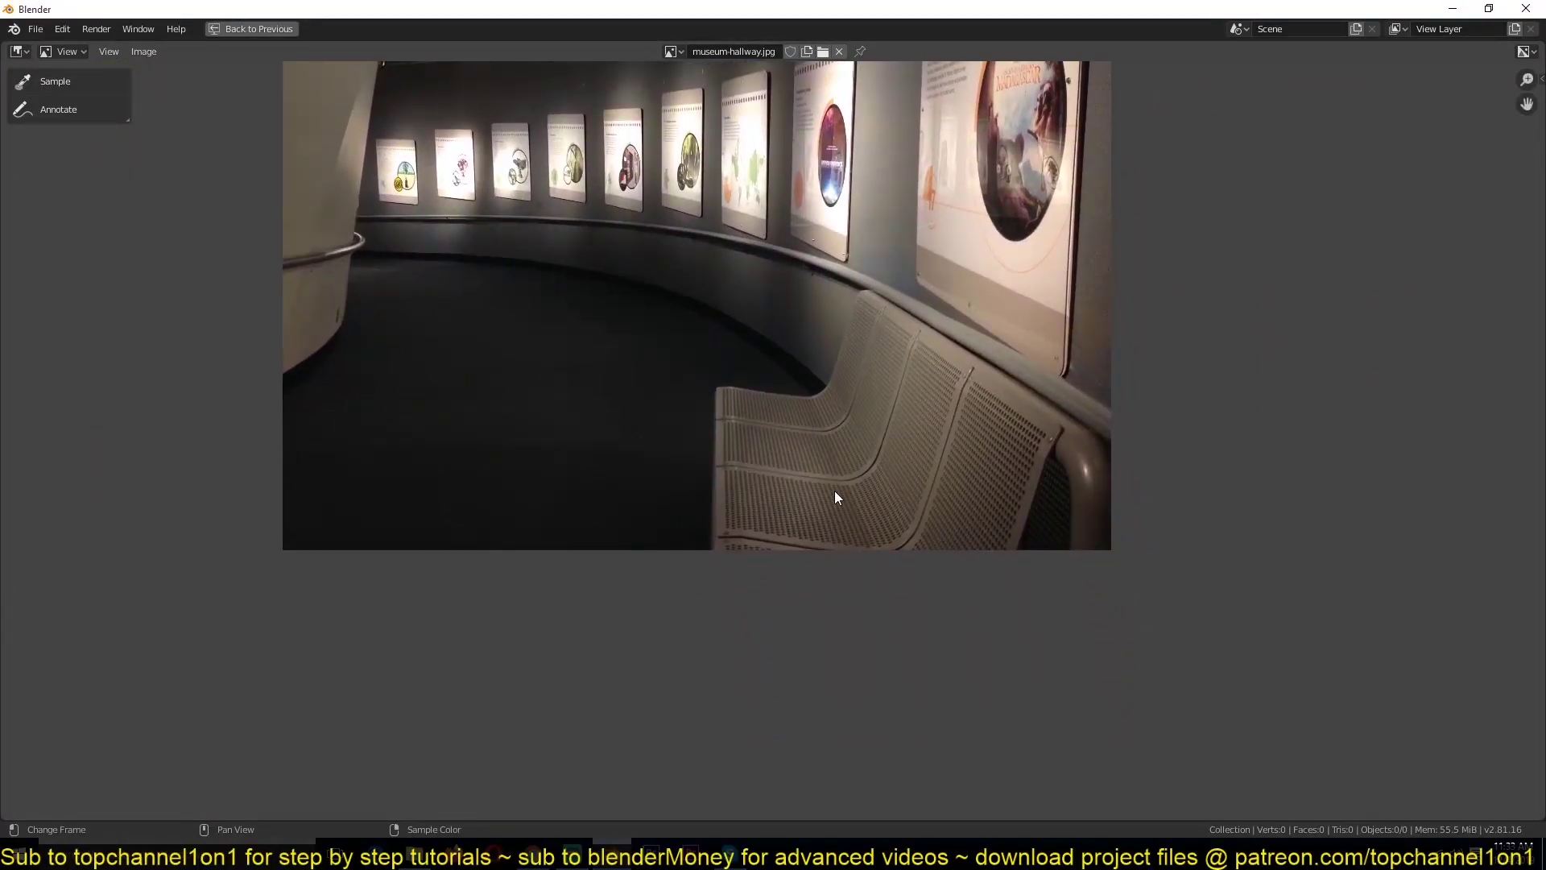
pyautogui.scroll(2, 822, 487)
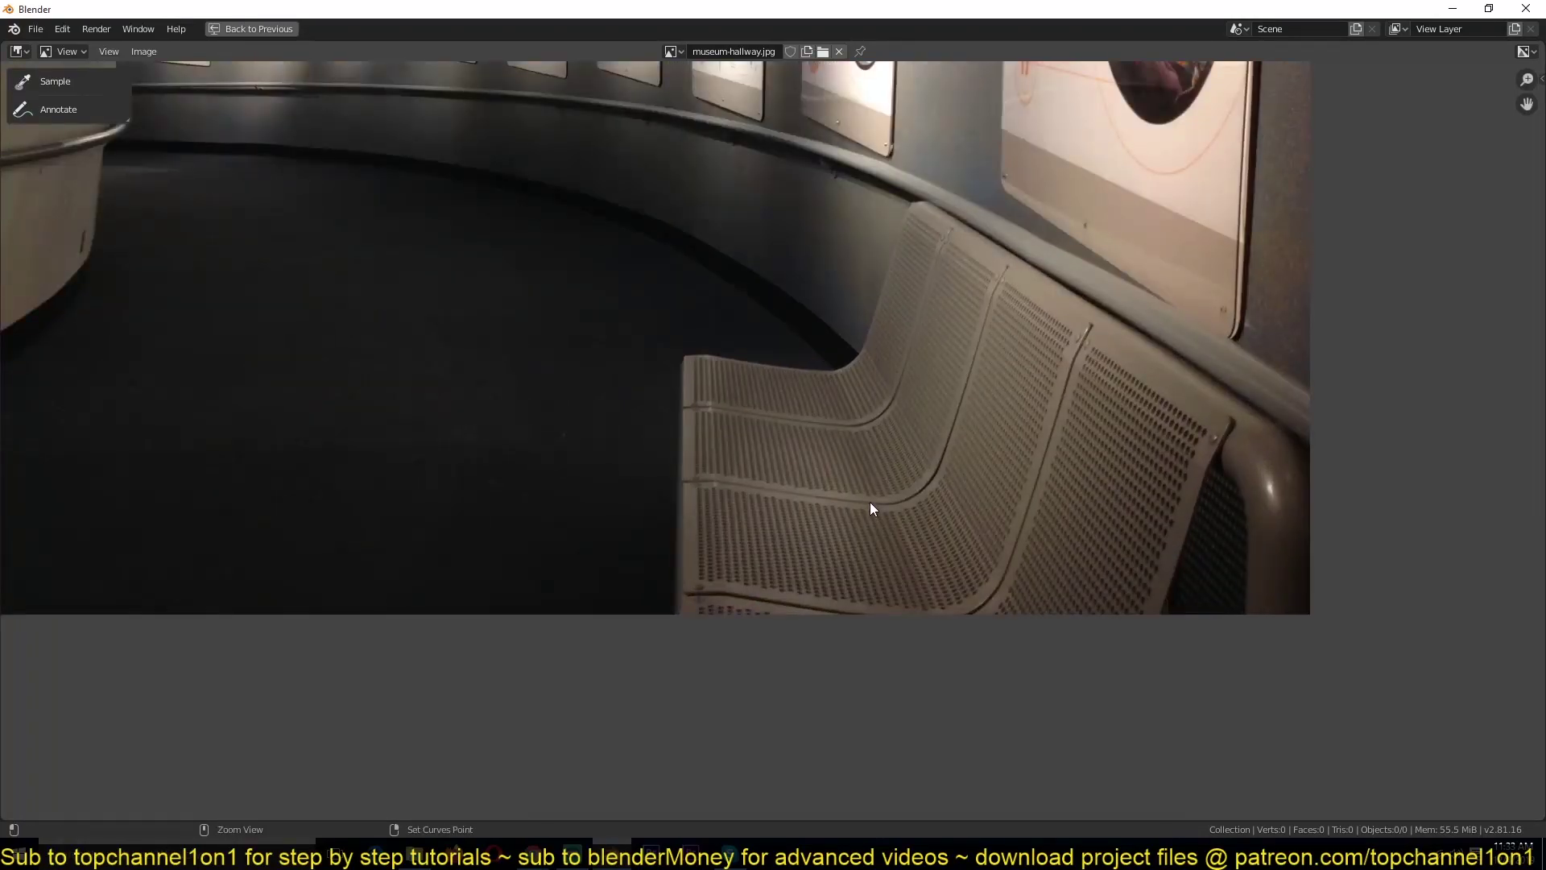
pyautogui.hotkey('ctrl', 'space')
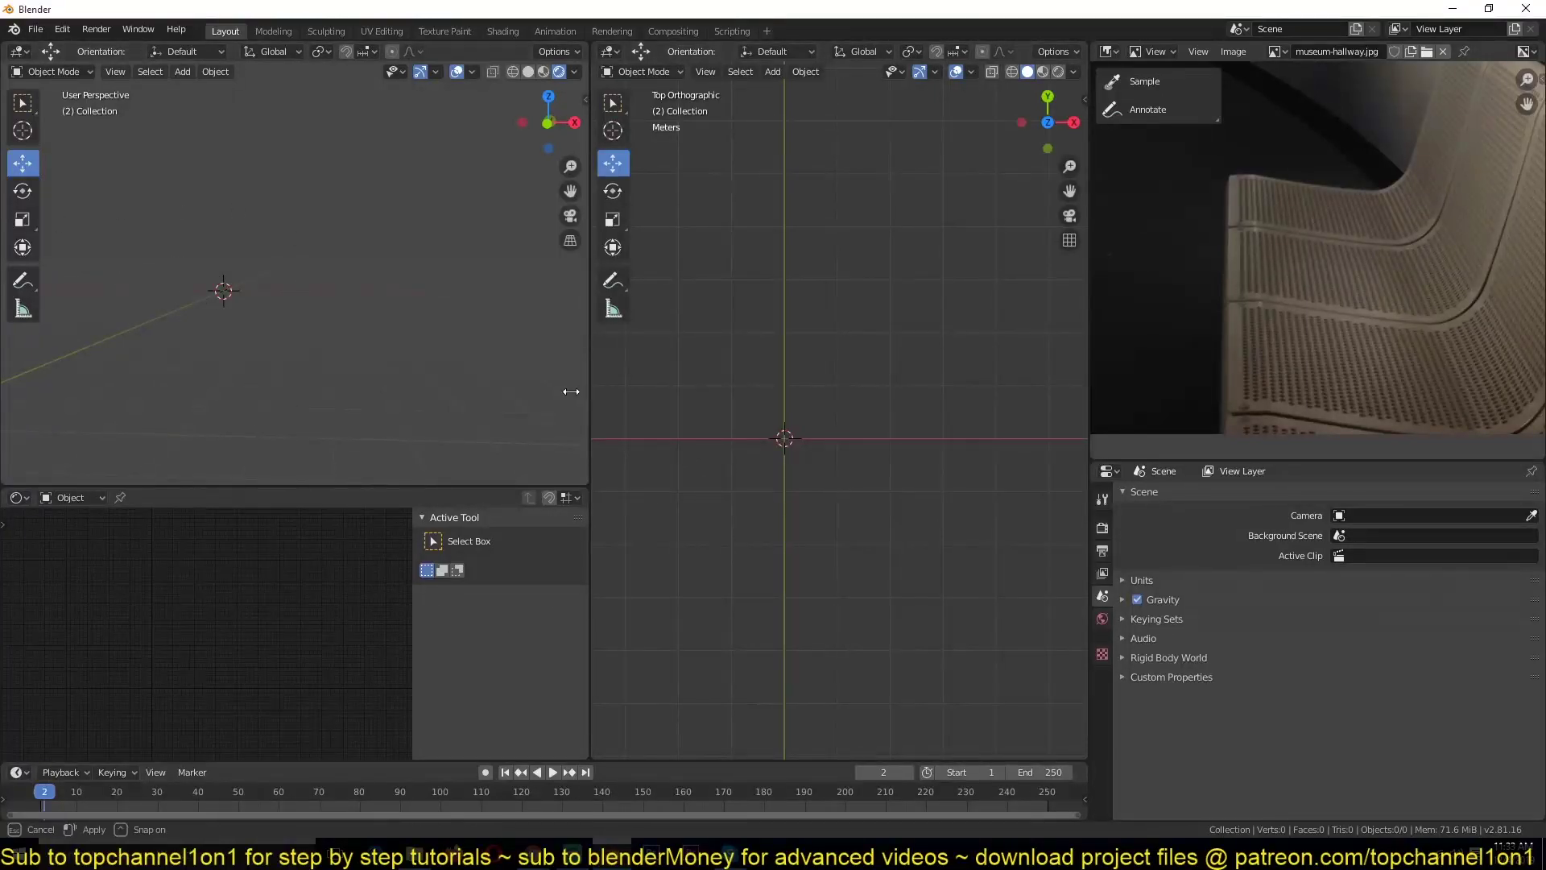
# Widen the top orthographic viewport by narrowing the perspective viewport, and fit the whole reference photo in its editor.
pyautogui.moveTo(588, 392); pyautogui.dragTo(419, 392)
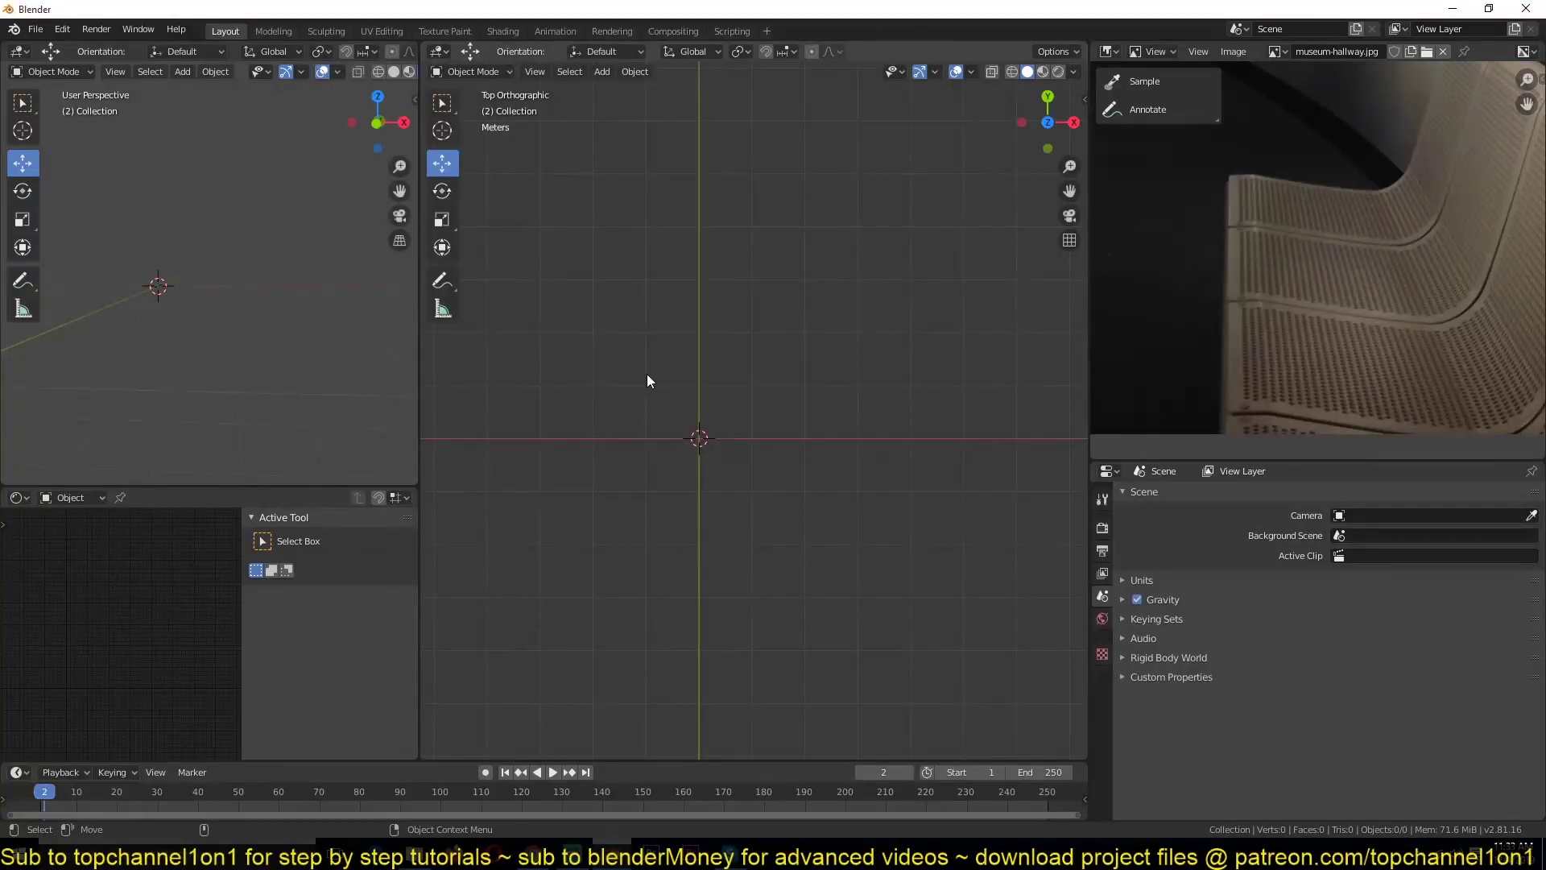
pyautogui.scroll(-5, 1250, 242)
pyautogui.moveTo(1250, 242); pyautogui.dragTo(1308, 320, button='middle')
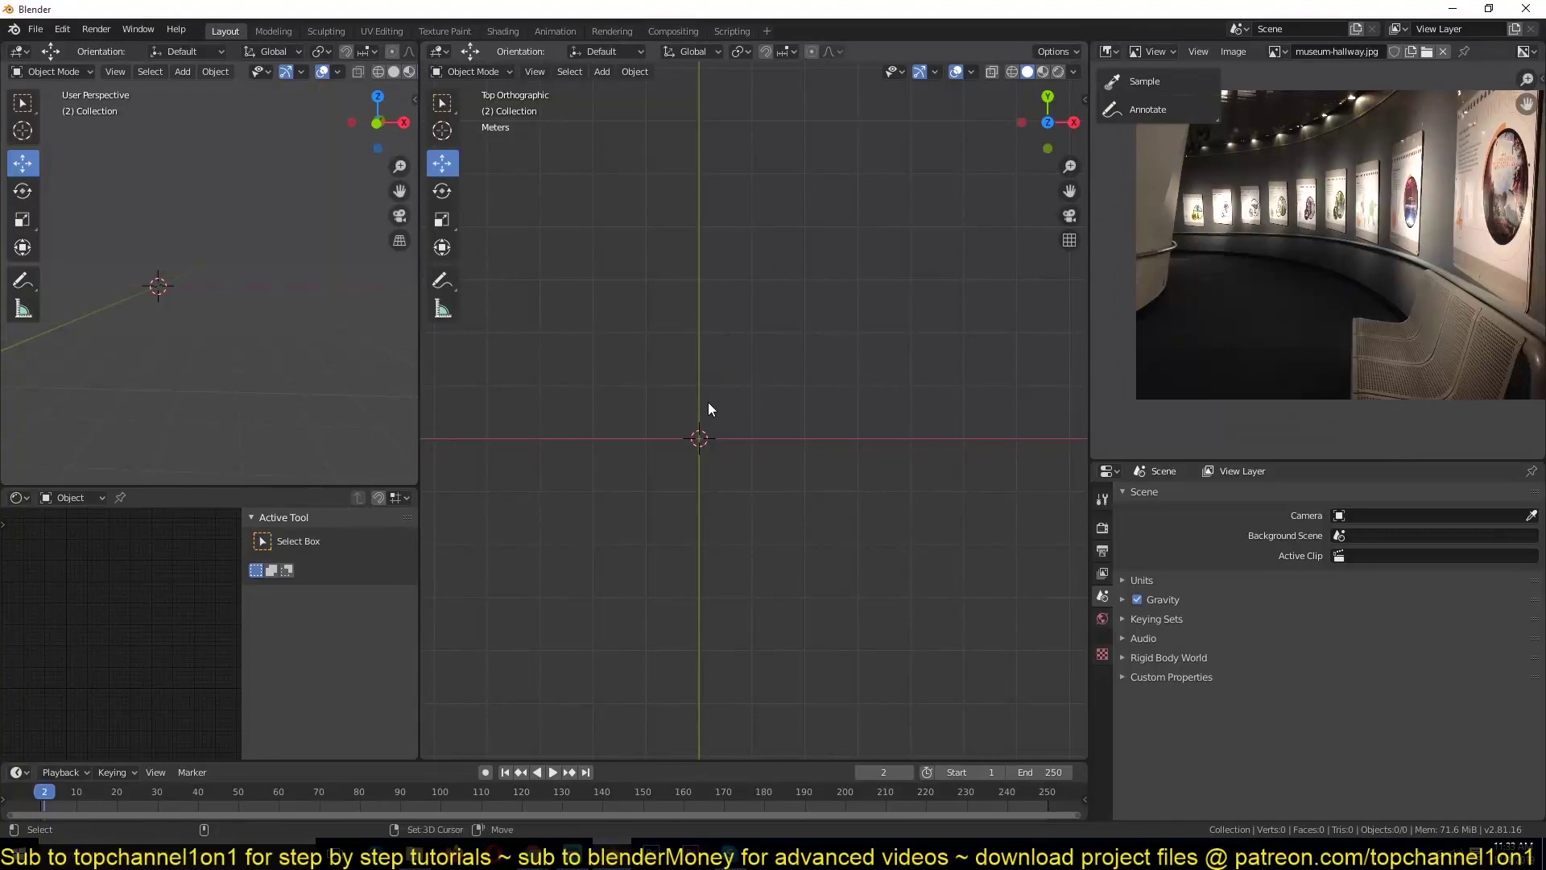
pyautogui.hotkey('shift', 'a')
pyautogui.moveTo(722, 401)
pyautogui.click(815, 434)
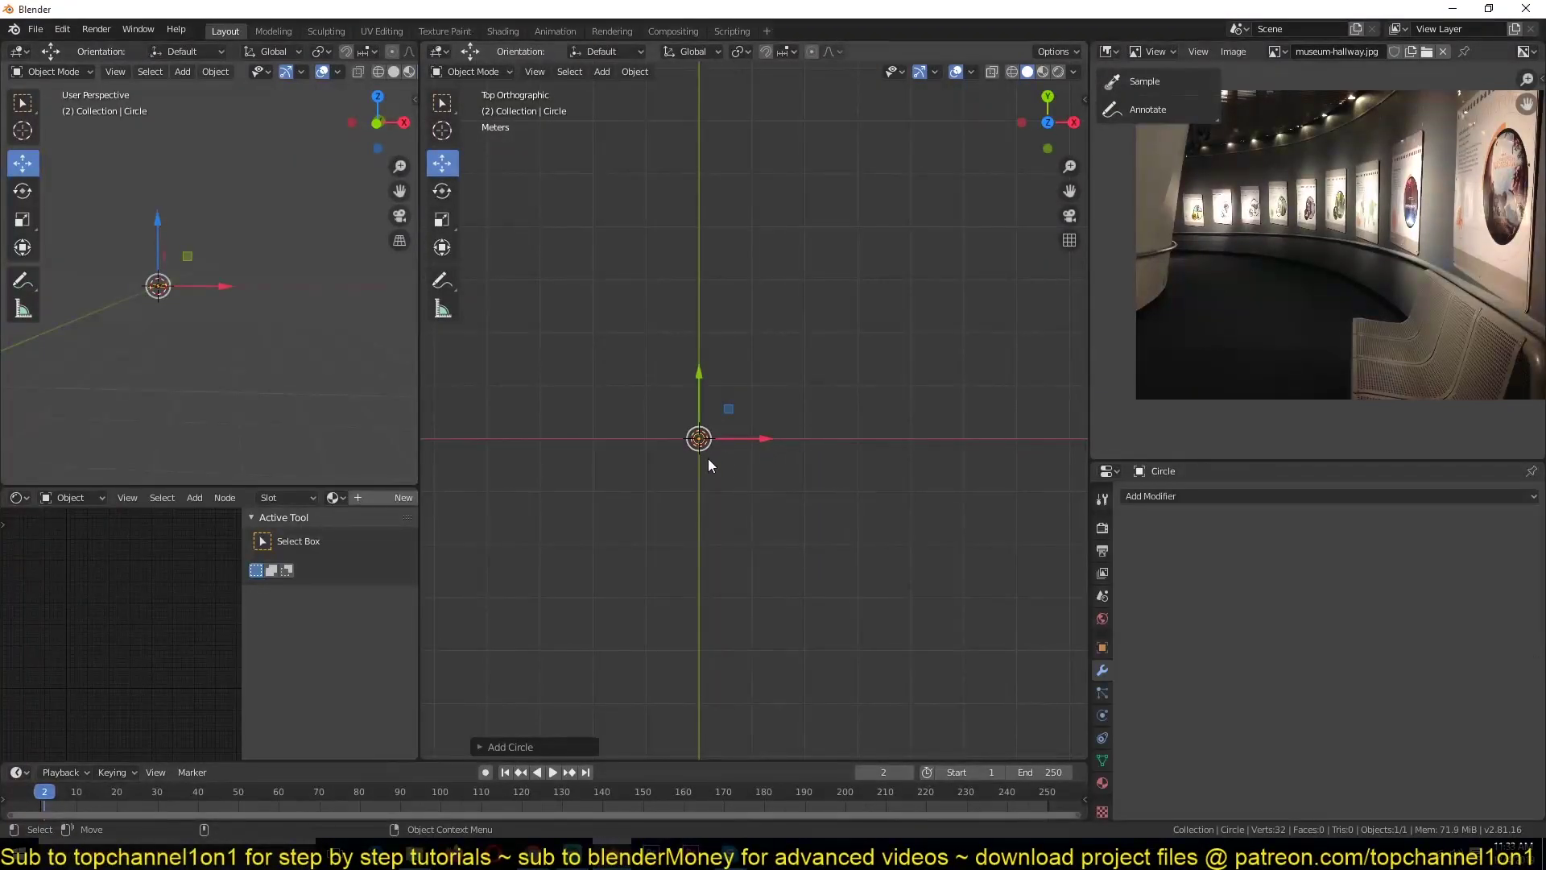
pyautogui.scroll(-1, 1196, 257)
pyautogui.scroll(3, 1221, 317)
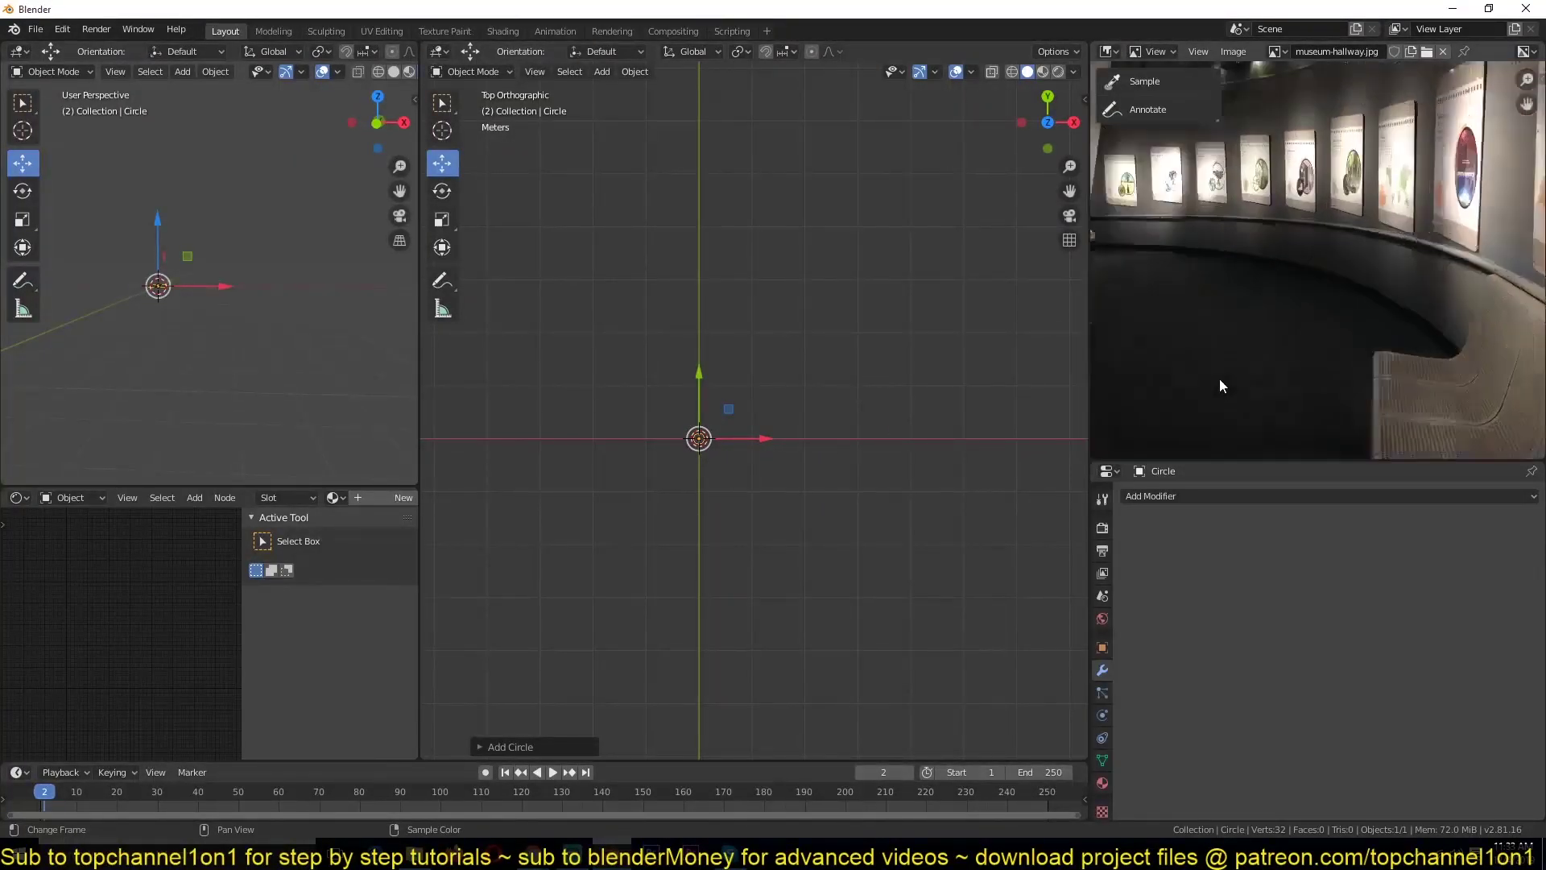
pyautogui.moveTo(1205, 414); pyautogui.dragTo(1277, 396, button='middle')
pyautogui.keyDown('shift'); pyautogui.moveTo(766, 392); pyautogui.dragTo(684, 434, button='middle'); pyautogui.keyUp('shift')
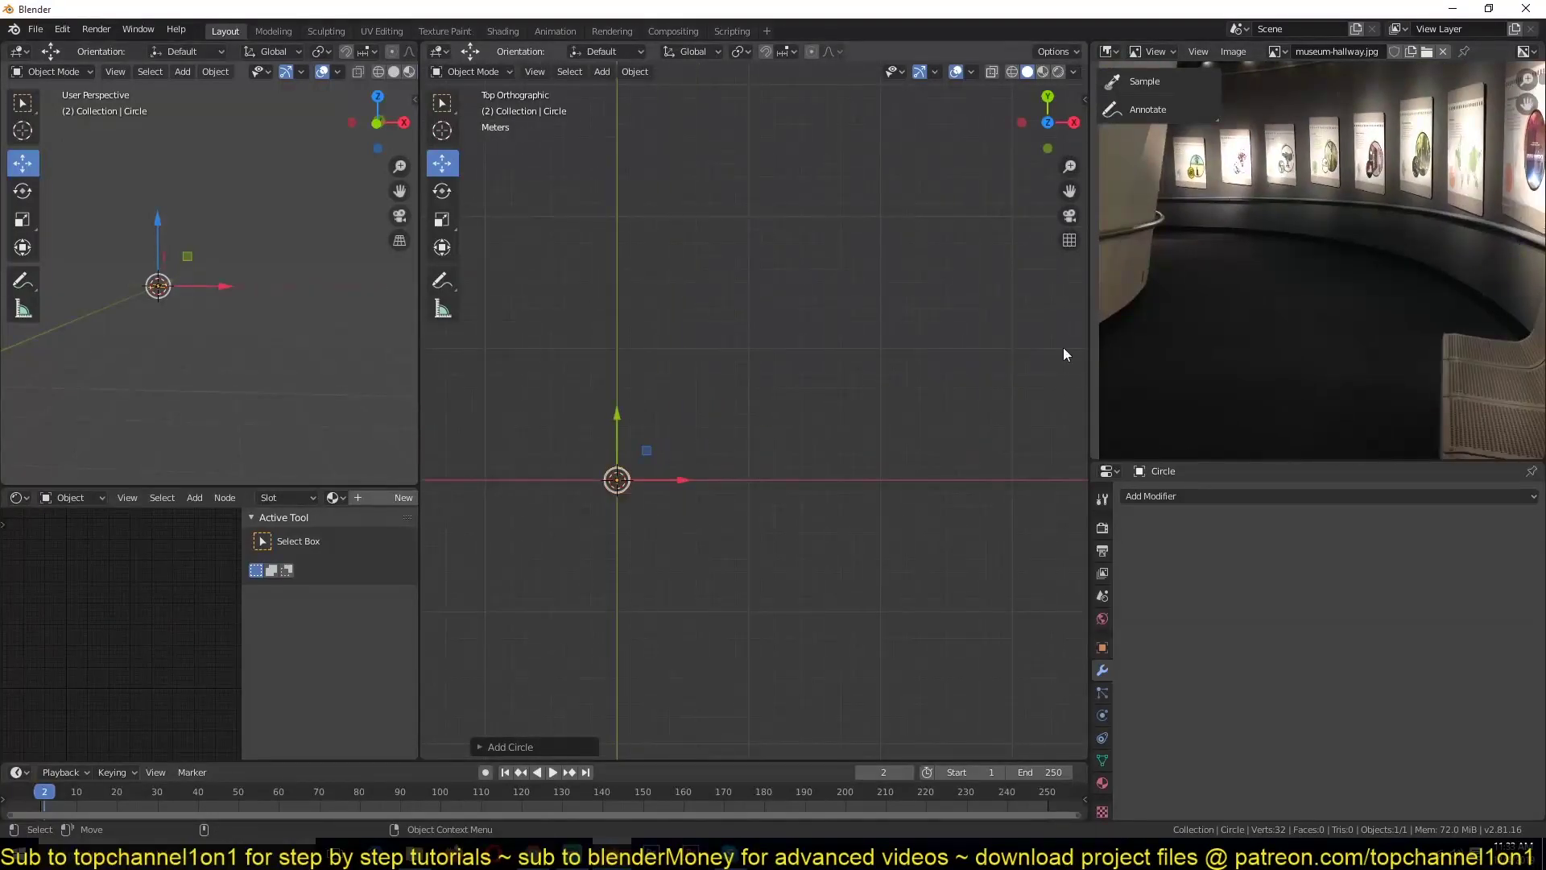
pyautogui.press('Tab')
pyautogui.press('Tab')
pyautogui.scroll(-2, 1244, 306)
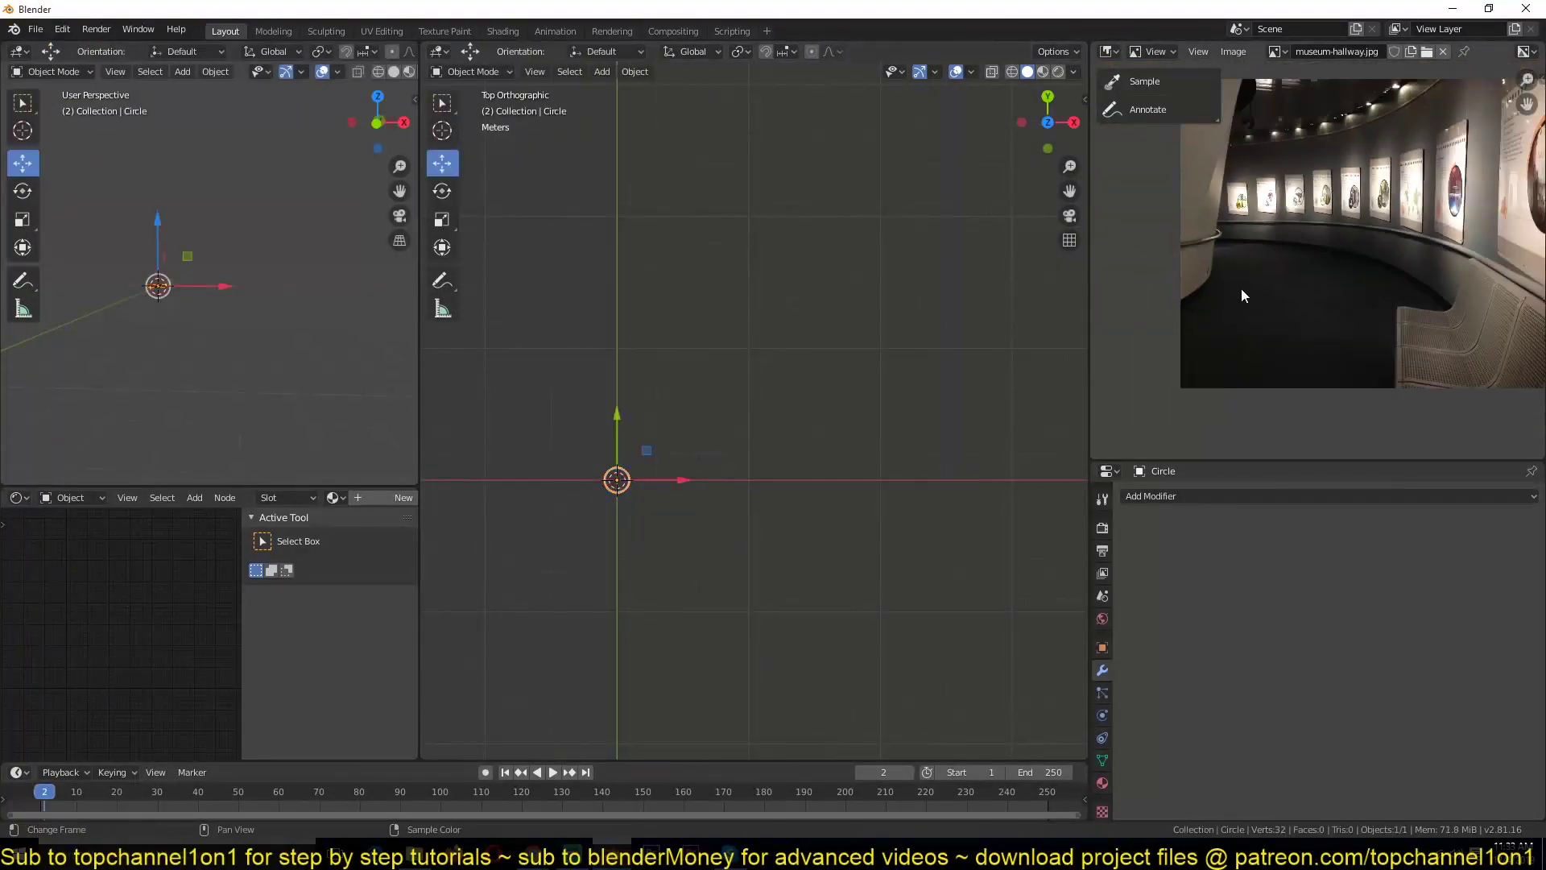
pyautogui.press('x')
pyautogui.click(675, 527)
# Add a plane mesh at the world origin.
pyautogui.scroll(3, 685, 492)
pyautogui.keyDown('shift'); pyautogui.moveTo(781, 446); pyautogui.dragTo(956, 310, button='middle'); pyautogui.keyUp('shift')
pyautogui.hotkey('shift', 'a')
pyautogui.moveTo(659, 447)
pyautogui.click(706, 449)
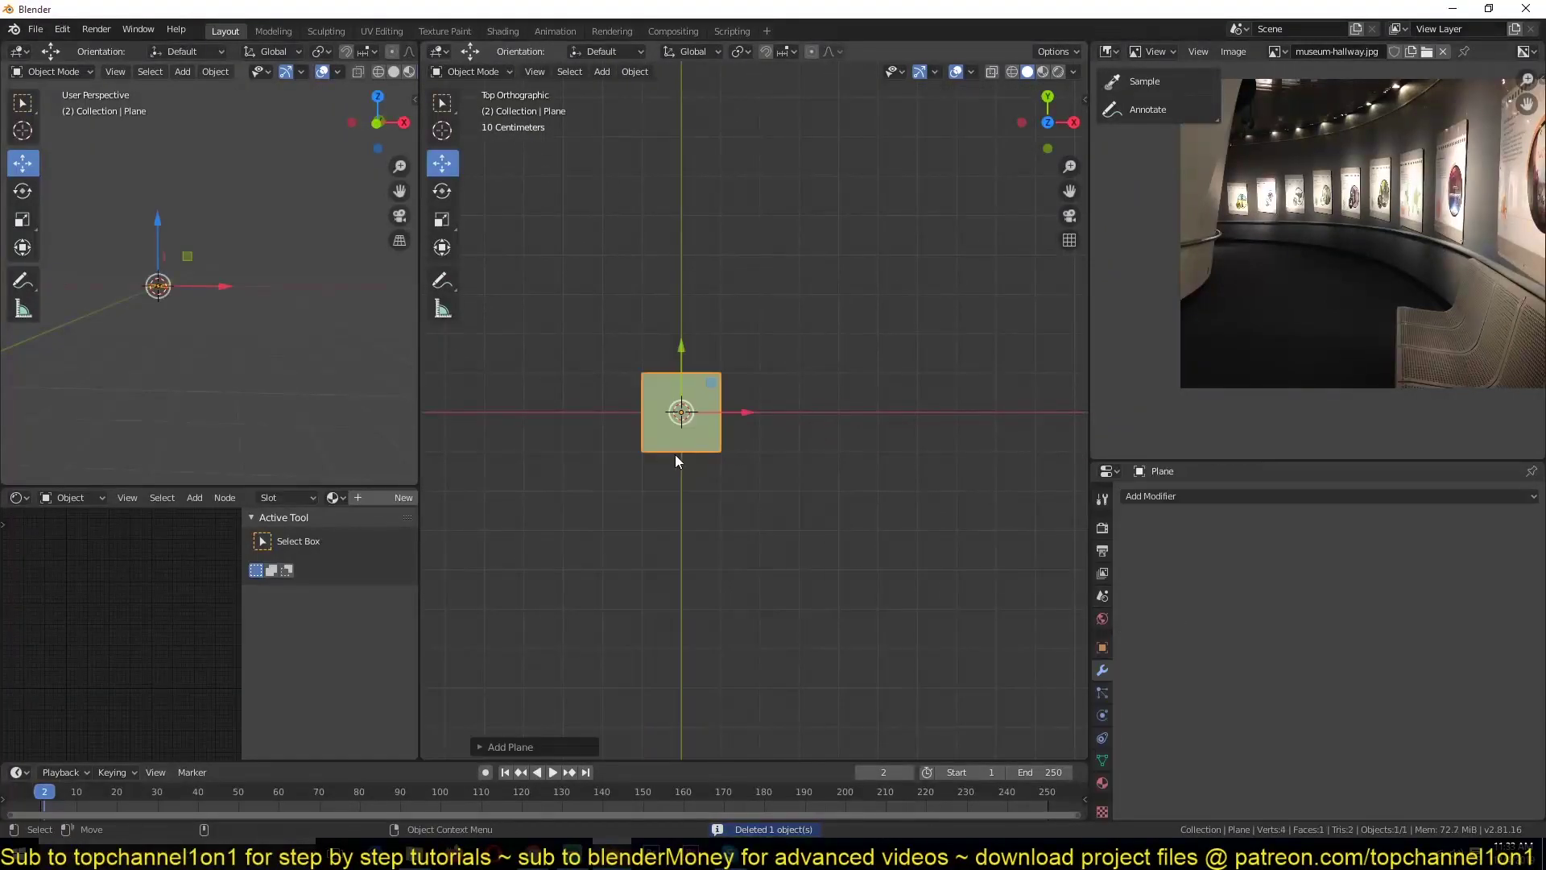
# Shift the plane's geometry along X in Edit Mode so one side edge passes through the object's origin.
pyautogui.scroll(5, 675, 455)
pyautogui.press('Tab')
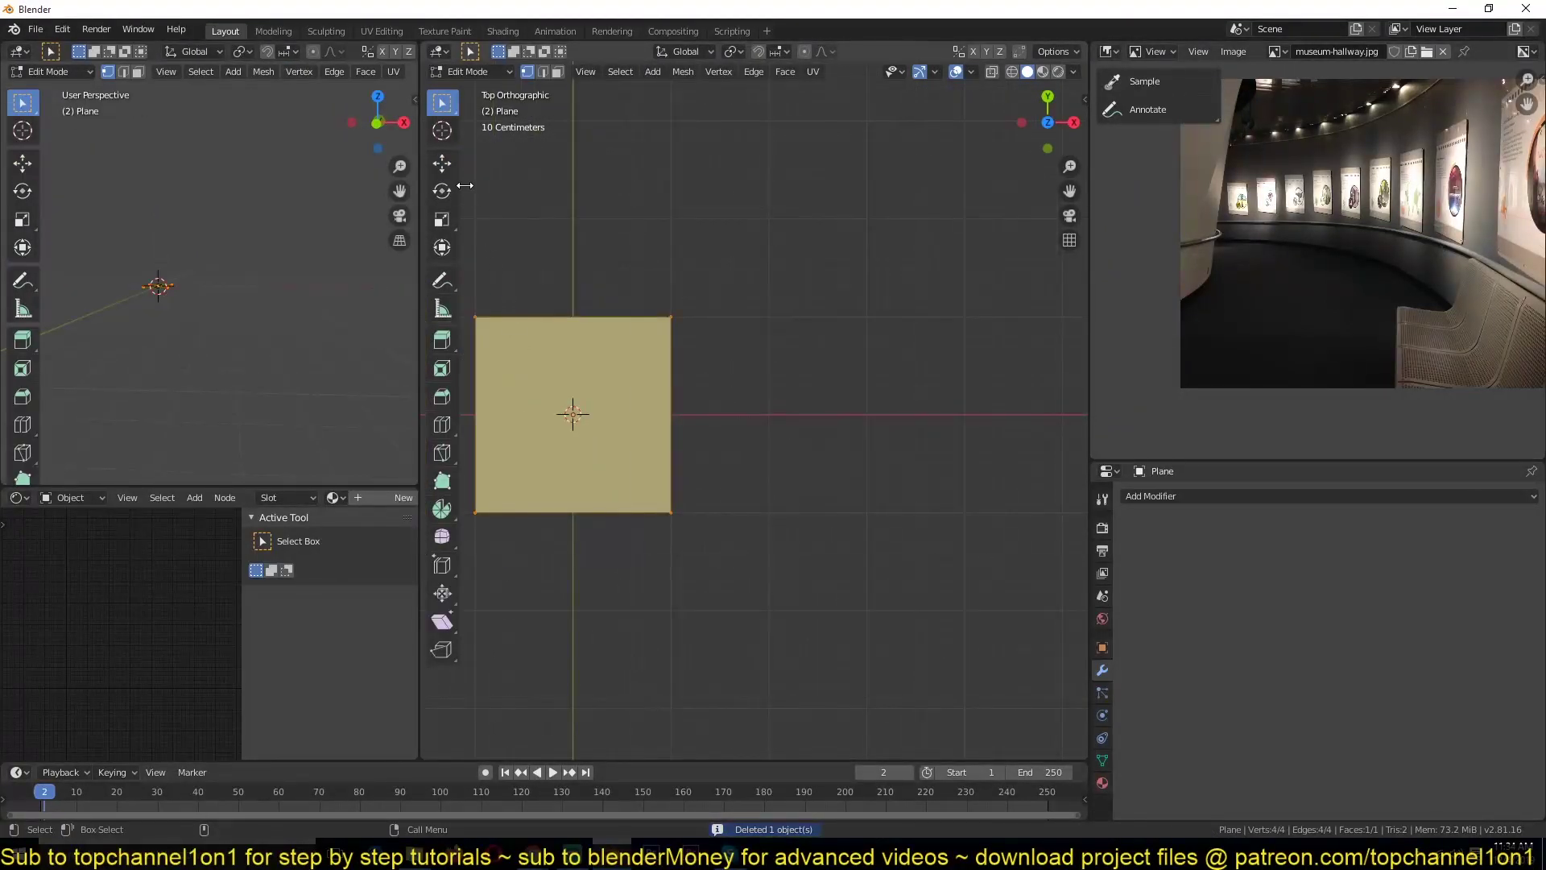
pyautogui.click(443, 164)
pyautogui.moveTo(614, 419); pyautogui.dragTo(712, 420)
# Delete the plane's two upper vertices and move the remaining edge onto the X axis, starting at the origin.
pyautogui.keyDown('alt'); pyautogui.click(672, 317); pyautogui.keyUp('alt')
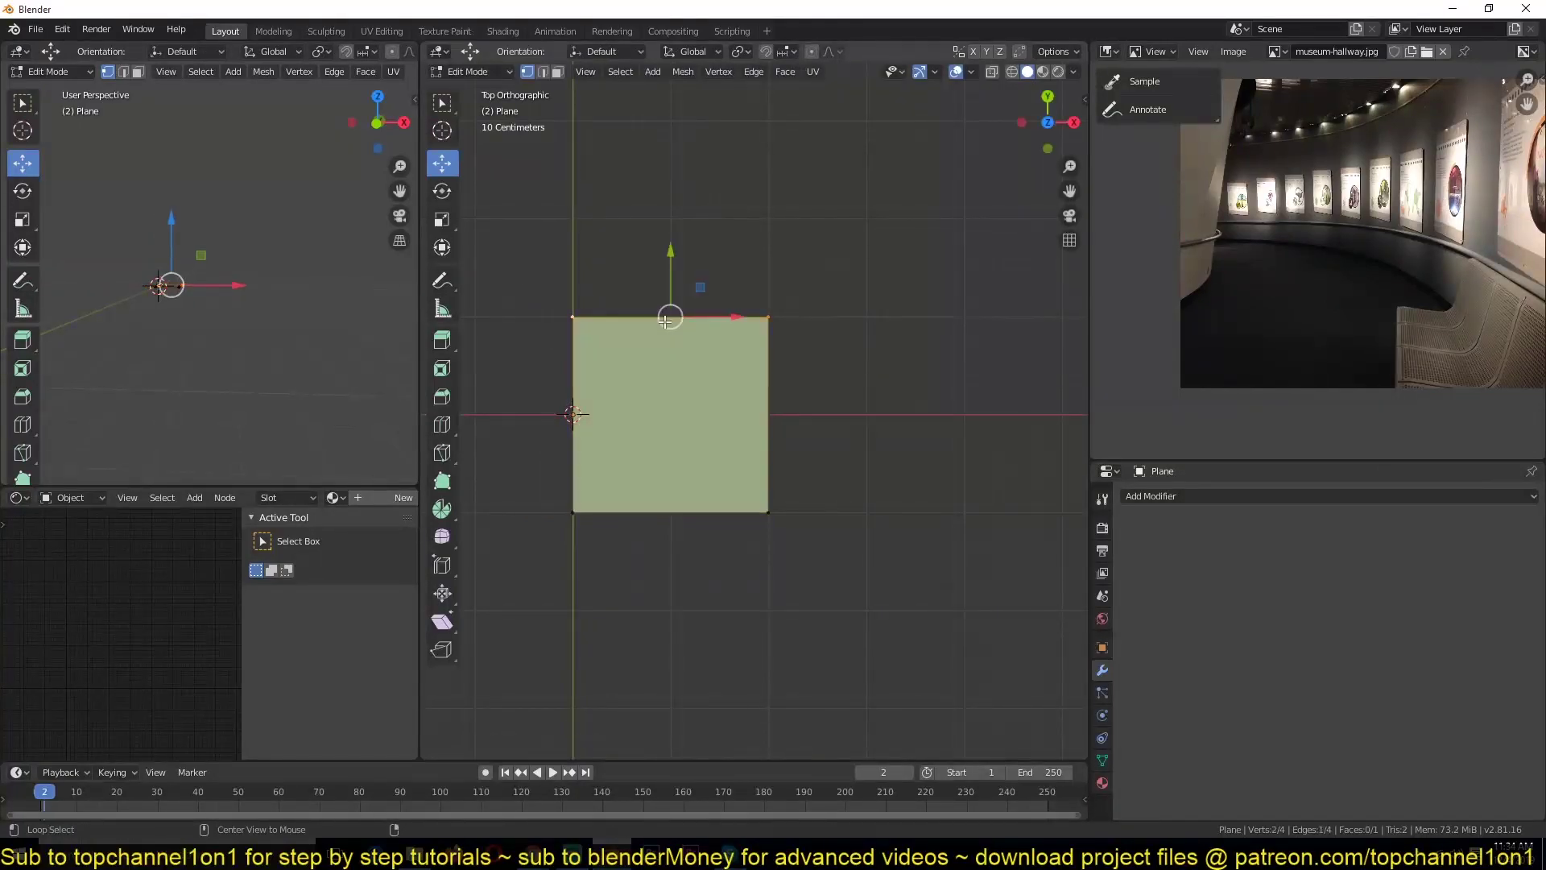
pyautogui.press('x')
pyautogui.click(650, 299)
pyautogui.press('a')
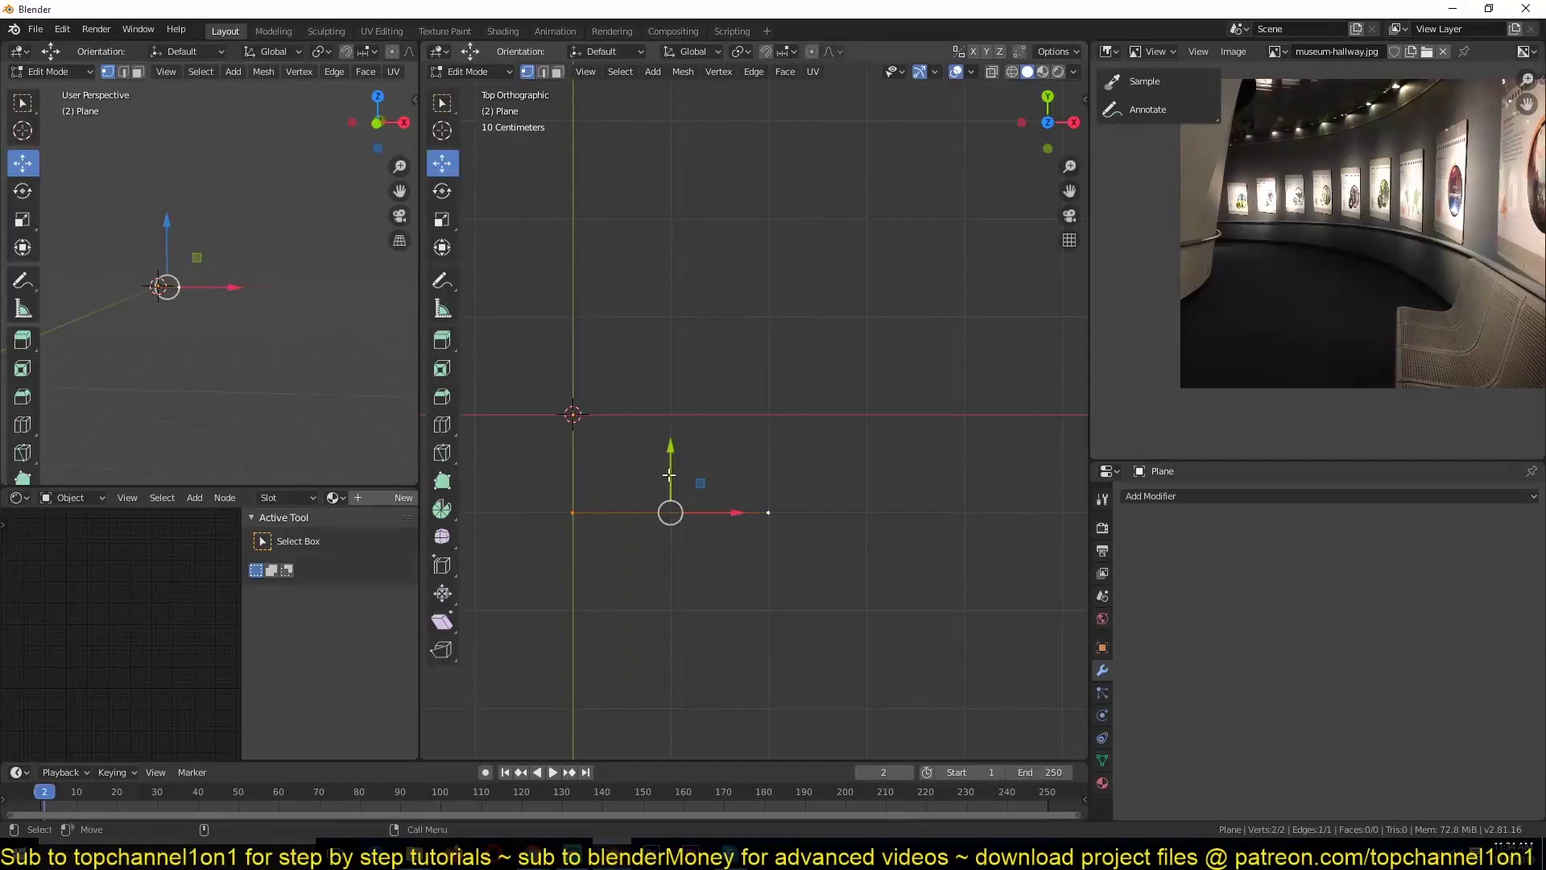
pyautogui.press('g')
pyautogui.click(688, 354)
pyautogui.press('Tab')
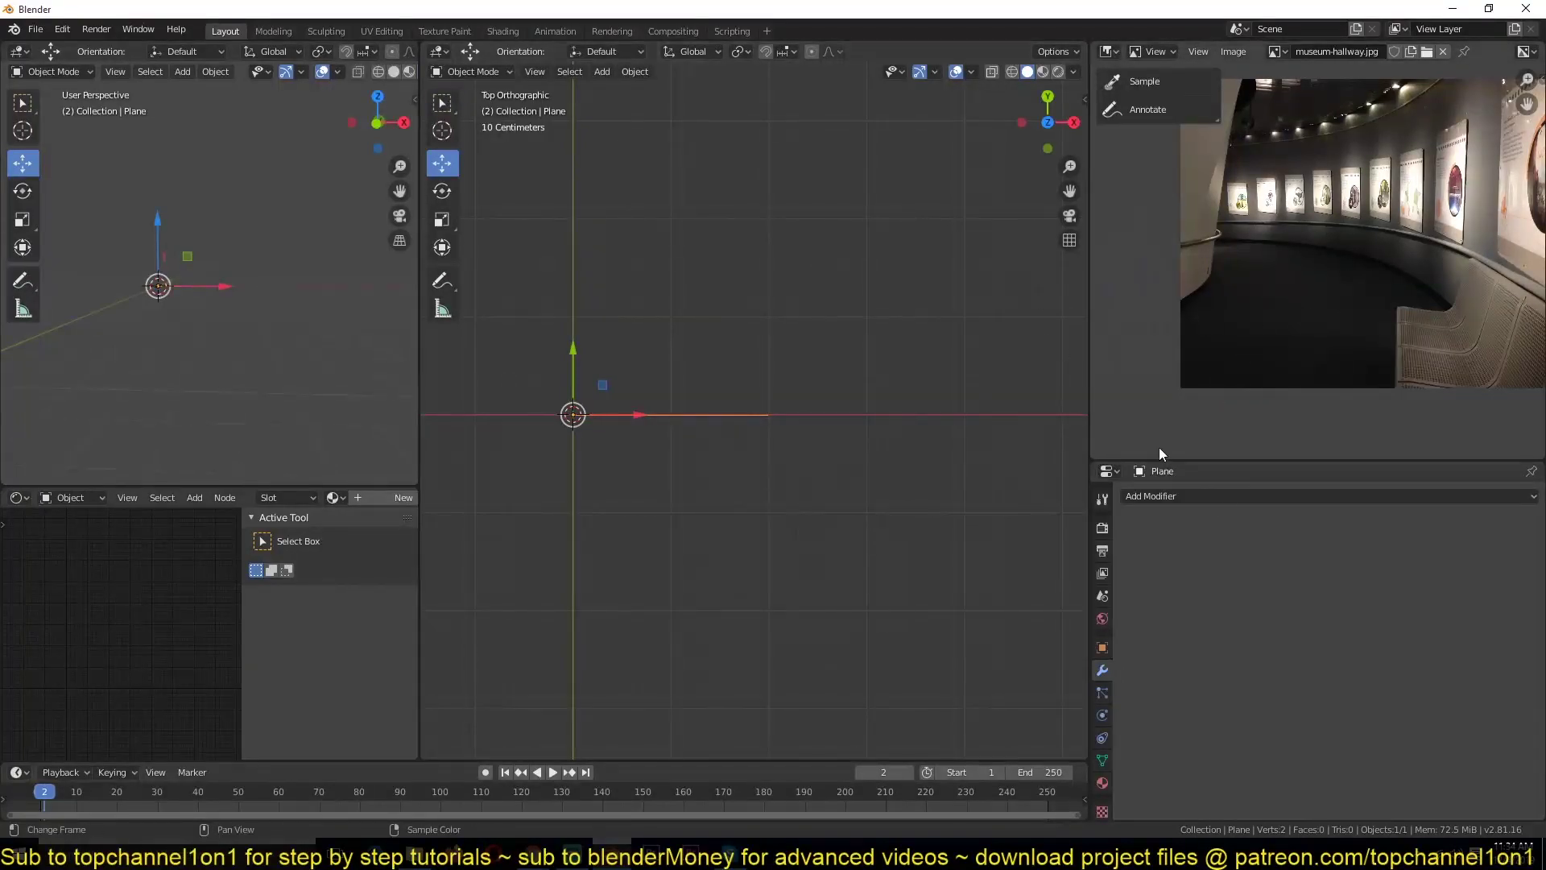
# Add a Screw modifier to the single-edge plane object.
pyautogui.click(1248, 495)
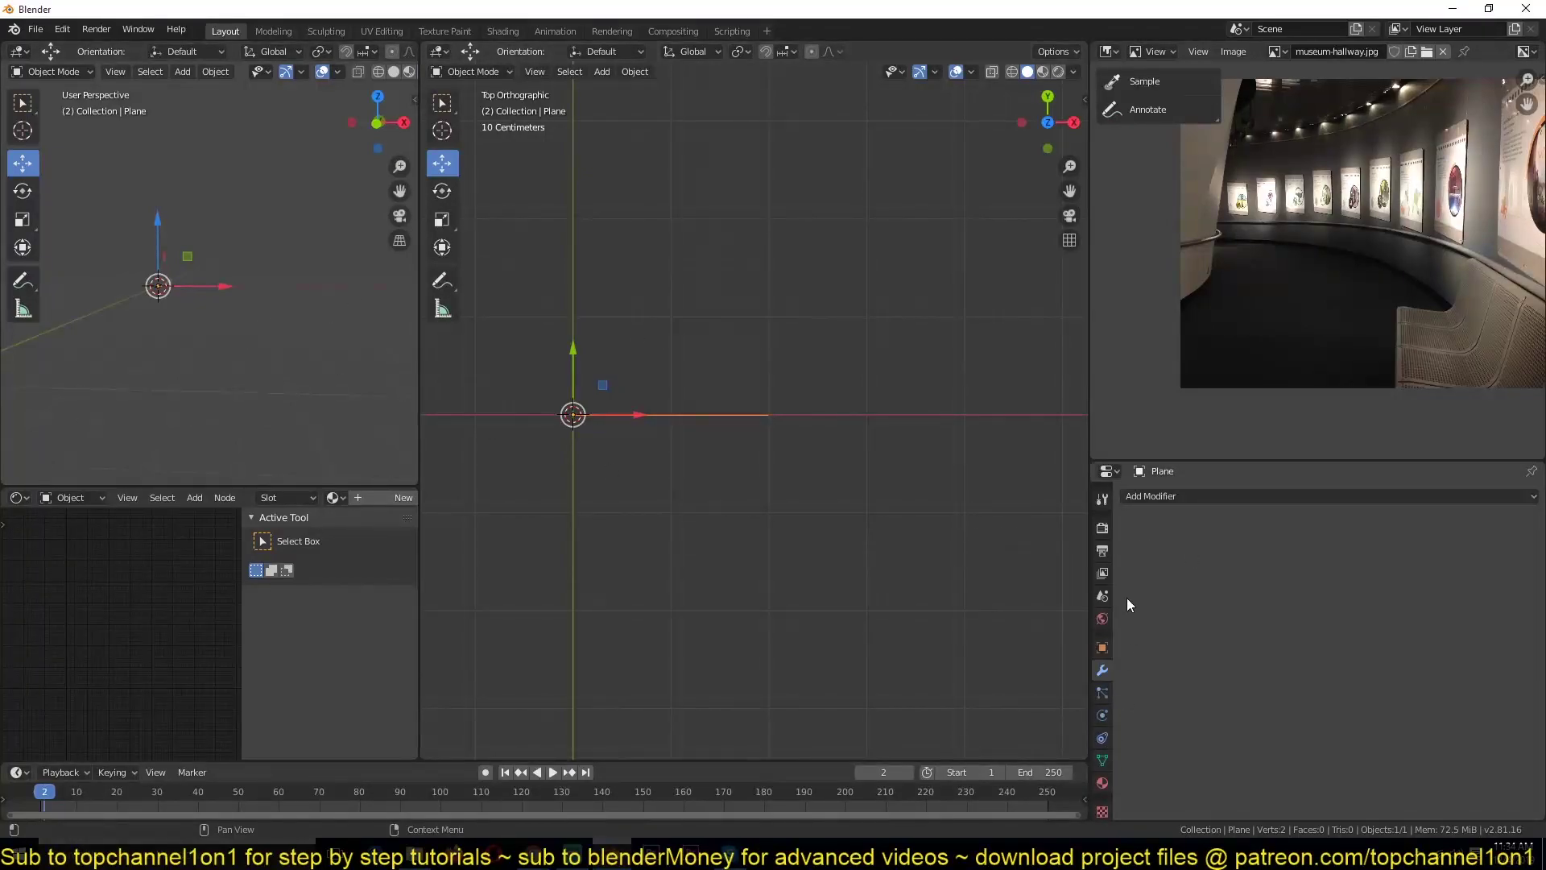
pyautogui.click(1282, 497)
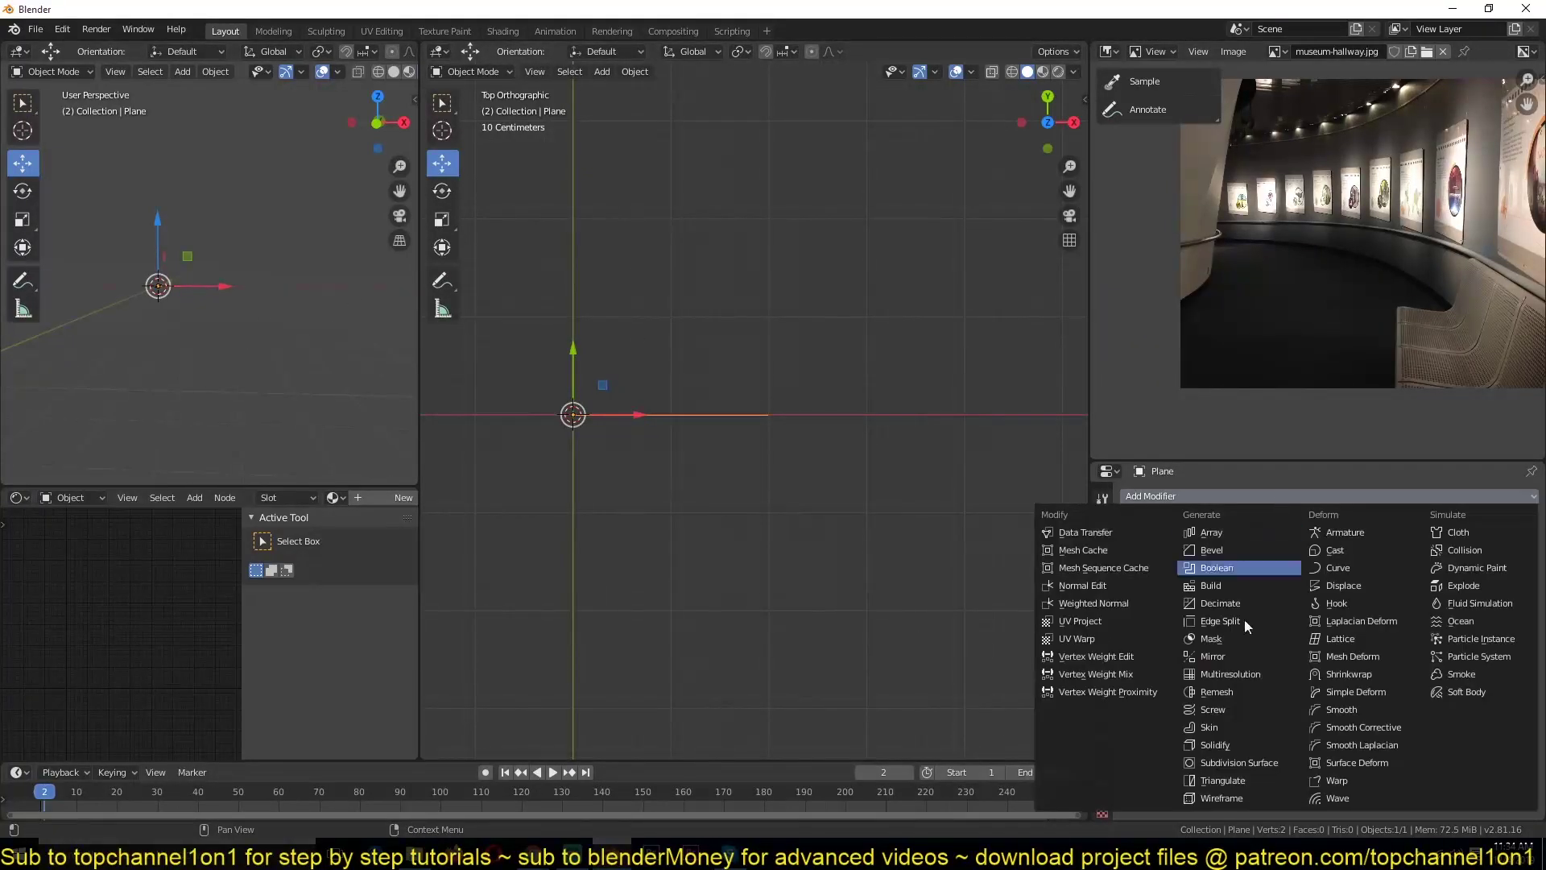
pyautogui.click(1231, 714)
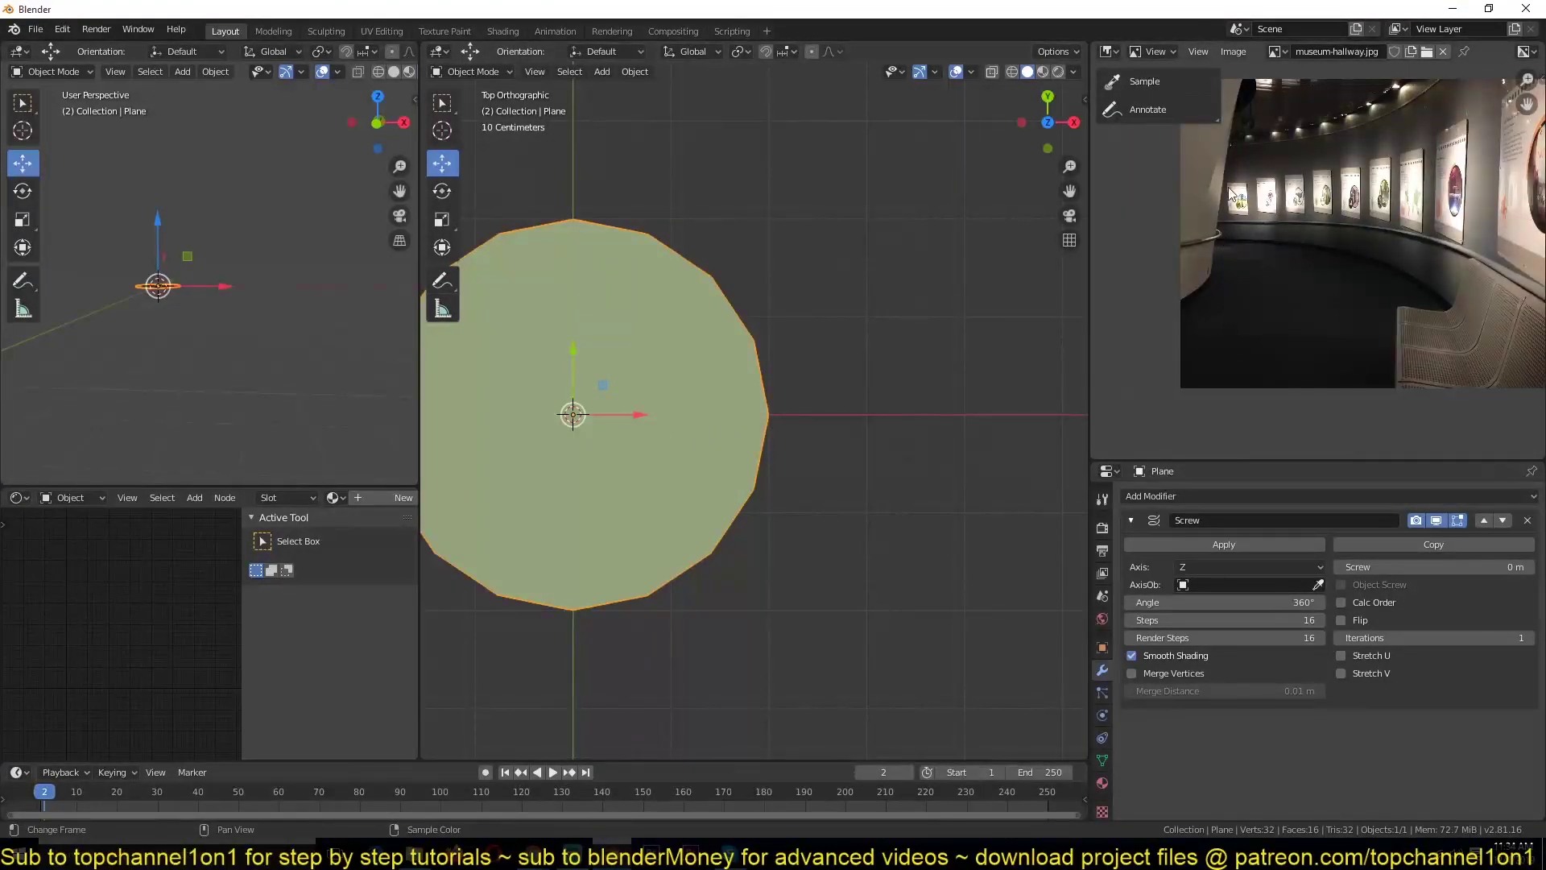
# Move the edge about 1.83 m along X in Edit Mode to turn the screwed disc into a ring.
pyautogui.press('Tab')
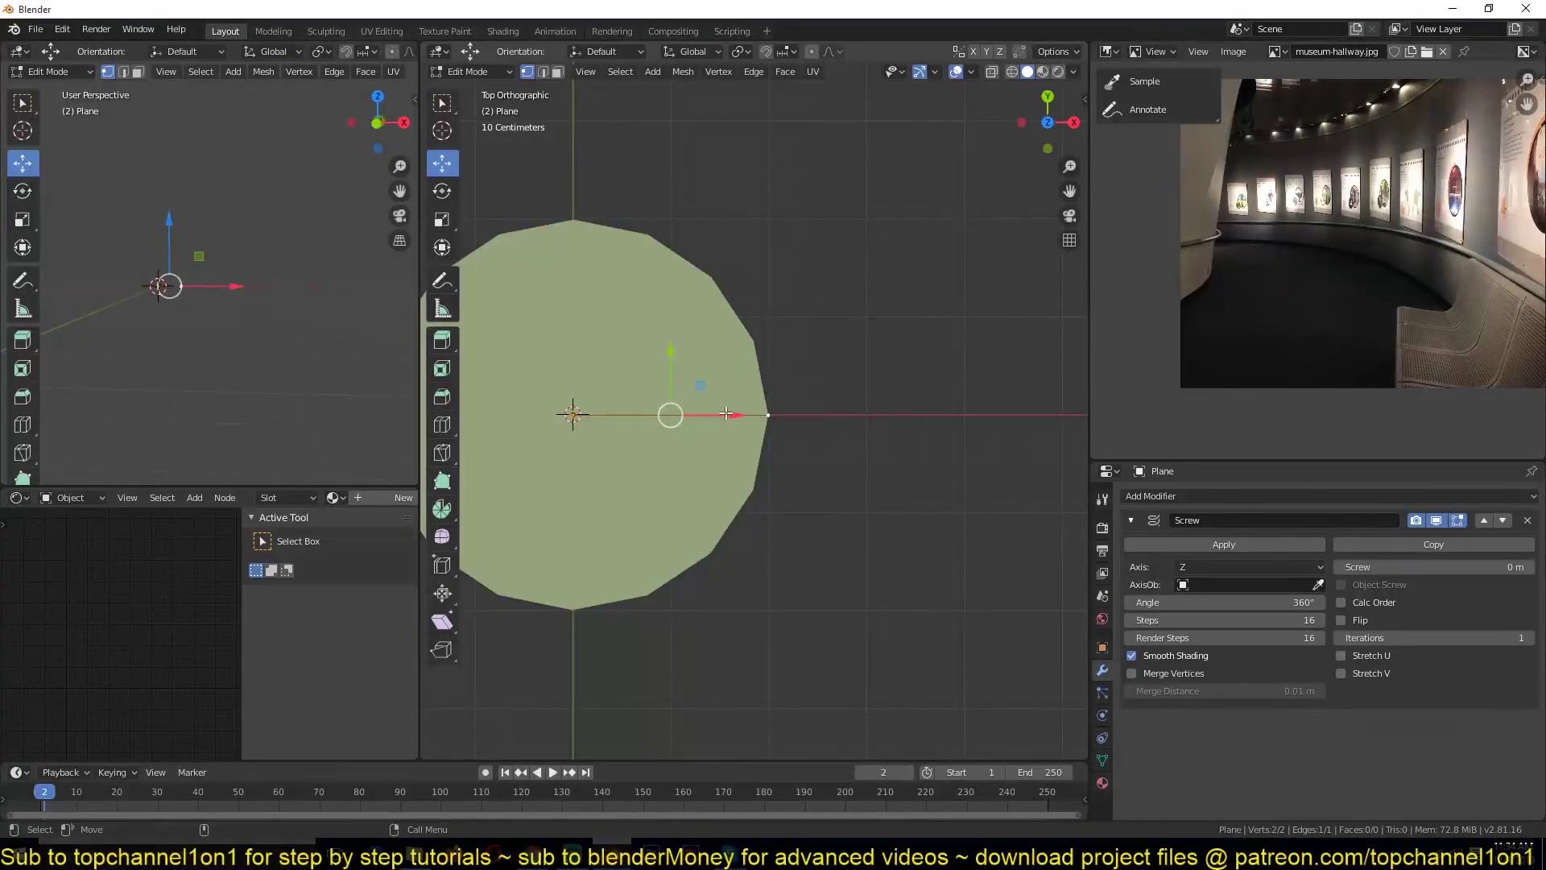
pyautogui.moveTo(727, 413); pyautogui.dragTo(907, 417)
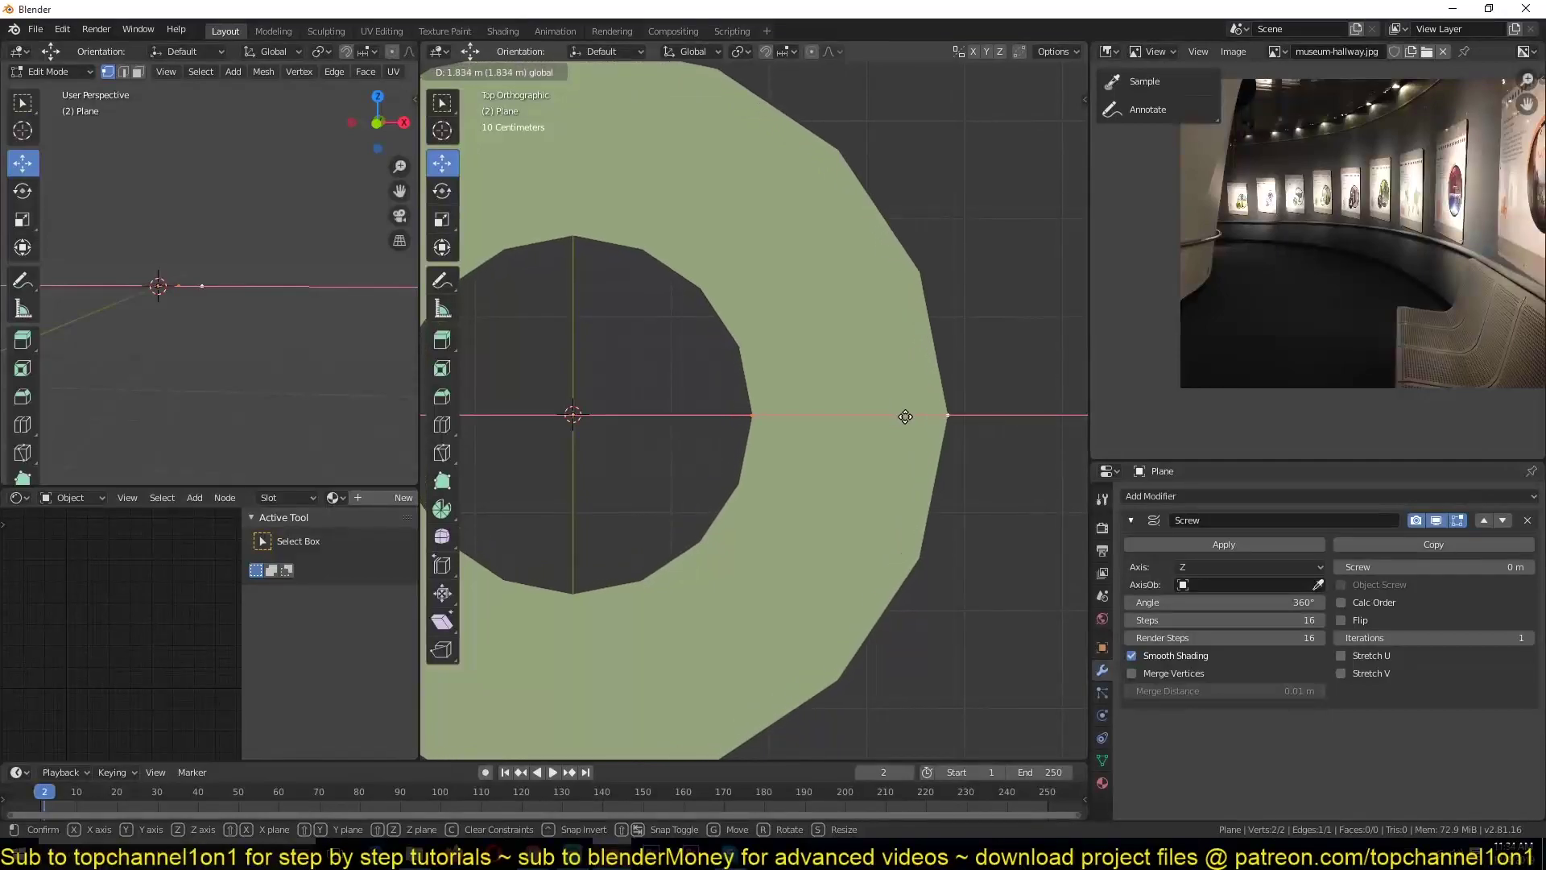
pyautogui.press('Tab')
# Scale the whole ring object up uniformly to several times its size.
pyautogui.moveTo(254, 327); pyautogui.dragTo(224, 326, button='middle')
pyautogui.scroll(-6, 709, 393)
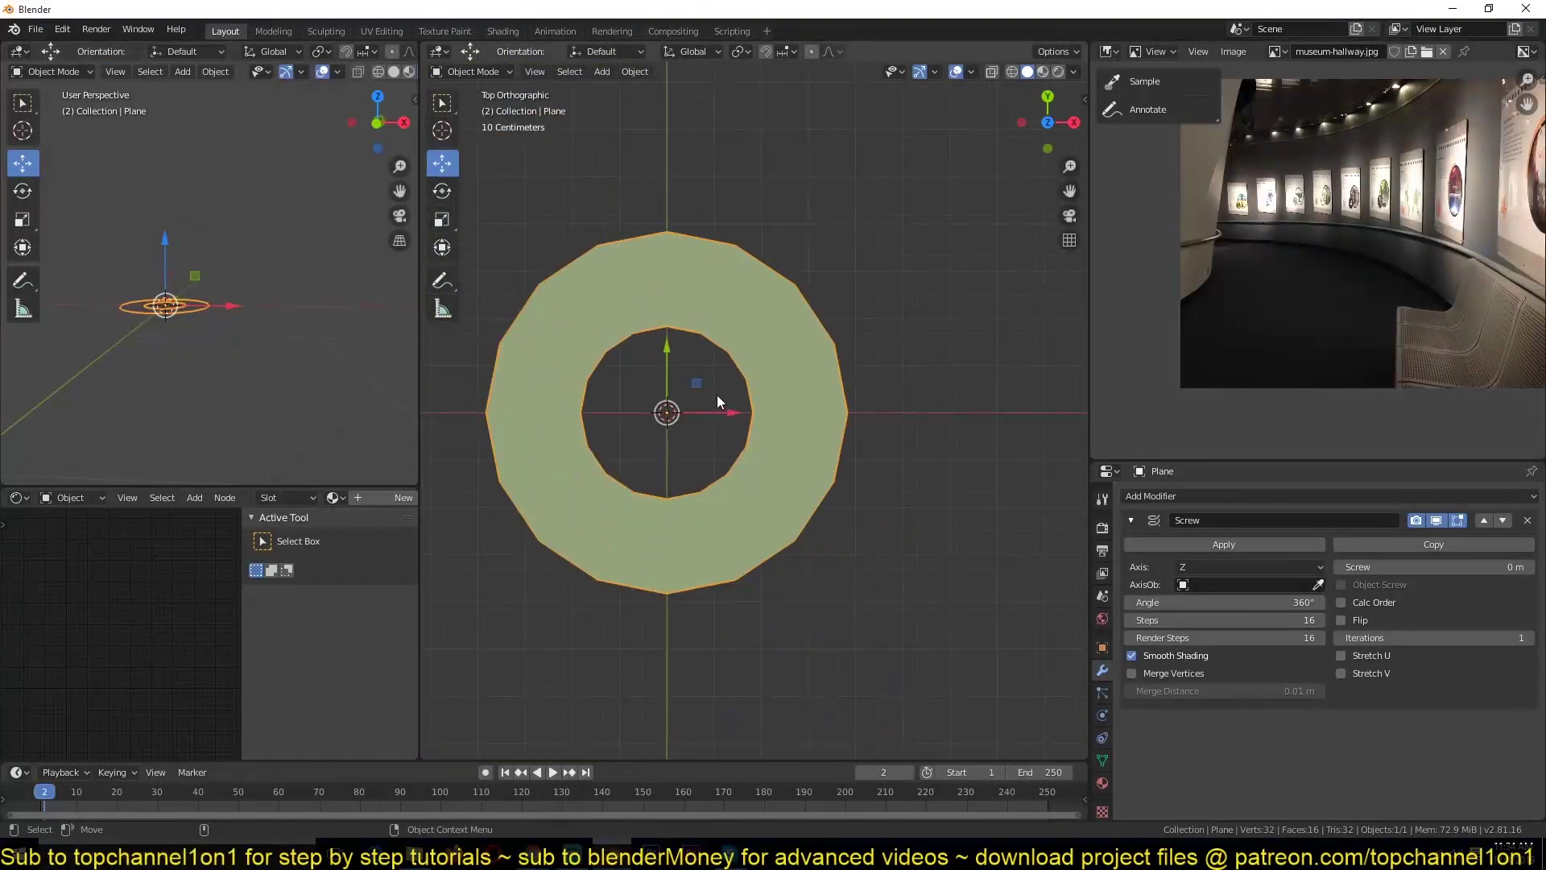
pyautogui.press('s')
pyautogui.click(1028, 473)
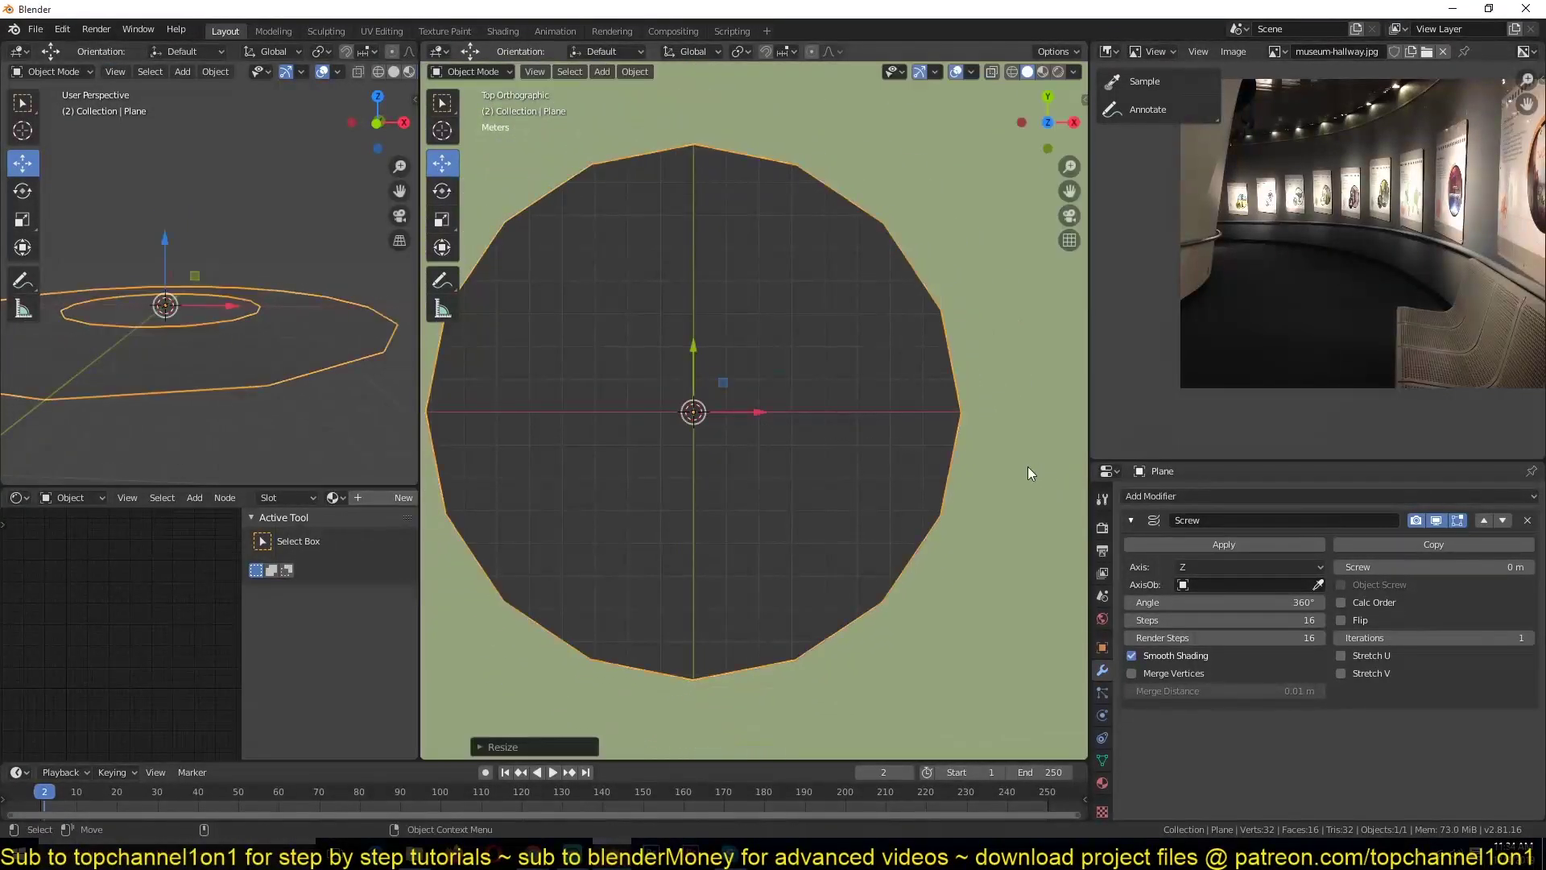
pyautogui.scroll(-4, 399, 327)
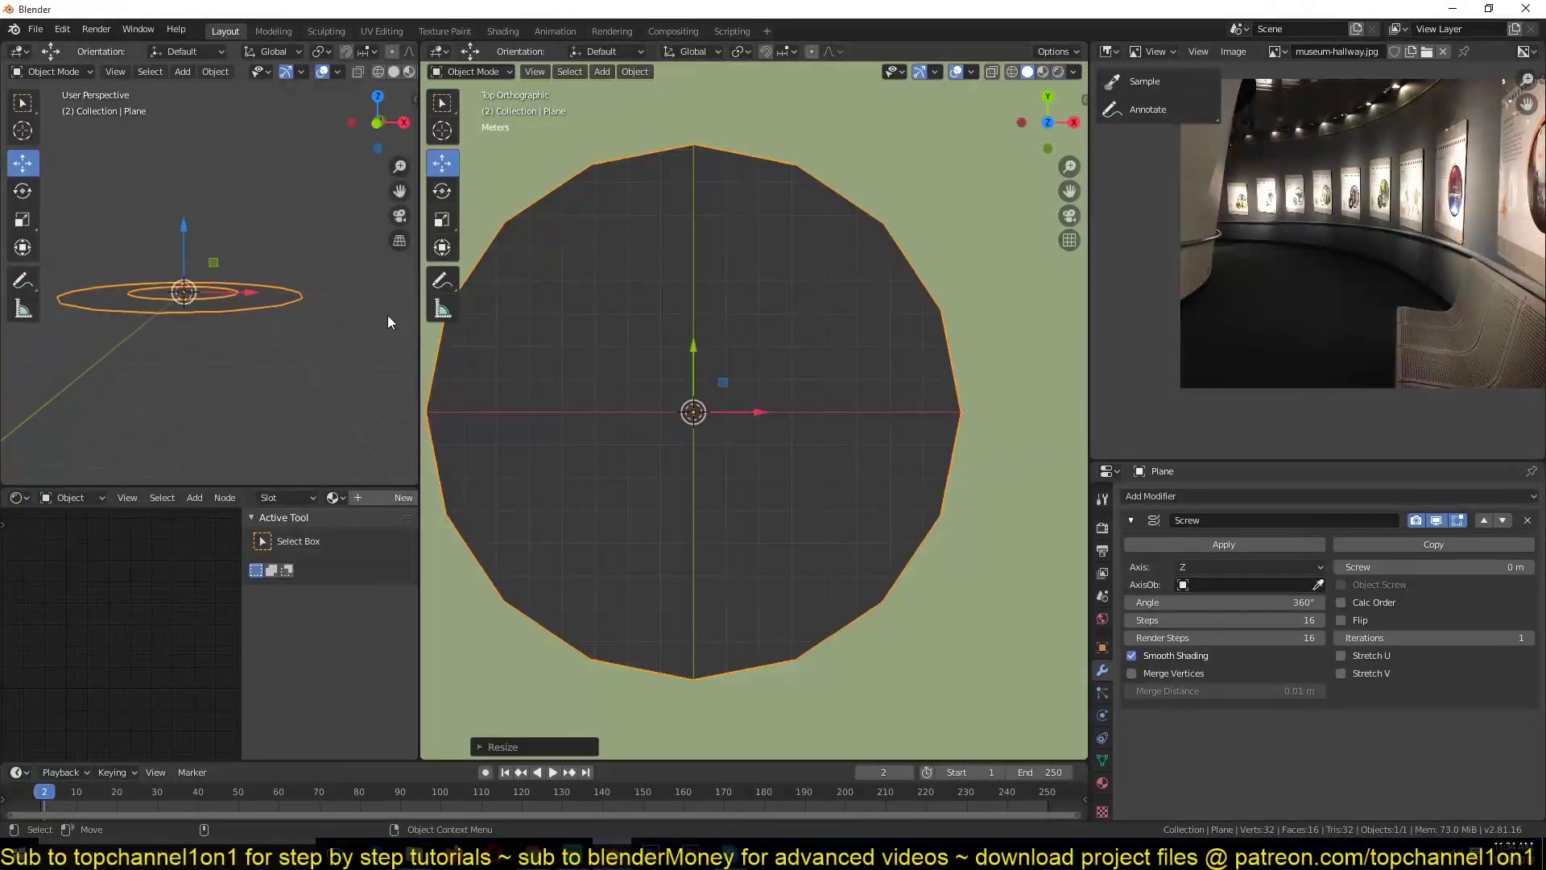
# Add a camera at the origin facing along Y and show its view in the small viewport.
pyautogui.moveTo(224, 265); pyautogui.dragTo(256, 194, button='middle')
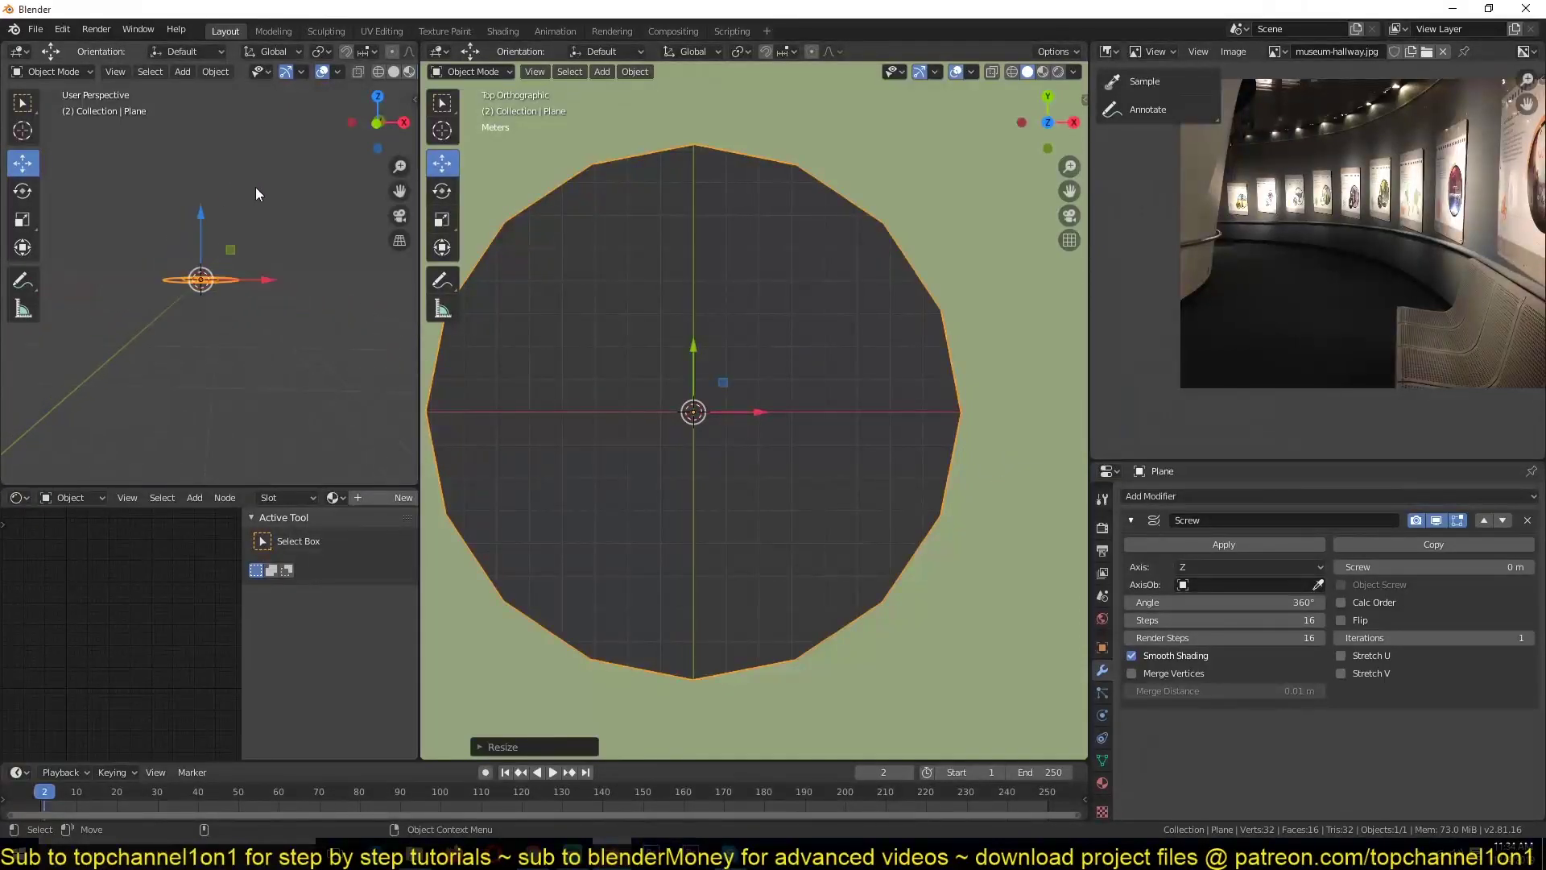
pyautogui.click(255, 241)
pyautogui.press('KP_1')
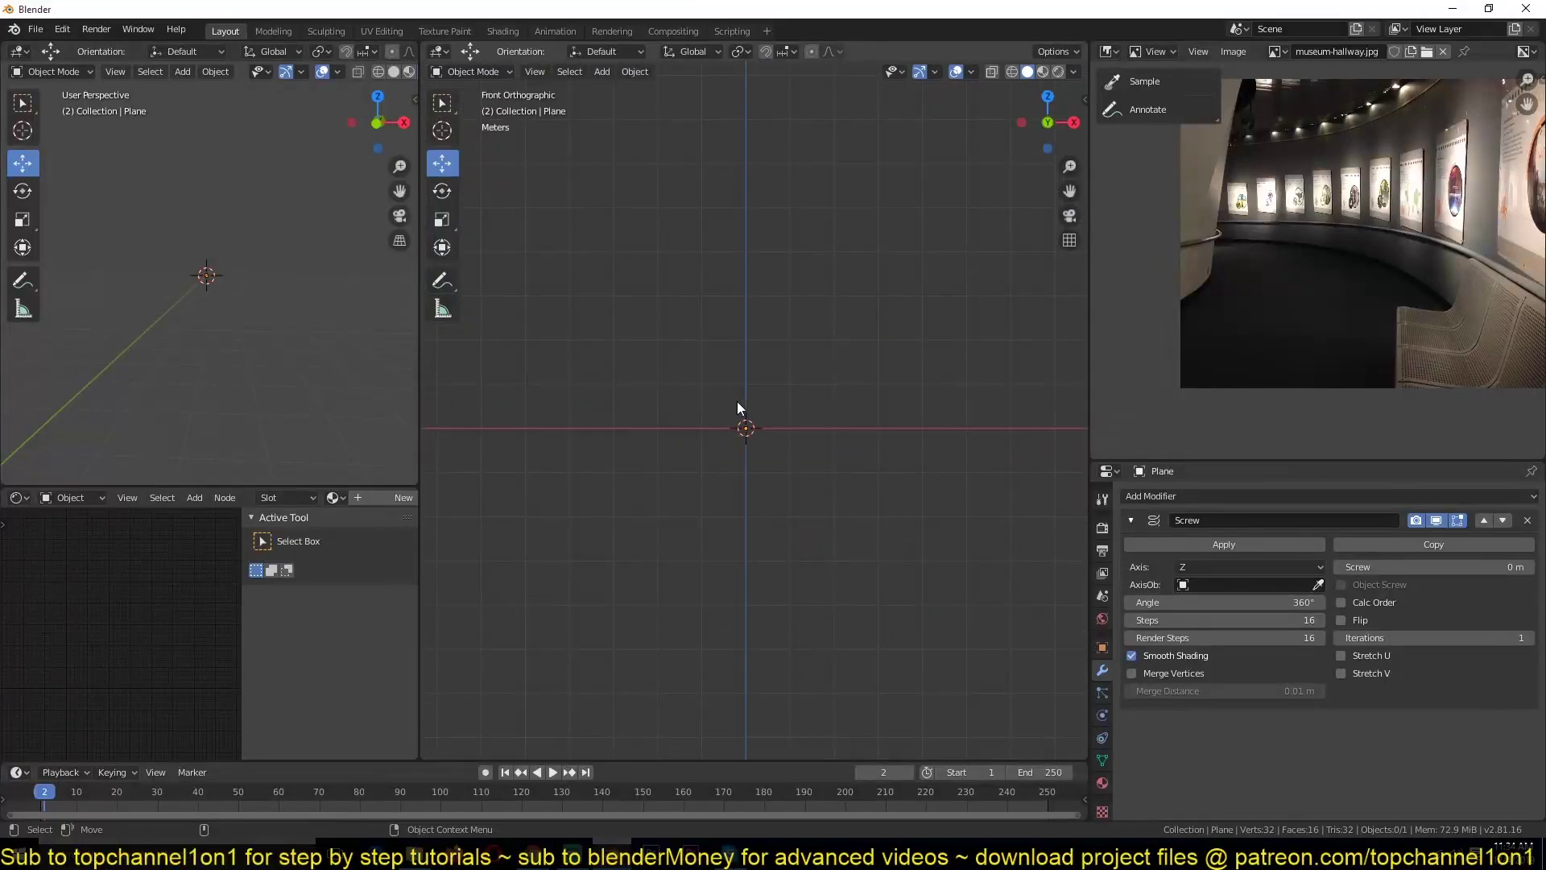
pyautogui.hotkey('shift', 'a')
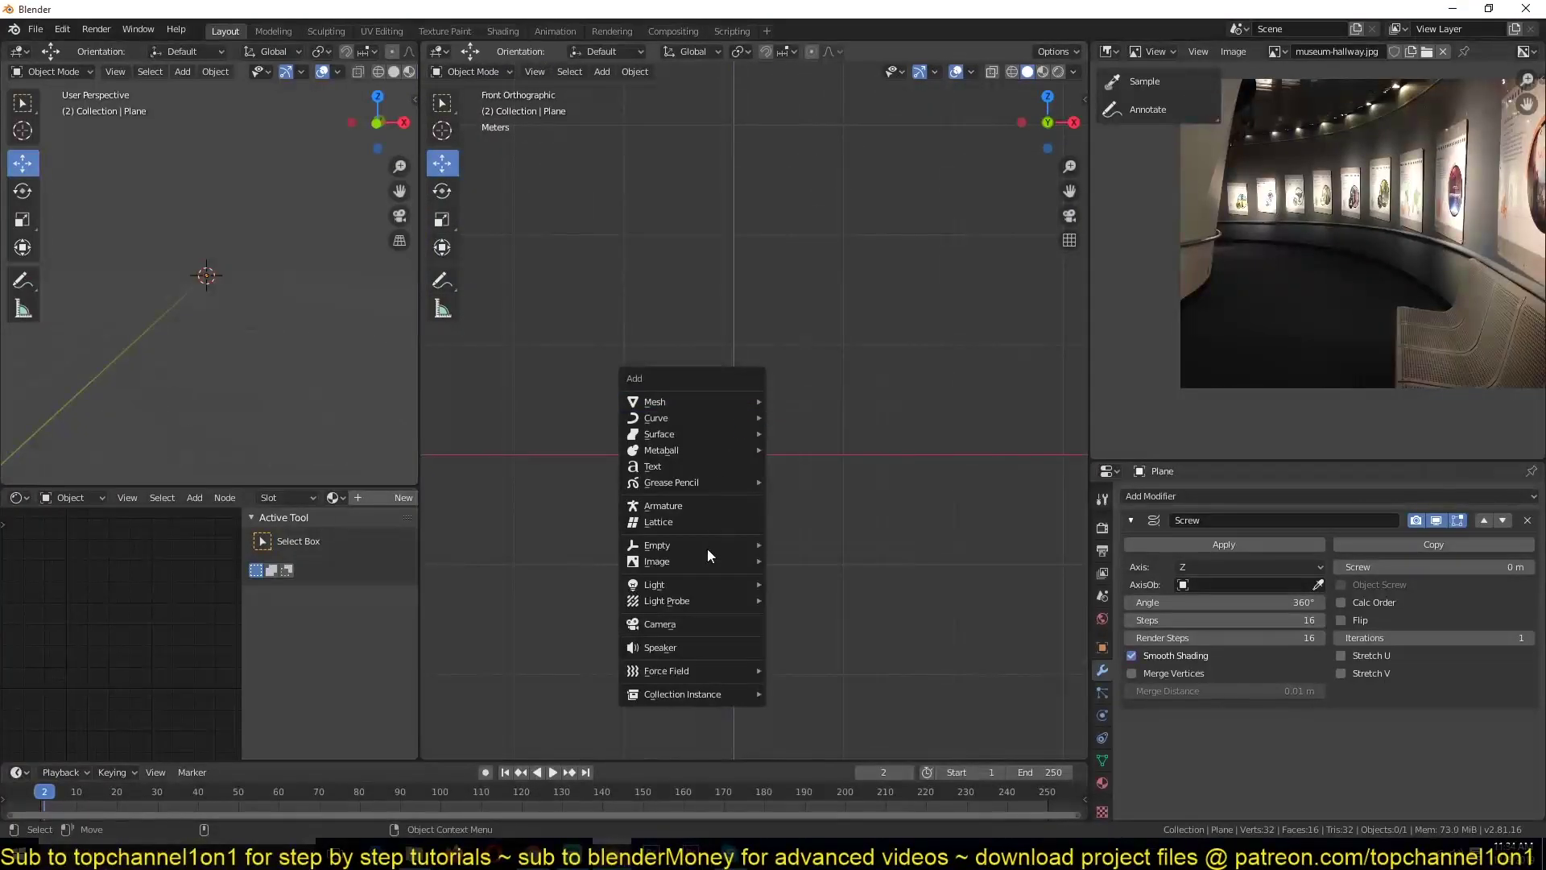
pyautogui.click(693, 622)
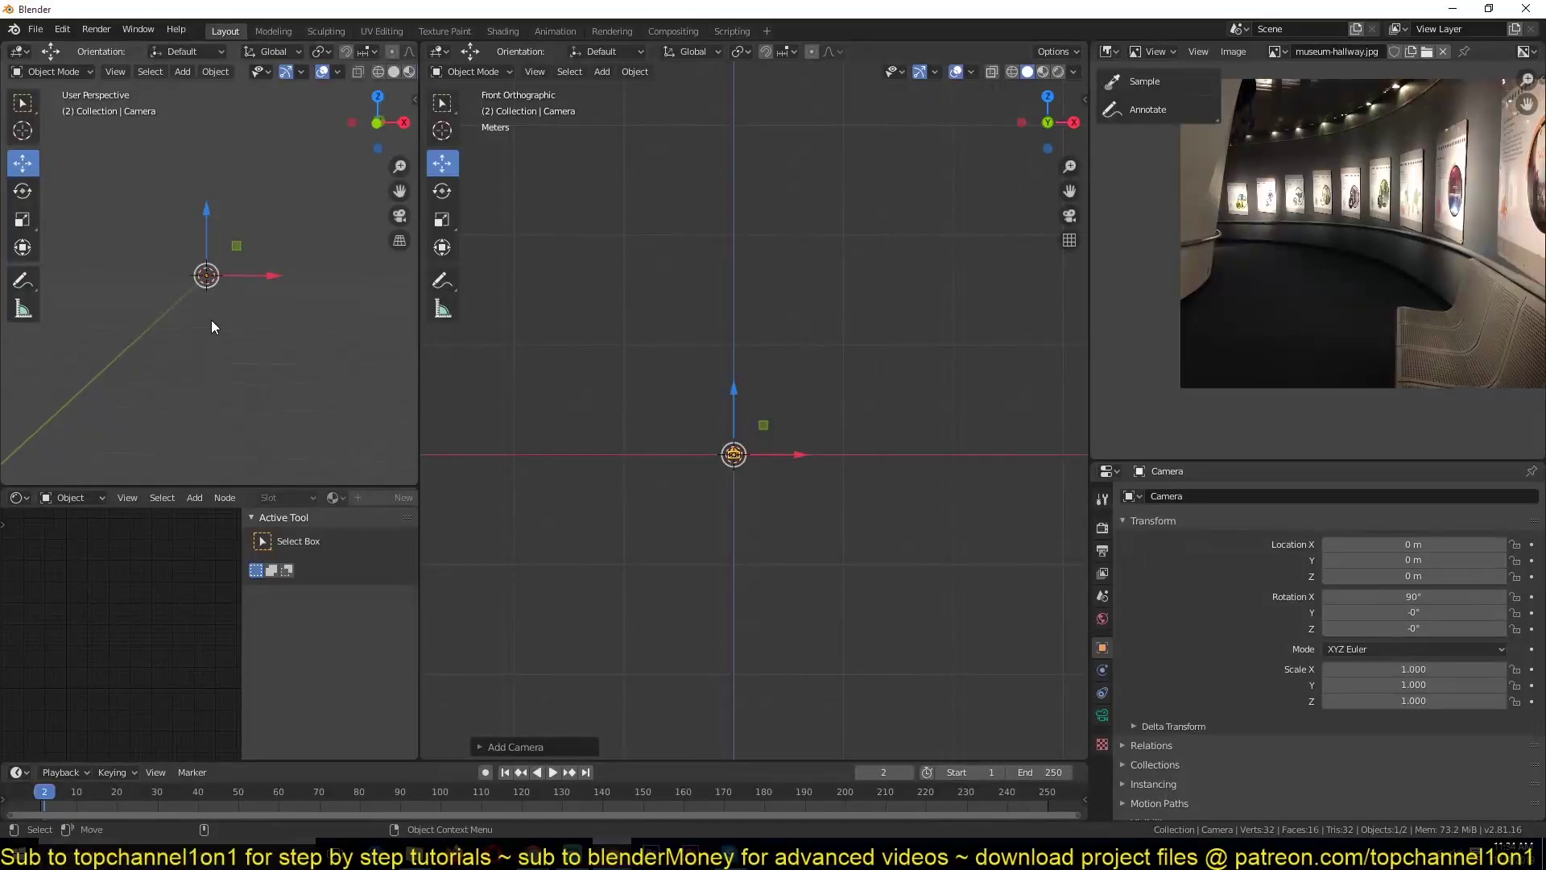
pyautogui.press('KP_0')
# Move the camera in top view to just outside the ring, at about X 0.18 m, Y -30.66 m.
pyautogui.scroll(10, 701, 452)
pyautogui.press('KP_7')
pyautogui.scroll(-8, 700, 452)
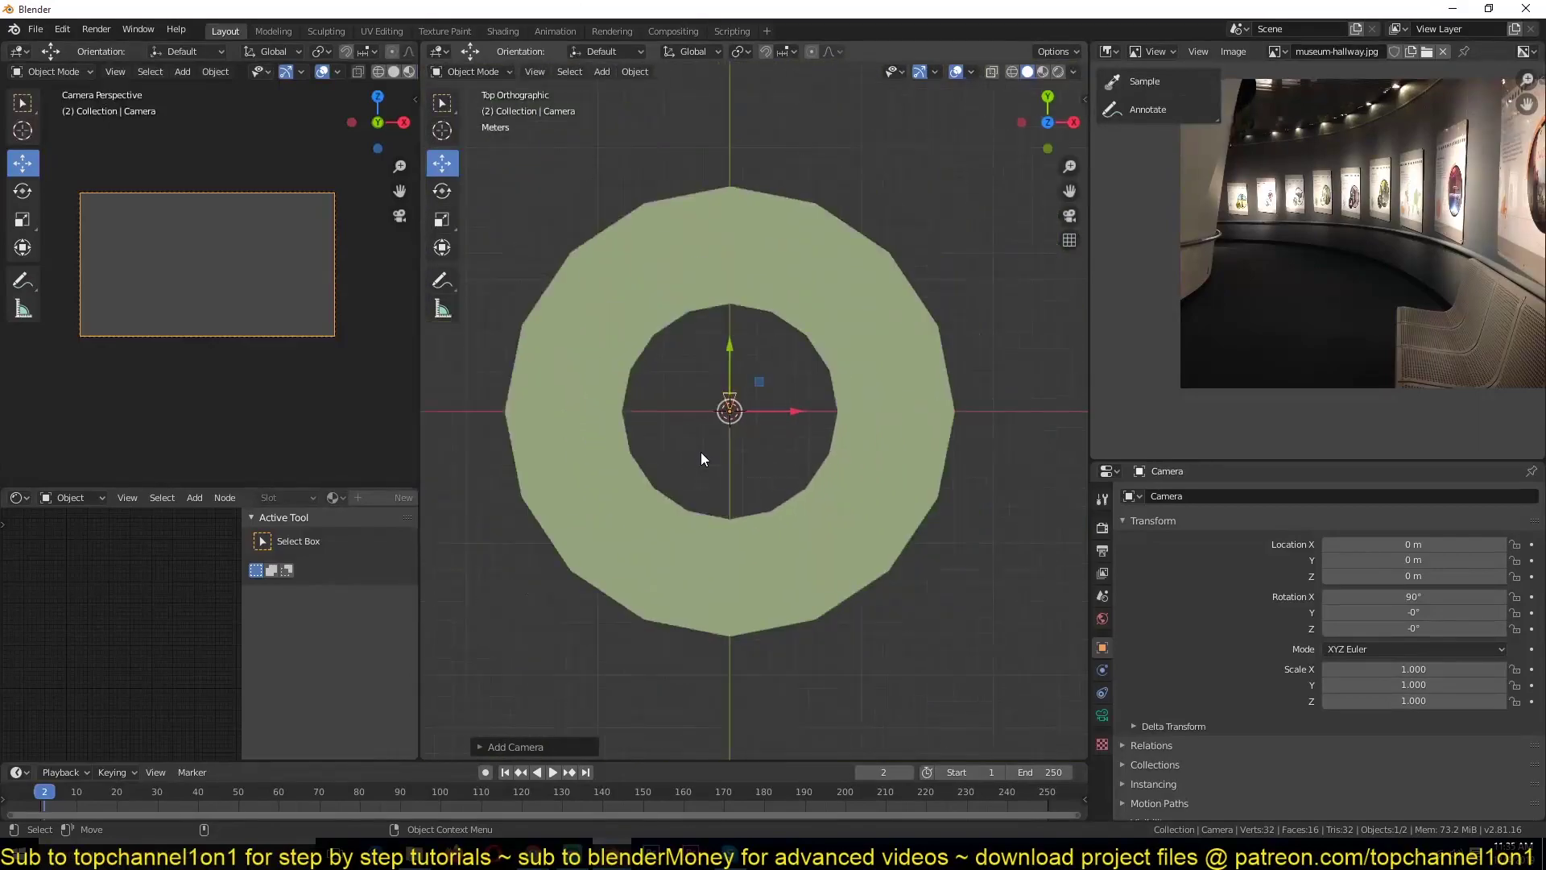
pyautogui.press('g')
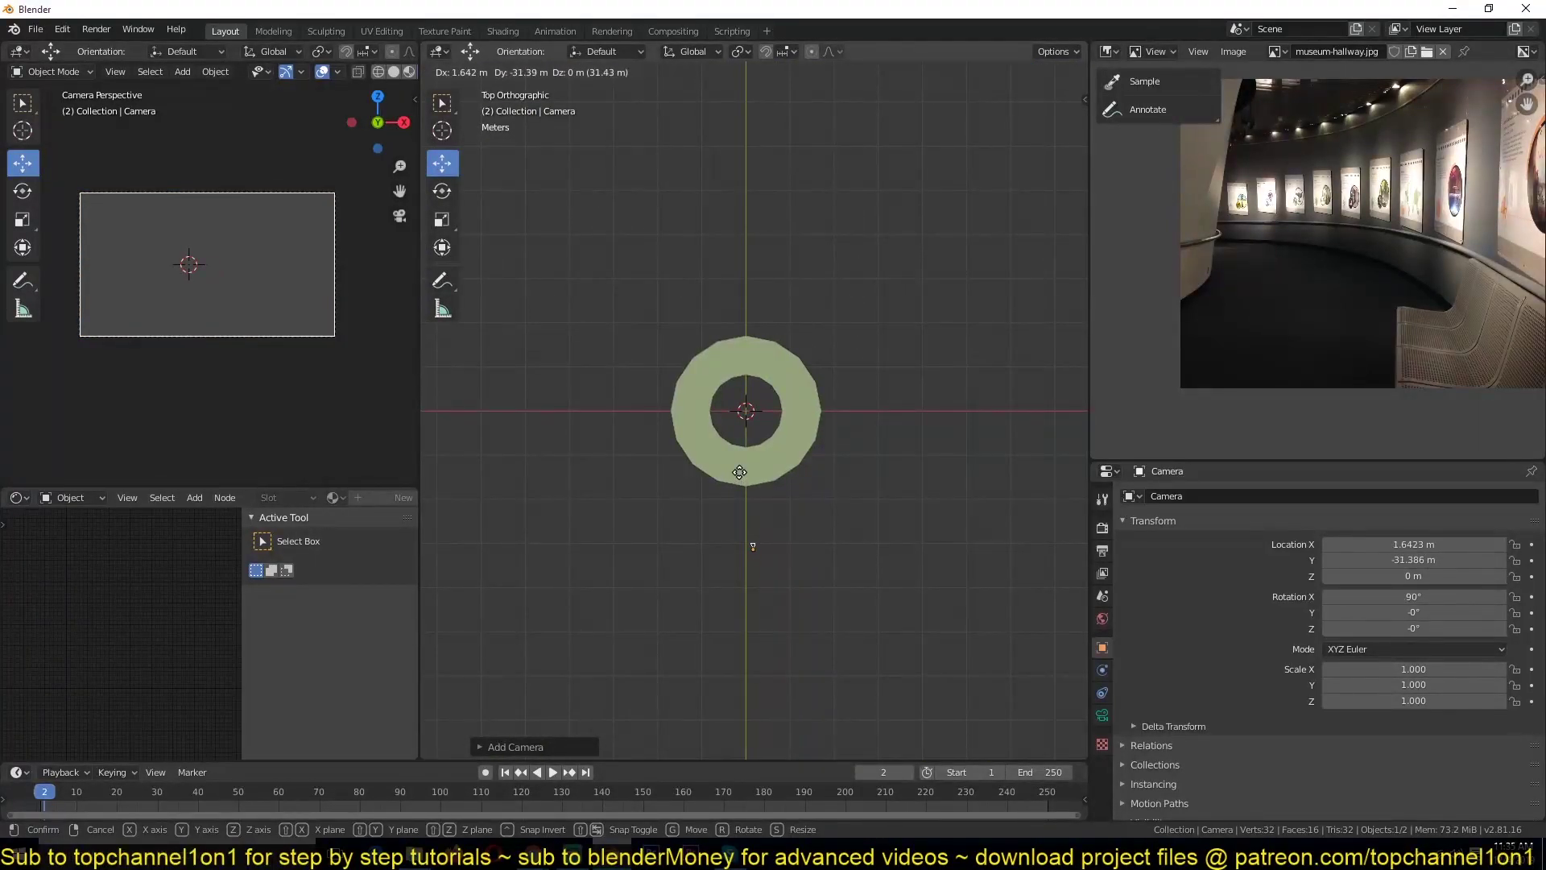
pyautogui.click(733, 469)
# Raise the camera along Z to a height of about 3.47 m above the floor.
pyautogui.press('KP_3')
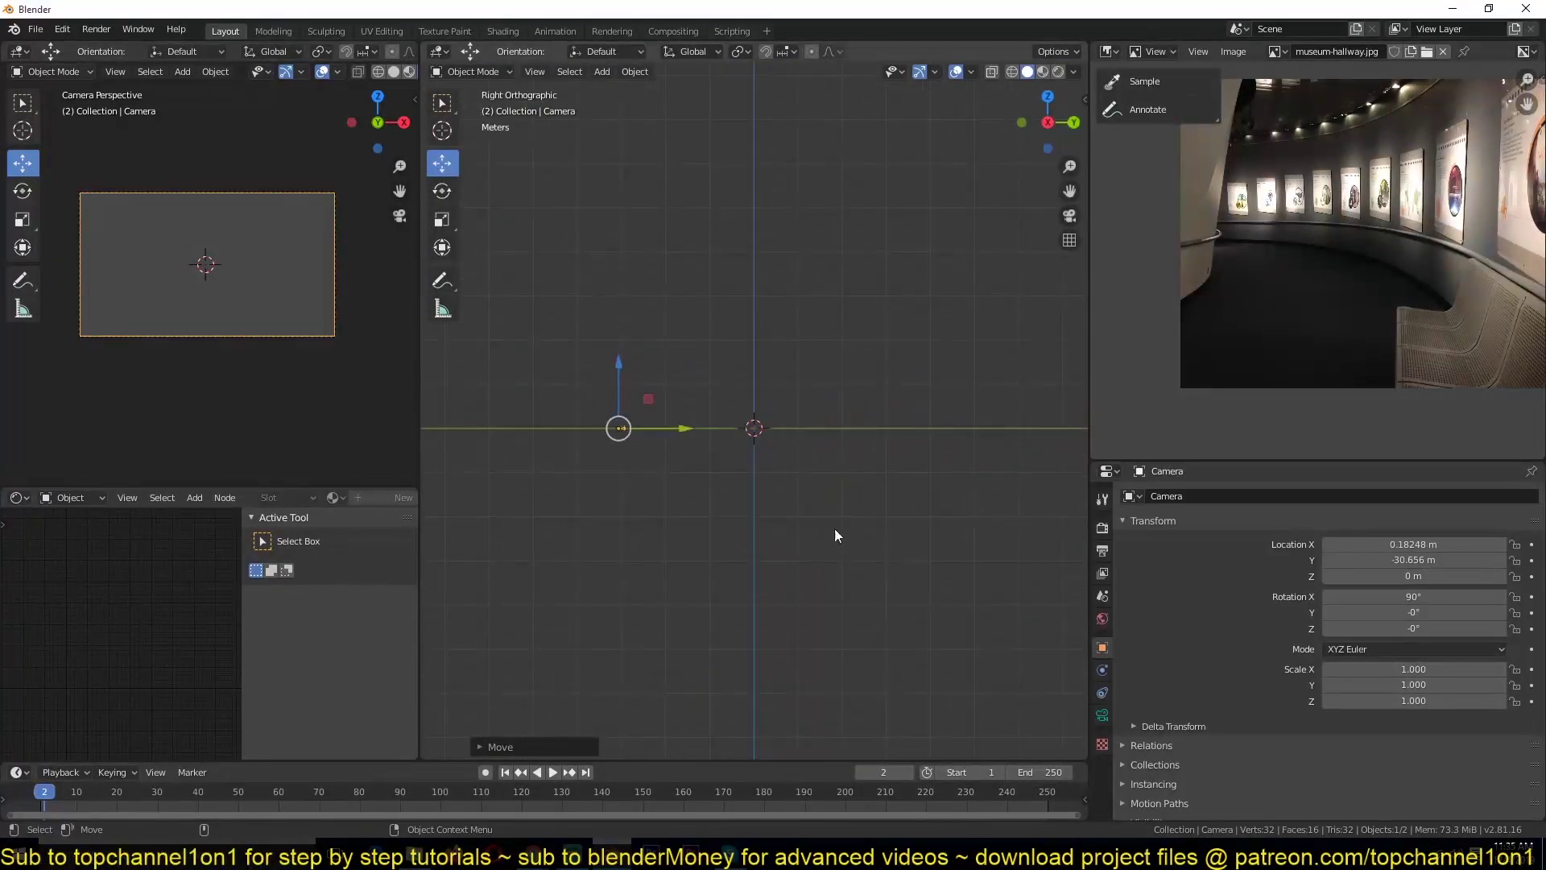
pyautogui.press('g')
pyautogui.press('z')
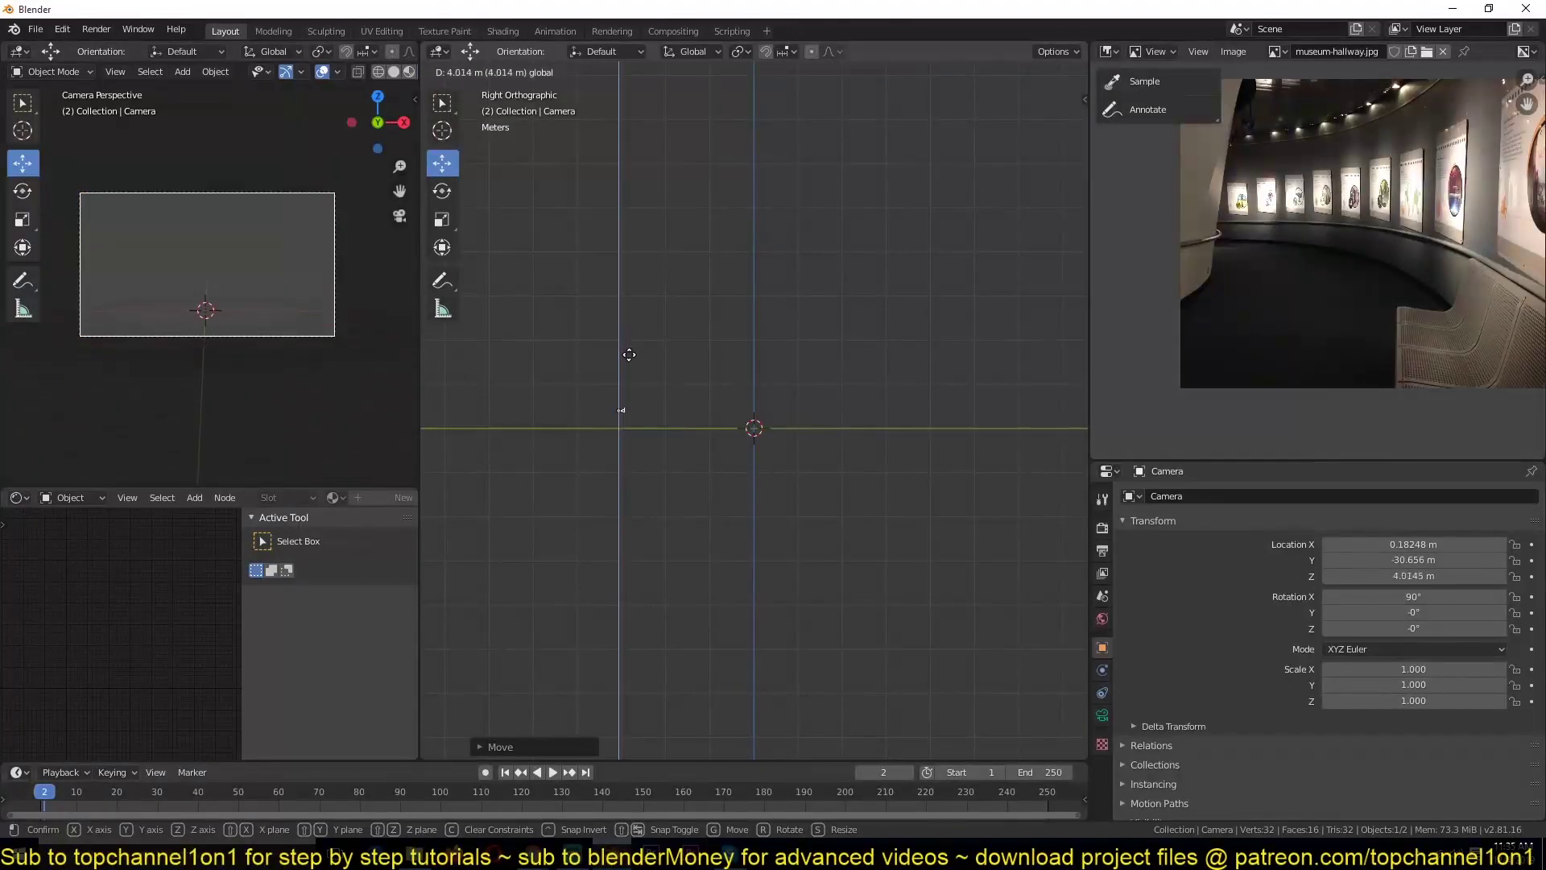
pyautogui.click(625, 357)
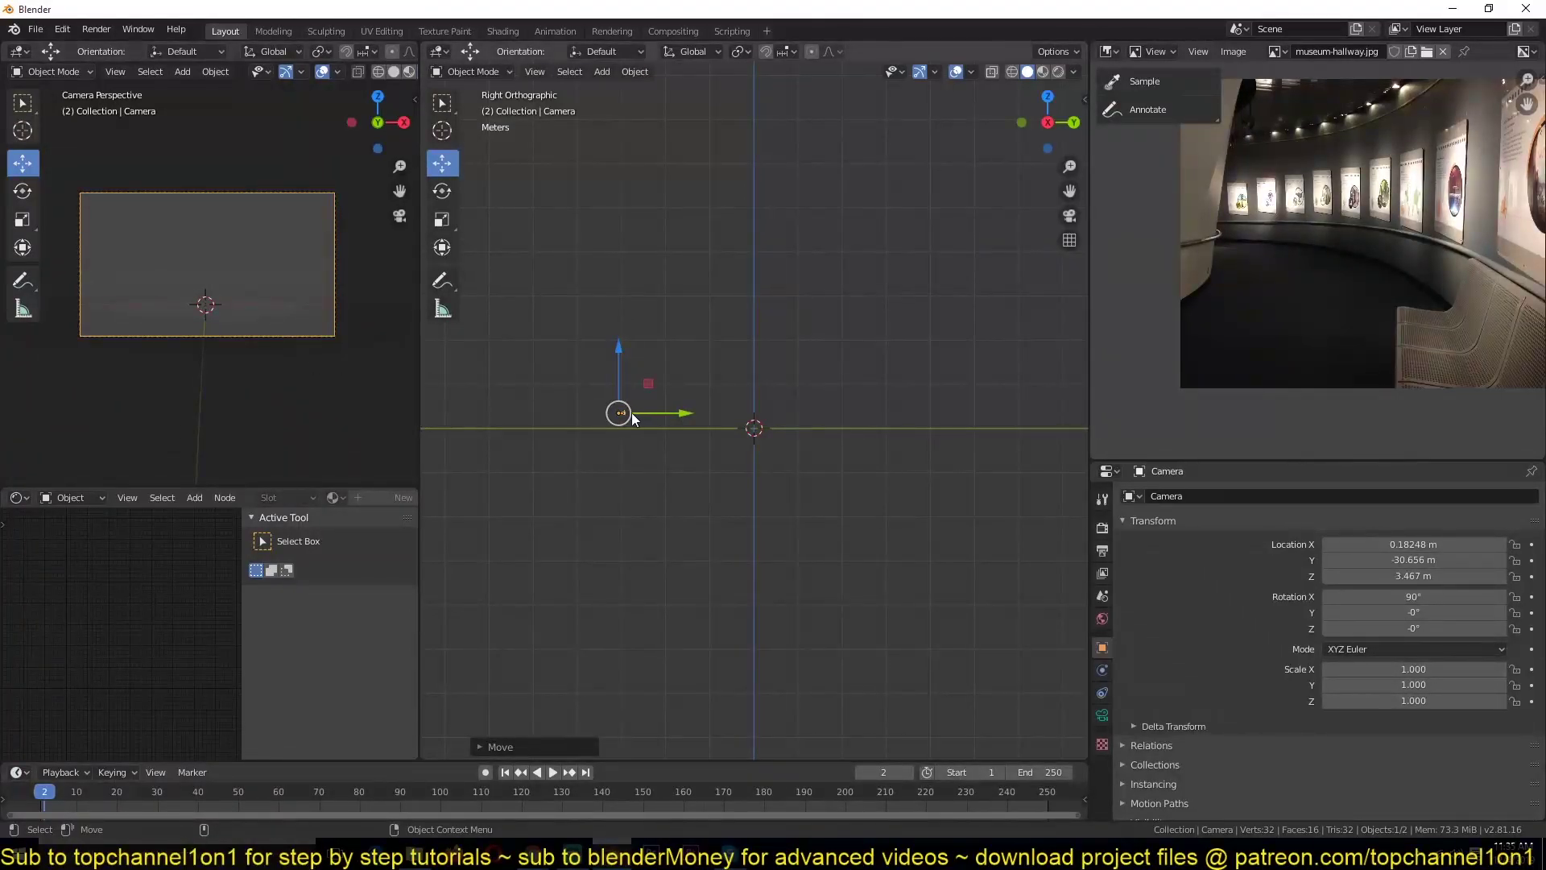
# Reposition the camera in top view to about X 11.59 m, Y -23.69 m so it faces the ring's curved side.
pyautogui.press('KP_7')
pyautogui.press('g')
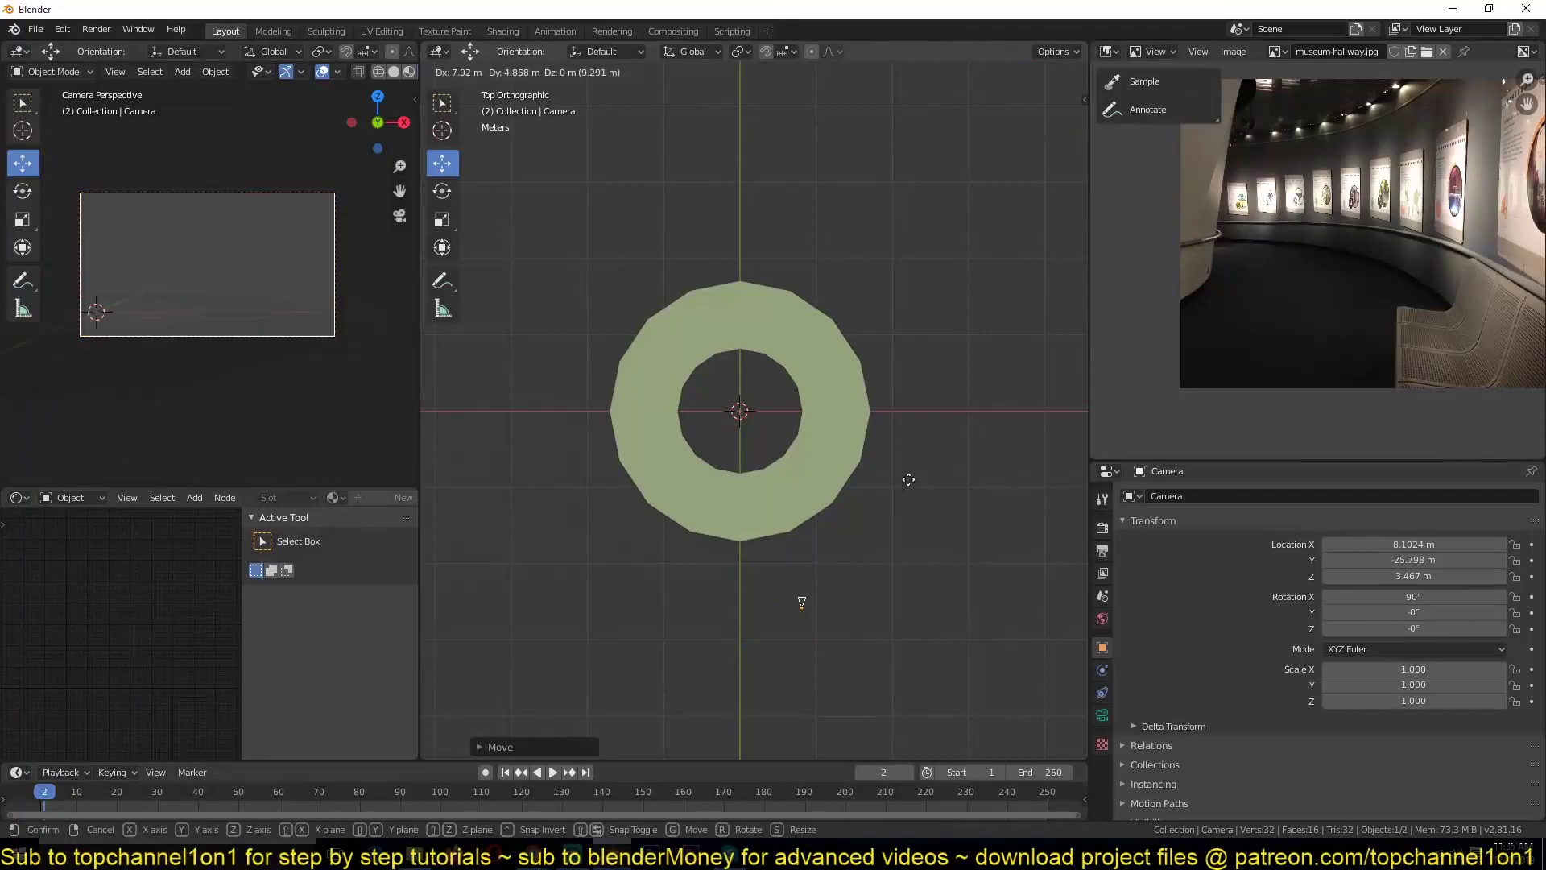
pyautogui.click(918, 418)
pyautogui.moveTo(833, 482); pyautogui.dragTo(833, 513)
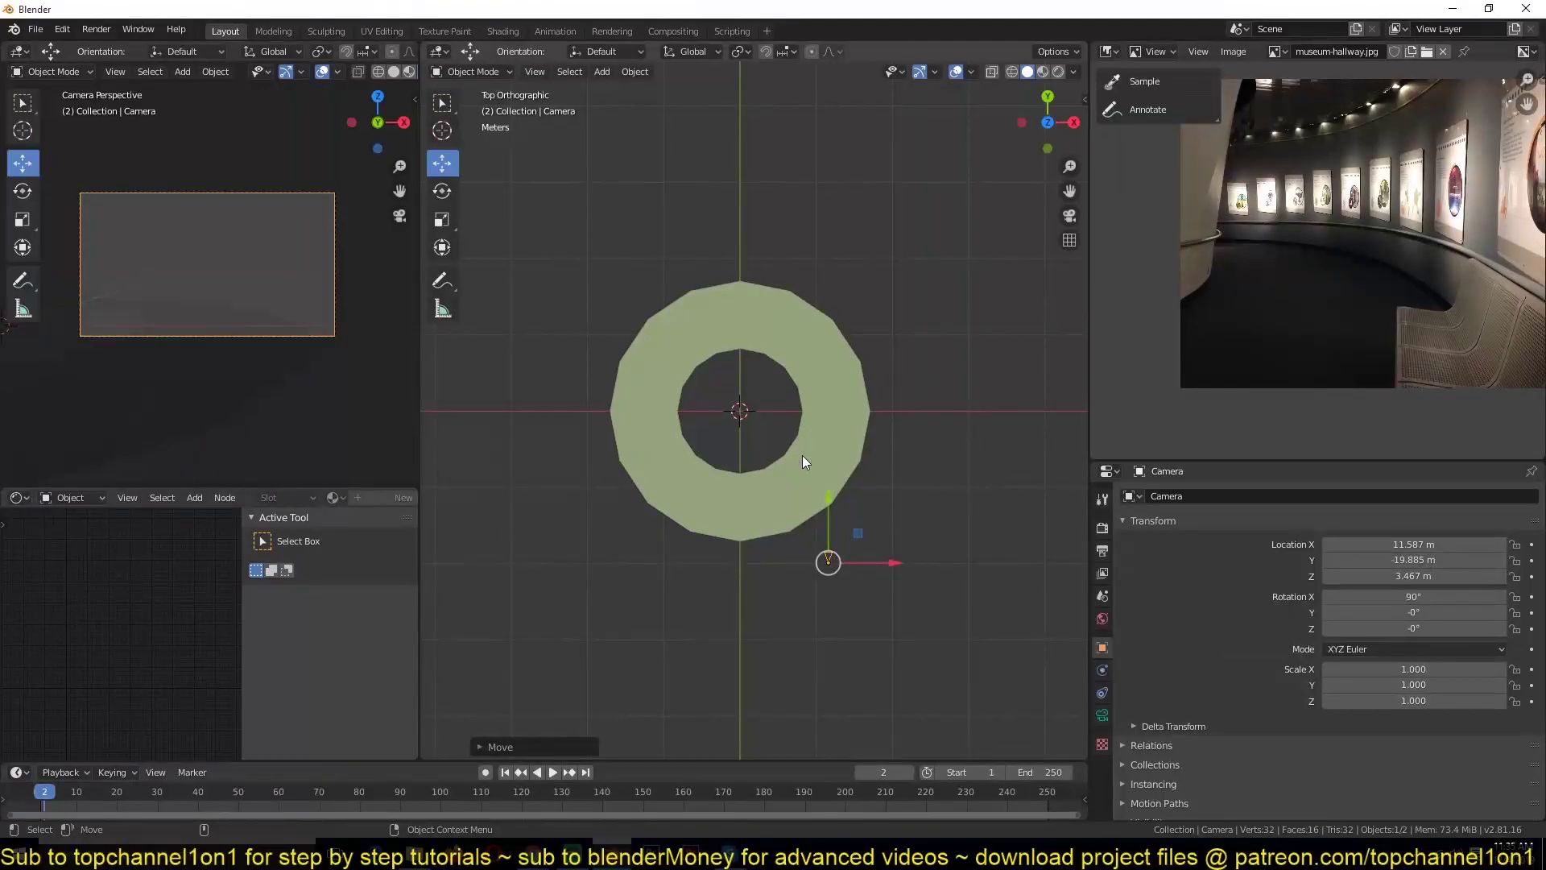
pyautogui.moveTo(829, 515); pyautogui.dragTo(820, 542)
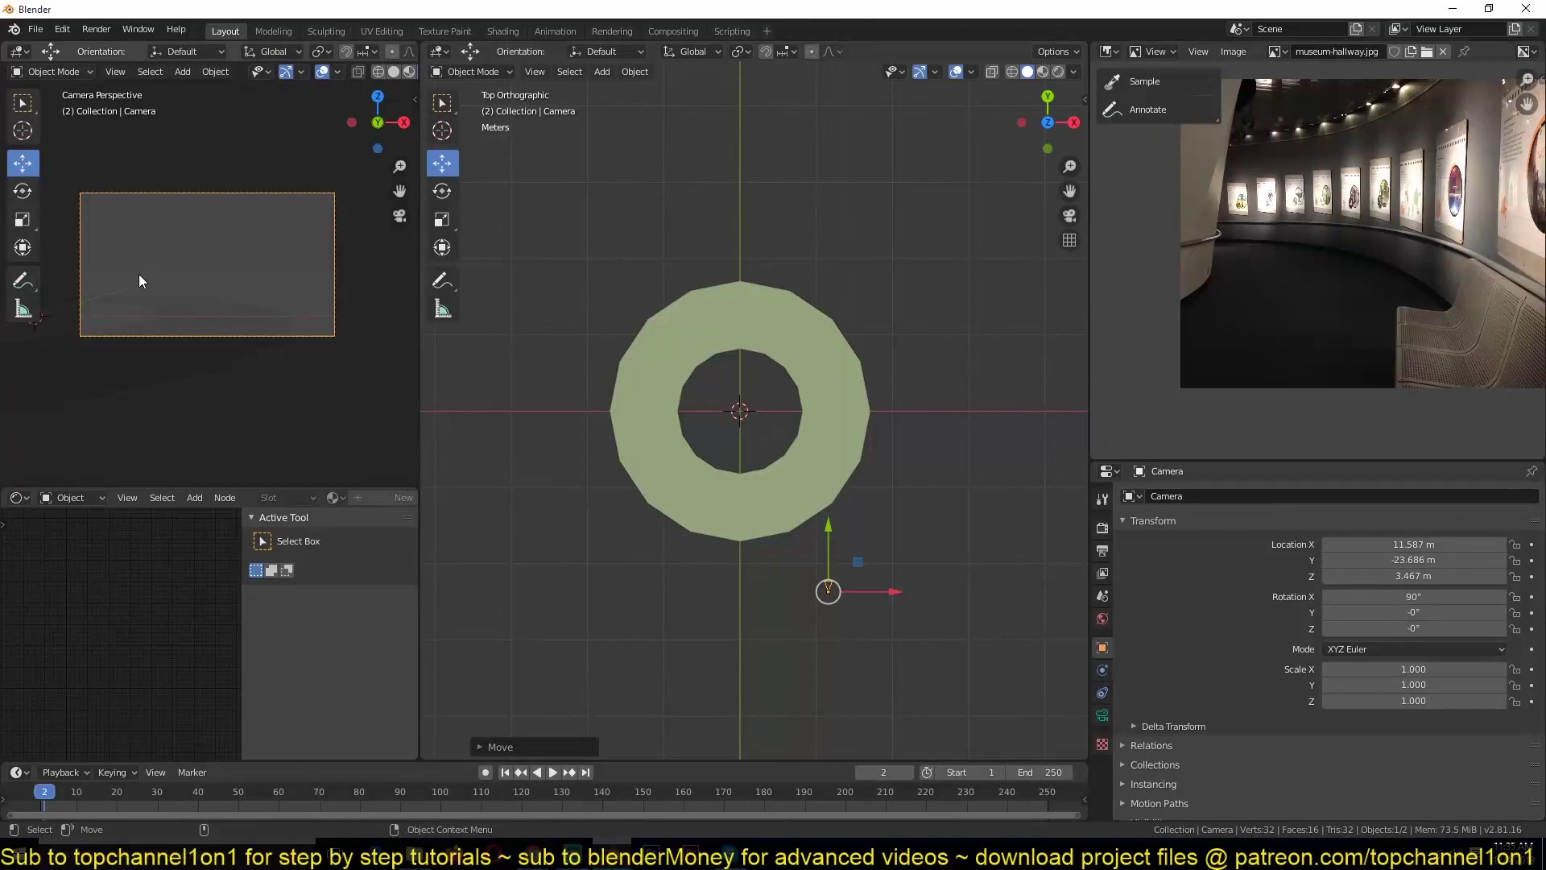
pyautogui.click(205, 315)
pyautogui.moveTo(167, 303); pyautogui.dragTo(169, 297)
# Widen the ring floor by moving its outer vertex about 3 m outward along X in Edit Mode.
pyautogui.click(717, 331)
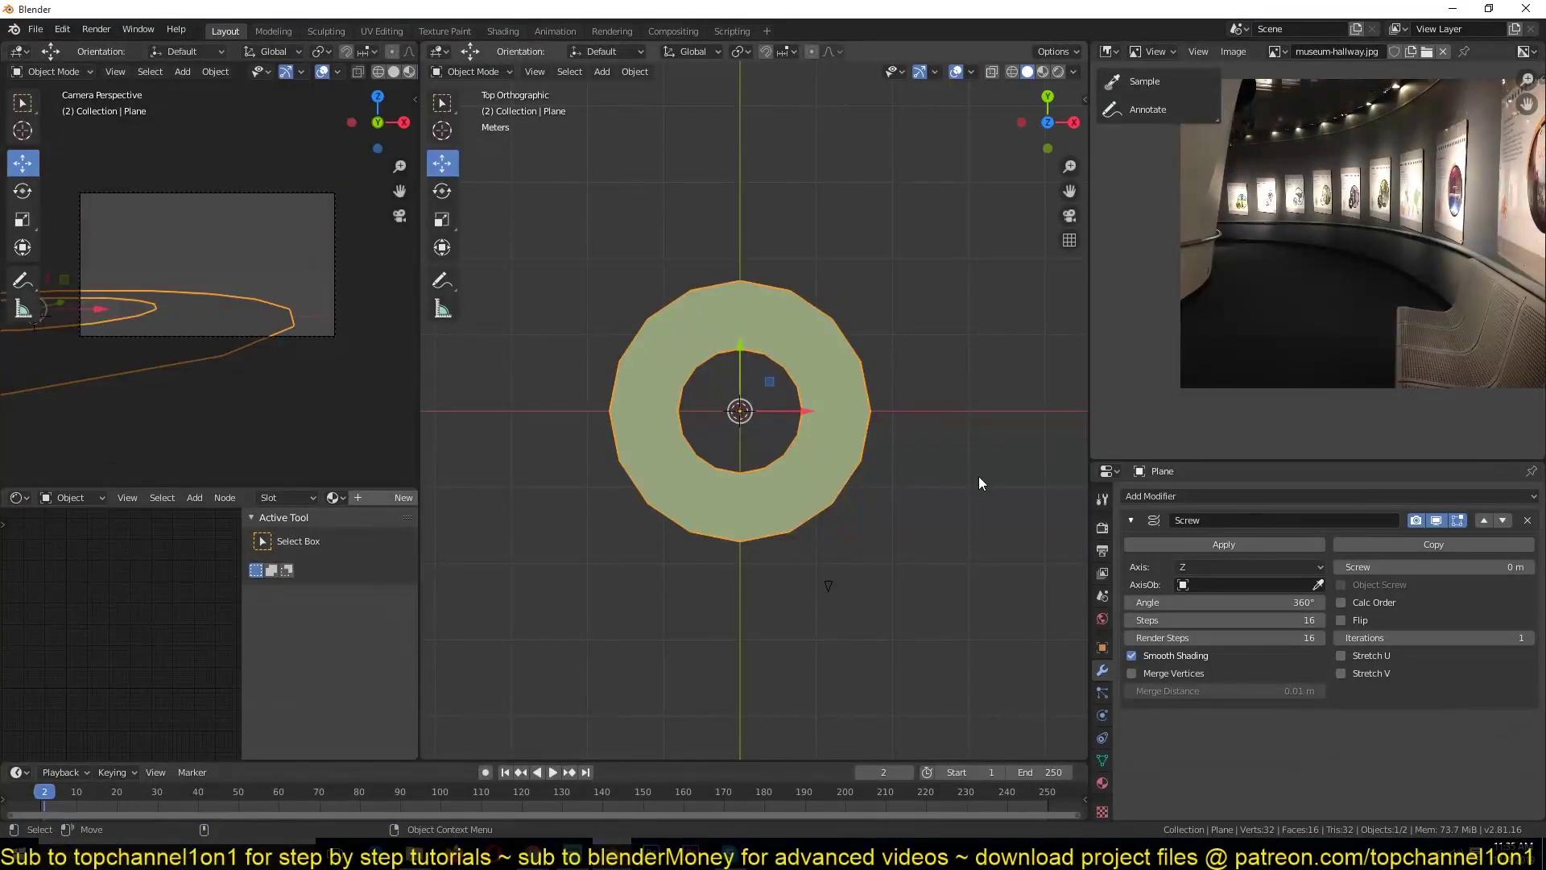
pyautogui.press('Tab')
pyautogui.click(882, 422)
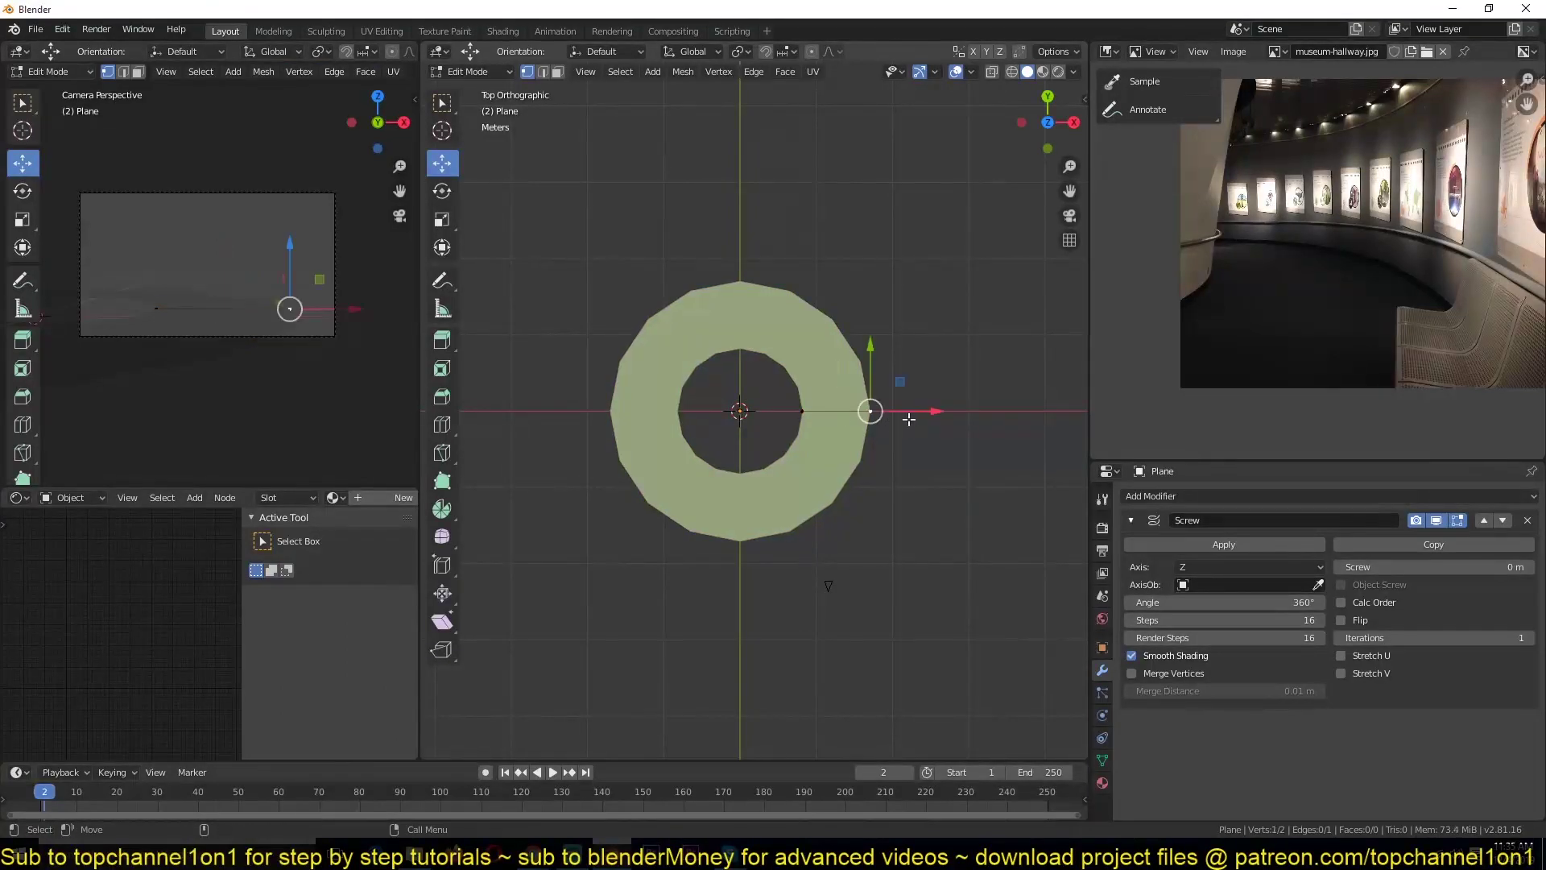
pyautogui.press('g')
pyautogui.press('x')
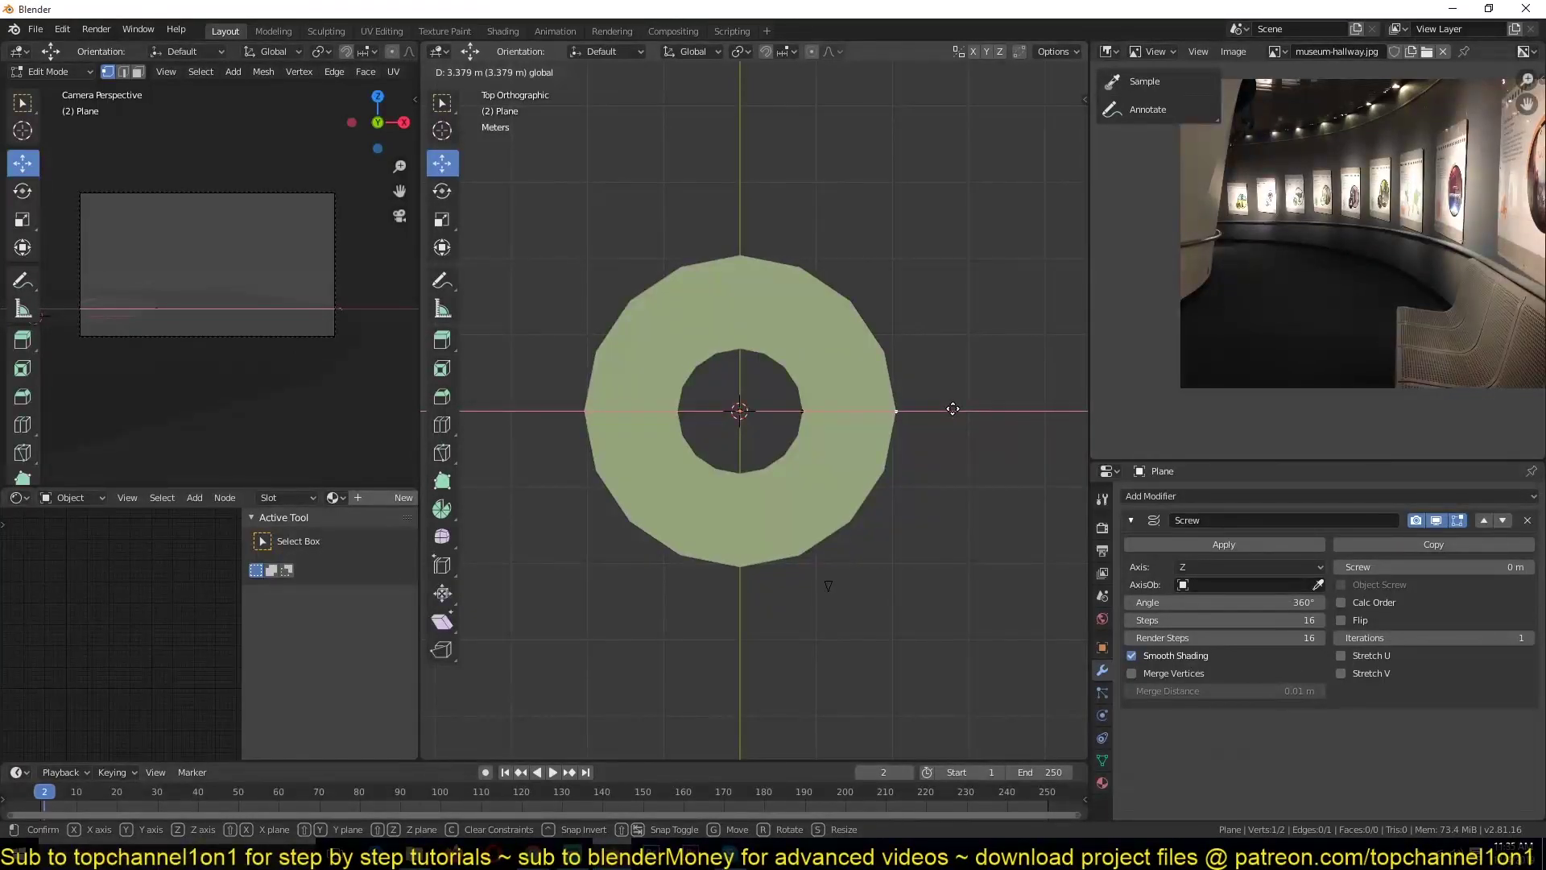
pyautogui.click(946, 408)
pyautogui.press('Tab')
# Rotate the camera about -6.7° around Z and move it onto the ring at about X 10.74 m, Y -16.61 m.
pyautogui.click(249, 202)
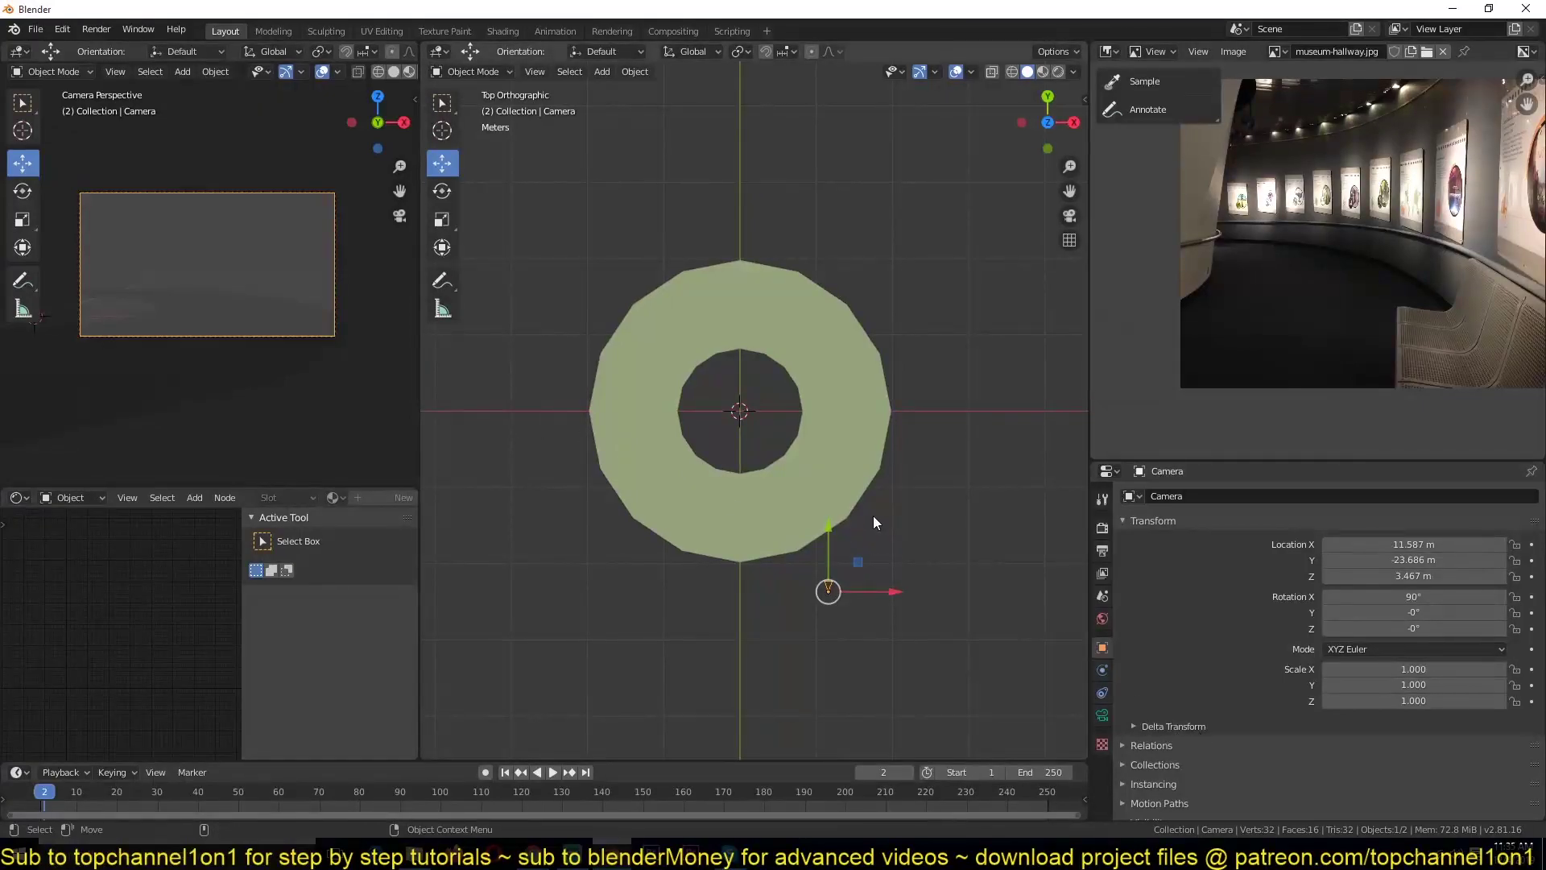
pyautogui.press('r')
pyautogui.click(924, 522)
pyautogui.press('g')
pyautogui.click(912, 464)
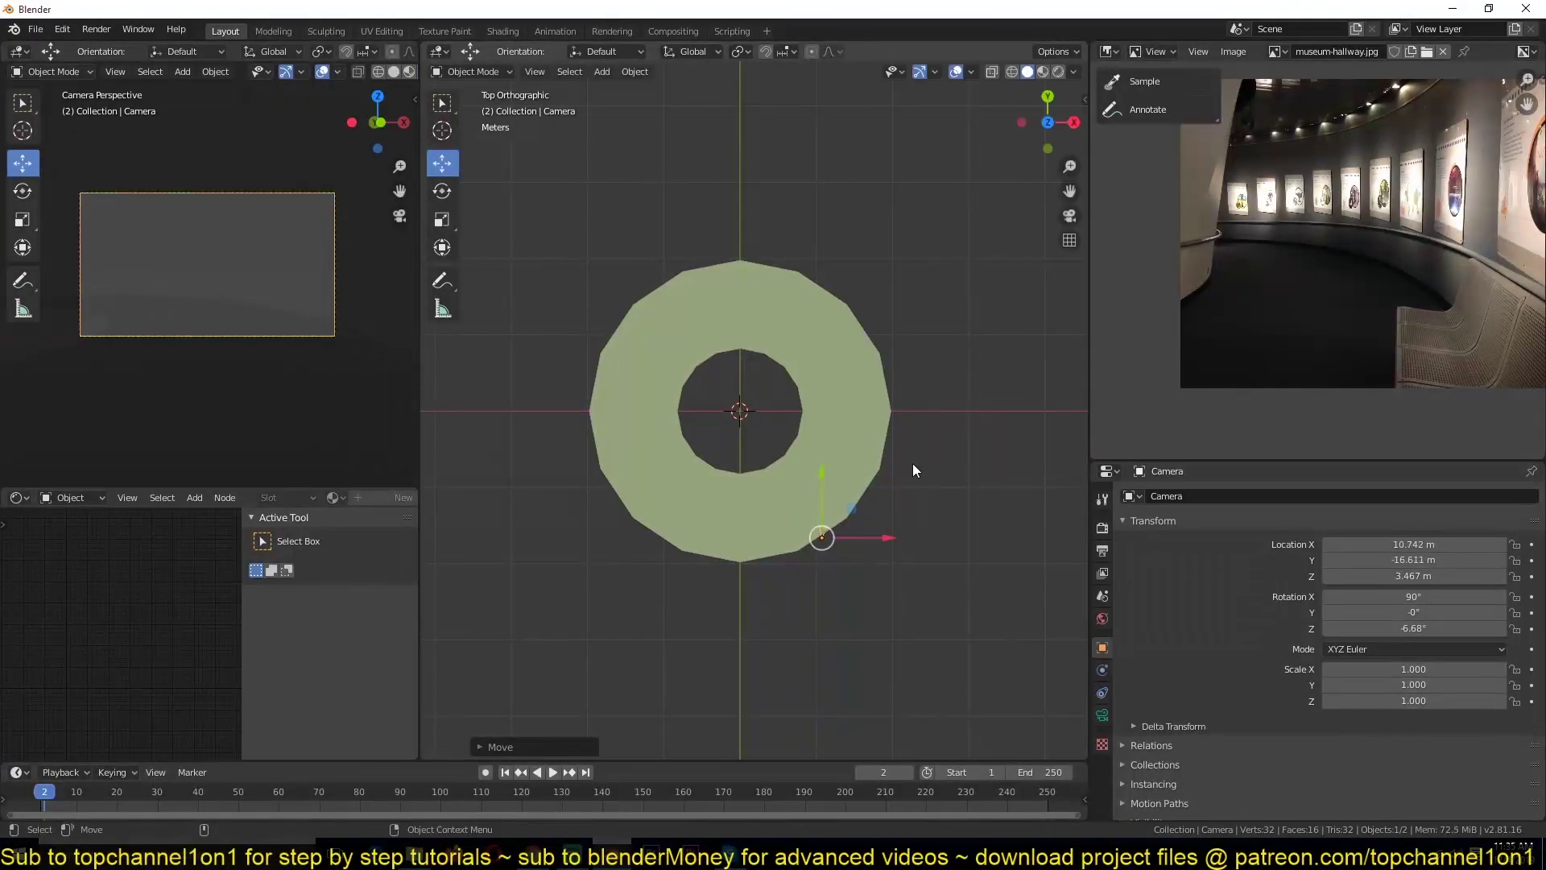
# Set the camera's focal length to 25 mm.
pyautogui.click(1104, 713)
pyautogui.click(1417, 574)
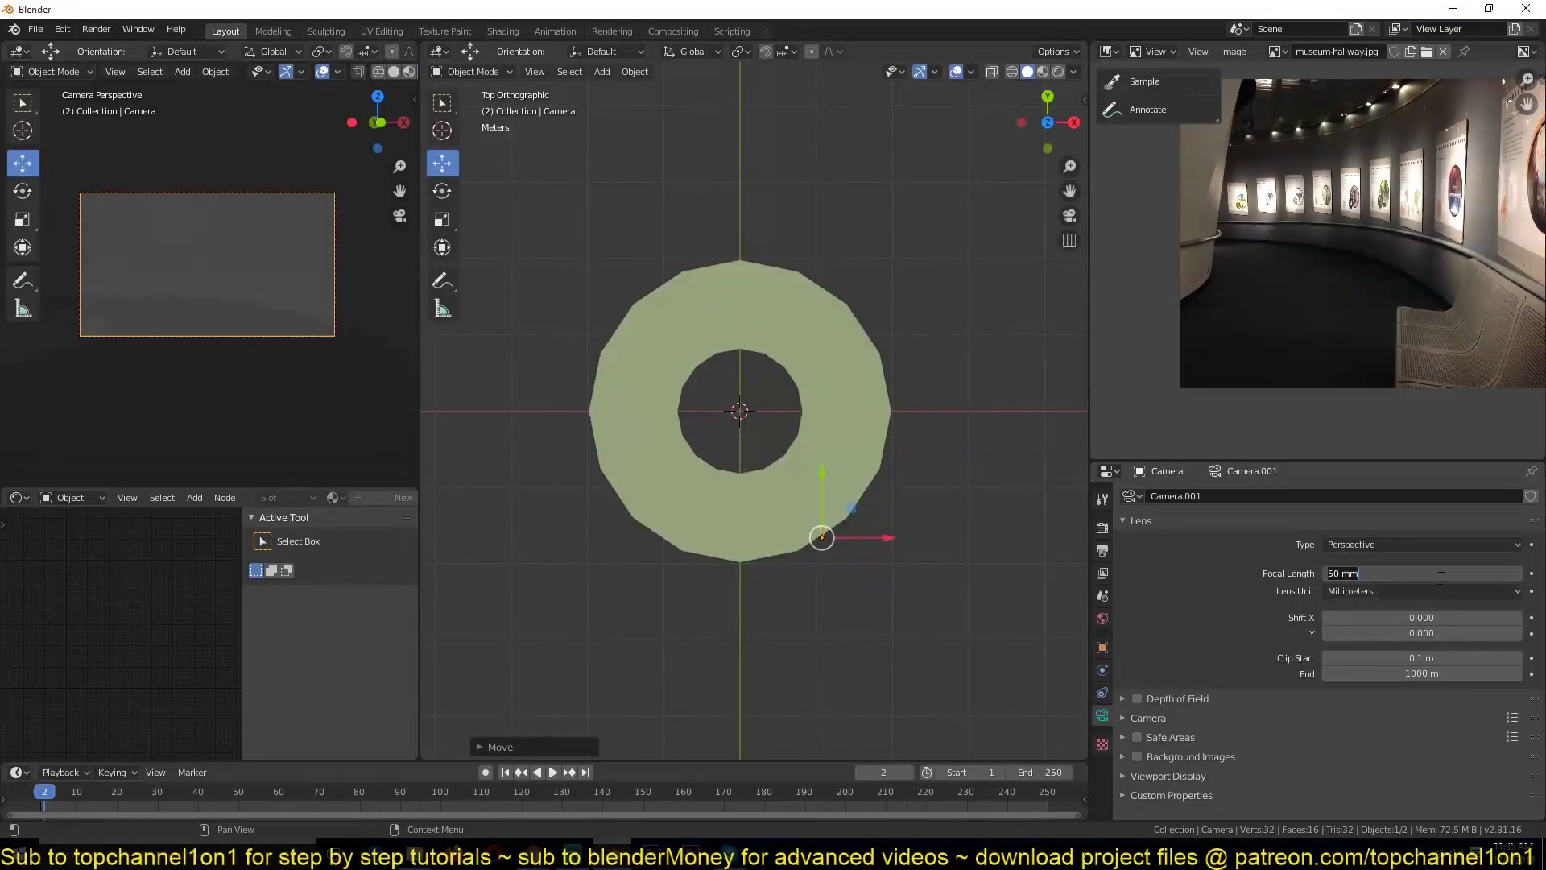
pyautogui.write('25')
pyautogui.press('Return')
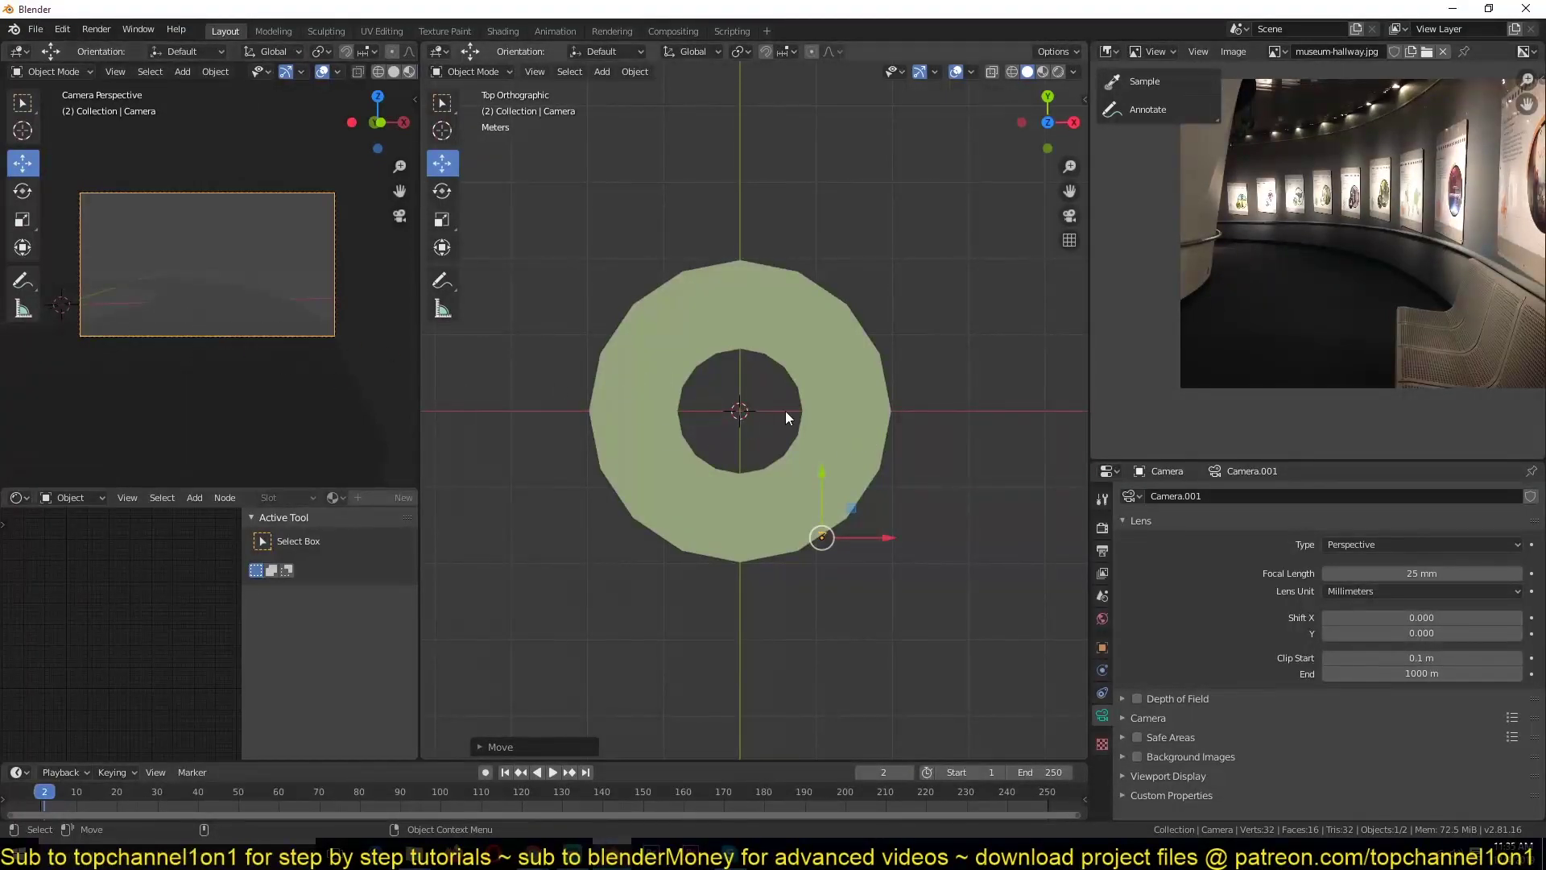
# Turn the ring floor into a descending spiral by setting the Screw modifier's screw offset to -1.51 m and iterations to 2.
pyautogui.click(883, 434)
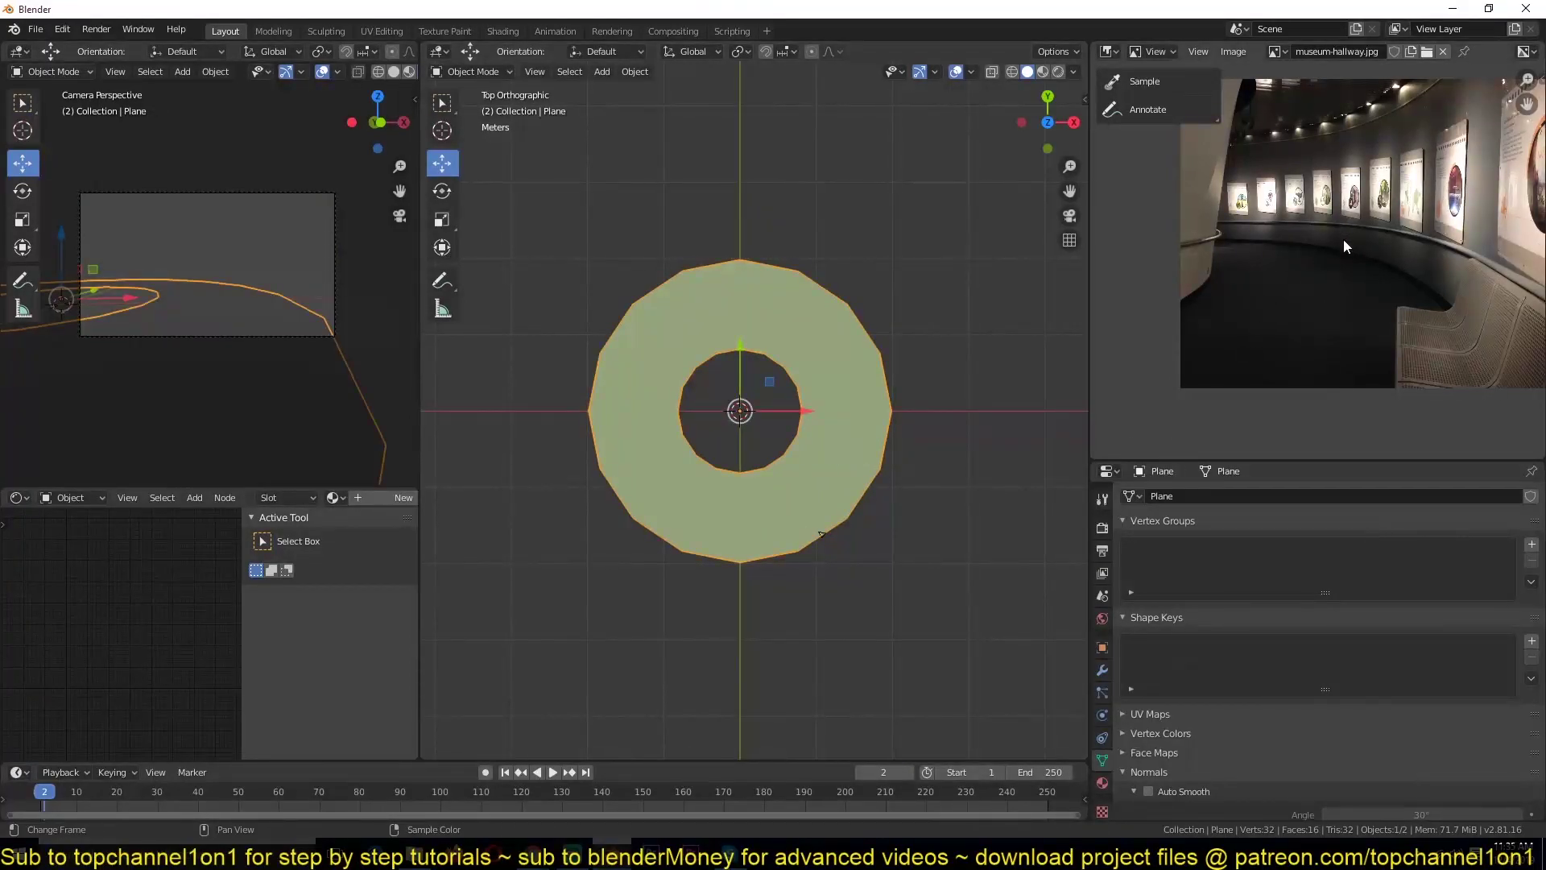
pyautogui.click(1103, 670)
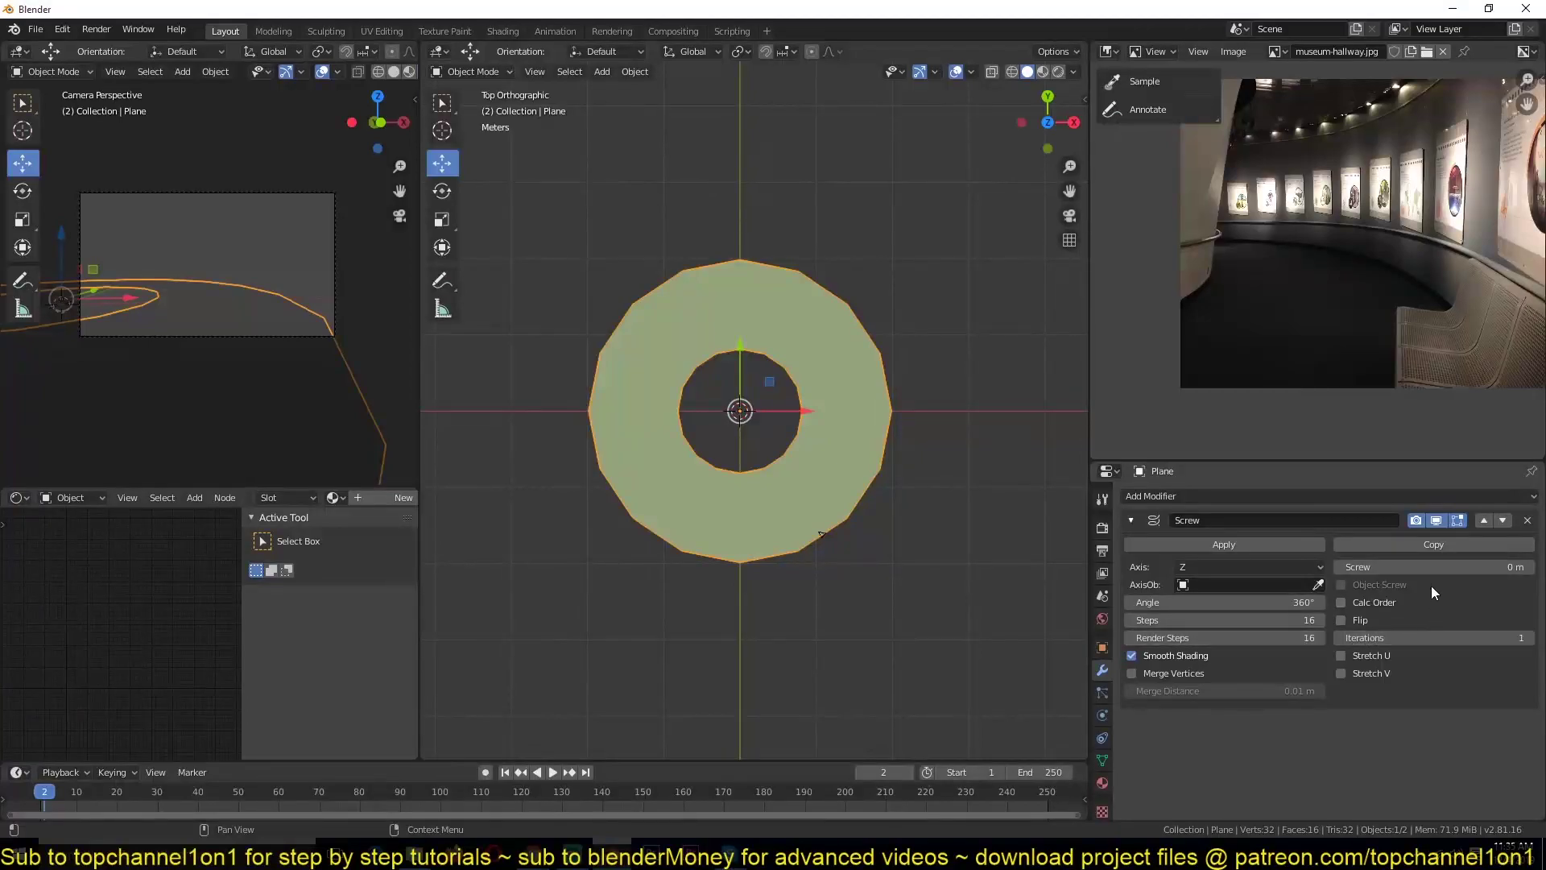
pyautogui.moveTo(1438, 571)
pyautogui.mouseDown()
pyautogui.moveTo(1478, 571)
pyautogui.moveTo(1444, 571)
pyautogui.mouseUp()
pyautogui.moveTo(950, 501); pyautogui.dragTo(878, 371, button='middle')
pyautogui.moveTo(1438, 567); pyautogui.dragTo(1401, 567)
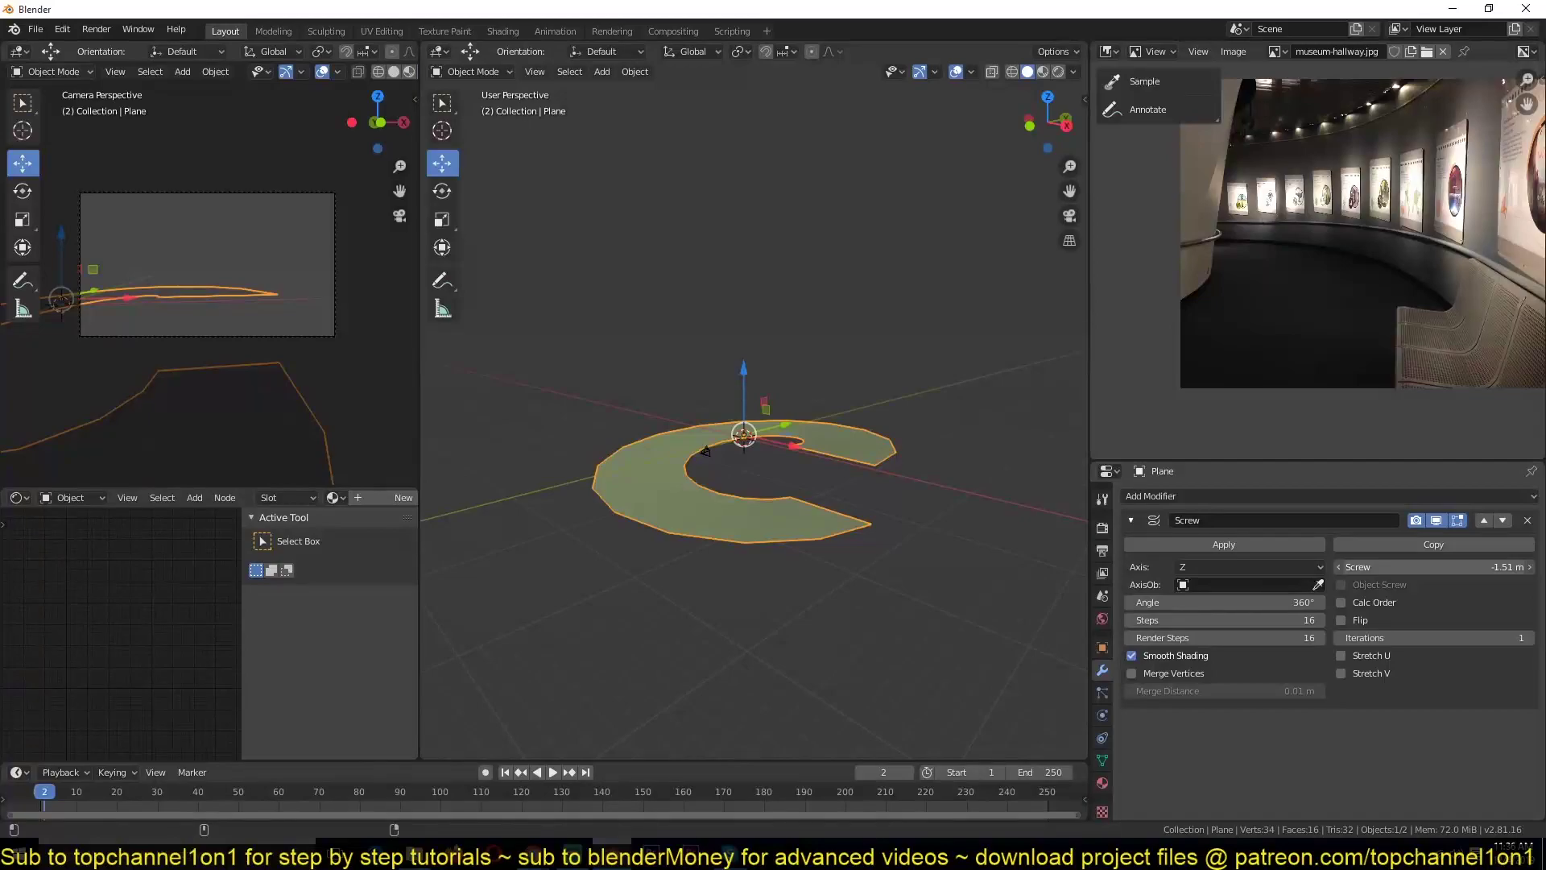
pyautogui.click(1530, 637)
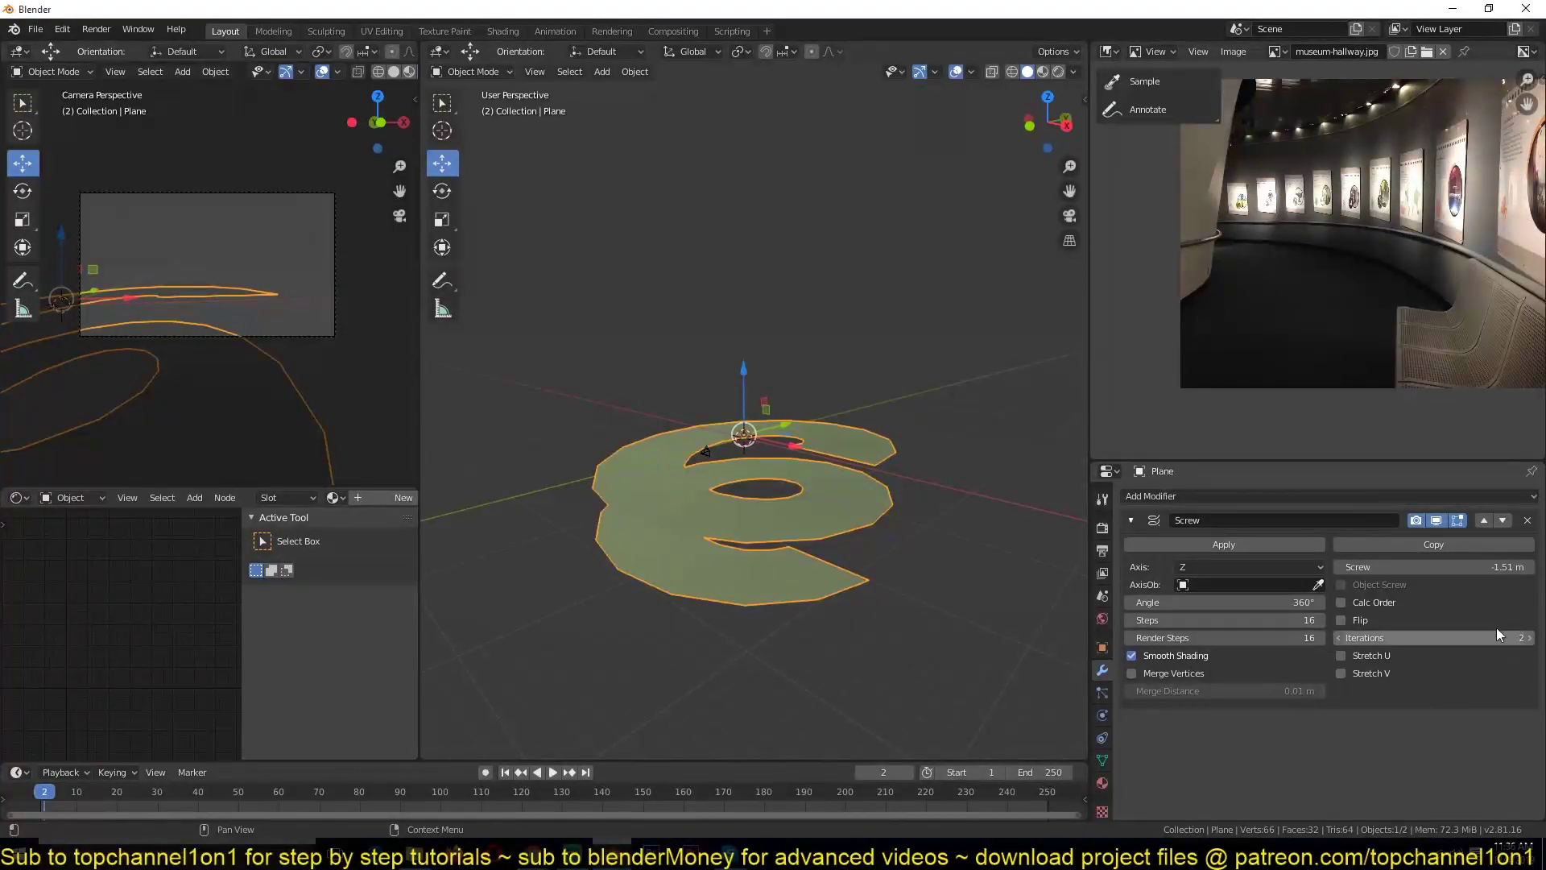
# Set the Screw modifier's screw offset to -0.84 m and its angle to -150°.
pyautogui.moveTo(1495, 567)
pyautogui.mouseDown()
pyautogui.moveTo(1470, 567)
pyautogui.moveTo(1526, 567)
pyautogui.moveTo(1480, 567)
pyautogui.mouseUp()
pyautogui.moveTo(1282, 601); pyautogui.dragTo(1202, 601)
pyautogui.moveTo(1042, 541); pyautogui.dragTo(916, 550, button='middle')
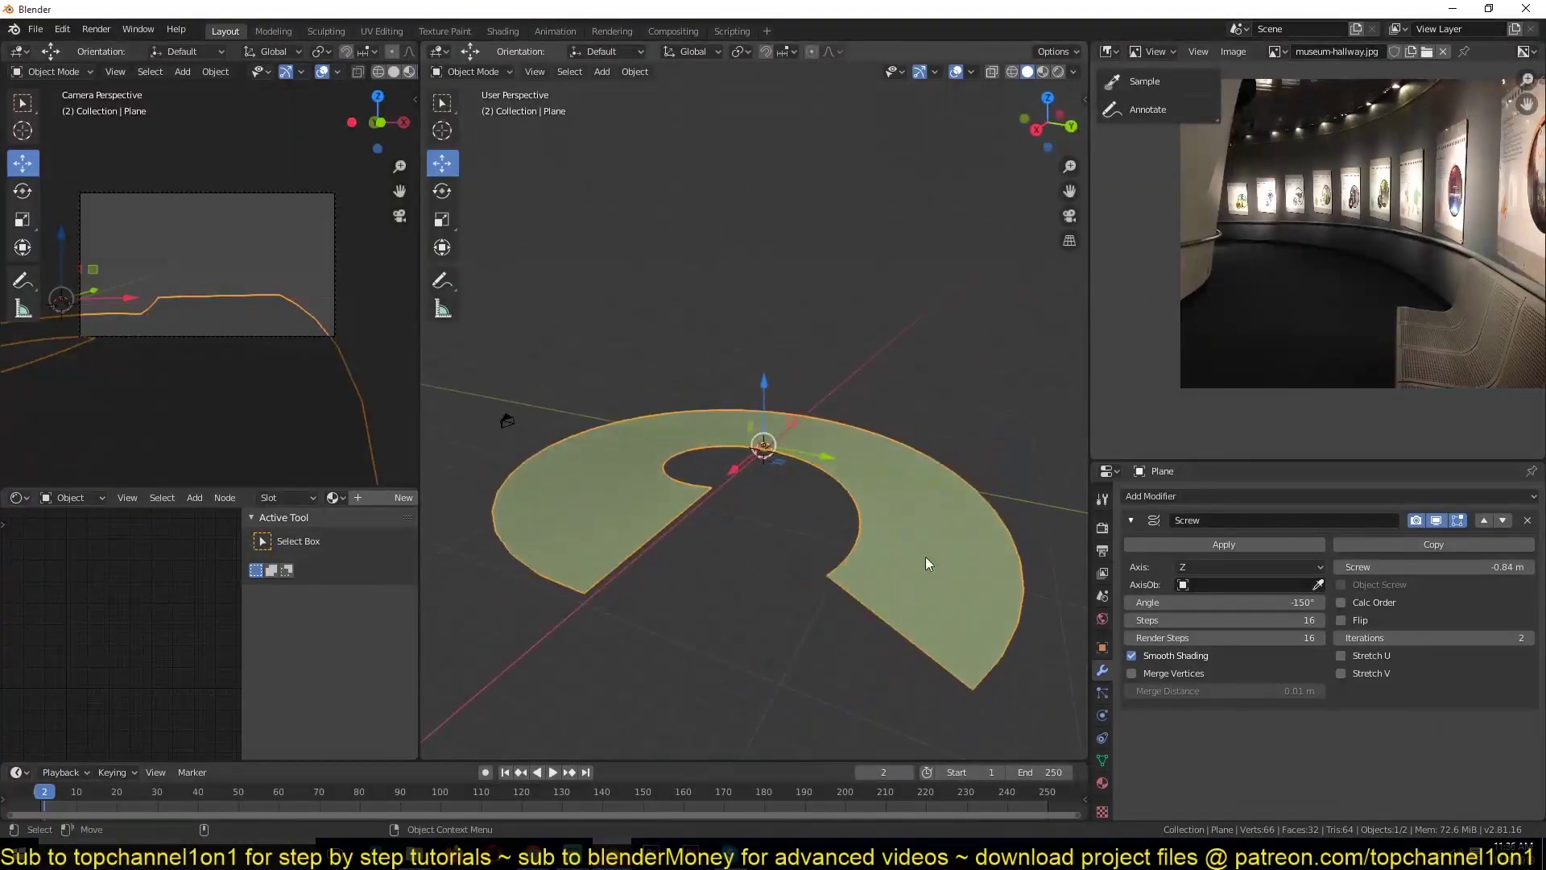
# Set the Screw modifier's screw offset to 0.26 m and increase its iterations to 4.
pyautogui.moveTo(1420, 562); pyautogui.dragTo(1467, 566)
pyautogui.click(1530, 638)
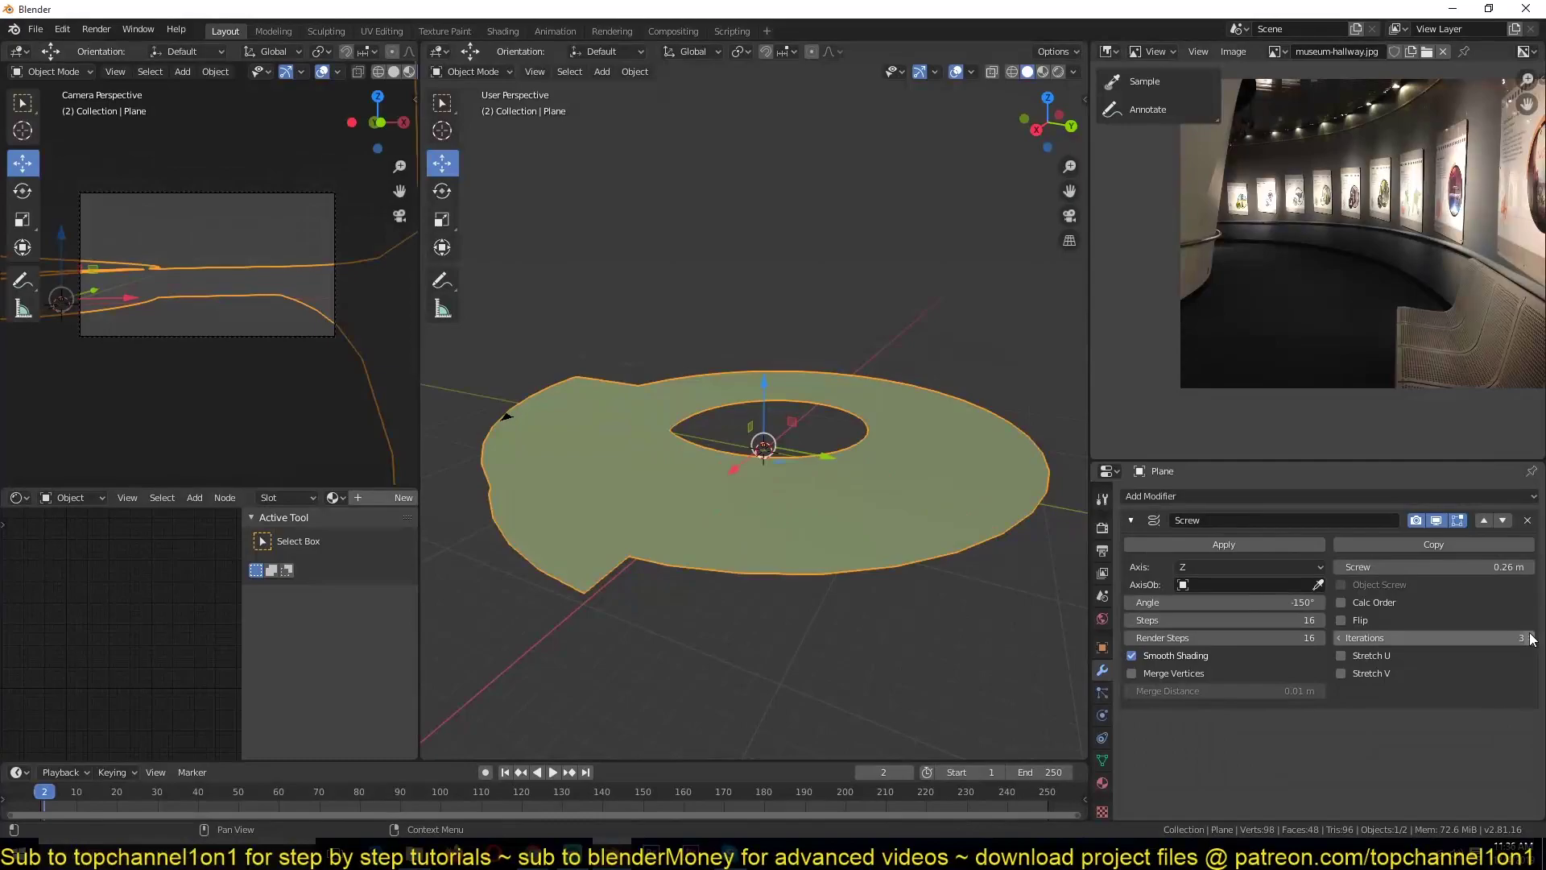
pyautogui.click(1530, 638)
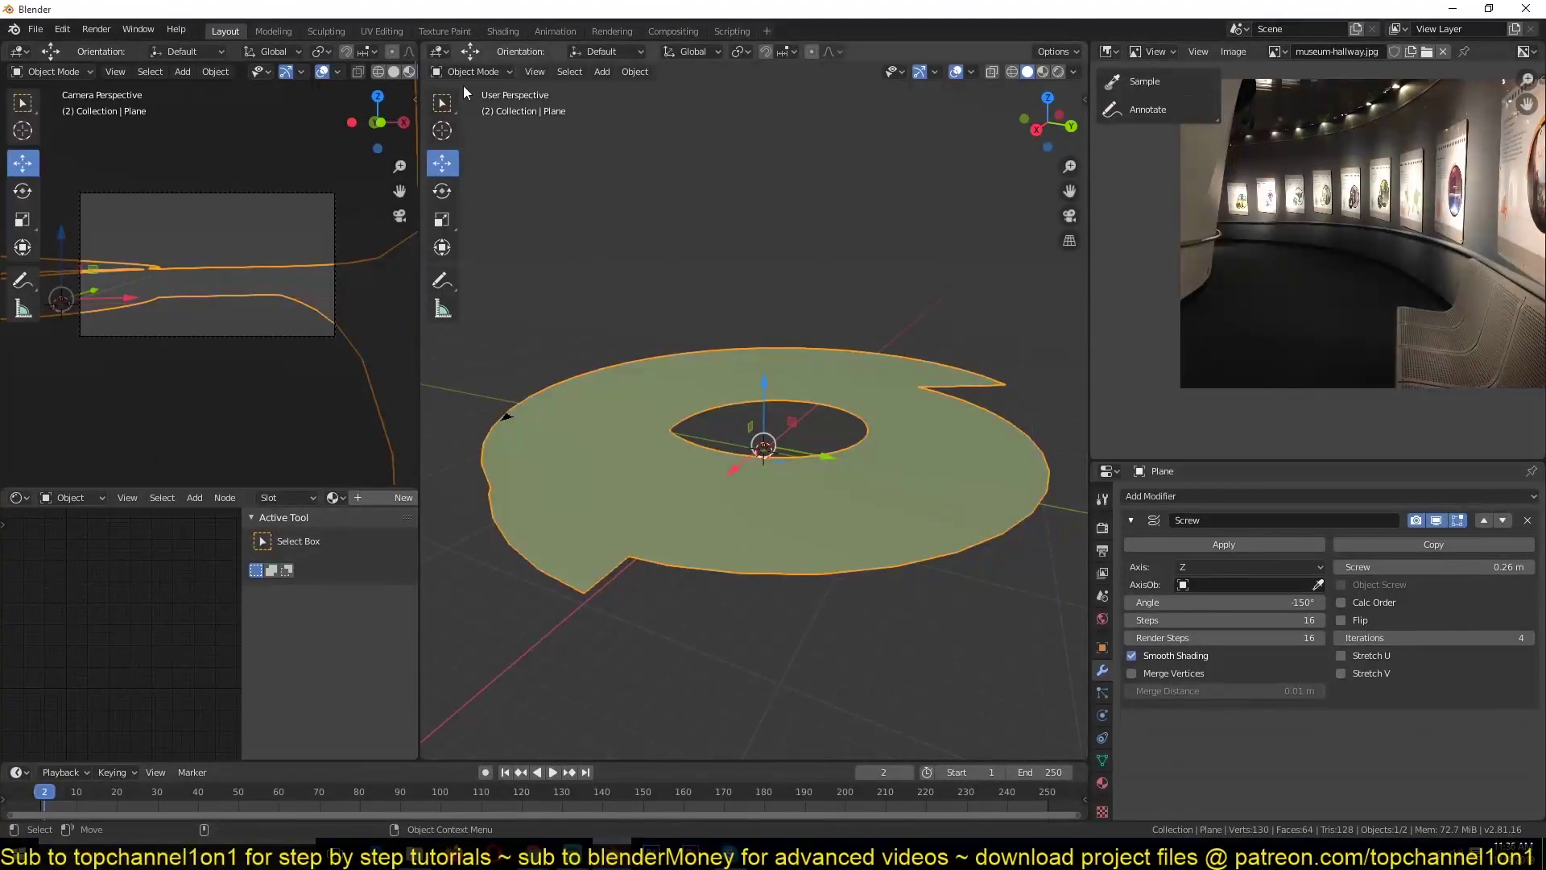
# Add a Solidify modifier to the spiral floor.
pyautogui.scroll(-3, 899, 358)
pyautogui.moveTo(899, 357); pyautogui.dragTo(1016, 379, button='middle')
pyautogui.click(306, 259)
pyautogui.moveTo(306, 259)
pyautogui.mouseDown(button='middle')
pyautogui.moveTo(292, 356)
pyautogui.moveTo(257, 373)
pyautogui.moveTo(241, 299)
pyautogui.moveTo(311, 250)
pyautogui.moveTo(287, 269)
pyautogui.mouseUp(button='middle')
pyautogui.scroll(7, 797, 332)
pyautogui.moveTo(797, 332); pyautogui.dragTo(814, 359, button='middle')
pyautogui.click(814, 359)
pyautogui.click(1339, 497)
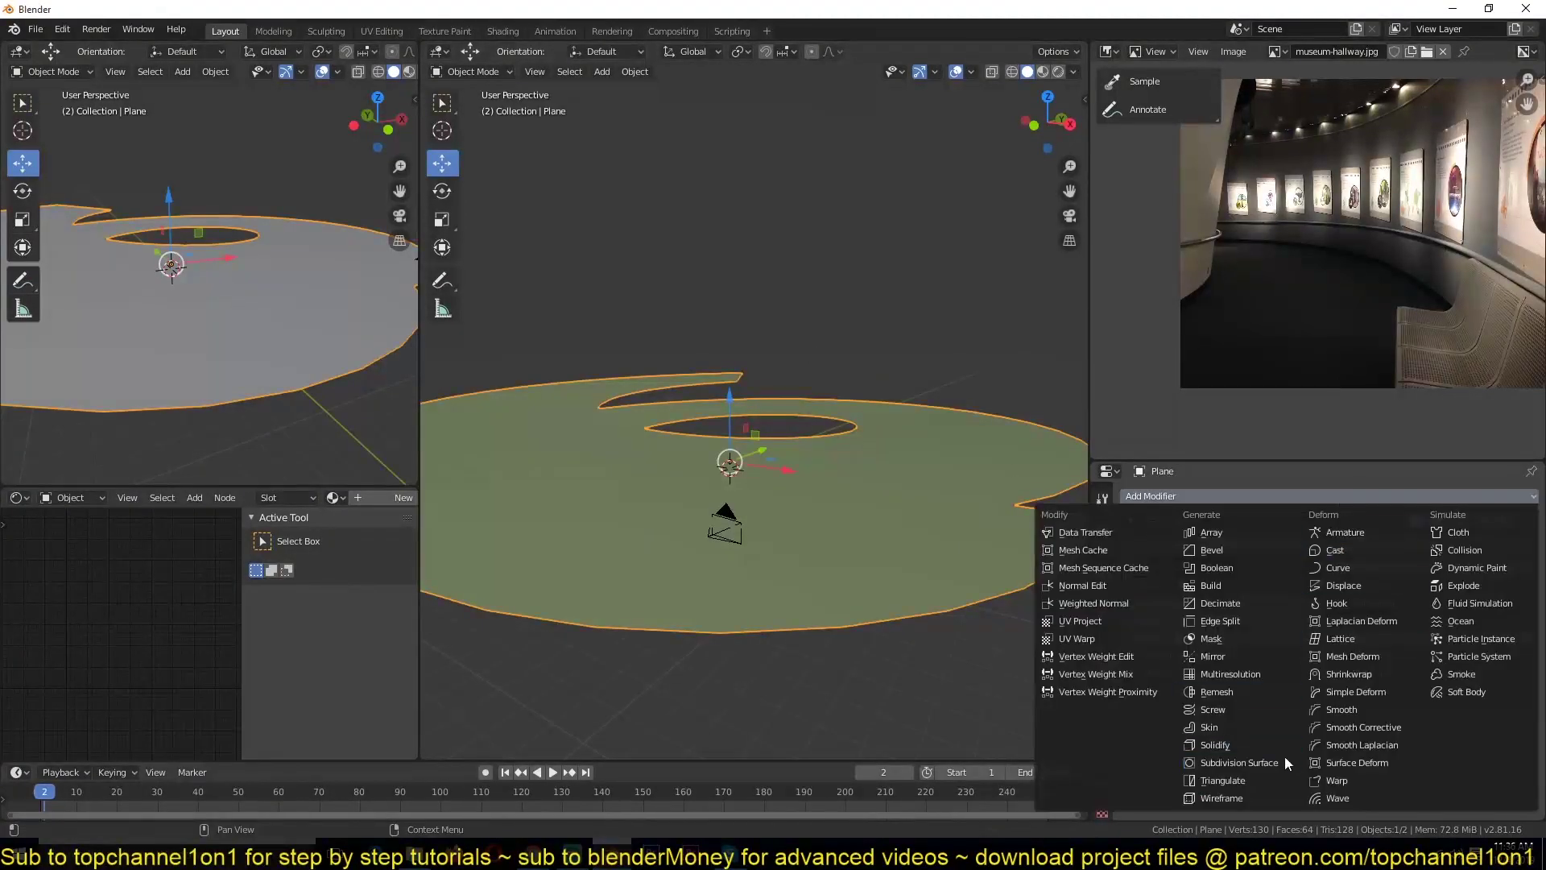
pyautogui.click(1240, 745)
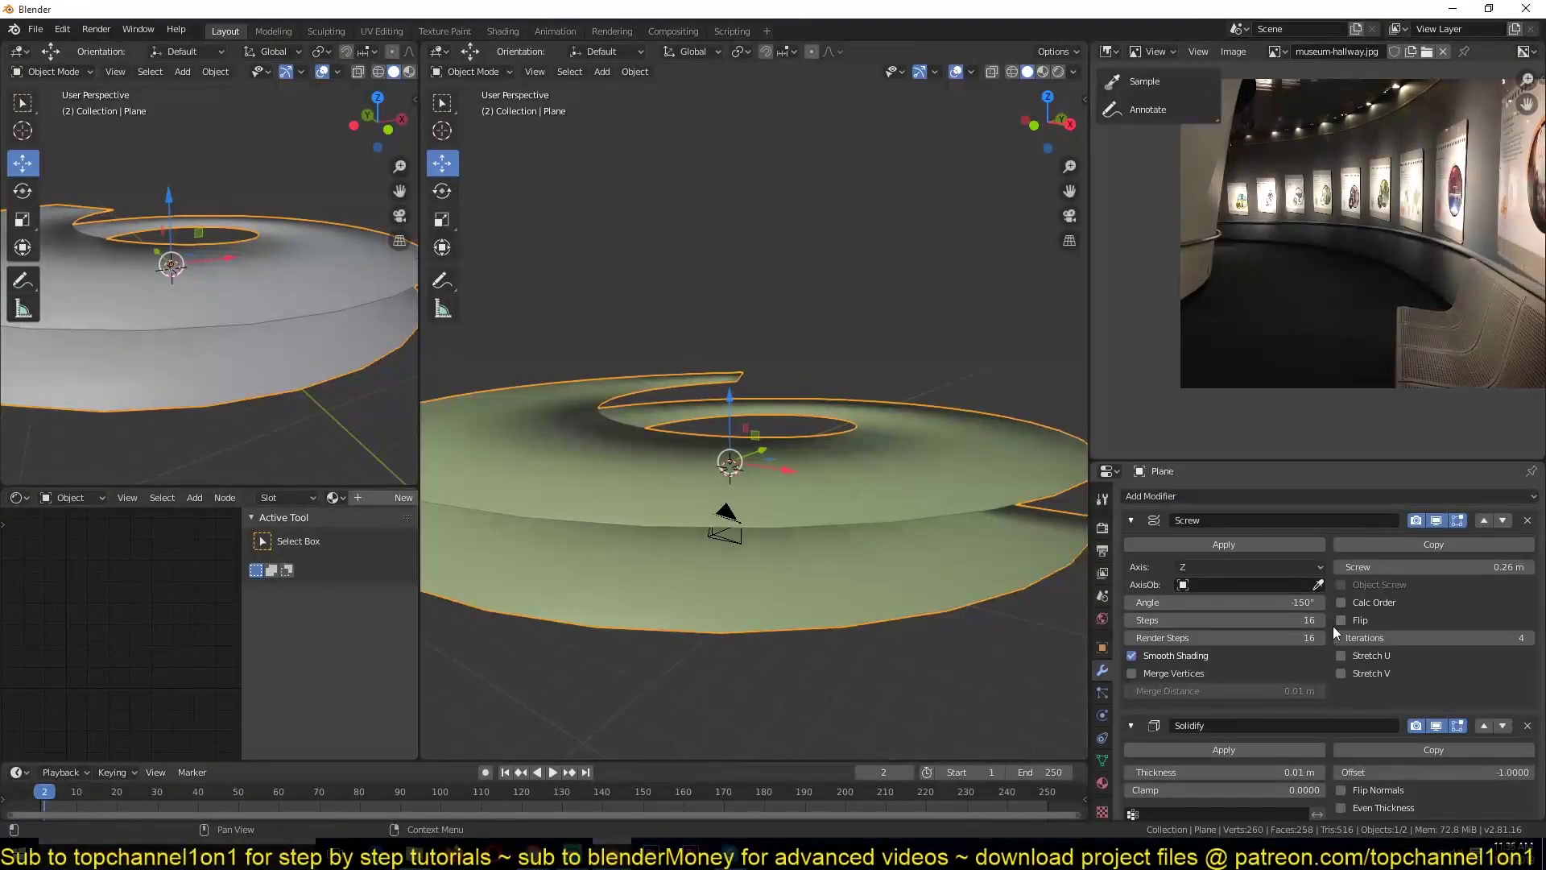
# Collapse the Screw modifier's settings and enable Auto Smooth in the spiral floor's mesh normals.
pyautogui.click(1132, 520)
pyautogui.moveTo(667, 533); pyautogui.dragTo(747, 535, button='middle')
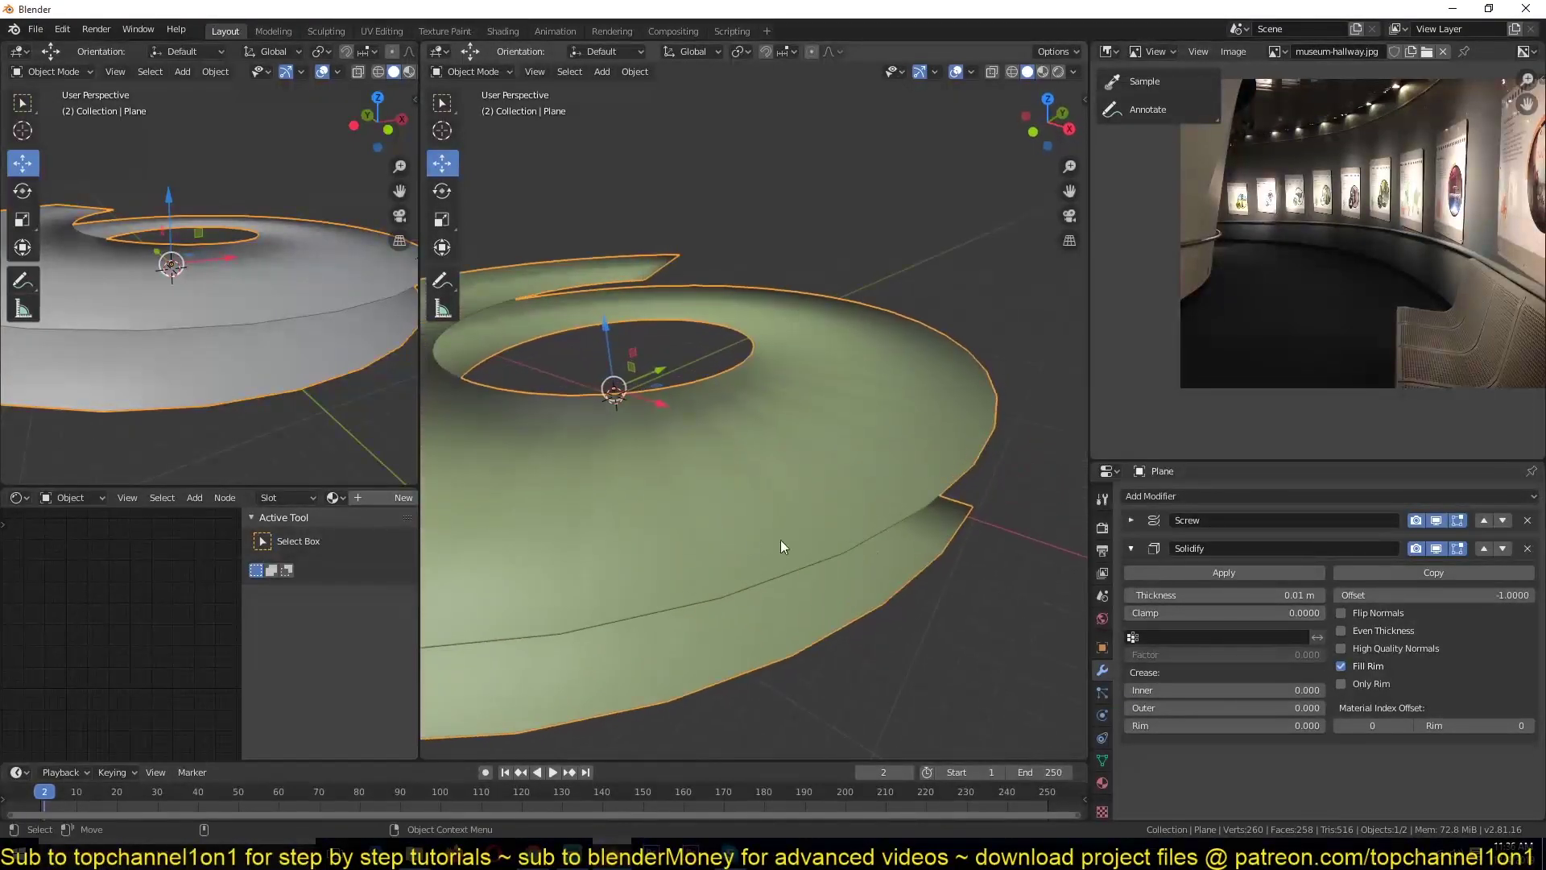
pyautogui.click(1072, 71)
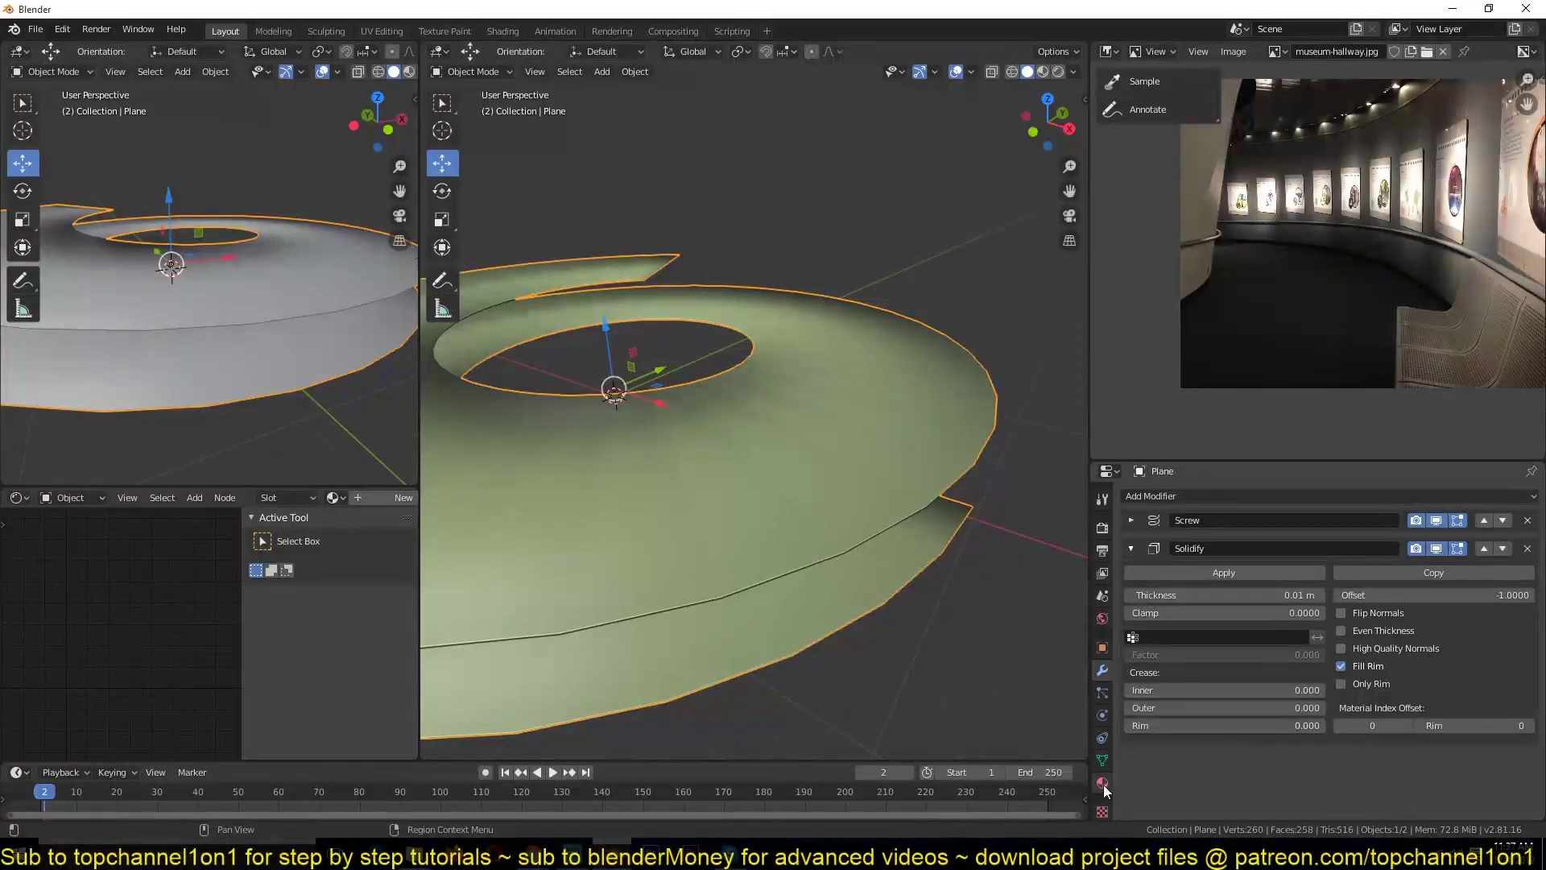
pyautogui.click(1103, 760)
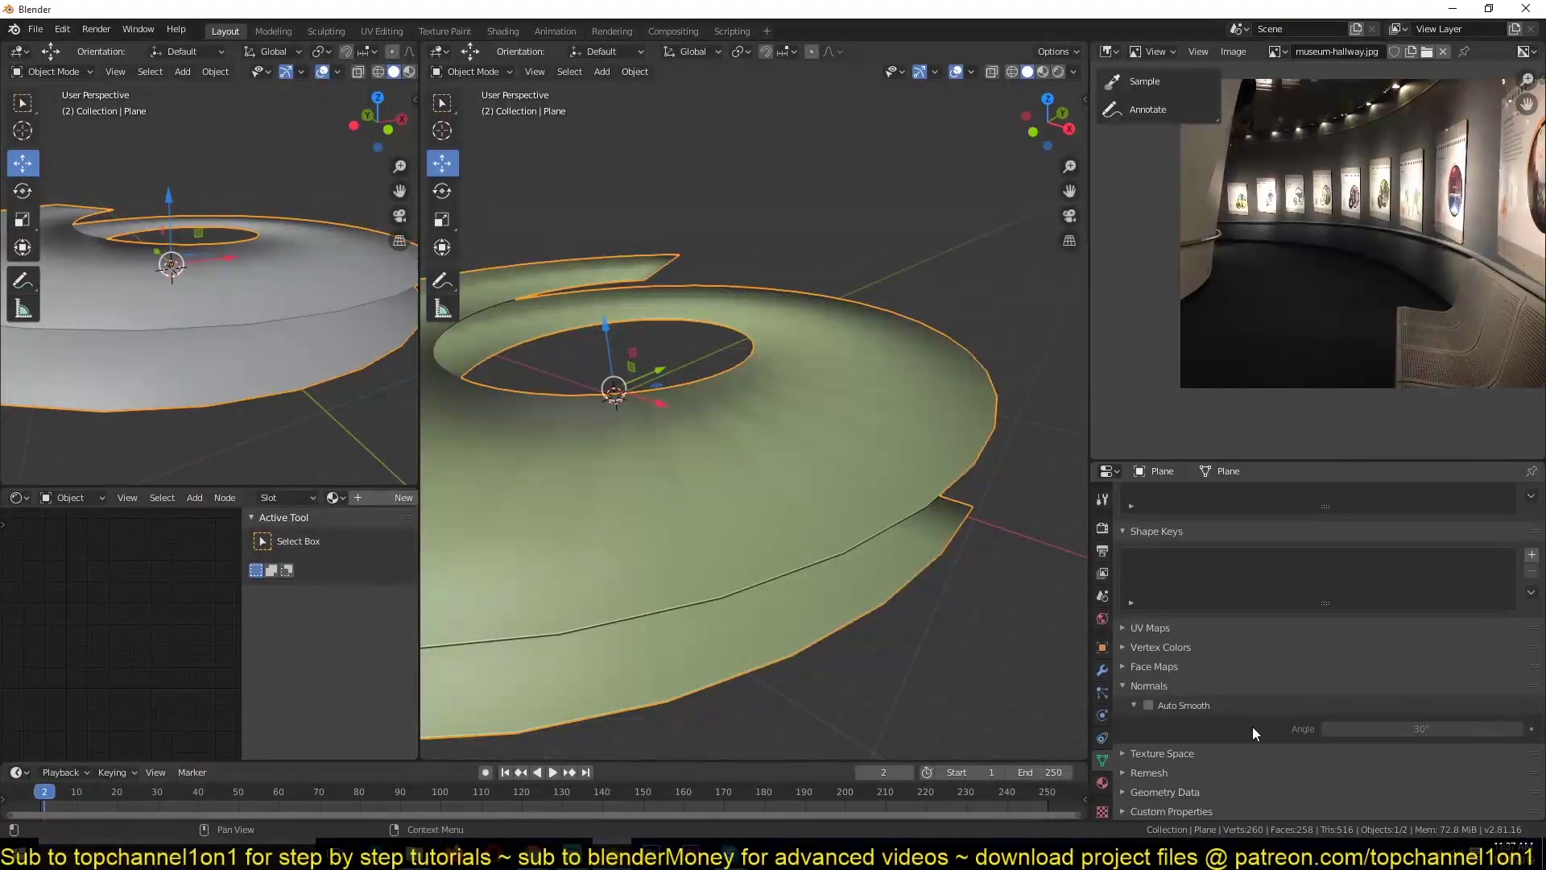
pyautogui.click(1149, 706)
pyautogui.click(959, 562)
# Lower the spiral floor about 2.5 m along Z while looking through the camera.
pyautogui.moveTo(922, 533)
pyautogui.mouseDown(button='middle')
pyautogui.moveTo(837, 538)
pyautogui.moveTo(862, 642)
pyautogui.moveTo(945, 628)
pyautogui.moveTo(963, 594)
pyautogui.moveTo(936, 597)
pyautogui.moveTo(926, 694)
pyautogui.moveTo(935, 650)
pyautogui.moveTo(930, 670)
pyautogui.moveTo(958, 678)
pyautogui.moveTo(999, 657)
pyautogui.mouseUp(button='middle')
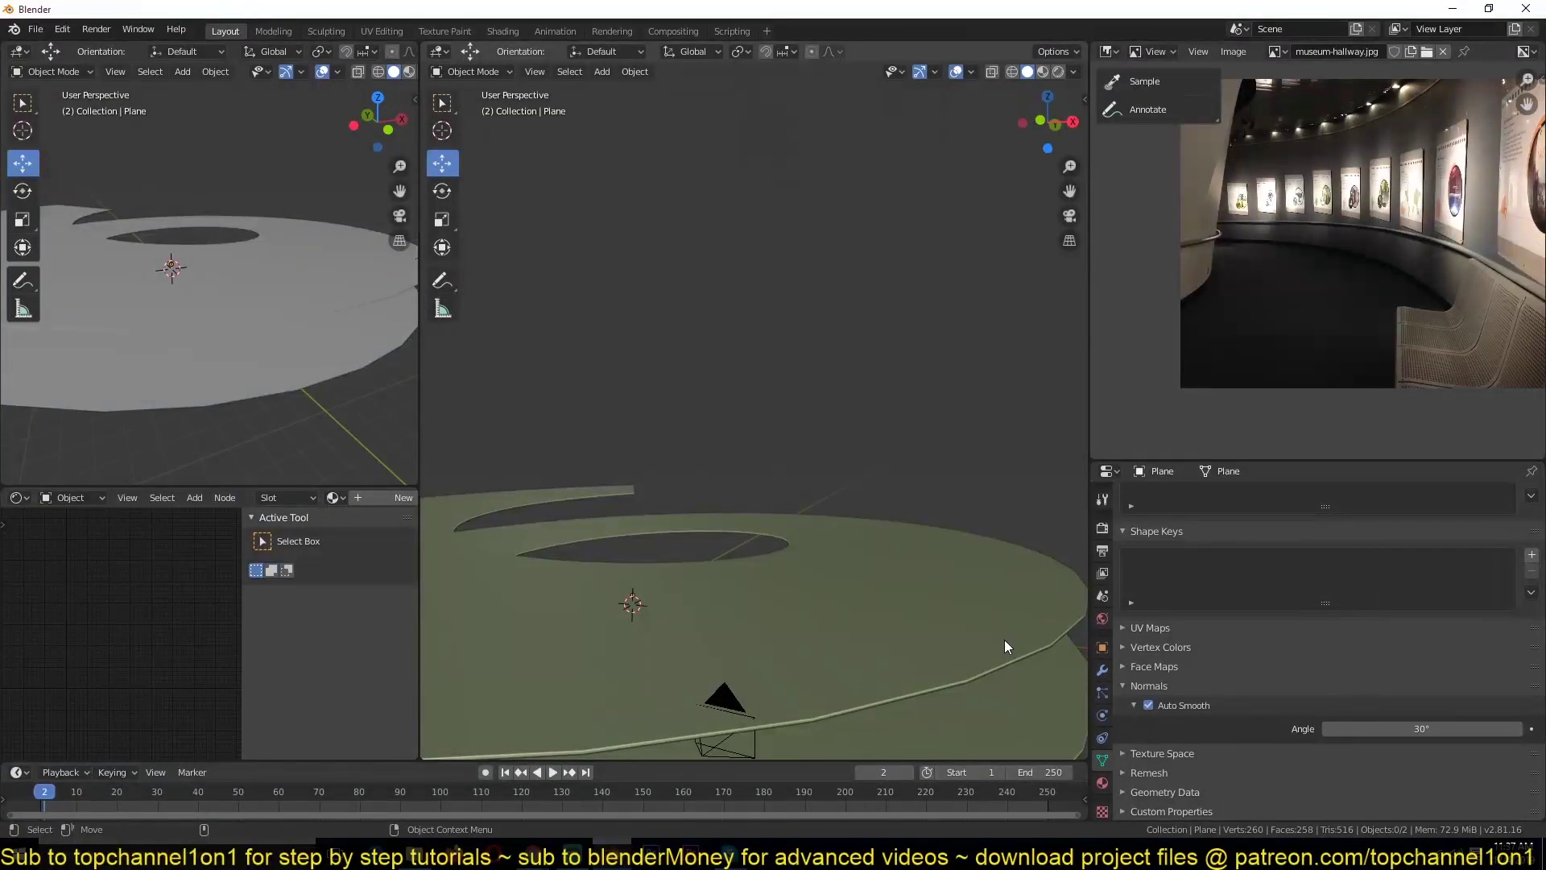
pyautogui.press('KP_0')
pyautogui.click(886, 326)
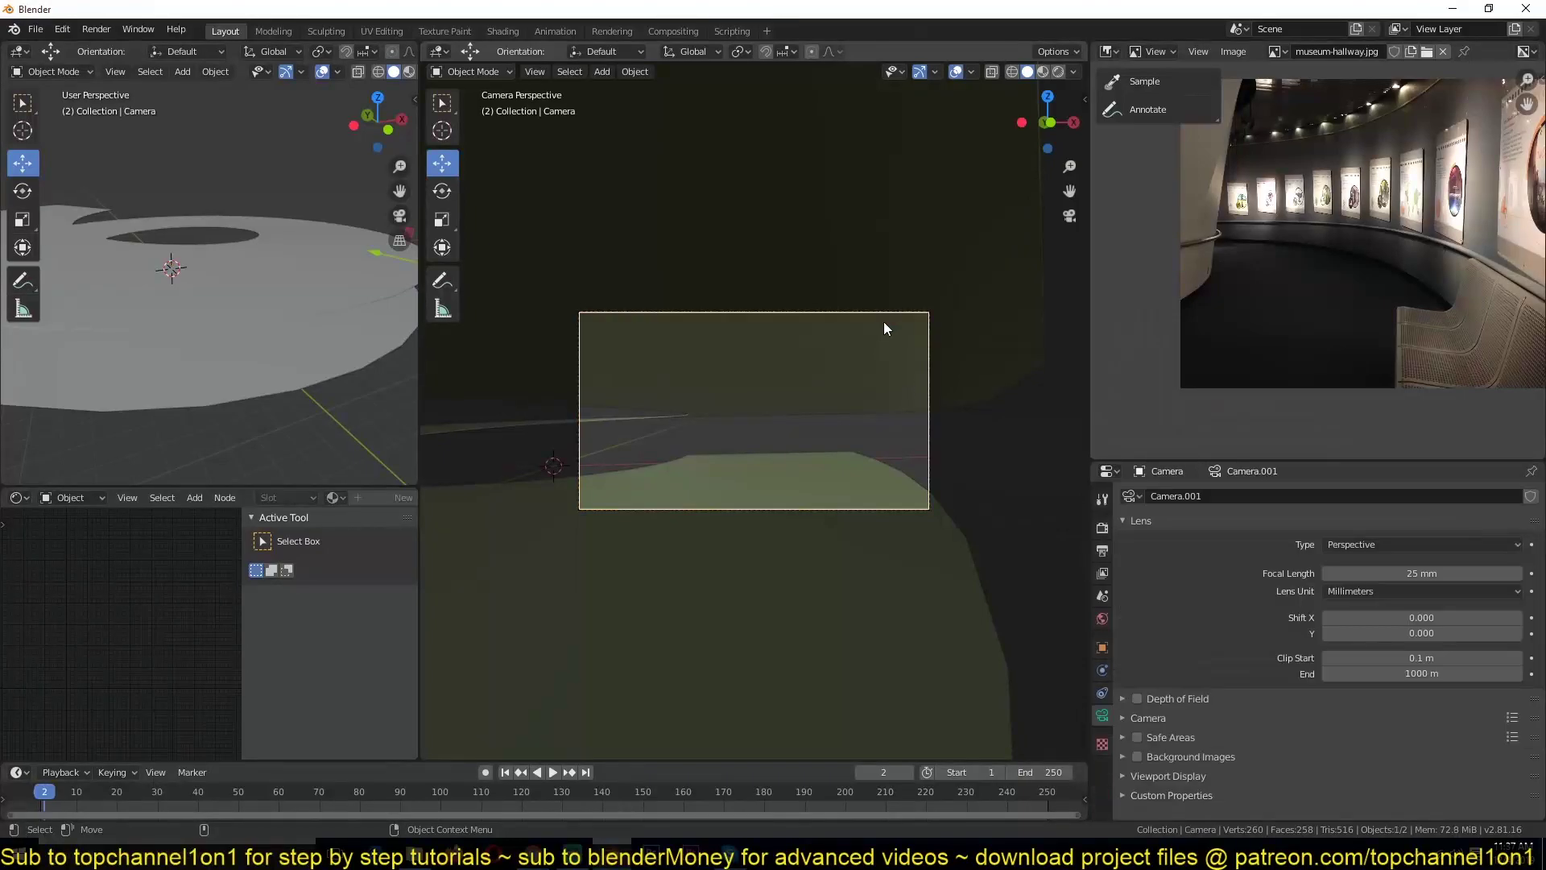
pyautogui.click(884, 343)
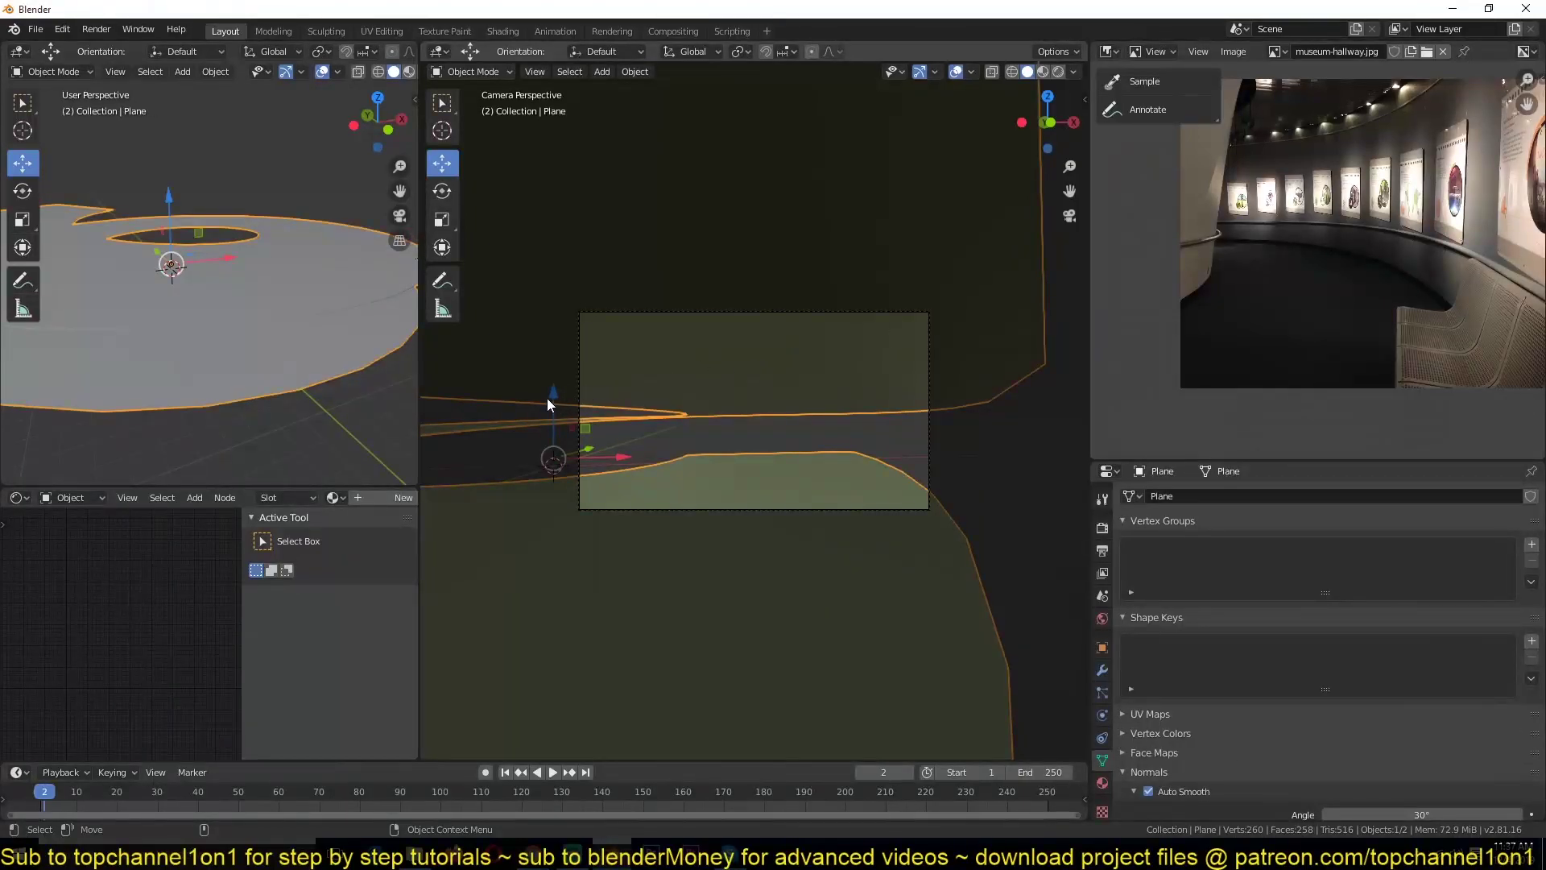
pyautogui.press('g')
pyautogui.press('z')
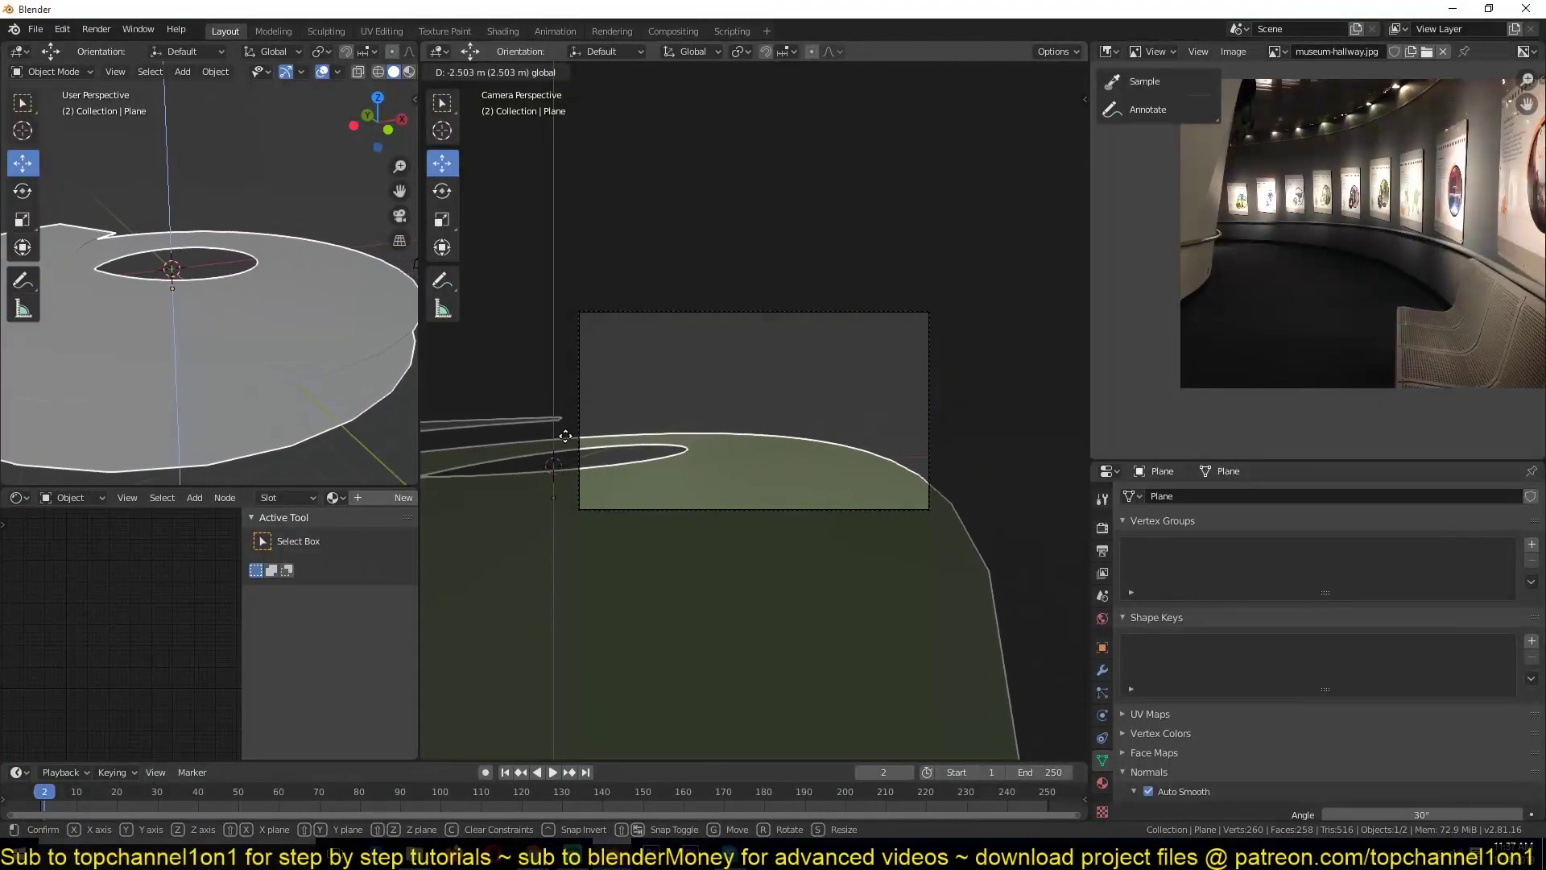
pyautogui.click(566, 435)
# Show the camera view in the smaller 3D viewport, fit its frame and deselect everything.
pyautogui.press('KP_0')
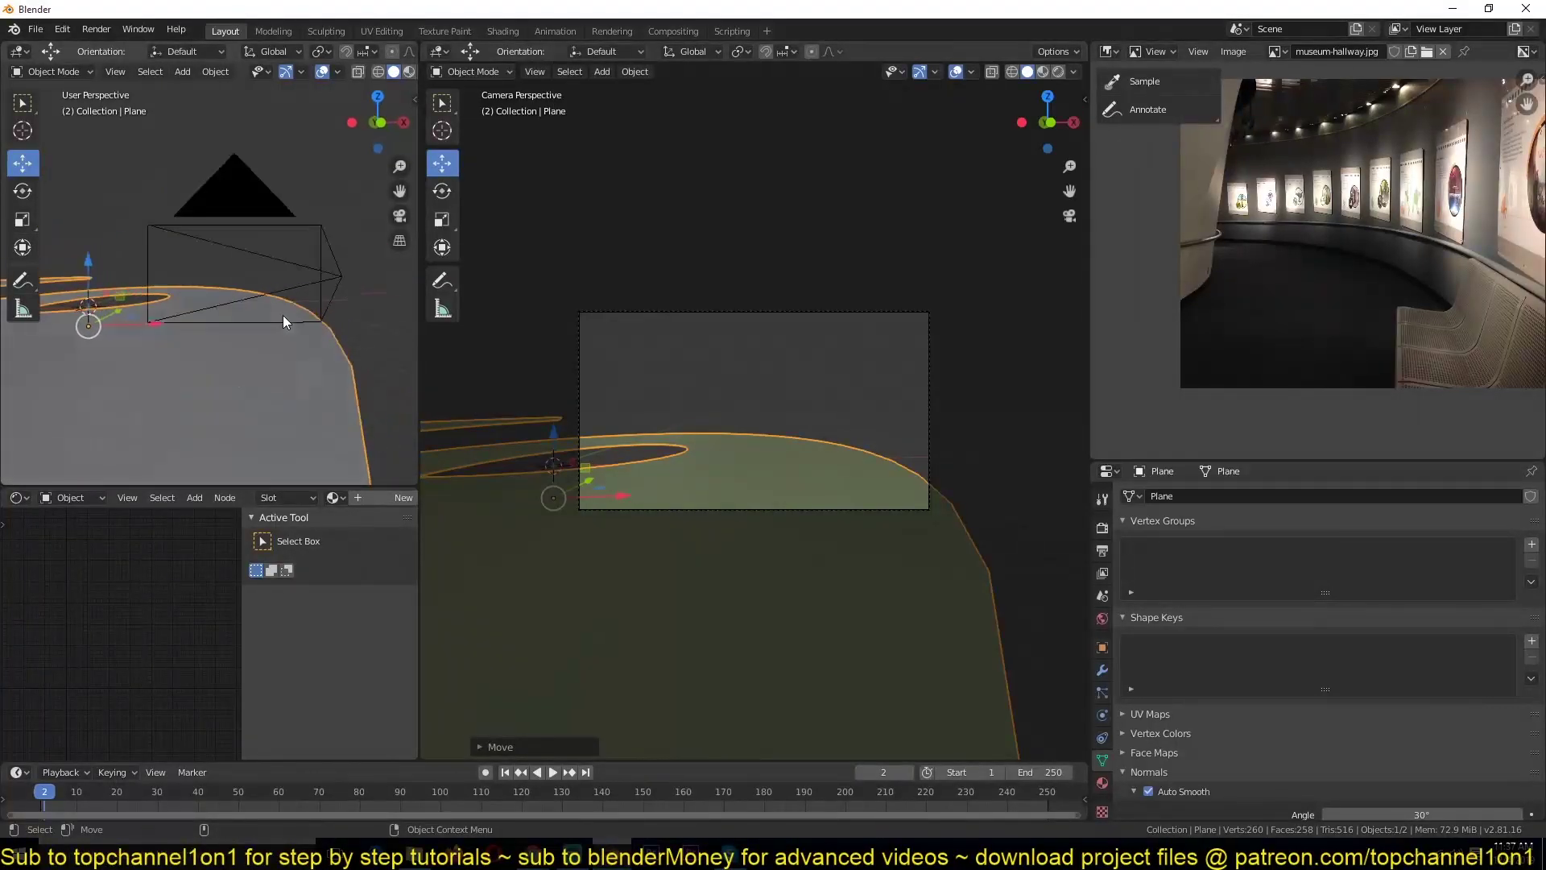
pyautogui.press('Home')
pyautogui.hotkey('alt', 'a')
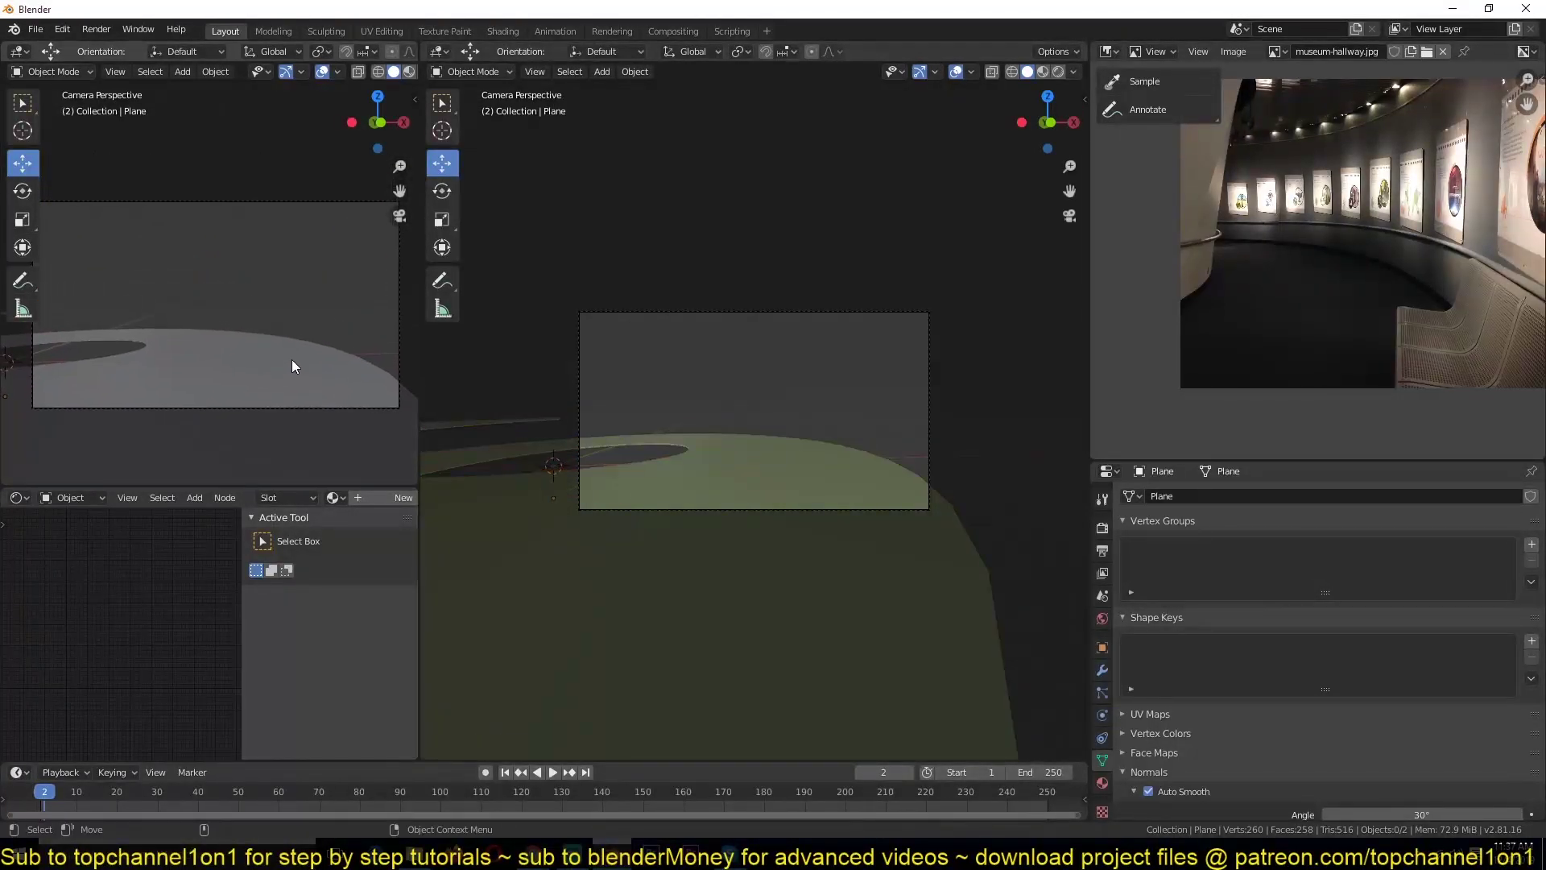
pyautogui.click(791, 462)
pyautogui.hotkey('alt', 'a')
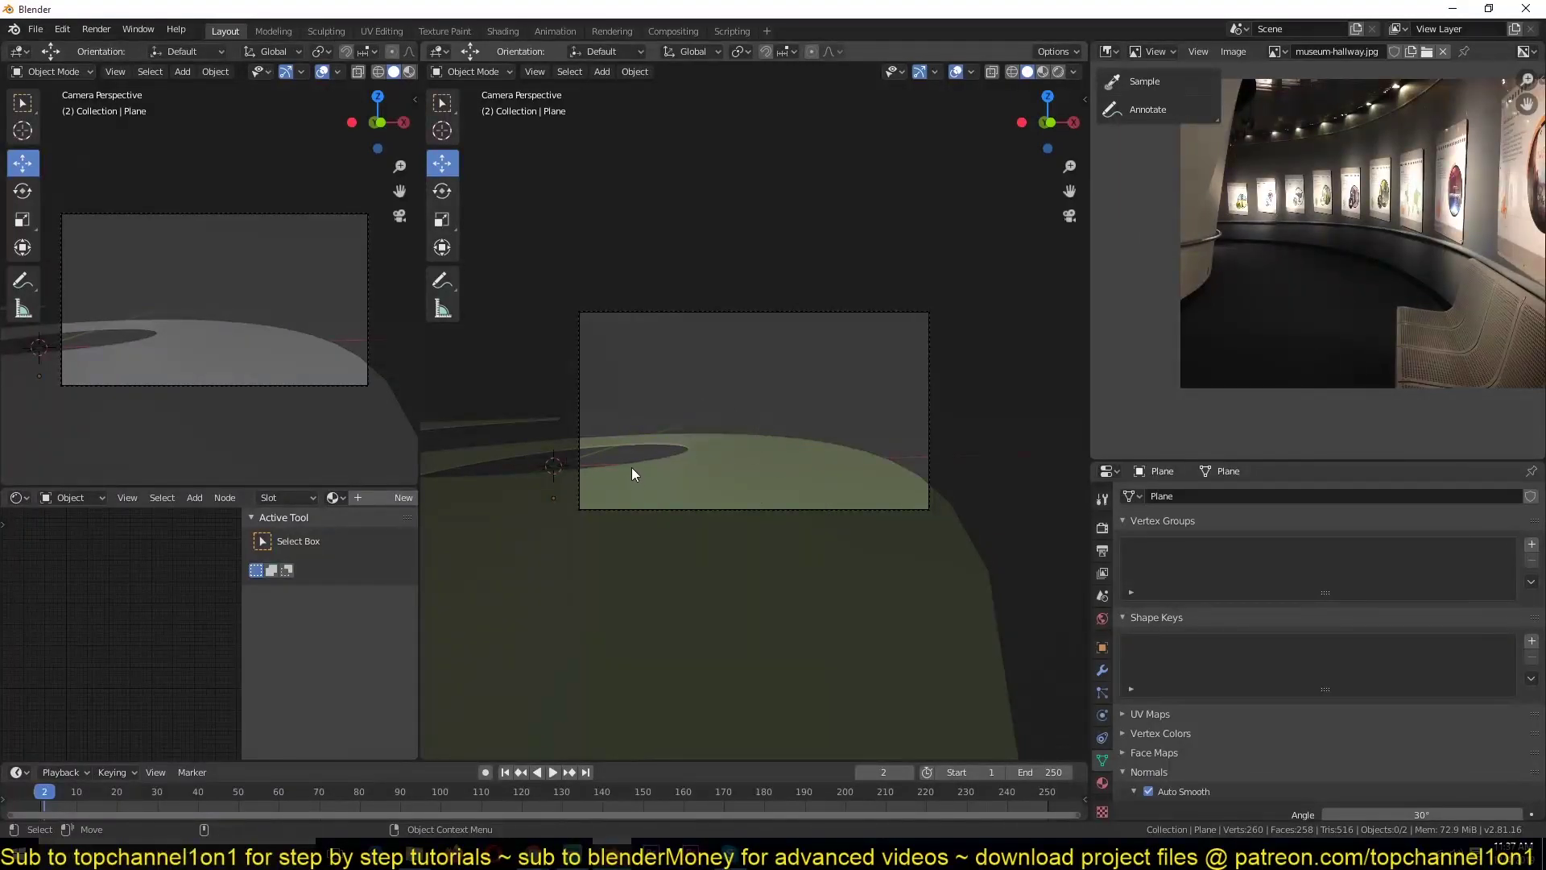
# Apply the spiral floor's Screw modifier and turn off the viewport display of its Solidify modifier.
pyautogui.scroll(-1, 625, 478)
pyautogui.click(660, 464)
pyautogui.moveTo(660, 464); pyautogui.dragTo(760, 530, button='middle')
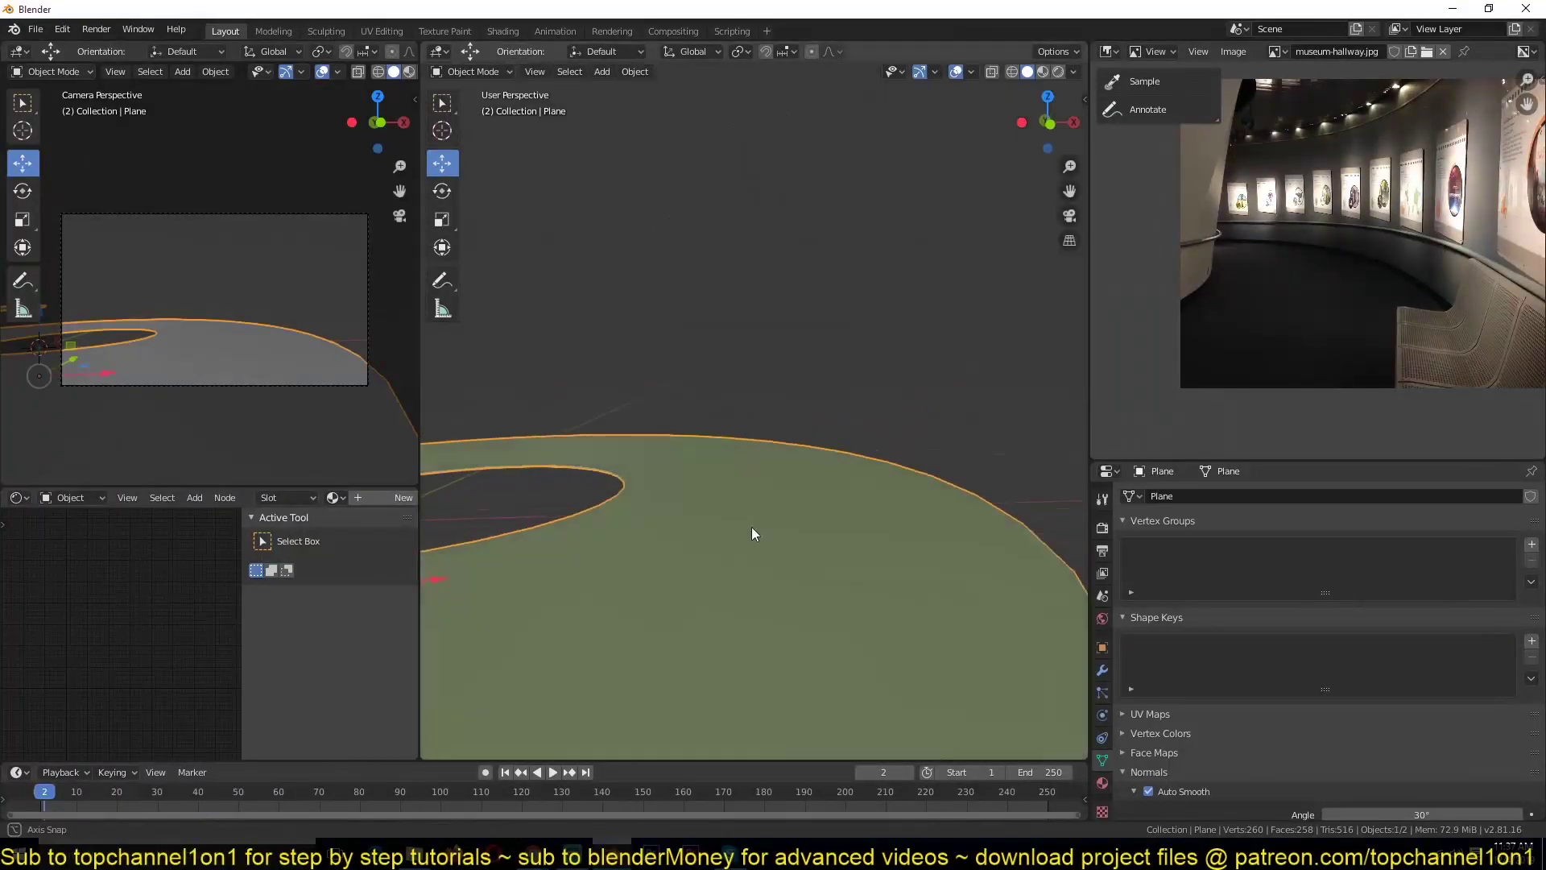
pyautogui.scroll(-4, 759, 530)
pyautogui.click(1102, 670)
pyautogui.click(1132, 520)
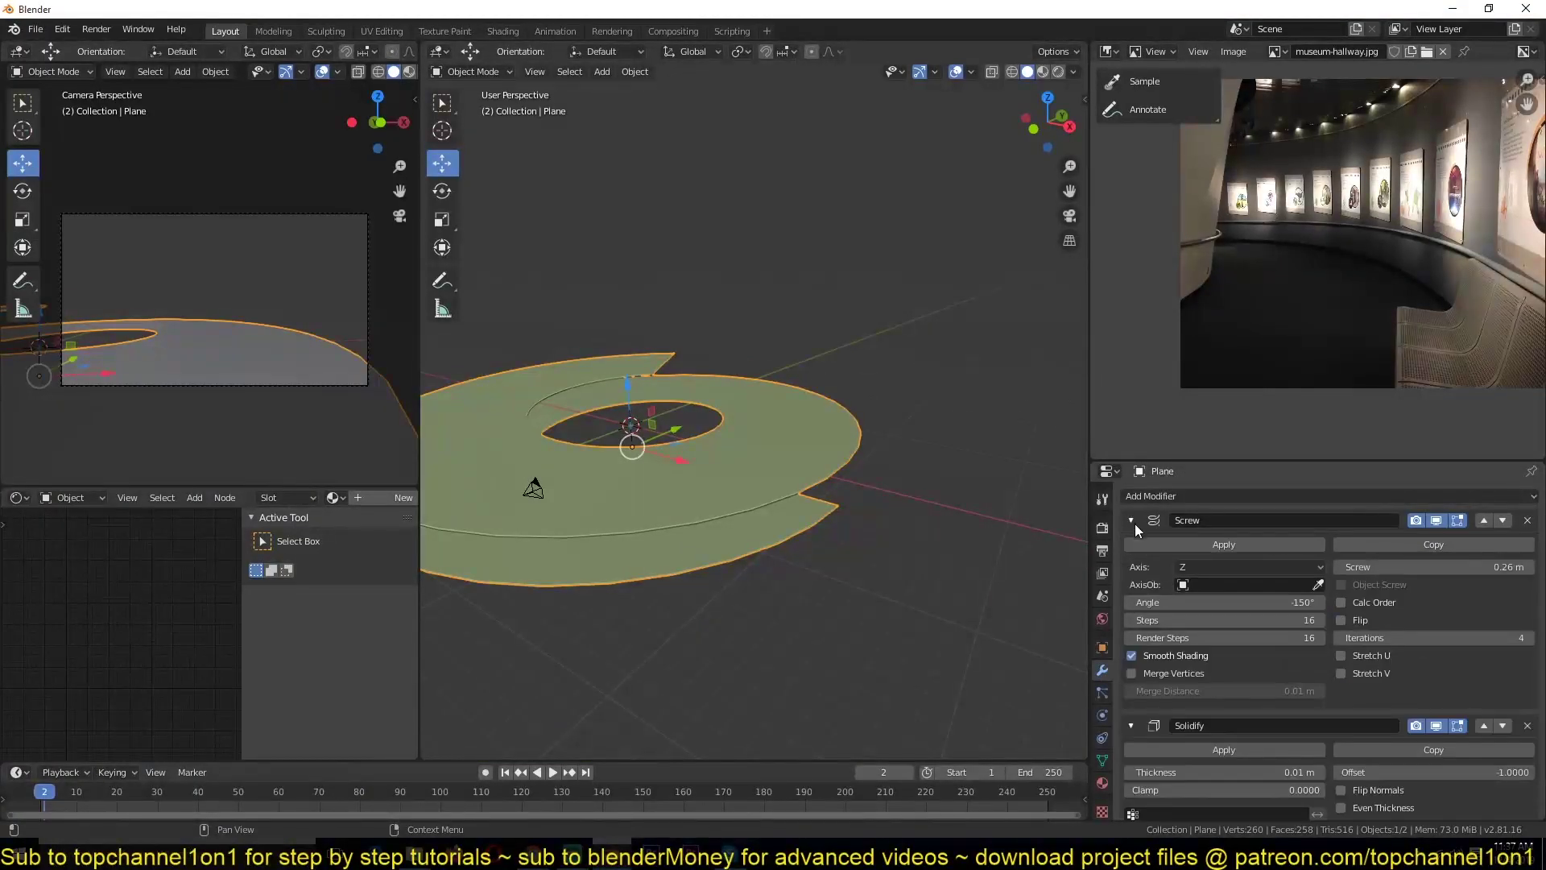
pyautogui.click(1144, 547)
pyautogui.click(1413, 520)
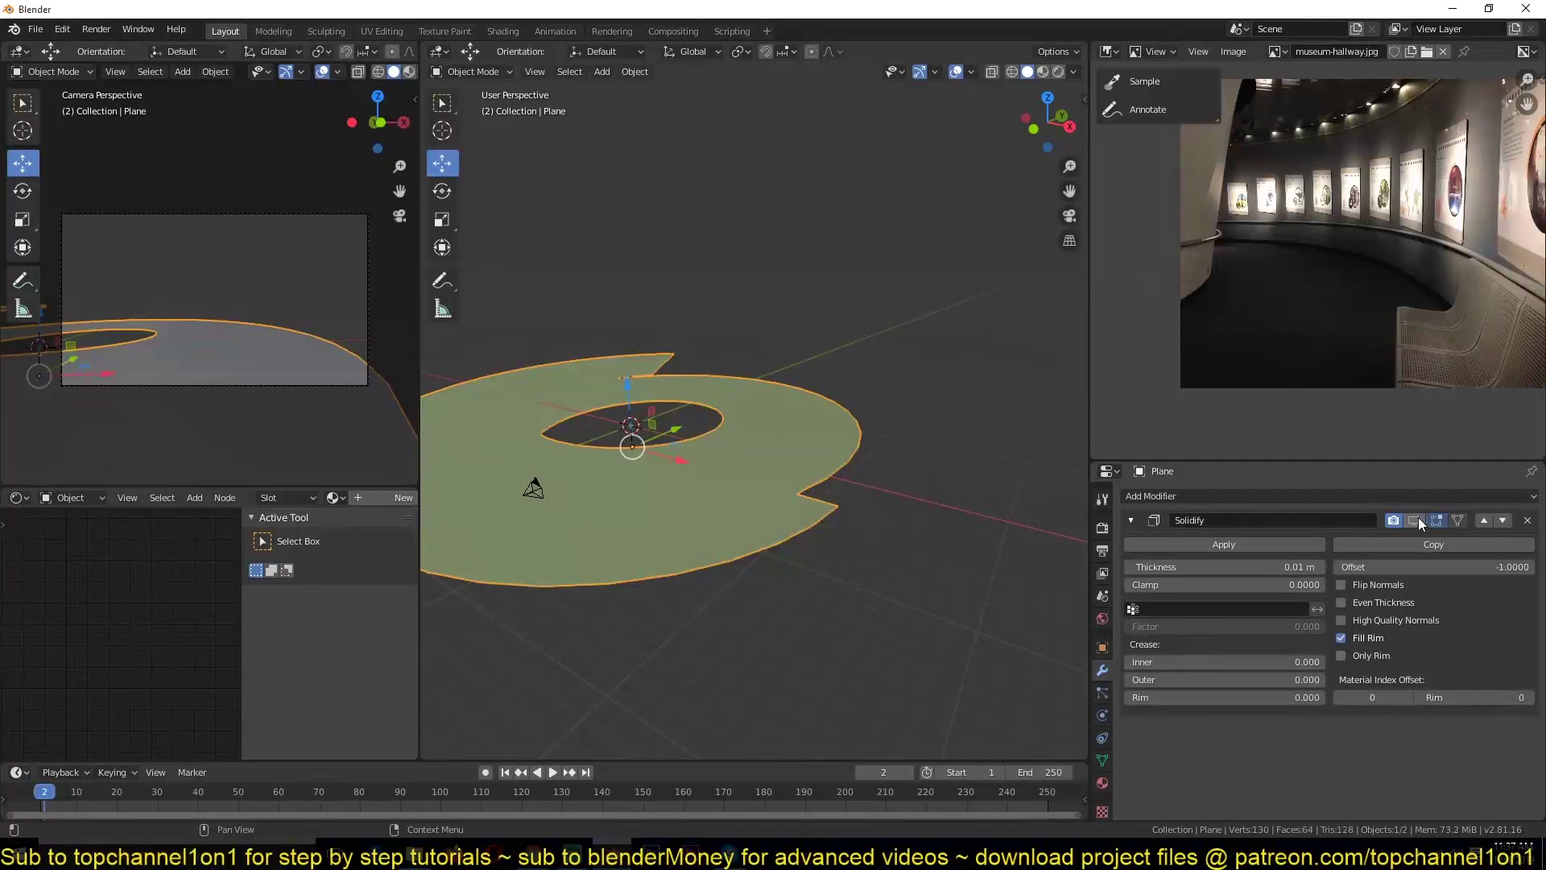
# Try to delete the run of faces at the upper end of the spiral floor, growing the selection from its last face.
pyautogui.scroll(4, 912, 529)
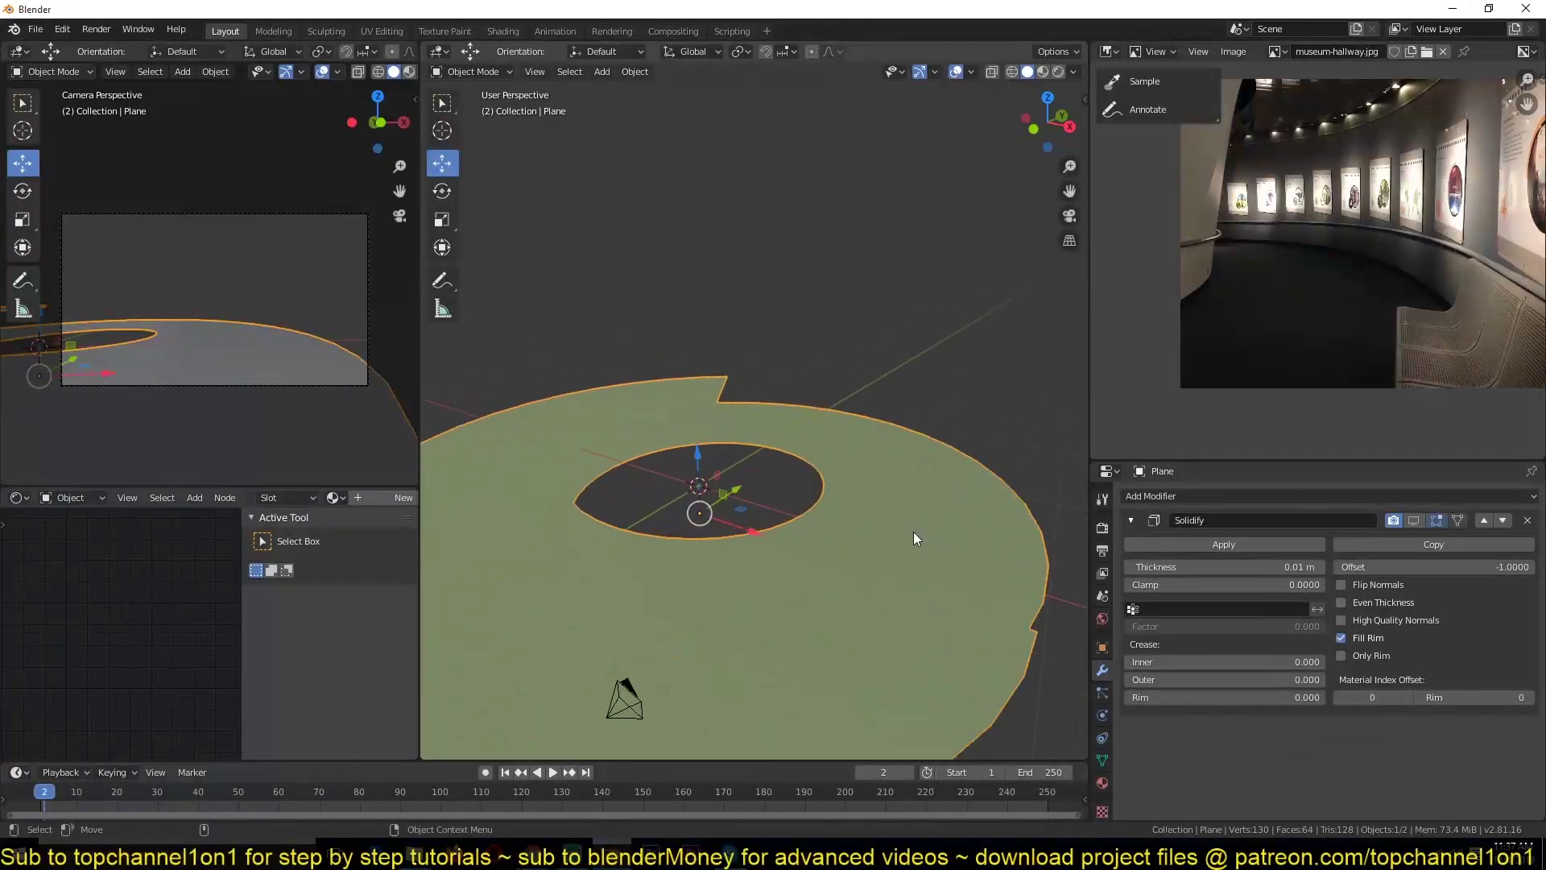
pyautogui.press('Tab')
pyautogui.press('KP_7')
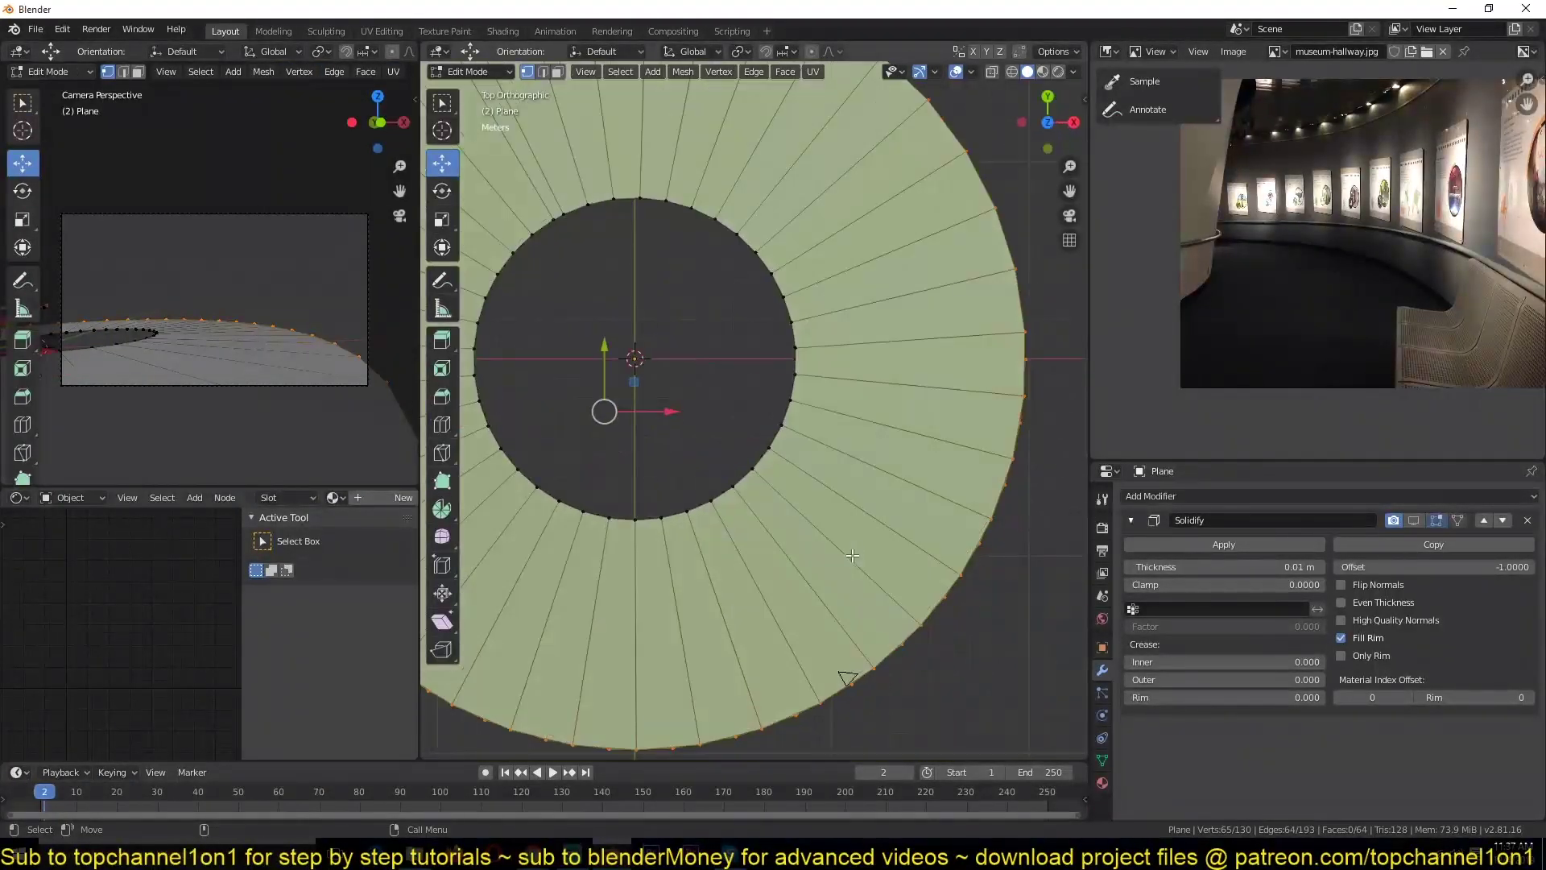
pyautogui.moveTo(789, 361); pyautogui.dragTo(728, 274, button='middle')
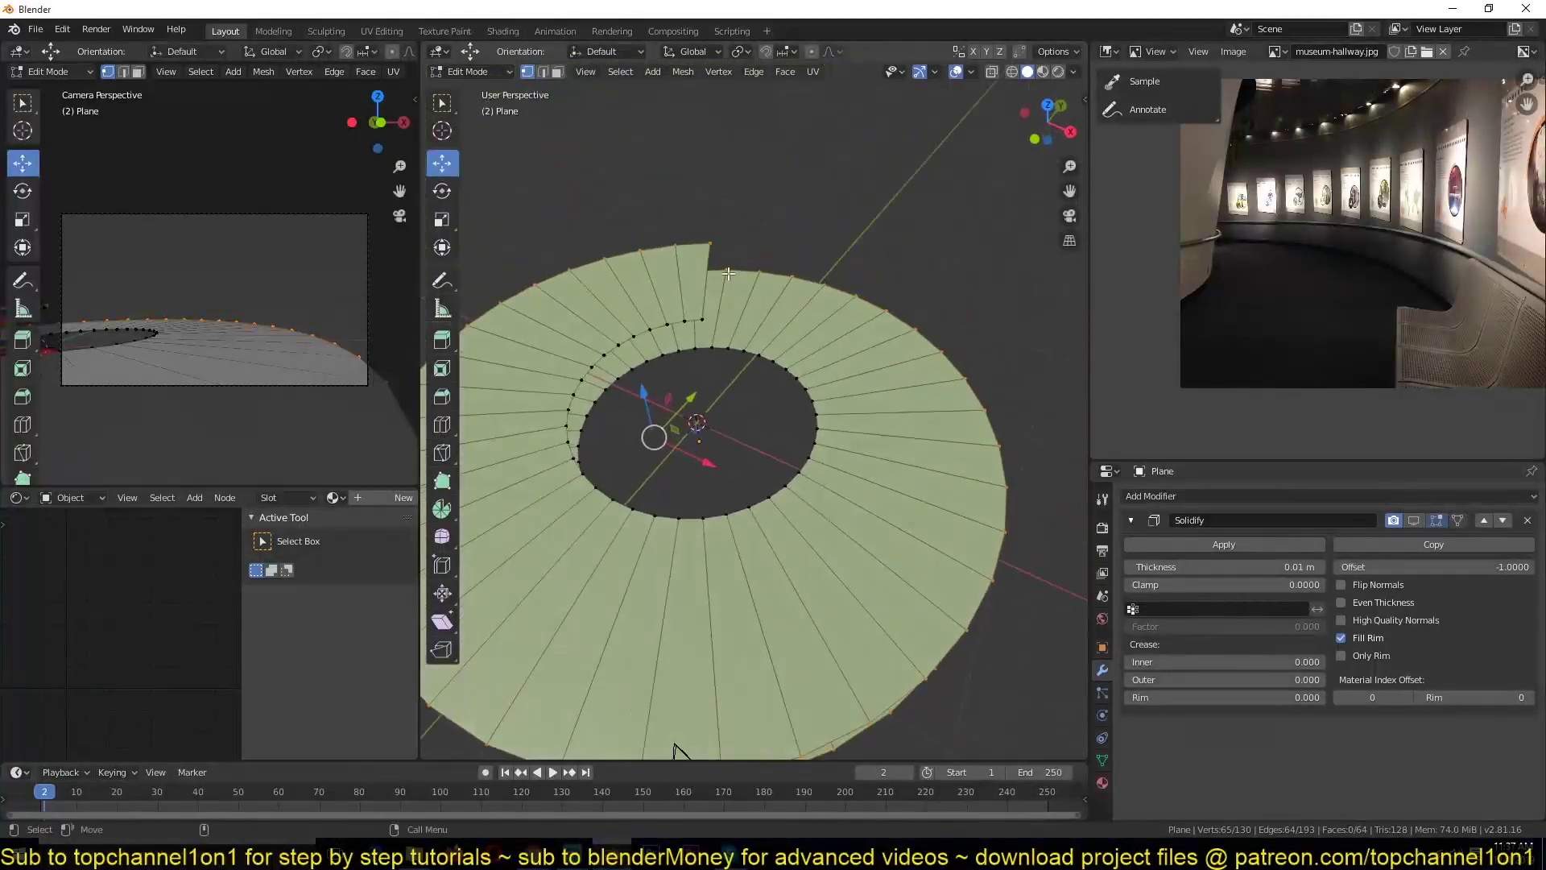
pyautogui.press('KP_7')
pyautogui.scroll(-2, 796, 407)
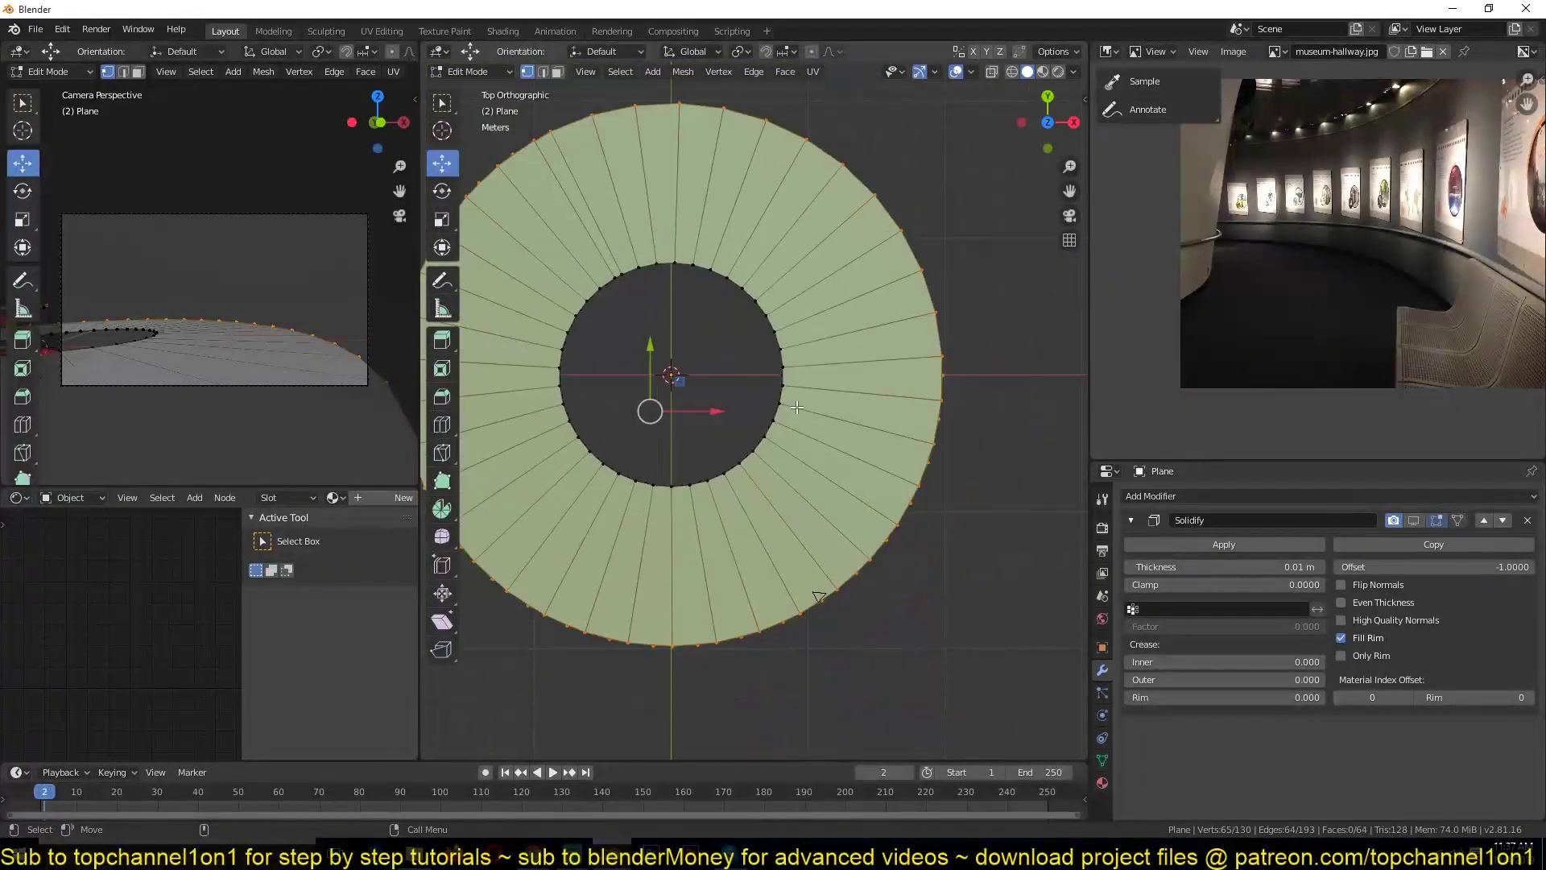
pyautogui.keyDown('shift'); pyautogui.moveTo(649, 456); pyautogui.dragTo(684, 338, button='middle'); pyautogui.keyUp('shift')
pyautogui.press('3')
pyautogui.click(681, 310)
pyautogui.press('ctrl+KP_Add')
pyautogui.press('ctrl+KP_Add')
pyautogui.press('ctrl+KP_Add')
pyautogui.press('ctrl+KP_Add')
pyautogui.press('ctrl+KP_Add')
pyautogui.press('ctrl+KP_Add')
pyautogui.press('ctrl+KP_Add')
pyautogui.press('ctrl+KP_Add')
pyautogui.press('ctrl+KP_Add')
pyautogui.press('ctrl+KP_Add')
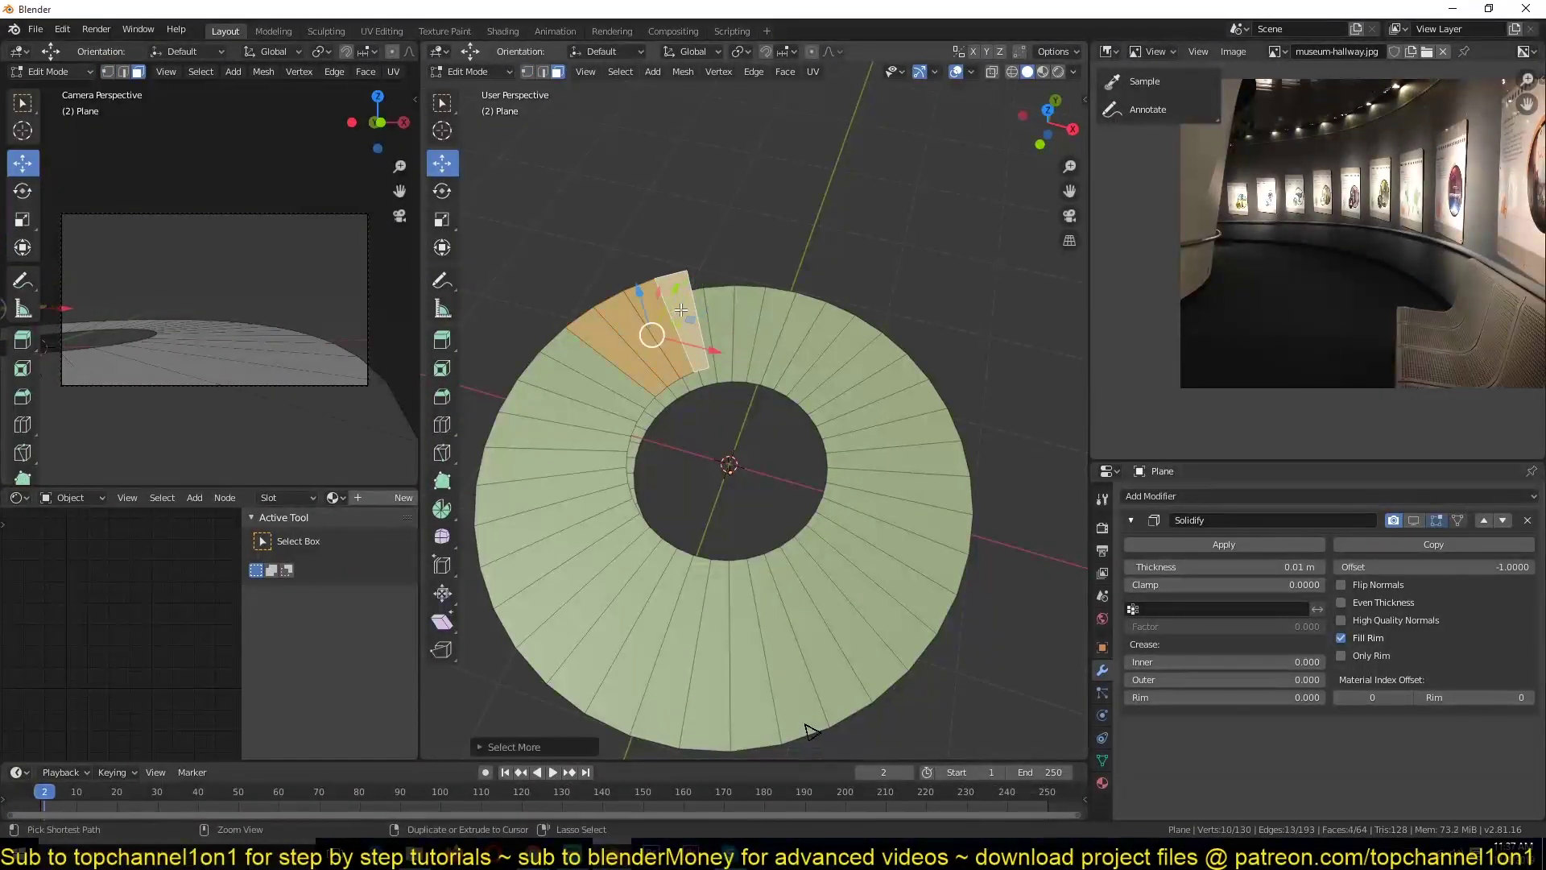
pyautogui.press('ctrl+KP_Add')
pyautogui.press('ctrl+KP_Add')
pyautogui.press('ctrl+KP_Add')
pyautogui.press('ctrl+KP_Add')
pyautogui.press('ctrl+KP_Subtract')
pyautogui.press('ctrl+KP_Subtract')
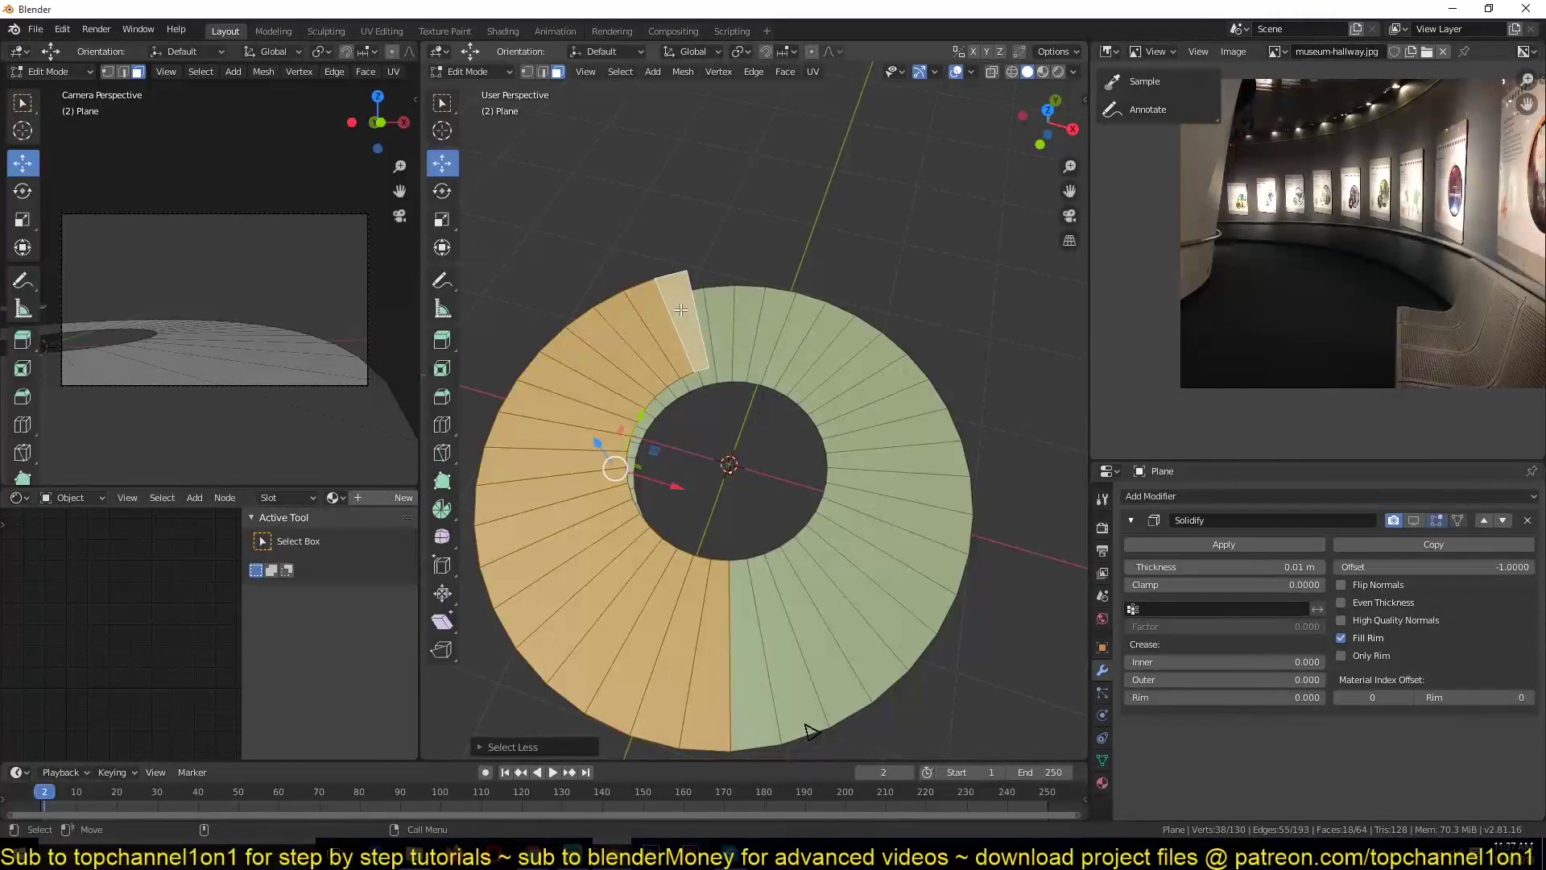
pyautogui.press('x')
pyautogui.click(675, 344)
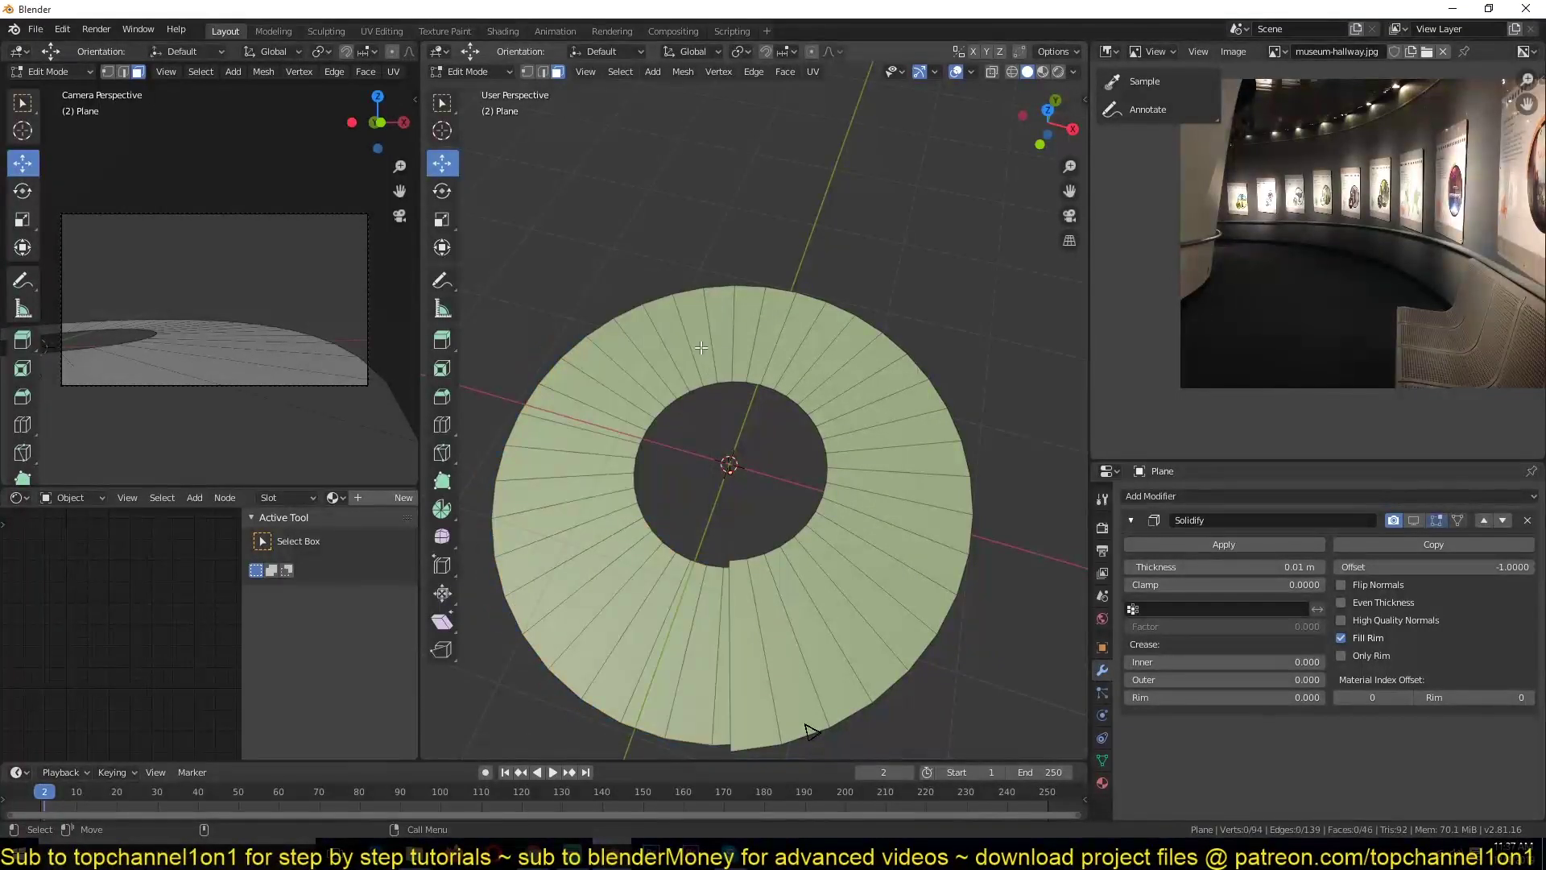
# Try to select a run of faces at the spiral floor's lower end by growing the selection from its end face.
pyautogui.click(702, 347)
pyautogui.click(860, 394)
pyautogui.moveTo(634, 347); pyautogui.dragTo(965, 561, button='middle')
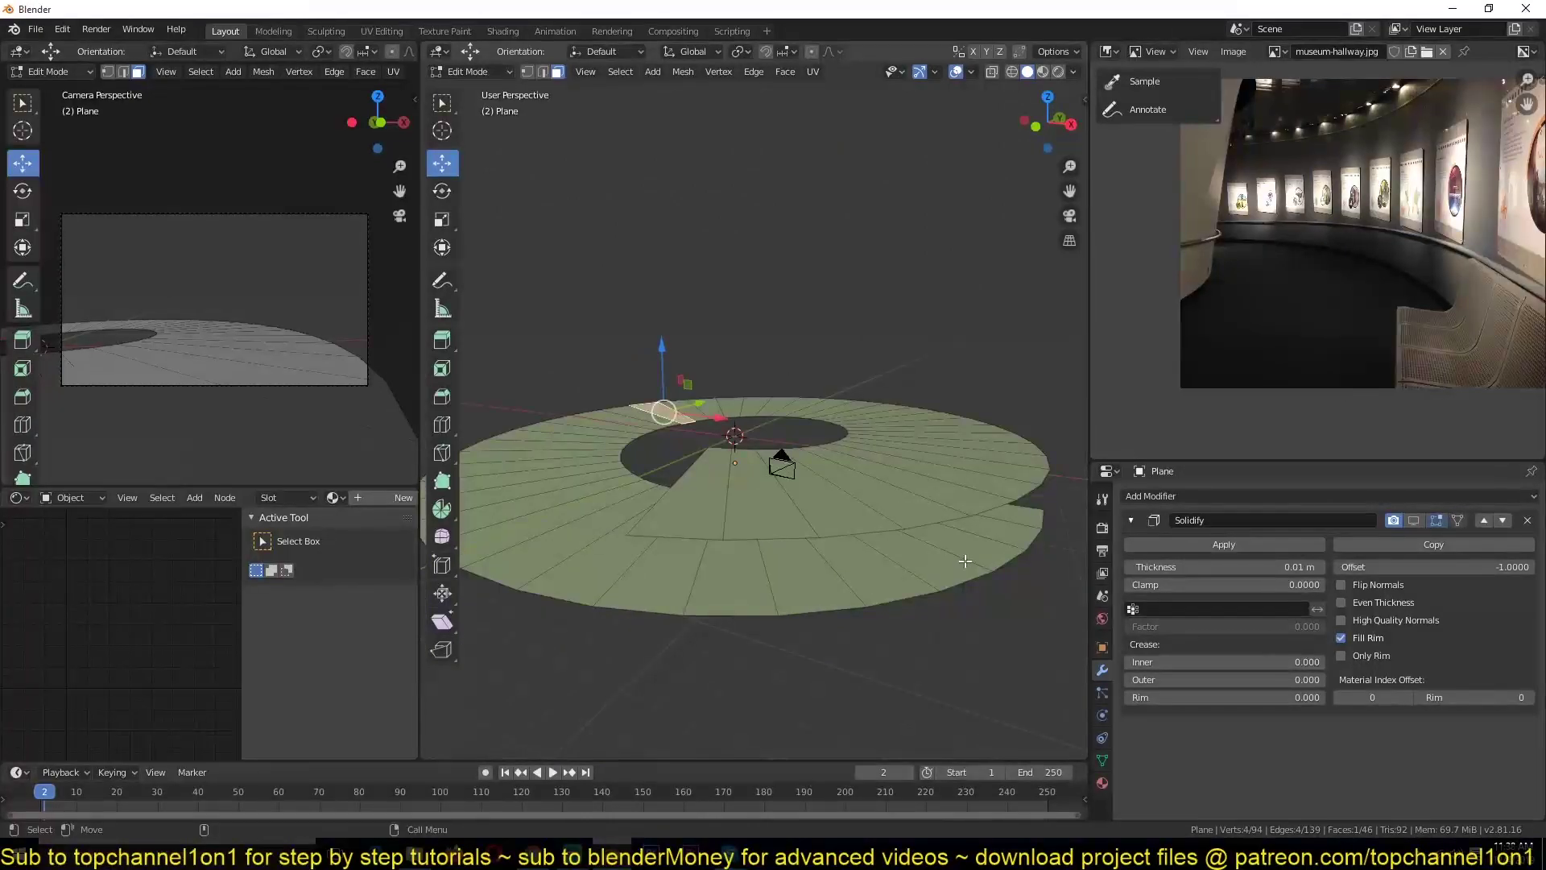
pyautogui.click(1015, 520)
pyautogui.press('KP_7')
pyautogui.press('ctrl+KP_Add')
pyautogui.press('ctrl+KP_Add')
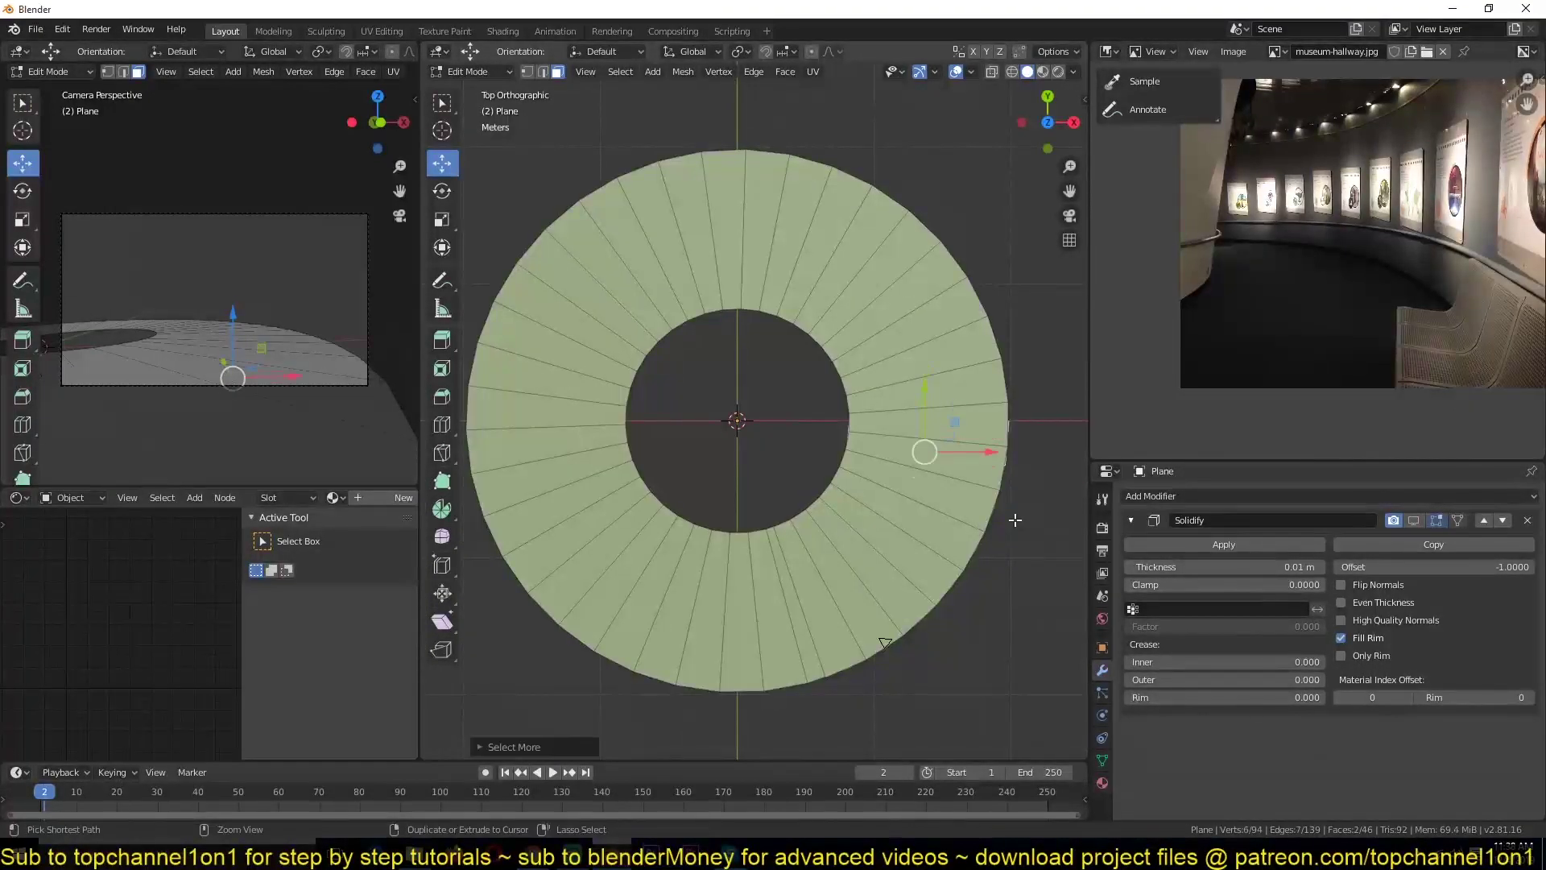
pyautogui.press('ctrl+KP_Add')
pyautogui.press('ctrl+KP_Add')
pyautogui.press('ctrl+KP_Add')
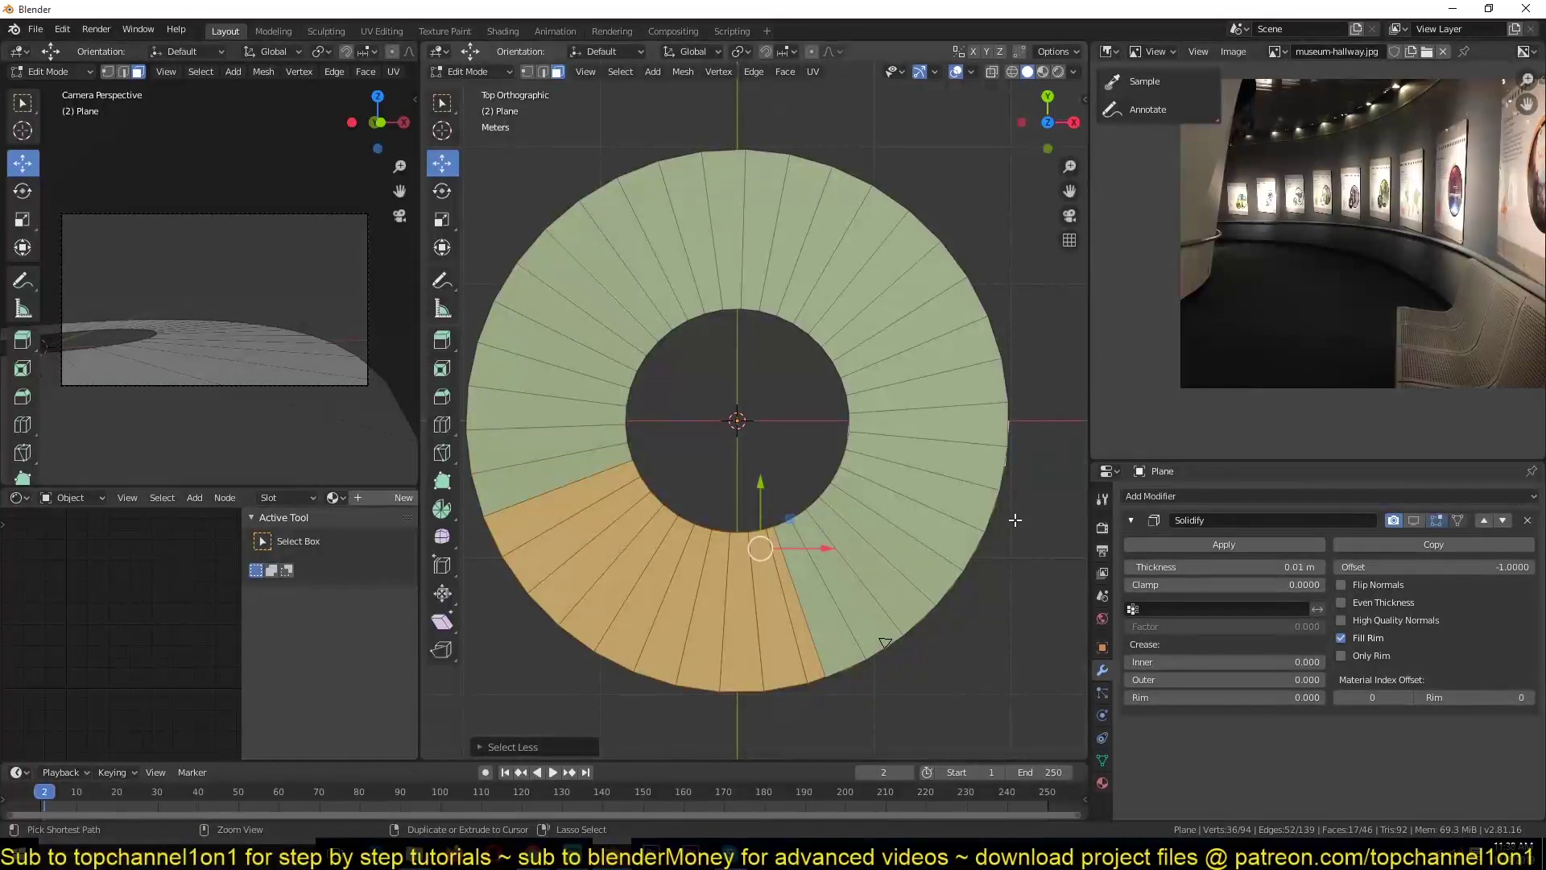
# Undo the face selections and the face deletion on the spiral floor and return to Object Mode.
pyautogui.press('Tab')
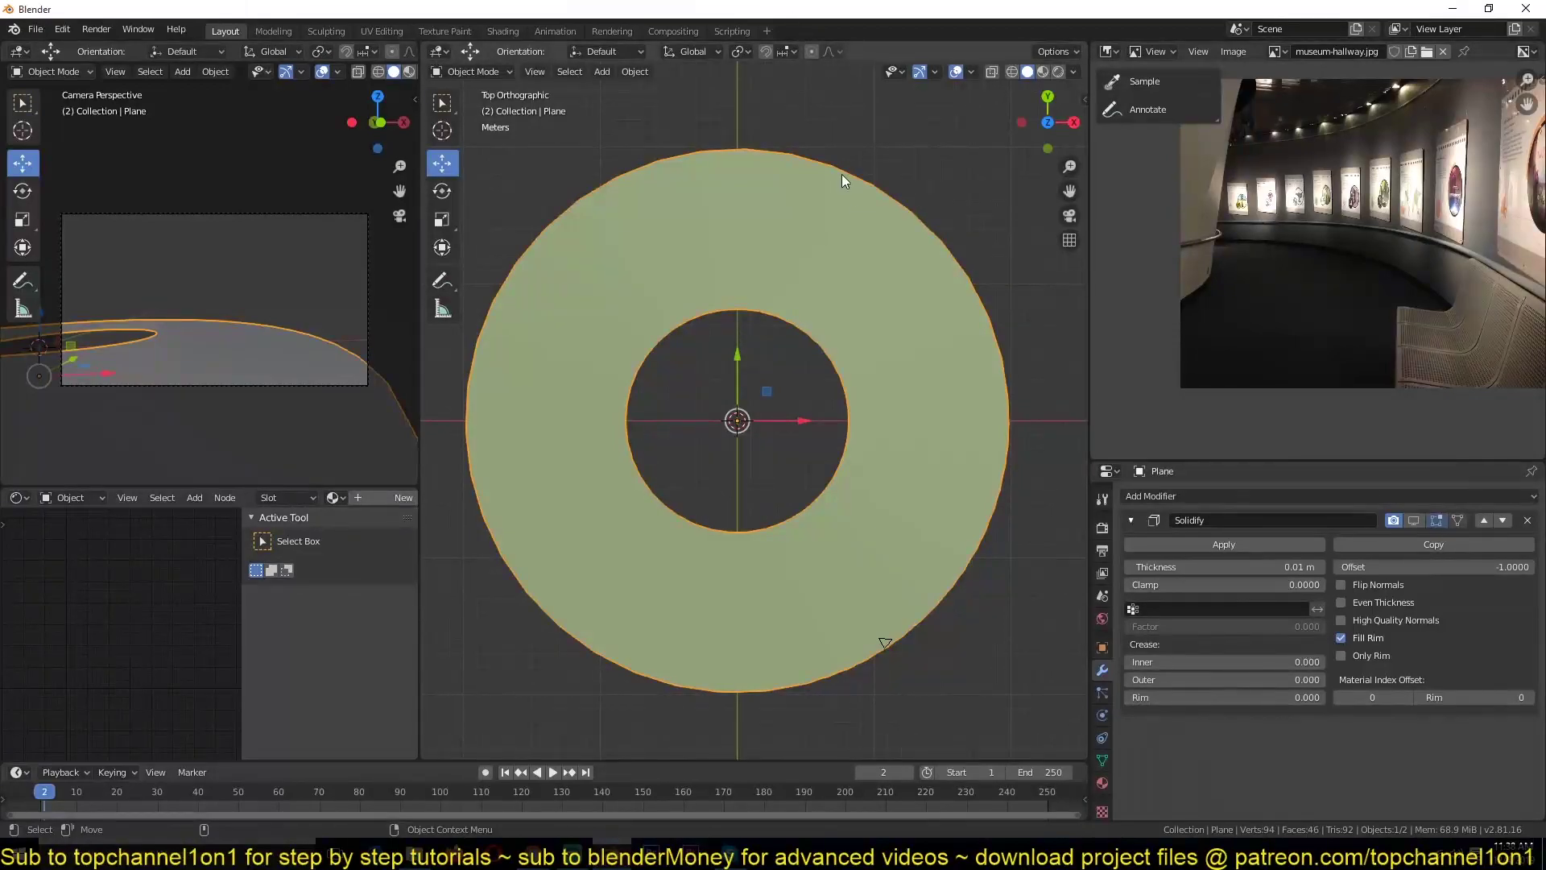
pyautogui.press('Tab')
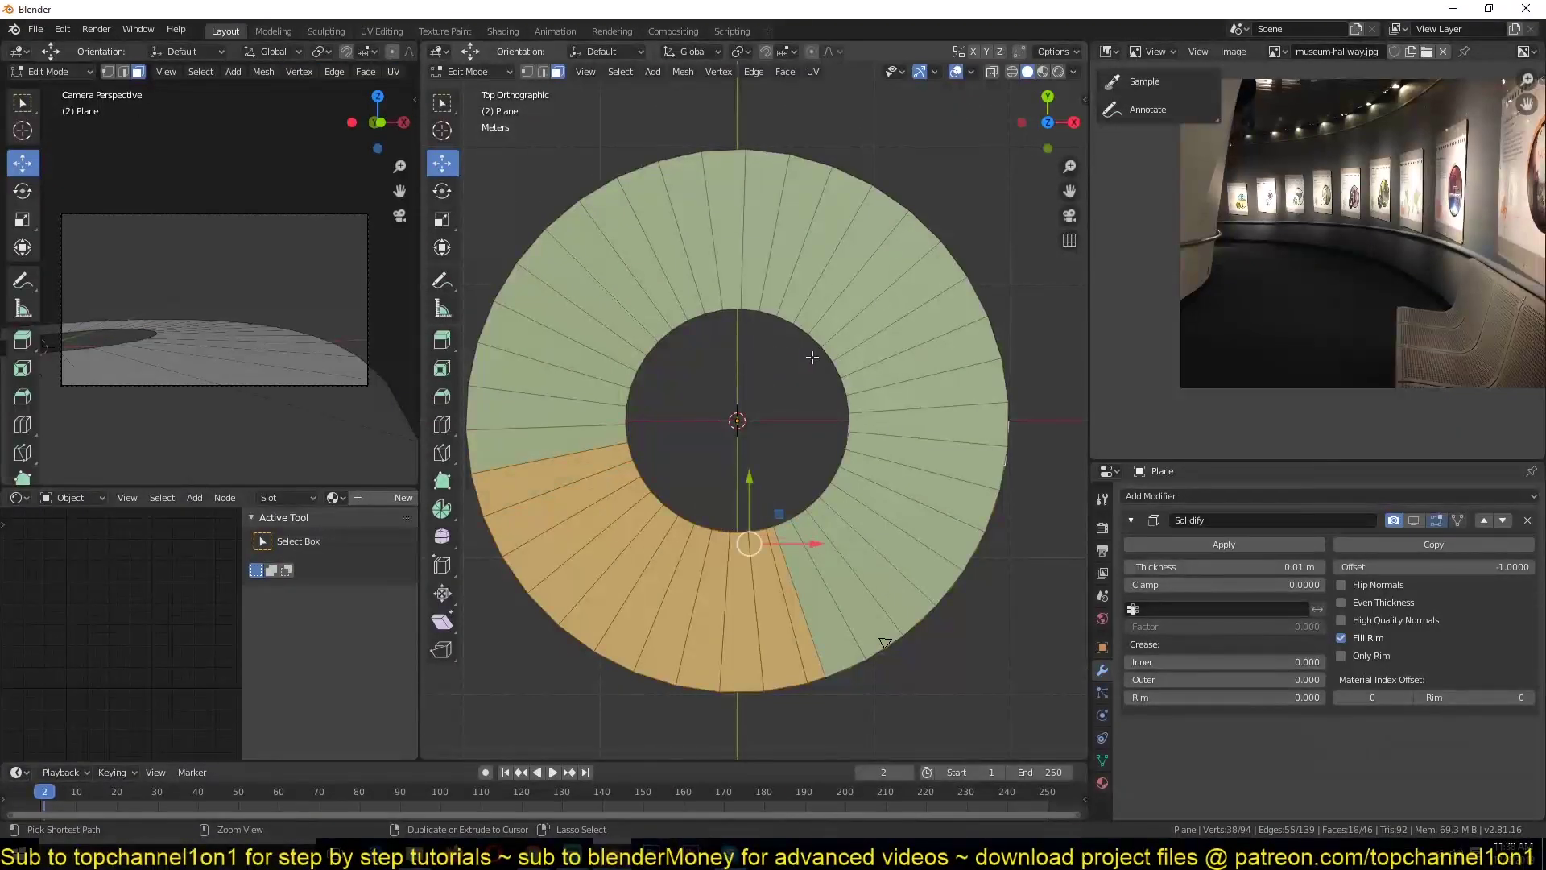
pyautogui.hotkey('alt', 'a')
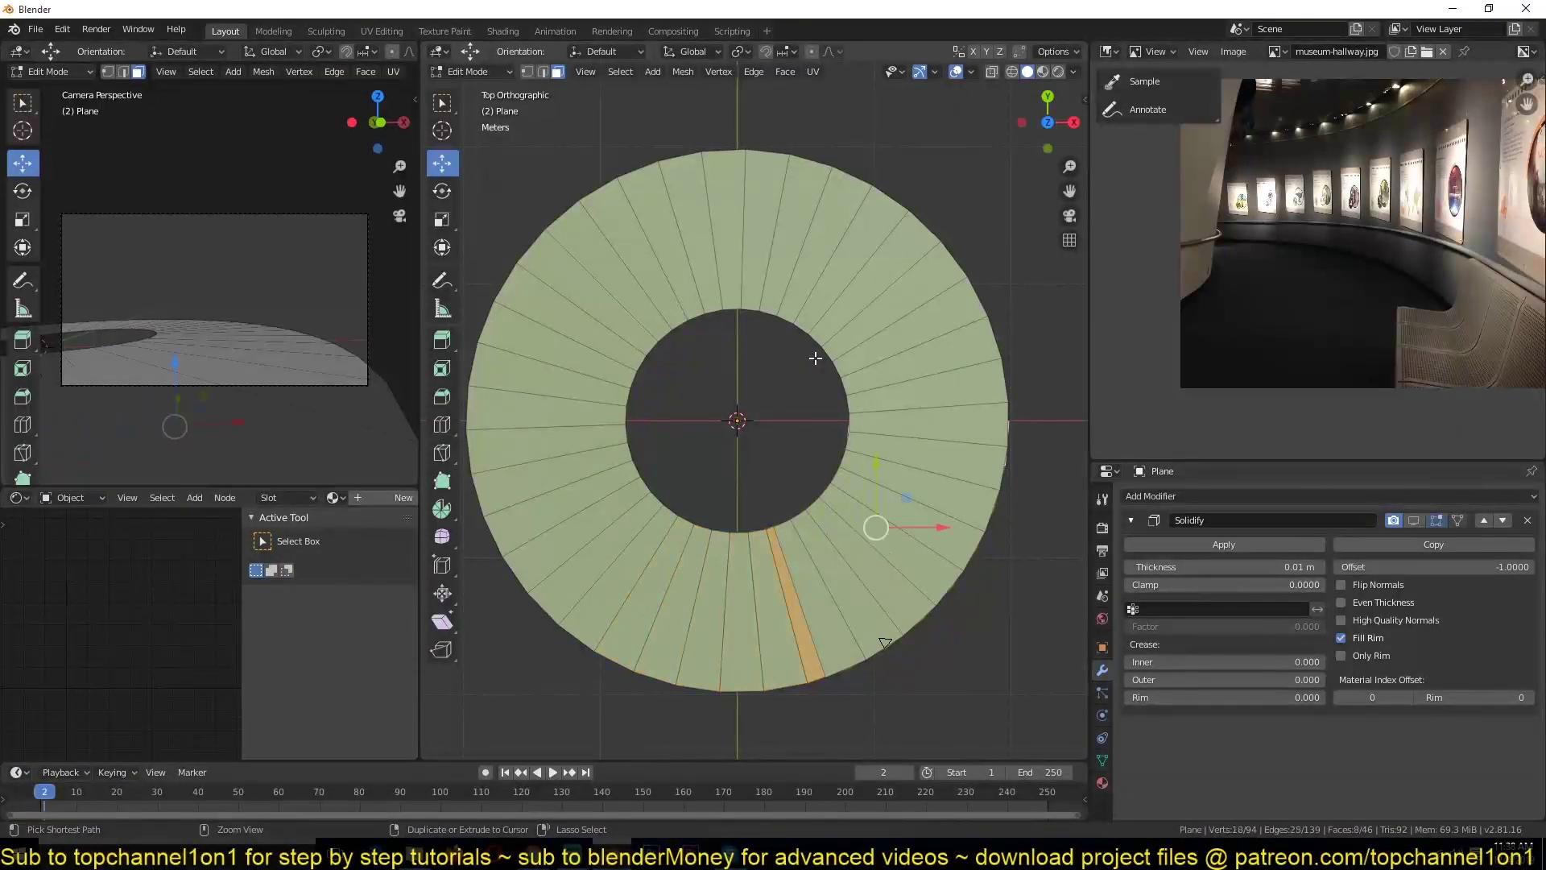
pyautogui.hotkey('ctrl', 'z')
pyautogui.hotkey('ctrl', 'z')
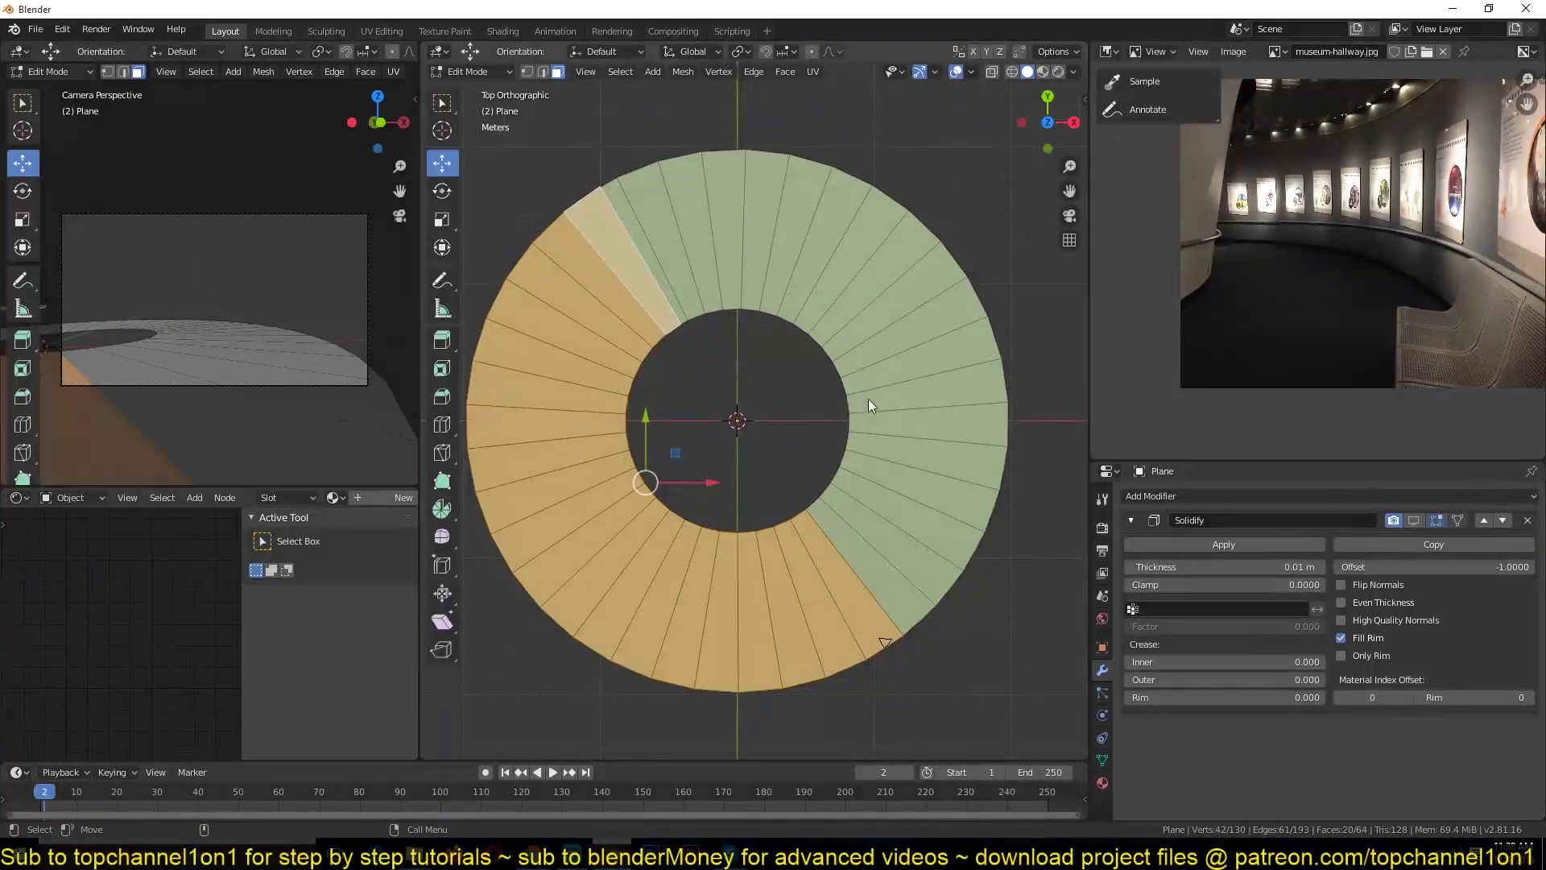
pyautogui.press('Tab')
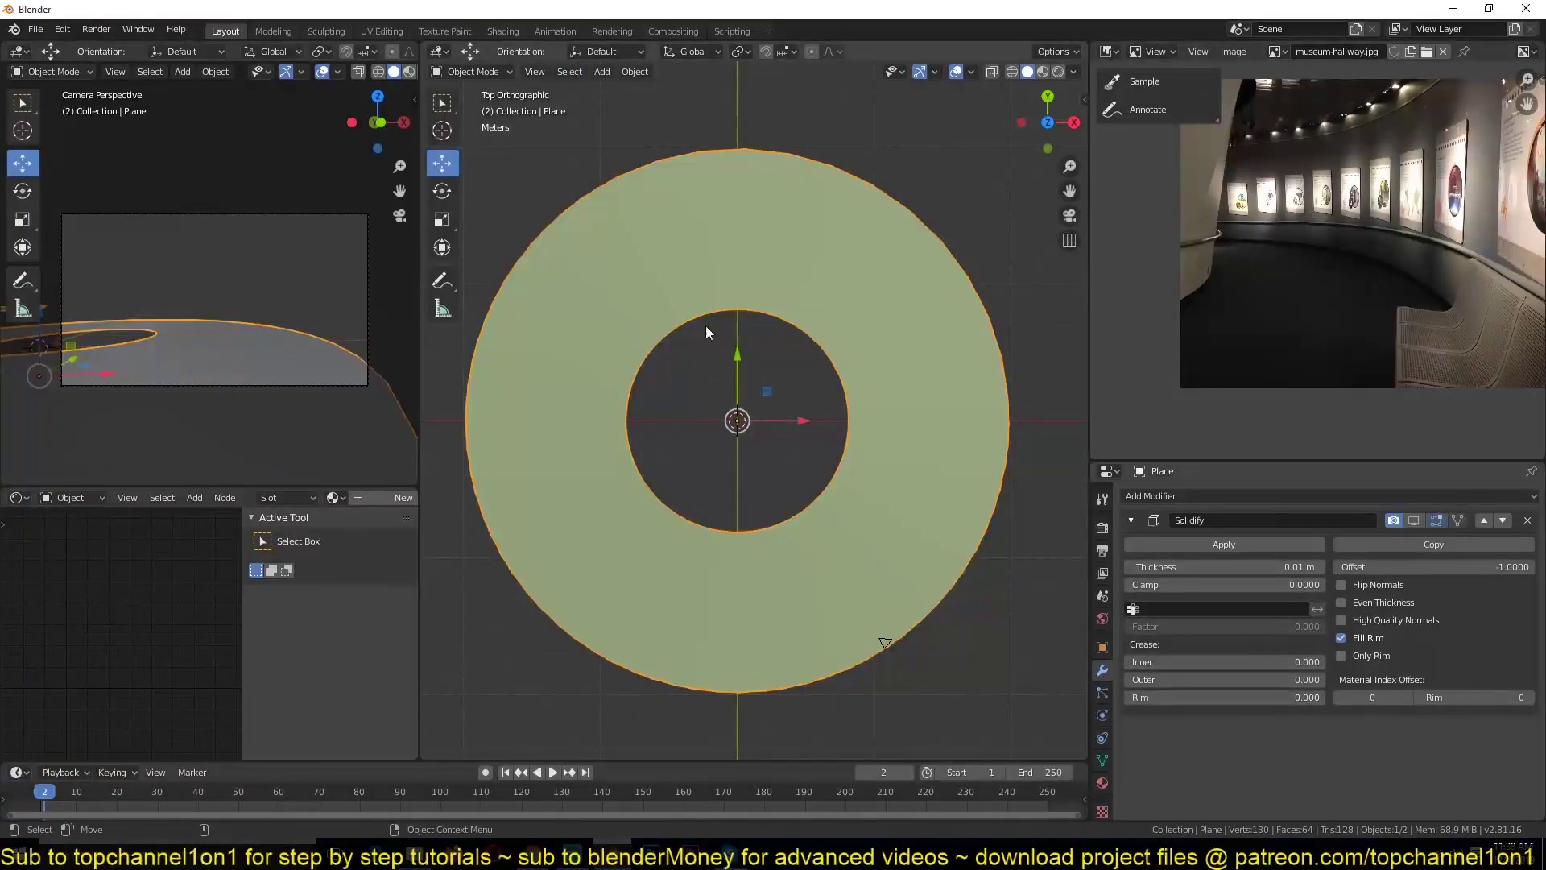
pyautogui.press('Tab')
pyautogui.hotkey('ctrl', 'z')
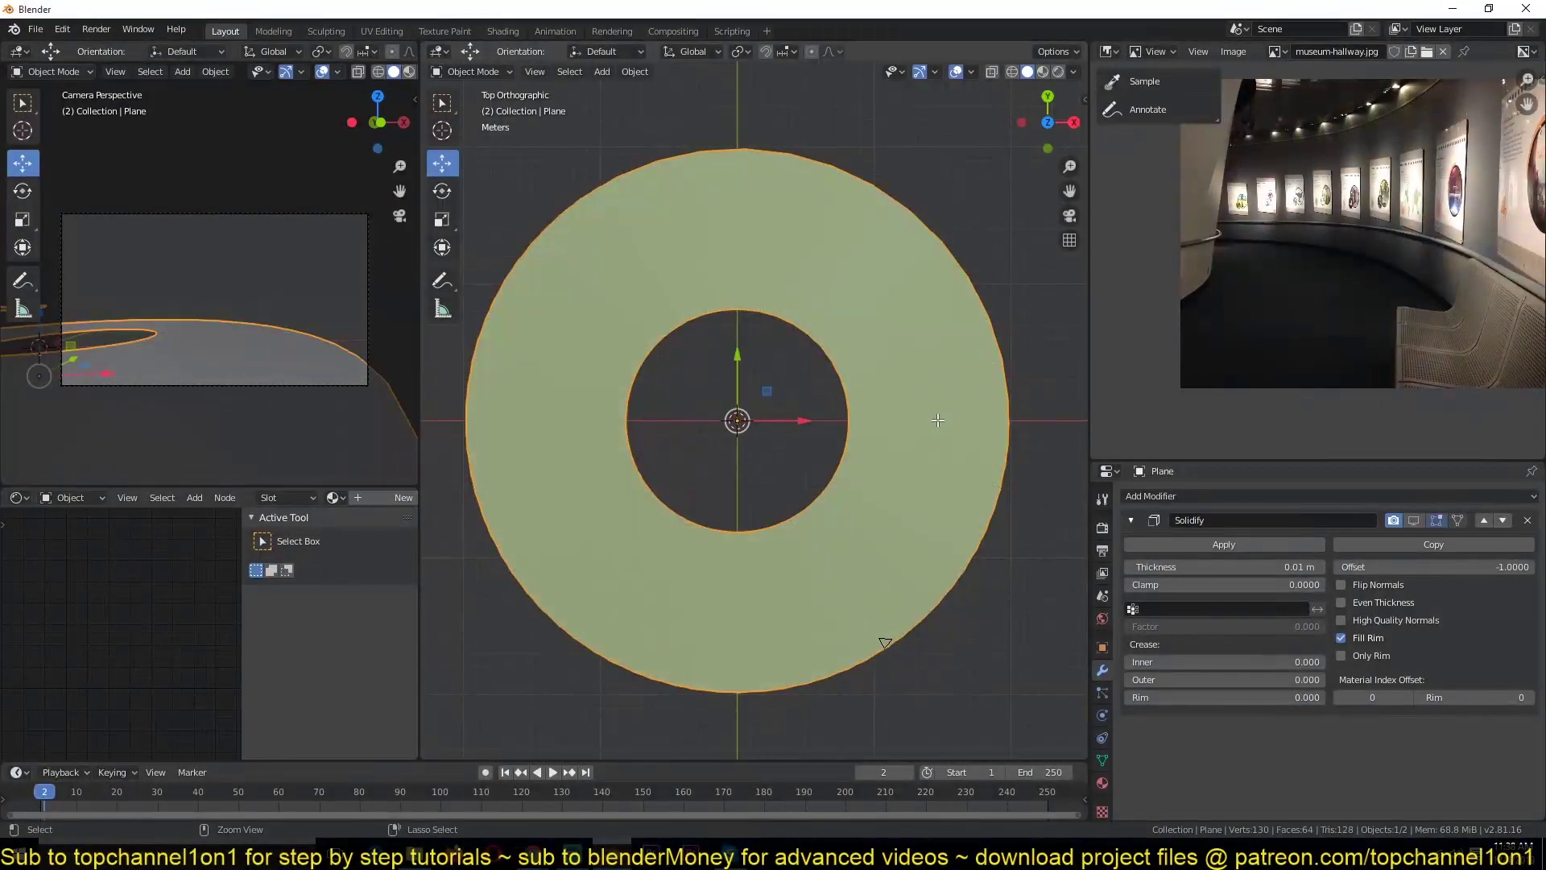
# Examine the complete spiral floor from the side and from above, including its mesh in Edit Mode.
pyautogui.moveTo(931, 554); pyautogui.dragTo(869, 522, button='middle')
pyautogui.click(523, 190)
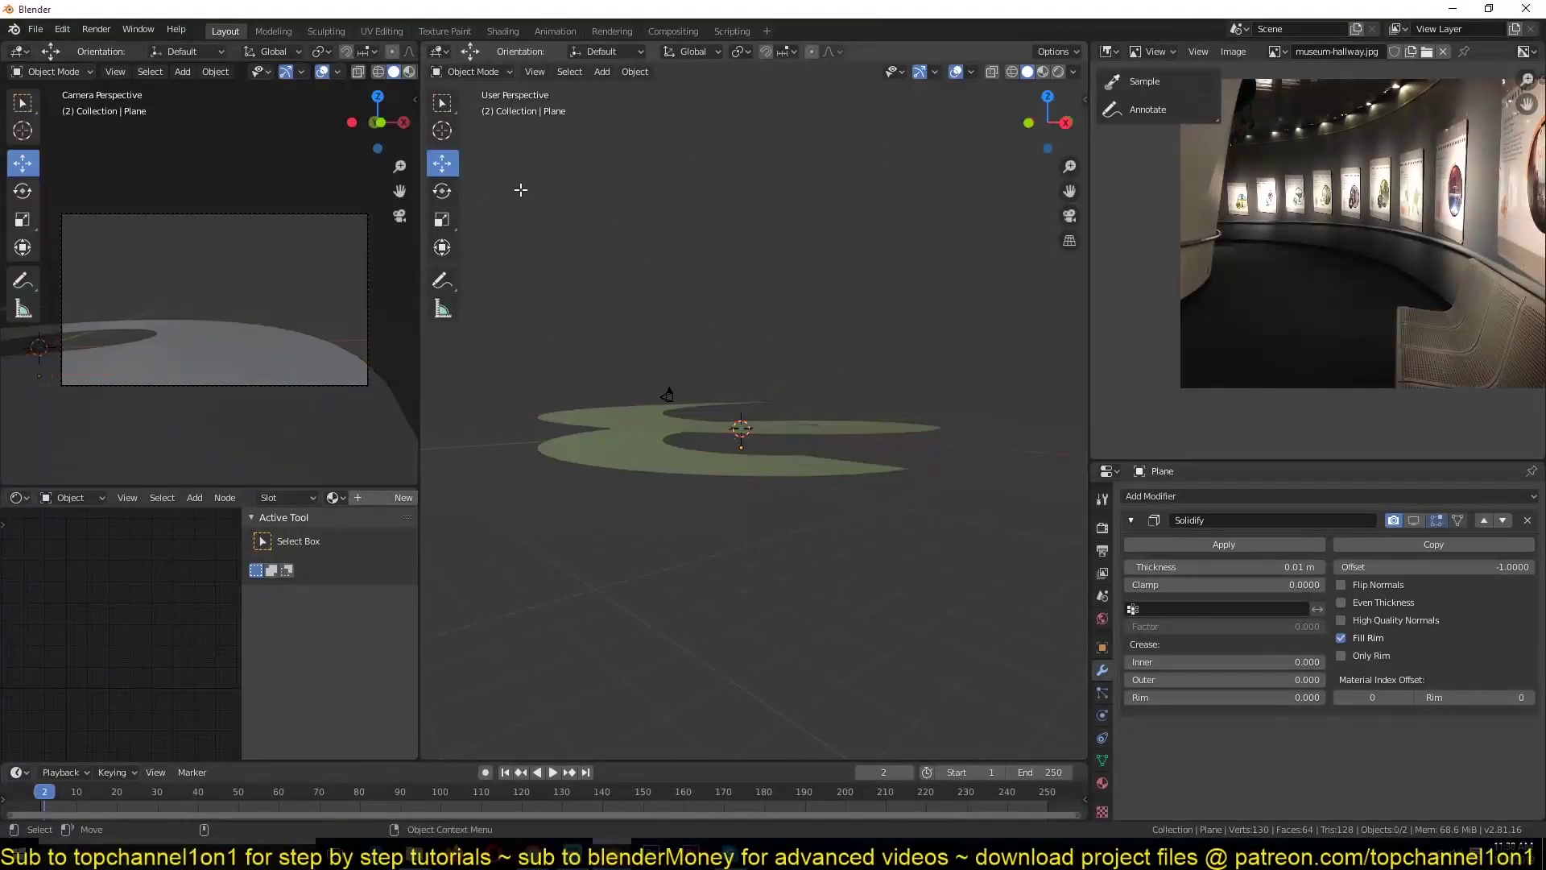
pyautogui.click(722, 388)
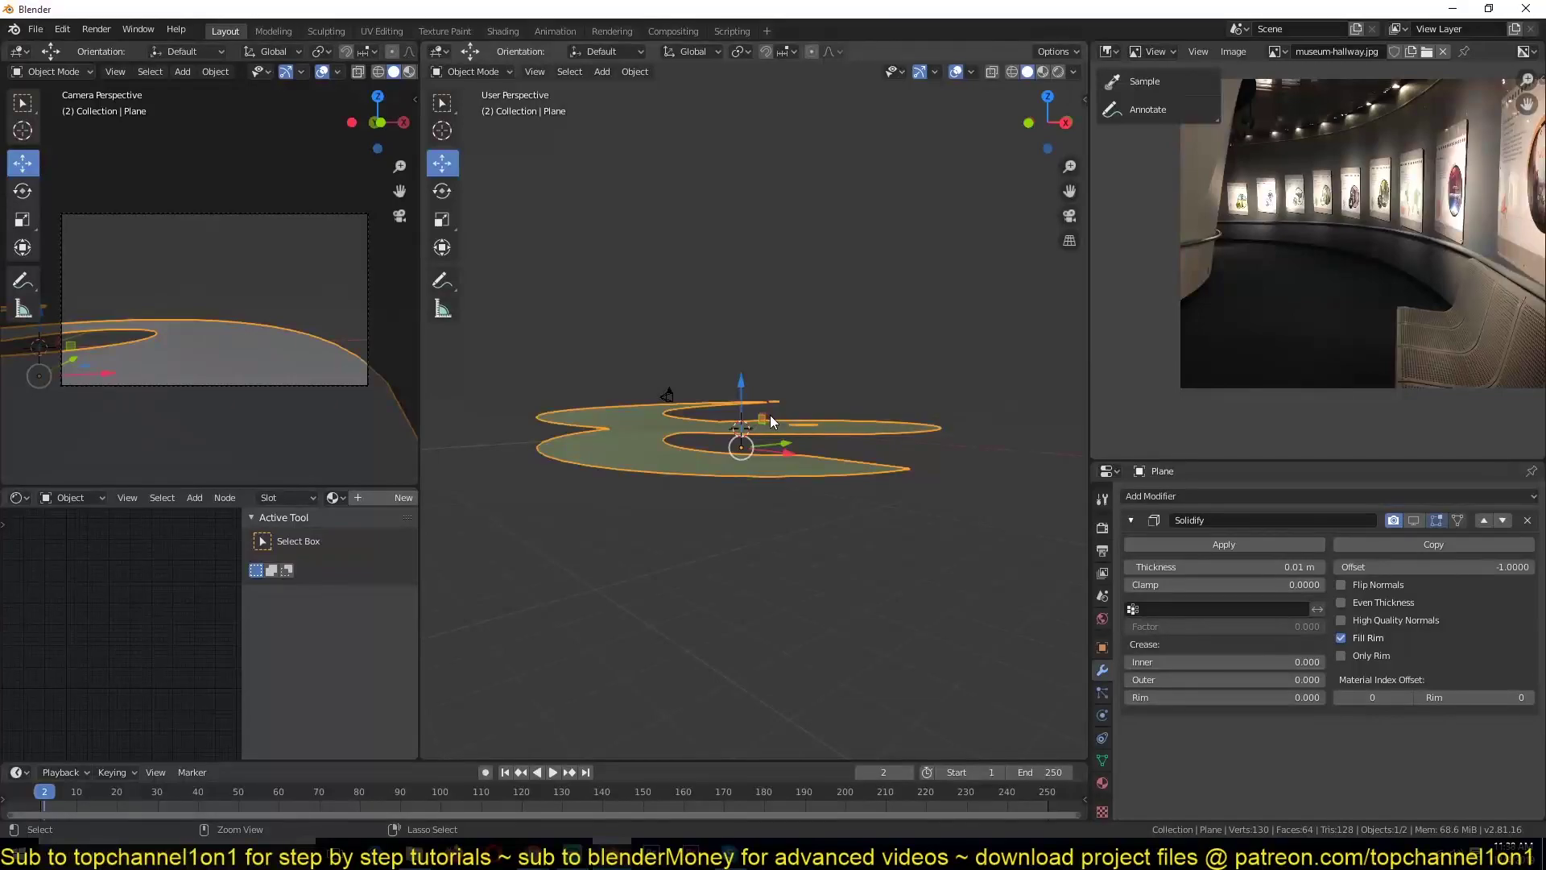
pyautogui.press('KP_7')
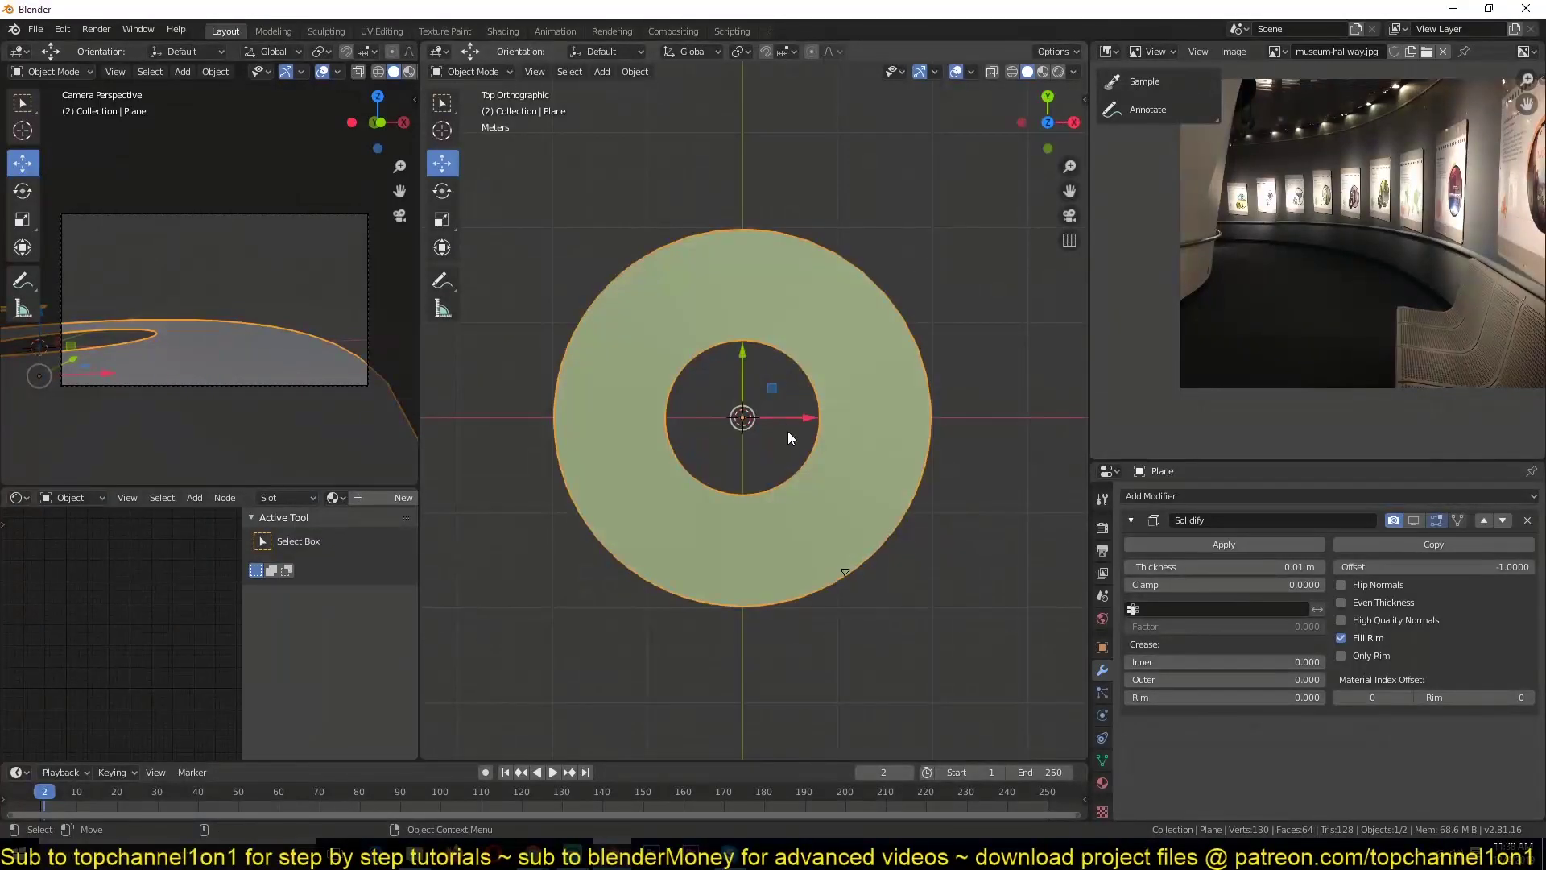
pyautogui.scroll(3, 786, 430)
pyautogui.press('Tab')
pyautogui.scroll(-2, 837, 431)
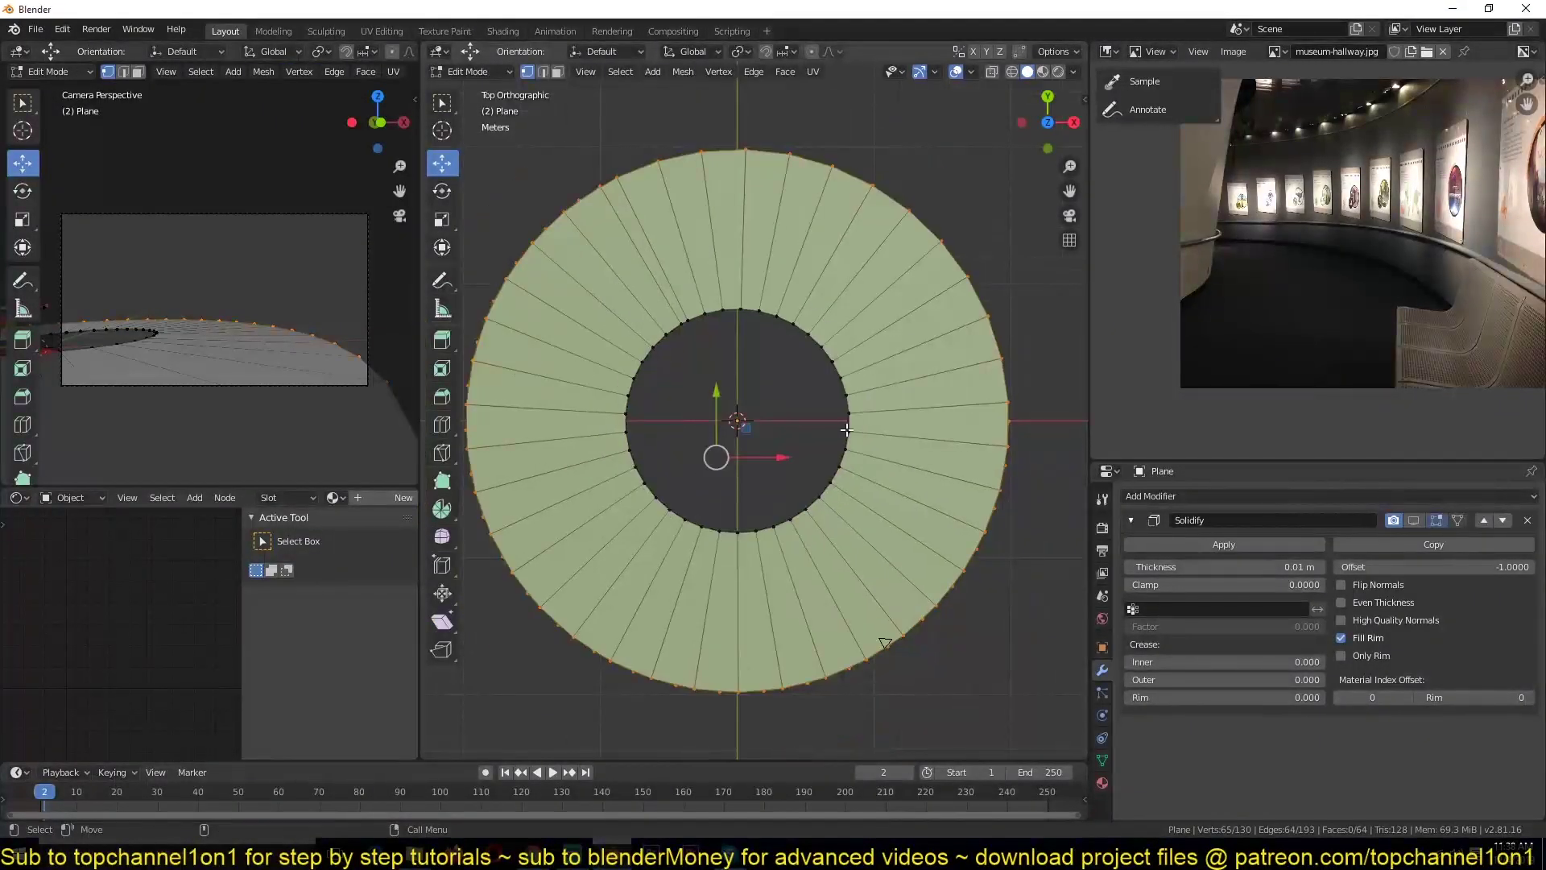
pyautogui.press('Tab')
# Stretch the spiral floor along Z to about 5 times its height.
pyautogui.moveTo(888, 435); pyautogui.dragTo(790, 244, button='middle')
pyautogui.press('s')
pyautogui.press('z')
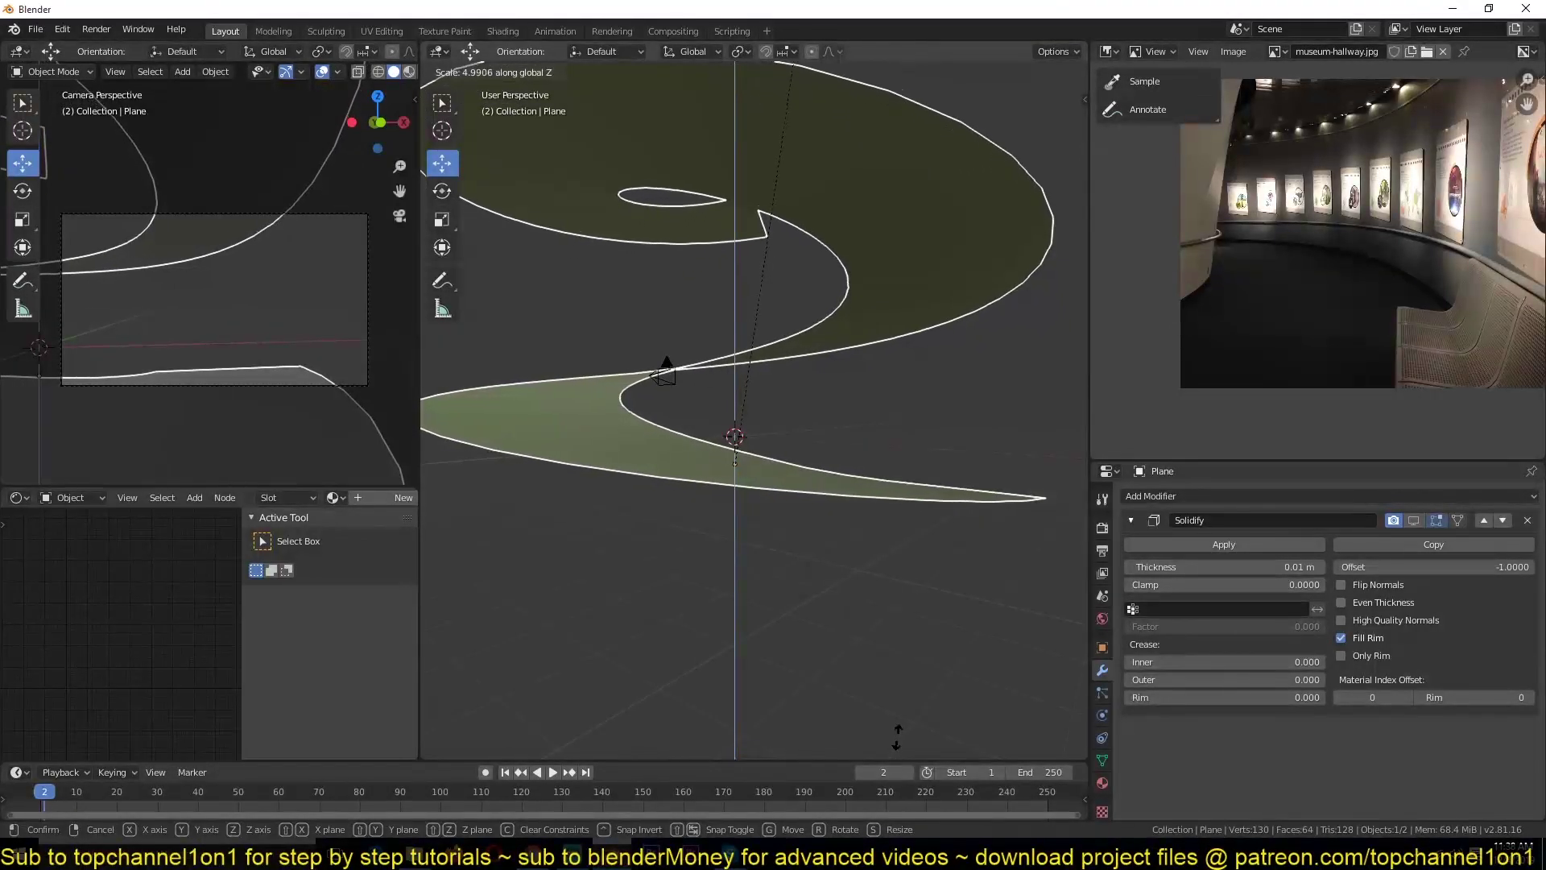
pyautogui.click(884, 557)
# Lower the spiral floor about 13.3 m along Z and scale its height by about 0.93 to fit the camera view.
pyautogui.press('g')
pyautogui.press('z')
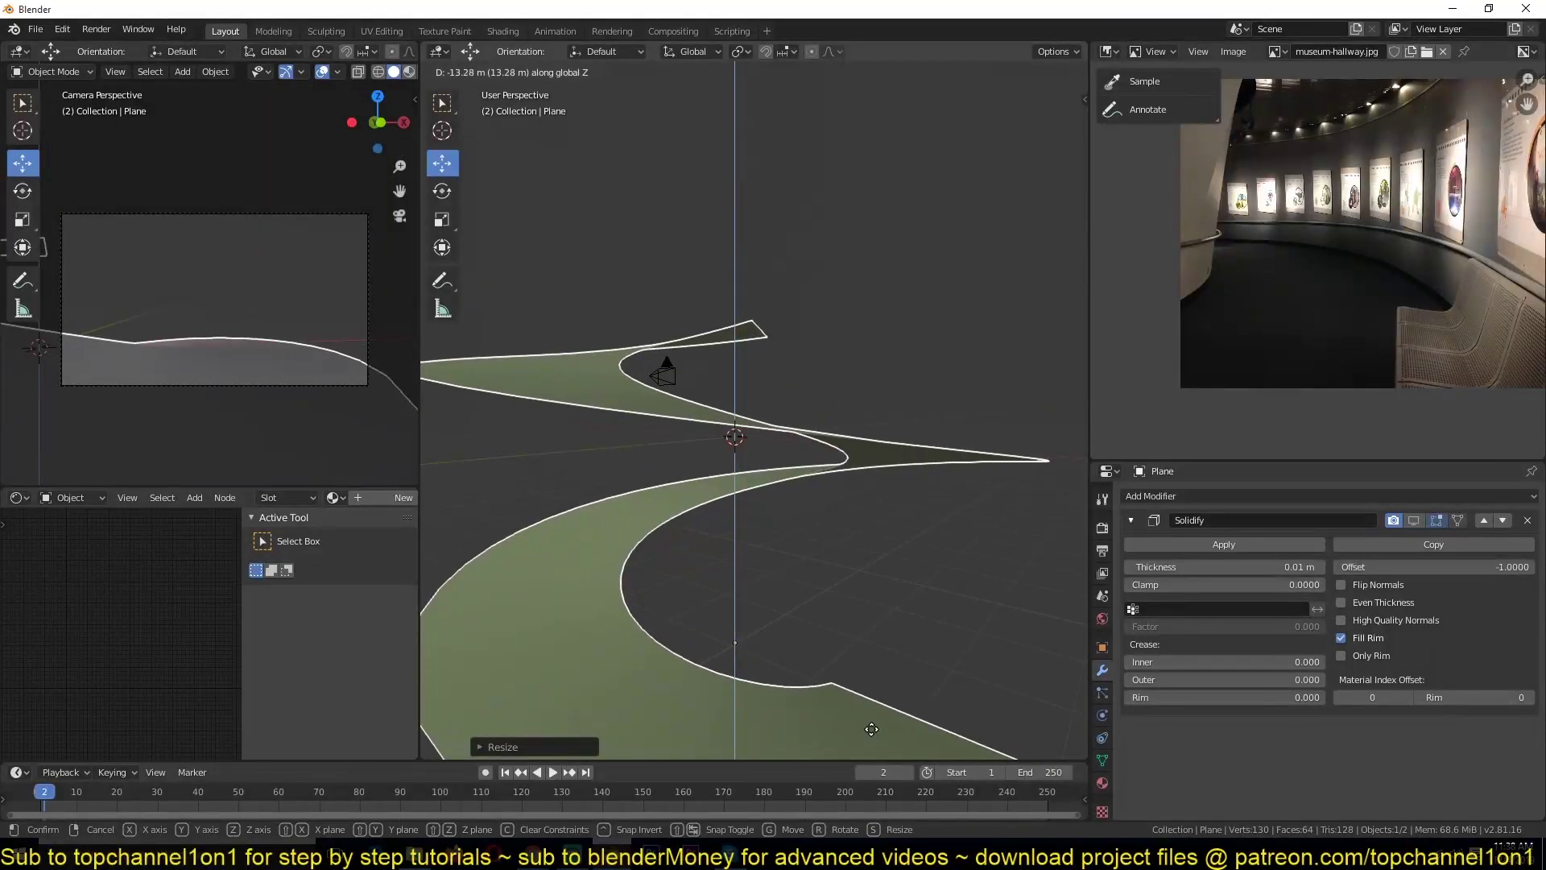
pyautogui.click(872, 728)
pyautogui.press('s')
pyautogui.press('z')
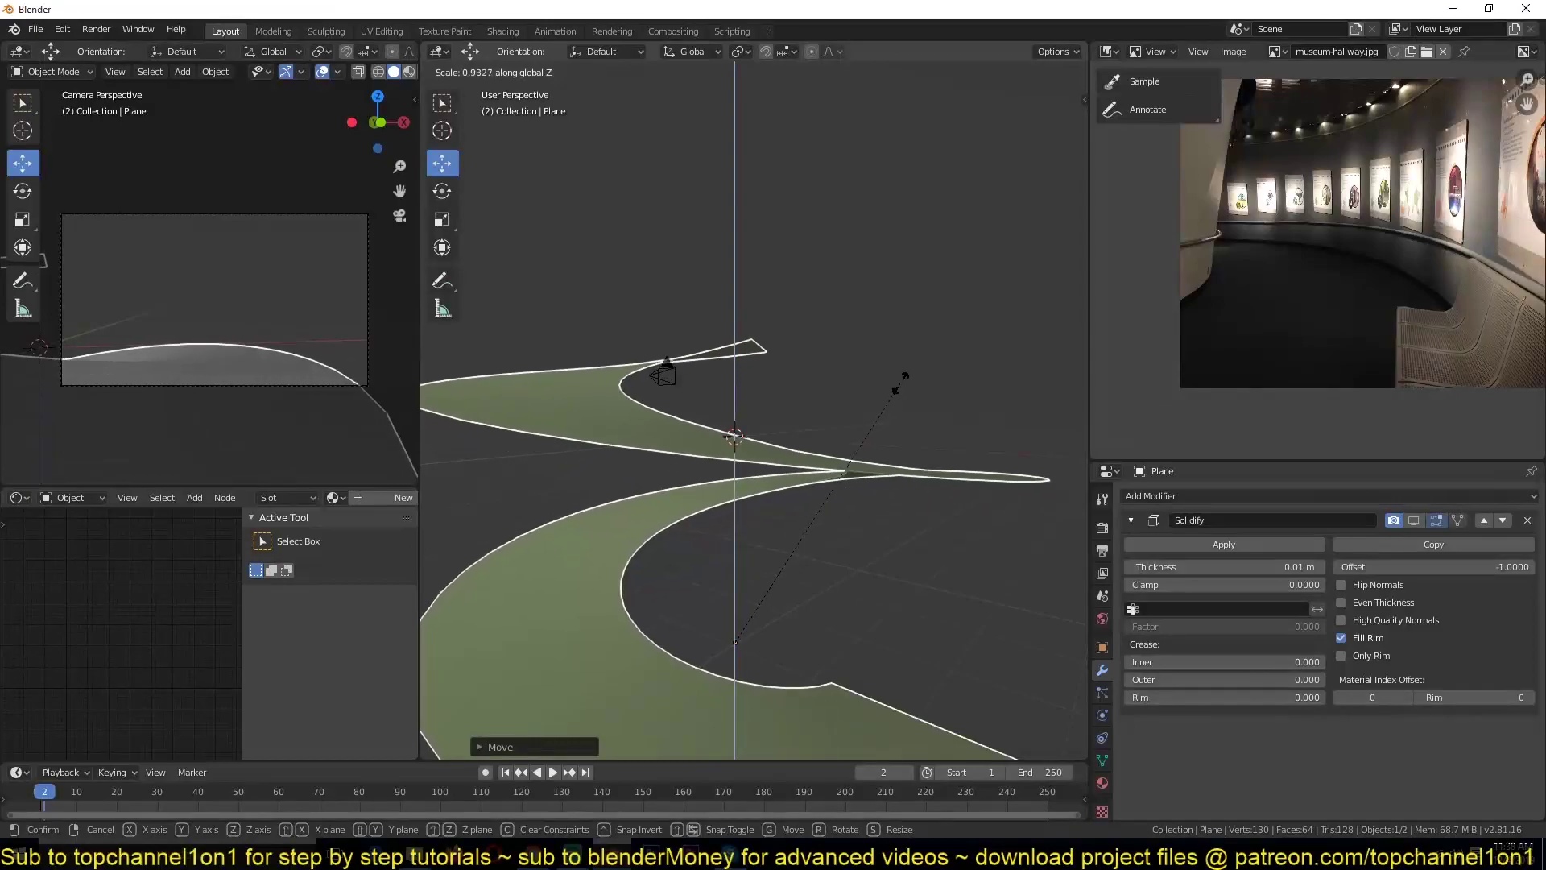
pyautogui.click(905, 378)
pyautogui.moveTo(907, 462); pyautogui.dragTo(1022, 432, button='middle')
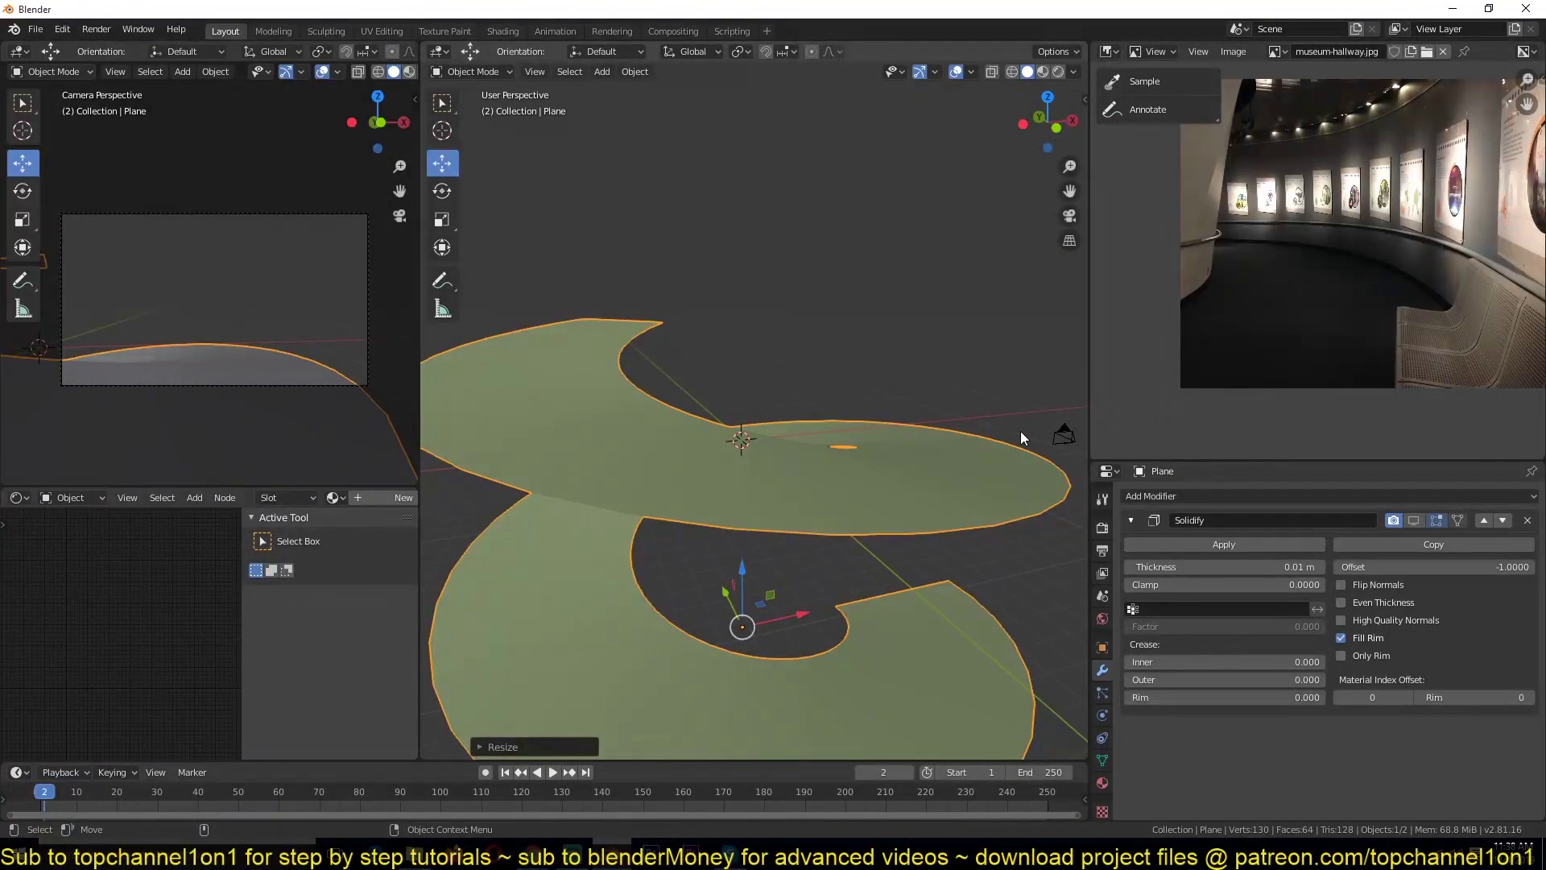
pyautogui.press('KP_7')
pyautogui.click(881, 640)
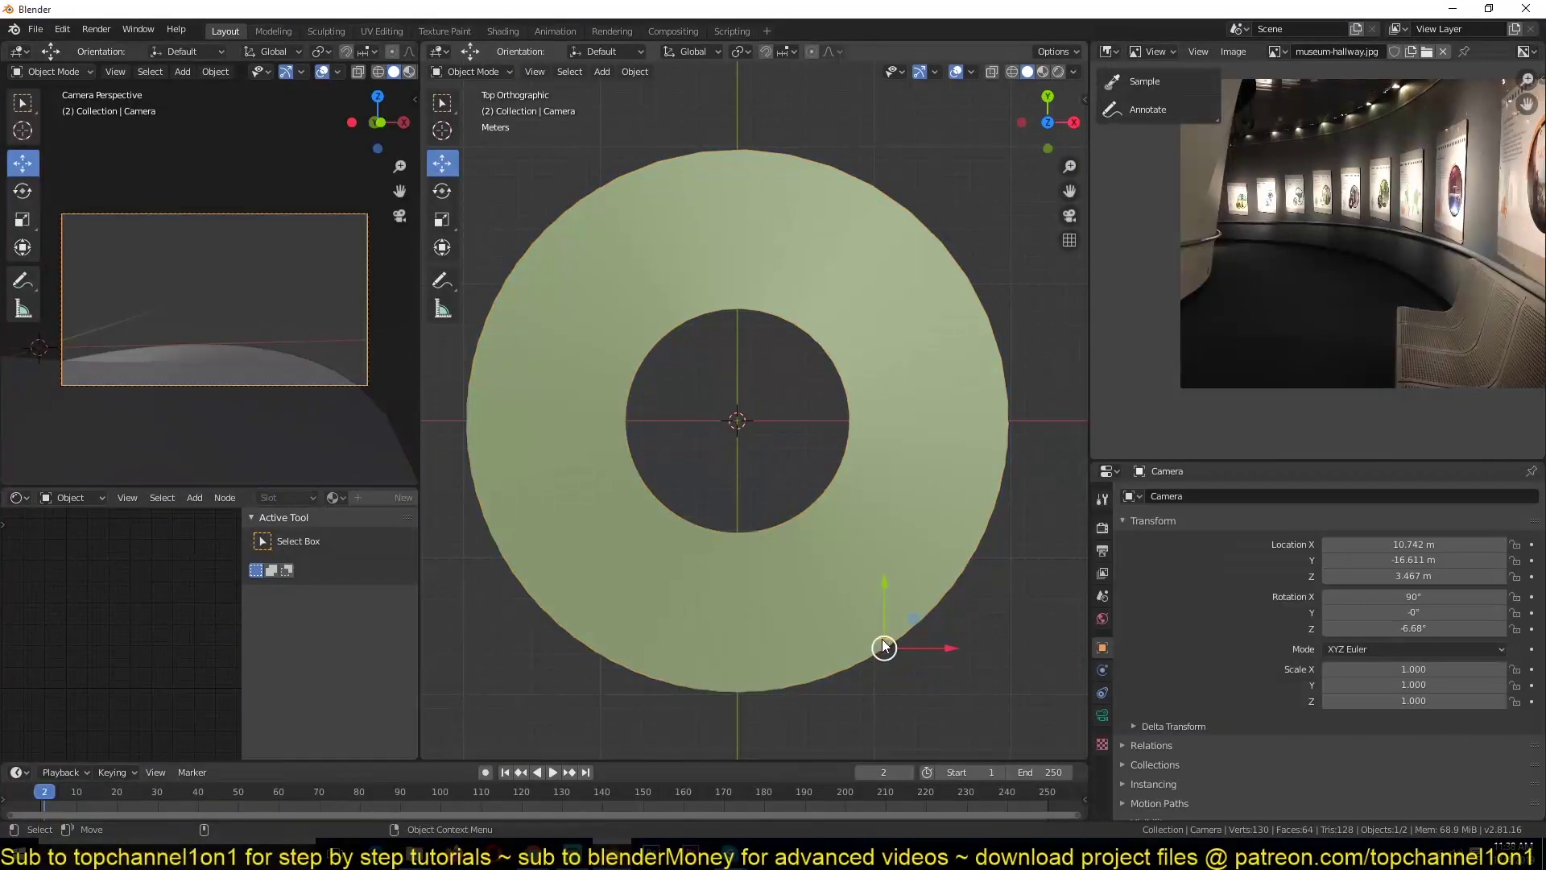
pyautogui.moveTo(881, 641); pyautogui.dragTo(877, 639)
# Duplicate the spiral floor's inner edge loop in place and separate it into its own object.
pyautogui.click(926, 572)
pyautogui.moveTo(915, 558); pyautogui.dragTo(784, 513, button='middle')
pyautogui.press('Tab')
pyautogui.hotkey('shift', 'd')
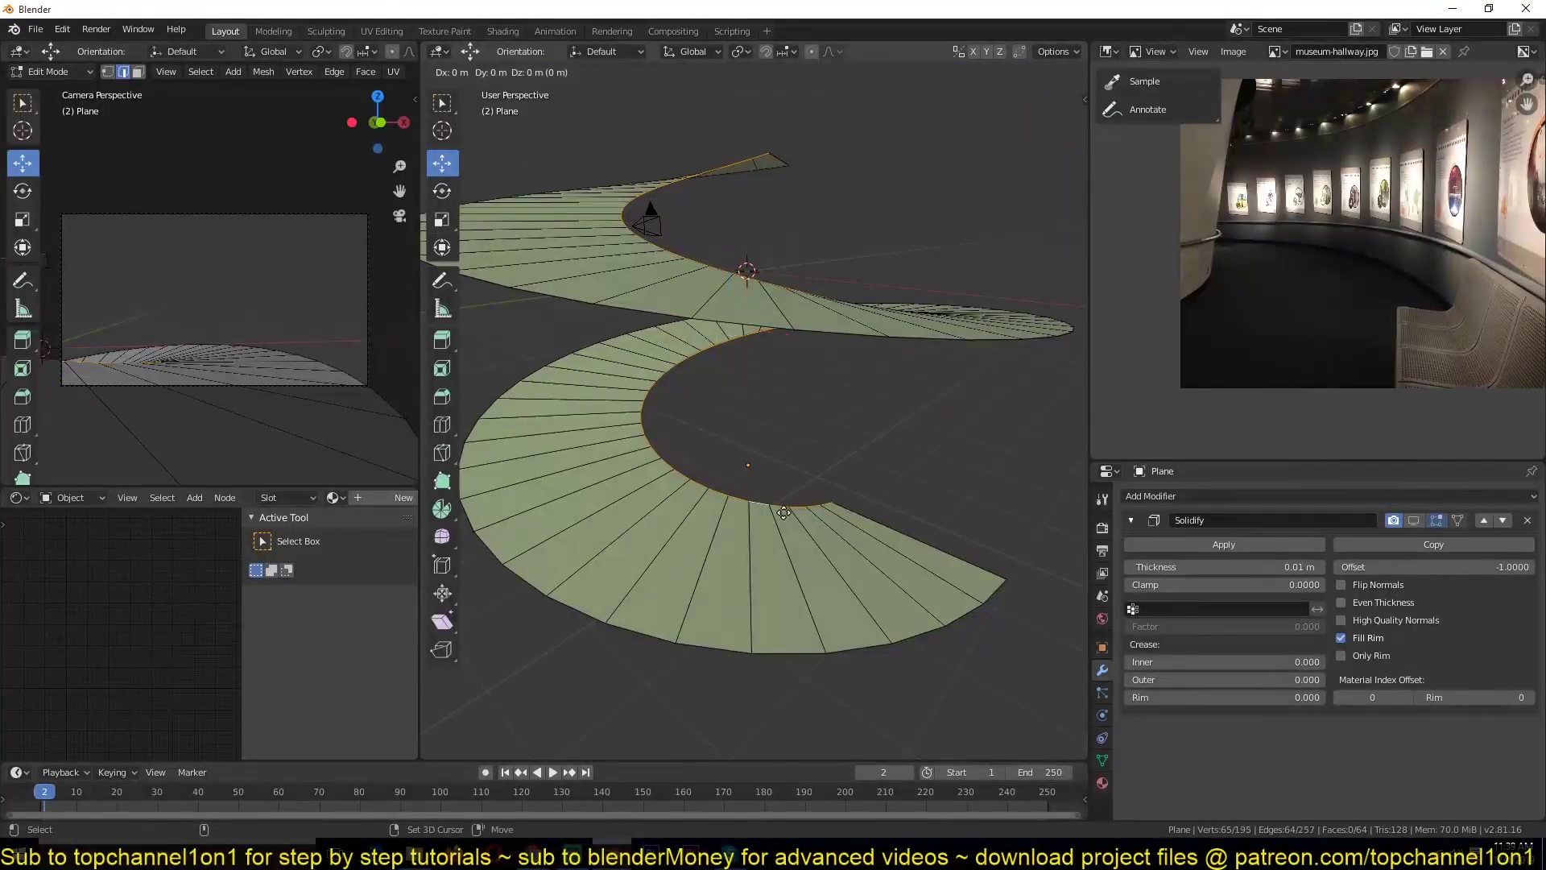
pyautogui.press('Escape')
pyautogui.press('p')
pyautogui.click(784, 512)
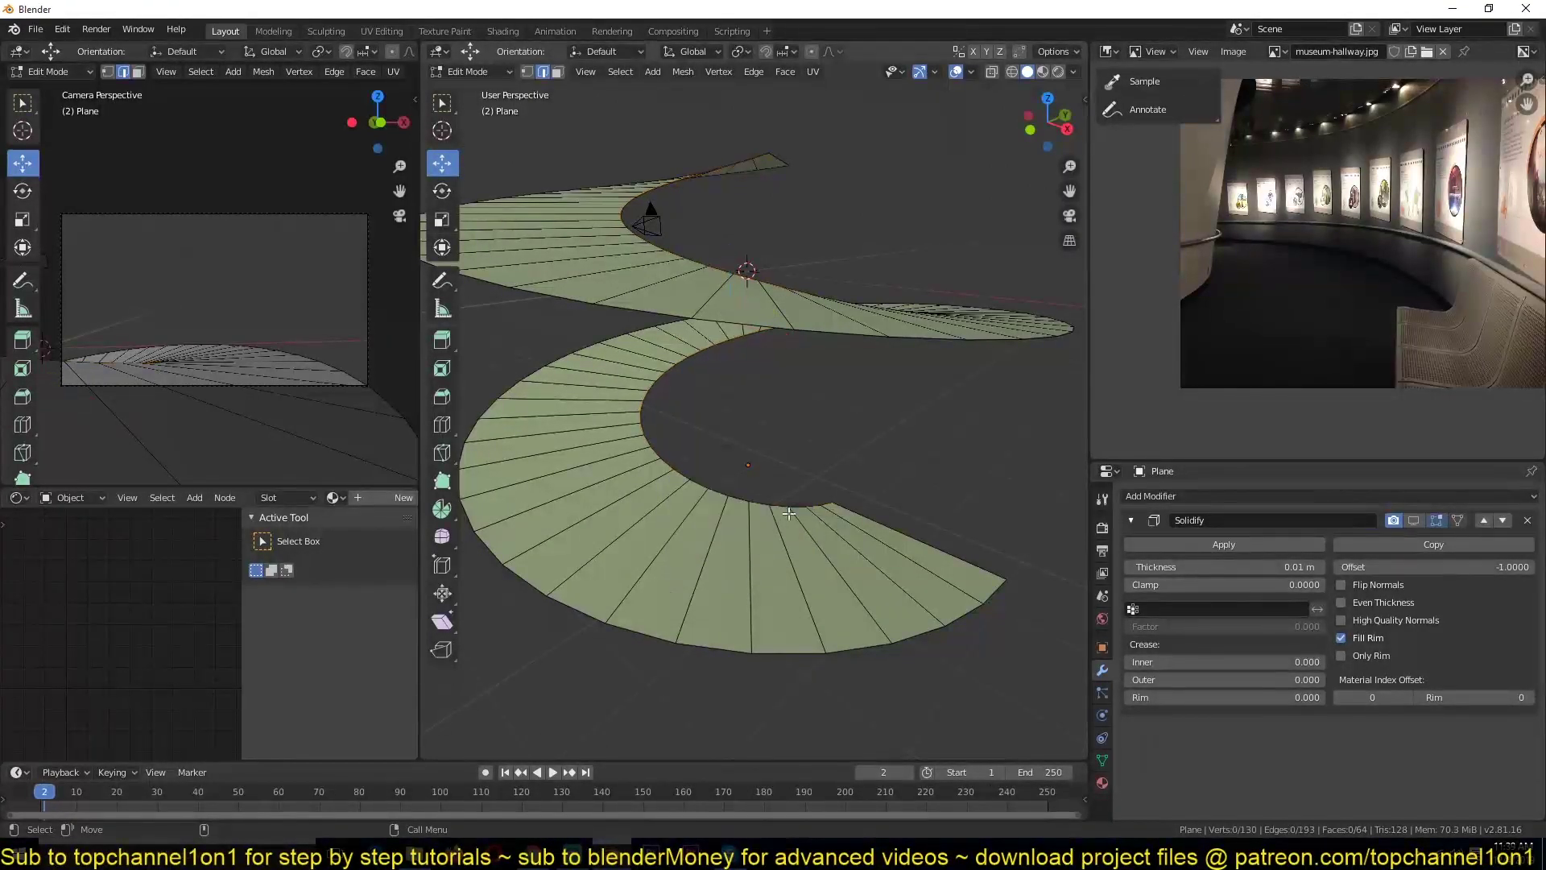
# Isolate the separated inner edge and extrude all of it about 14.2 m upward along Z to form the inner wall.
pyautogui.press('Tab')
pyautogui.click(818, 498)
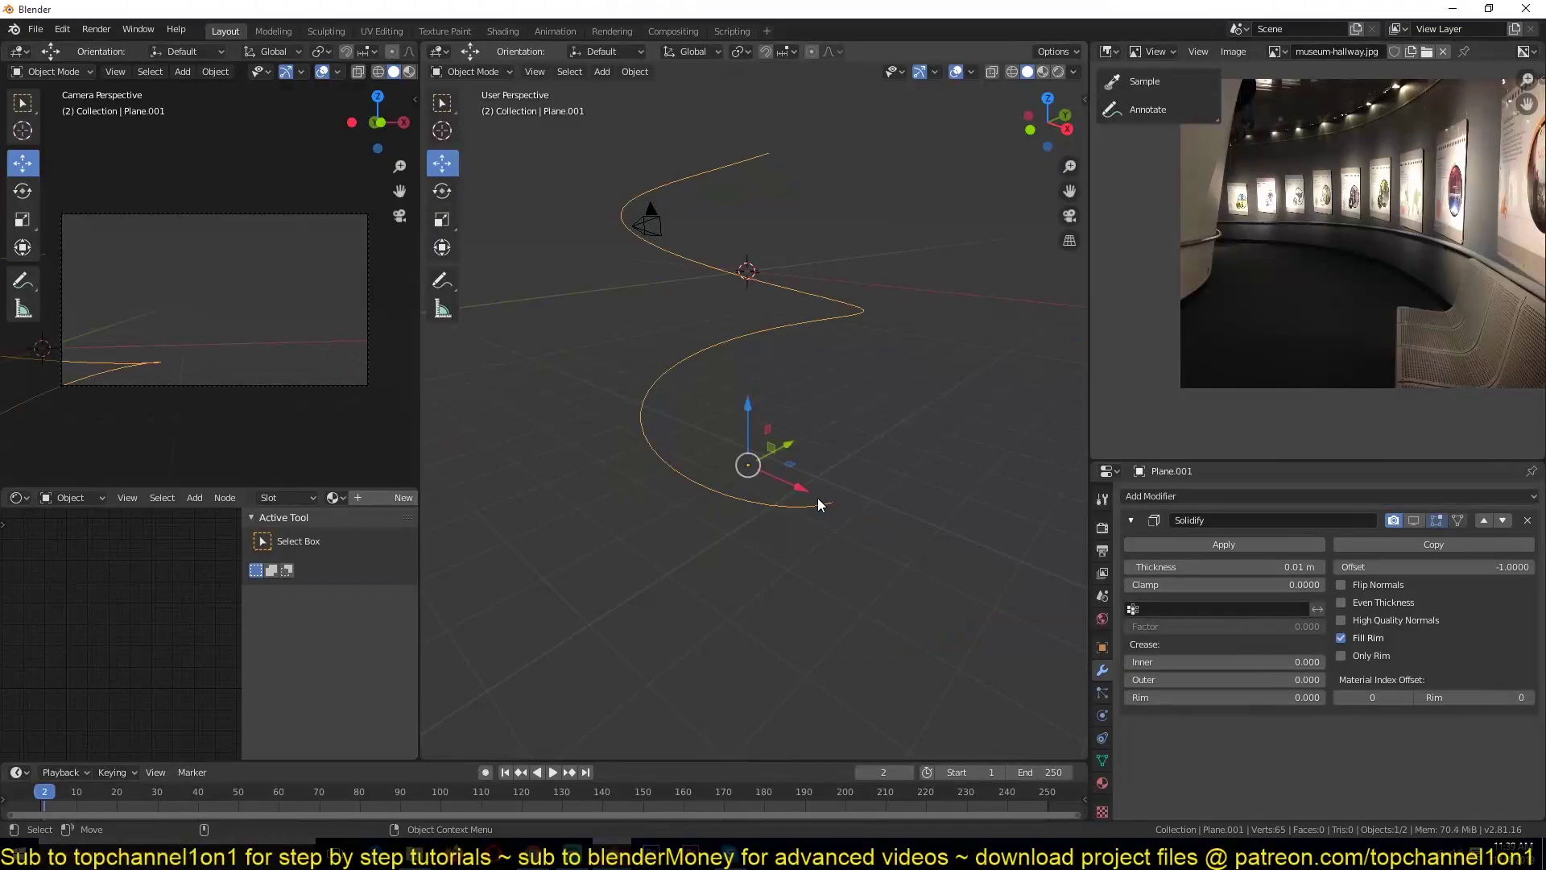
pyautogui.press('Tab')
pyautogui.press('a')
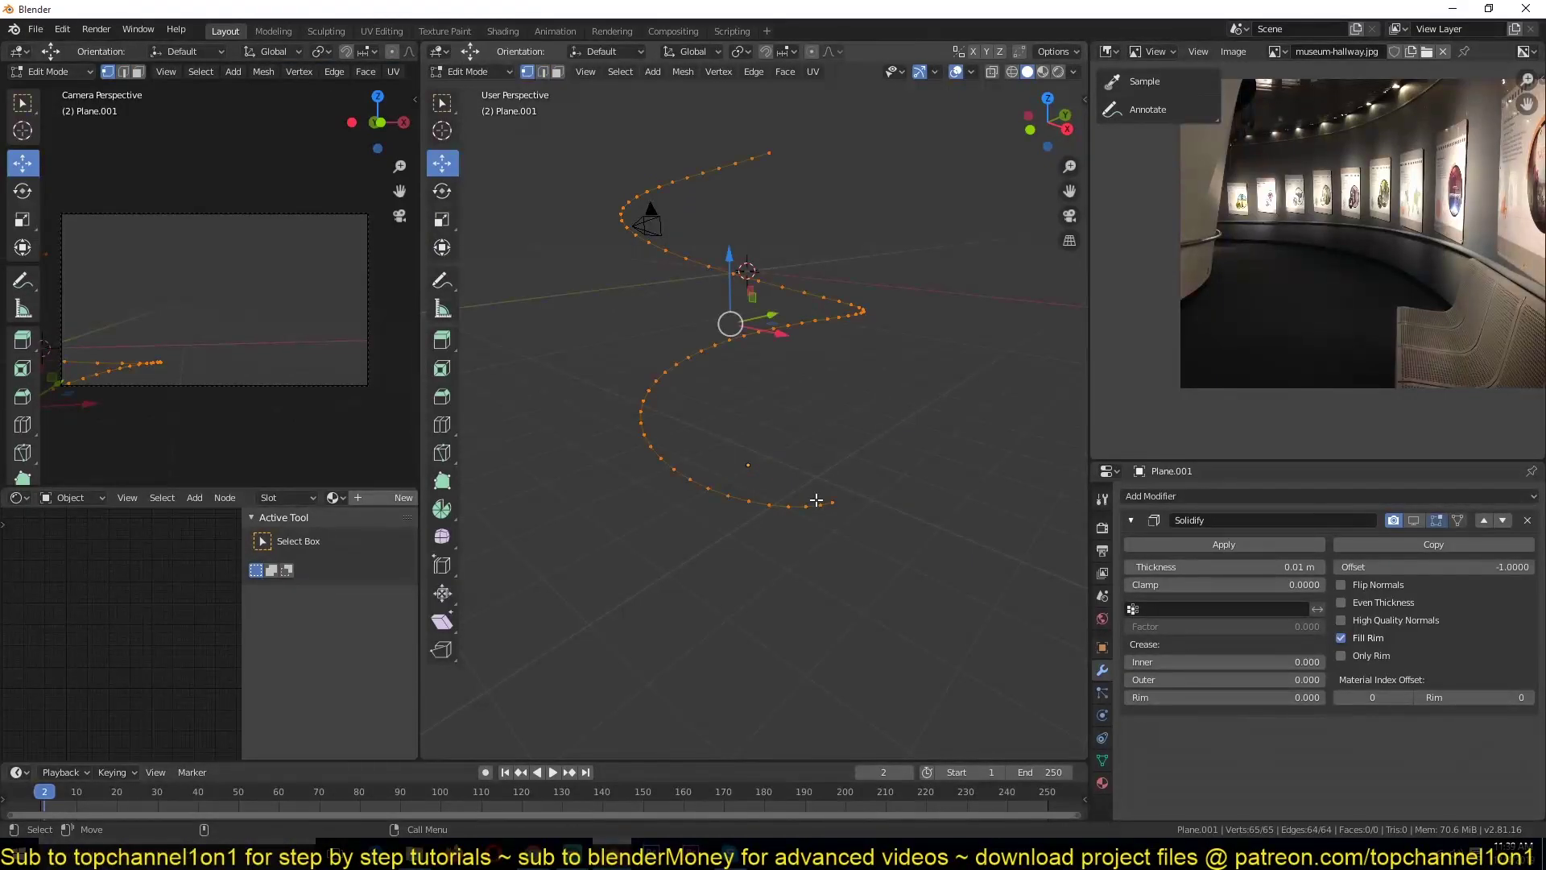
pyautogui.press('KP_1')
pyautogui.press('e')
pyautogui.press('z')
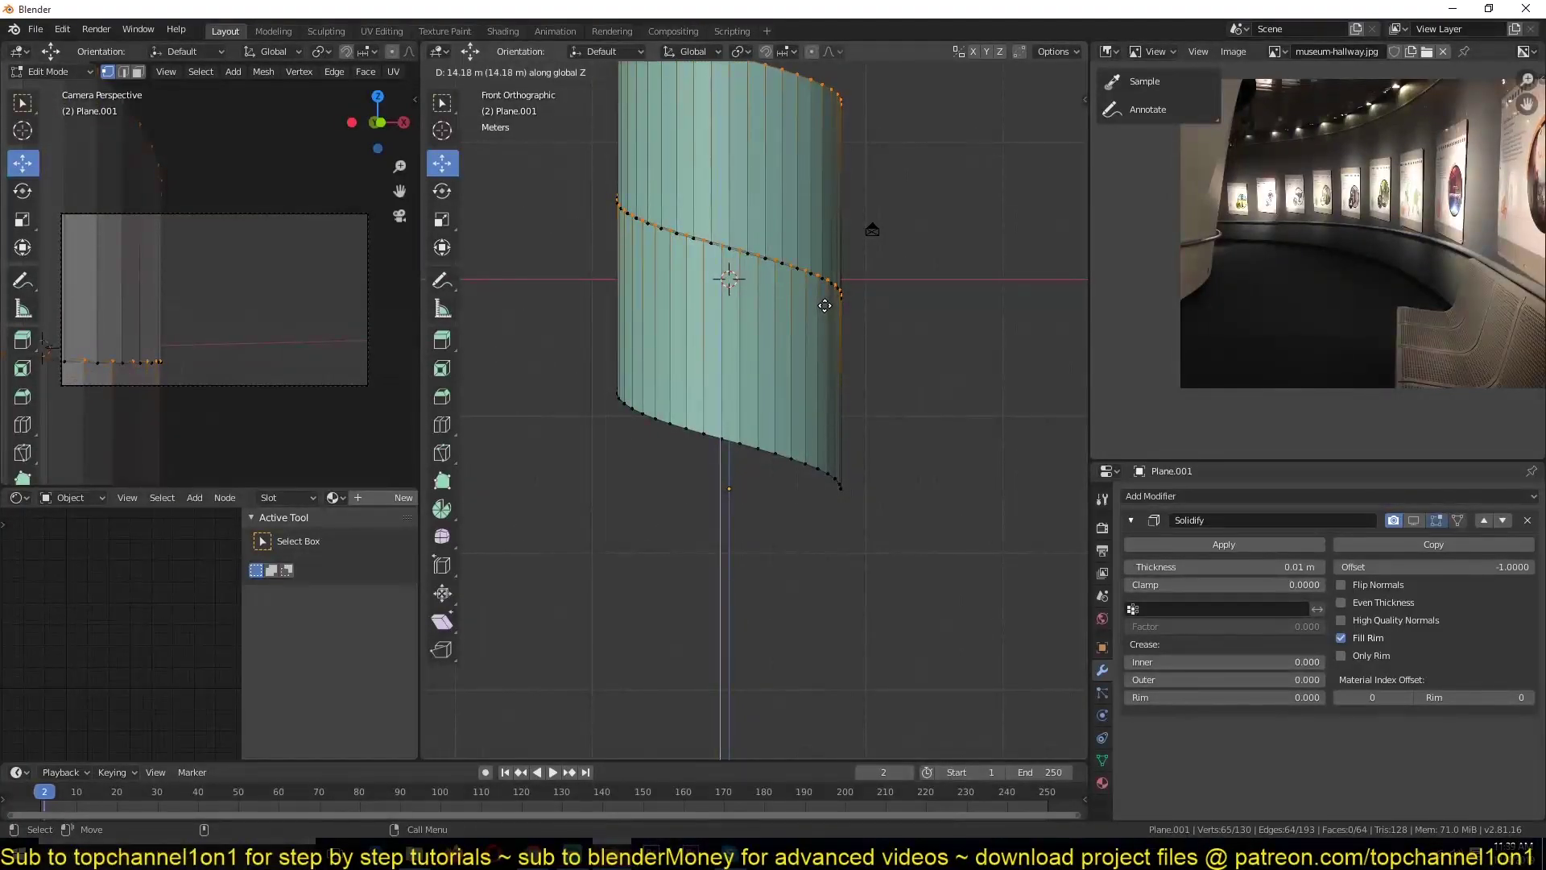
pyautogui.click(825, 308)
# Nudge the inner wall's extruded edge slightly up along Z so it lines up with the base of the next spiral turn.
pyautogui.scroll(-3, 828, 345)
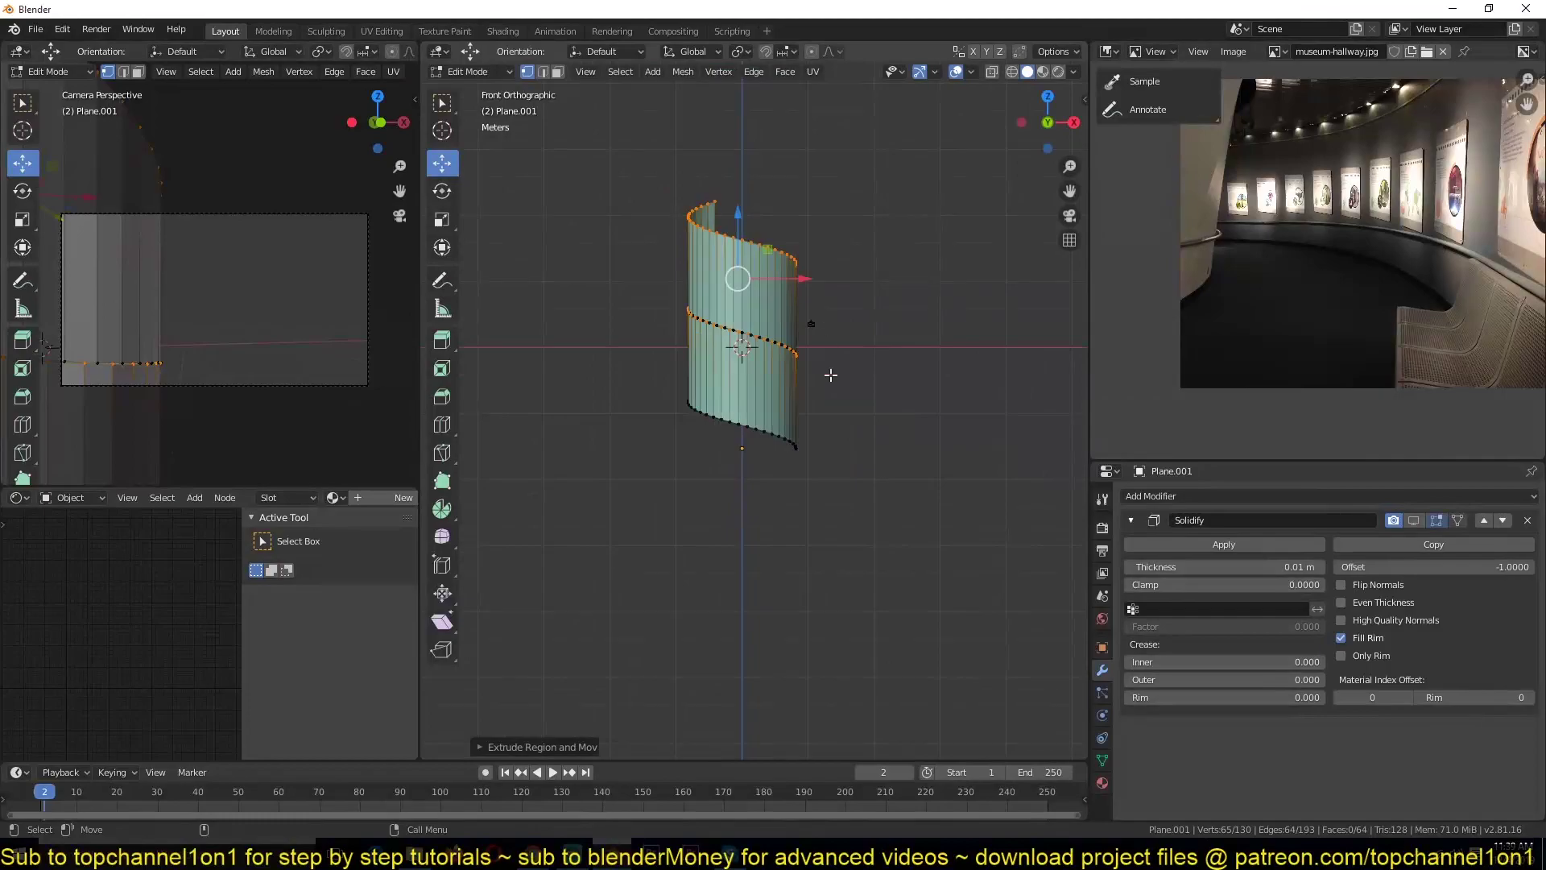
pyautogui.scroll(2, 787, 535)
pyautogui.scroll(5, 860, 488)
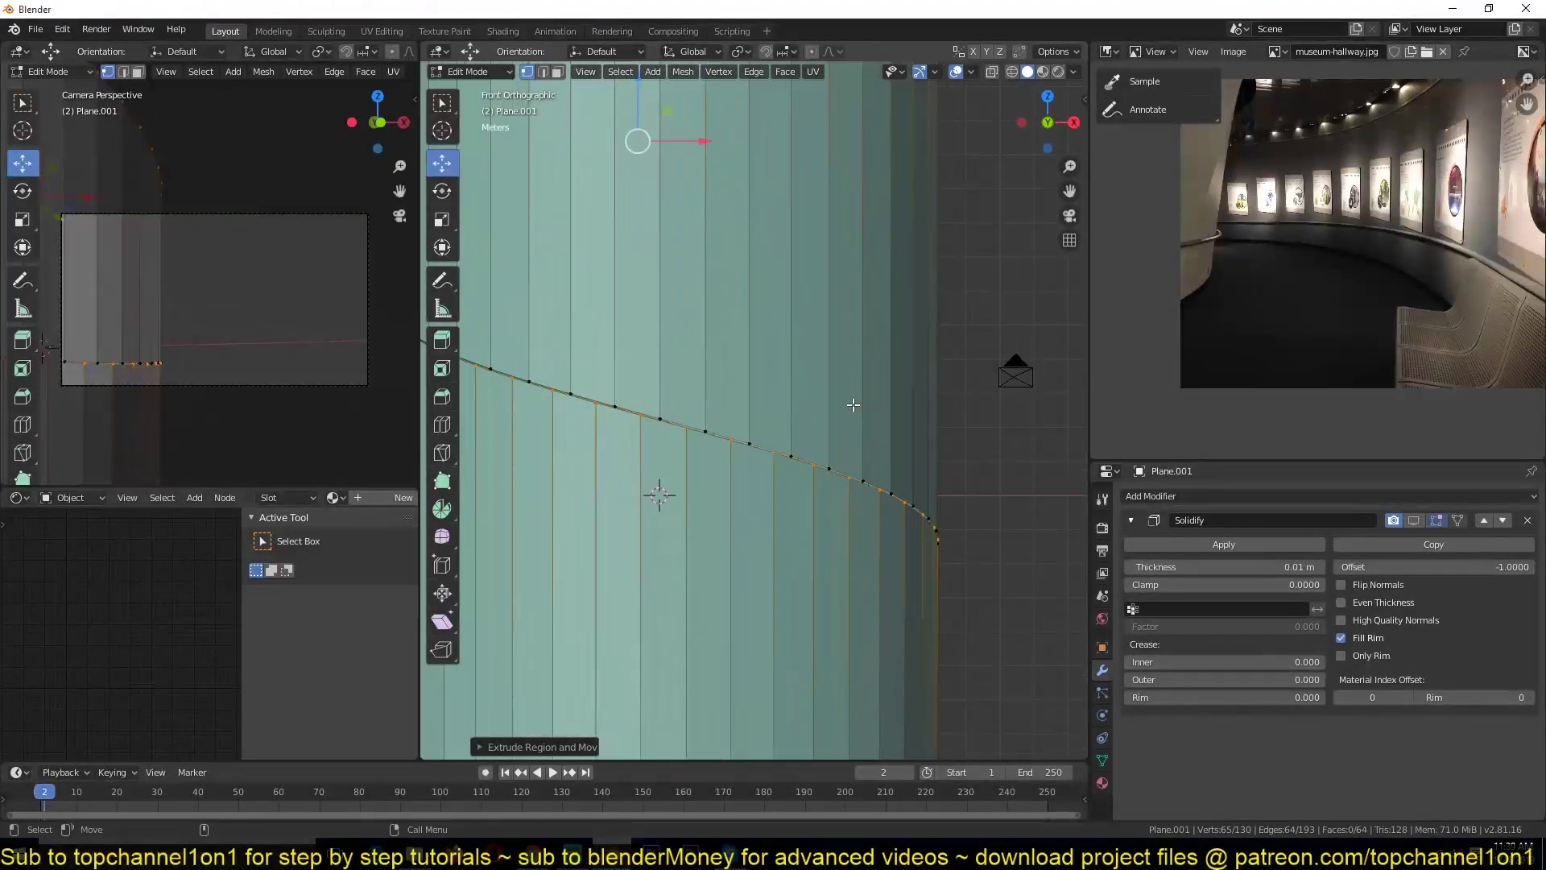
pyautogui.moveTo(855, 437); pyautogui.dragTo(798, 540, button='middle')
pyautogui.scroll(2, 752, 535)
pyautogui.scroll(7, 798, 539)
pyautogui.press('z')
pyautogui.keyDown('shift'); pyautogui.moveTo(561, 496); pyautogui.dragTo(625, 403, button='middle'); pyautogui.keyUp('shift')
pyautogui.scroll(4, 613, 431)
pyautogui.press('z')
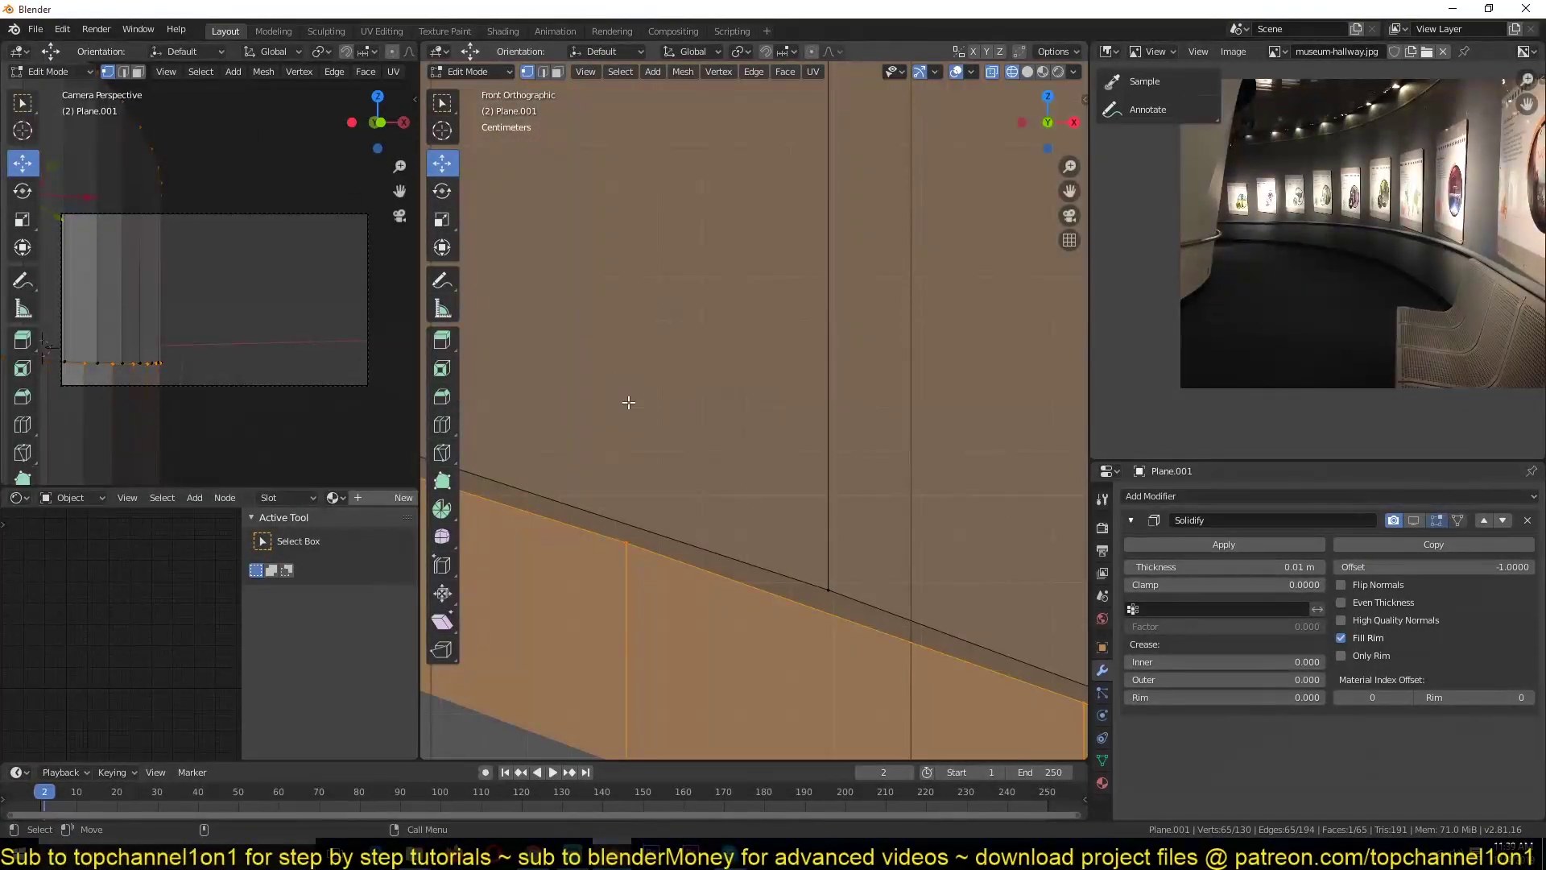
pyautogui.hotkey('ctrl', 'z')
pyautogui.press('g')
pyautogui.press('z')
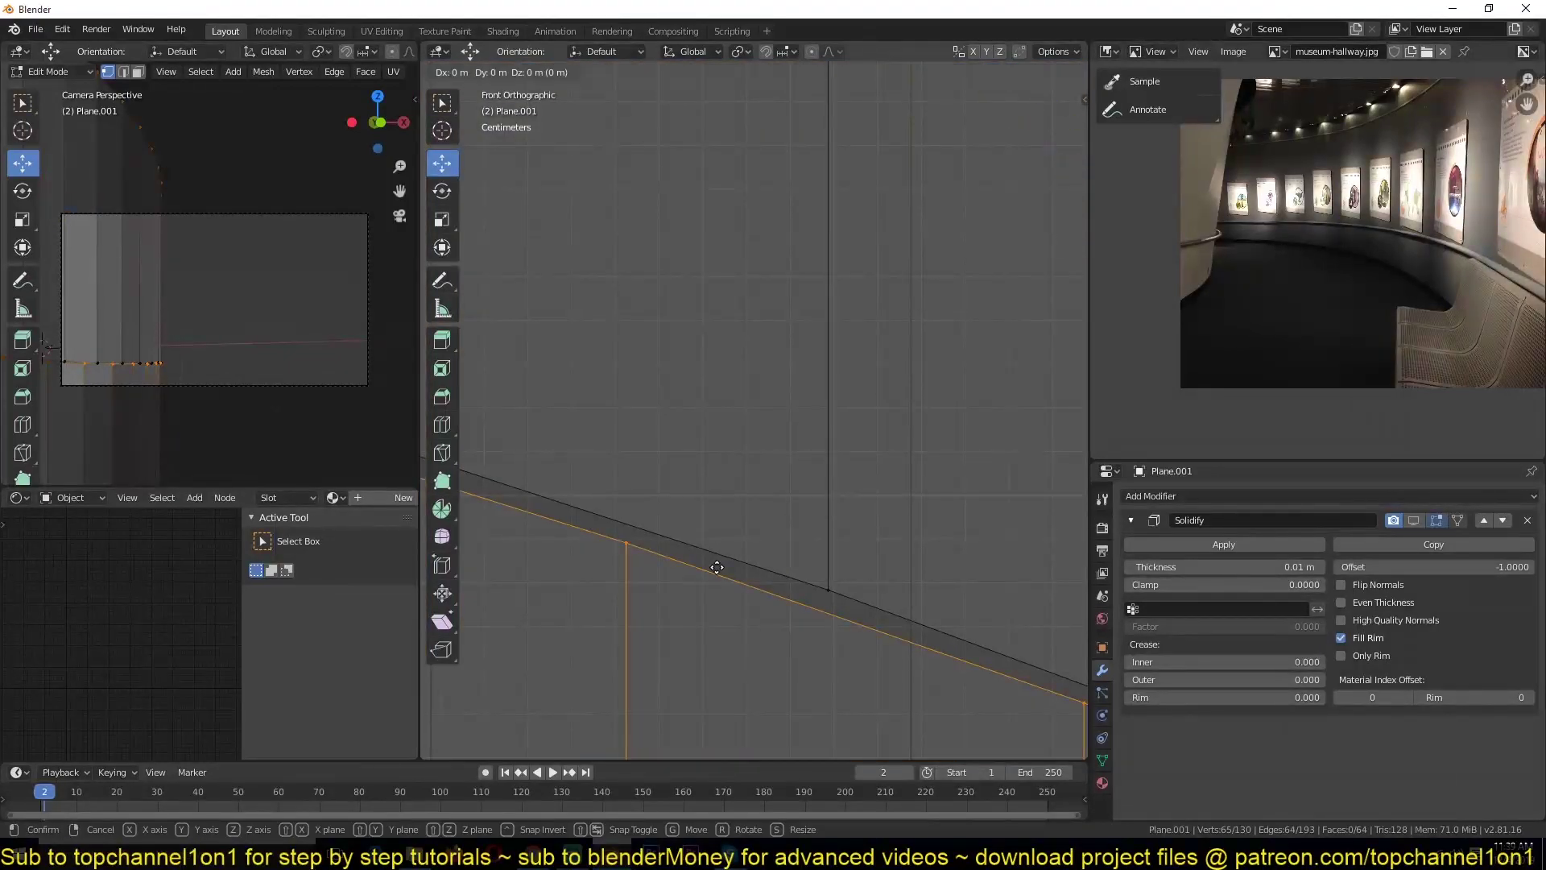
pyautogui.click(725, 548)
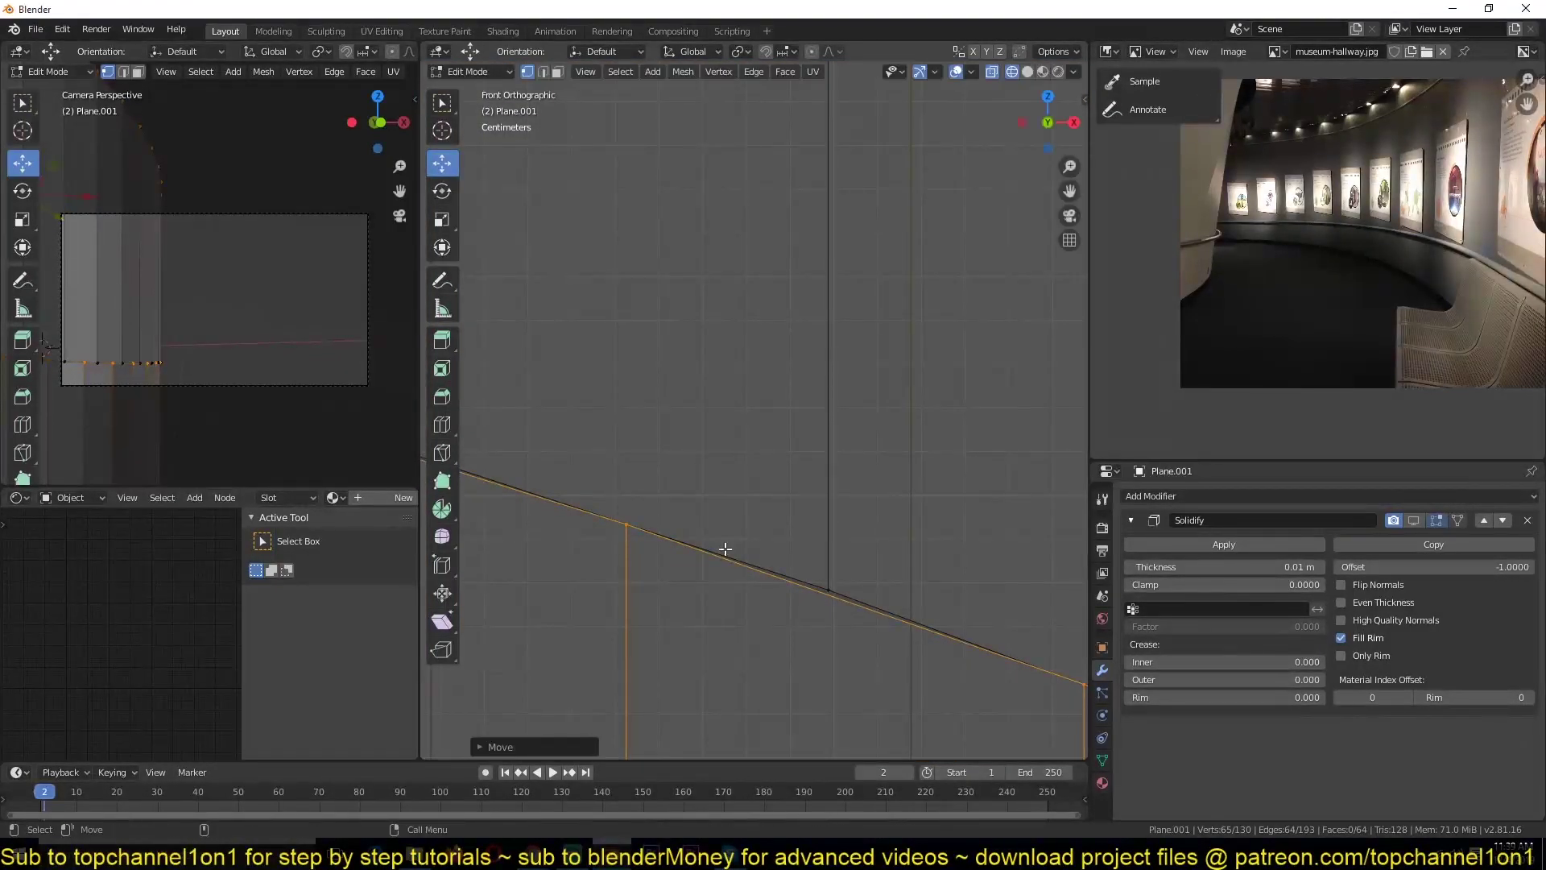
# Return to Object Mode and shade the inner wall smooth.
pyautogui.press('Tab')
pyautogui.press('KP_0')
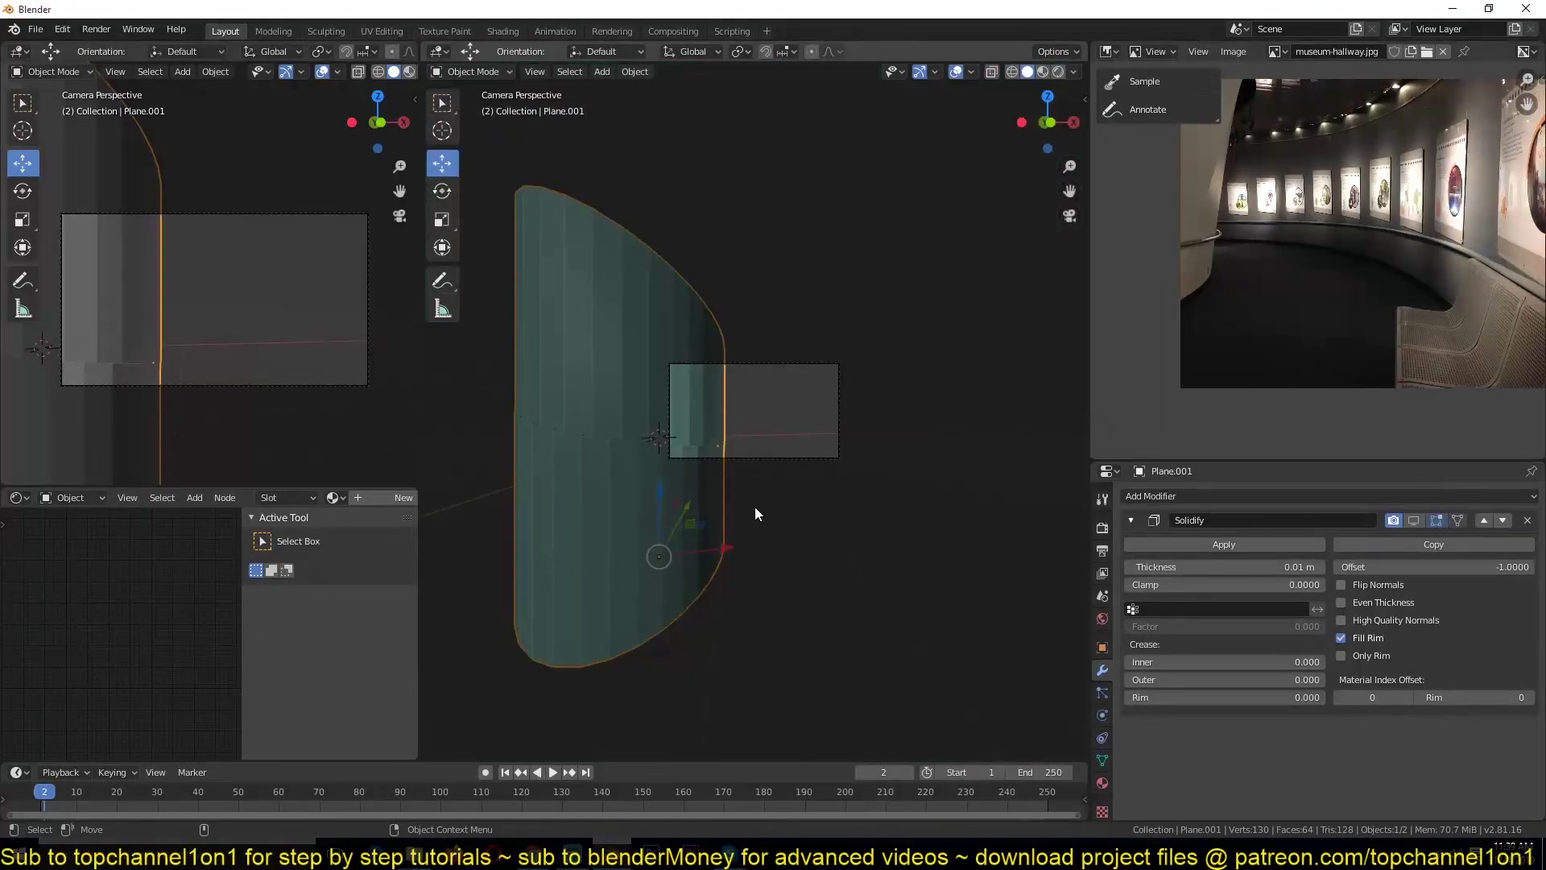
pyautogui.rightClick(725, 431)
pyautogui.click(721, 425)
pyautogui.moveTo(719, 428)
pyautogui.mouseDown(button='middle')
pyautogui.moveTo(704, 532)
pyautogui.moveTo(641, 557)
pyautogui.moveTo(631, 657)
pyautogui.moveTo(689, 713)
pyautogui.moveTo(729, 553)
pyautogui.moveTo(809, 621)
pyautogui.moveTo(880, 572)
pyautogui.moveTo(860, 494)
pyautogui.mouseUp(button='middle')
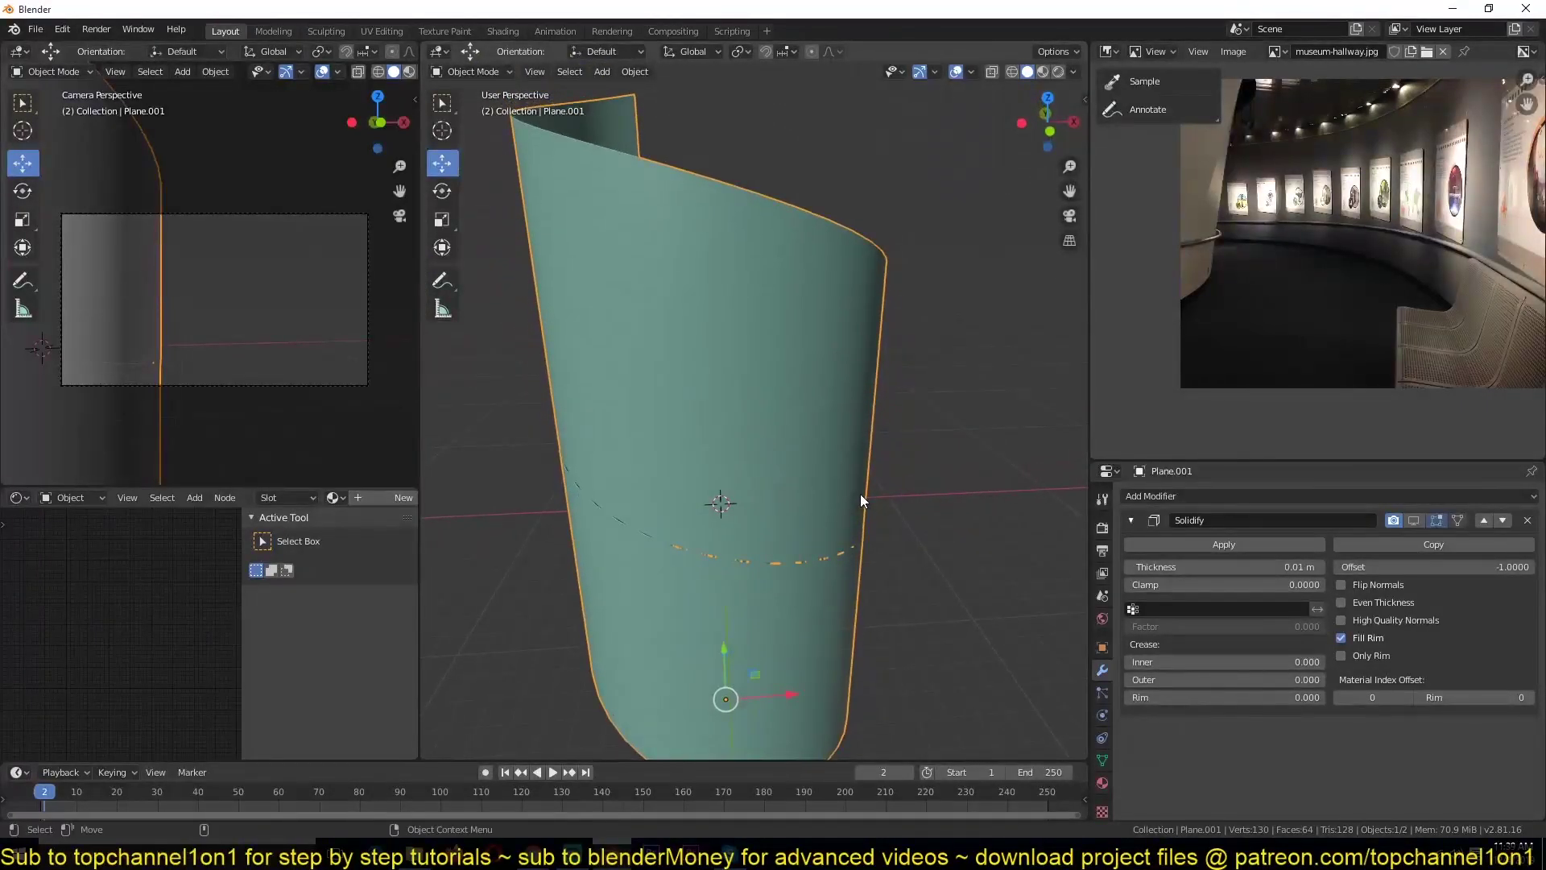
# Unhide the spiral floor around the inner wall and clear the selection.
pyautogui.press('KP_1')
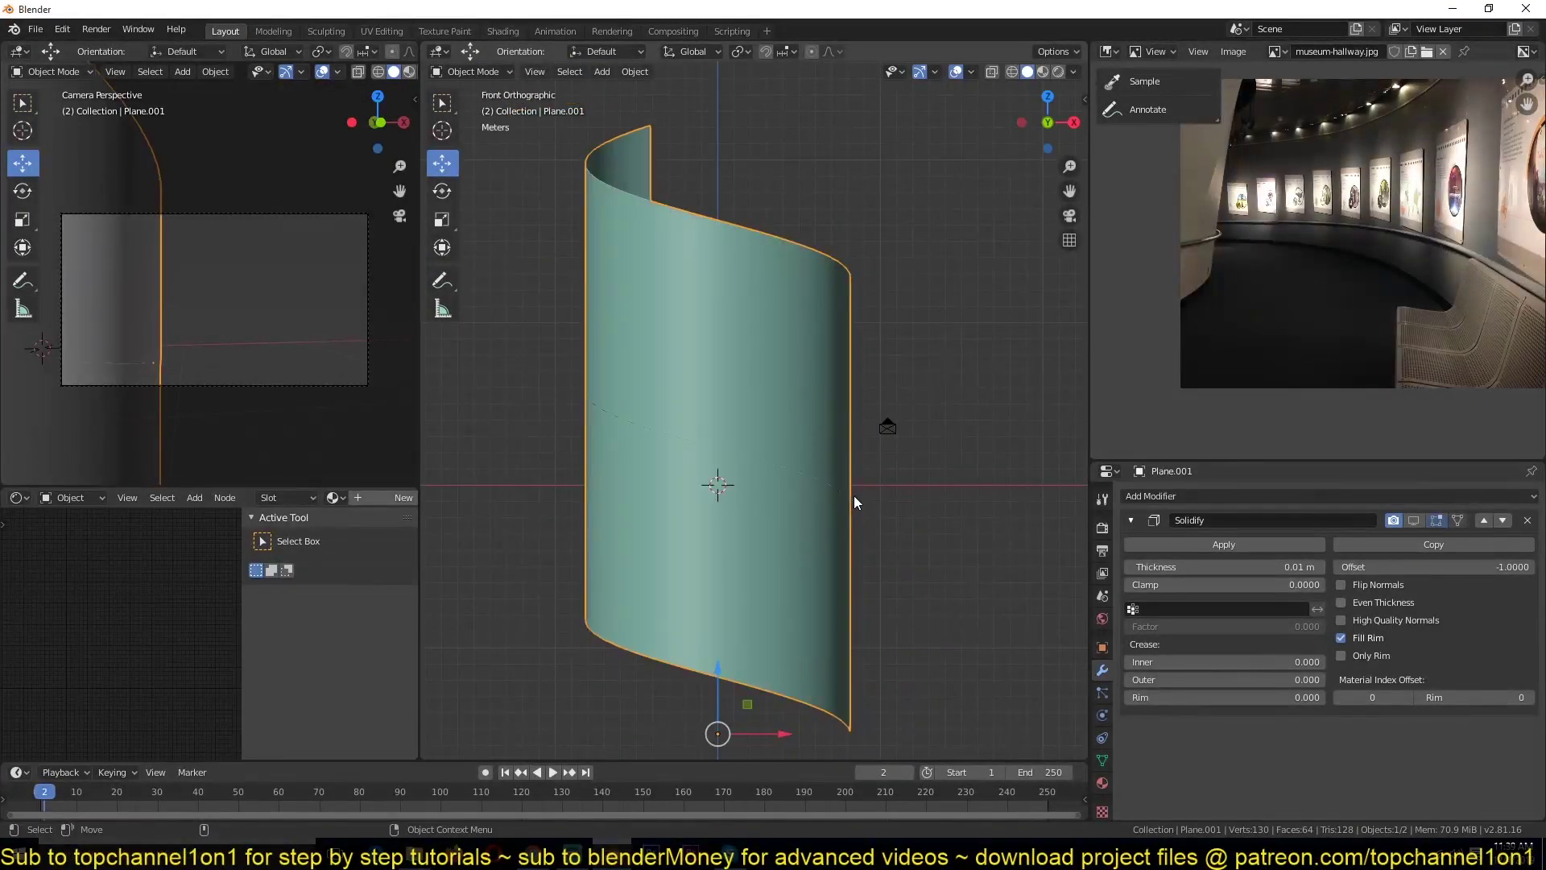
pyautogui.moveTo(854, 495); pyautogui.dragTo(914, 544, button='middle')
pyautogui.press('Tab')
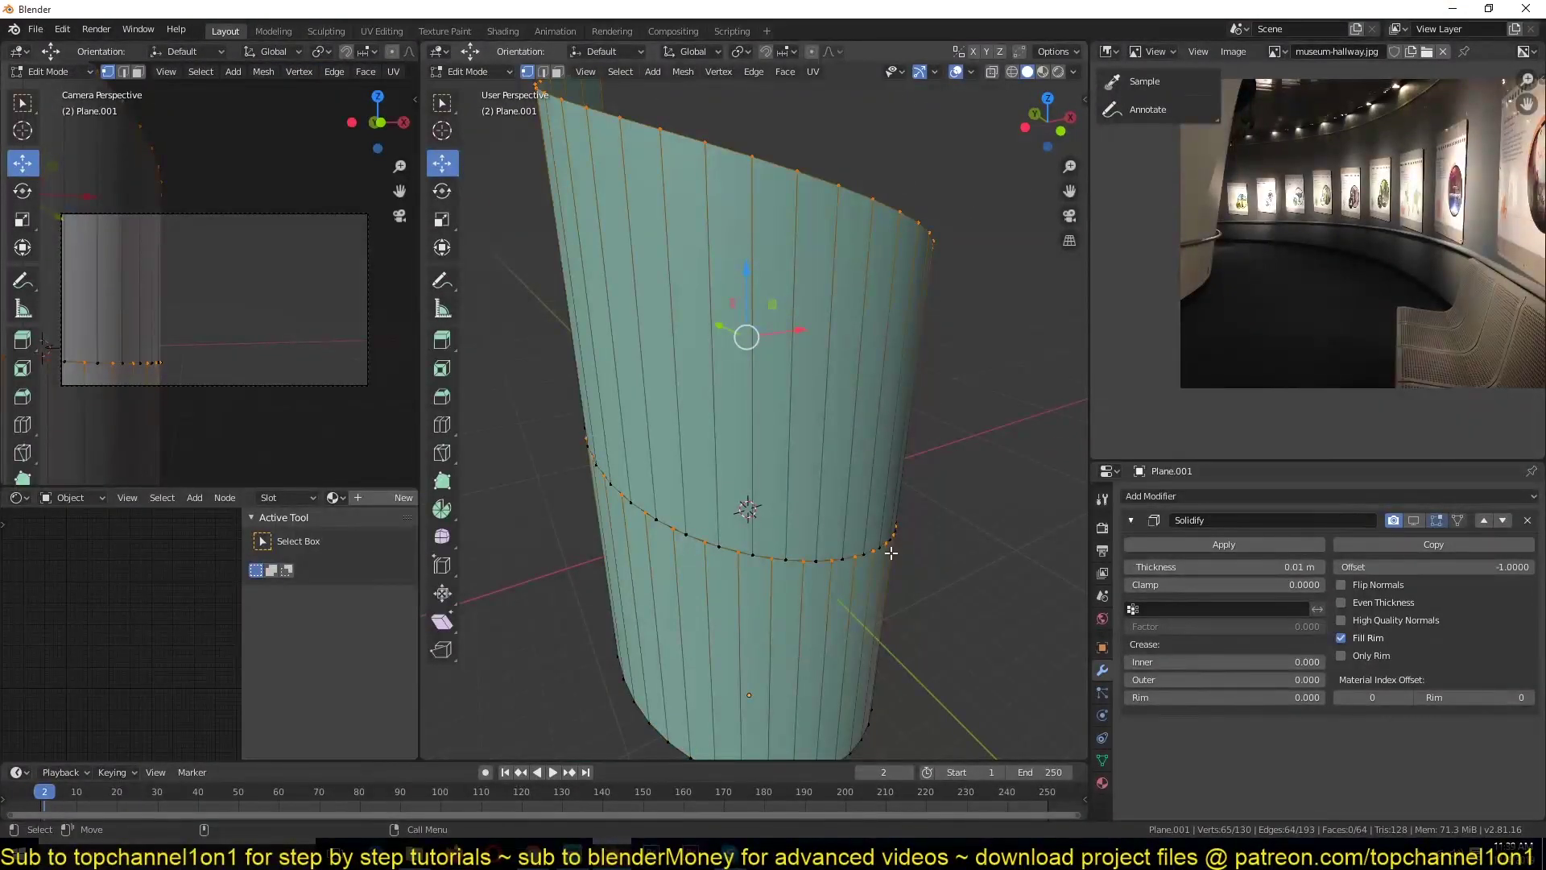
pyautogui.press('Tab')
pyautogui.hotkey('alt', 'a')
pyautogui.hotkey('alt', 'h')
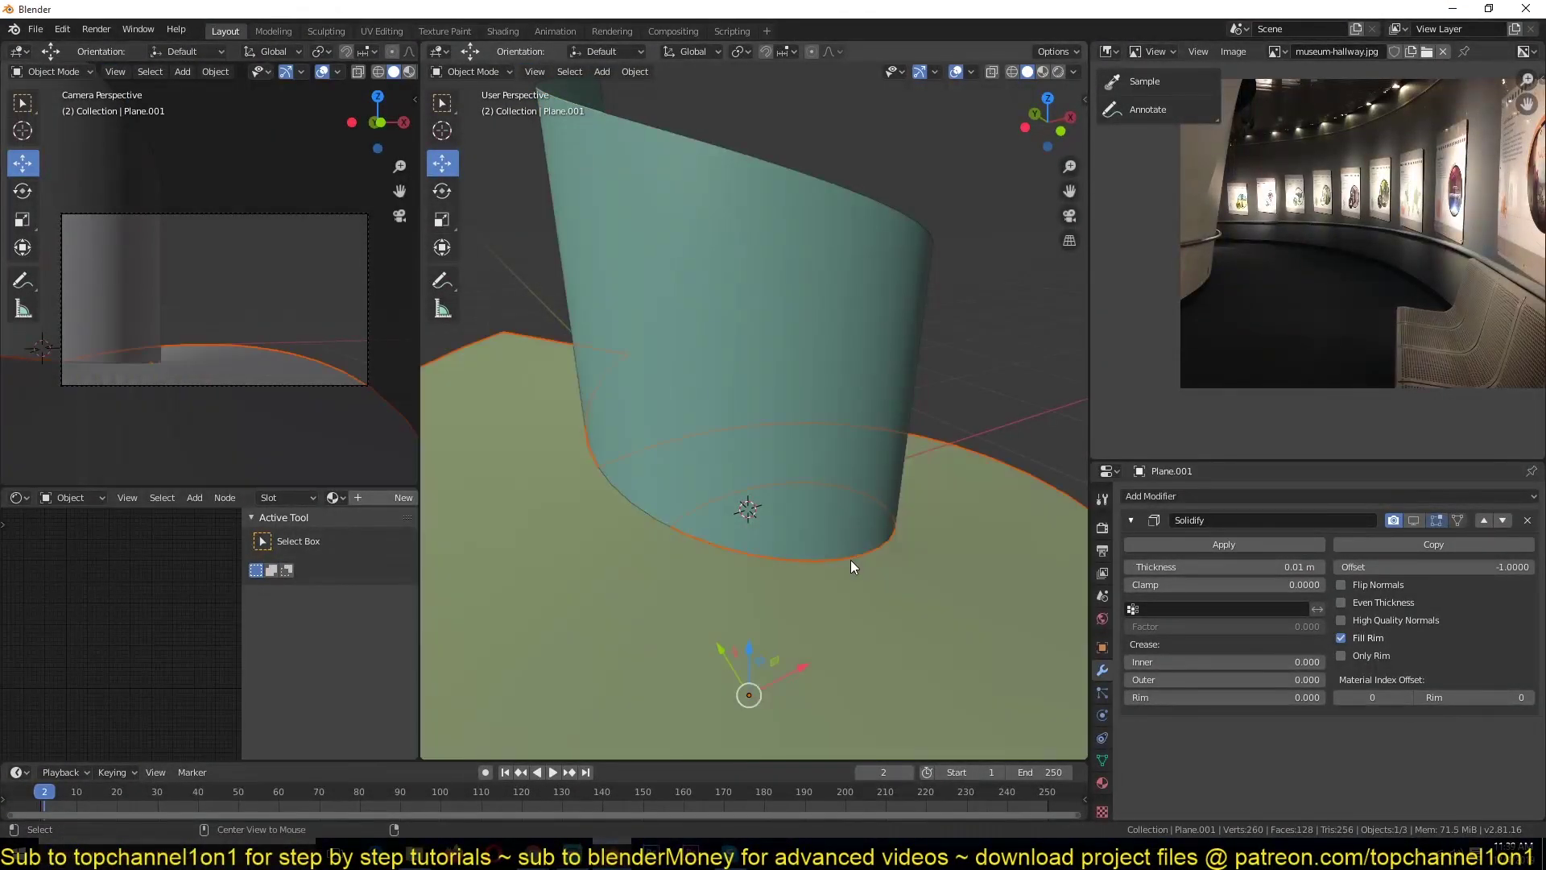
pyautogui.press('KP_0')
pyautogui.hotkey('alt', 'a')
pyautogui.scroll(-3, 836, 549)
# Duplicate the spiral floor's outer edge loop and separate it into its own object.
pyautogui.click(859, 552)
pyautogui.press('Tab')
pyautogui.scroll(-1, 878, 579)
pyautogui.moveTo(884, 587); pyautogui.dragTo(852, 615, button='middle')
pyautogui.press('2')
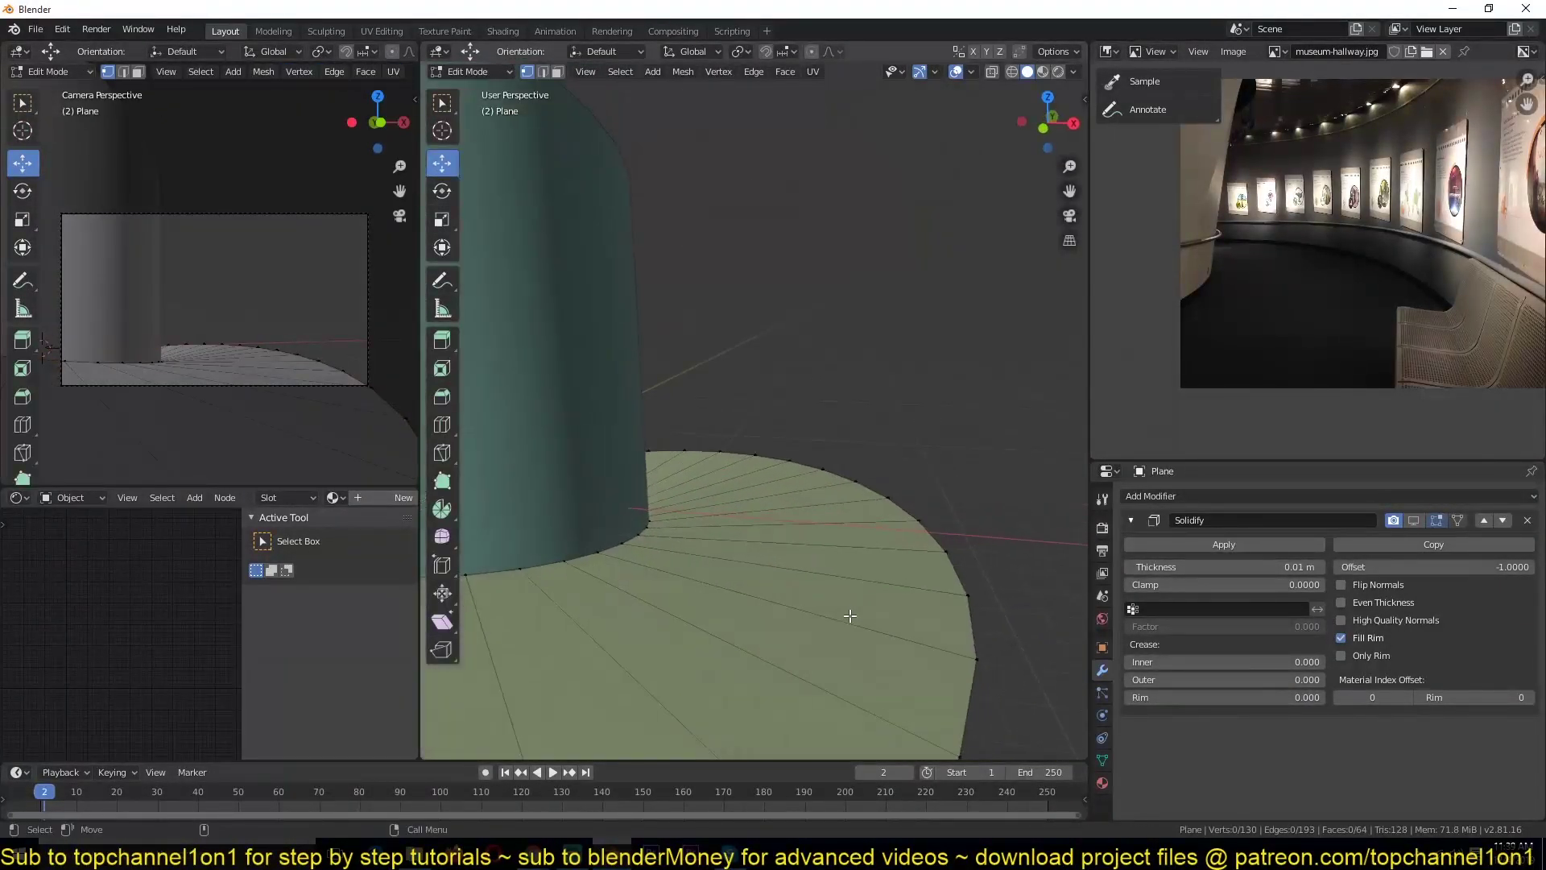
pyautogui.keyDown('alt'); pyautogui.click(951, 592); pyautogui.keyUp('alt')
pyautogui.scroll(-3, 952, 628)
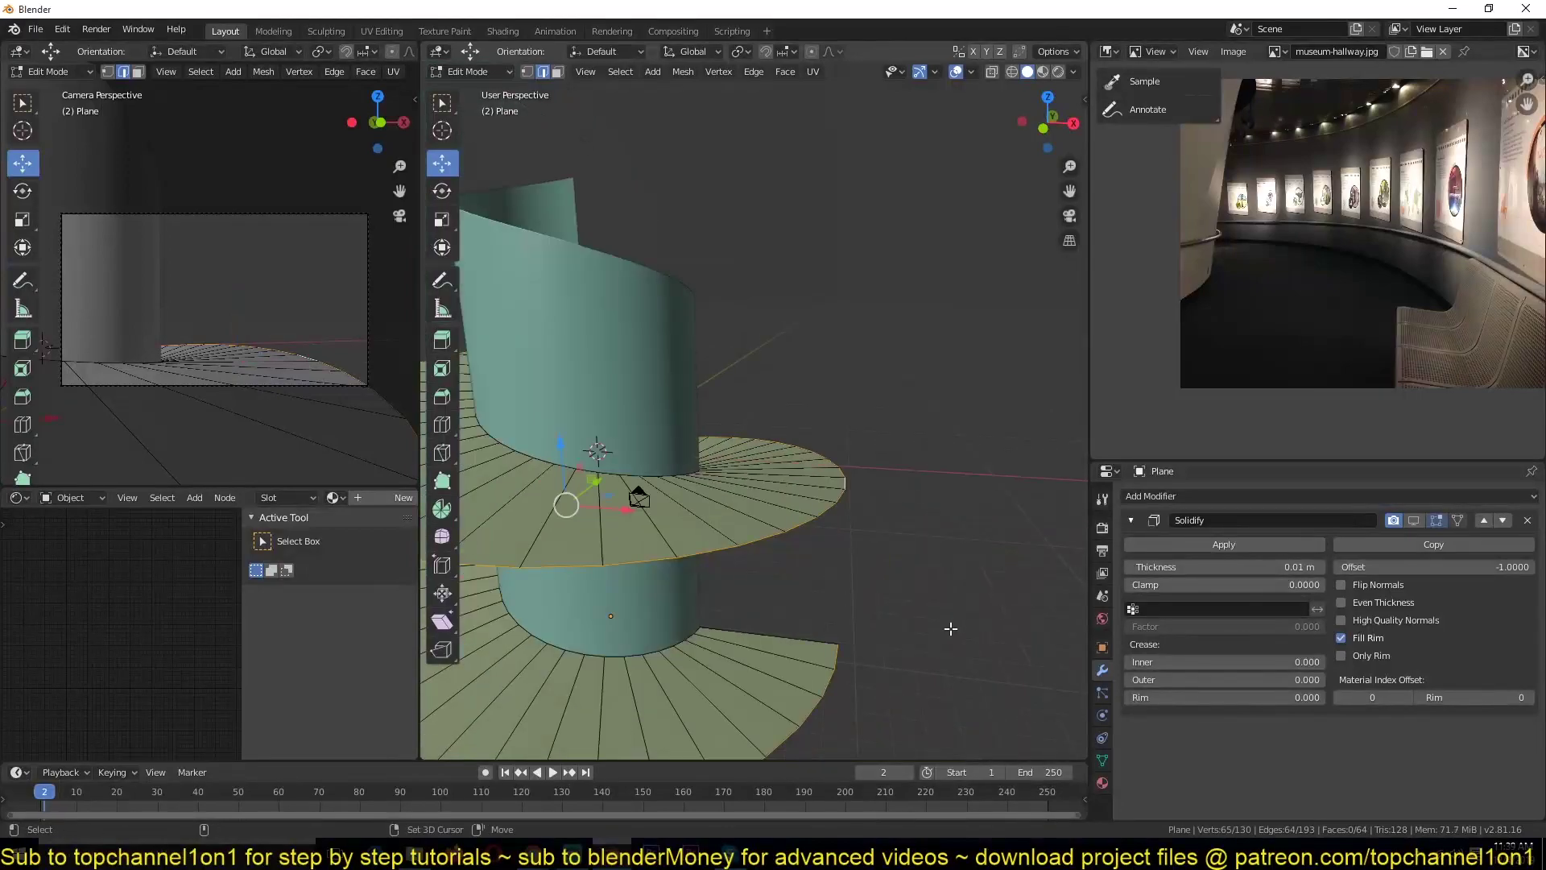
pyautogui.press('p')
pyautogui.click(950, 628)
# Extrude the separated outer edge about 14.1 m upward along Z to form the outer wall.
pyautogui.press('Tab')
pyautogui.click(834, 501)
pyautogui.press('Tab')
pyautogui.press('1')
pyautogui.press('e')
pyautogui.press('z')
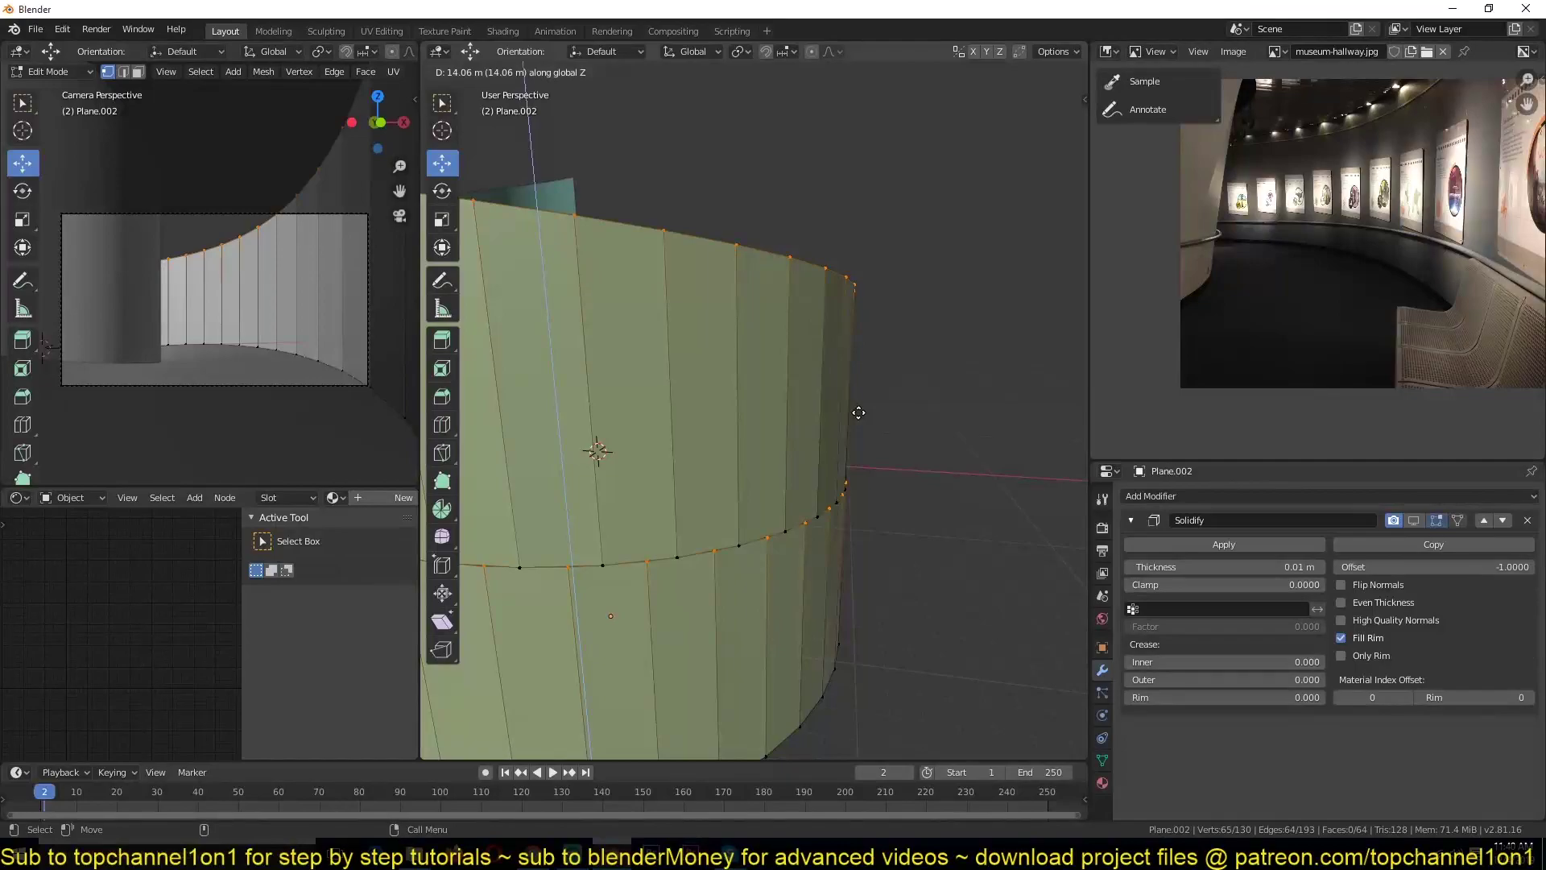
pyautogui.click(859, 413)
# Shade the outer wall smooth in Object Mode.
pyautogui.press('Tab')
pyautogui.rightClick(815, 423)
pyautogui.click(816, 423)
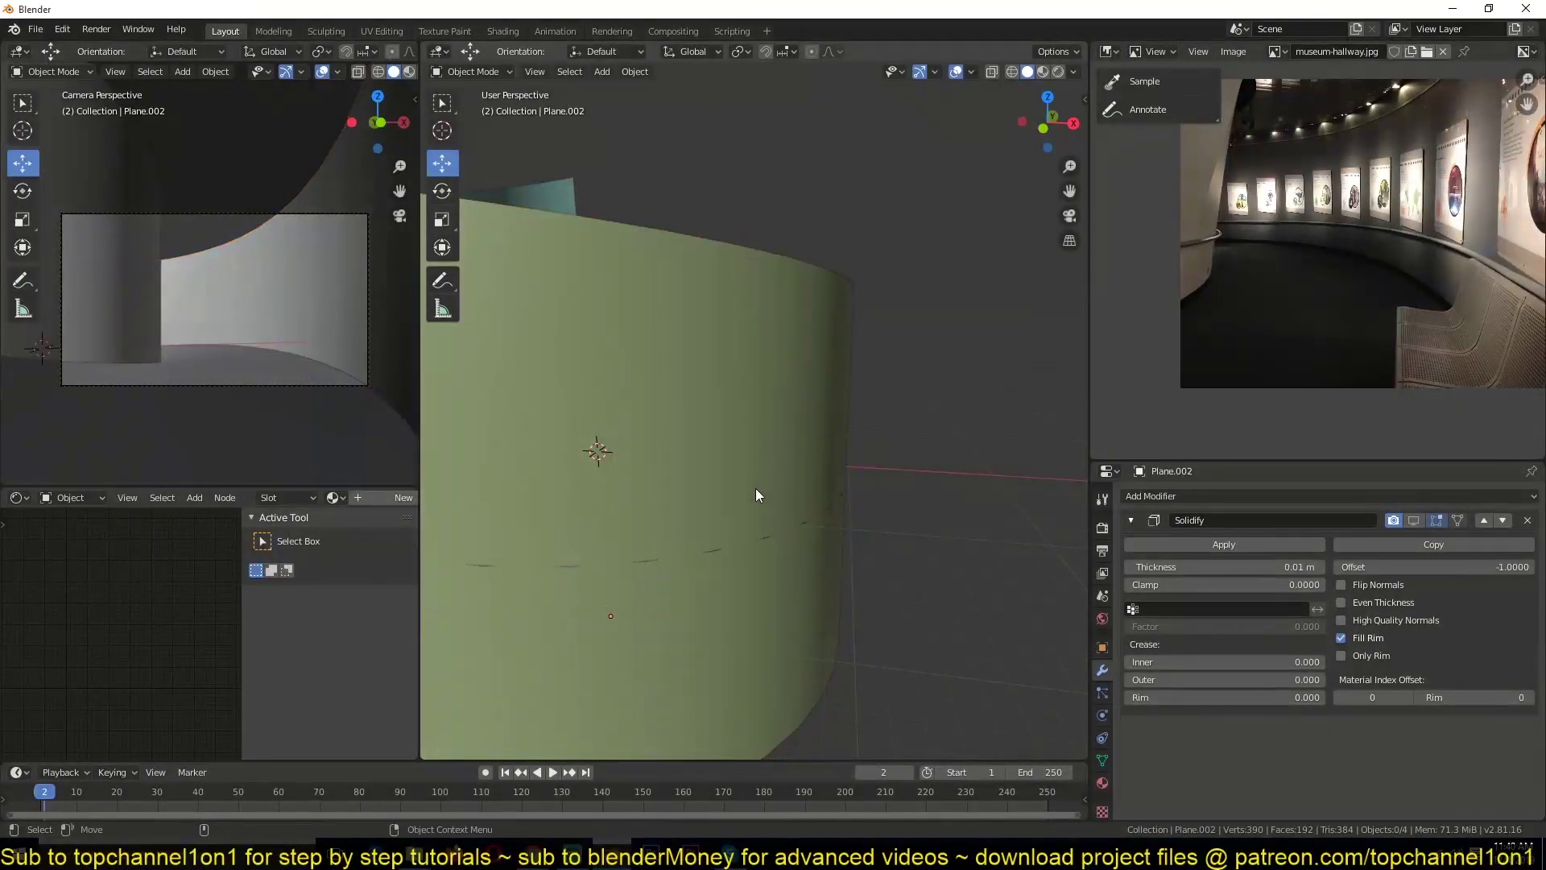
# Examine the floor and both curved walls through the camera, comparing the open ceiling area with the reference photo.
pyautogui.moveTo(756, 488); pyautogui.dragTo(786, 538, button='middle')
pyautogui.press('KP_1')
pyautogui.press('KP_0')
pyautogui.press('Home')
pyautogui.scroll(2, 786, 564)
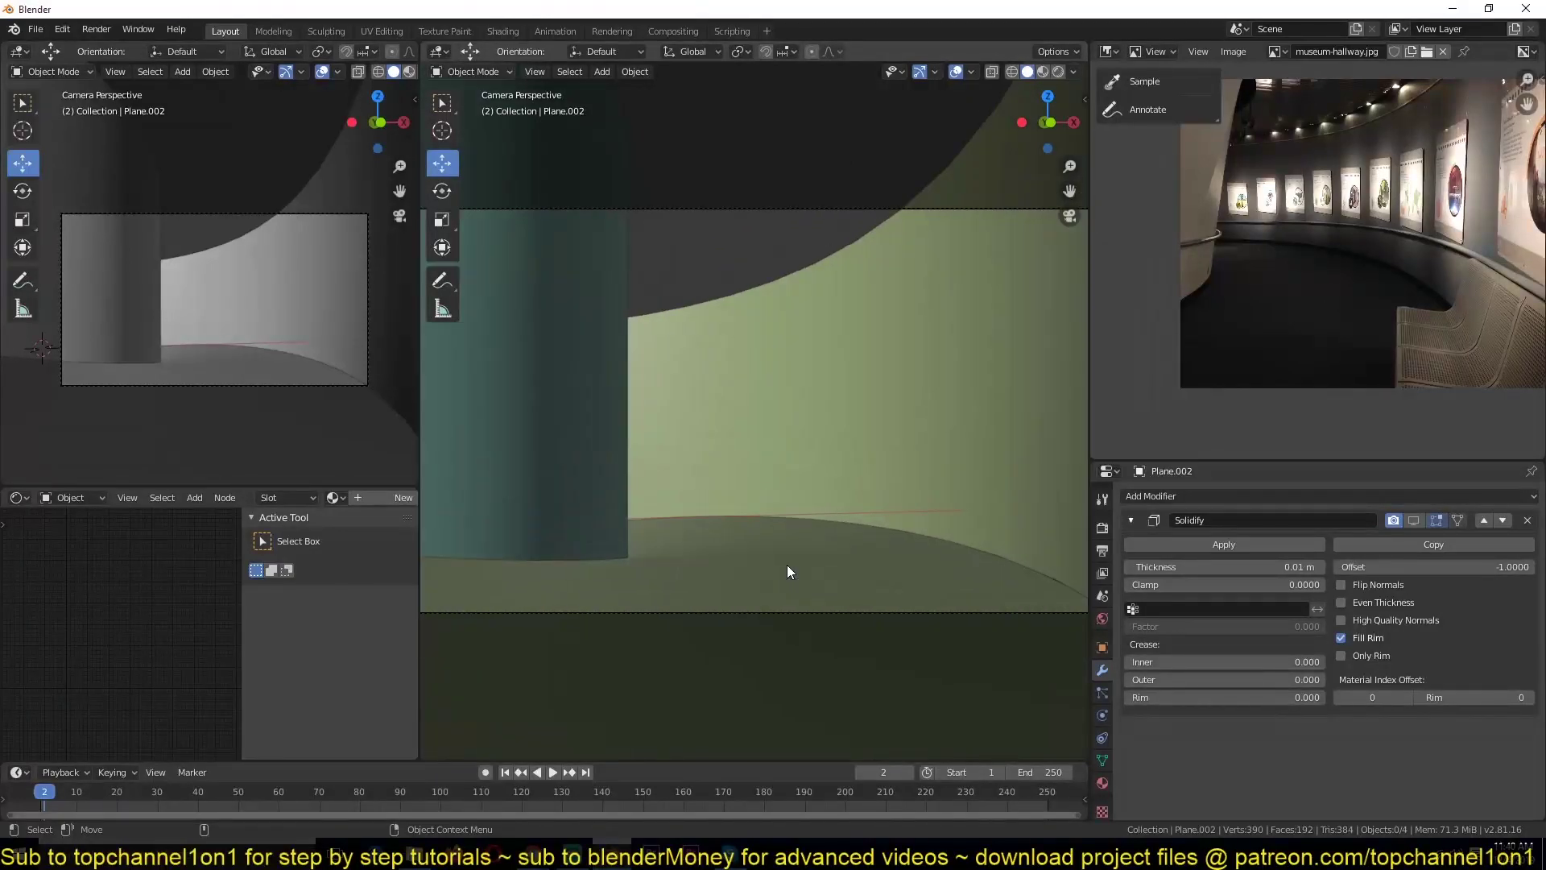
pyautogui.click(786, 563)
pyautogui.scroll(2, 659, 595)
pyautogui.hotkey('alt', 'a')
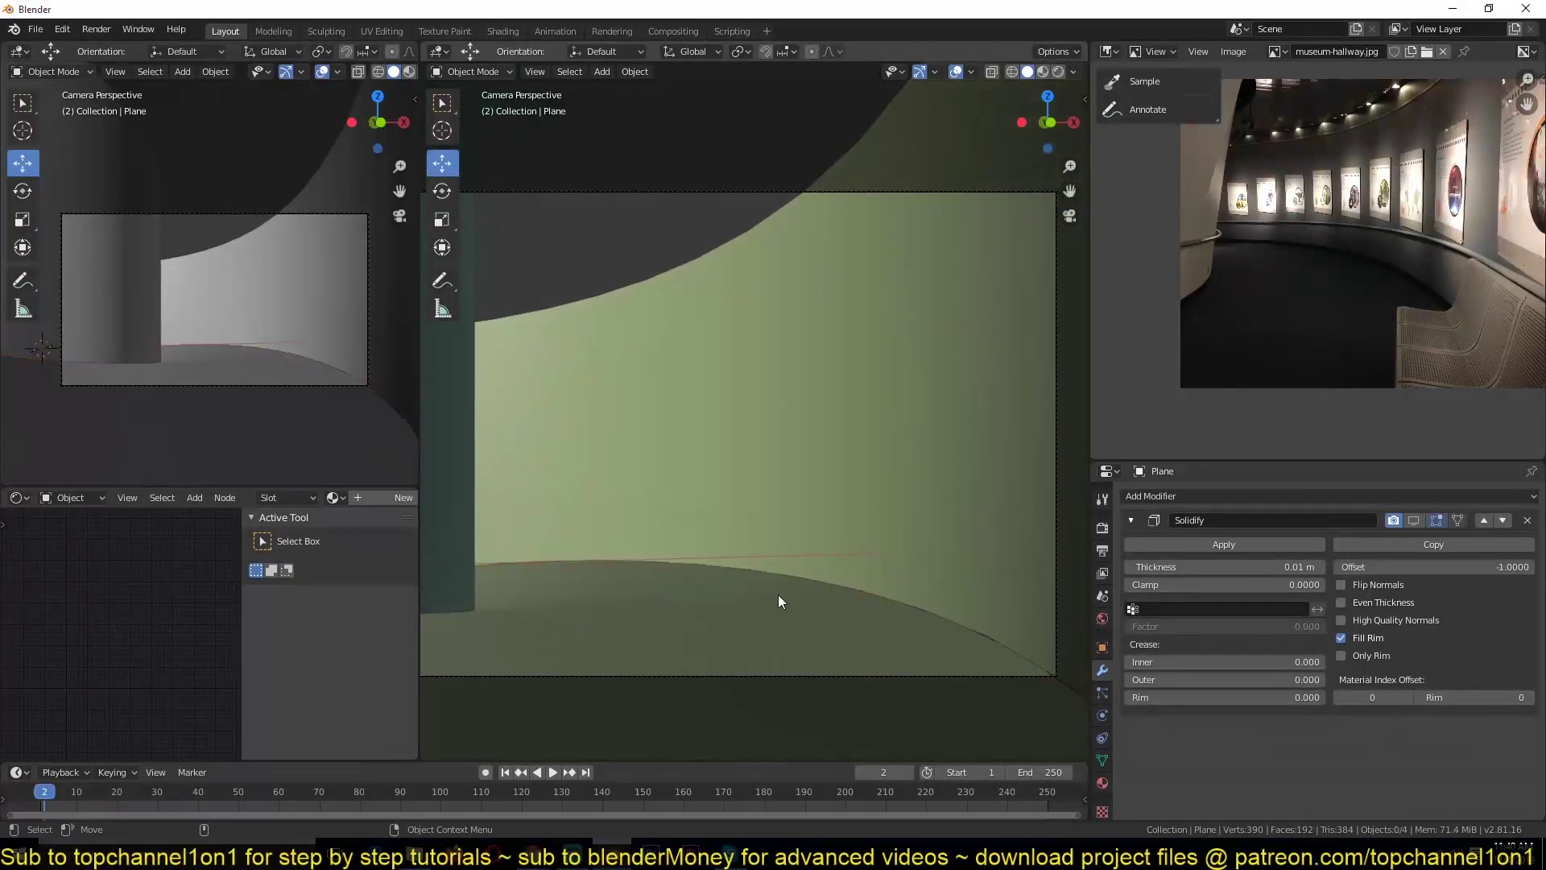
pyautogui.scroll(-2, 778, 594)
pyautogui.keyDown('shift'); pyautogui.moveTo(764, 603); pyautogui.dragTo(728, 621, button='middle'); pyautogui.keyUp('shift')
pyautogui.keyDown('shift'); pyautogui.moveTo(617, 492); pyautogui.dragTo(756, 566, button='middle'); pyautogui.keyUp('shift')
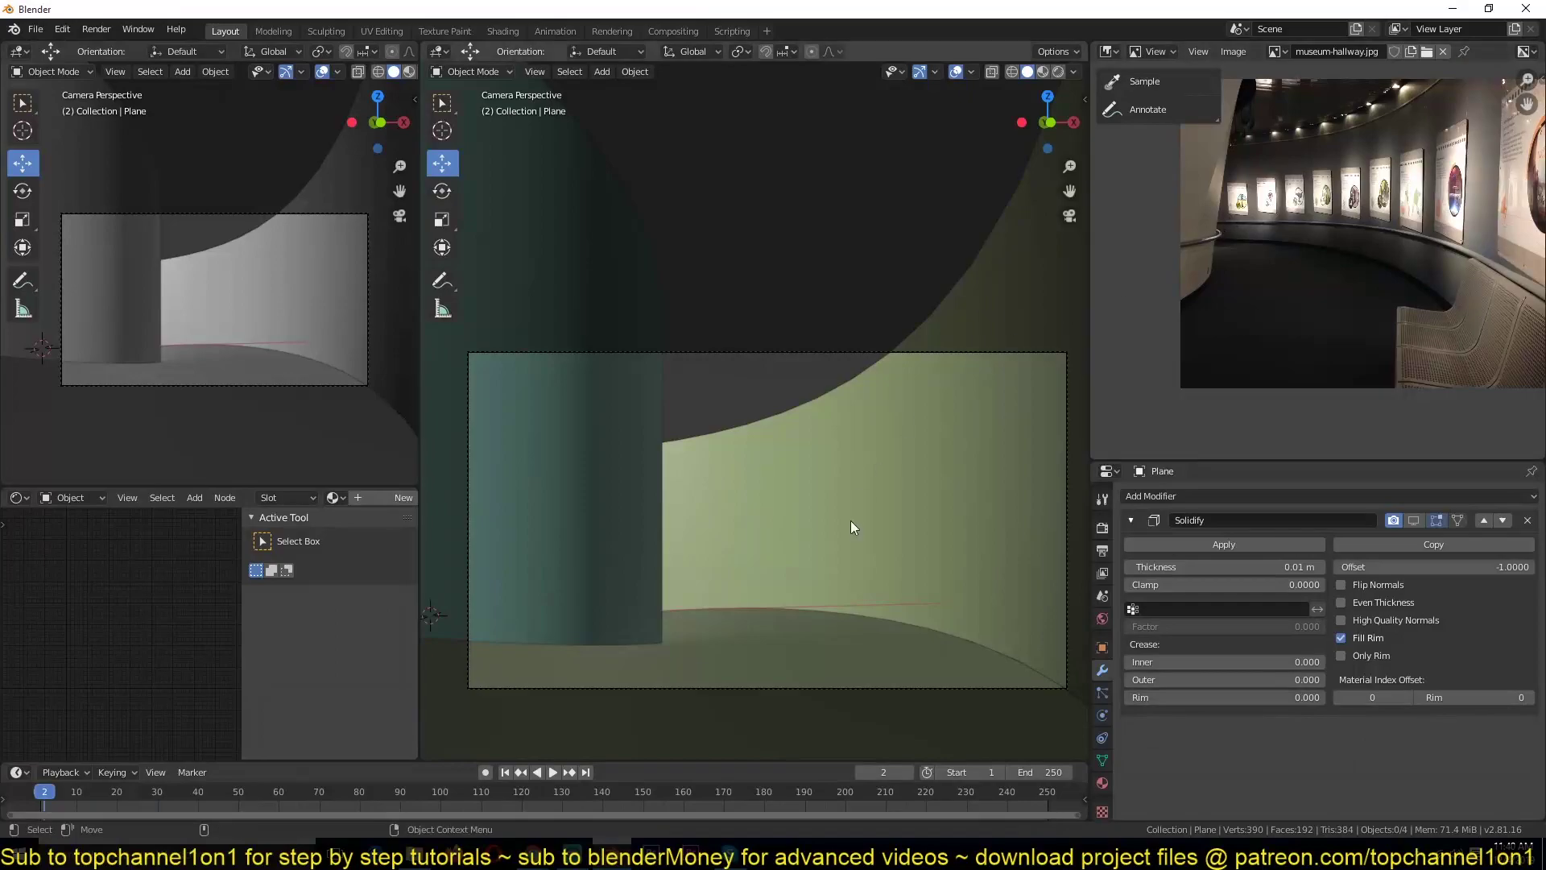
# Add an Array modifier to the spiral floor, displaying the scene as wireframe from the front.
pyautogui.click(834, 570)
pyautogui.scroll(-3, 797, 652)
pyautogui.scroll(-3, 799, 599)
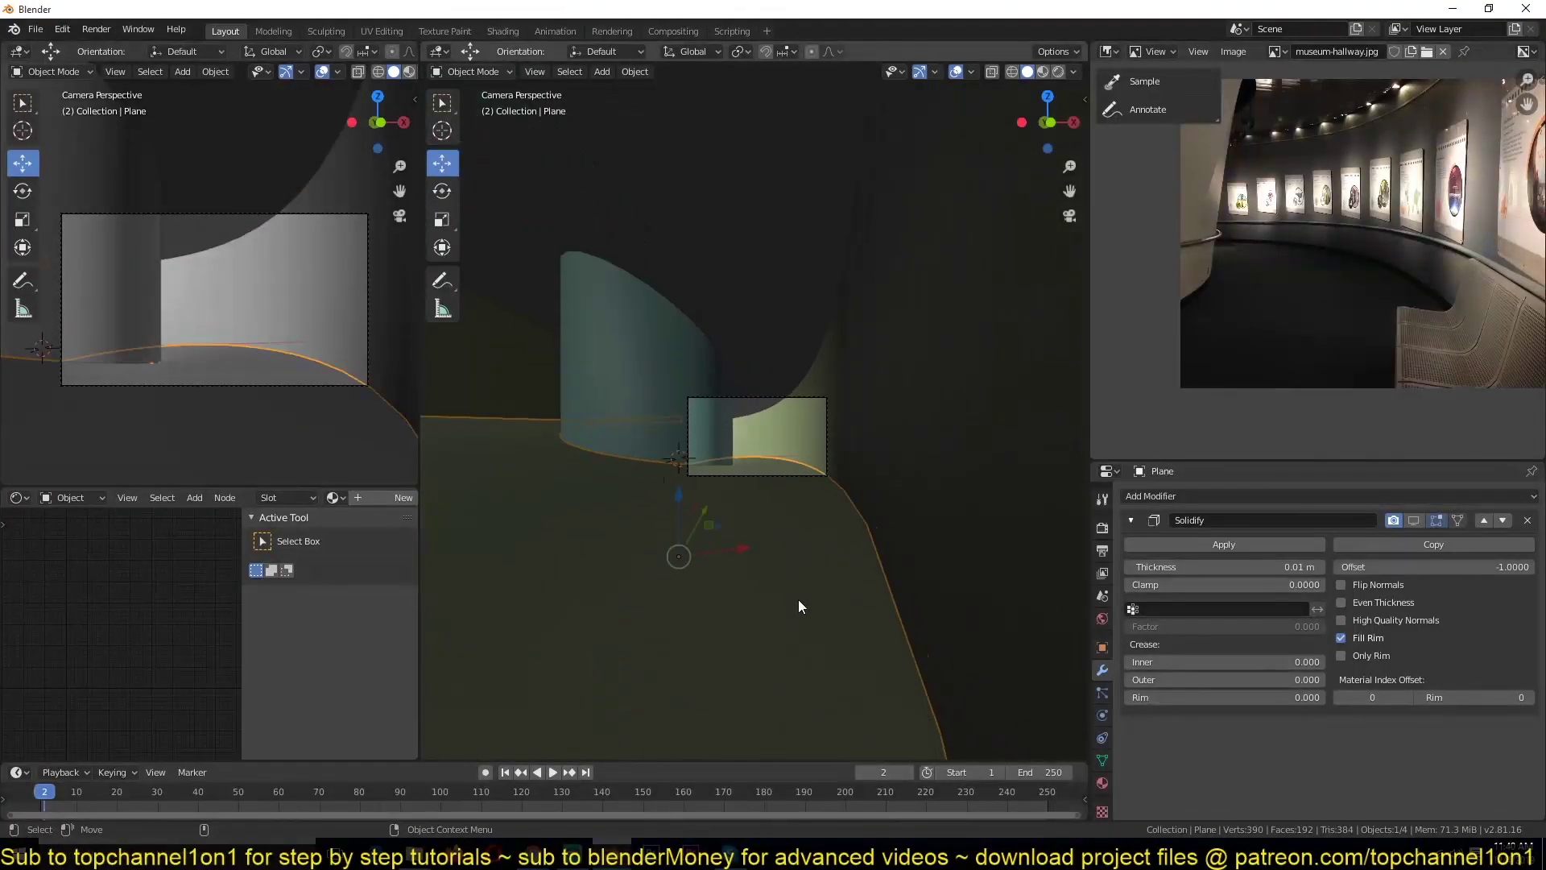
pyautogui.press('KP_1')
pyautogui.scroll(3, 778, 625)
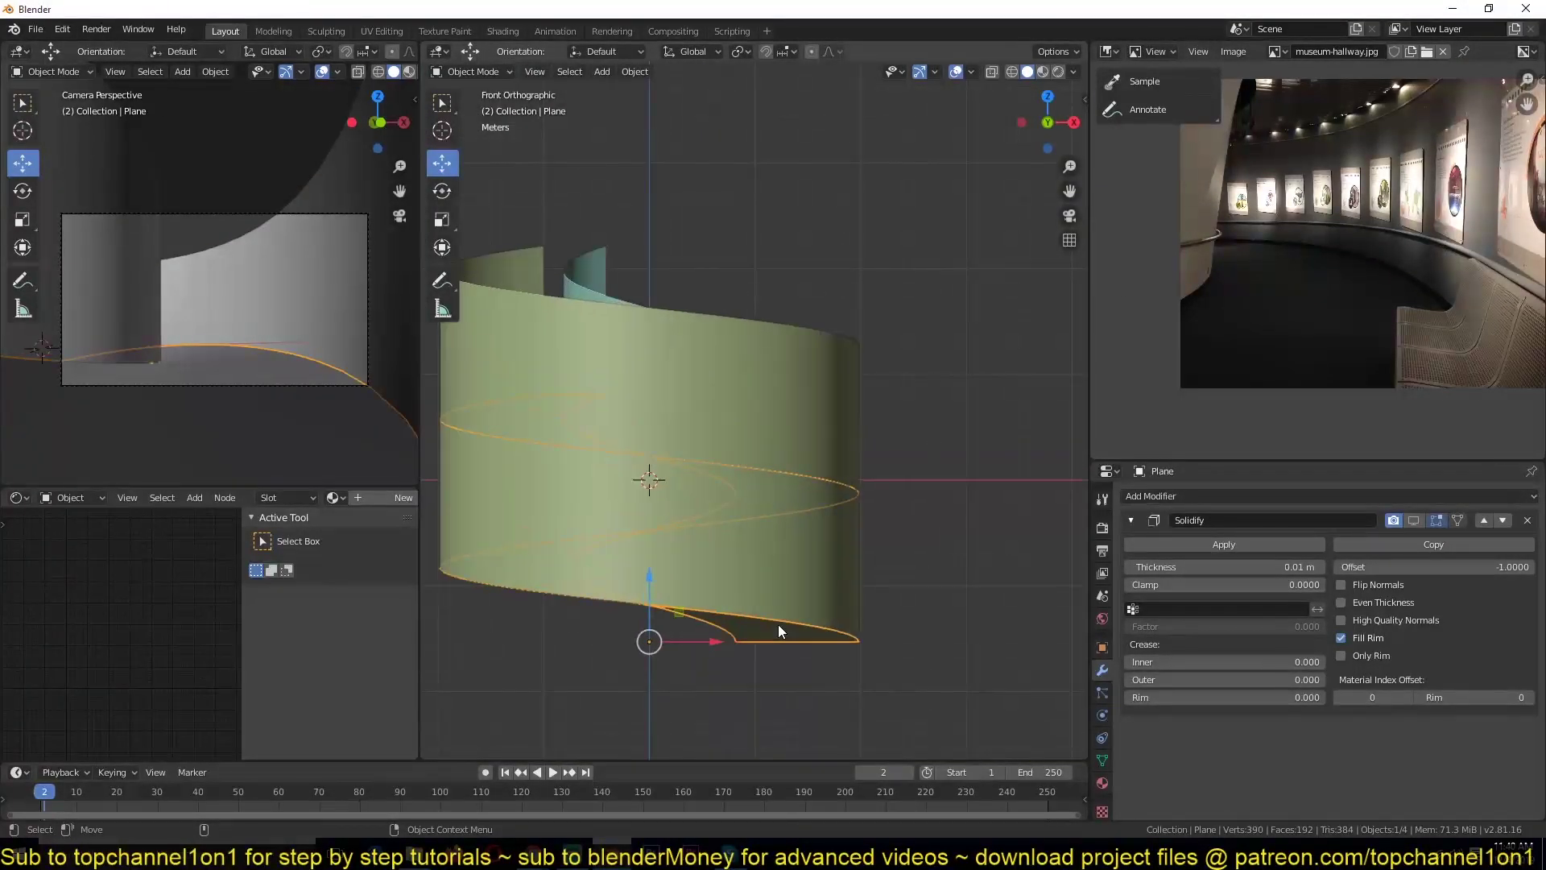
pyautogui.hotkey('shift', 'z')
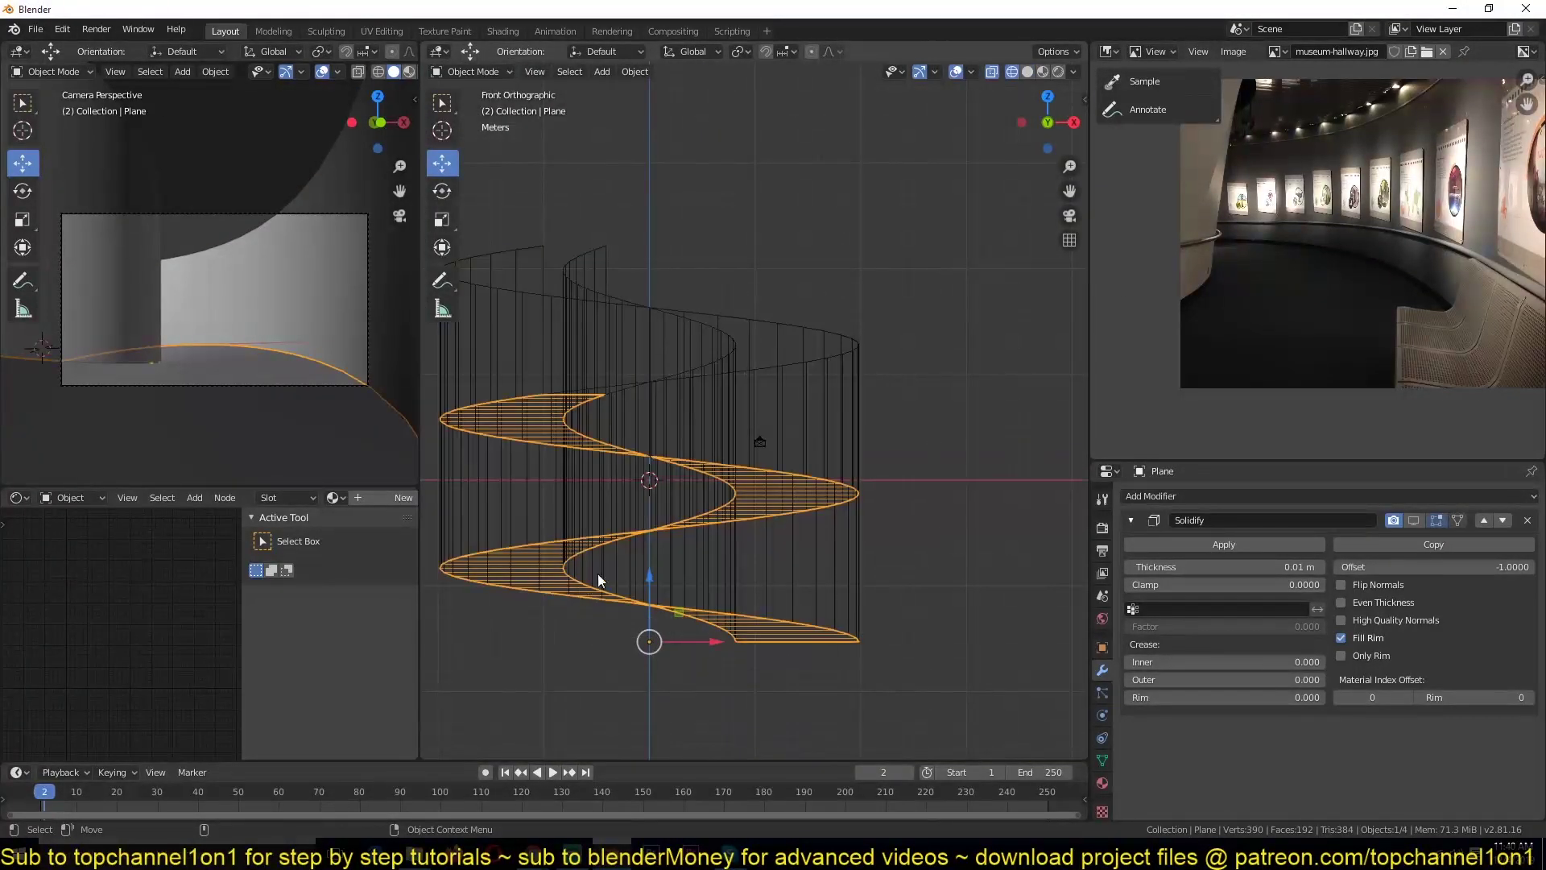
pyautogui.click(1131, 520)
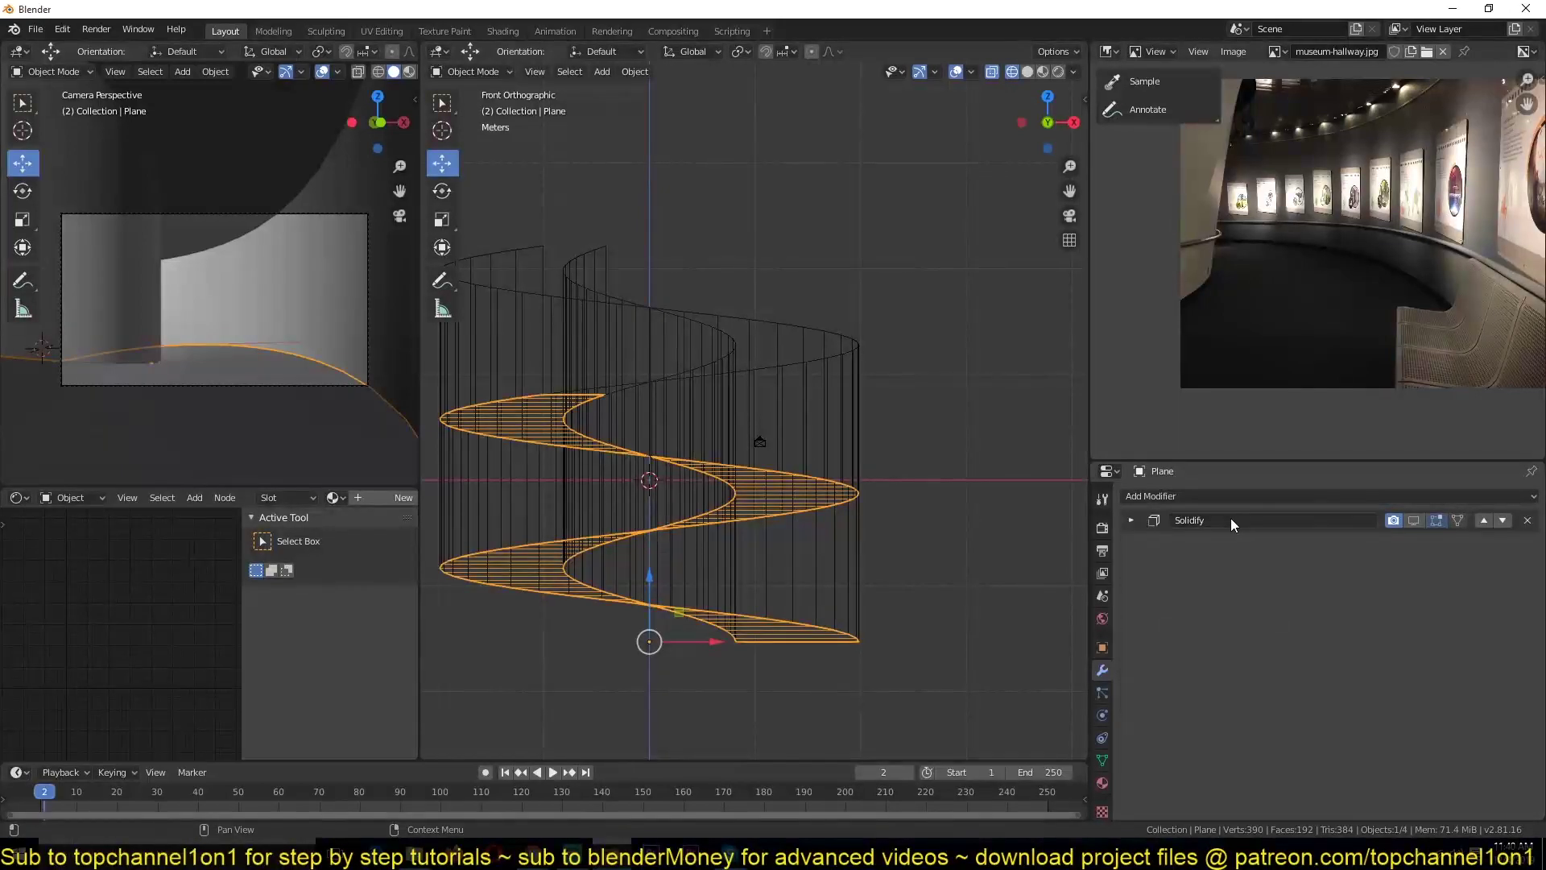
pyautogui.click(1281, 496)
pyautogui.click(1250, 533)
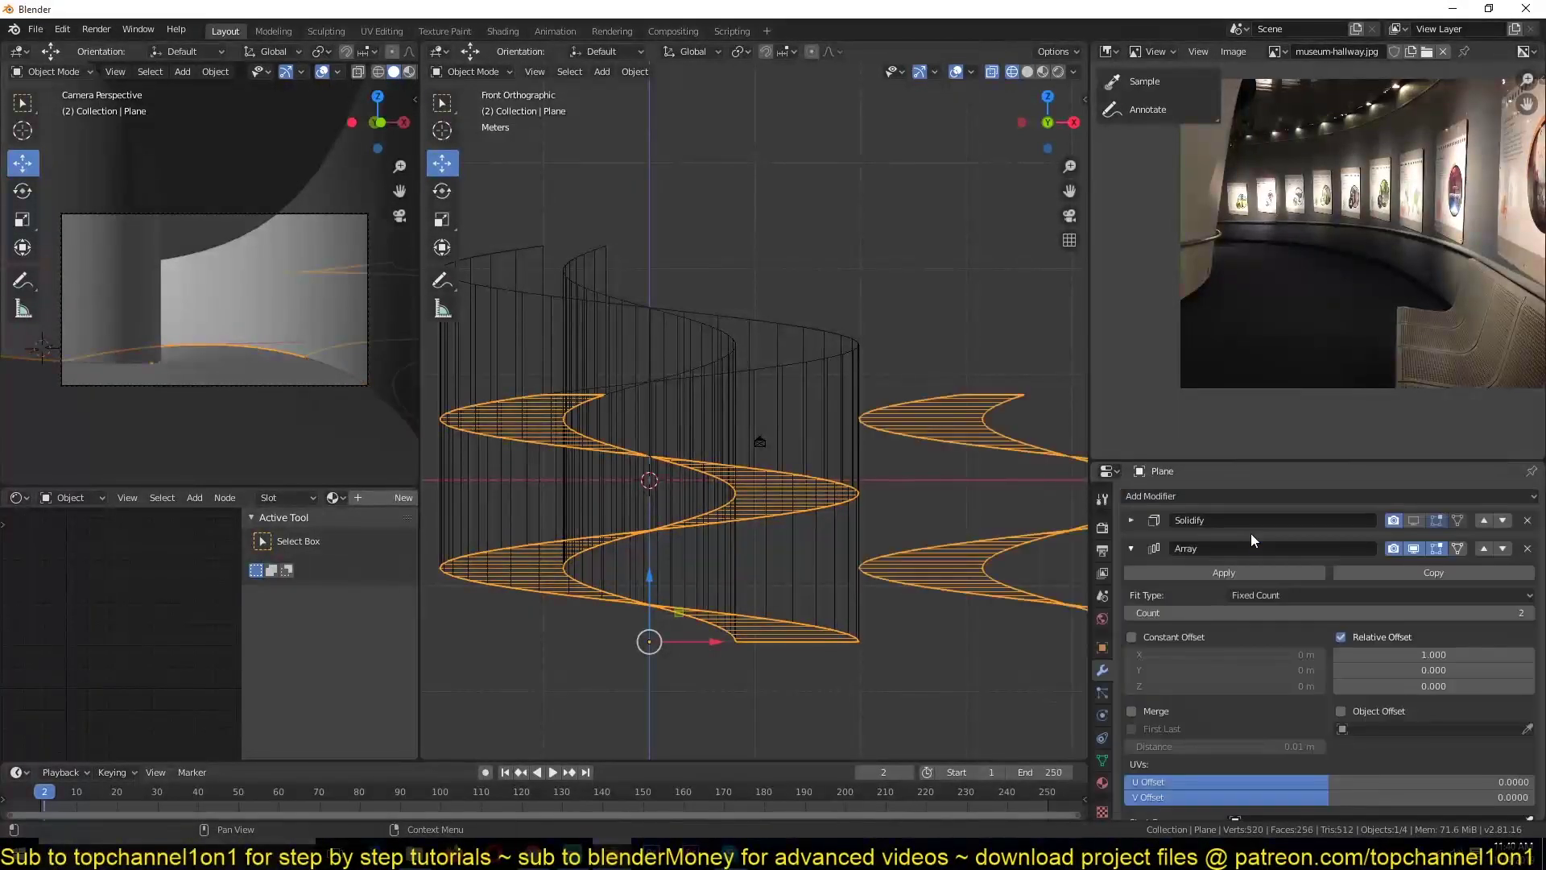
# Set the floor array's relative offset to 0 on X and 1 on Z.
pyautogui.click(1420, 686)
pyautogui.write('1')
pyautogui.press('Return')
pyautogui.click(1420, 656)
pyautogui.write('0')
pyautogui.press('Return')
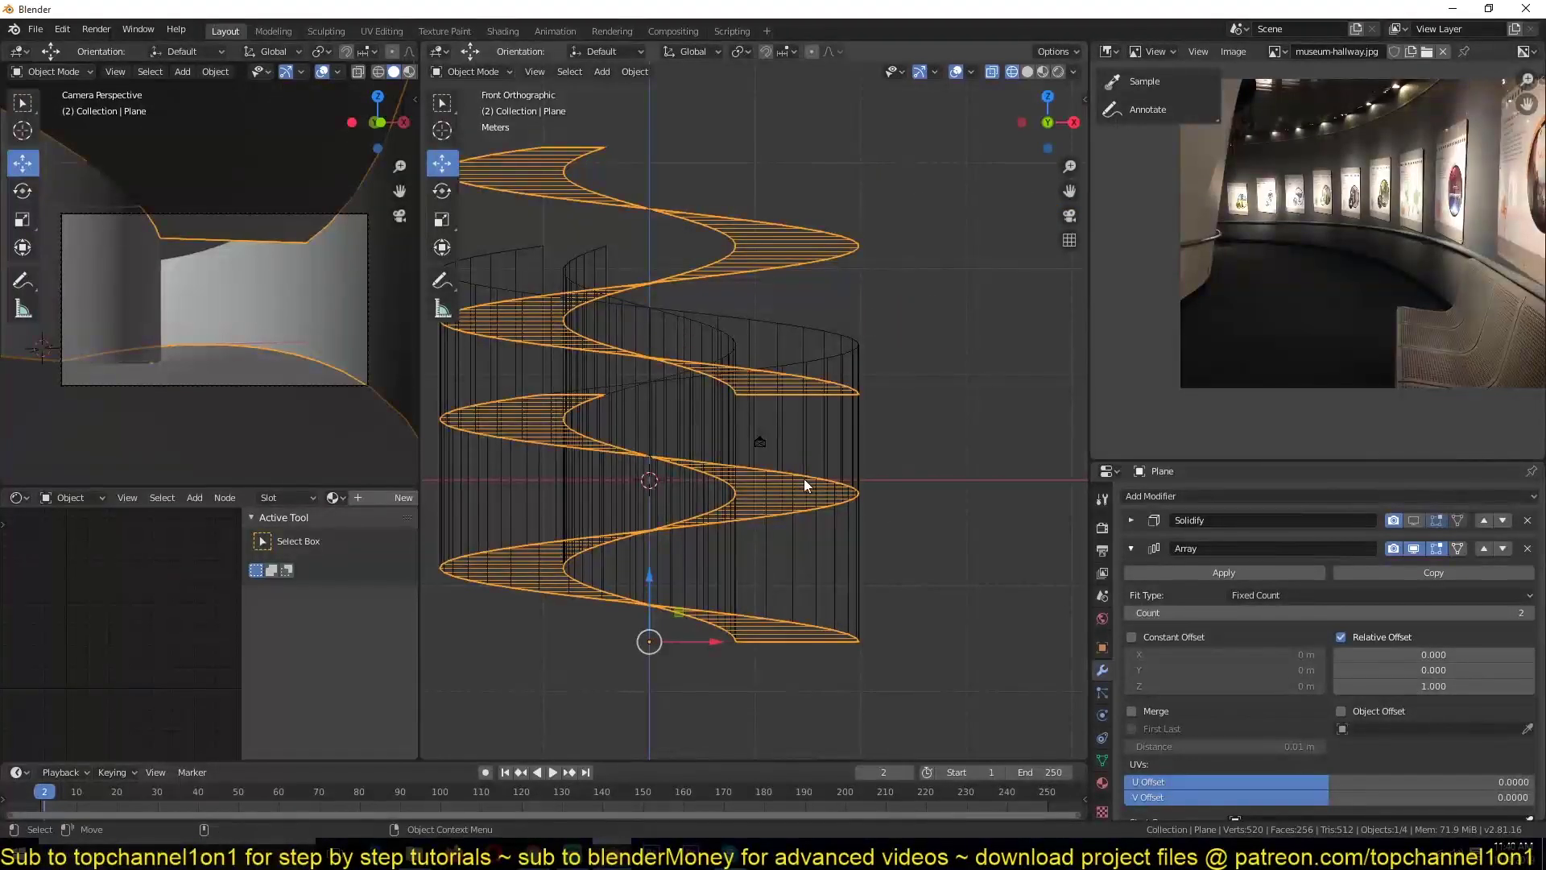
# Examine the arrayed spiral floor from above, through the camera and from around the walls in solid shading.
pyautogui.press('KP_7')
pyautogui.press('KP_1')
pyautogui.press('KP_7')
pyautogui.press('KP_0')
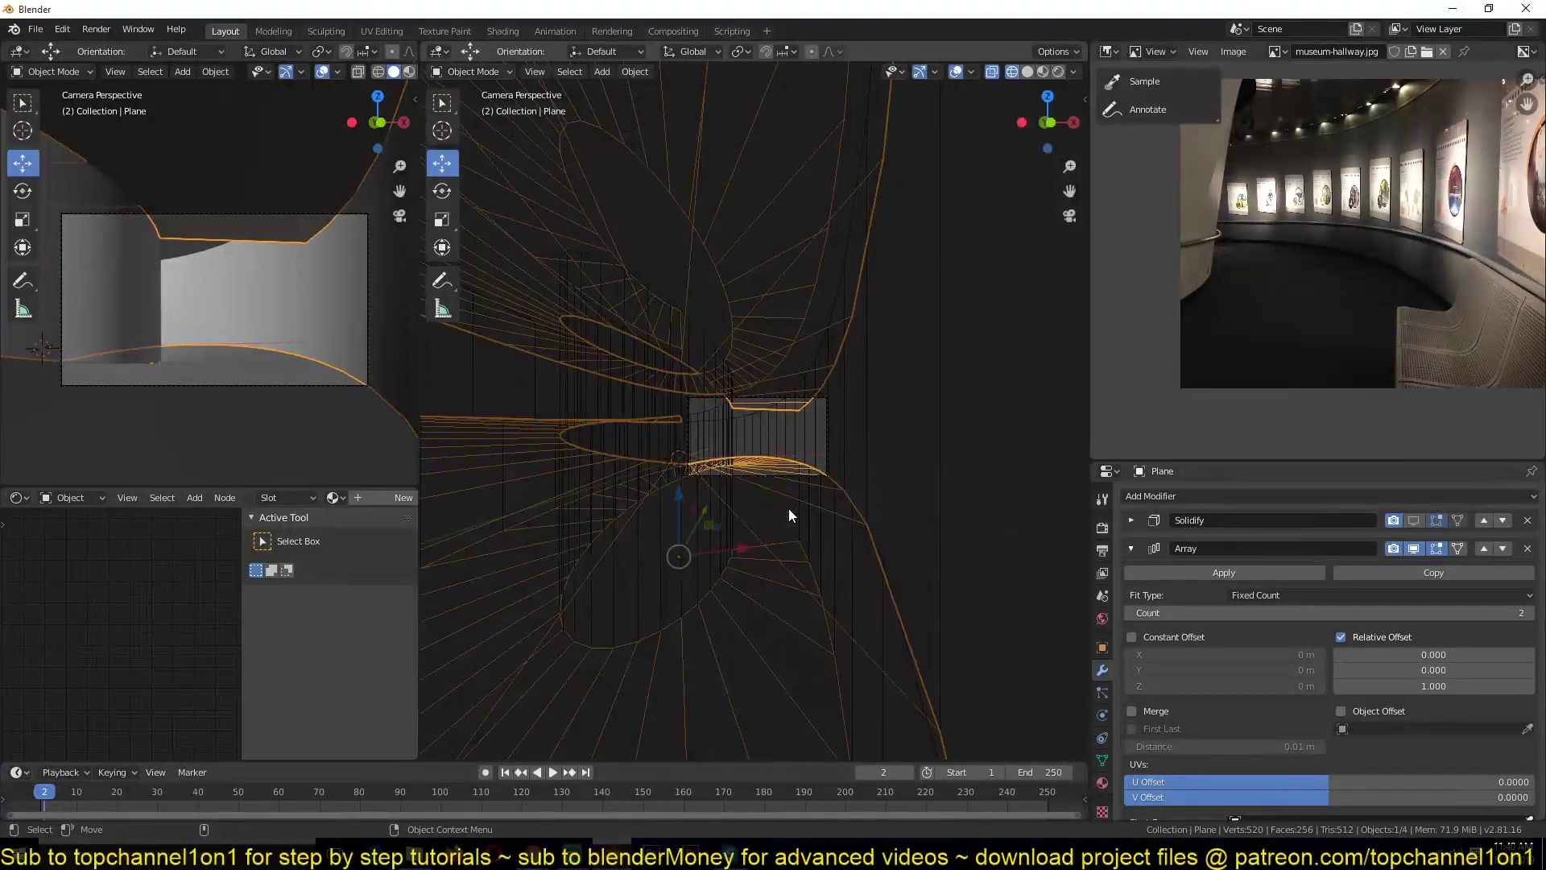
pyautogui.press('z')
pyautogui.moveTo(964, 524)
pyautogui.mouseDown(button='middle')
pyautogui.moveTo(754, 609)
pyautogui.moveTo(618, 622)
pyautogui.mouseUp(button='middle')
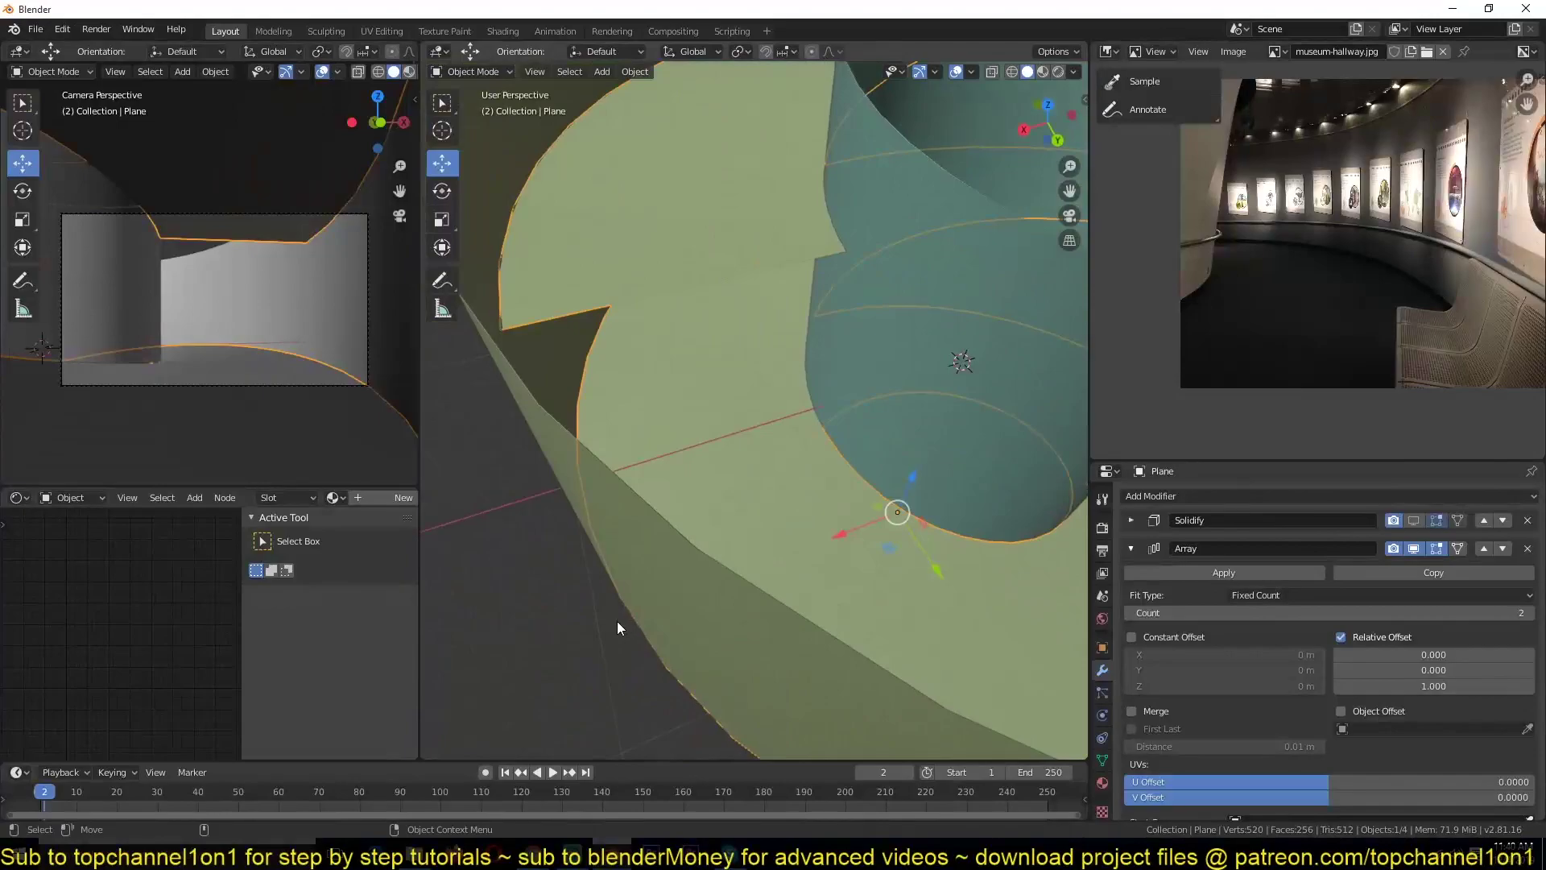
pyautogui.scroll(-5, 661, 556)
pyautogui.moveTo(699, 491); pyautogui.dragTo(717, 298, button='middle')
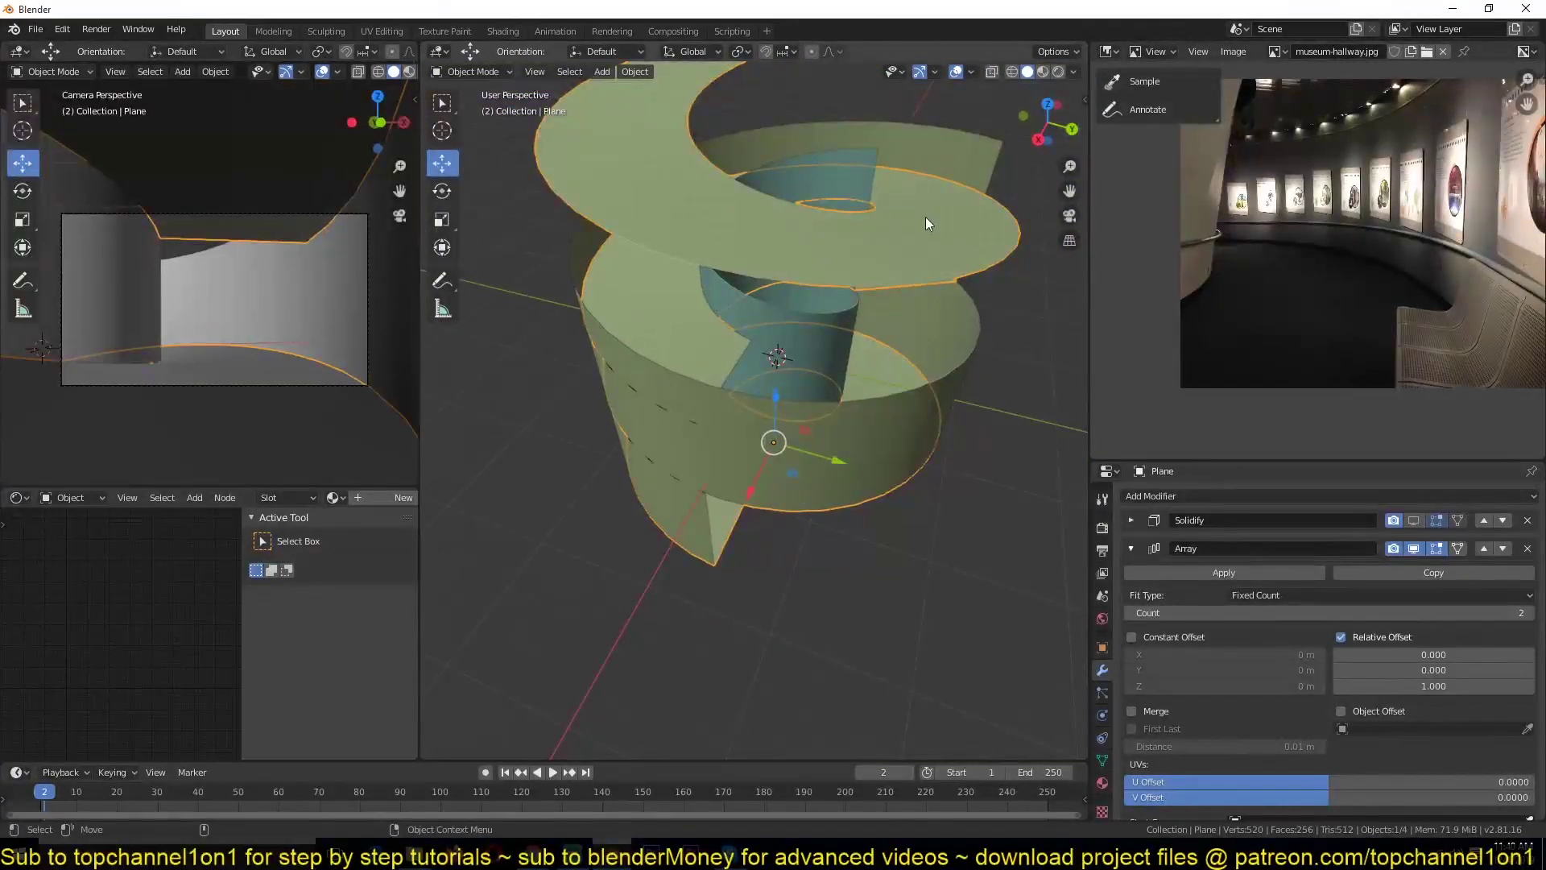
# Add a cube empty at the centre of the spiral floor and scale it up to about 5.192.
pyautogui.press('KP_7')
pyautogui.keyDown('shift'); pyautogui.moveTo(865, 434); pyautogui.dragTo(943, 448, button='middle'); pyautogui.keyUp('shift')
pyautogui.click(775, 447)
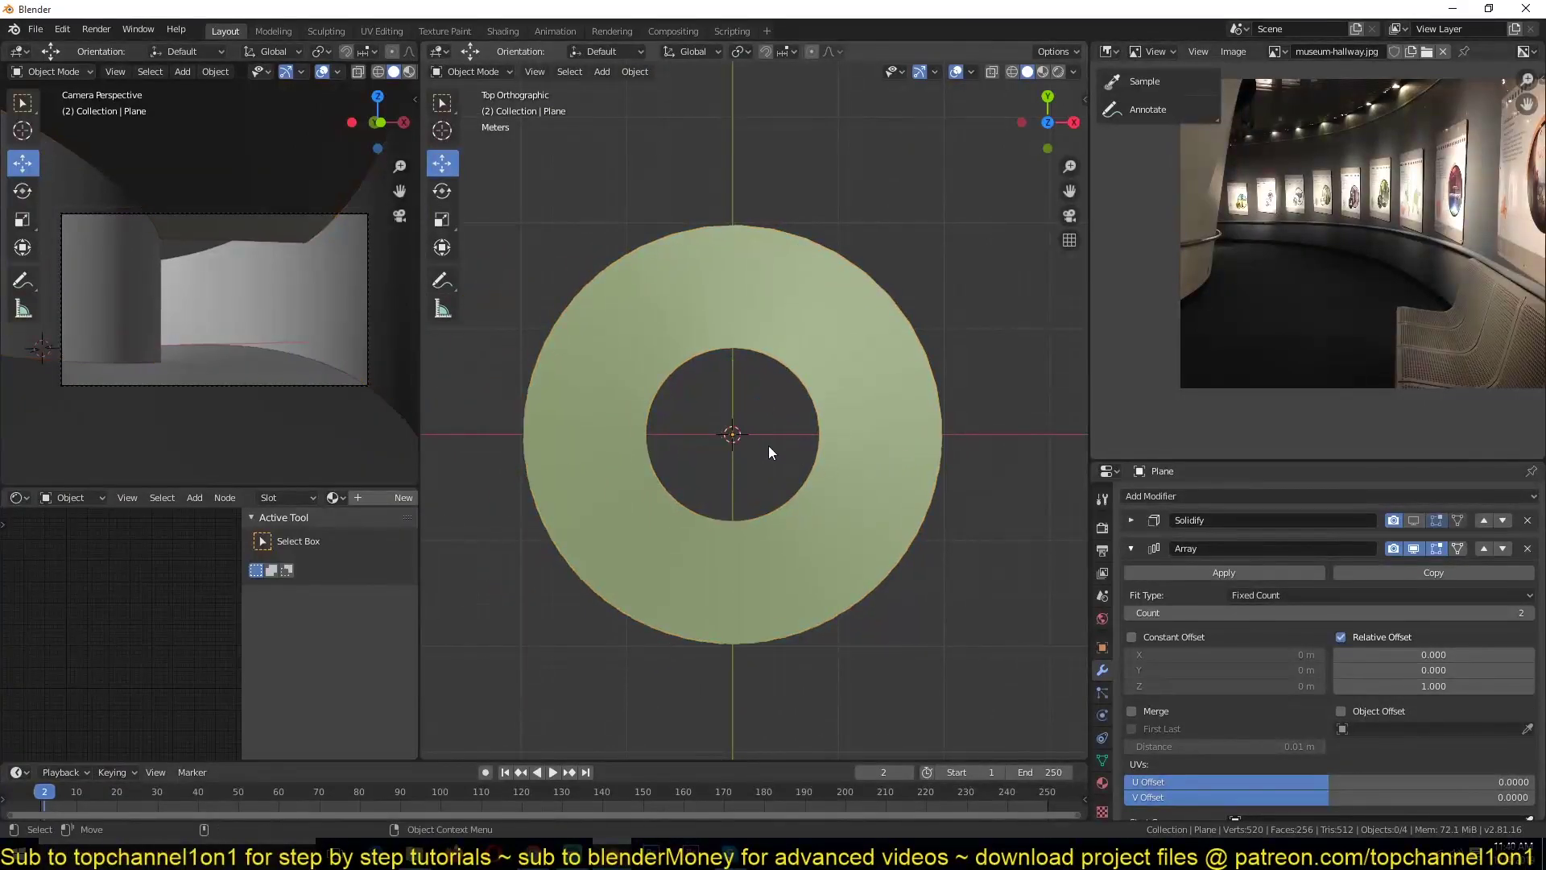
pyautogui.hotkey('shift', 'a')
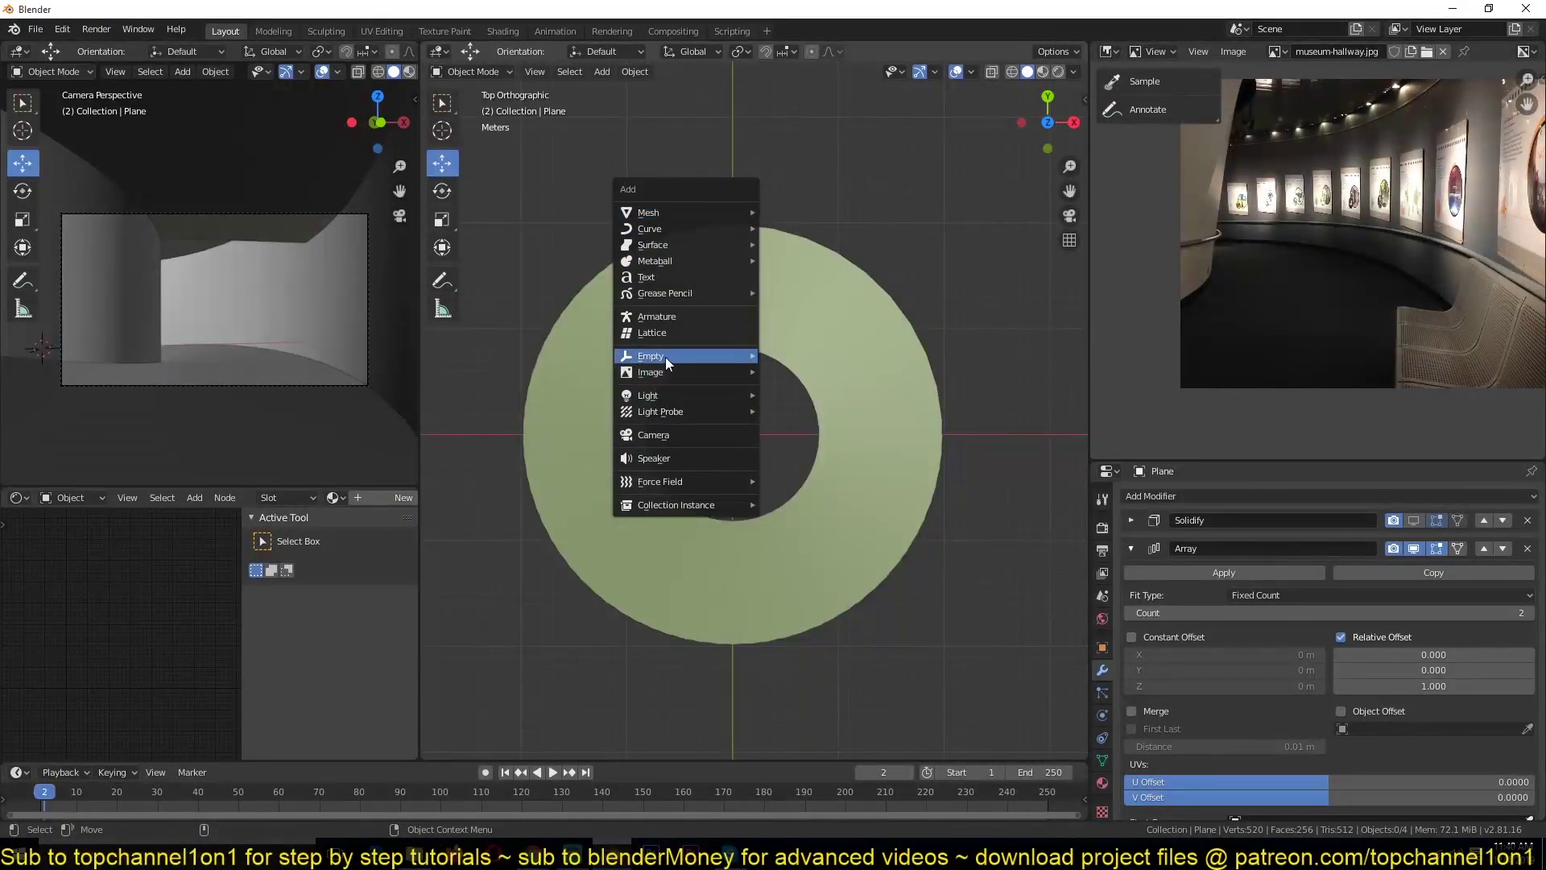
pyautogui.moveTo(665, 356)
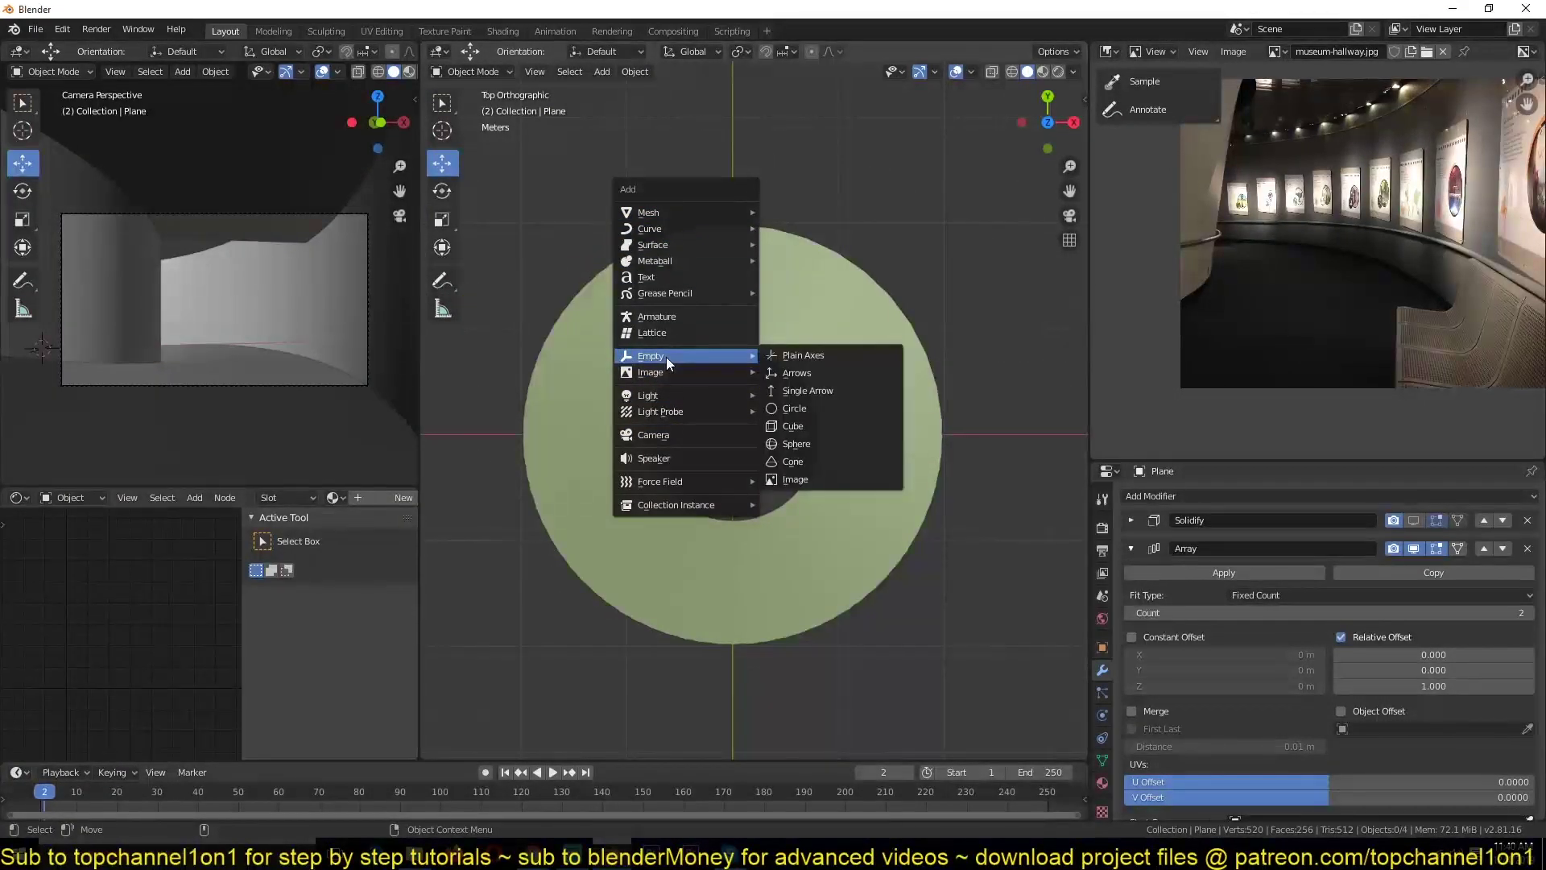
pyautogui.click(805, 424)
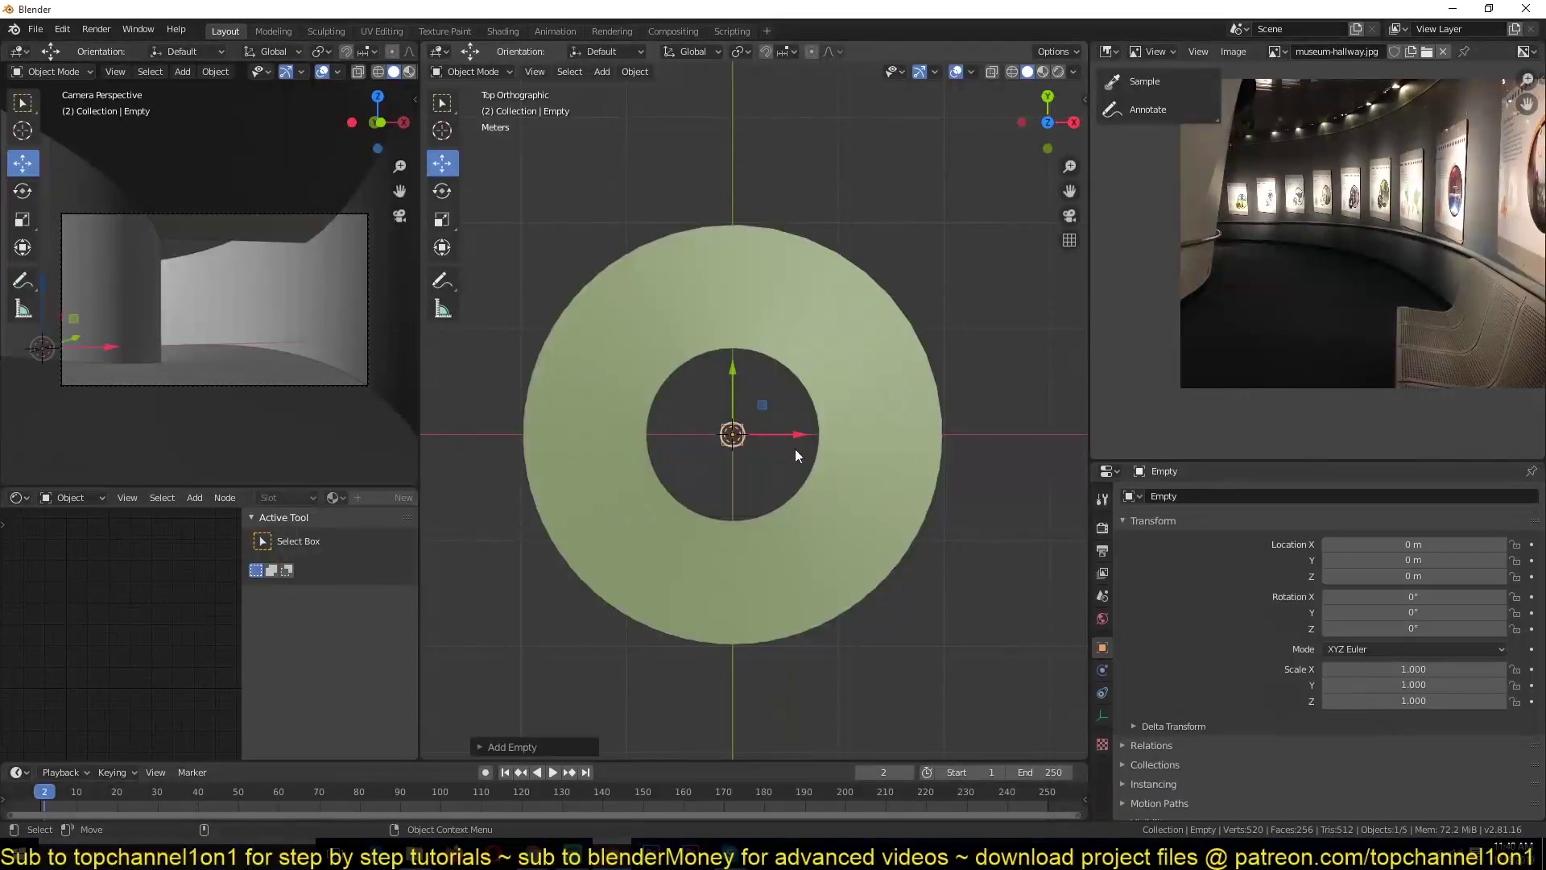
pyautogui.press('s')
pyautogui.click(829, 485)
pyautogui.moveTo(829, 485); pyautogui.dragTo(733, 506, button='middle')
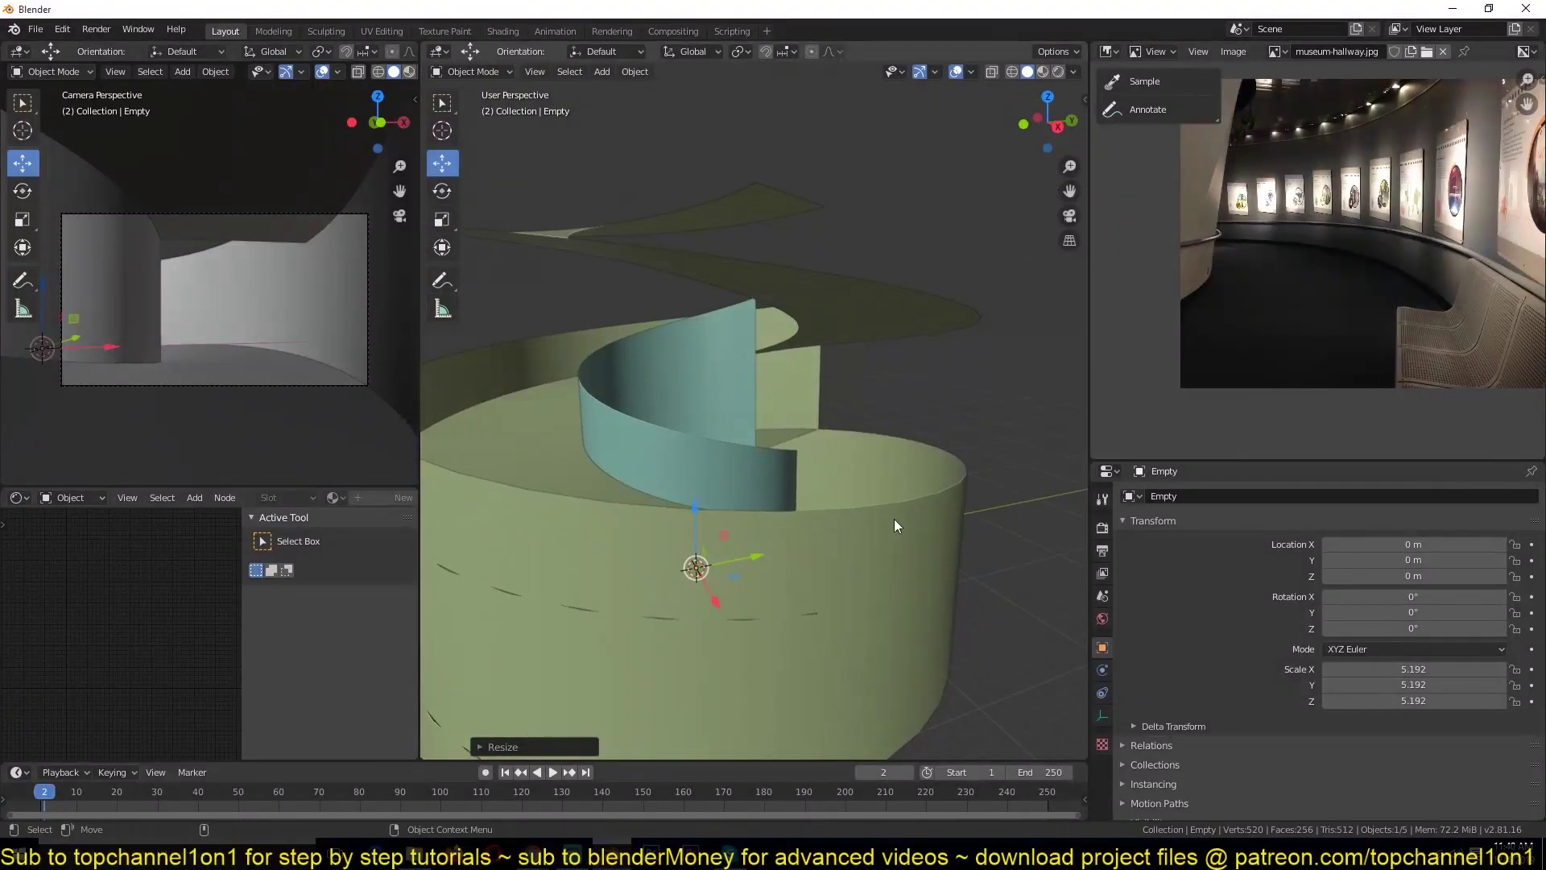
# Enable object offset on the spiral floor's Array modifier and pick the cube empty as its offset object.
pyautogui.click(890, 519)
pyautogui.moveTo(873, 382); pyautogui.dragTo(740, 375, button='middle')
pyautogui.moveTo(751, 440); pyautogui.dragTo(761, 556, button='middle')
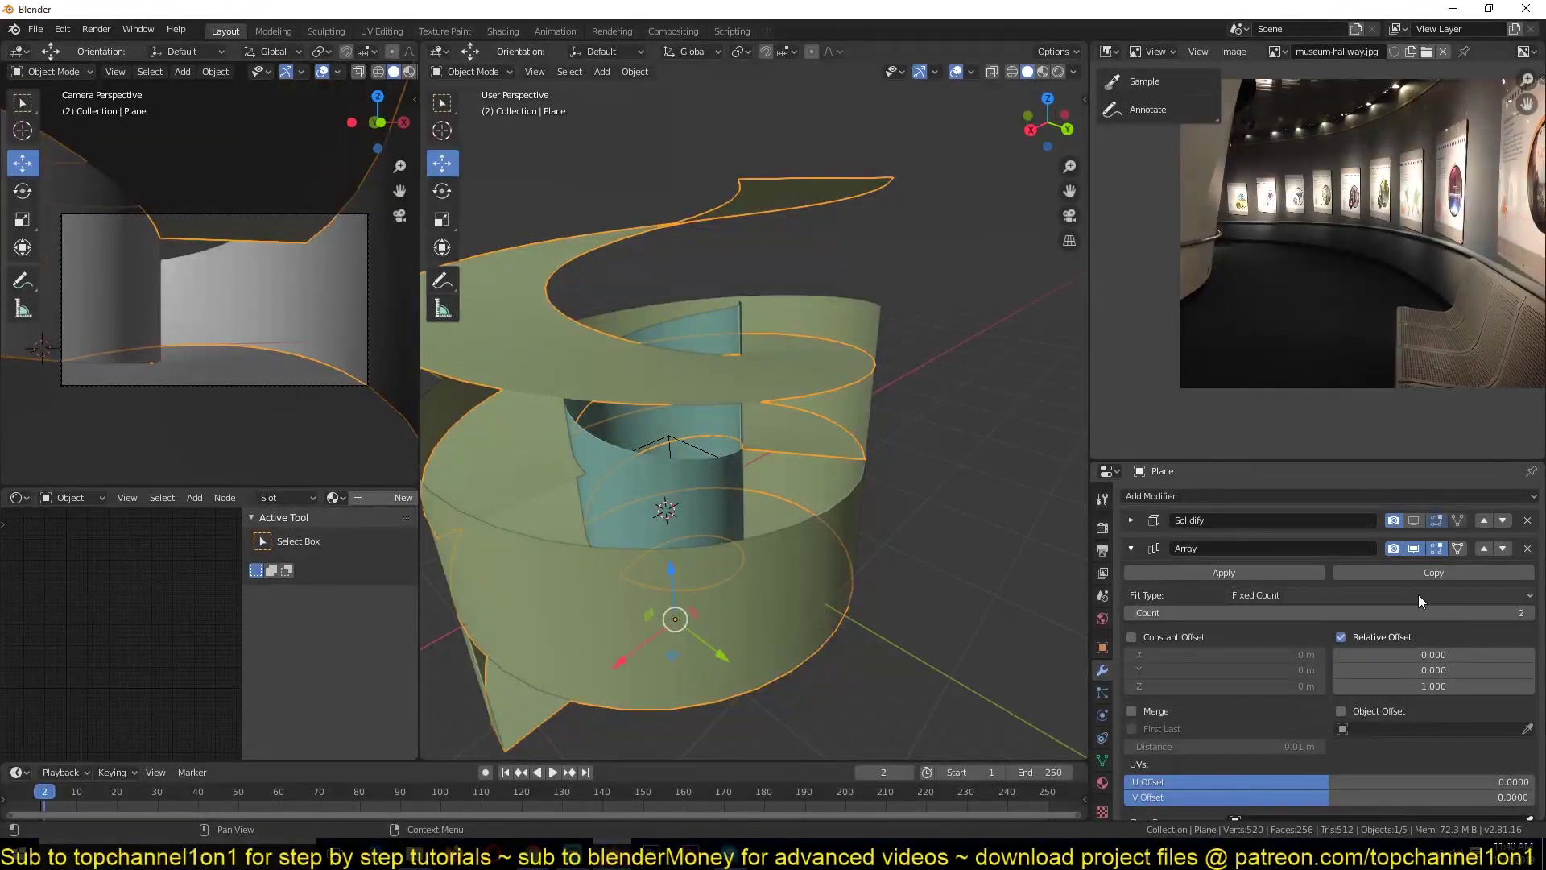
pyautogui.scroll(-2, 1382, 654)
pyautogui.click(1353, 666)
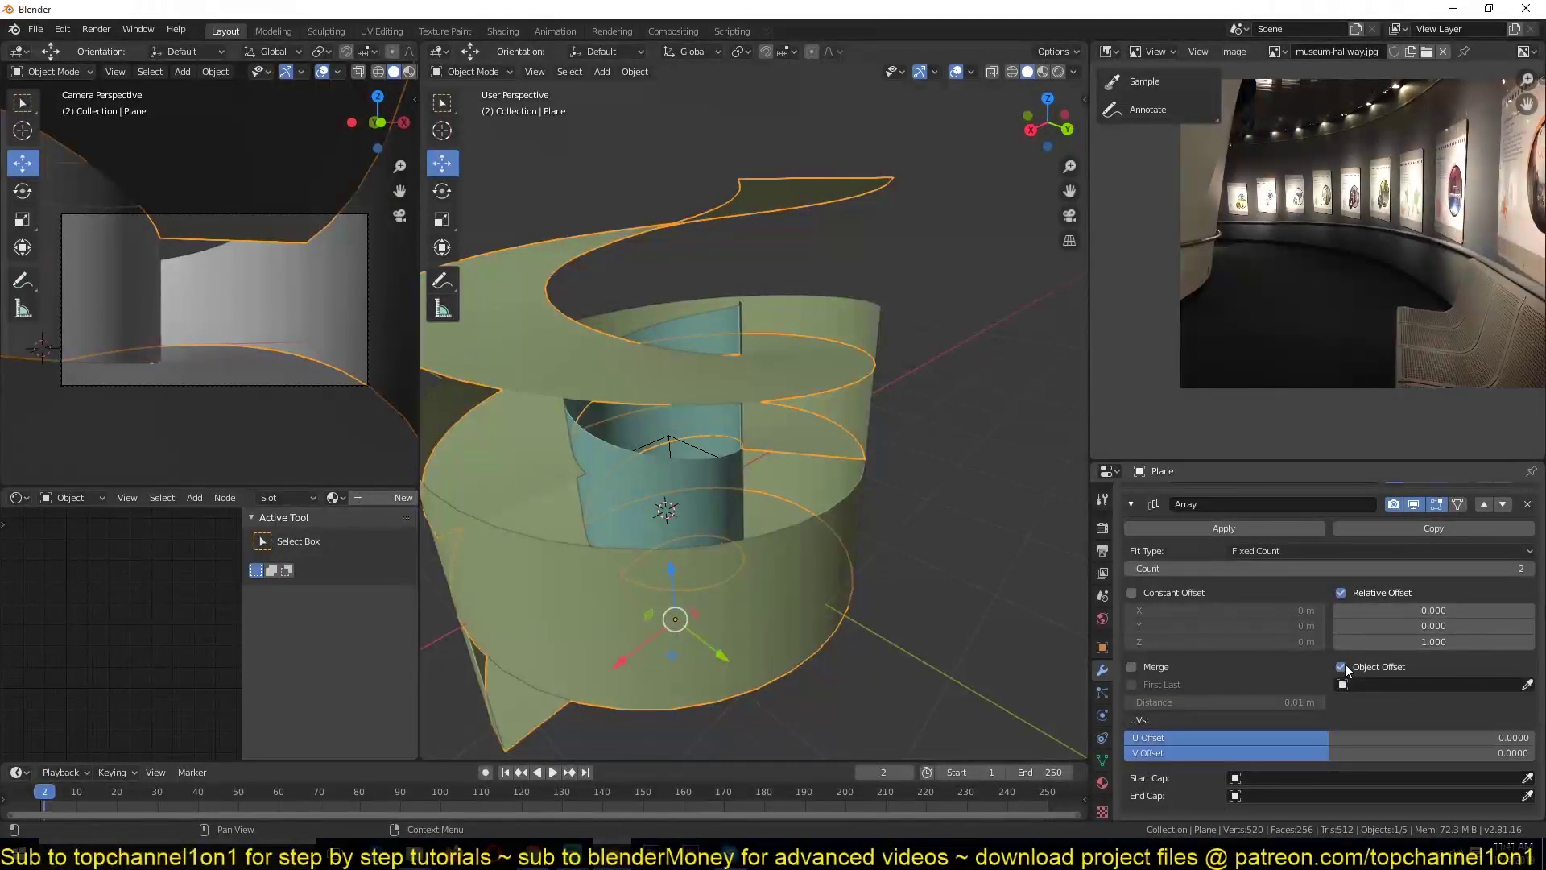
pyautogui.click(1528, 684)
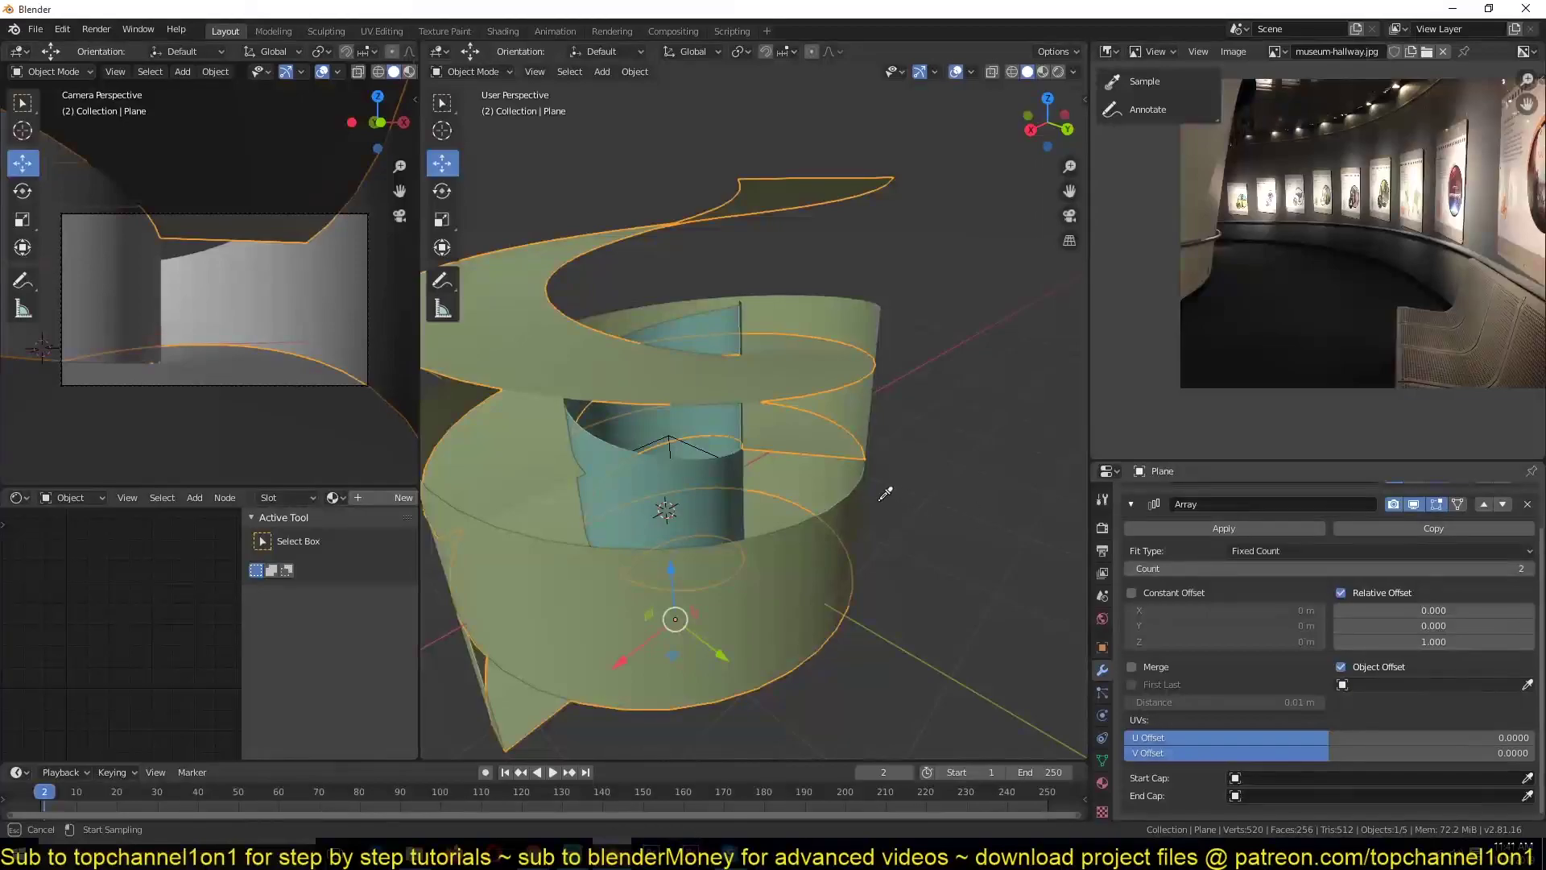
pyautogui.click(711, 459)
# Try applying the cube empty's scale.
pyautogui.click(708, 453)
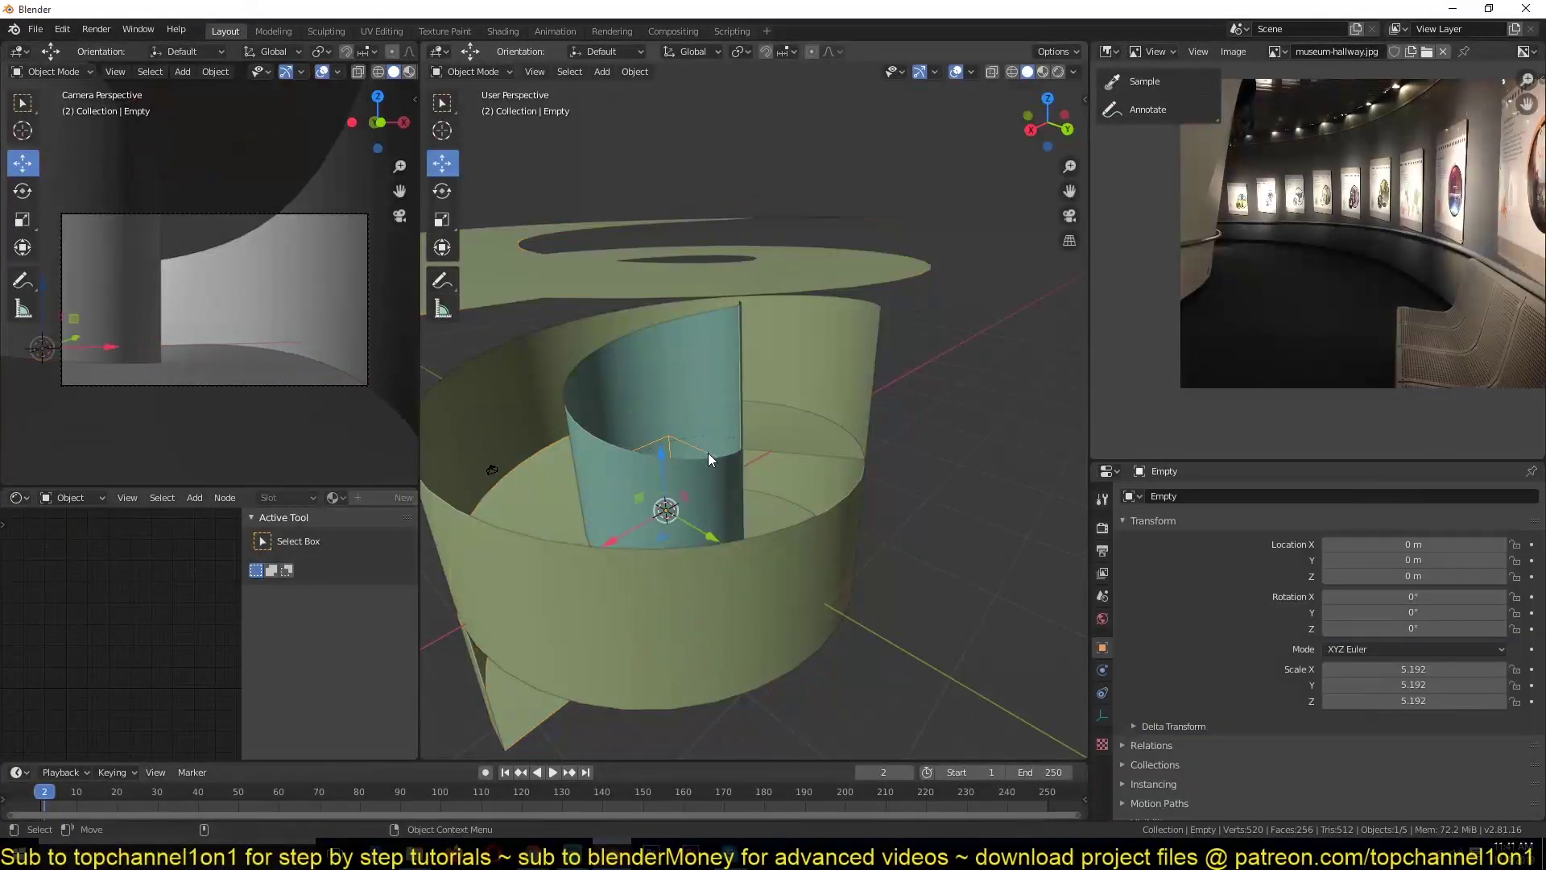
pyautogui.scroll(-2, 709, 453)
pyautogui.hotkey('ctrl', 'a')
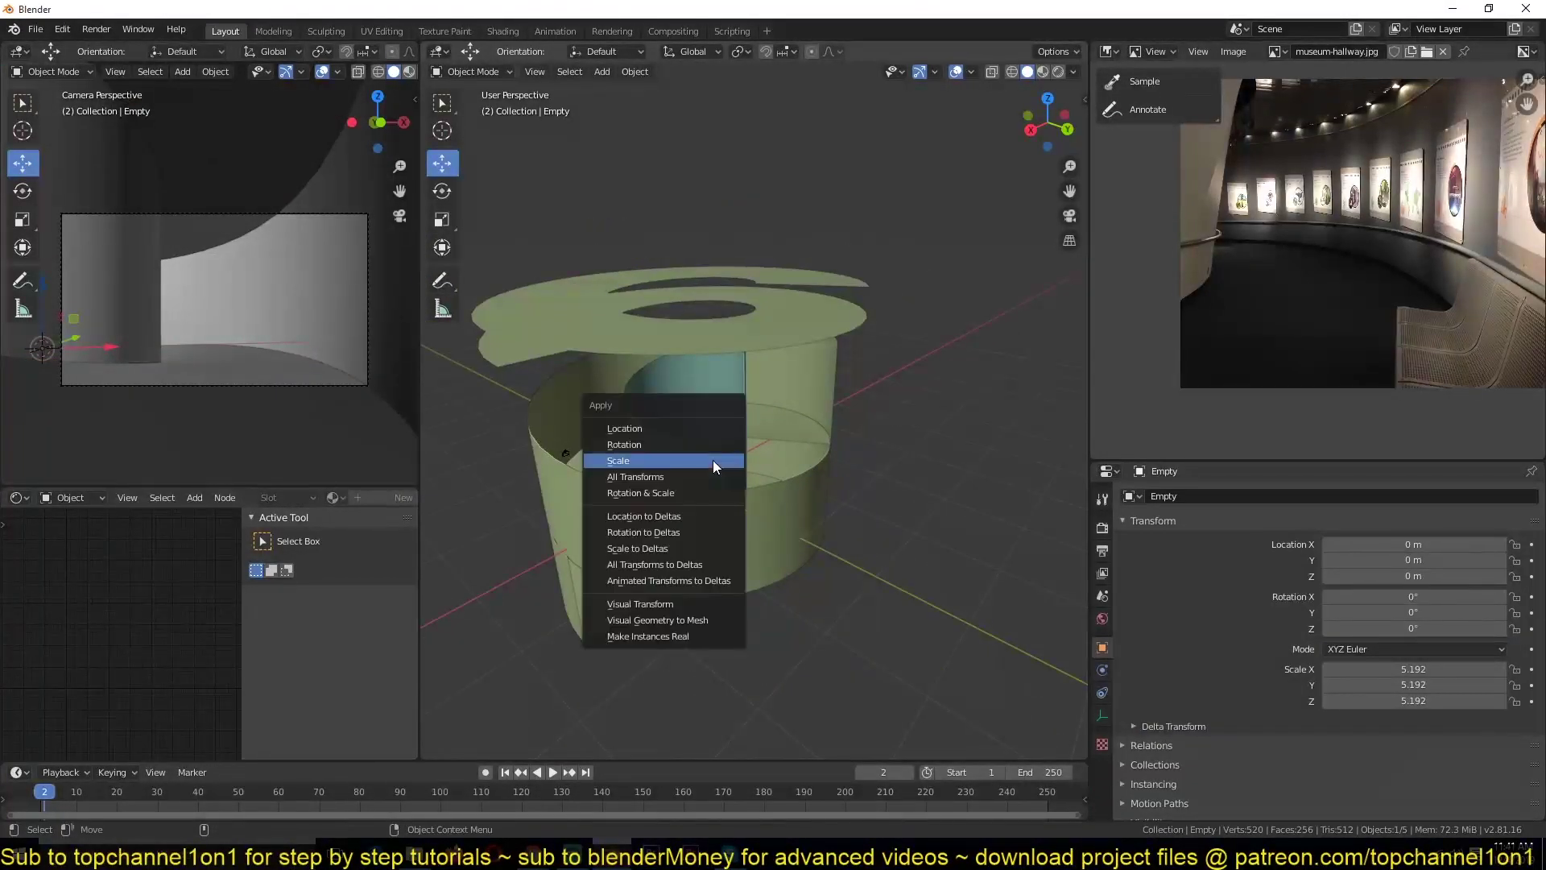
pyautogui.click(713, 461)
pyautogui.hotkey('ctrl', 'z')
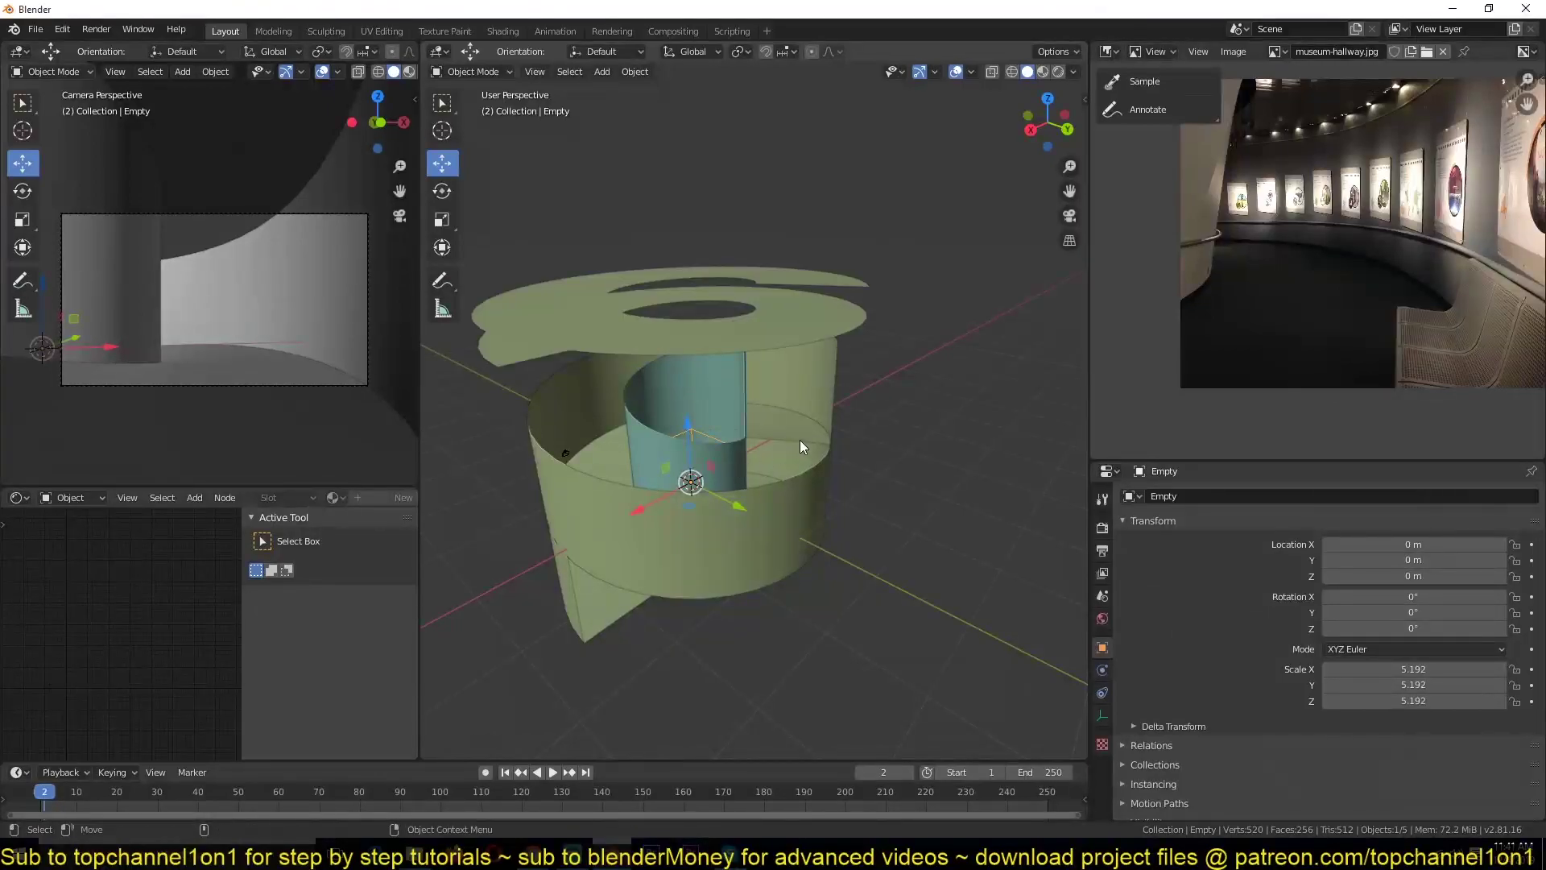
# Delete the scaled cube empty.
pyautogui.scroll(2, 776, 475)
pyautogui.press('KP_7')
pyautogui.press('x')
pyautogui.click(820, 524)
# Add a new cube empty at the spiral's centre and set its display size to 5.3 m.
pyautogui.moveTo(812, 490); pyautogui.dragTo(844, 466, button='middle')
pyautogui.press('KP_7')
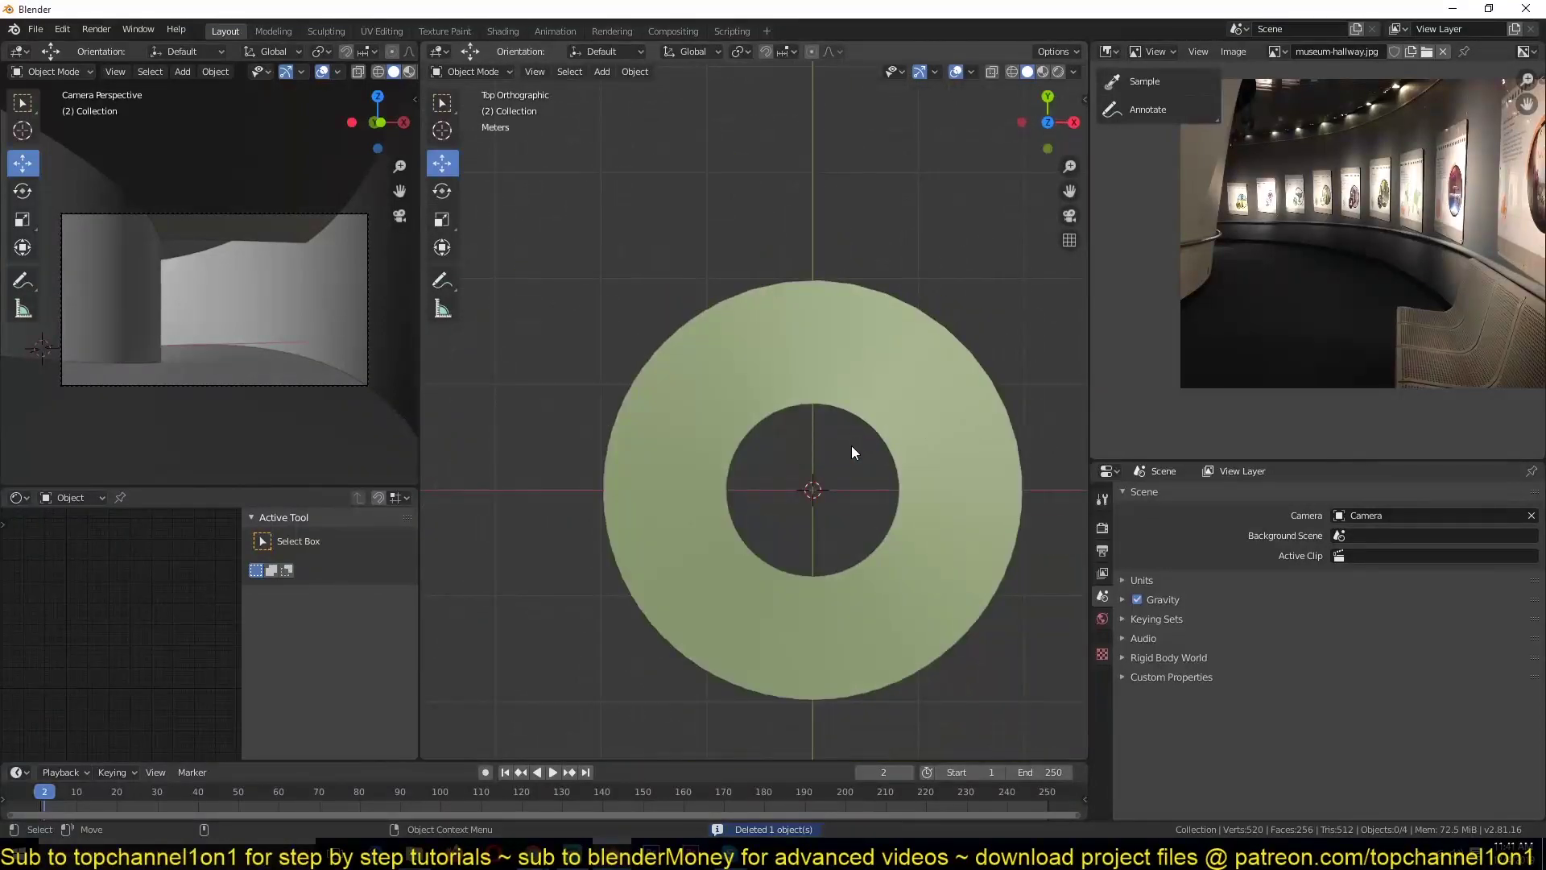
pyautogui.hotkey('shift', 'a')
pyautogui.moveTo(872, 446)
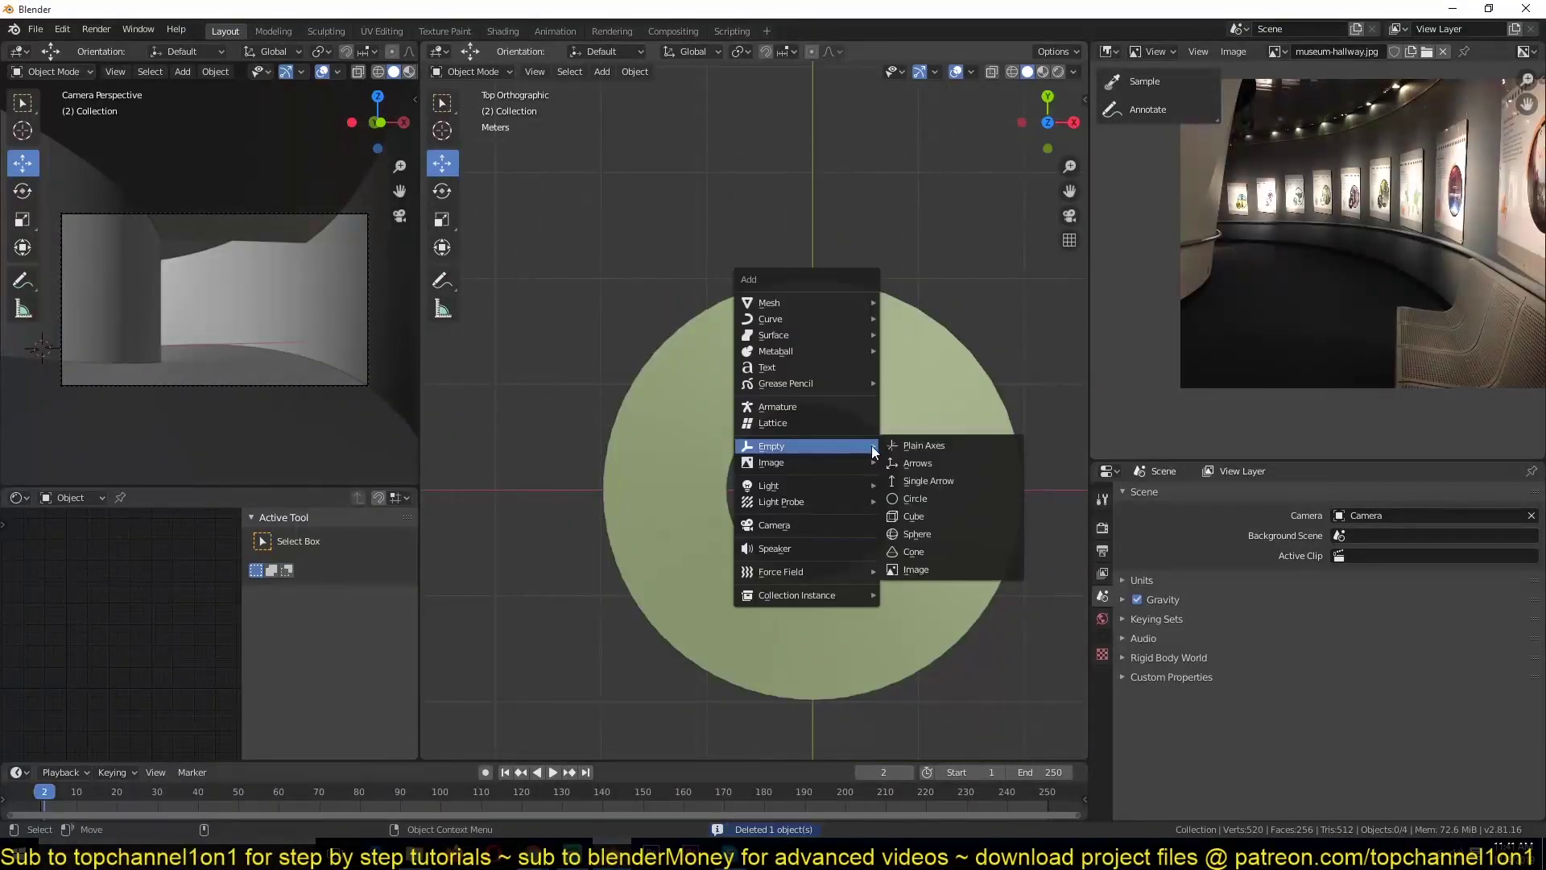
pyautogui.click(928, 518)
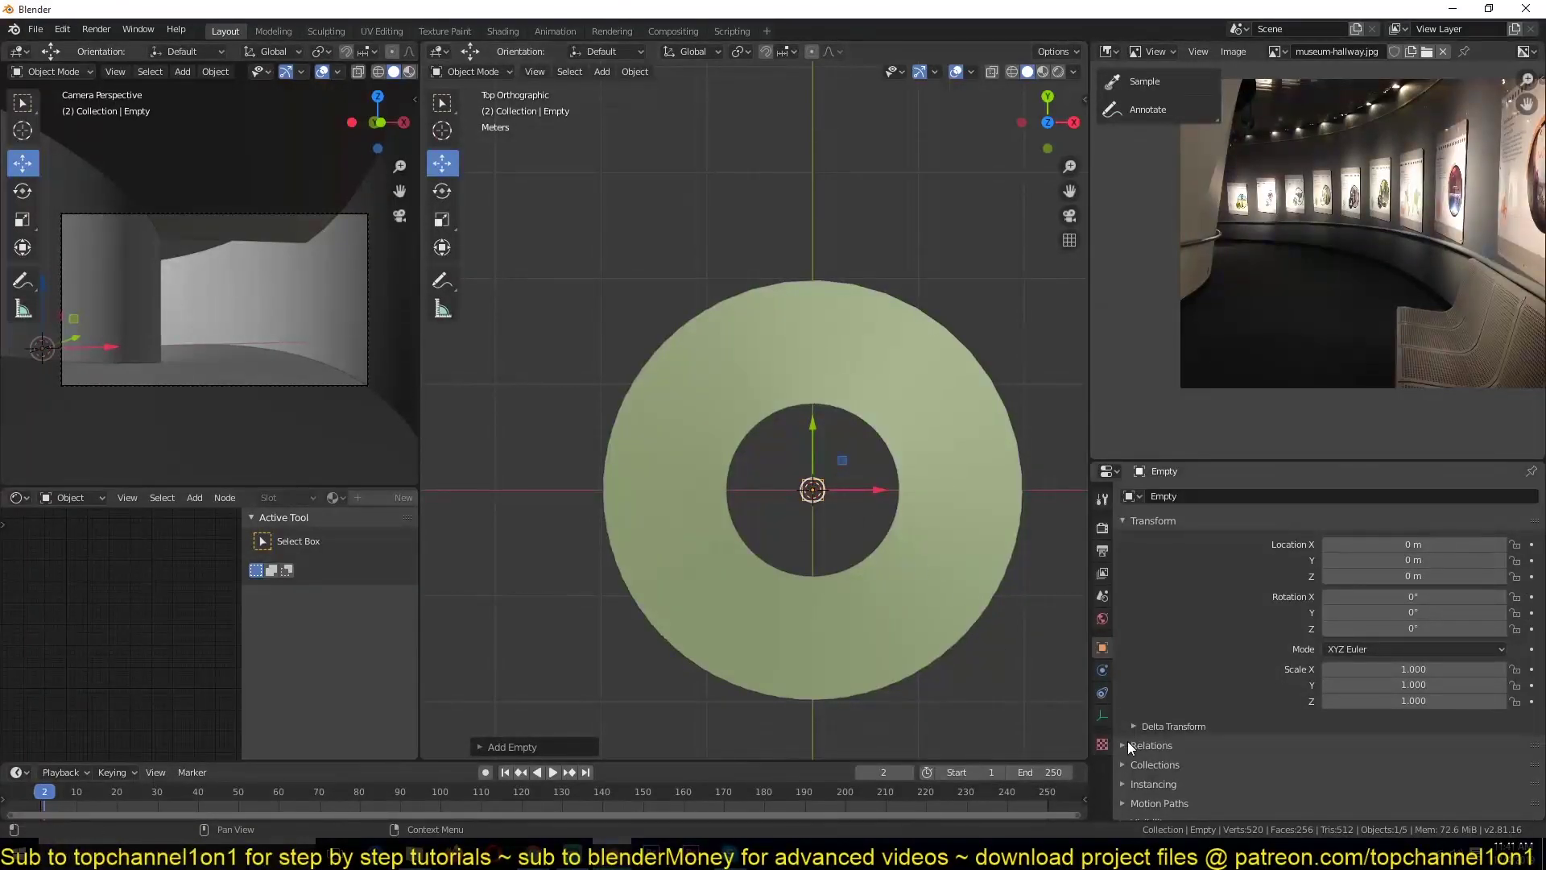
pyautogui.click(1102, 715)
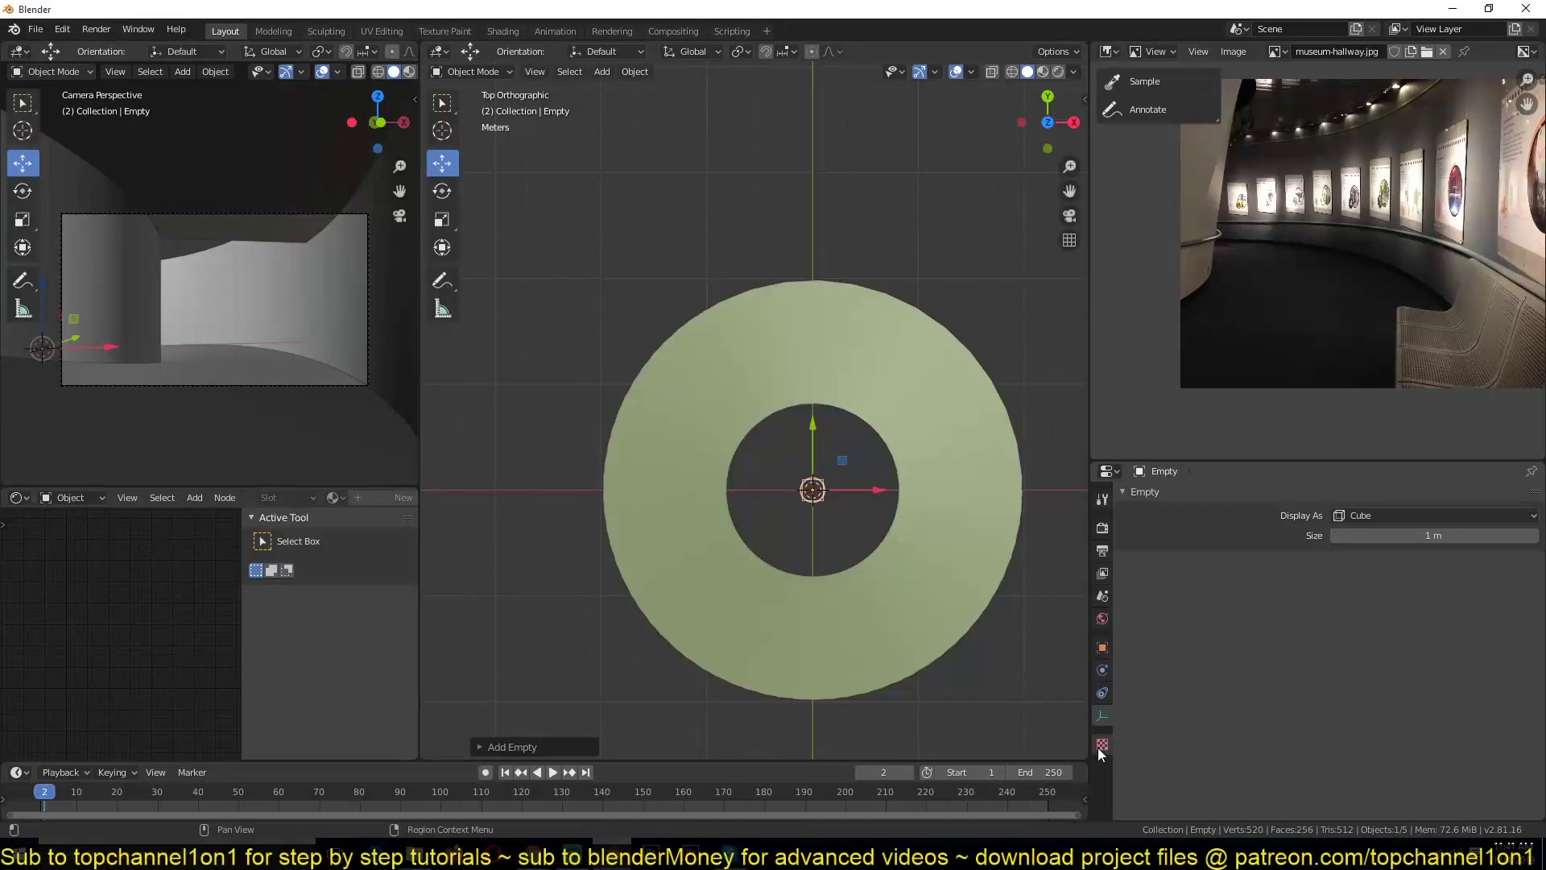
pyautogui.moveTo(1417, 536); pyautogui.dragTo(1486, 536)
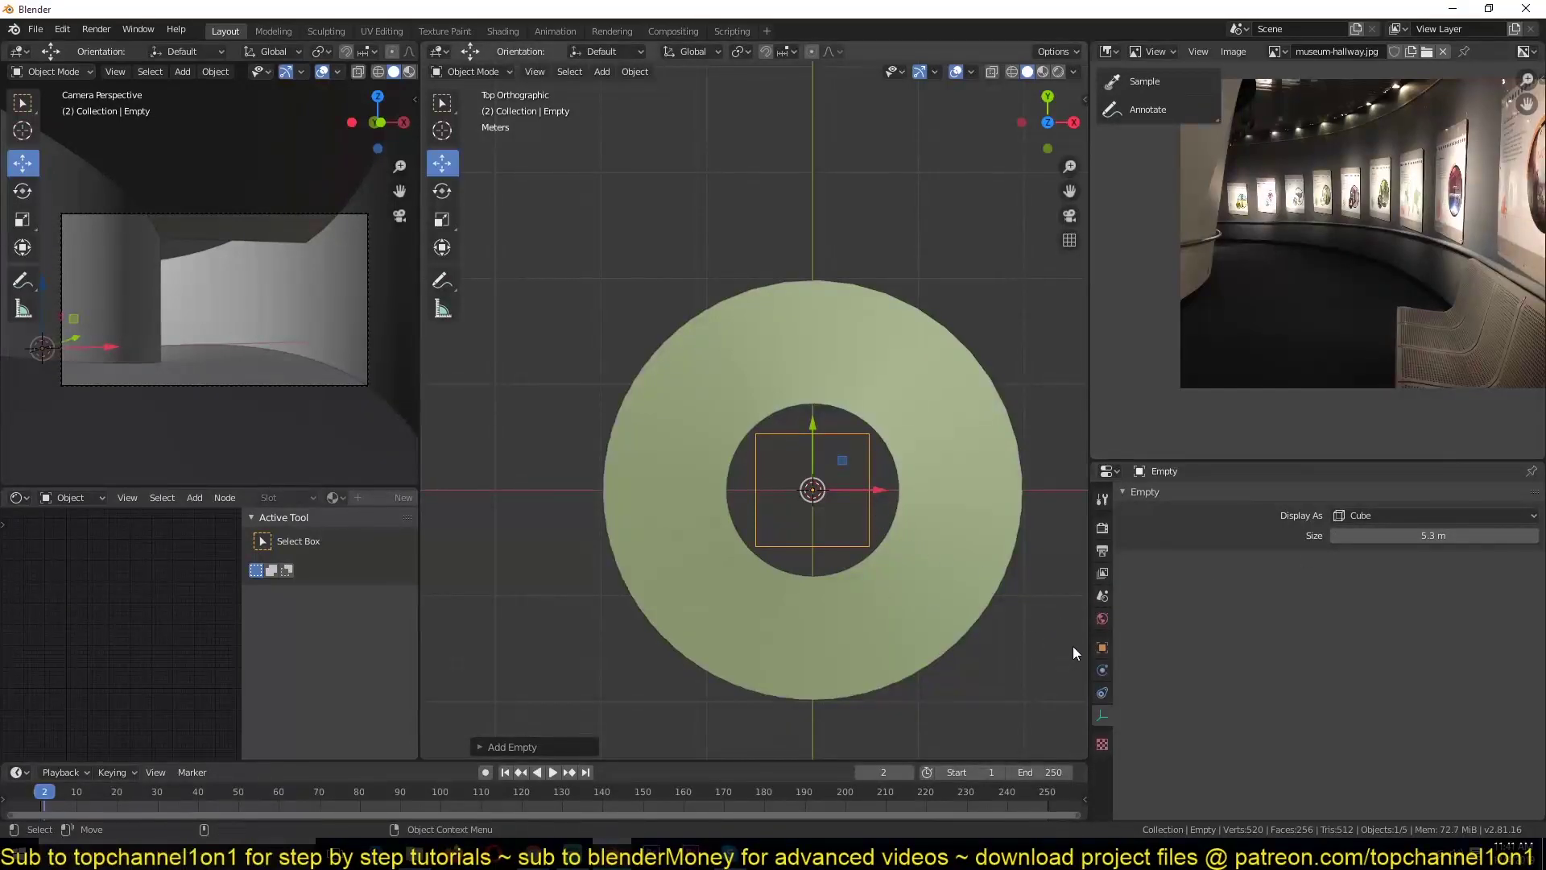
# Assign the new empty as the object offset of the spiral floor's Array modifier.
pyautogui.click(939, 509)
pyautogui.moveTo(940, 509); pyautogui.dragTo(770, 621, button='middle')
pyautogui.click(1102, 672)
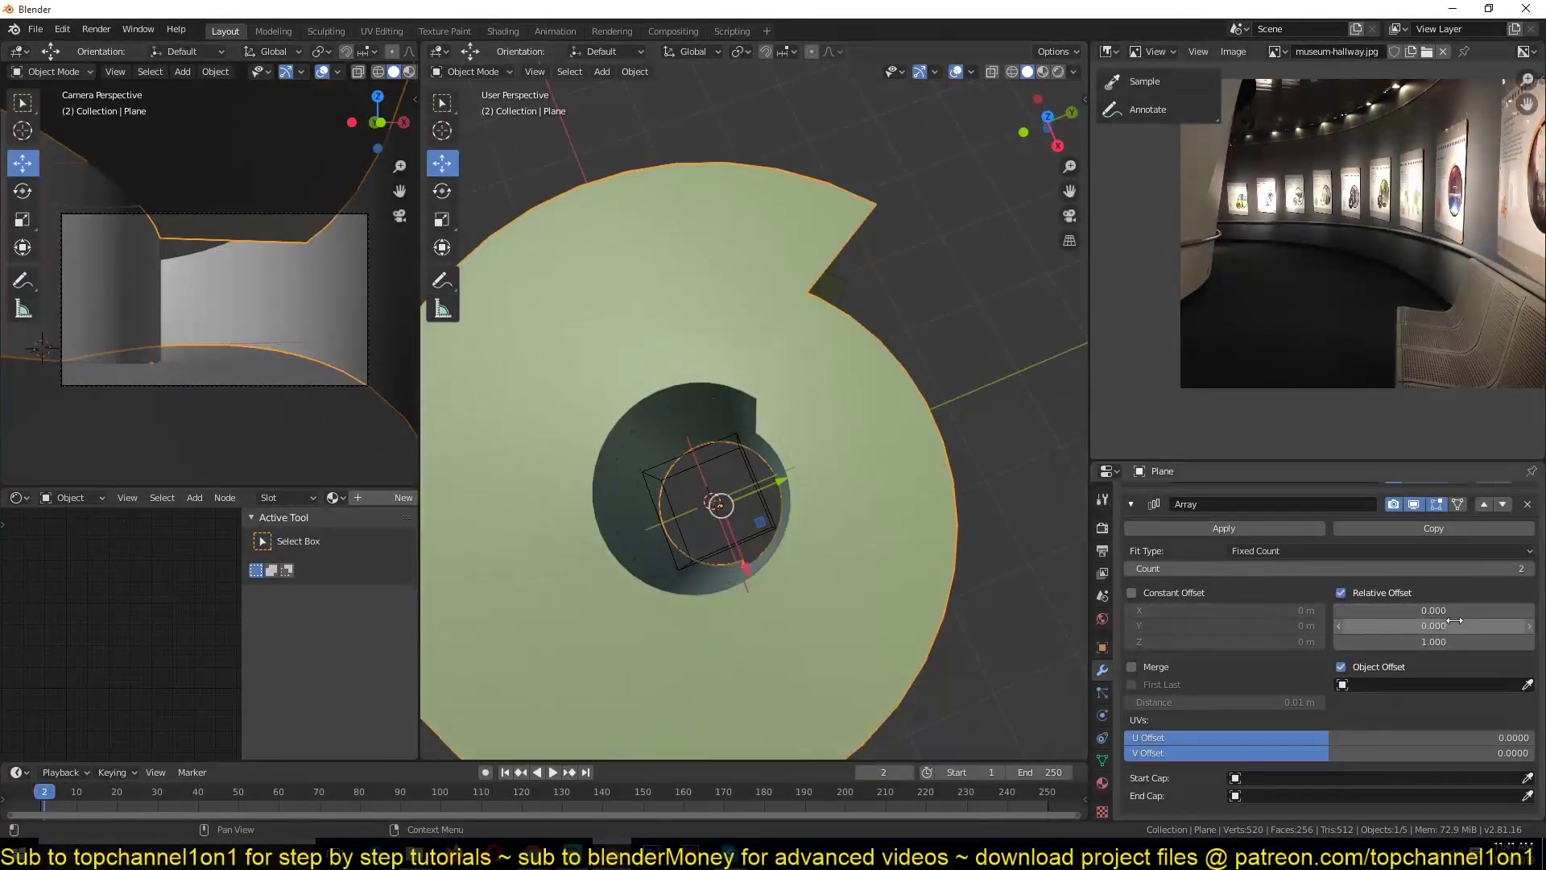
pyautogui.press('KP_7')
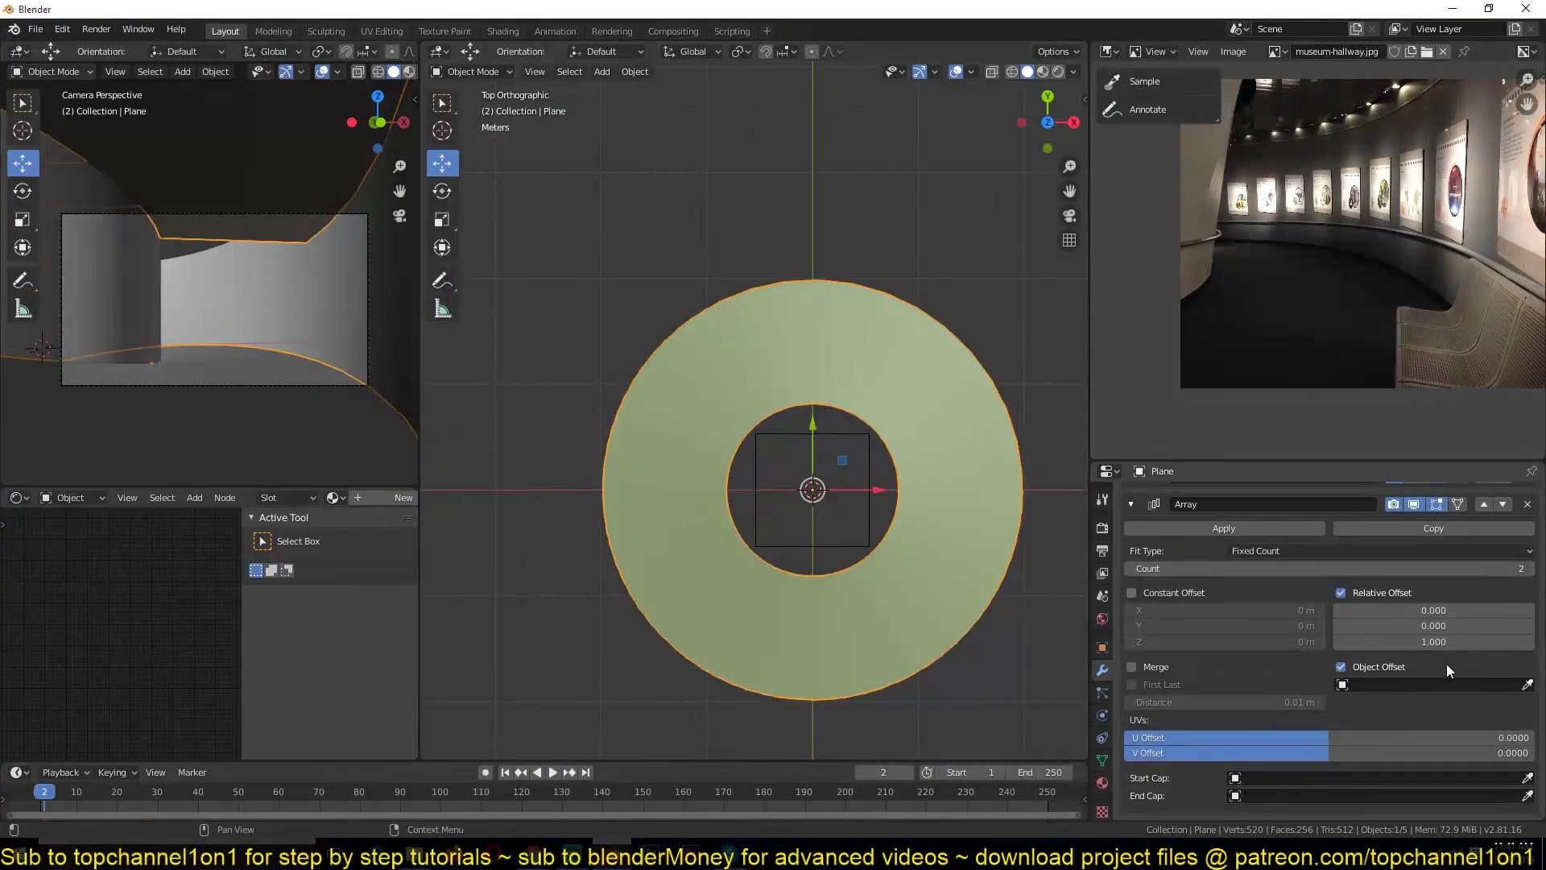
pyautogui.click(1498, 683)
pyautogui.click(1361, 534)
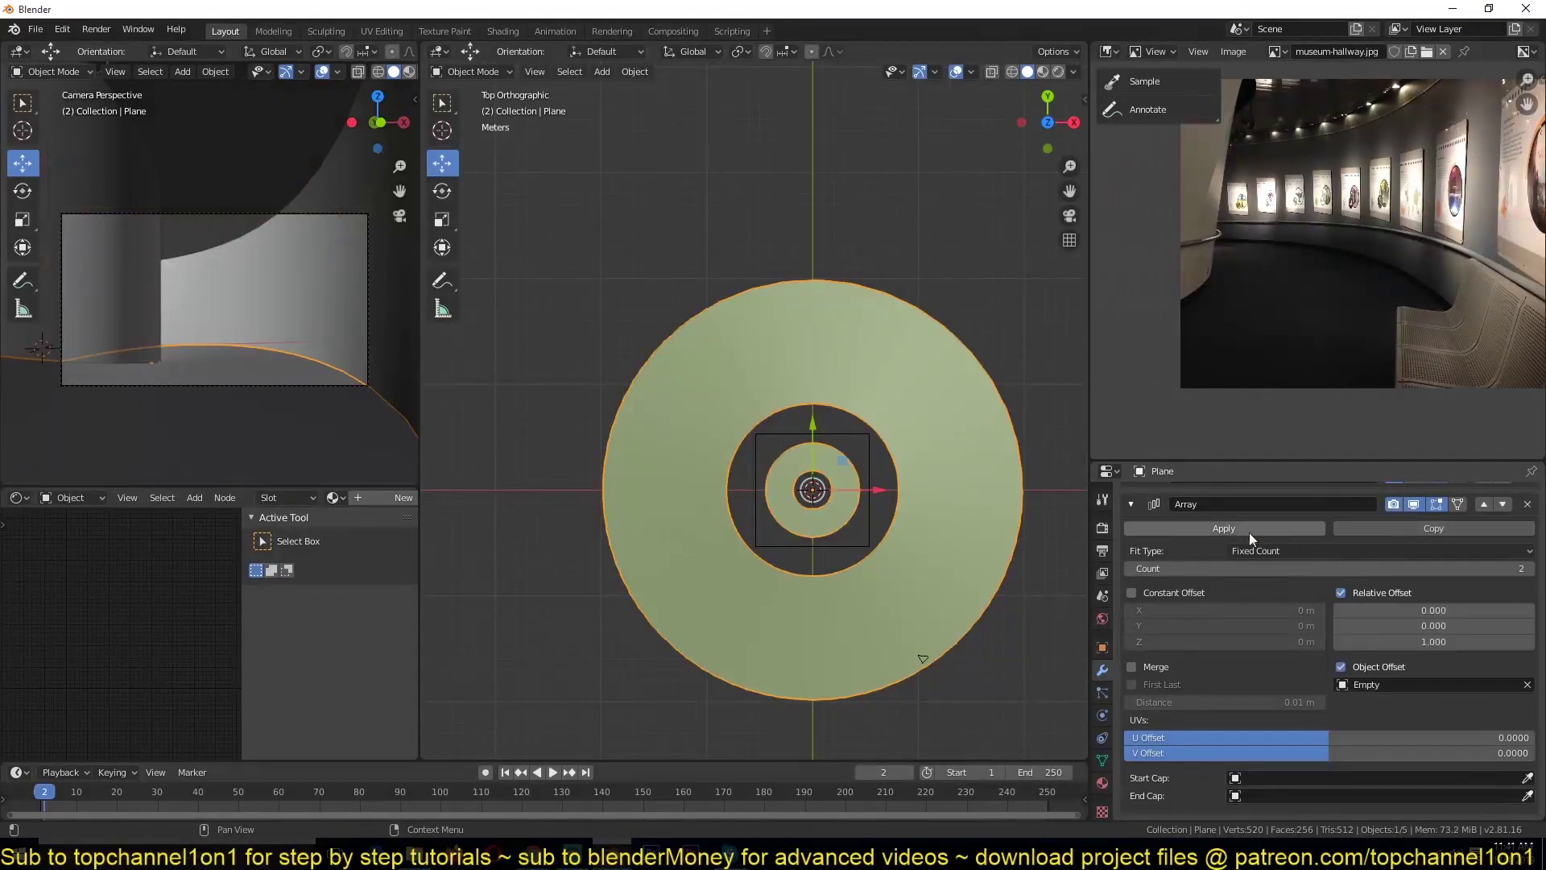
# Apply the spiral floor's scale so its arrayed copy matches the original size.
pyautogui.moveTo(921, 525); pyautogui.dragTo(720, 437, button='middle')
pyautogui.moveTo(699, 274); pyautogui.dragTo(810, 469, button='middle')
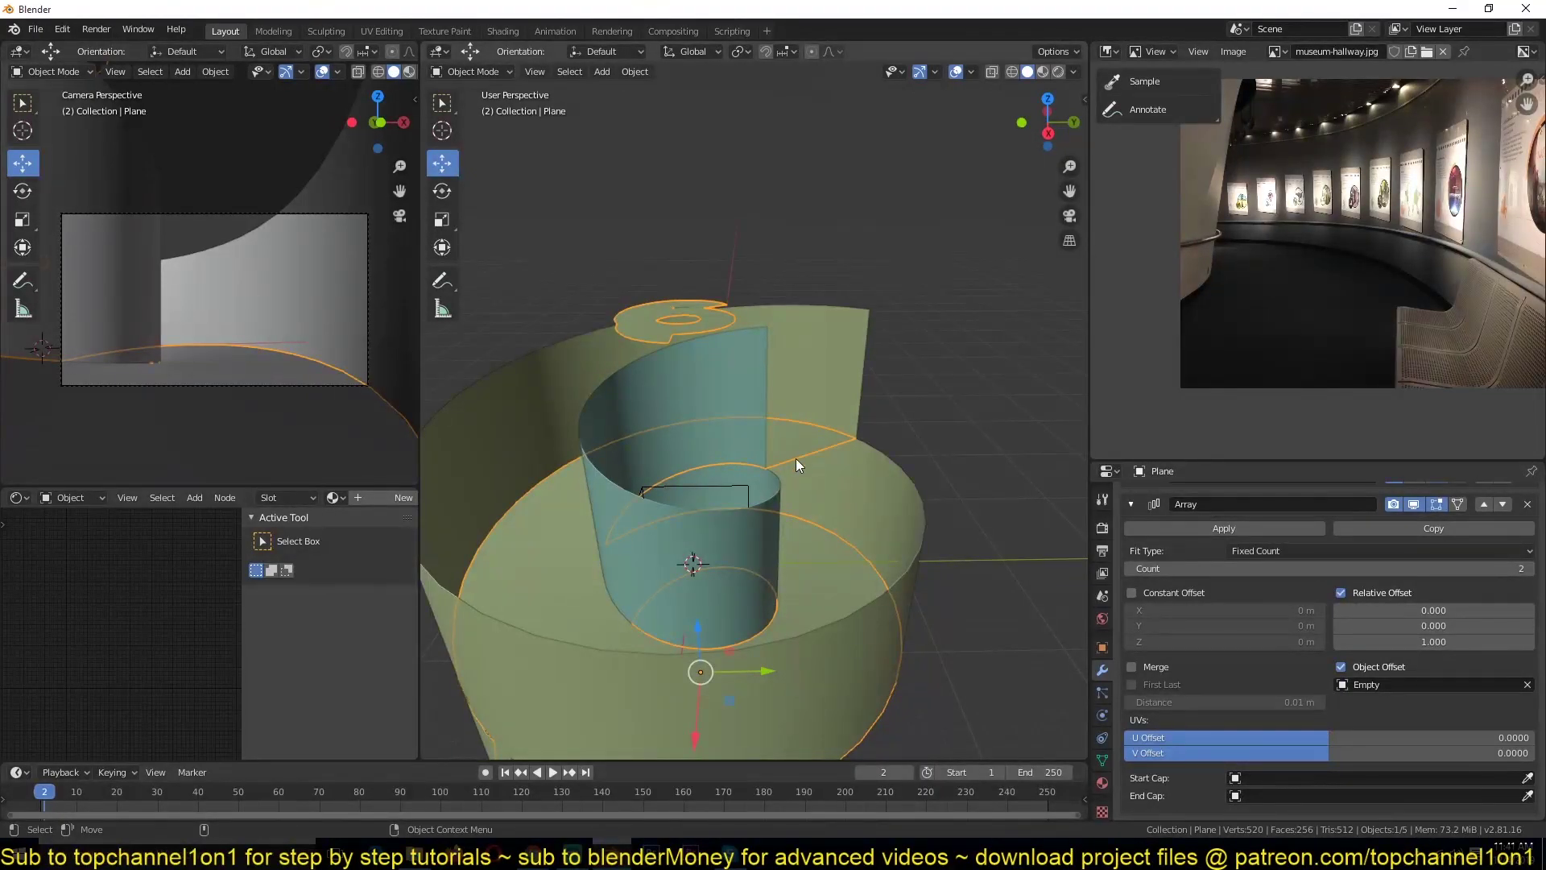
pyautogui.hotkey('ctrl', 'a')
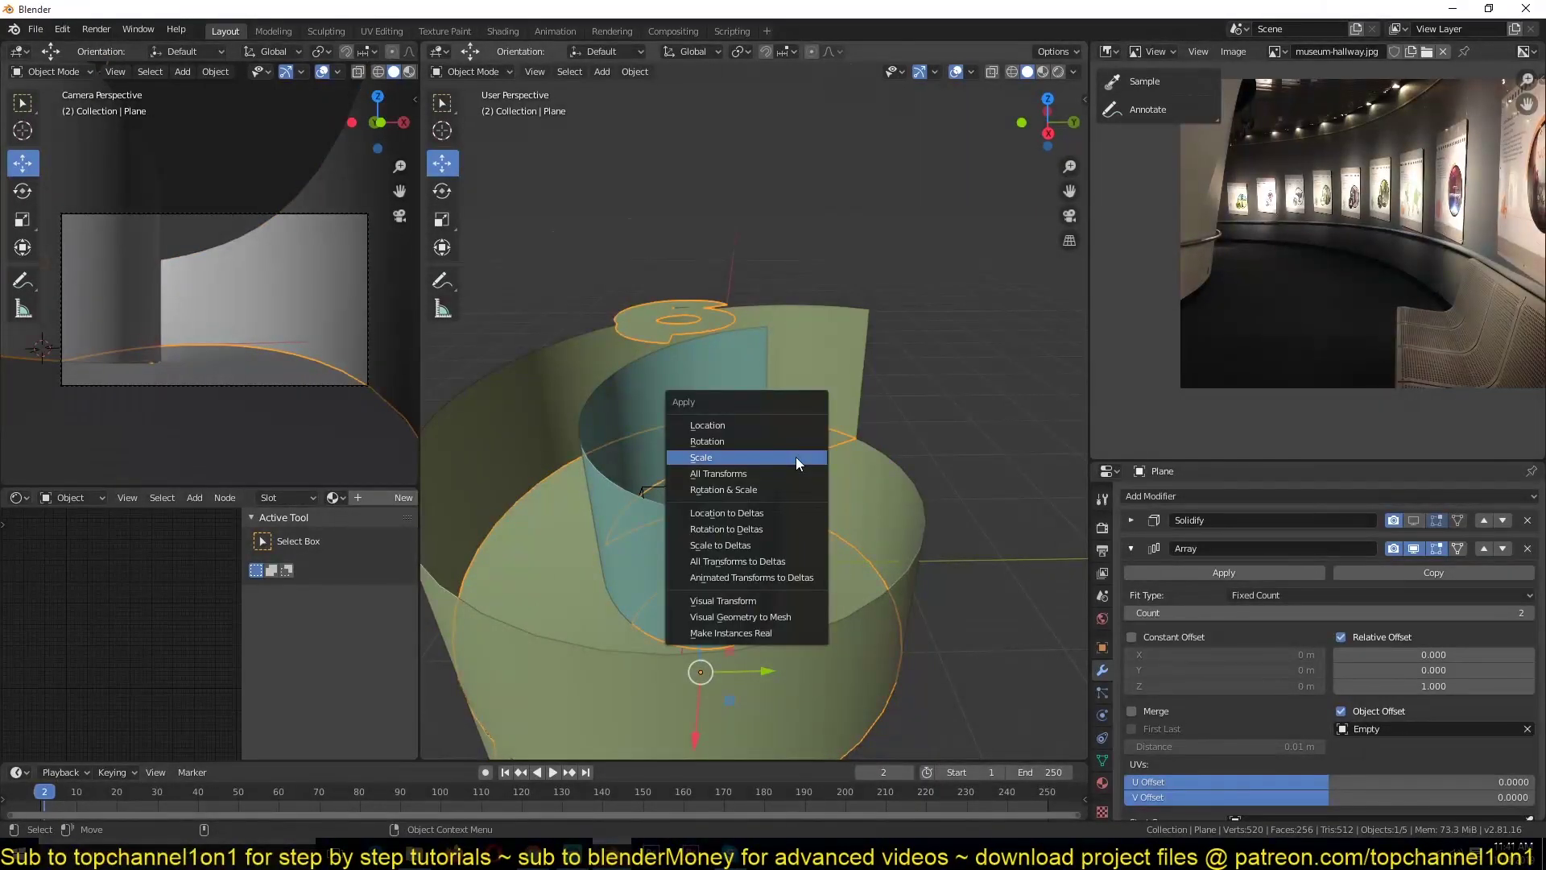
pyautogui.click(795, 456)
pyautogui.moveTo(794, 460); pyautogui.dragTo(731, 417, button='middle')
pyautogui.click(728, 495)
pyautogui.click(520, 303)
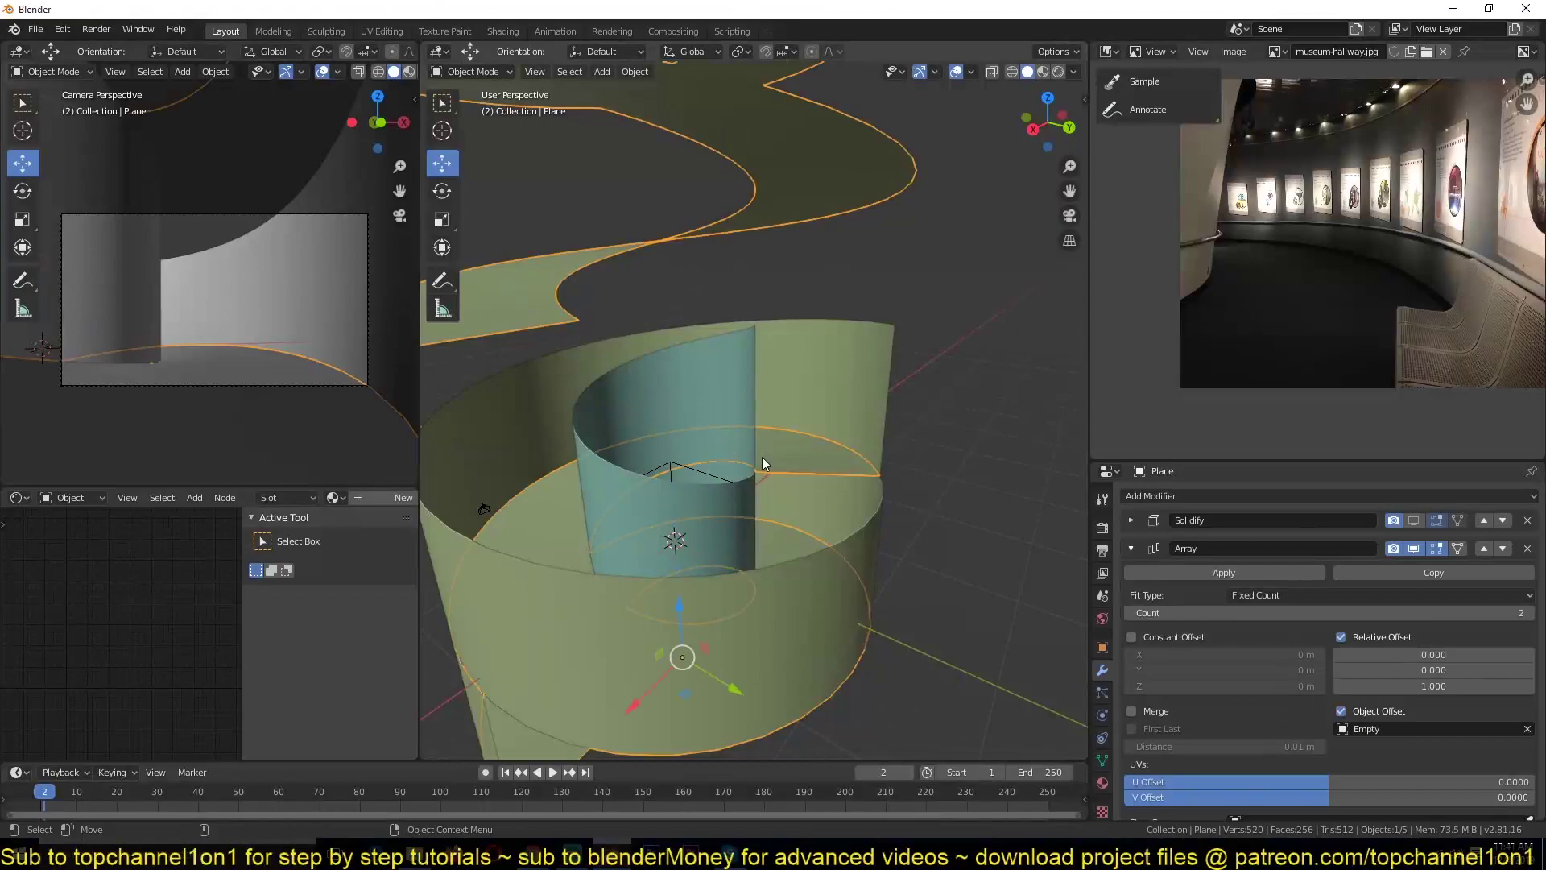
pyautogui.click(709, 472)
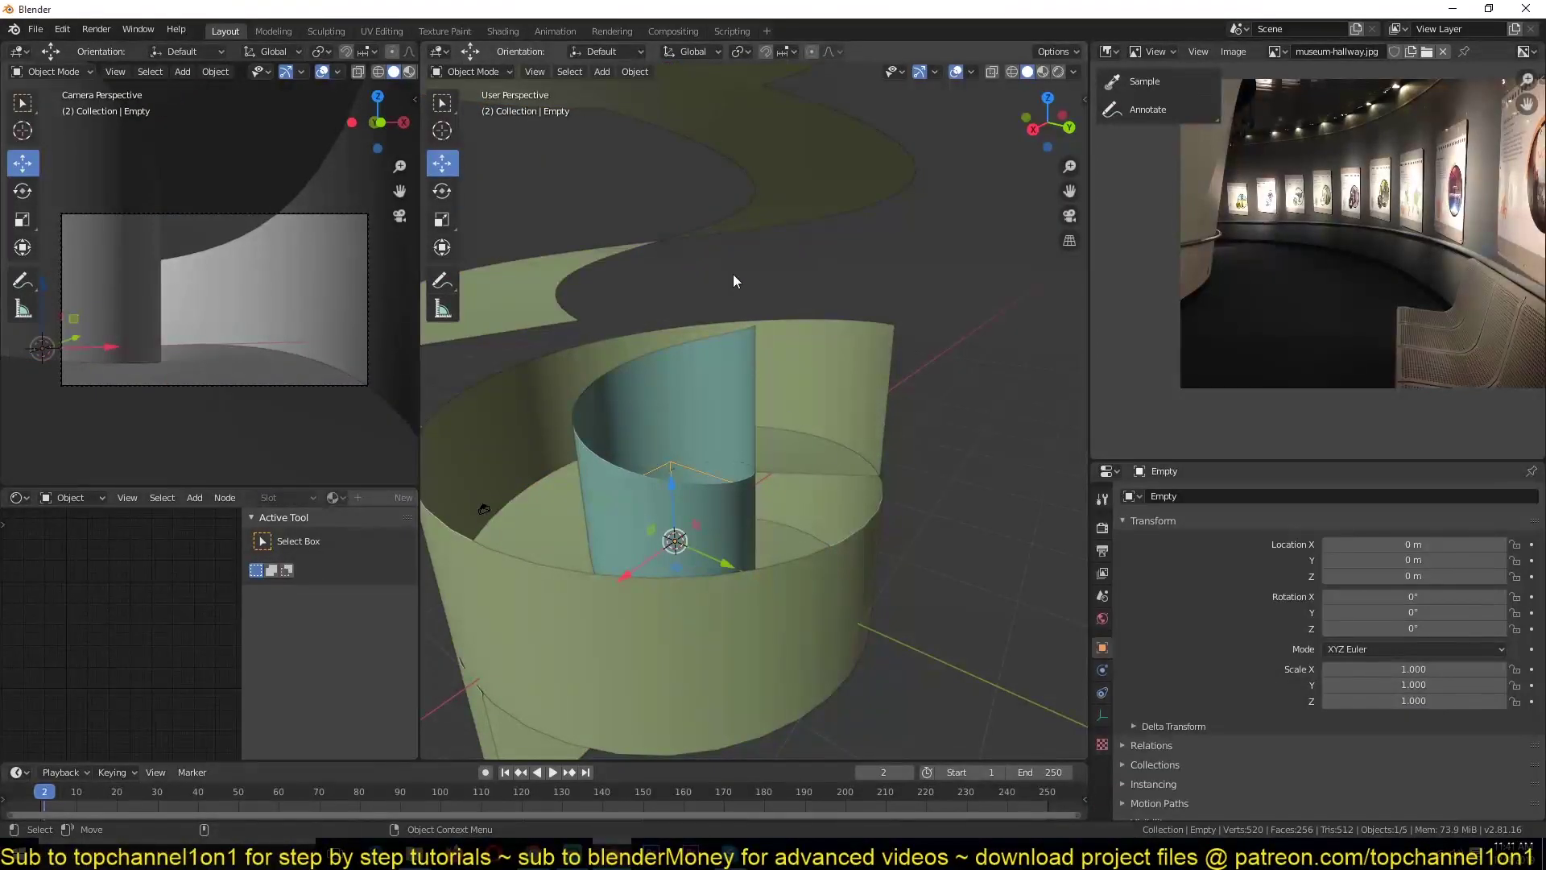
pyautogui.click(752, 185)
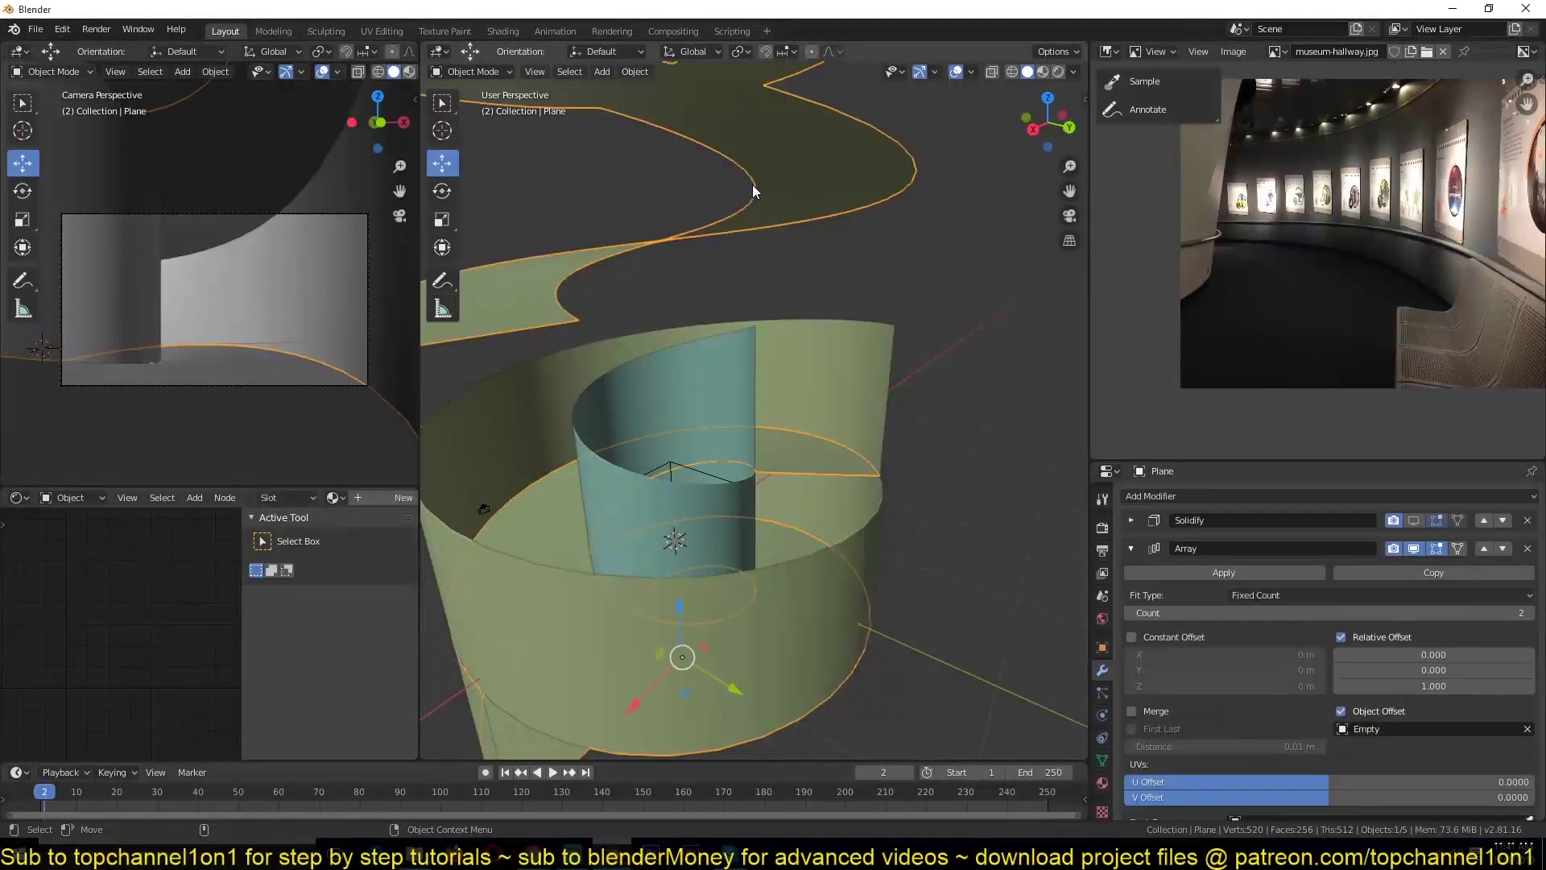
pyautogui.click(712, 476)
pyautogui.press('r')
pyautogui.press('z')
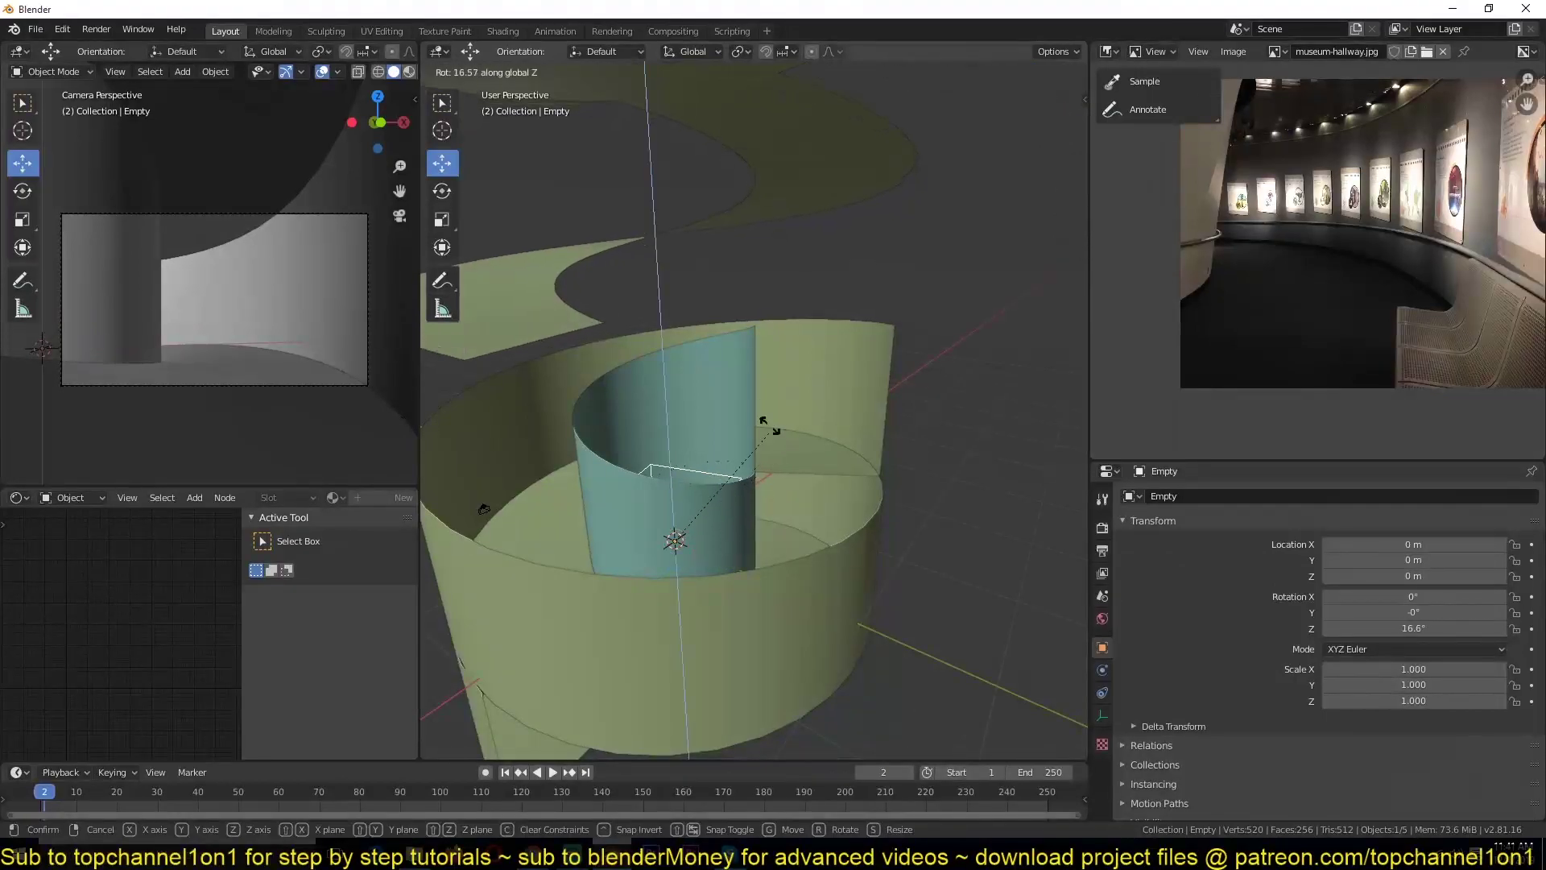
pyautogui.rightClick(638, 371)
pyautogui.press('KP_7')
pyautogui.scroll(4, 809, 438)
pyautogui.press('z')
pyautogui.click(722, 419)
pyautogui.scroll(-2, 729, 444)
pyautogui.keyDown('shift'); pyautogui.moveTo(870, 477); pyautogui.dragTo(728, 463, button='middle'); pyautogui.keyUp('shift')
pyautogui.press('r')
pyautogui.press('z')
pyautogui.rightClick(885, 452)
pyautogui.press('z')
pyautogui.click(979, 451)
# Lower the empty to about -13.17 m on Z and rotate it about 119° around Z to reposition the ceiling copy.
pyautogui.moveTo(979, 451)
pyautogui.mouseDown(button='middle')
pyautogui.moveTo(757, 331)
pyautogui.moveTo(736, 378)
pyautogui.moveTo(565, 372)
pyautogui.moveTo(654, 414)
pyautogui.mouseUp(button='middle')
pyautogui.scroll(-2, 753, 329)
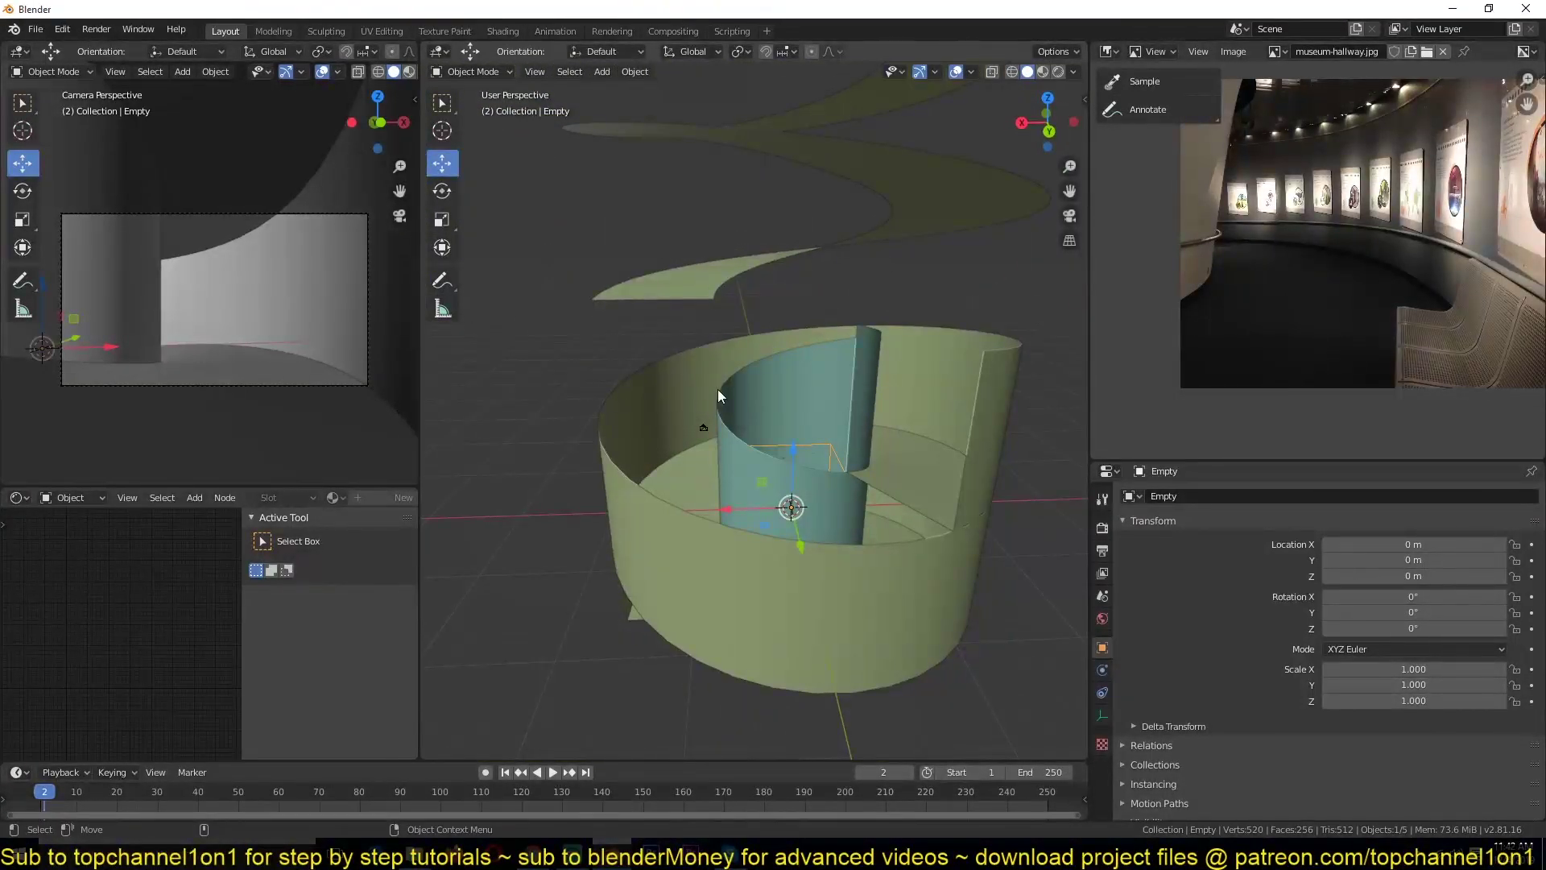
pyautogui.moveTo(792, 453); pyautogui.dragTo(789, 547)
pyautogui.press('r')
pyautogui.press('z')
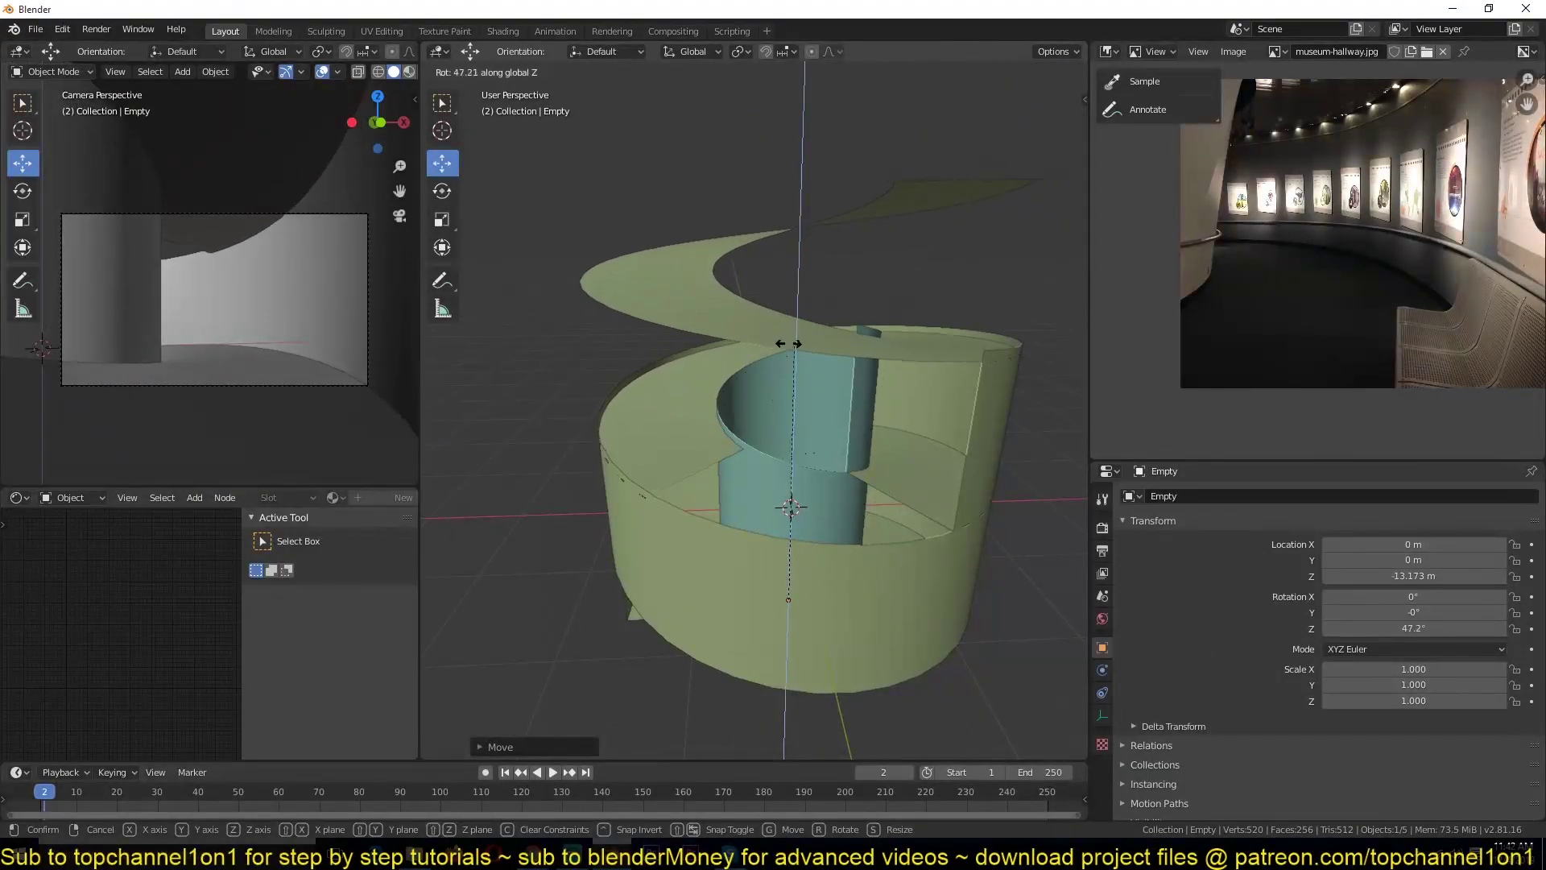
pyautogui.click(608, 515)
# Lower the empty to about -15.18 m and turn it to about 120° around Z, aligning the seam between the spiral copies.
pyautogui.moveTo(606, 524); pyautogui.dragTo(650, 394, button='middle')
pyautogui.scroll(3, 617, 430)
pyautogui.moveTo(697, 516)
pyautogui.mouseDown()
pyautogui.moveTo(693, 533)
pyautogui.moveTo(703, 511)
pyautogui.mouseUp()
pyautogui.moveTo(703, 511); pyautogui.dragTo(822, 425, button='middle')
pyautogui.scroll(3, 744, 576)
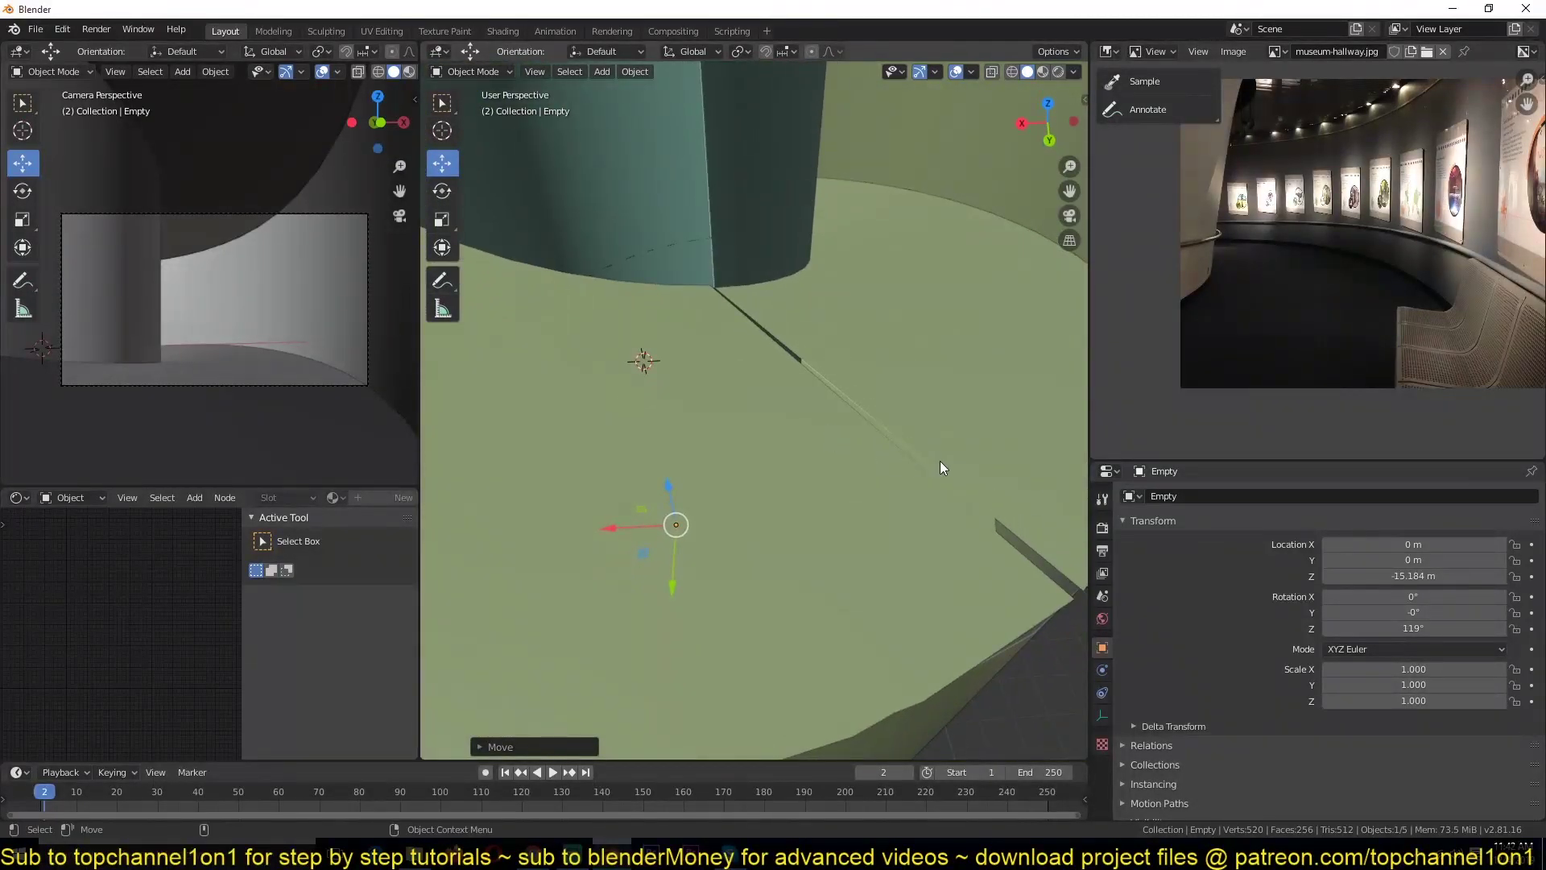
pyautogui.press('r')
pyautogui.press('z')
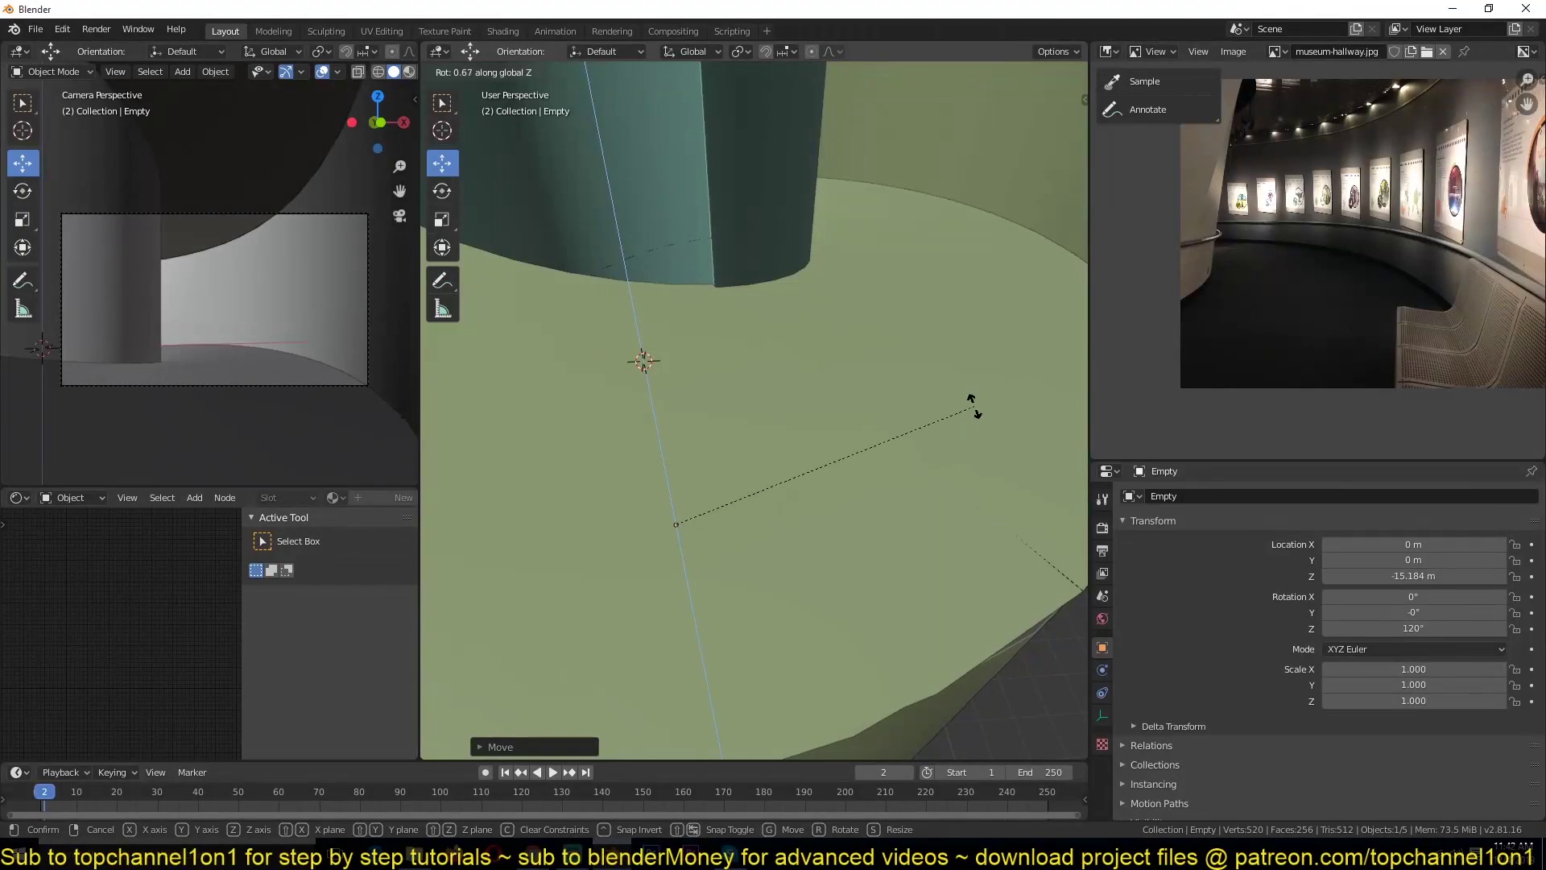
pyautogui.click(969, 430)
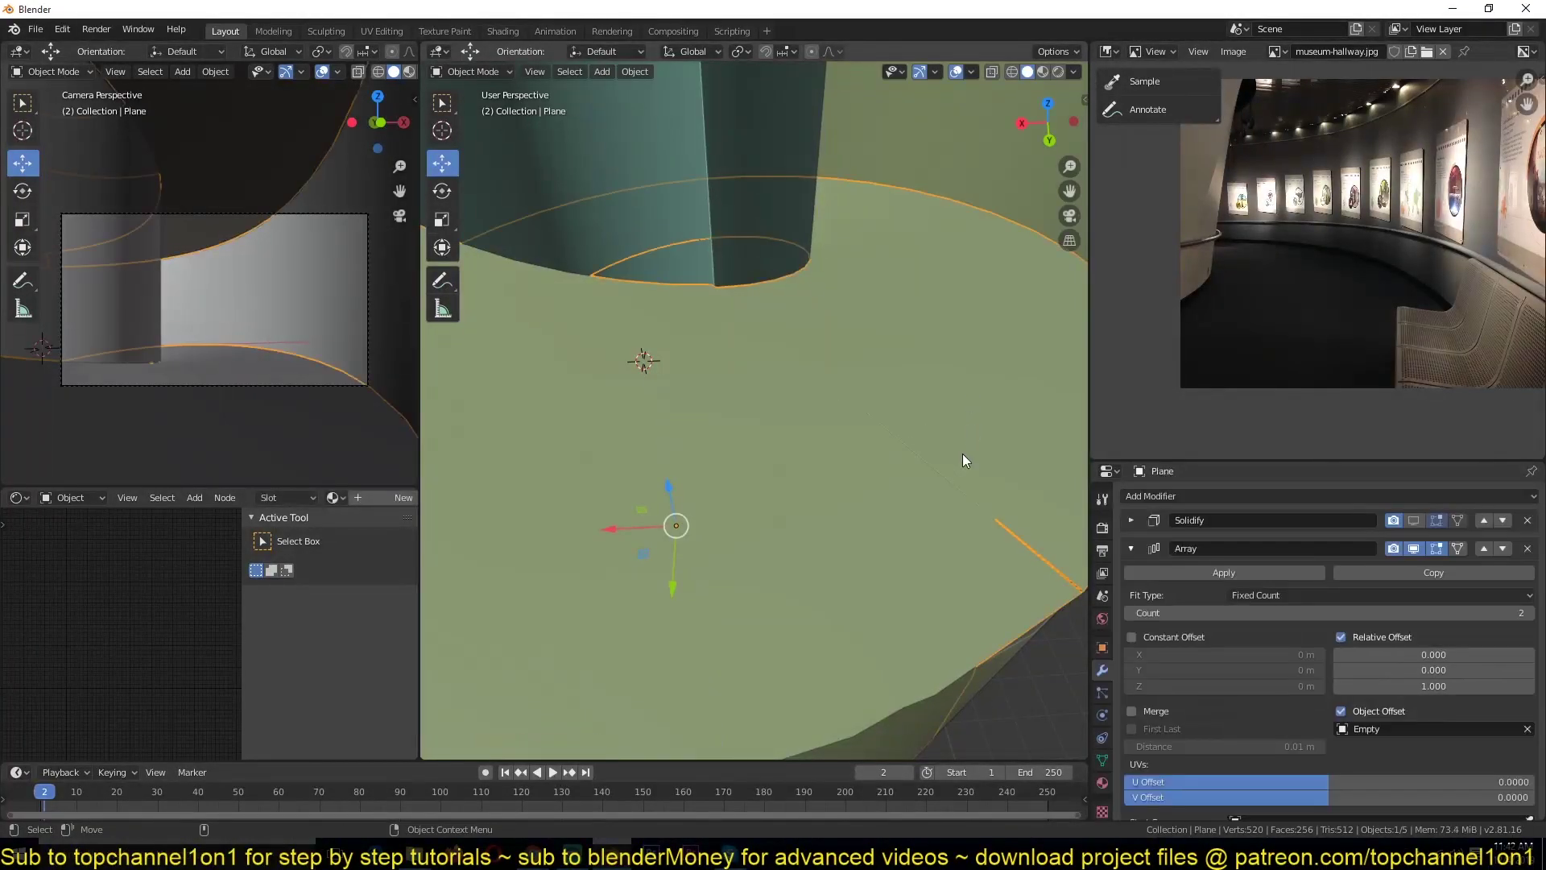
# Show the spiral floor's Solidify modifier in the viewport and set its thickness to about 0.107 m.
pyautogui.click(1132, 548)
pyautogui.click(1195, 496)
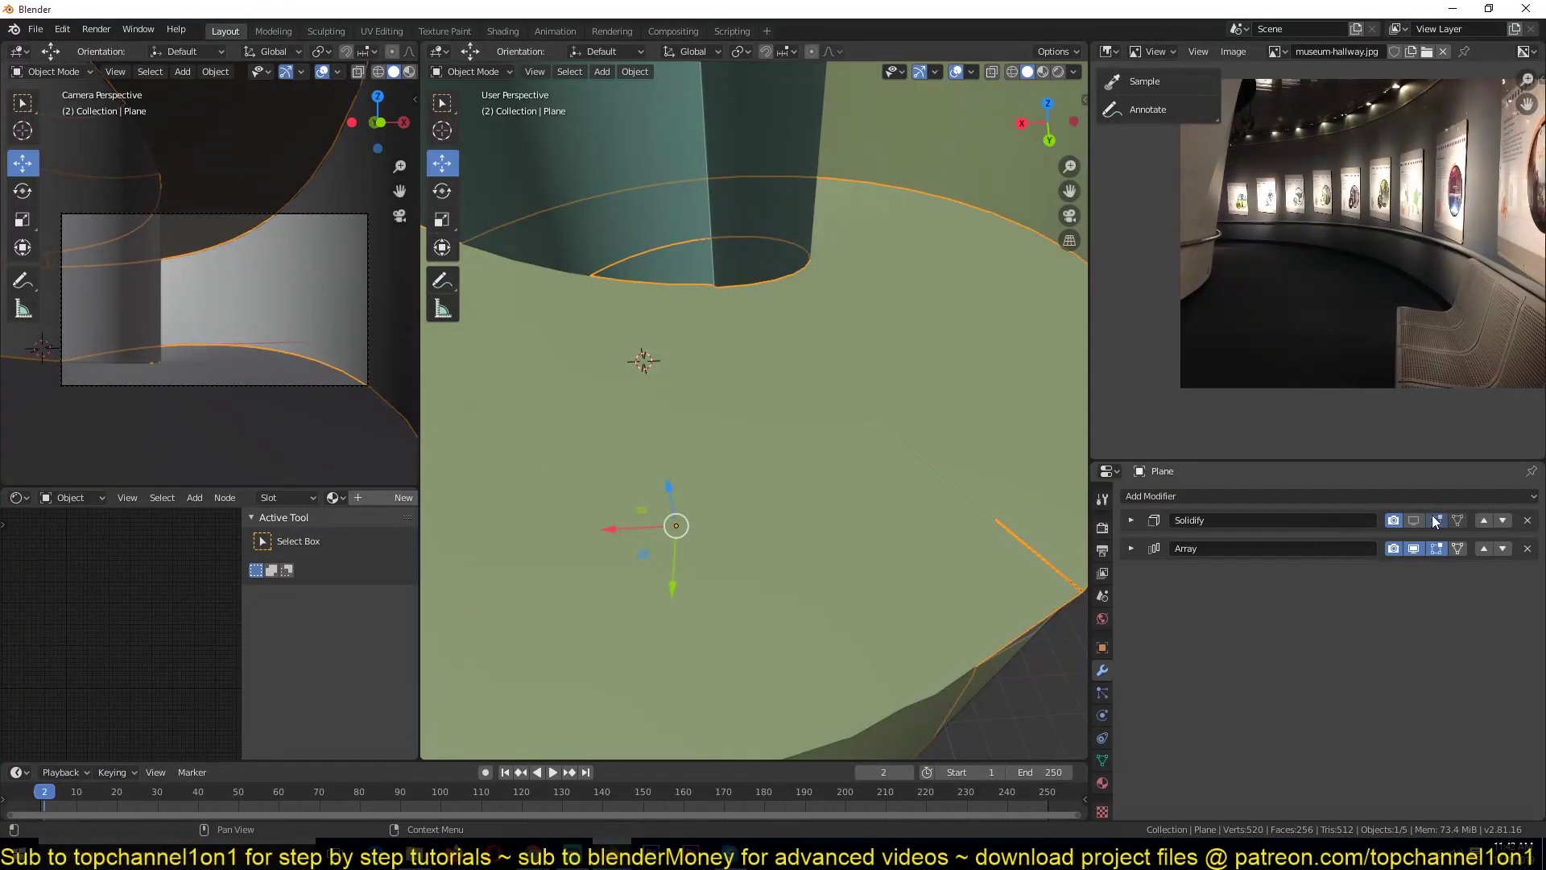
pyautogui.click(1414, 520)
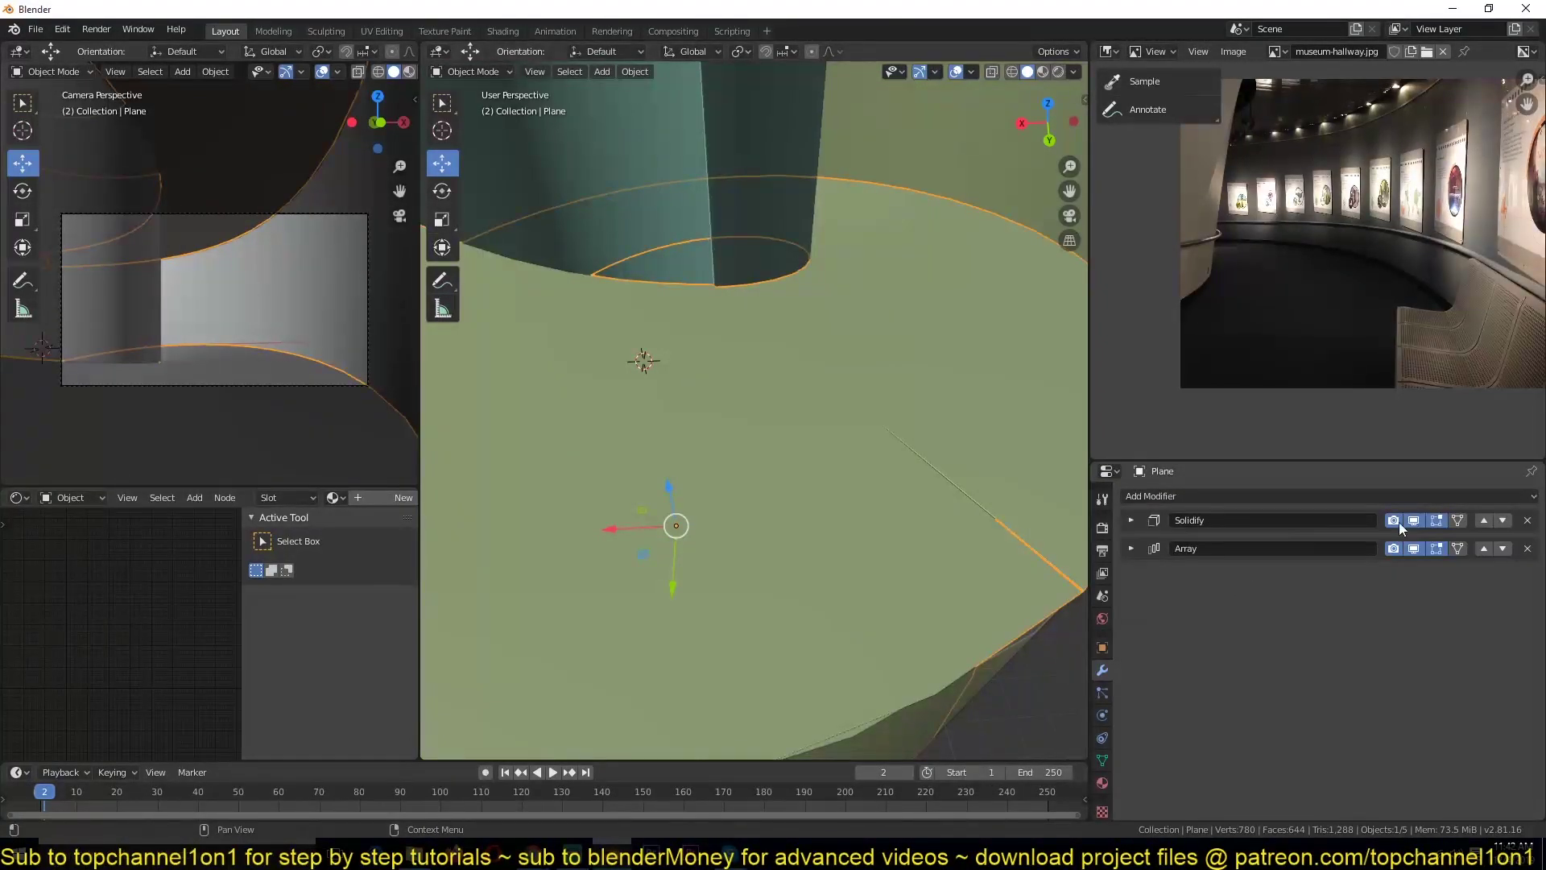
pyautogui.click(1134, 519)
pyautogui.moveTo(1224, 567); pyautogui.dragTo(1272, 567)
pyautogui.scroll(-3, 875, 505)
pyautogui.moveTo(875, 506); pyautogui.dragTo(953, 464, button='middle')
pyautogui.scroll(3, 907, 455)
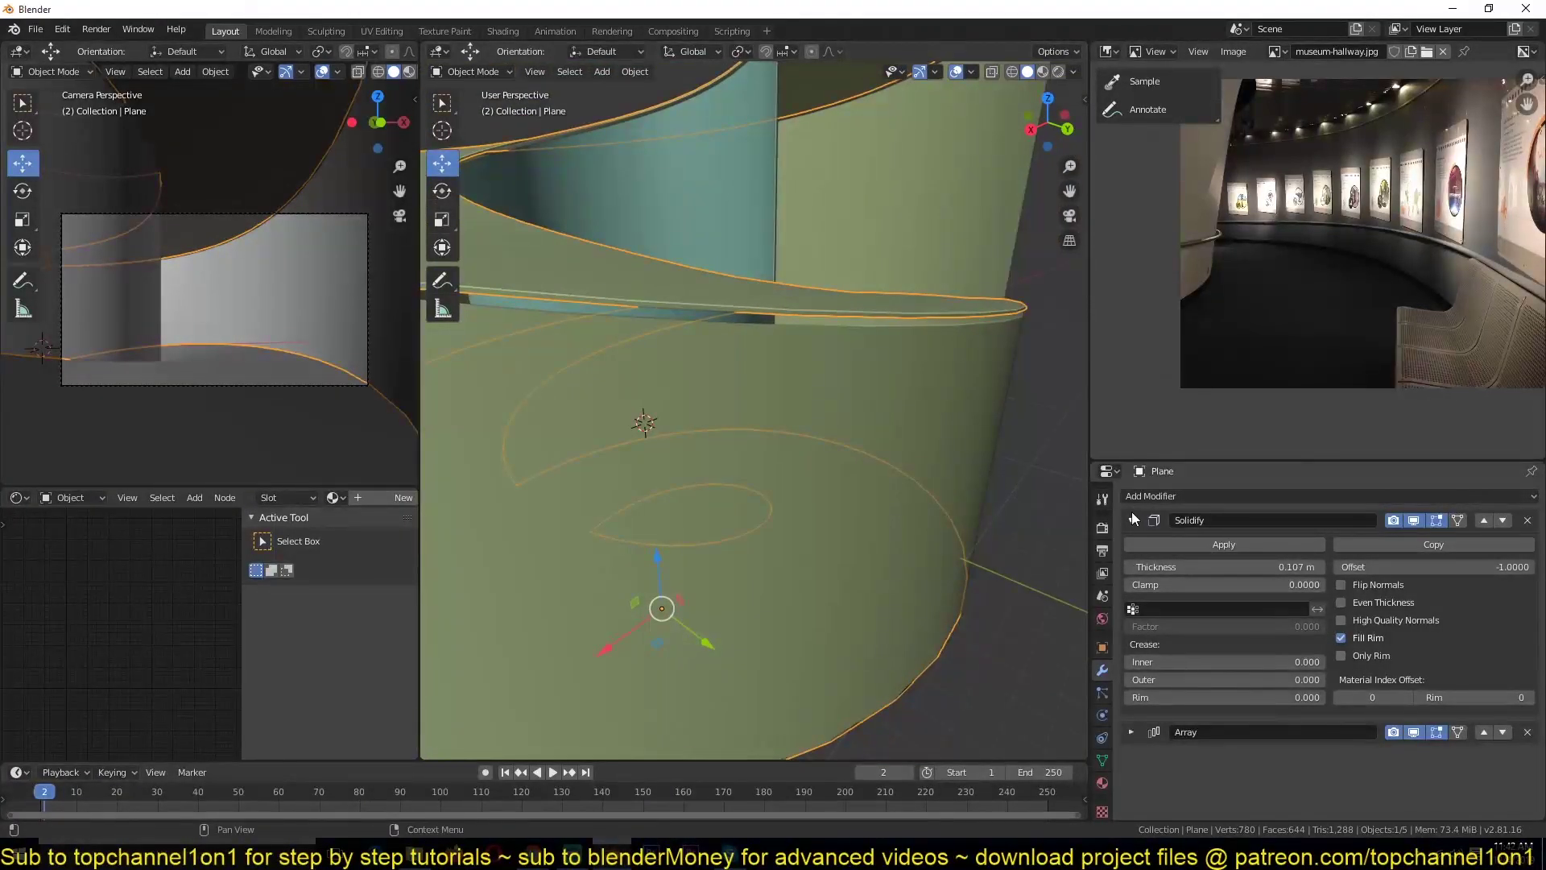
# Add a Bevel modifier to the spiral floor and collapse the Solidify settings.
pyautogui.click(1254, 499)
pyautogui.click(1221, 553)
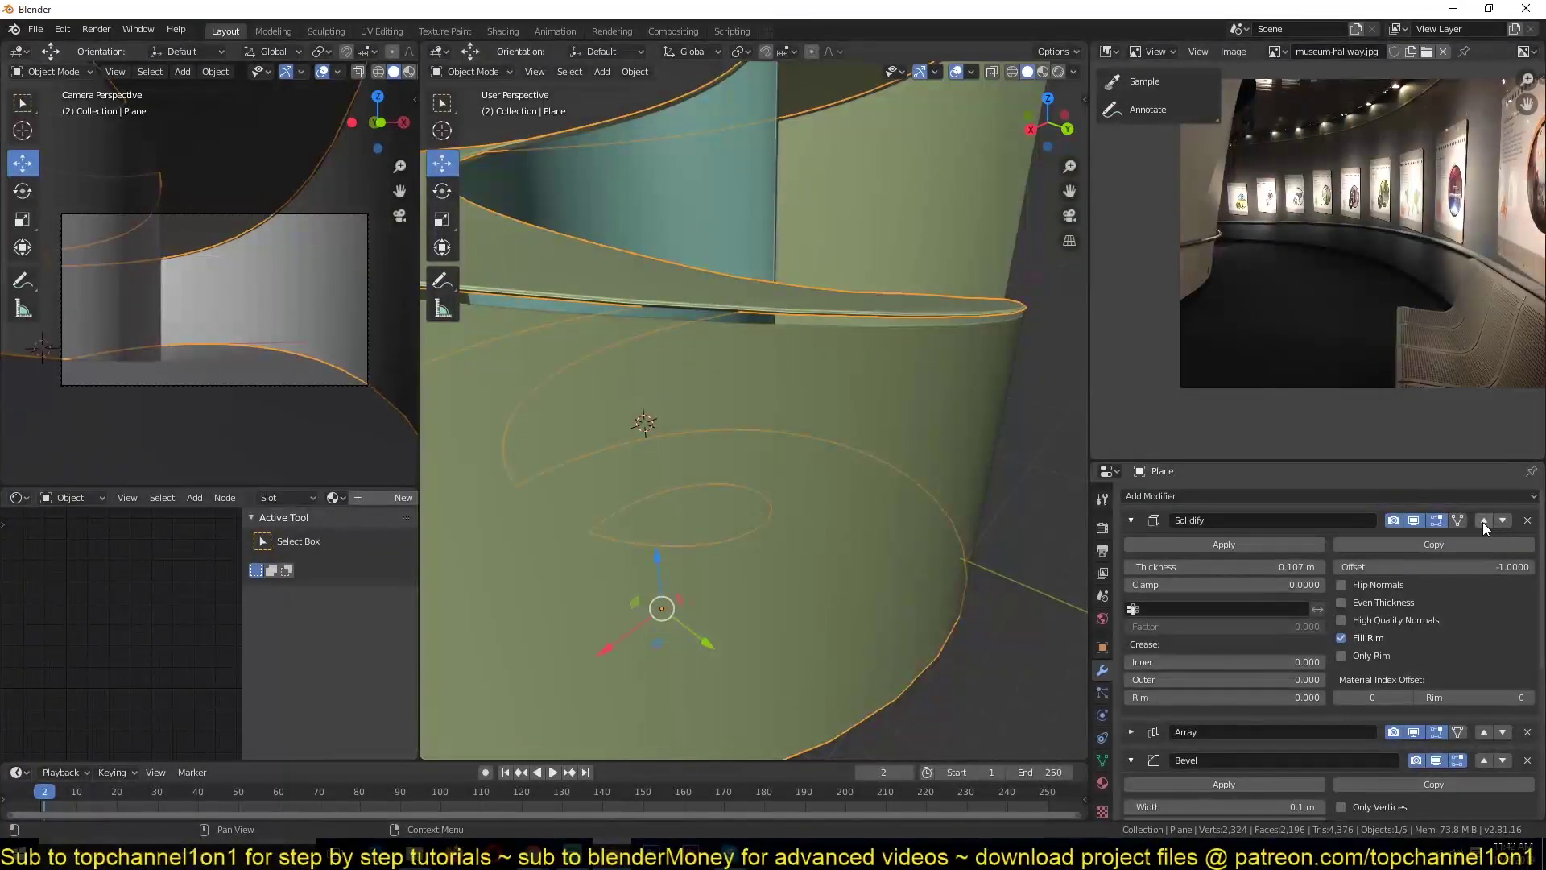
pyautogui.click(1131, 520)
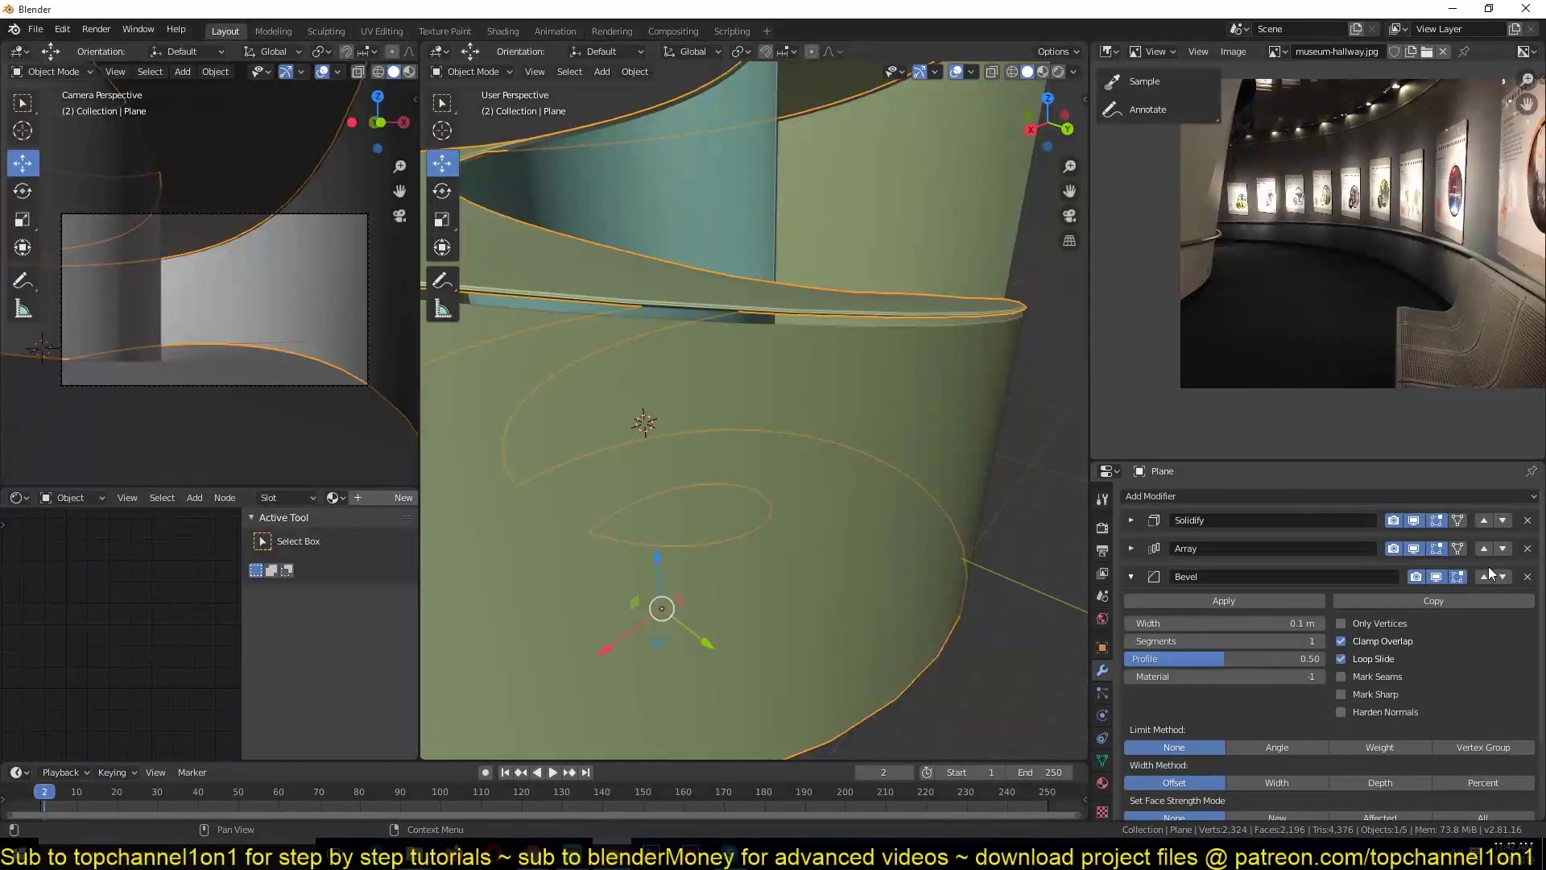
# Move the spiral floor's Bevel modifier above the Array and limit the bevel by angle.
pyautogui.click(1528, 547)
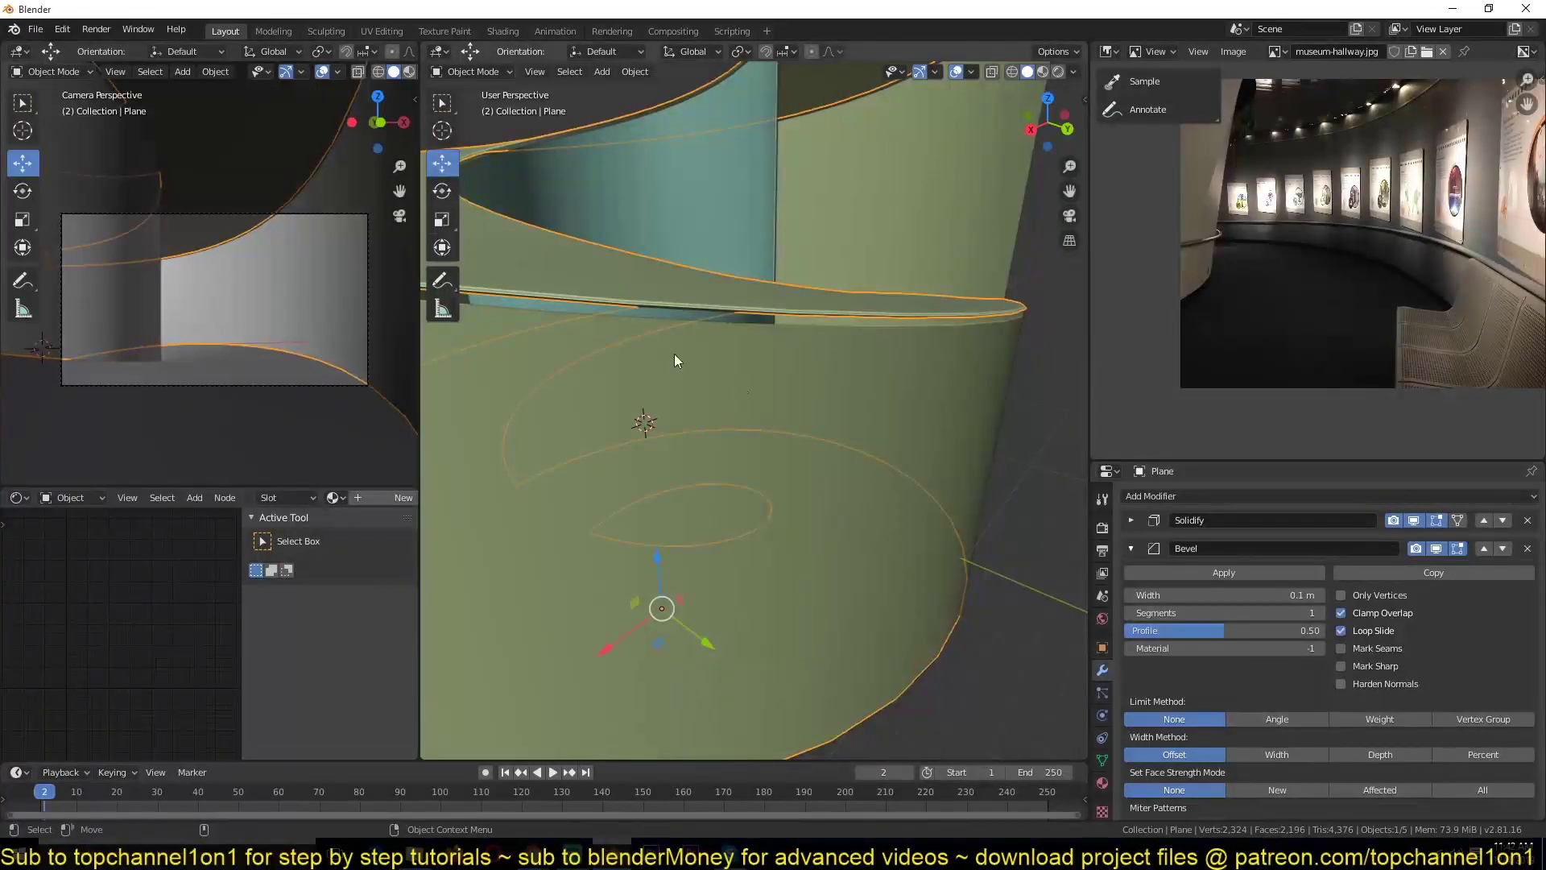
pyautogui.hotkey('shift', 'z')
pyautogui.moveTo(542, 328); pyautogui.dragTo(675, 442, button='middle')
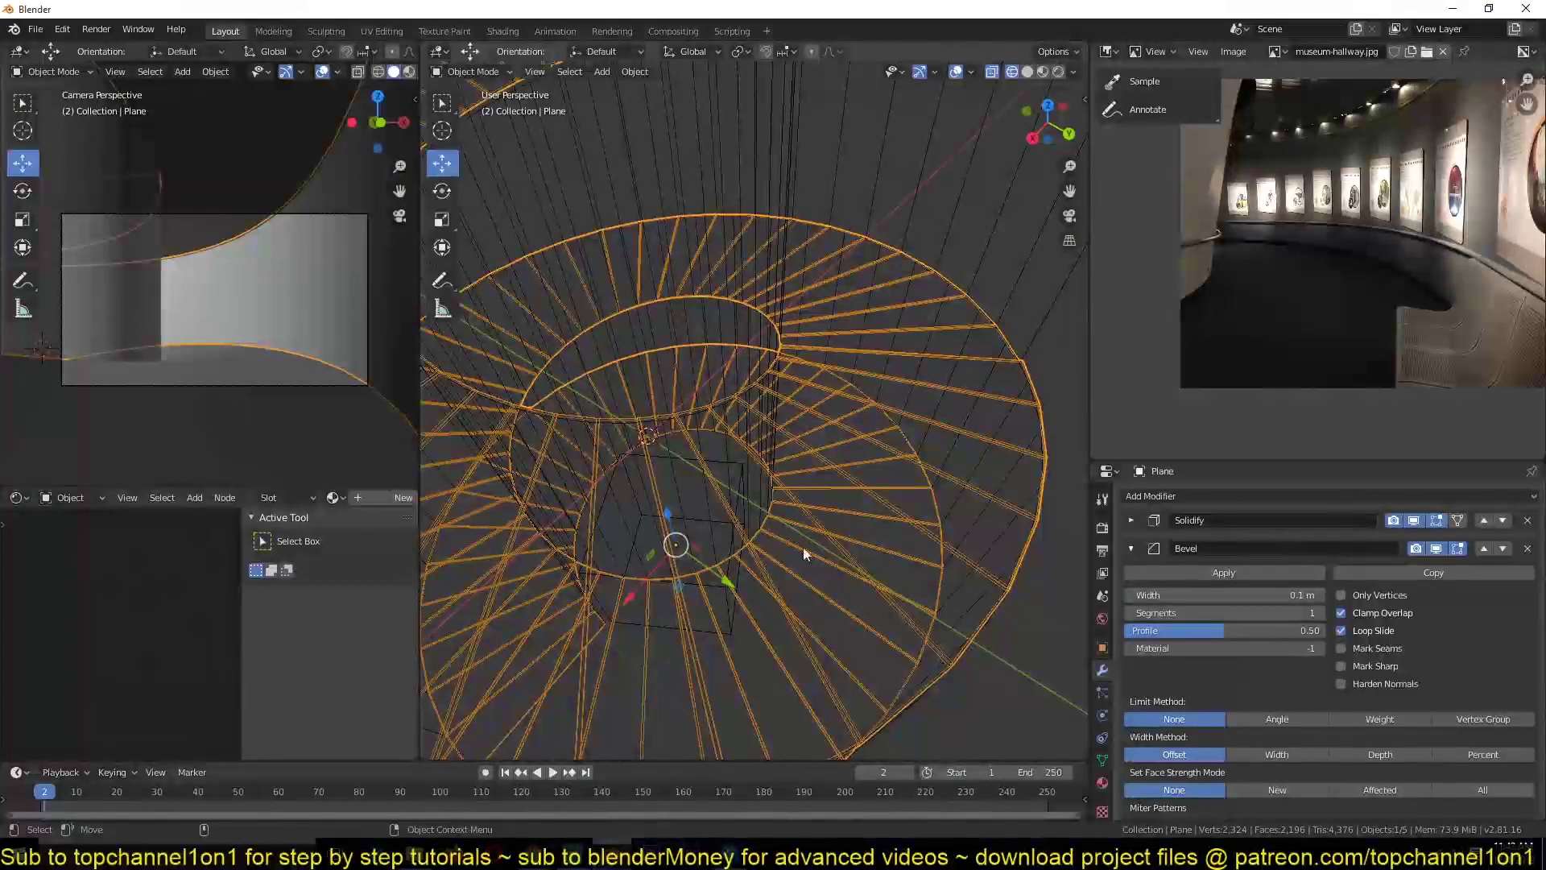
pyautogui.click(1279, 719)
pyautogui.hotkey('shift', 'z')
pyautogui.moveTo(969, 476); pyautogui.dragTo(644, 429, button='middle')
pyautogui.scroll(4, 881, 504)
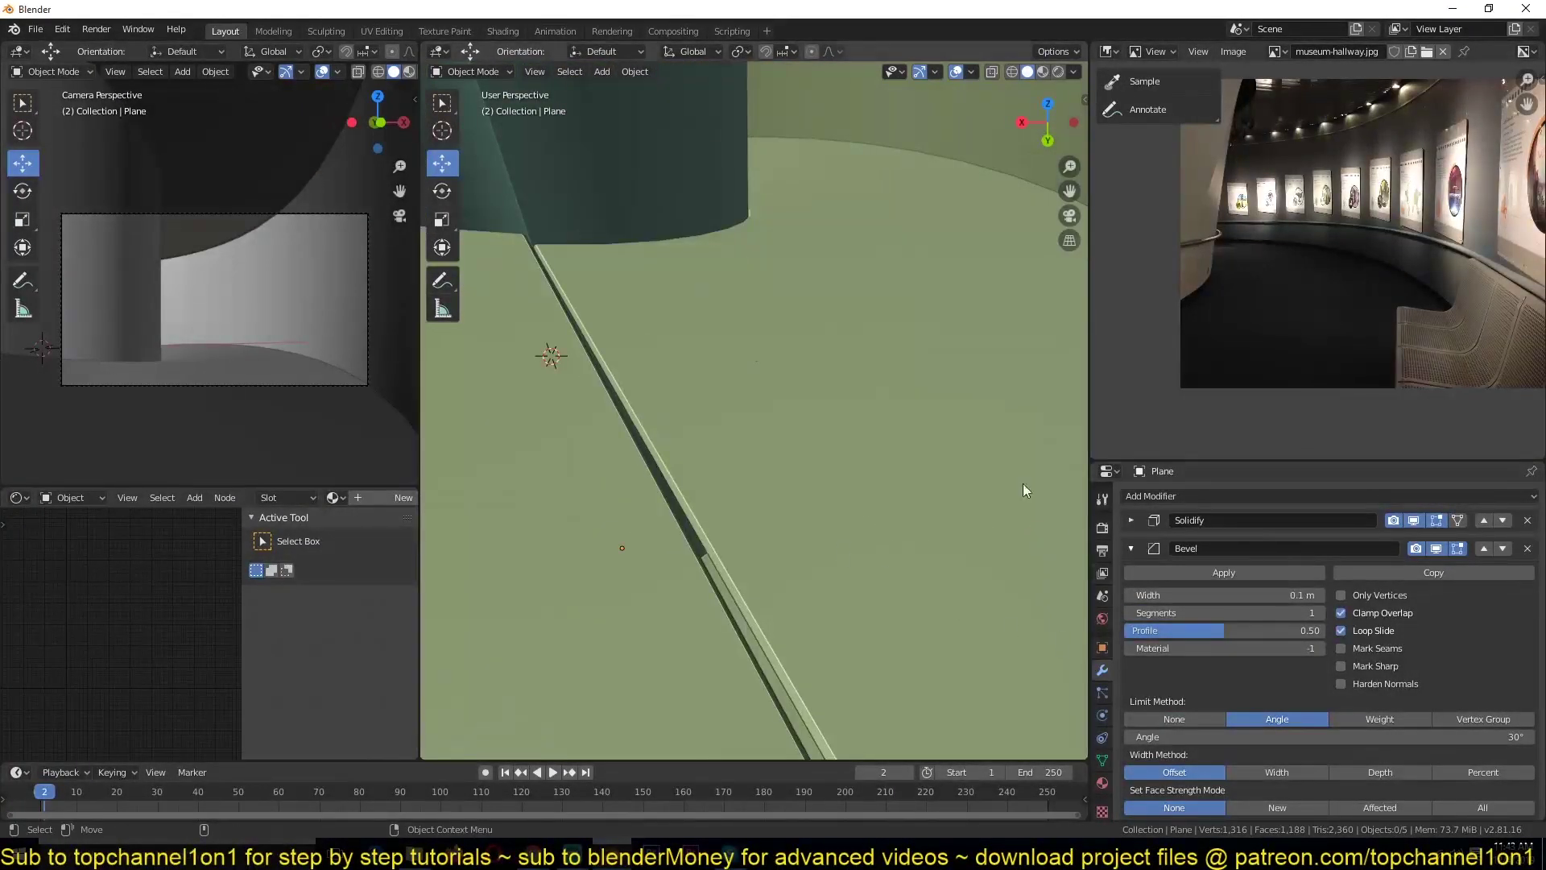
# Select the cube empty and rotate it slightly around Z to about 121° to close the seam between floor copies.
pyautogui.moveTo(665, 331); pyautogui.dragTo(668, 300, button='middle')
pyautogui.hotkey('shift', 'z')
pyautogui.moveTo(580, 405)
pyautogui.mouseDown(button='middle')
pyautogui.moveTo(646, 508)
pyautogui.moveTo(677, 459)
pyautogui.moveTo(609, 429)
pyautogui.mouseUp(button='middle')
pyautogui.click(644, 471)
pyautogui.hotkey('shift', 'z')
pyautogui.moveTo(859, 429)
pyautogui.mouseDown(button='middle')
pyautogui.moveTo(765, 427)
pyautogui.moveTo(786, 452)
pyautogui.moveTo(801, 440)
pyautogui.mouseUp(button='middle')
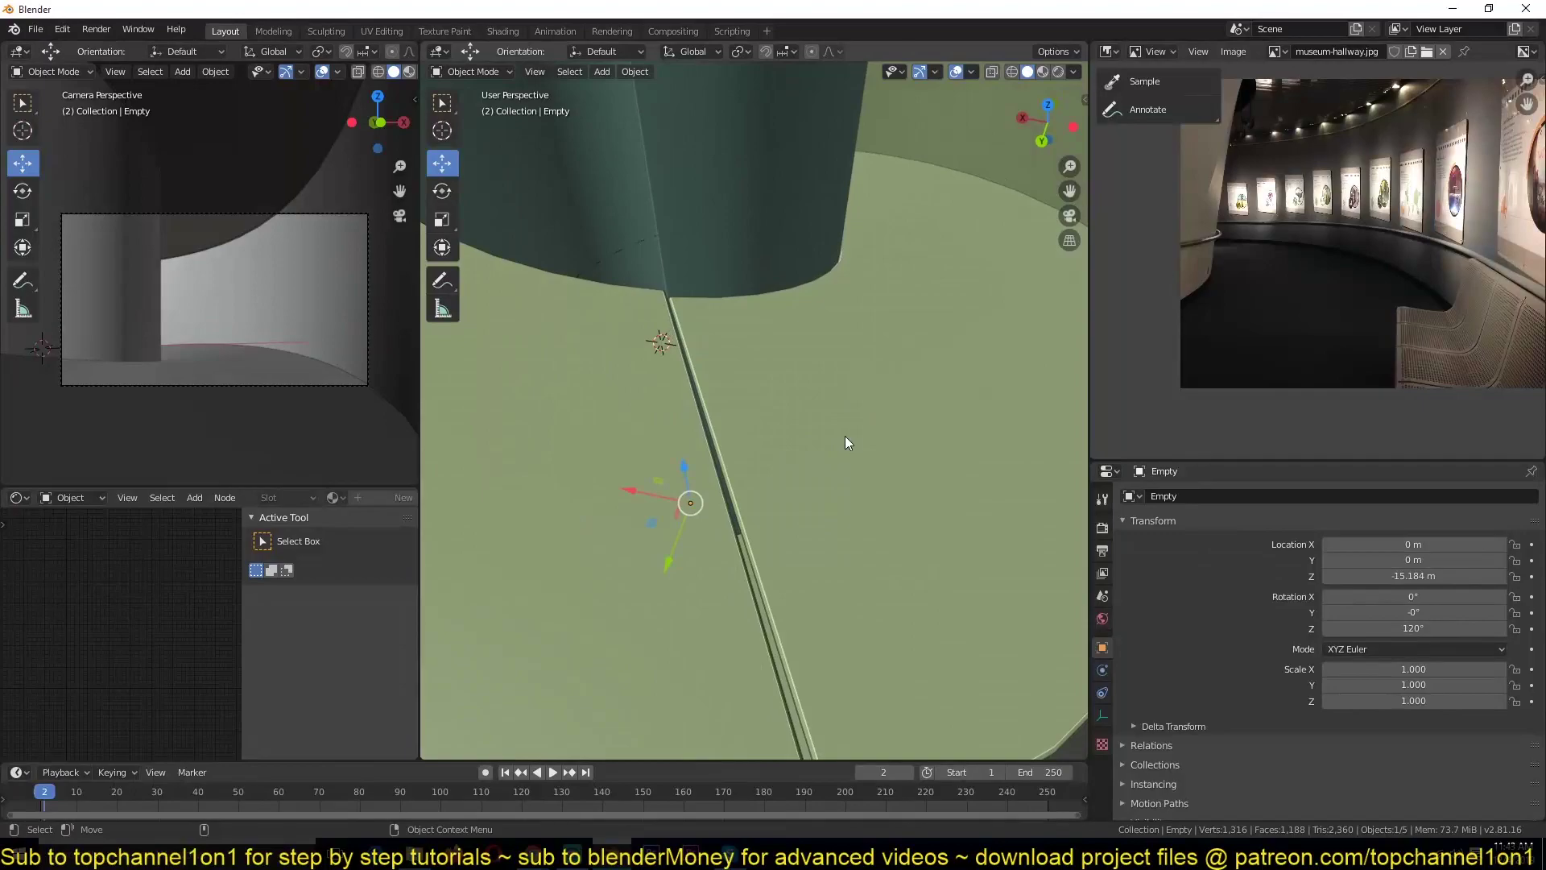
pyautogui.press('r')
pyautogui.press('z')
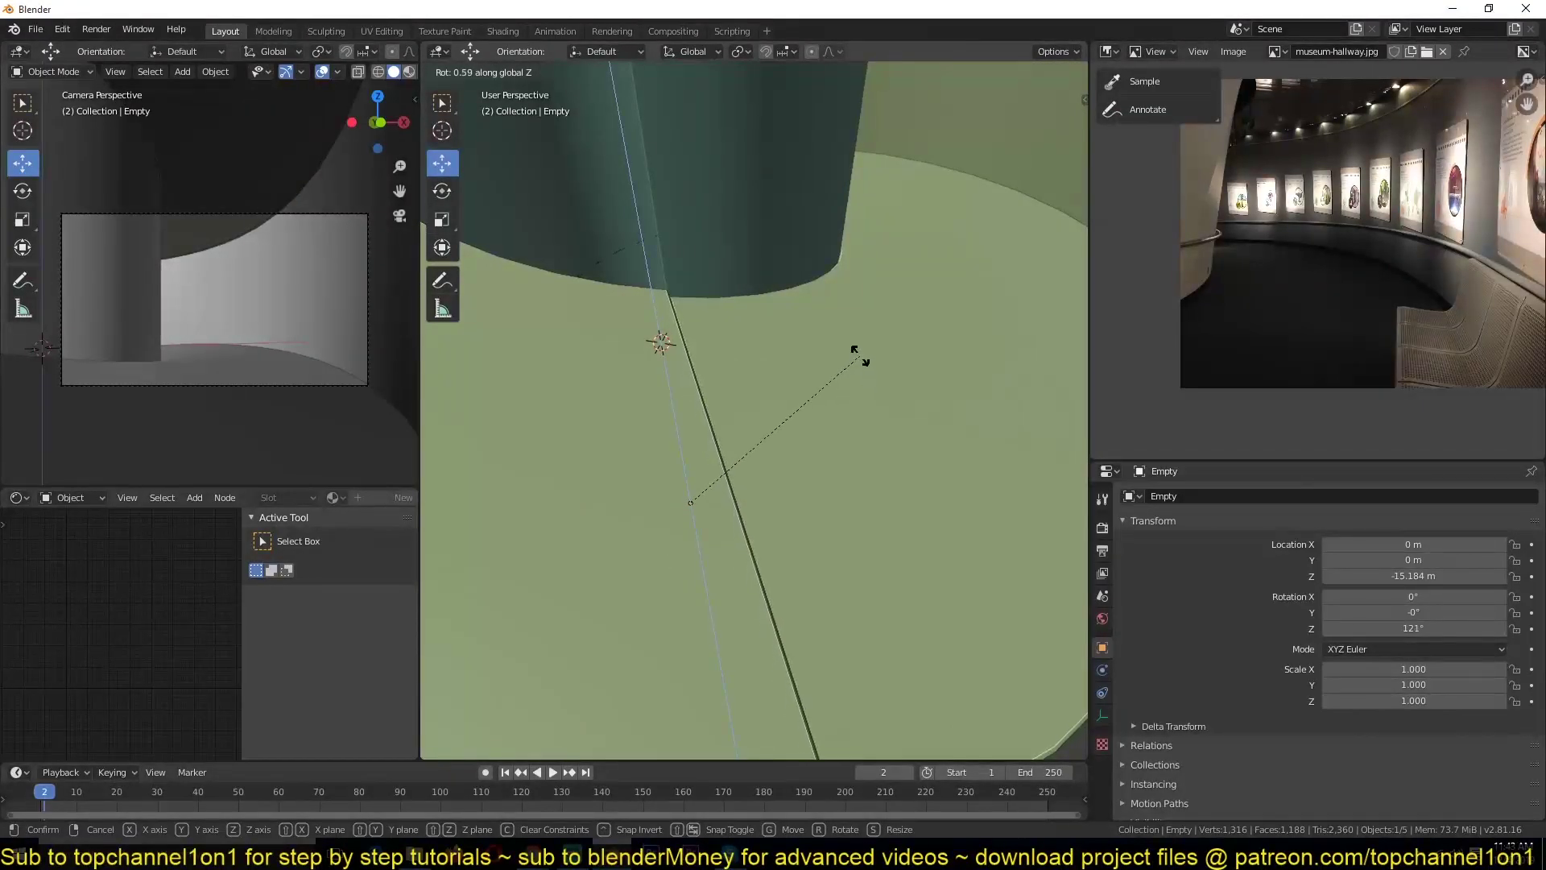
pyautogui.click(836, 407)
pyautogui.hotkey('alt', 'a')
# Raise the spiral floor's Array count to 5, collapsing the Bevel settings.
pyautogui.scroll(-5, 836, 407)
pyautogui.moveTo(836, 408); pyautogui.dragTo(787, 459, button='middle')
pyautogui.click(871, 589)
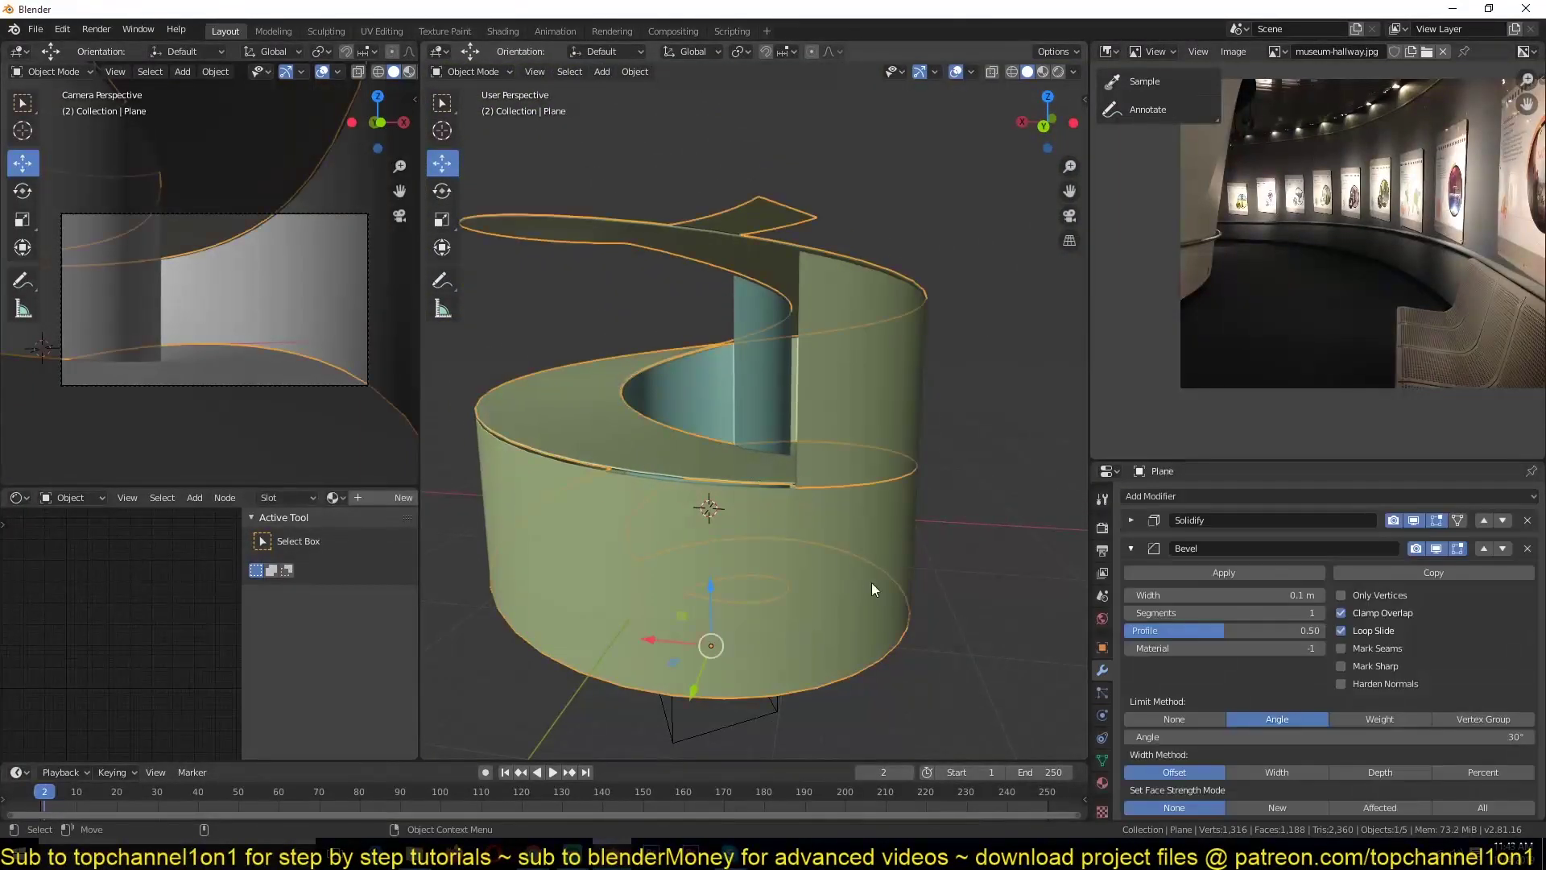
pyautogui.click(1132, 548)
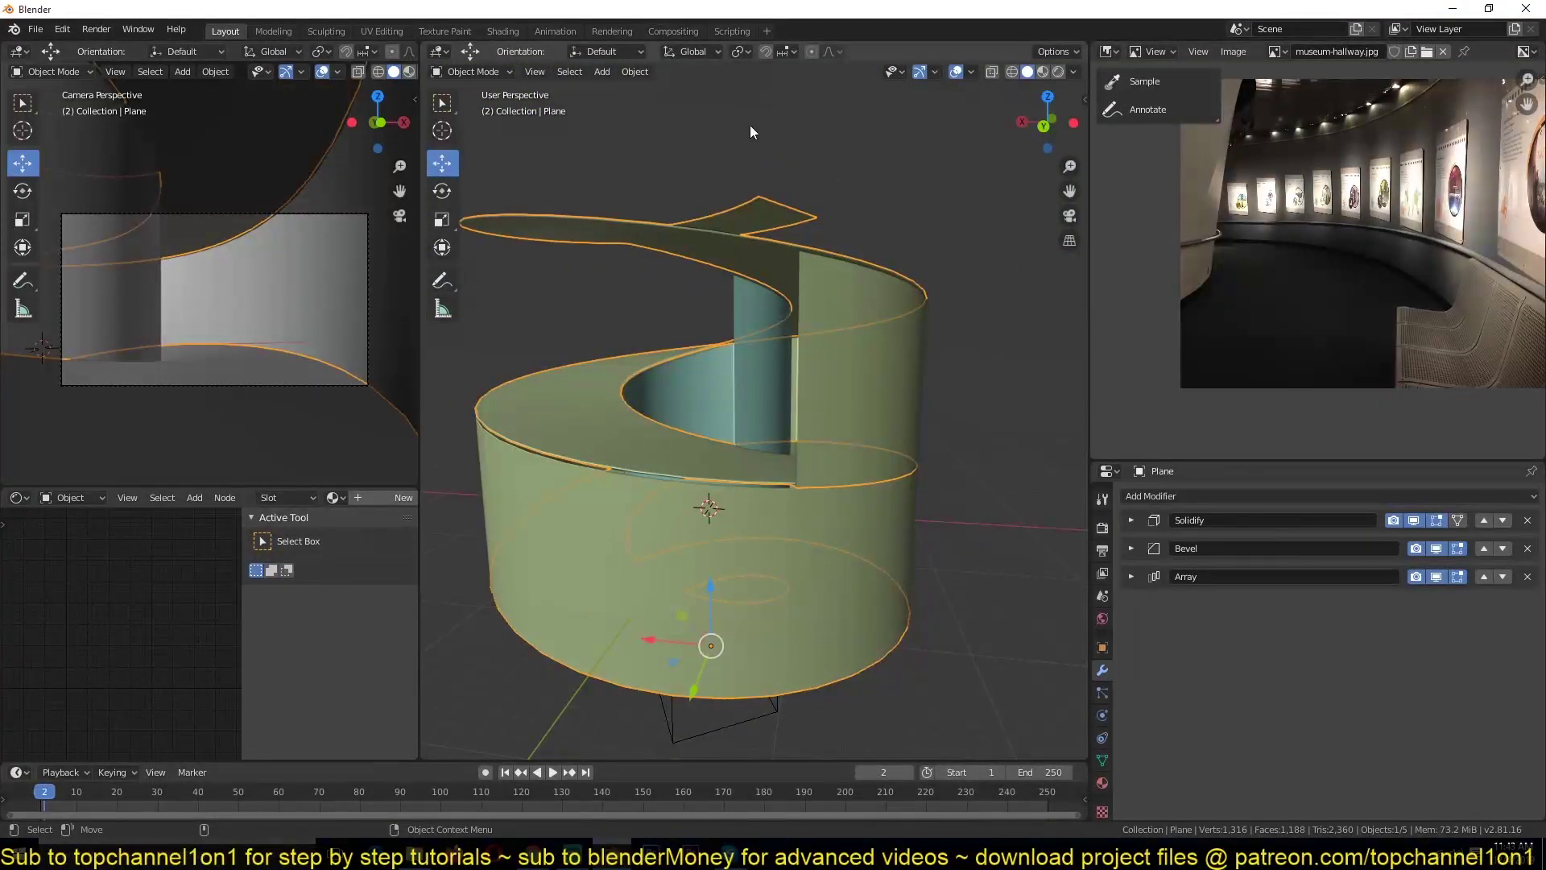
pyautogui.click(1132, 577)
pyautogui.click(1530, 641)
pyautogui.click(1530, 641)
pyautogui.click(1530, 642)
pyautogui.scroll(-5, 794, 366)
pyautogui.moveTo(794, 371); pyautogui.dragTo(859, 462, button='middle')
pyautogui.scroll(-4, 813, 461)
pyautogui.scroll(4, 805, 566)
# Select the inner and outer walls with the spiral floor as the active object and link its modifiers to them.
pyautogui.click(805, 565)
pyautogui.scroll(5, 828, 467)
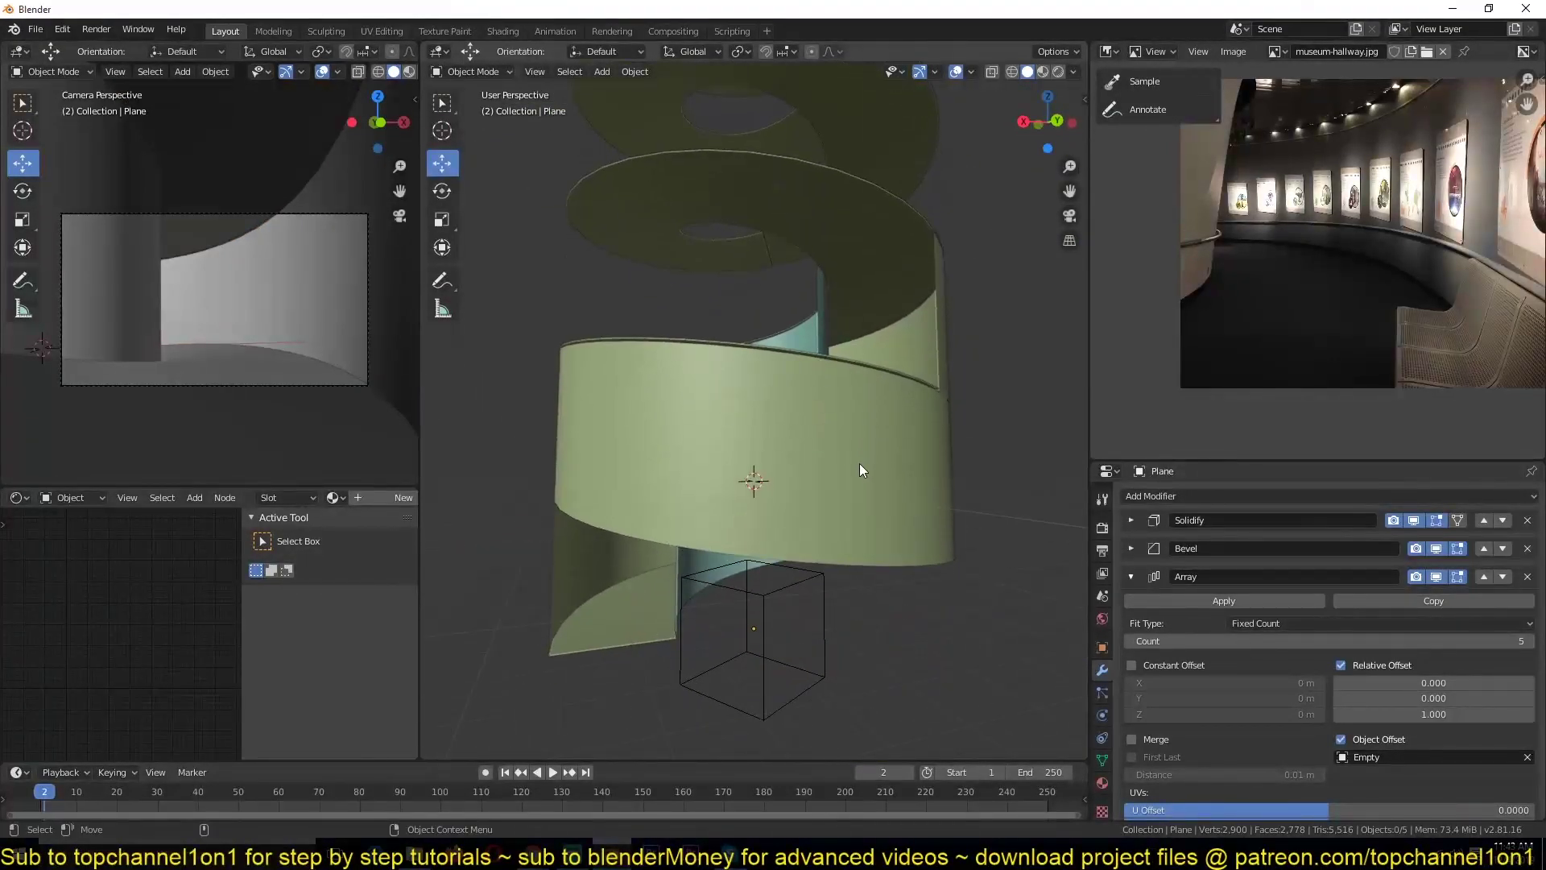
pyautogui.click(859, 462)
pyautogui.moveTo(792, 558); pyautogui.dragTo(791, 466, button='middle')
pyautogui.scroll(-6, 859, 365)
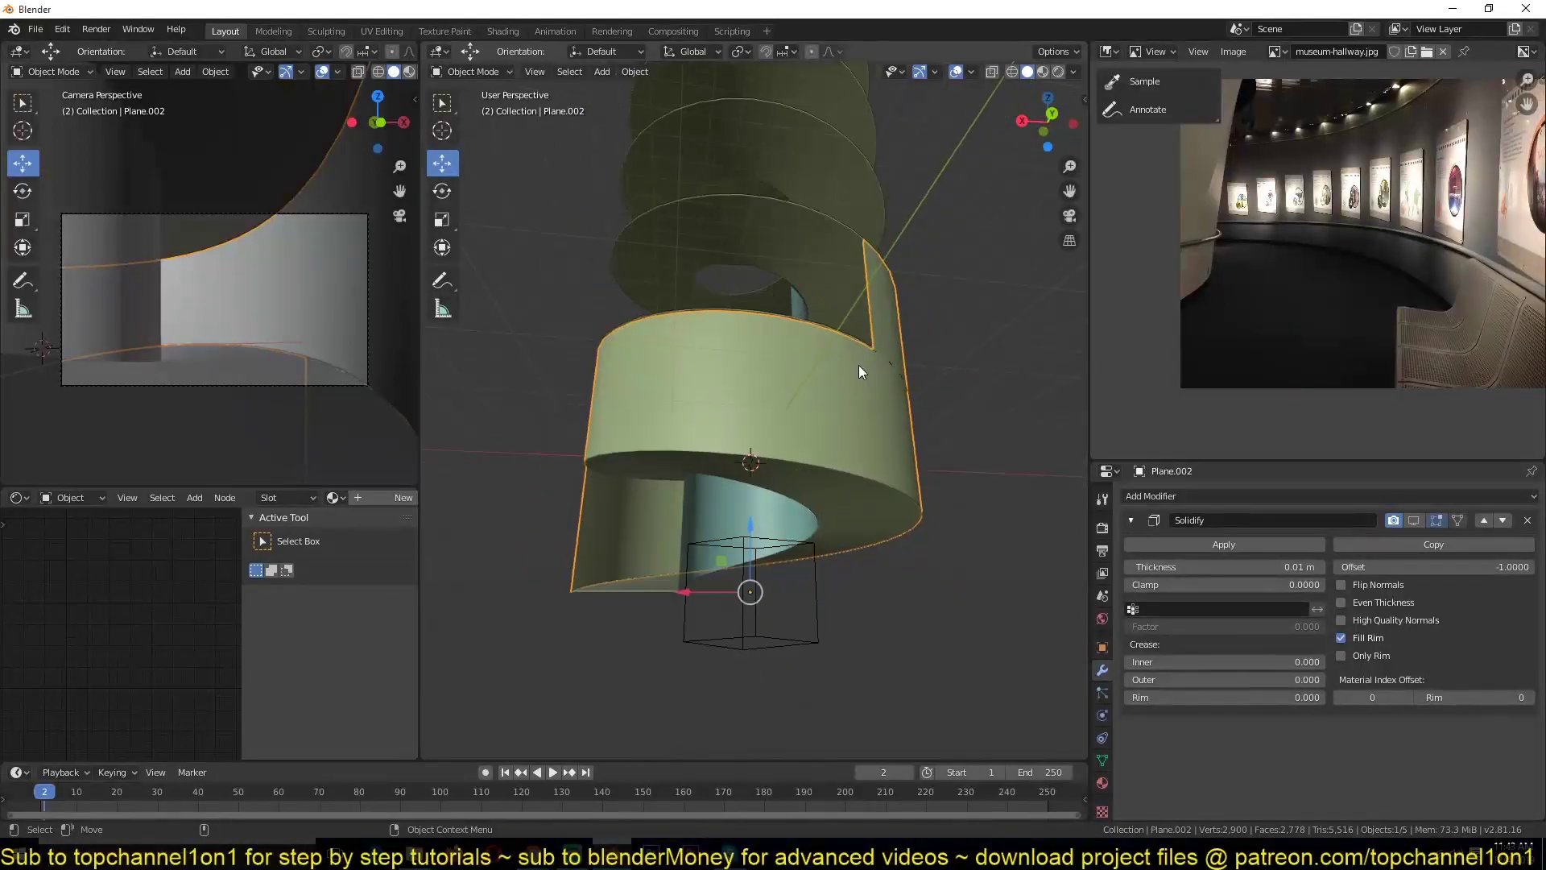
pyautogui.click(787, 276)
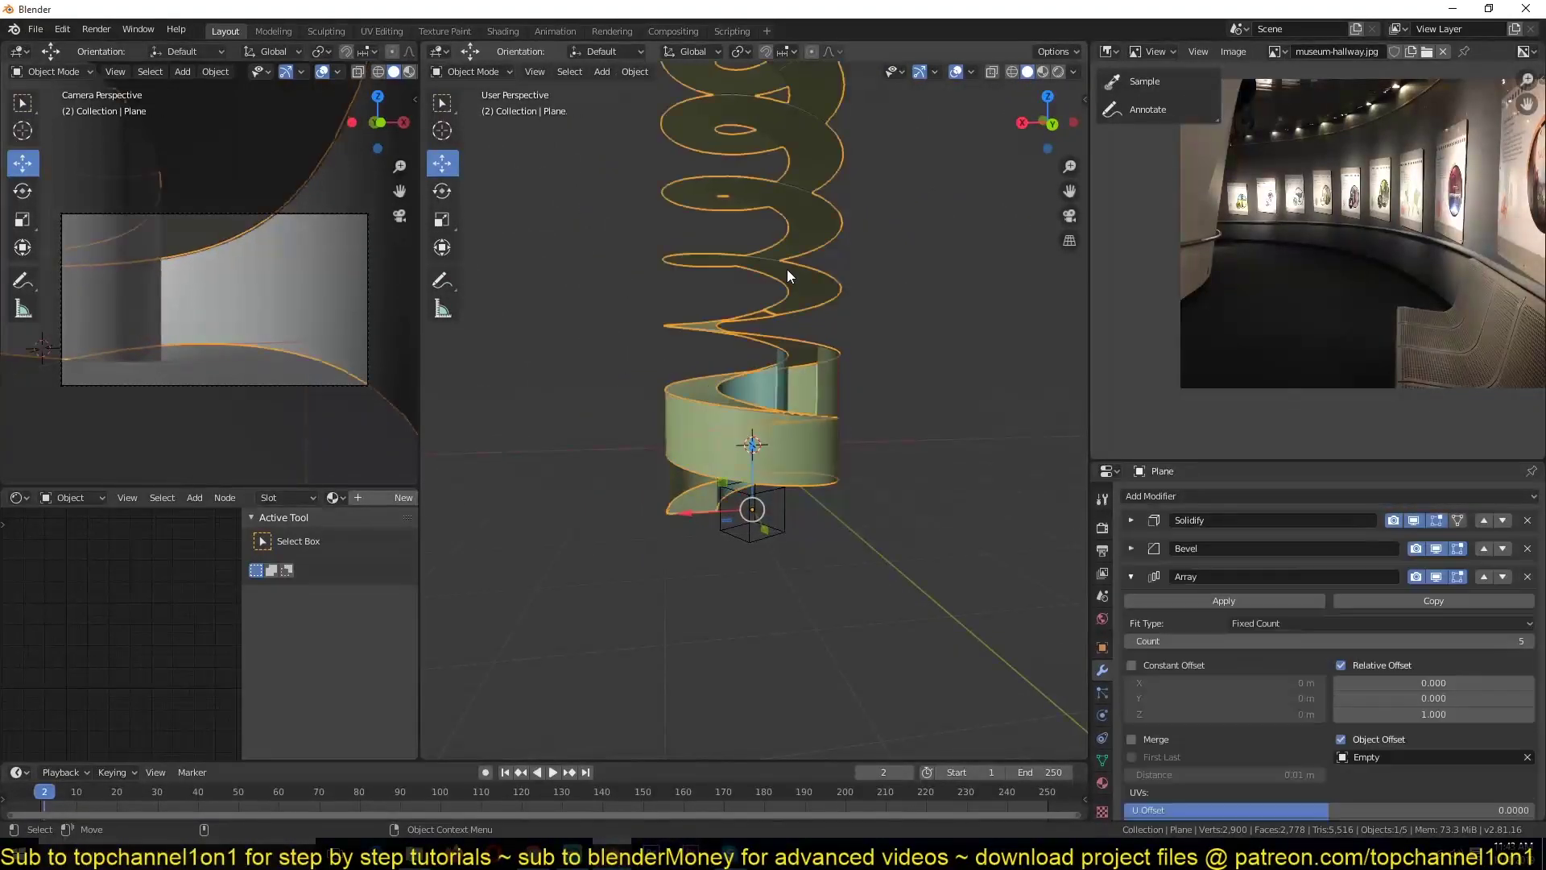
pyautogui.click(782, 389)
pyautogui.scroll(3, 797, 406)
pyautogui.click(799, 414)
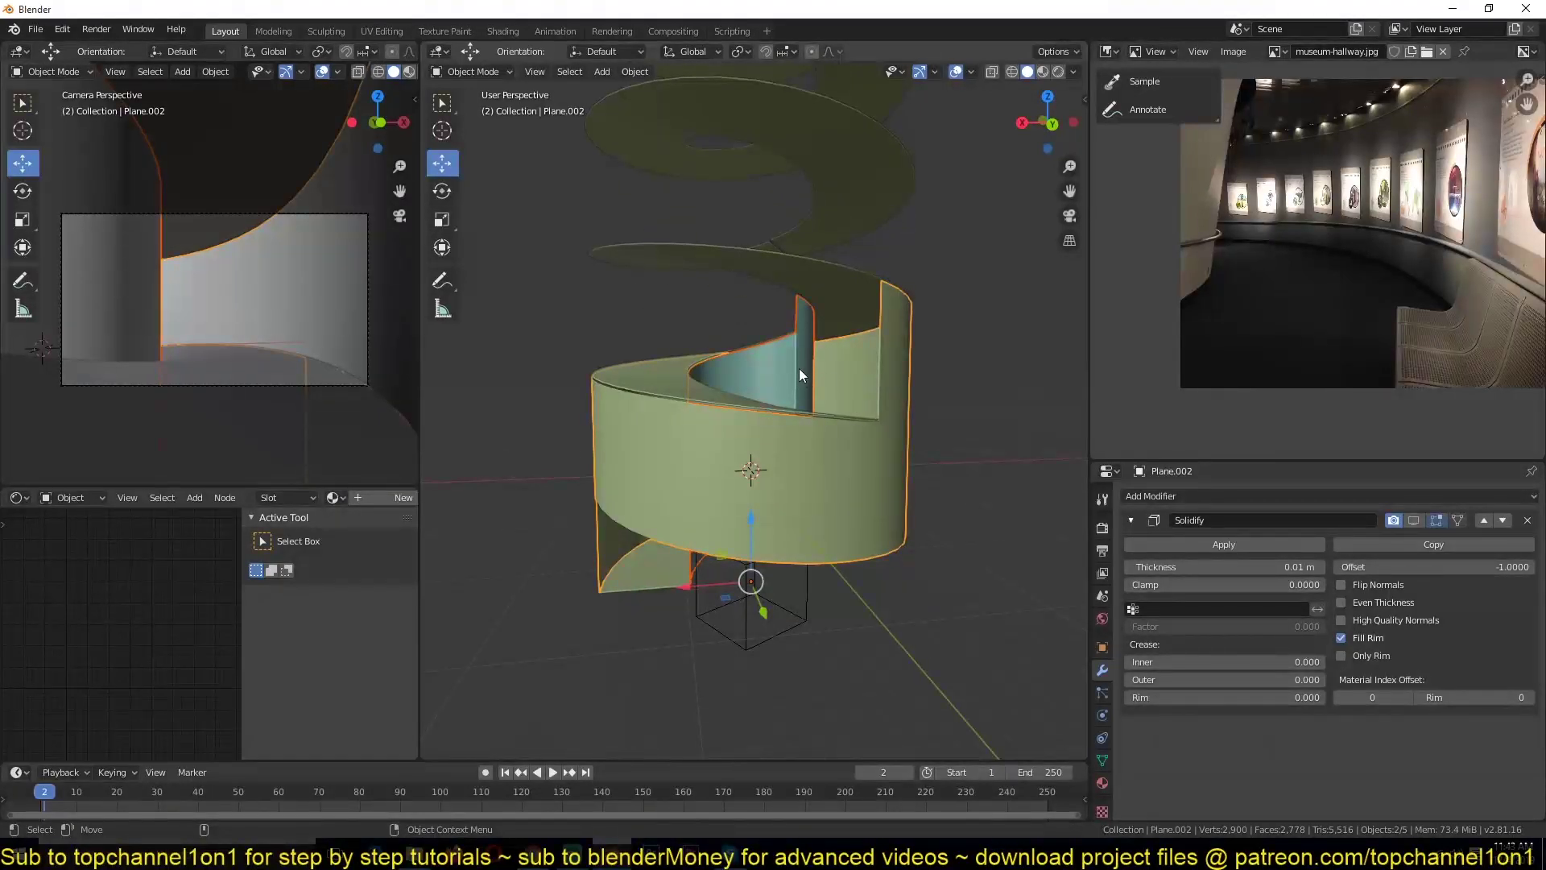
pyautogui.click(789, 261)
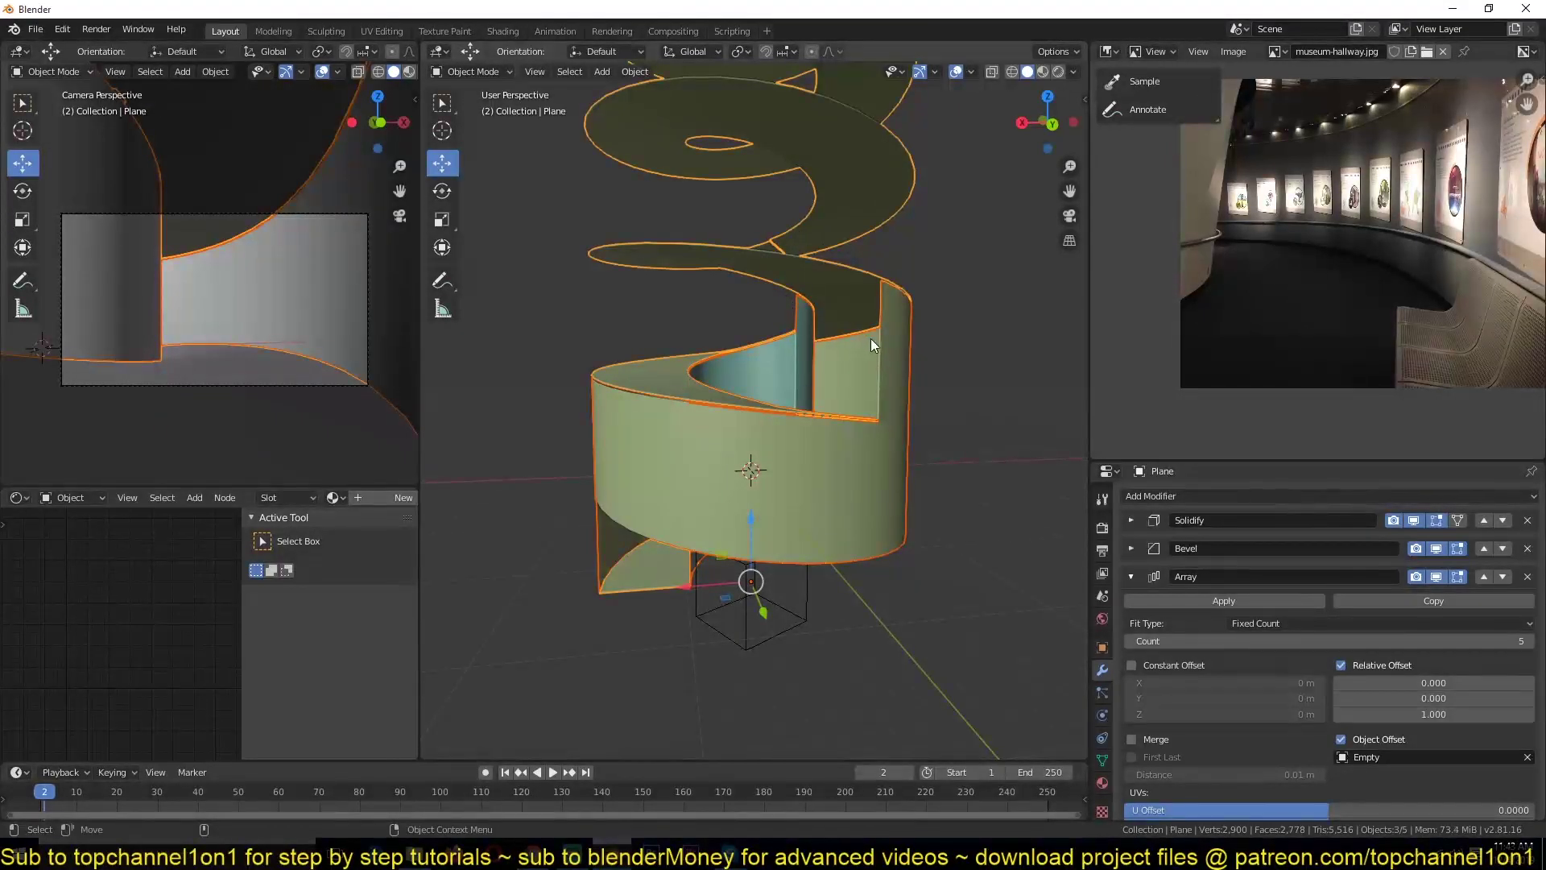
pyautogui.hotkey('ctrl', 'l')
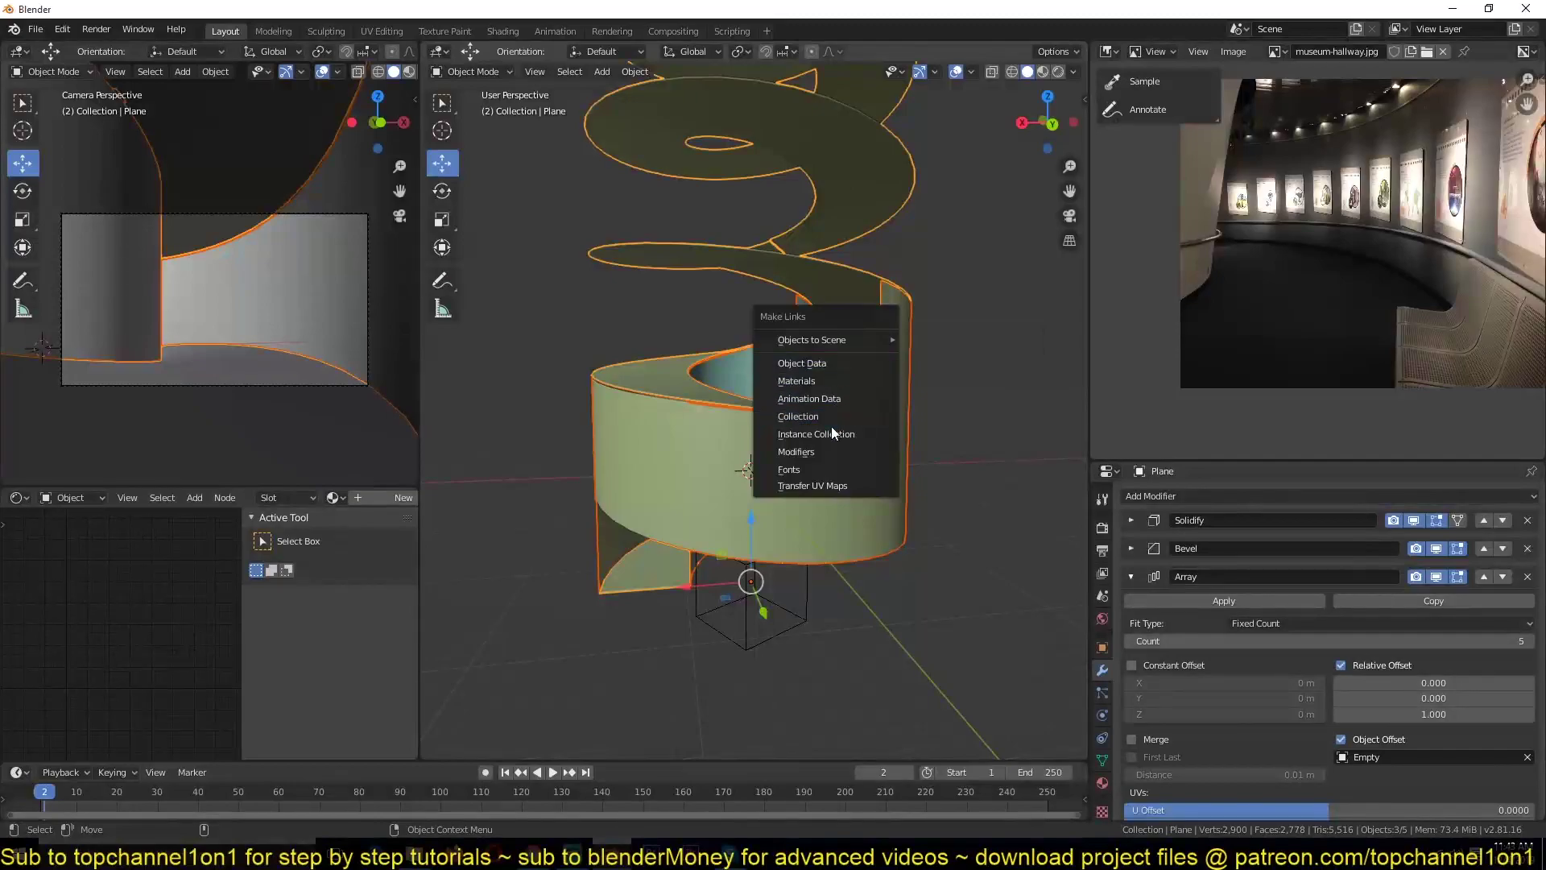
pyautogui.click(832, 453)
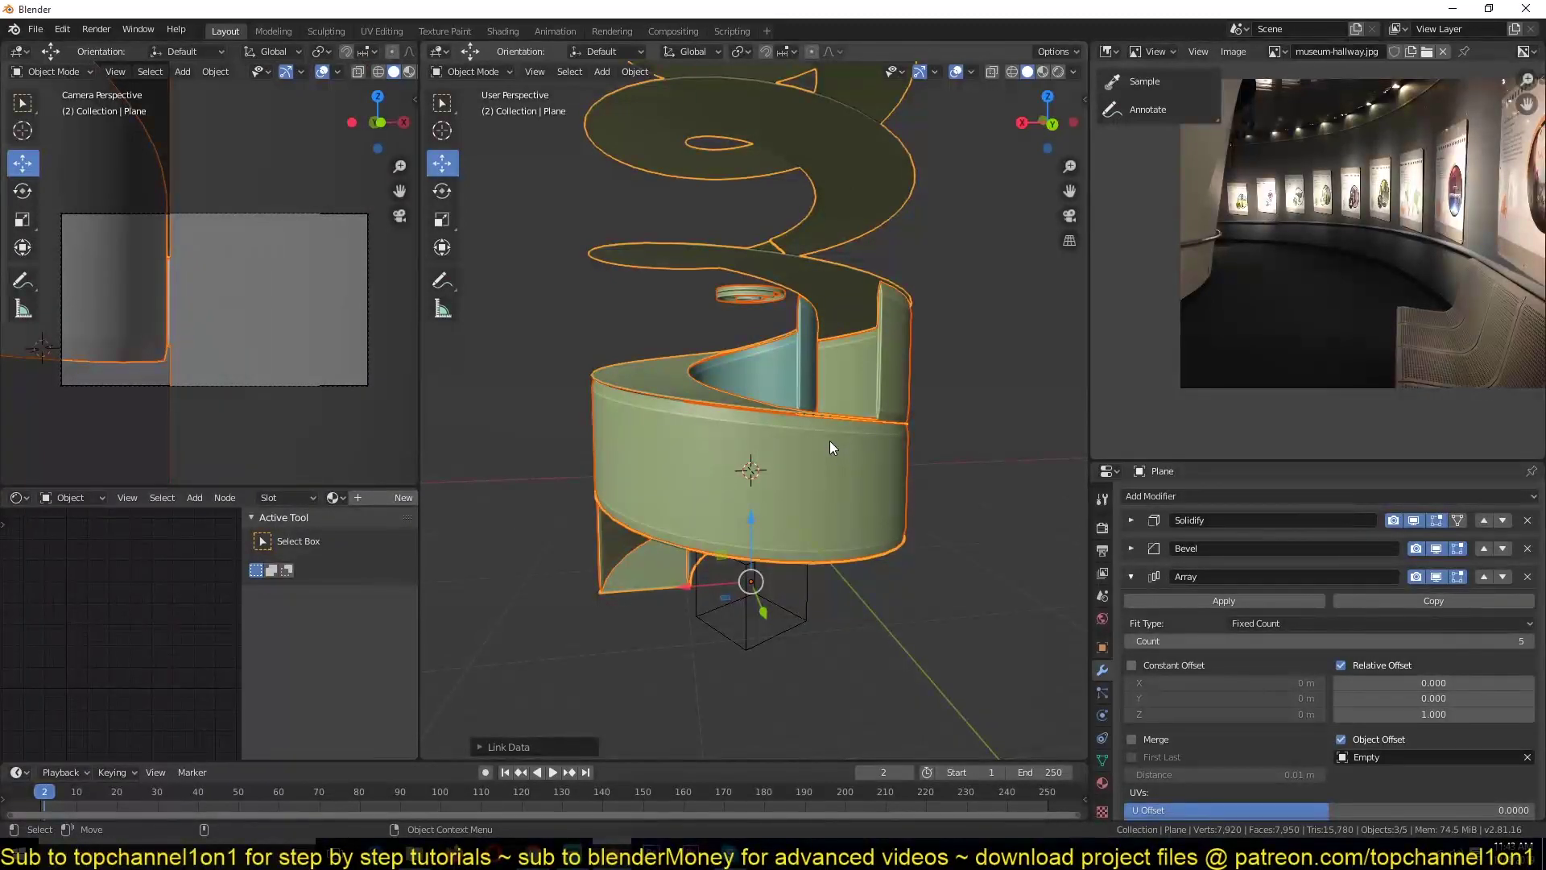
# Apply the object transforms of the outer and inner walls so their modifiers act at true scale.
pyautogui.click(877, 376)
pyautogui.hotkey('ctrl', 'a')
pyautogui.click(877, 377)
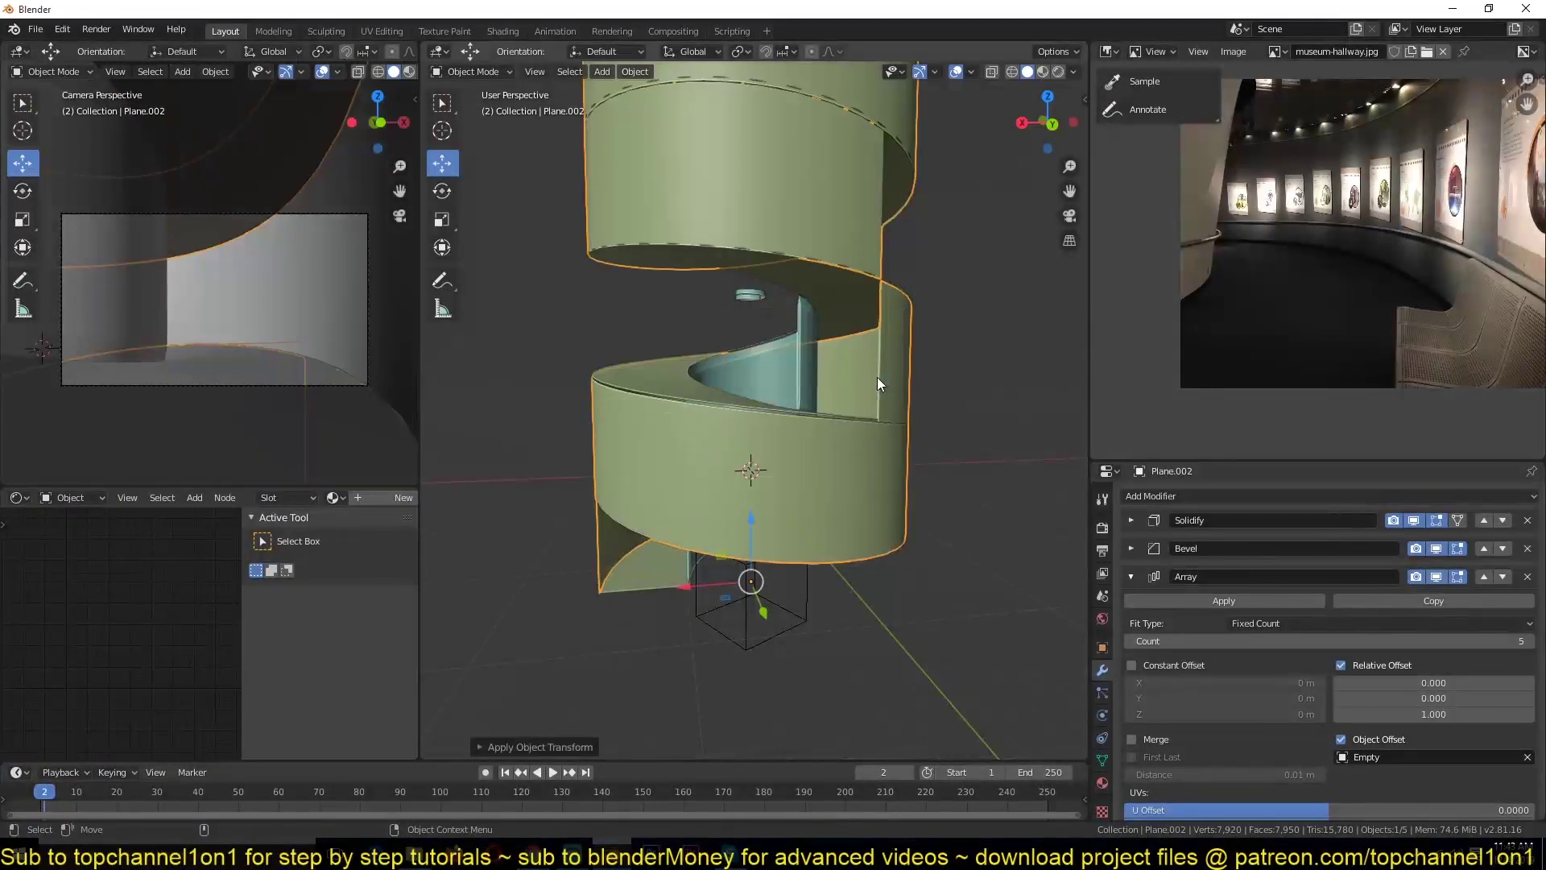
pyautogui.click(814, 372)
pyautogui.hotkey('alt', 'a')
# Inspect the arrayed spiral tower from several sides to check how the floor and wall copies line up.
pyautogui.moveTo(814, 372); pyautogui.dragTo(750, 396, button='middle')
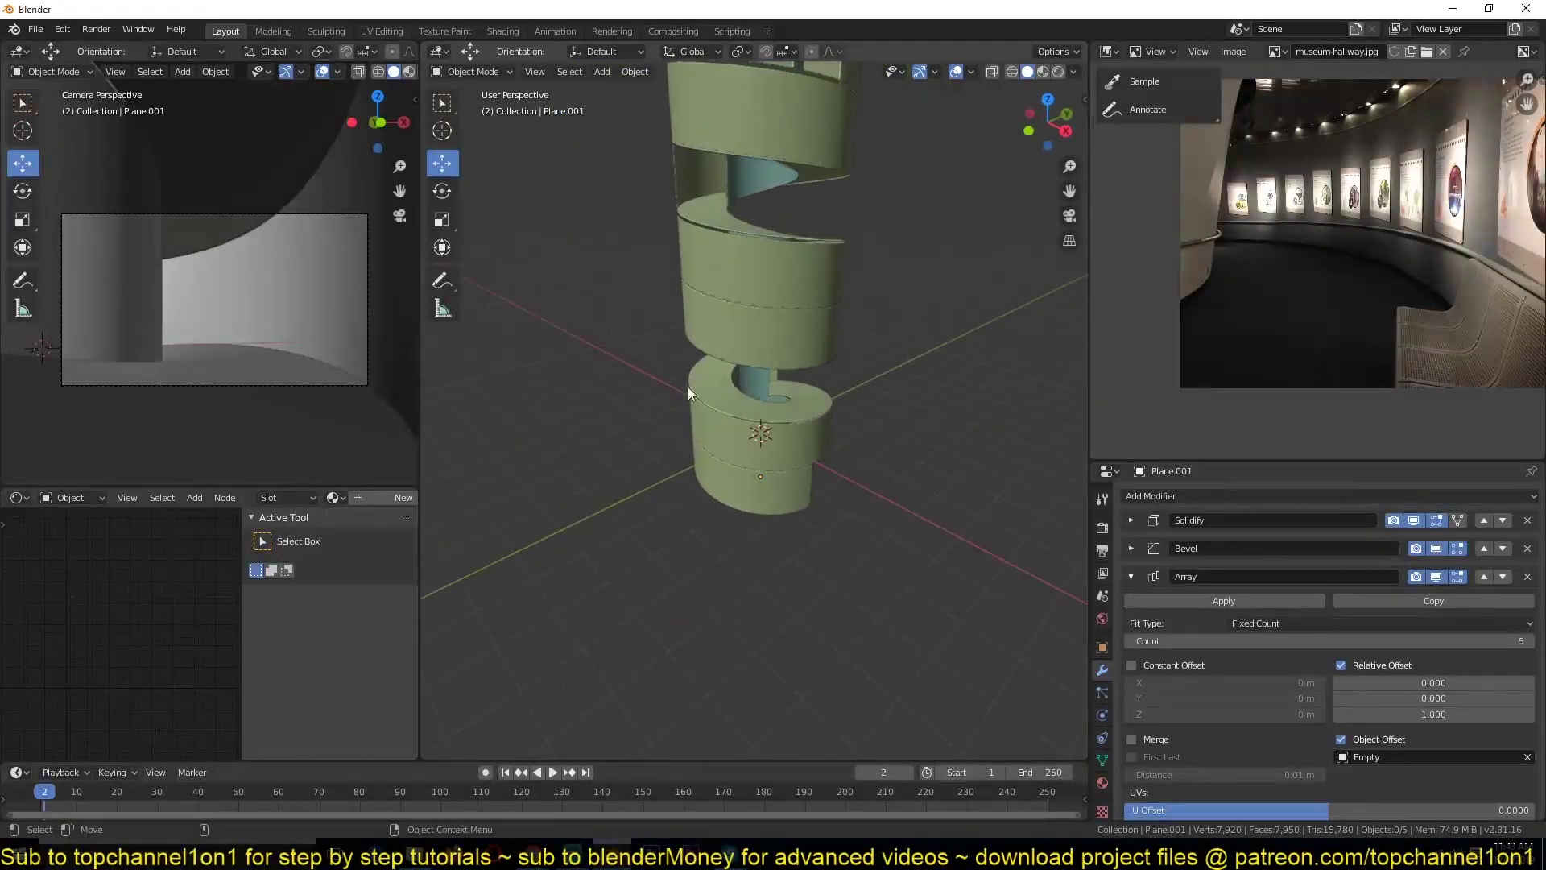
pyautogui.scroll(-4, 617, 393)
pyautogui.keyDown('shift'); pyautogui.moveTo(637, 403); pyautogui.dragTo(658, 451, button='middle'); pyautogui.keyUp('shift')
pyautogui.scroll(5, 661, 449)
pyautogui.moveTo(757, 407); pyautogui.dragTo(839, 365, button='middle')
pyautogui.scroll(4, 822, 395)
pyautogui.keyDown('shift'); pyautogui.moveTo(815, 426); pyautogui.dragTo(709, 290, button='middle'); pyautogui.keyUp('shift')
pyautogui.moveTo(758, 428); pyautogui.dragTo(610, 387, button='middle')
pyautogui.keyDown('shift'); pyautogui.moveTo(619, 492); pyautogui.dragTo(630, 380, button='middle'); pyautogui.keyUp('shift')
# Apply the outer wall's object transform again and collapse its Array settings.
pyautogui.click(651, 504)
pyautogui.moveTo(546, 515); pyautogui.dragTo(477, 573, button='middle')
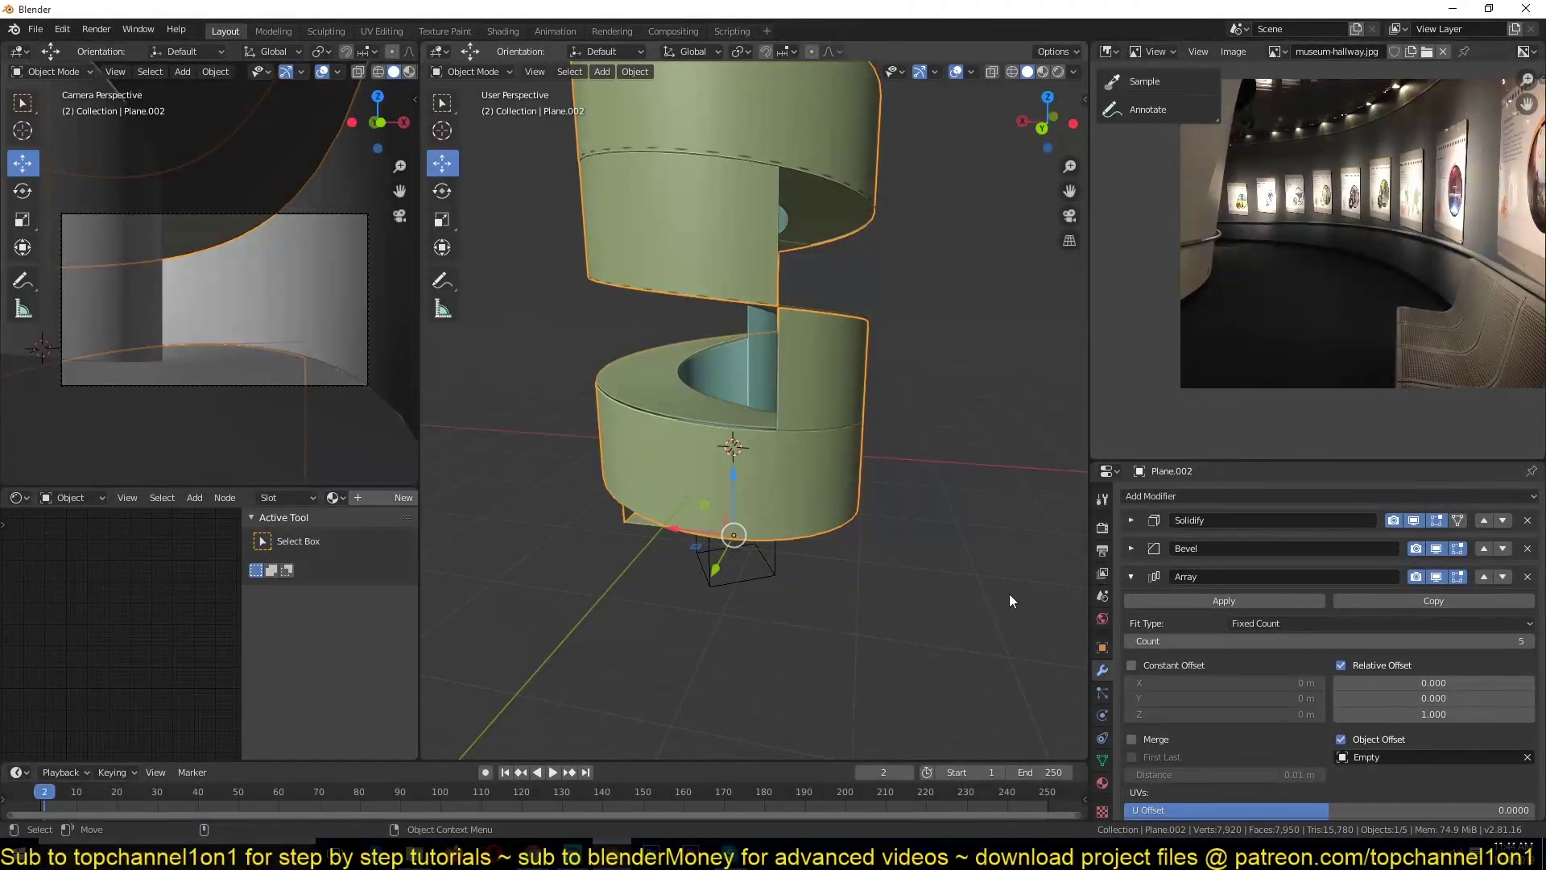
pyautogui.hotkey('ctrl', 'a')
pyautogui.click(802, 488)
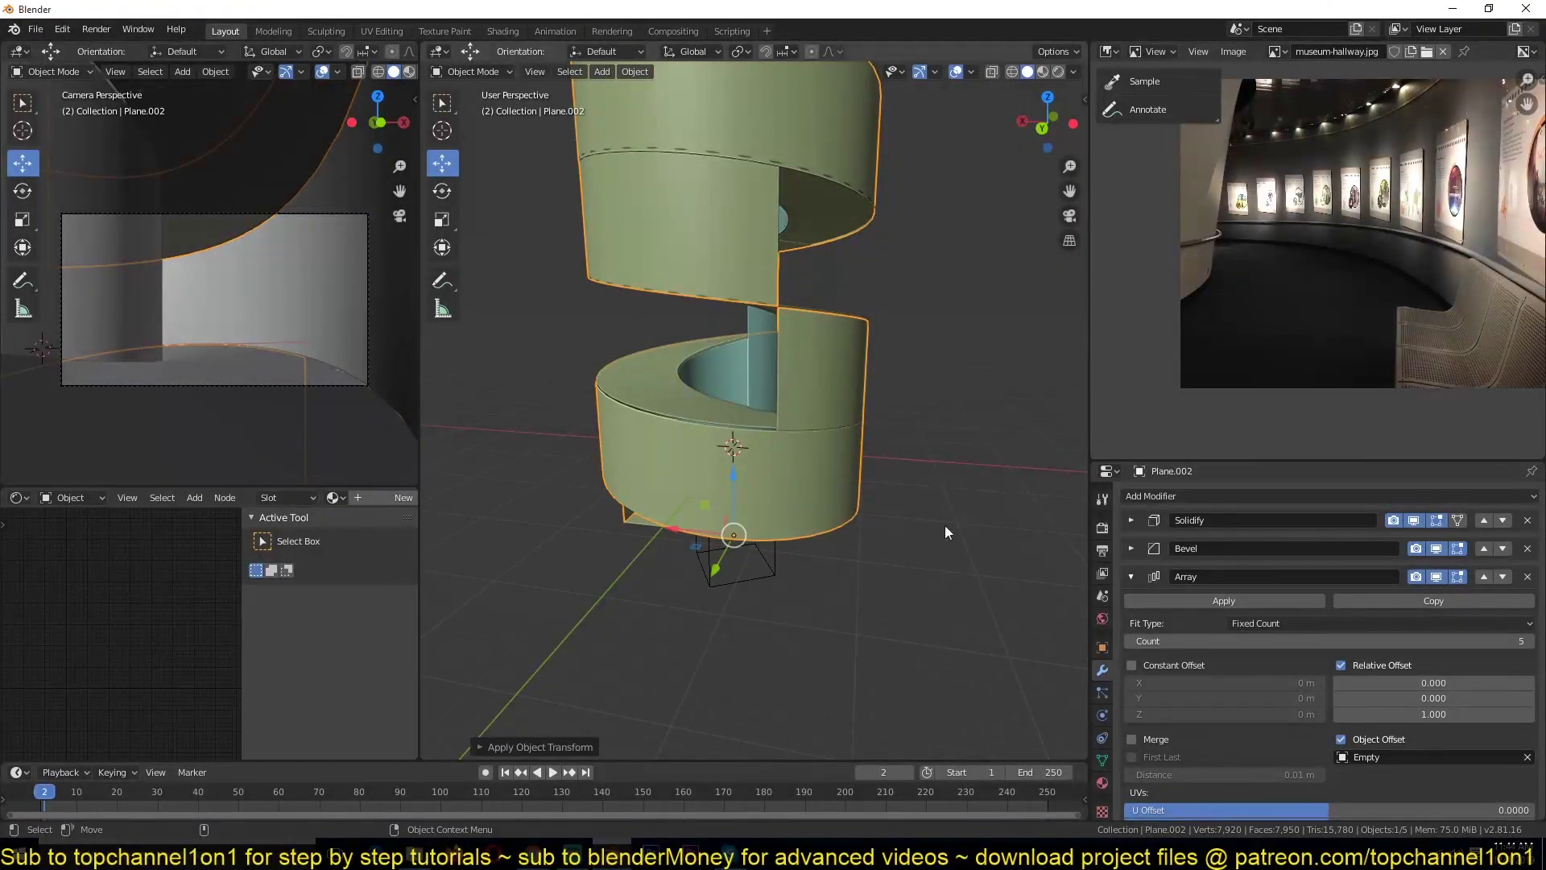
pyautogui.click(1133, 576)
pyautogui.moveTo(775, 525); pyautogui.dragTo(758, 459, button='middle')
pyautogui.click(616, 594)
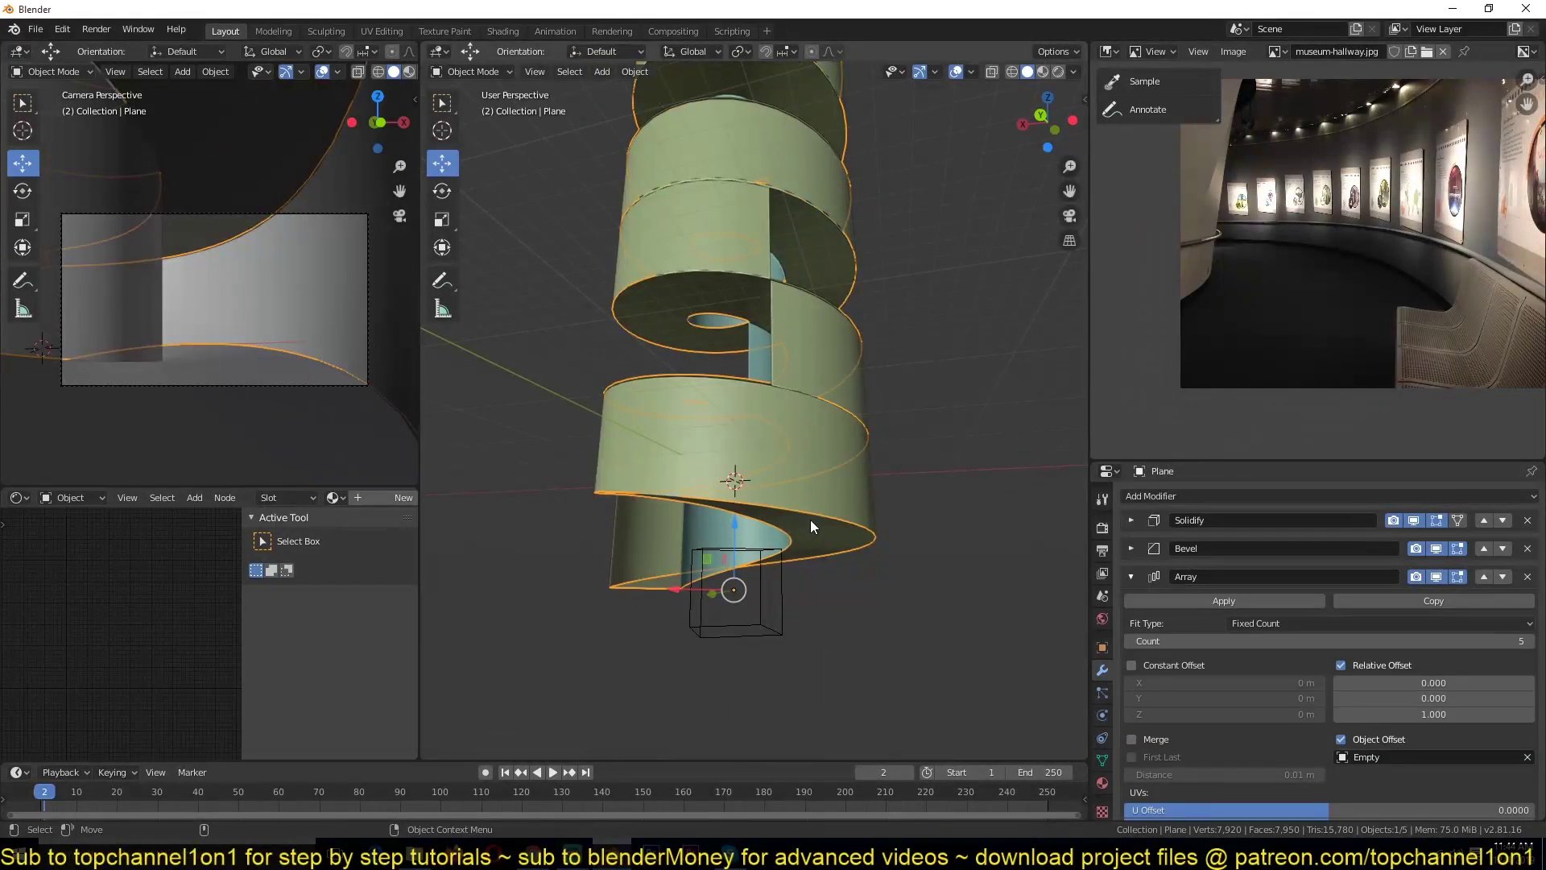
pyautogui.click(842, 483)
pyautogui.click(774, 518)
pyautogui.click(820, 458)
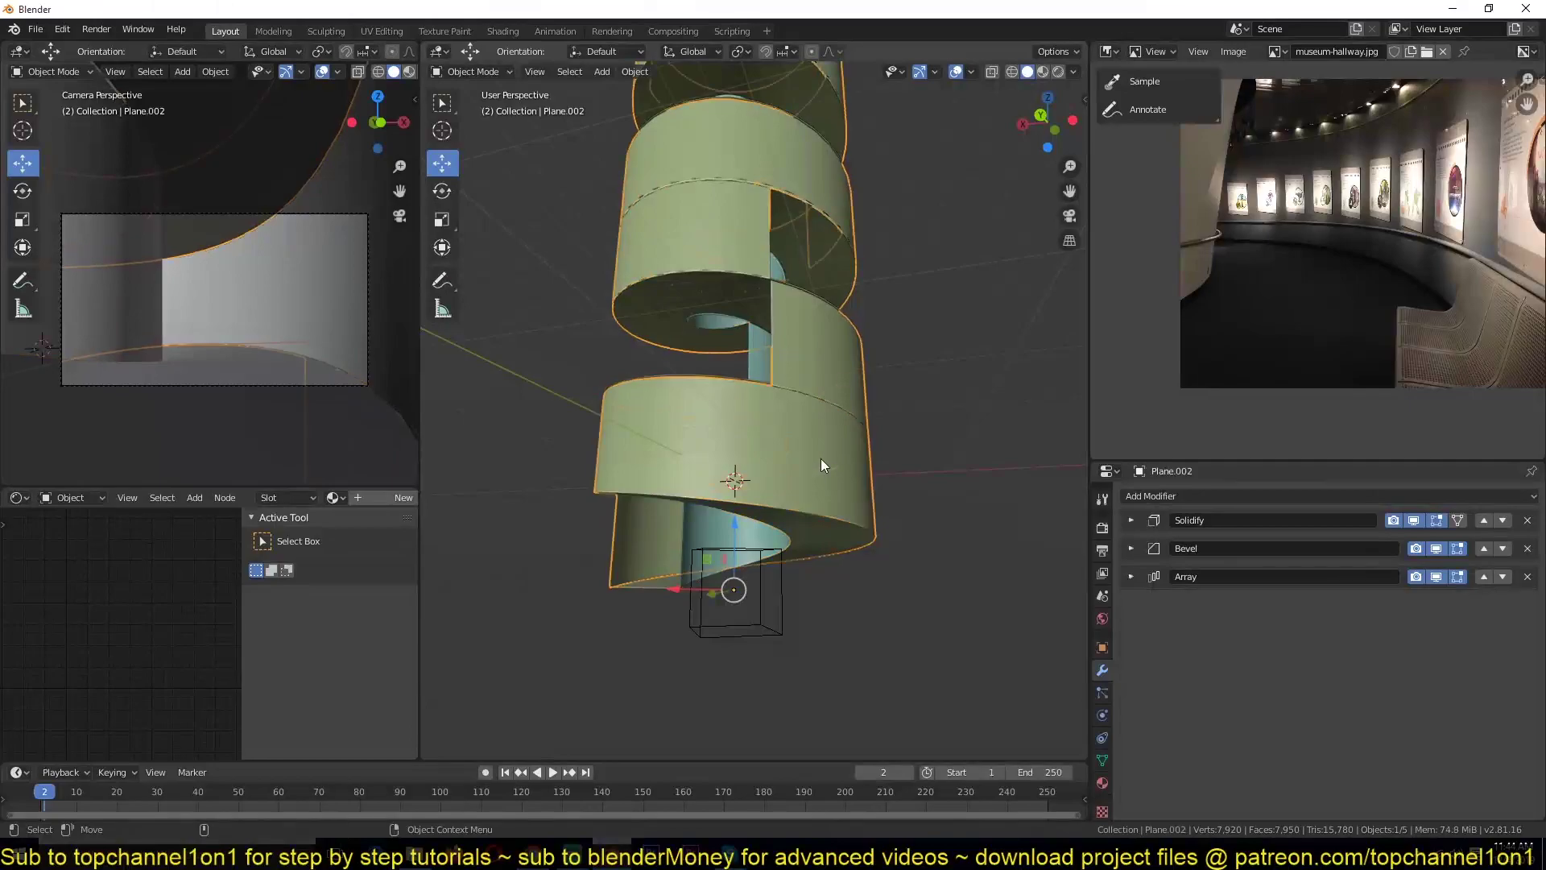
# Duplicate the cube empty in place and display the copy as a sphere.
pyautogui.moveTo(823, 359); pyautogui.dragTo(786, 387, button='middle')
pyautogui.click(801, 606)
pyautogui.hotkey('shift', 'd')
pyautogui.rightClick(831, 631)
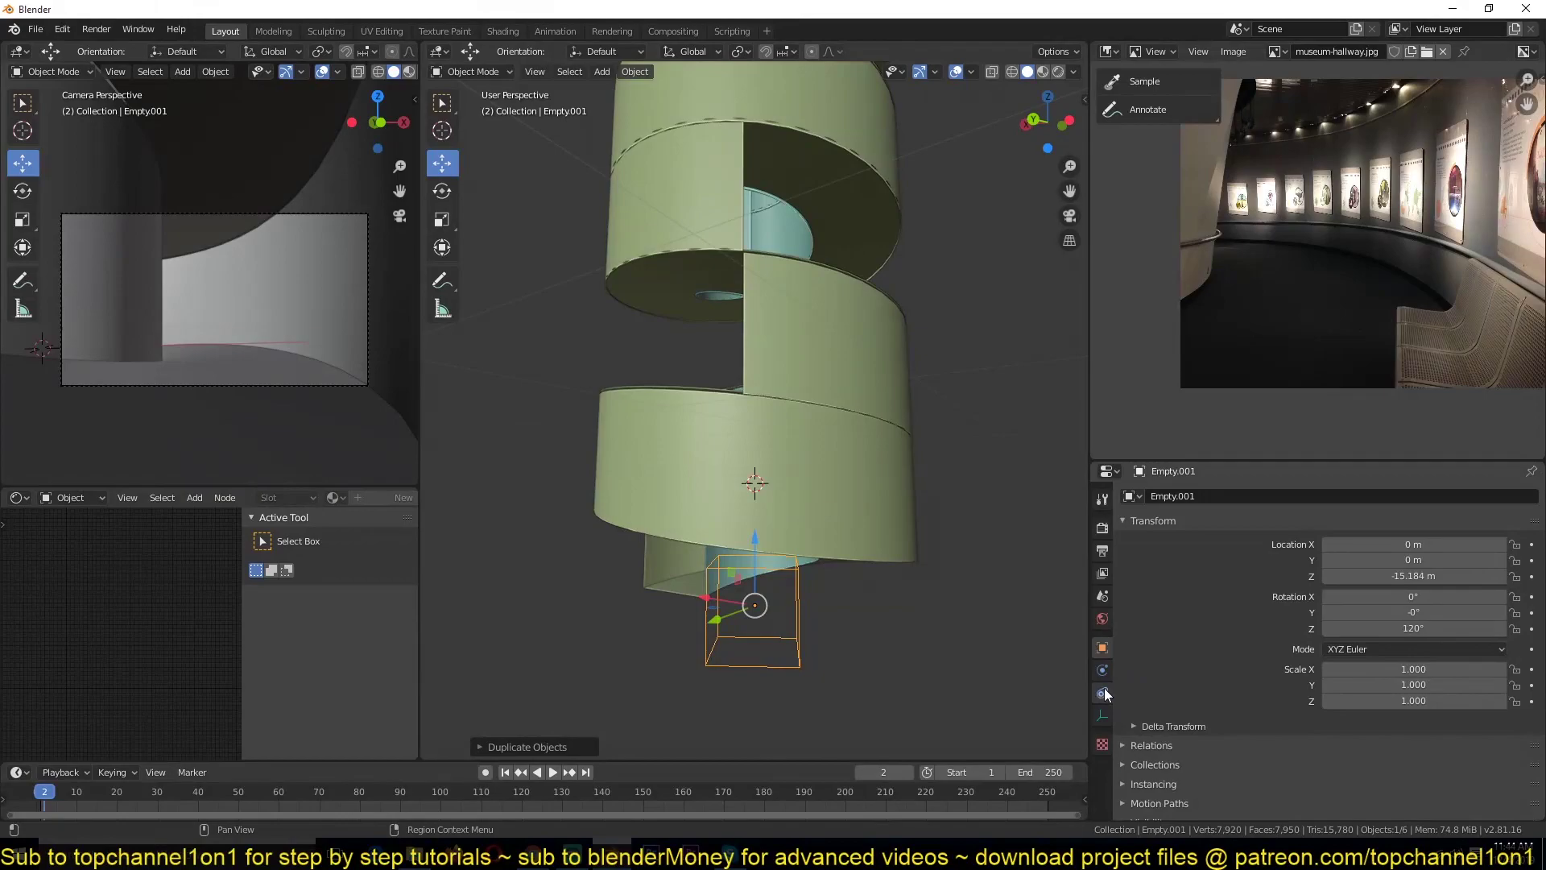
pyautogui.click(1102, 714)
pyautogui.click(1368, 515)
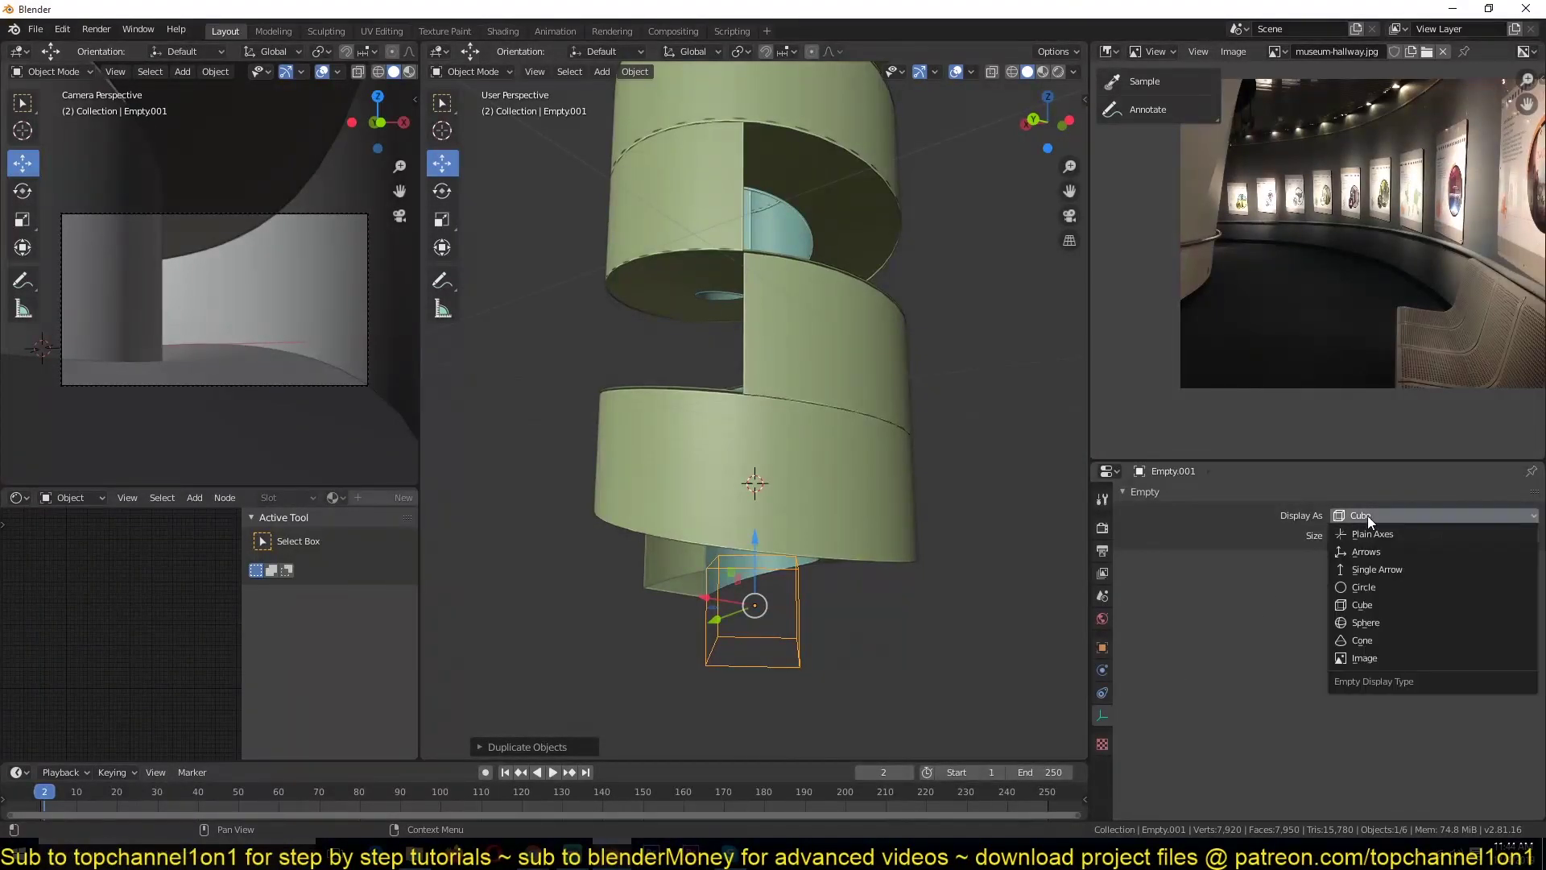
pyautogui.click(1372, 625)
pyautogui.scroll(2, 825, 659)
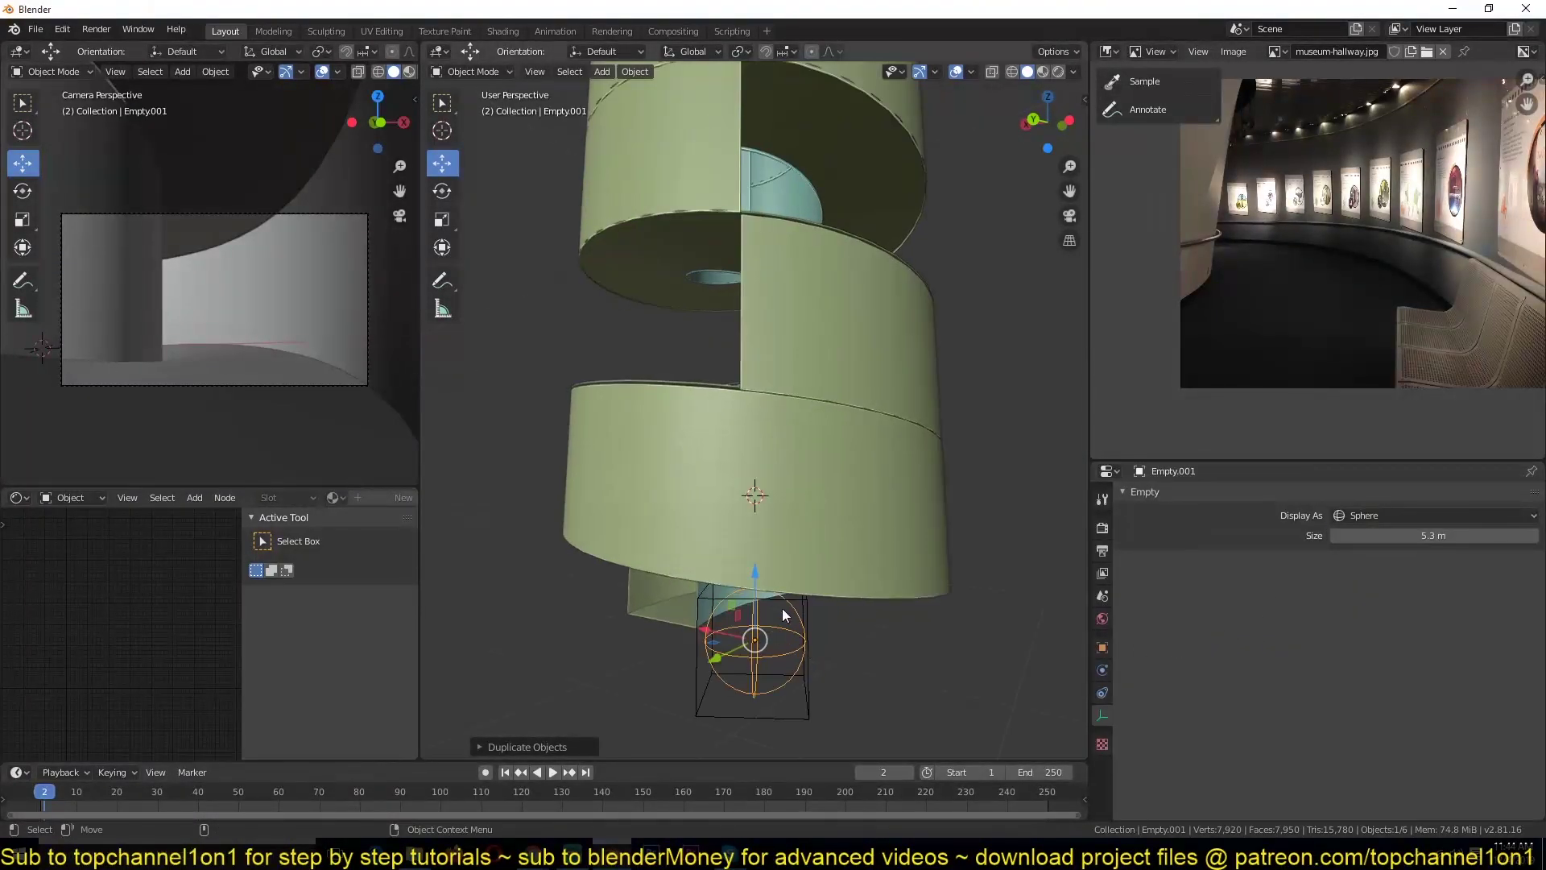
# Examine the inner wall, outer wall and floor one after another, checking their modifier stacks and where their copies meet.
pyautogui.moveTo(809, 408); pyautogui.dragTo(871, 440, button='middle')
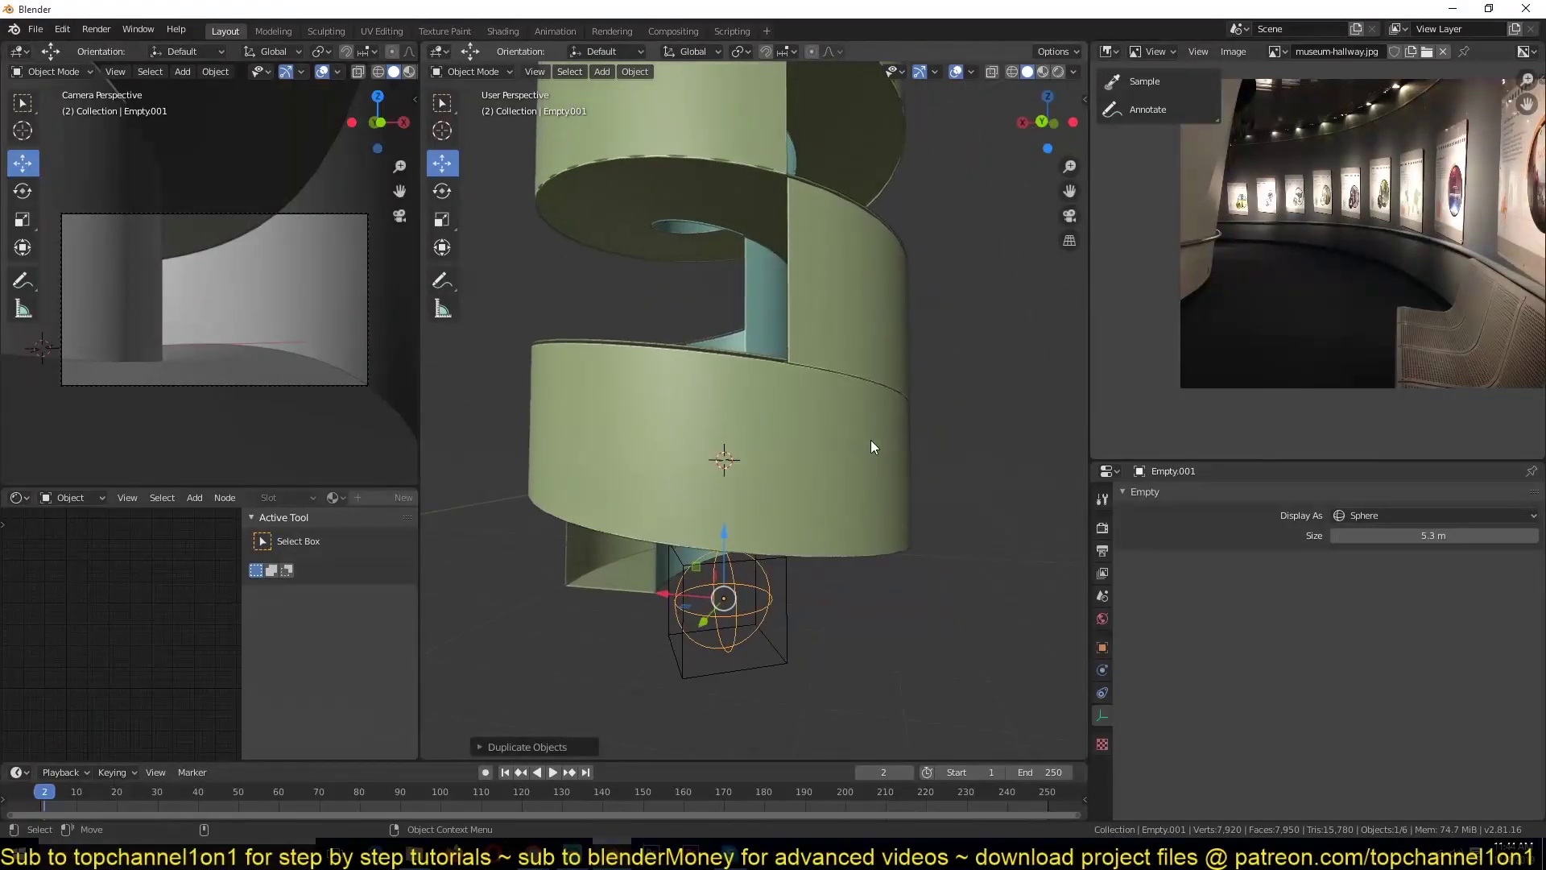
pyautogui.click(838, 341)
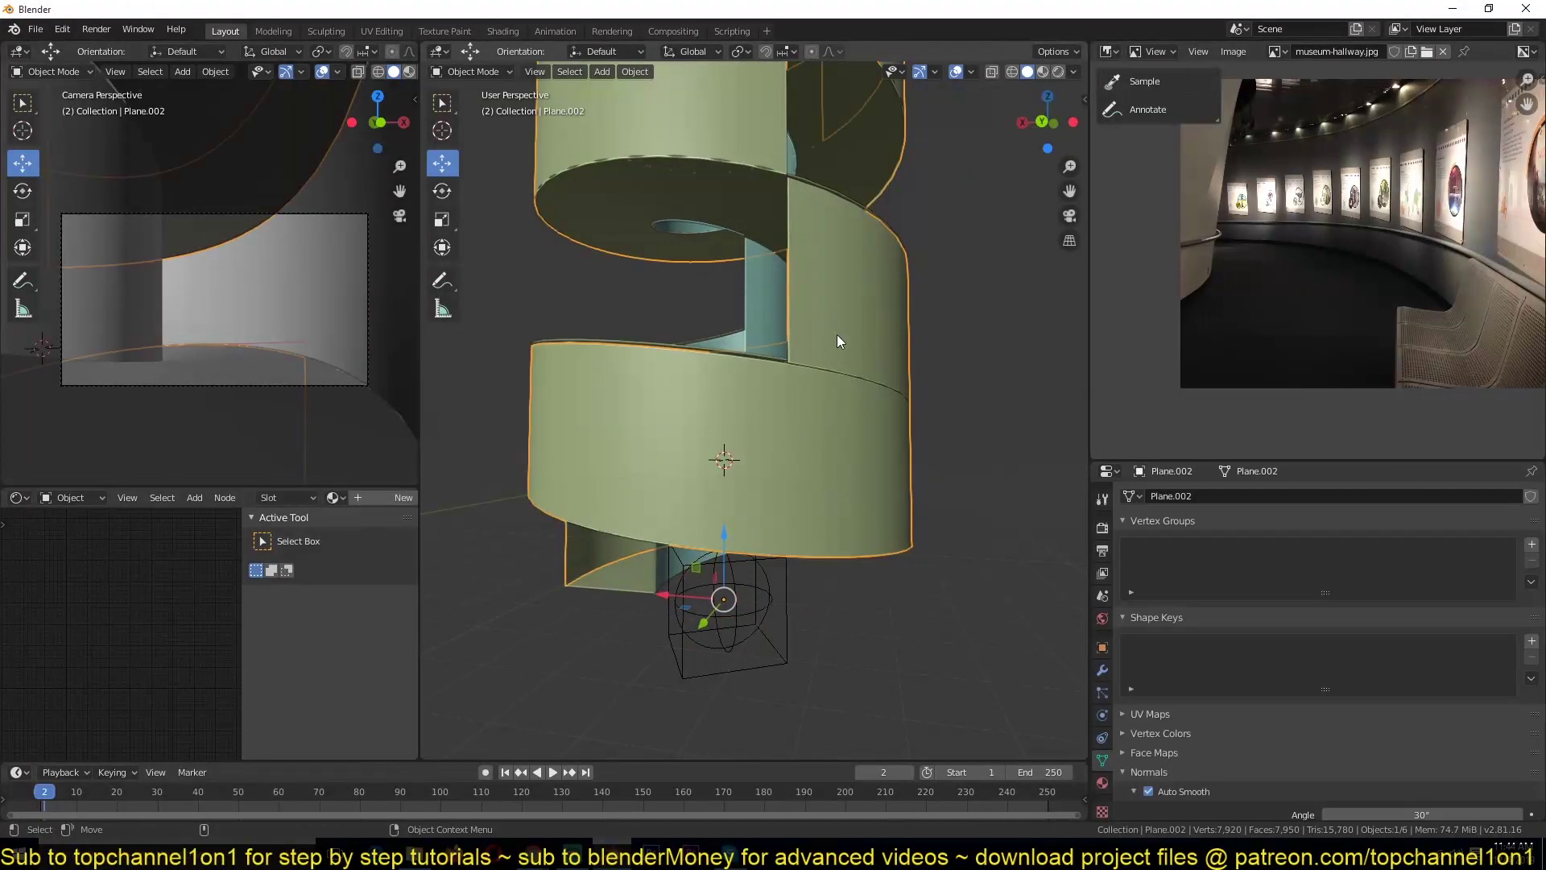
pyautogui.click(1102, 670)
pyautogui.moveTo(708, 455); pyautogui.dragTo(750, 420, button='middle')
pyautogui.click(742, 311)
pyautogui.moveTo(745, 350); pyautogui.dragTo(623, 332, button='middle')
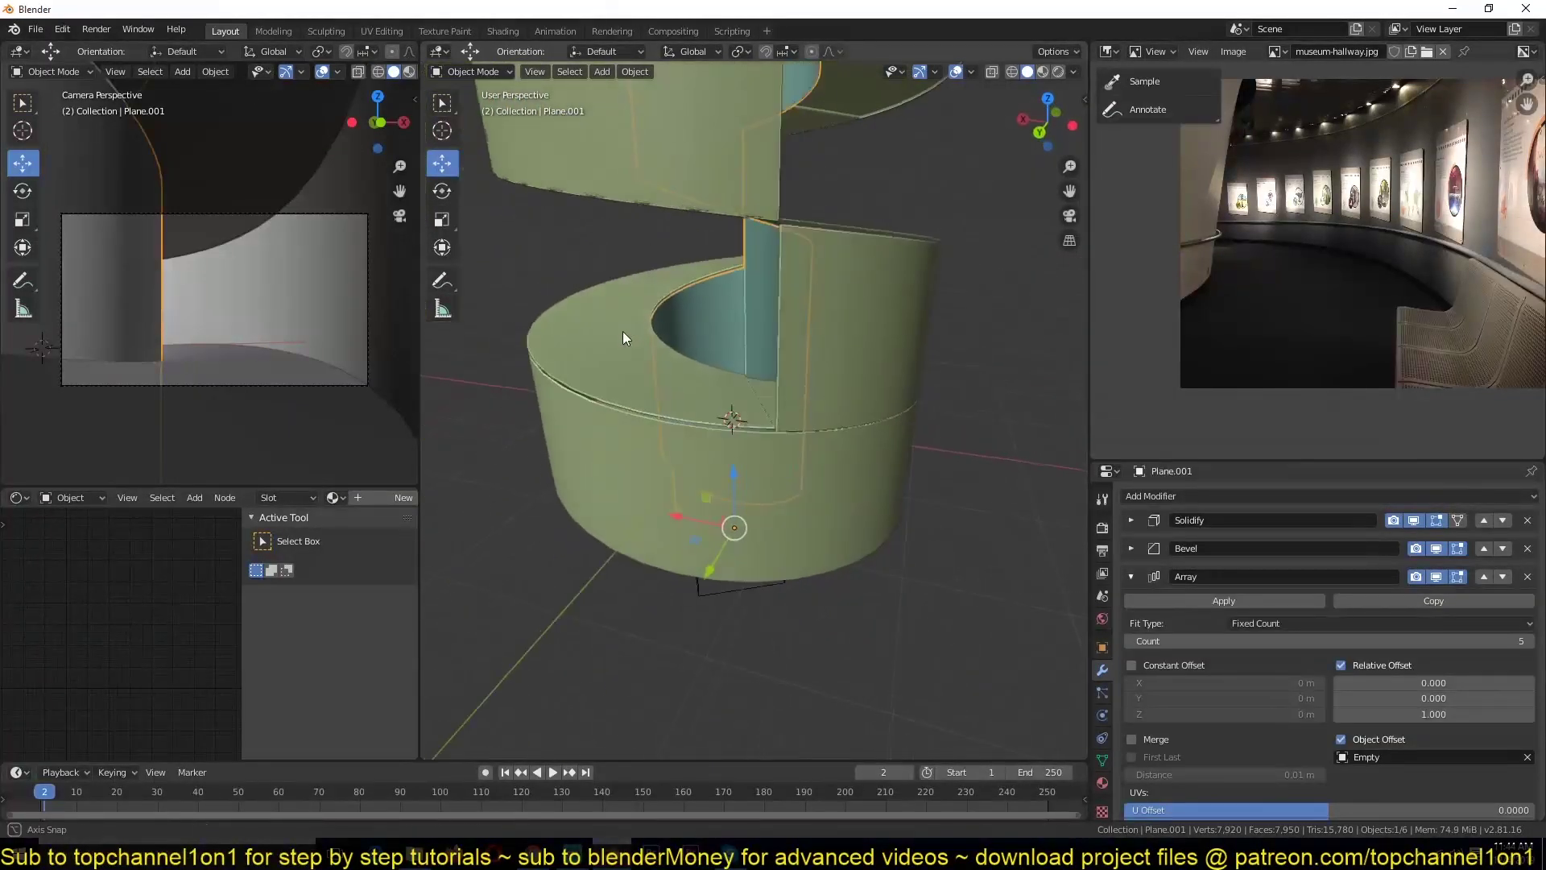
pyautogui.click(810, 333)
pyautogui.click(746, 325)
pyautogui.click(807, 377)
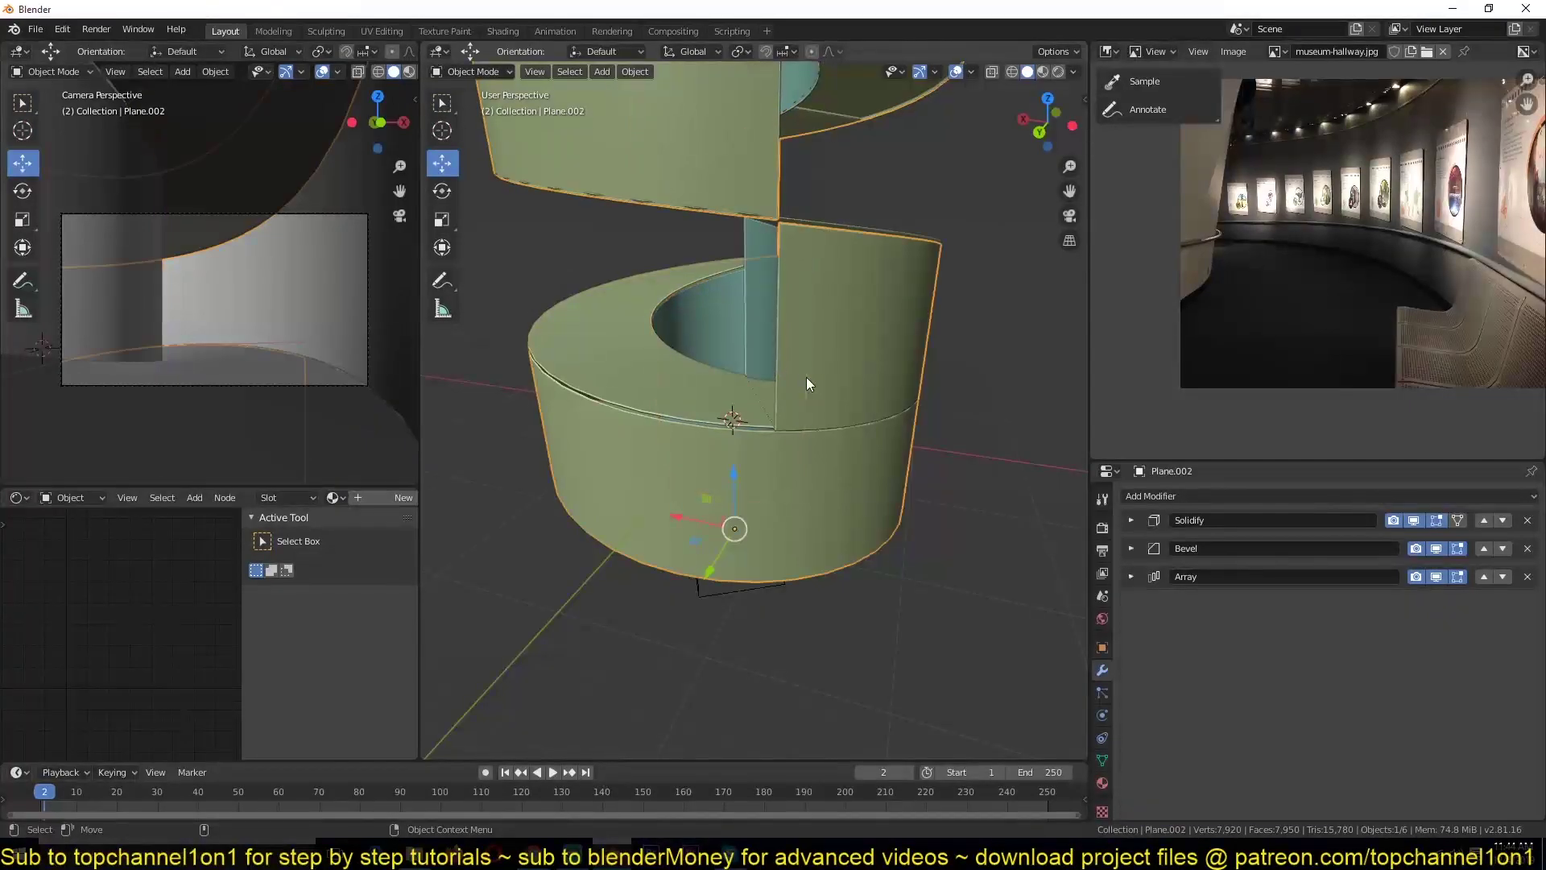
pyautogui.click(762, 330)
pyautogui.click(844, 346)
pyautogui.click(829, 325)
pyautogui.click(617, 365)
pyautogui.click(763, 298)
pyautogui.moveTo(828, 334); pyautogui.dragTo(756, 570, button='middle')
# Set the outer wall's Array object offset to the duplicated empty, Empty.001.
pyautogui.click(839, 259)
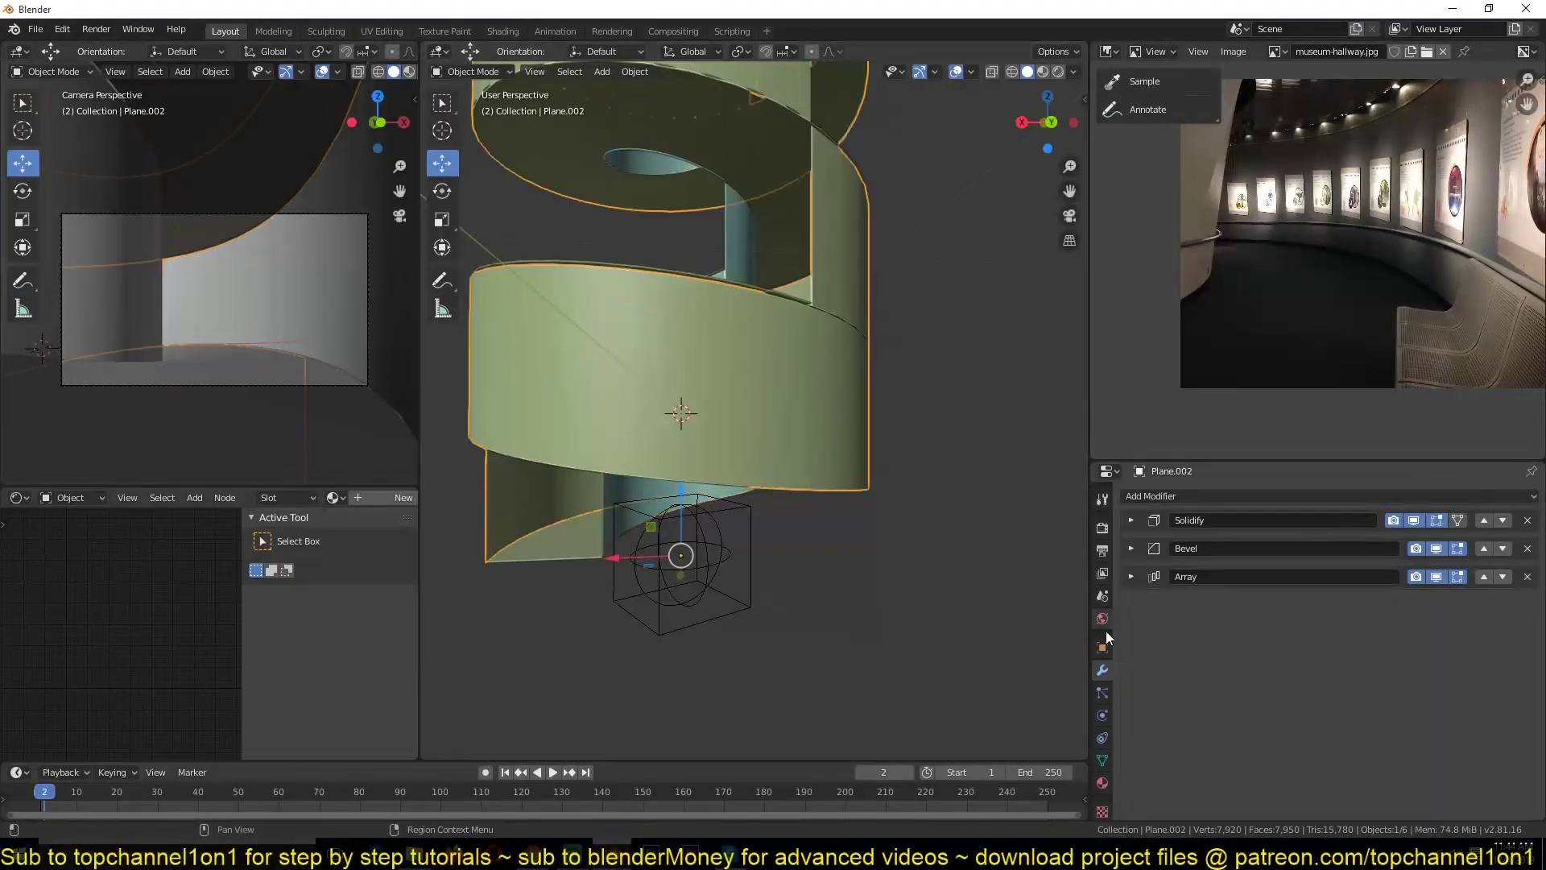
pyautogui.click(1131, 577)
pyautogui.scroll(-2, 1390, 705)
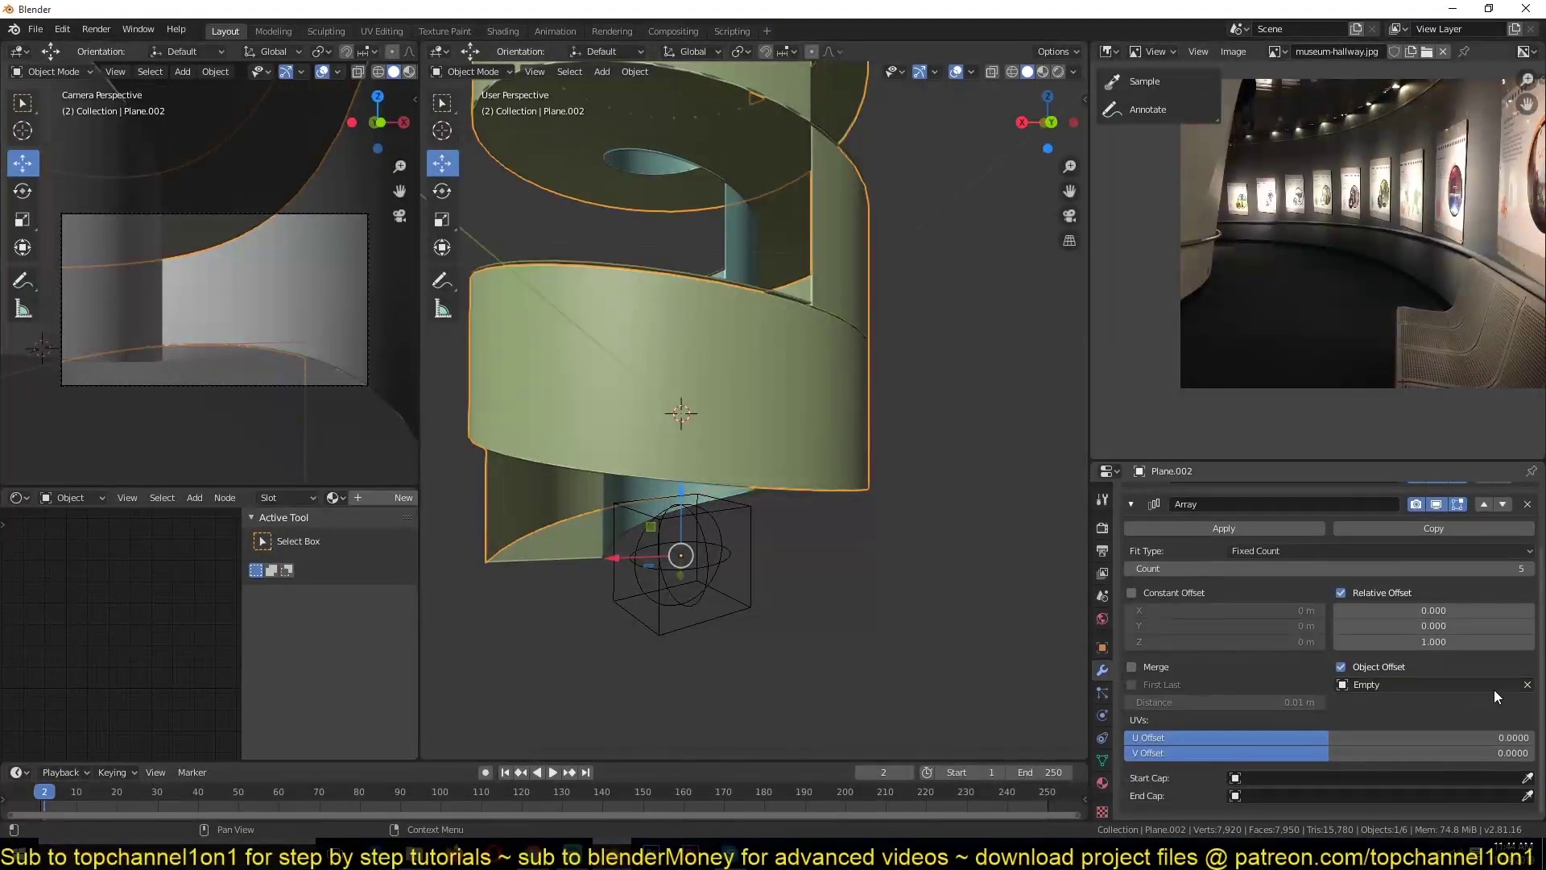
pyautogui.click(1528, 685)
pyautogui.click(1518, 684)
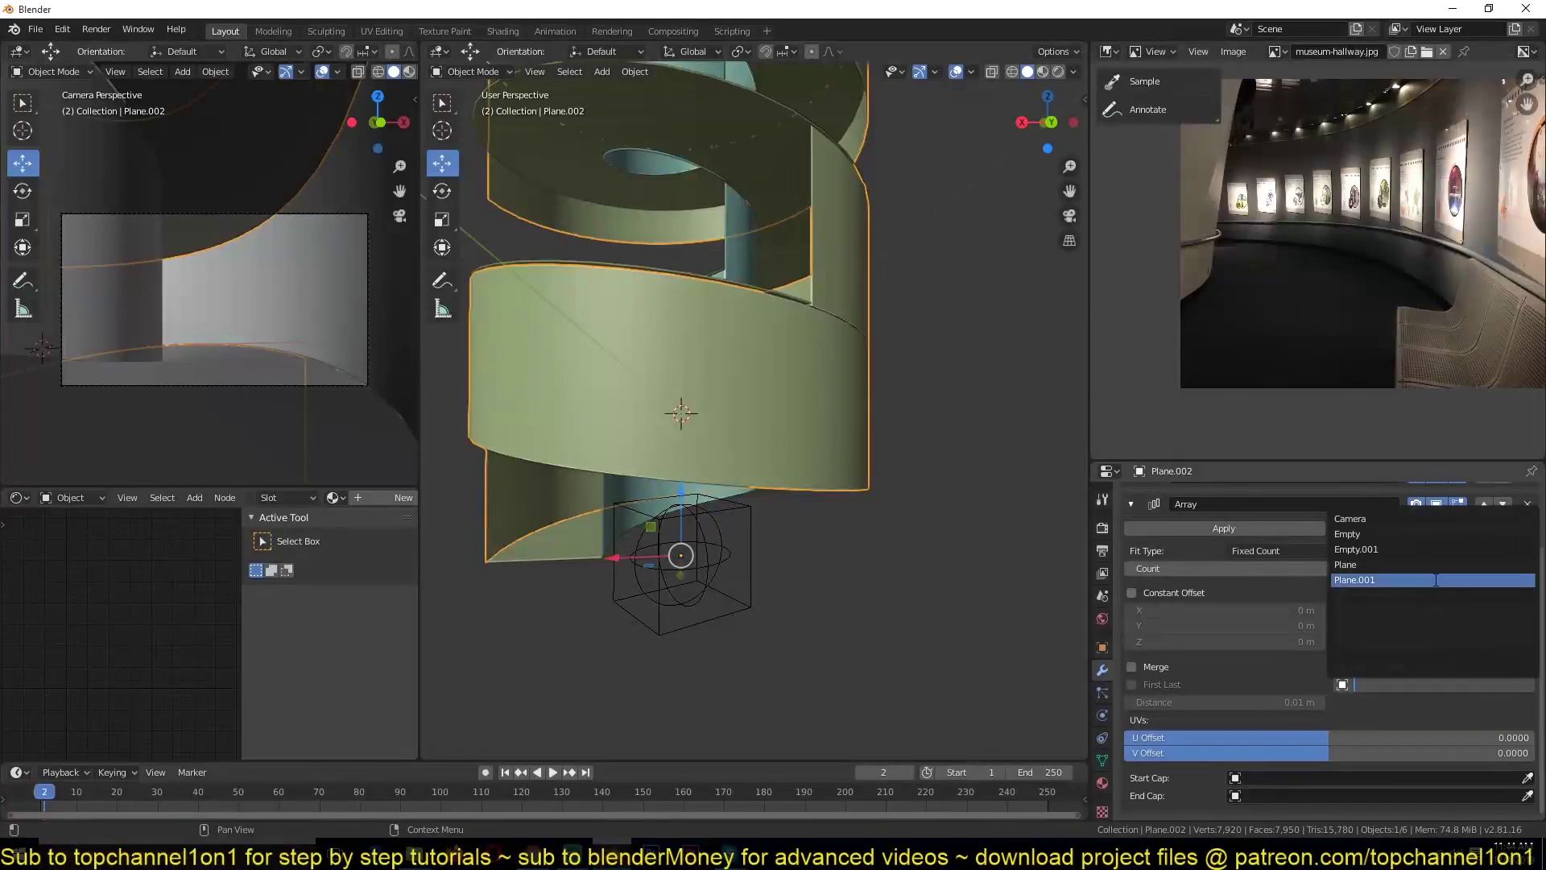
pyautogui.click(1370, 549)
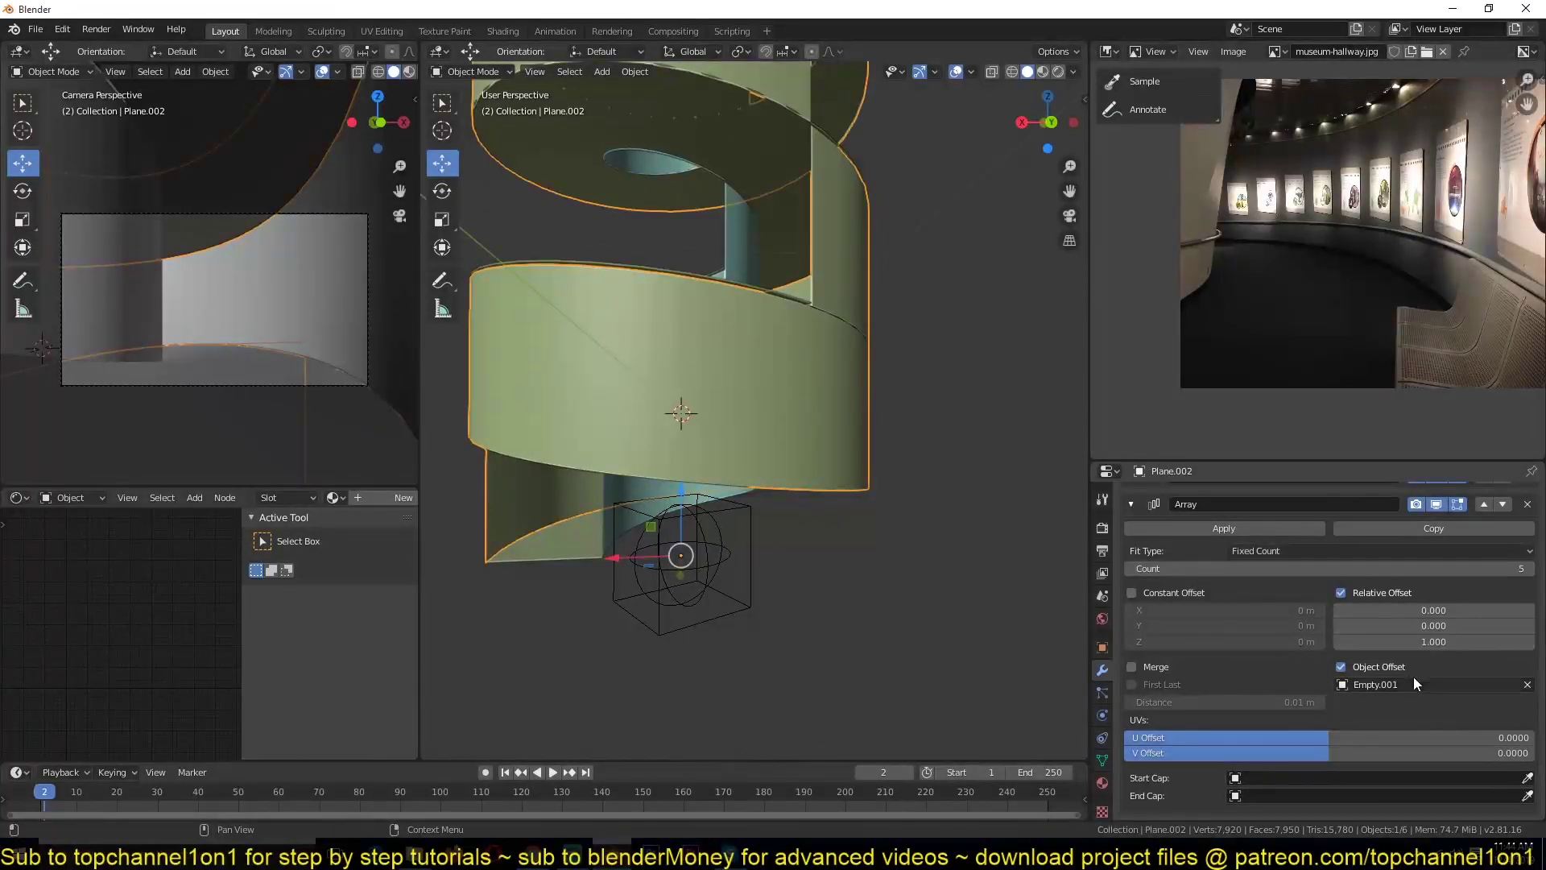
# Set the inner wall's Array object offset to Empty.001 as well.
pyautogui.click(749, 242)
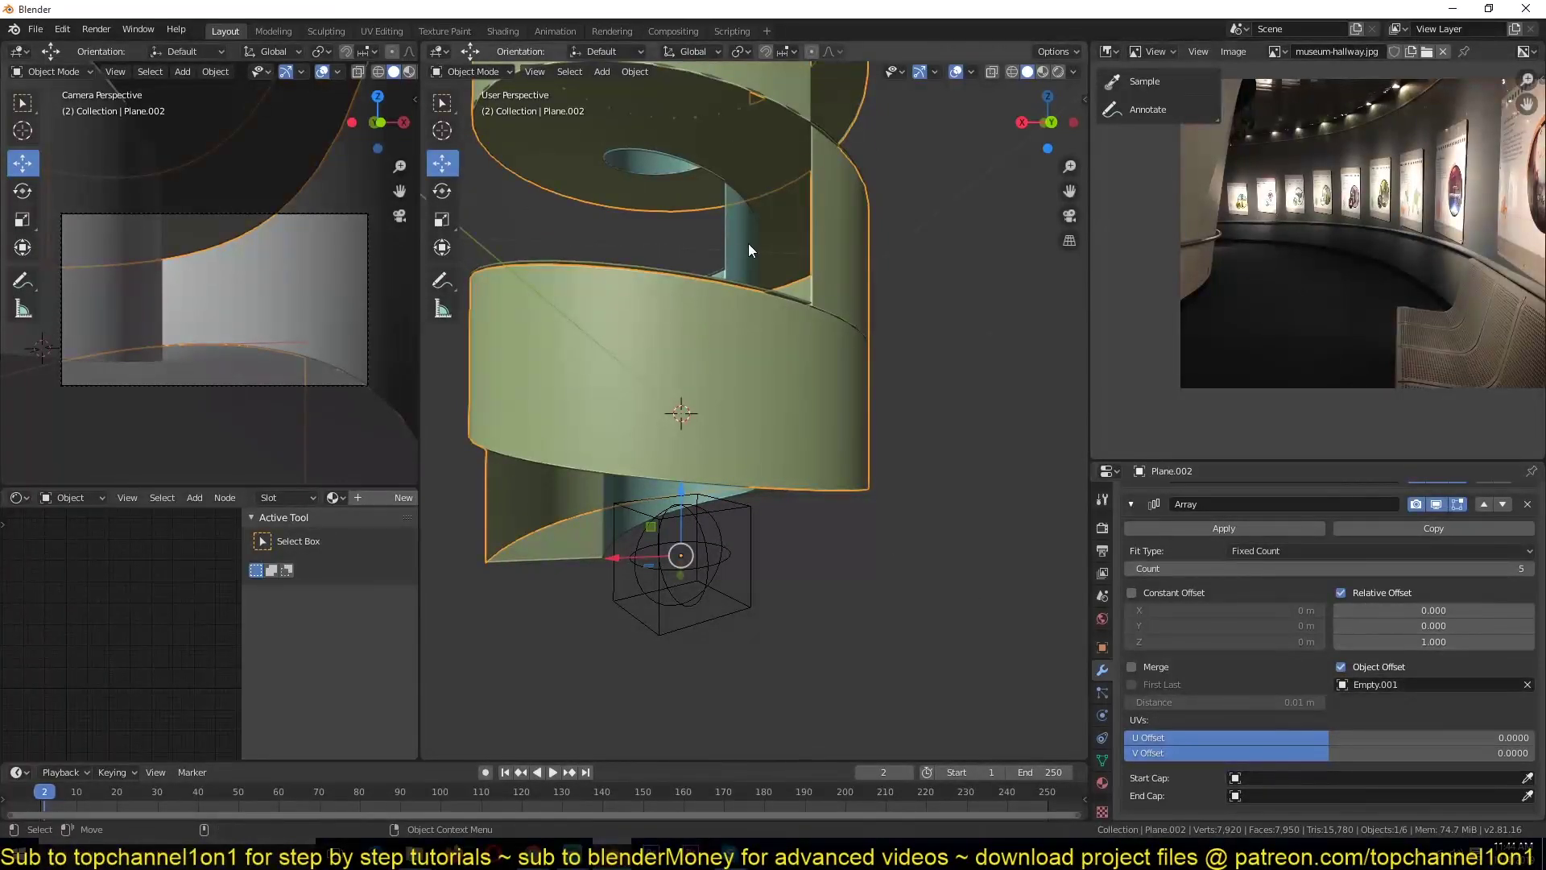
pyautogui.click(1443, 685)
pyautogui.click(1410, 549)
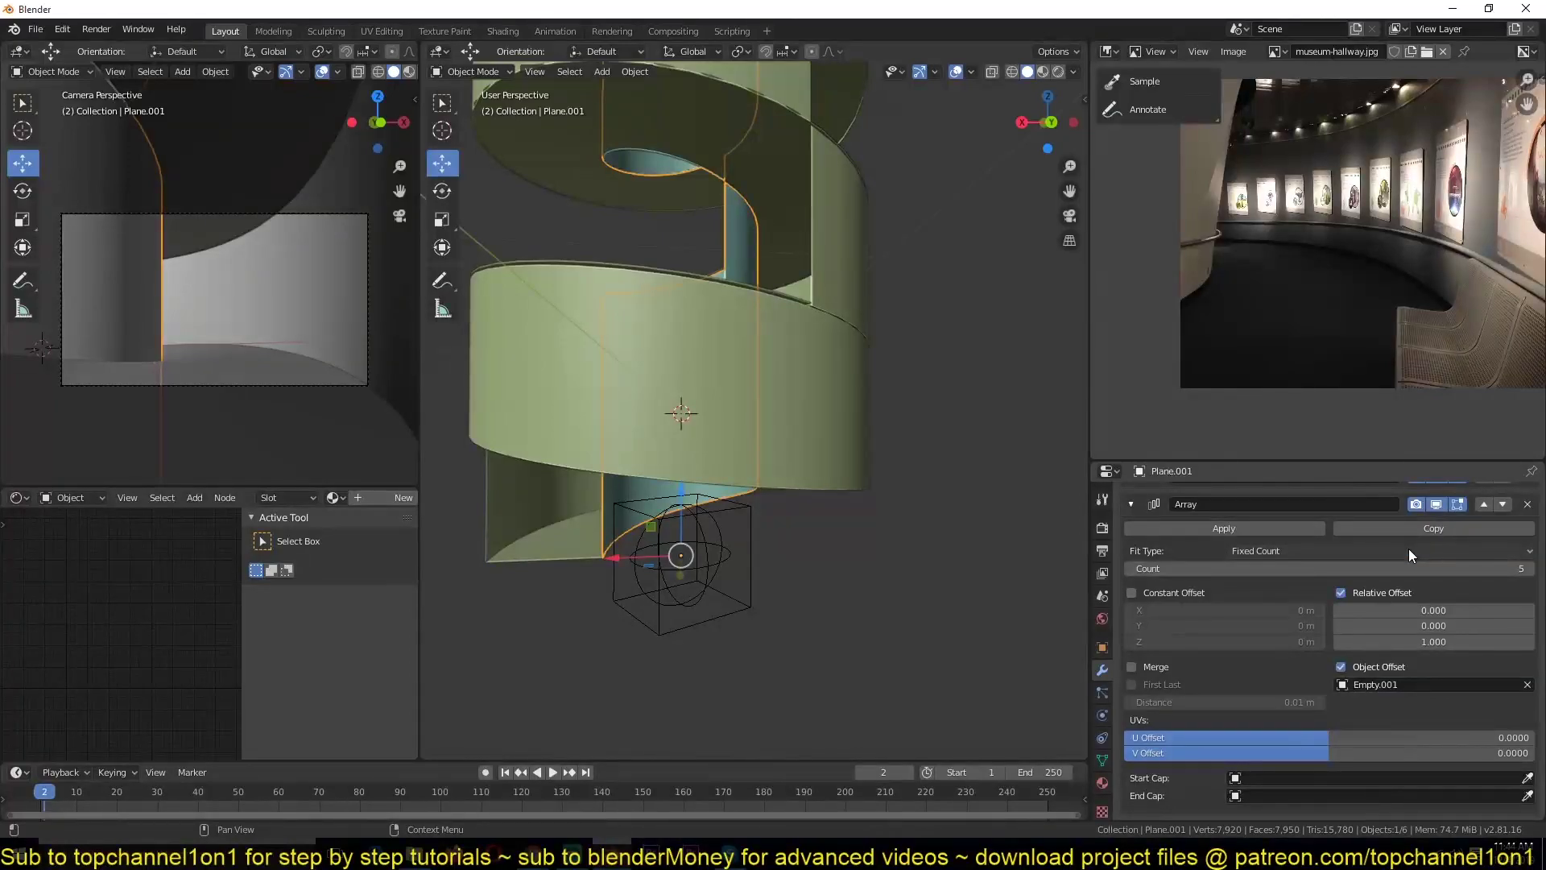
# Lower the sphere empty along Z to about -21.75 m to bring the wall copies down.
pyautogui.click(698, 572)
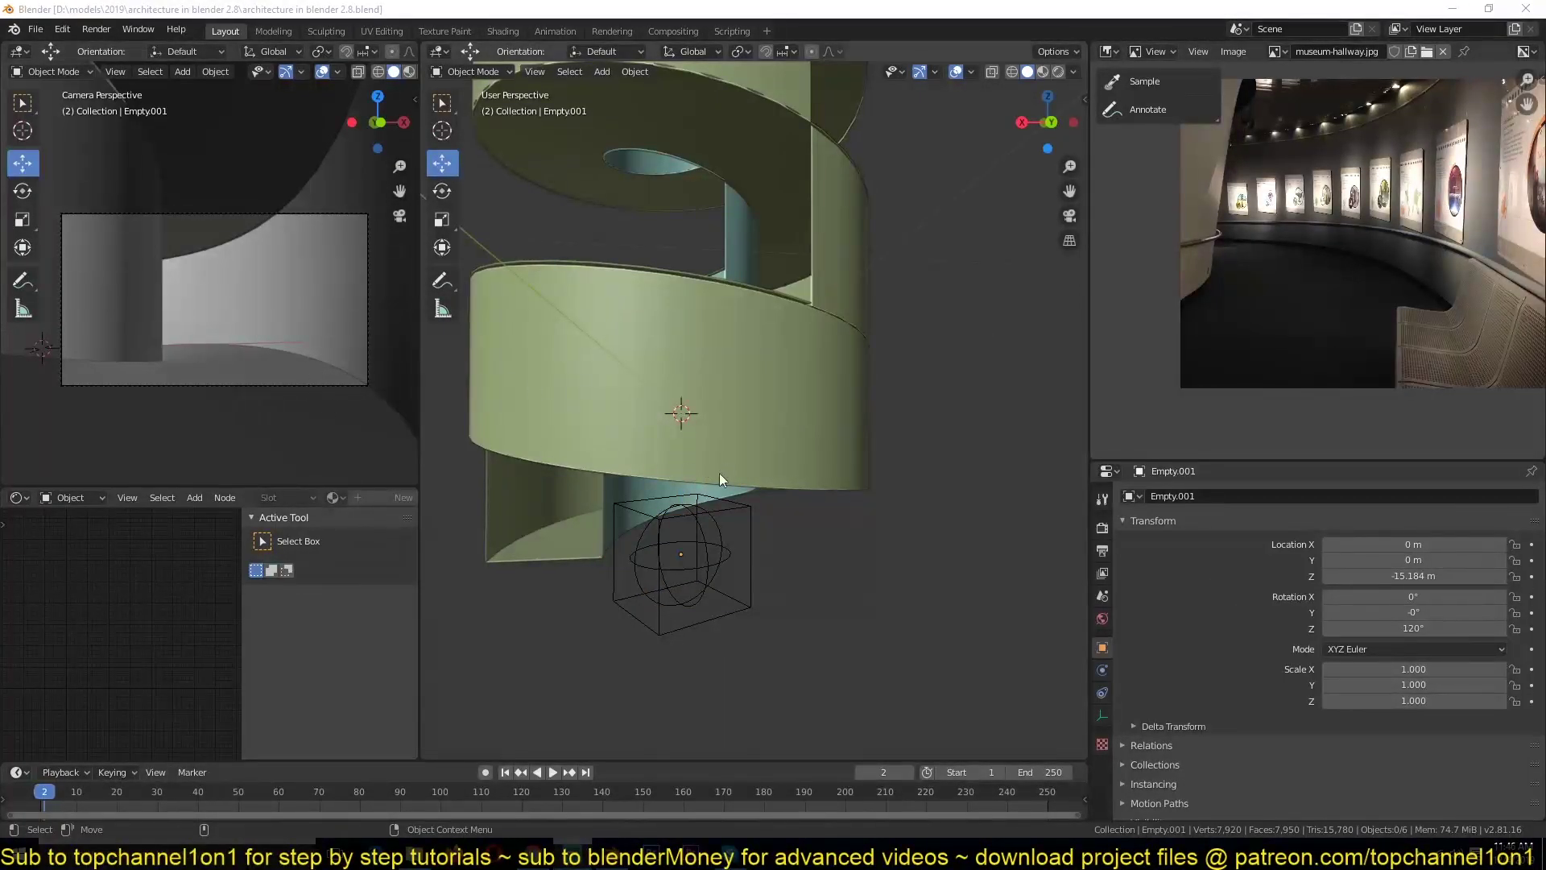
pyautogui.keyDown('shift'); pyautogui.moveTo(722, 509); pyautogui.dragTo(759, 470, button='middle'); pyautogui.keyUp('shift')
pyautogui.click(751, 485)
pyautogui.moveTo(719, 463); pyautogui.dragTo(736, 528)
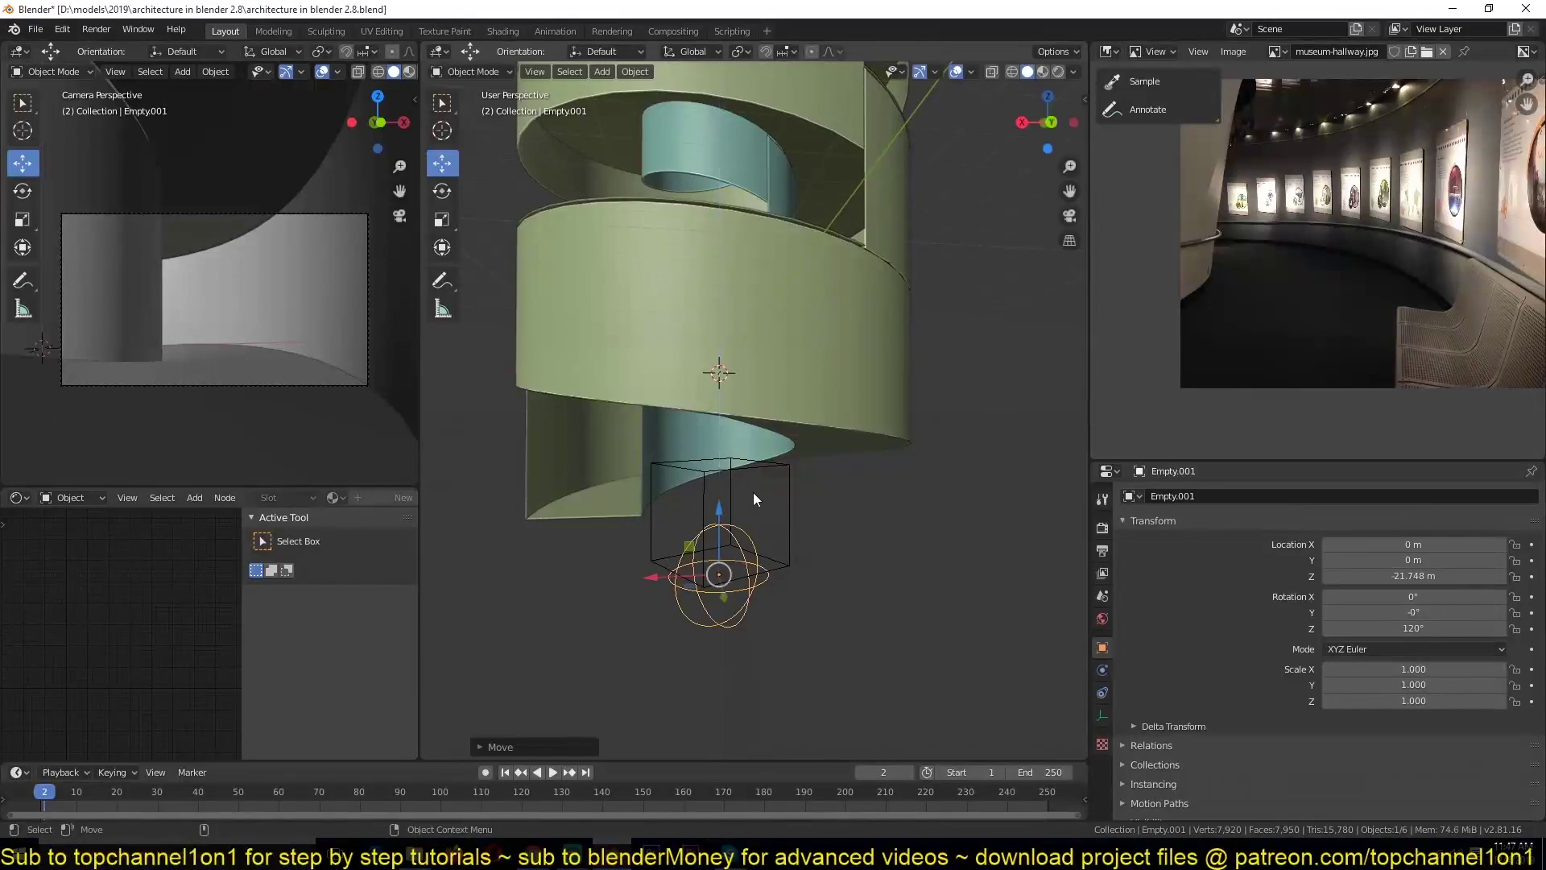
# Undo the sphere empty's last move, and lower it along Z to about -29.5 m in the front view.
pyautogui.hotkey('ctrl', 'z')
pyautogui.moveTo(752, 334); pyautogui.dragTo(902, 435, button='middle')
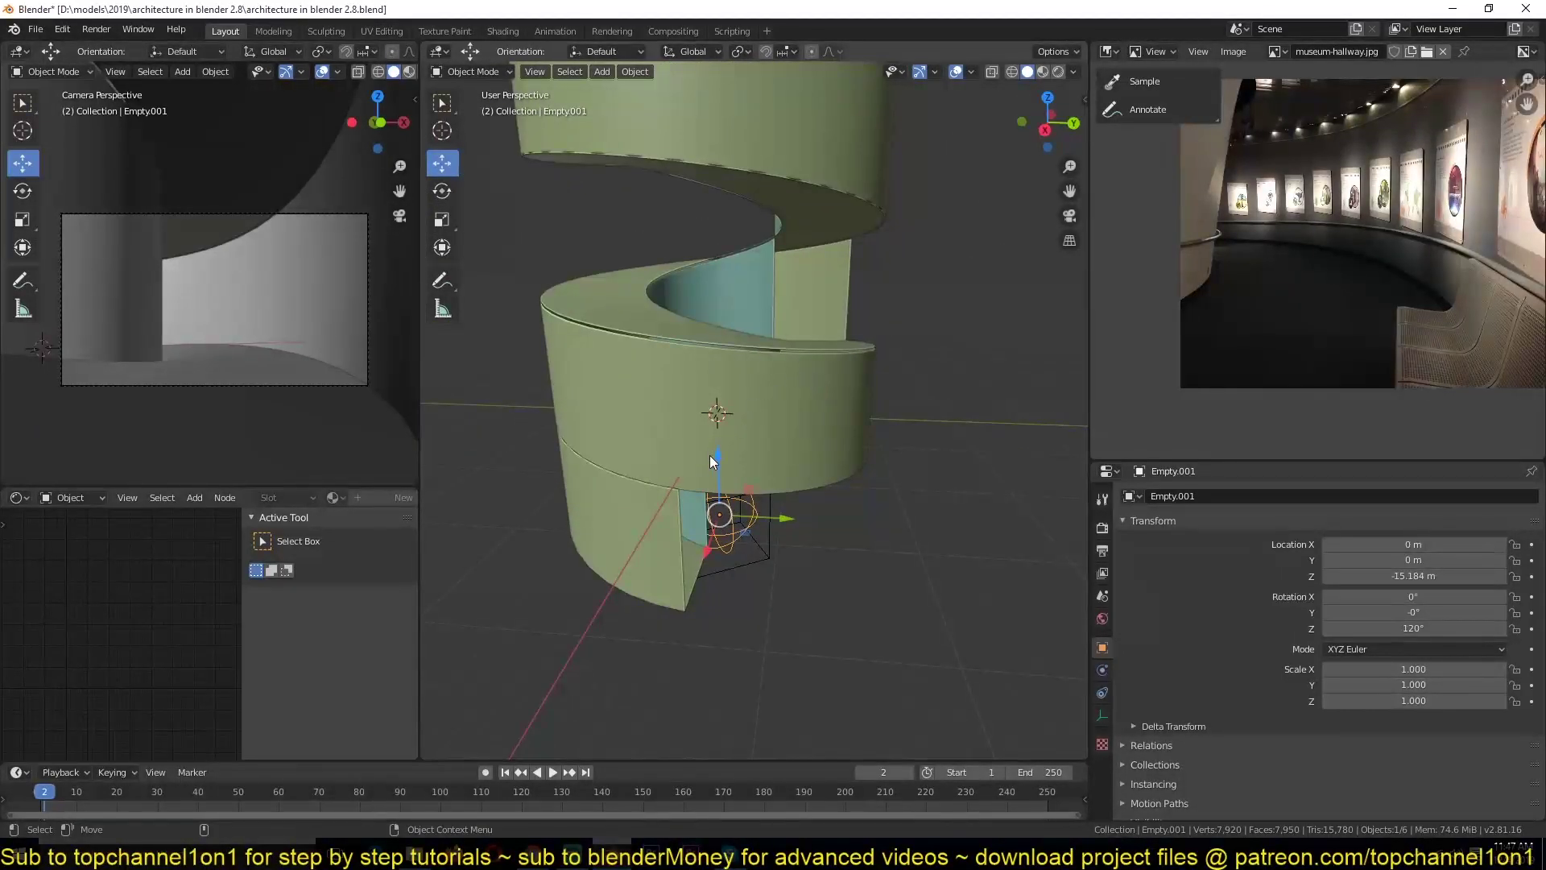
pyautogui.press('KP_1')
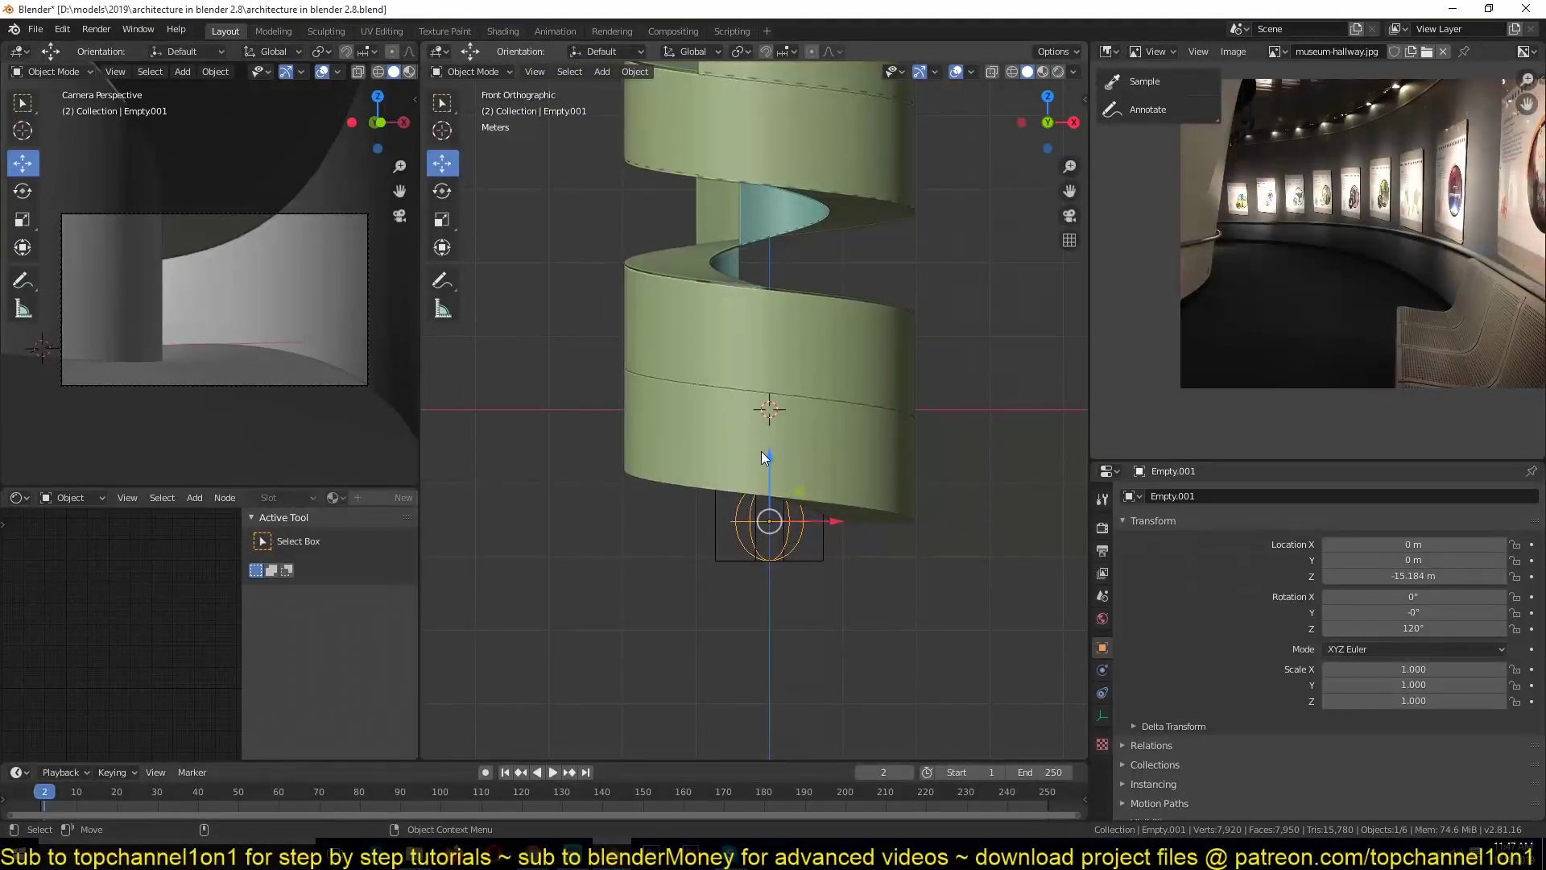
pyautogui.moveTo(770, 456); pyautogui.dragTo(775, 561)
pyautogui.moveTo(800, 363); pyautogui.dragTo(671, 660, button='middle')
pyautogui.scroll(4, 668, 673)
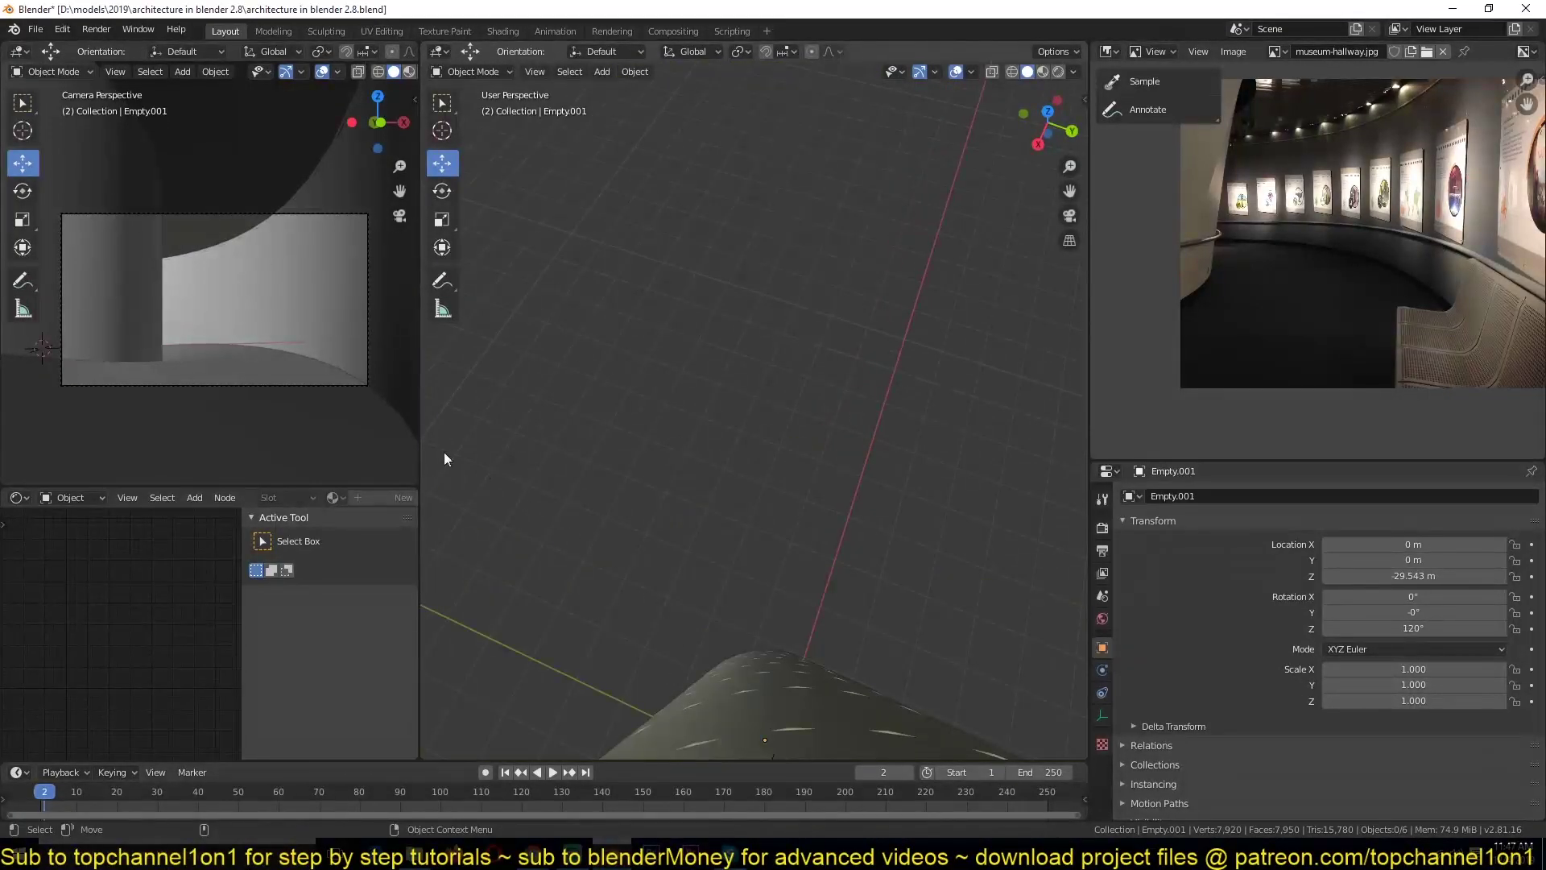
pyautogui.scroll(-4, 487, 465)
pyautogui.moveTo(636, 394); pyautogui.dragTo(646, 317, button='middle')
# With nothing selected, add a Bezier circle at the spiral's centre in the top wireframe view and scale it to about 12.6.
pyautogui.click(890, 467)
pyautogui.moveTo(890, 468); pyautogui.dragTo(780, 294, button='middle')
pyautogui.hotkey('alt', 'a')
pyautogui.press('KP_7')
pyautogui.scroll(2, 828, 388)
pyautogui.scroll(3, 800, 307)
pyautogui.press('z')
pyautogui.scroll(2, 694, 401)
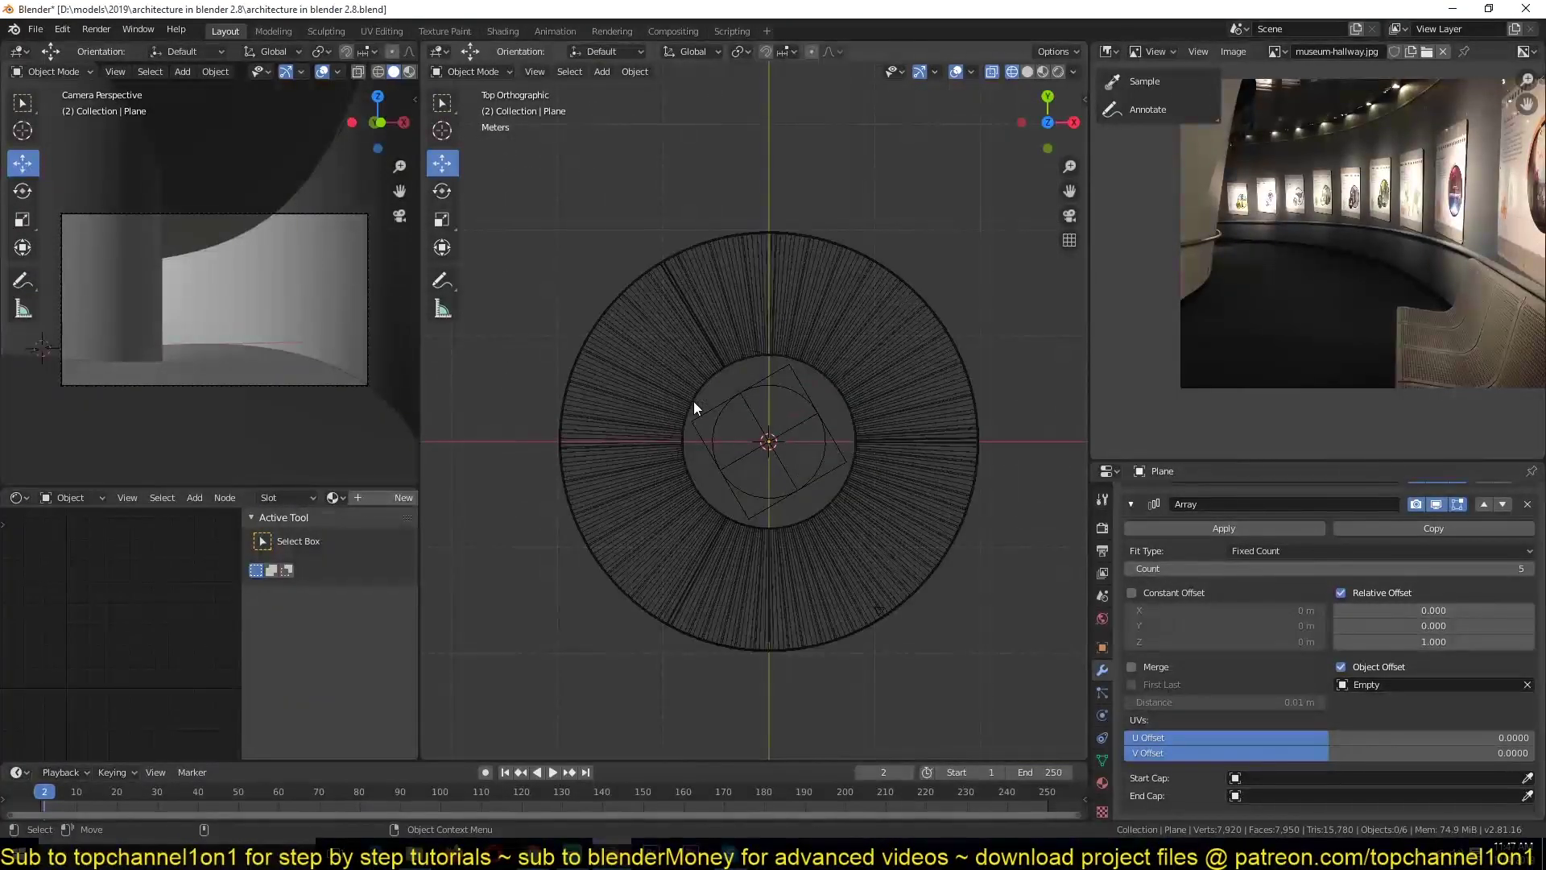
pyautogui.hotkey('shift', 'a')
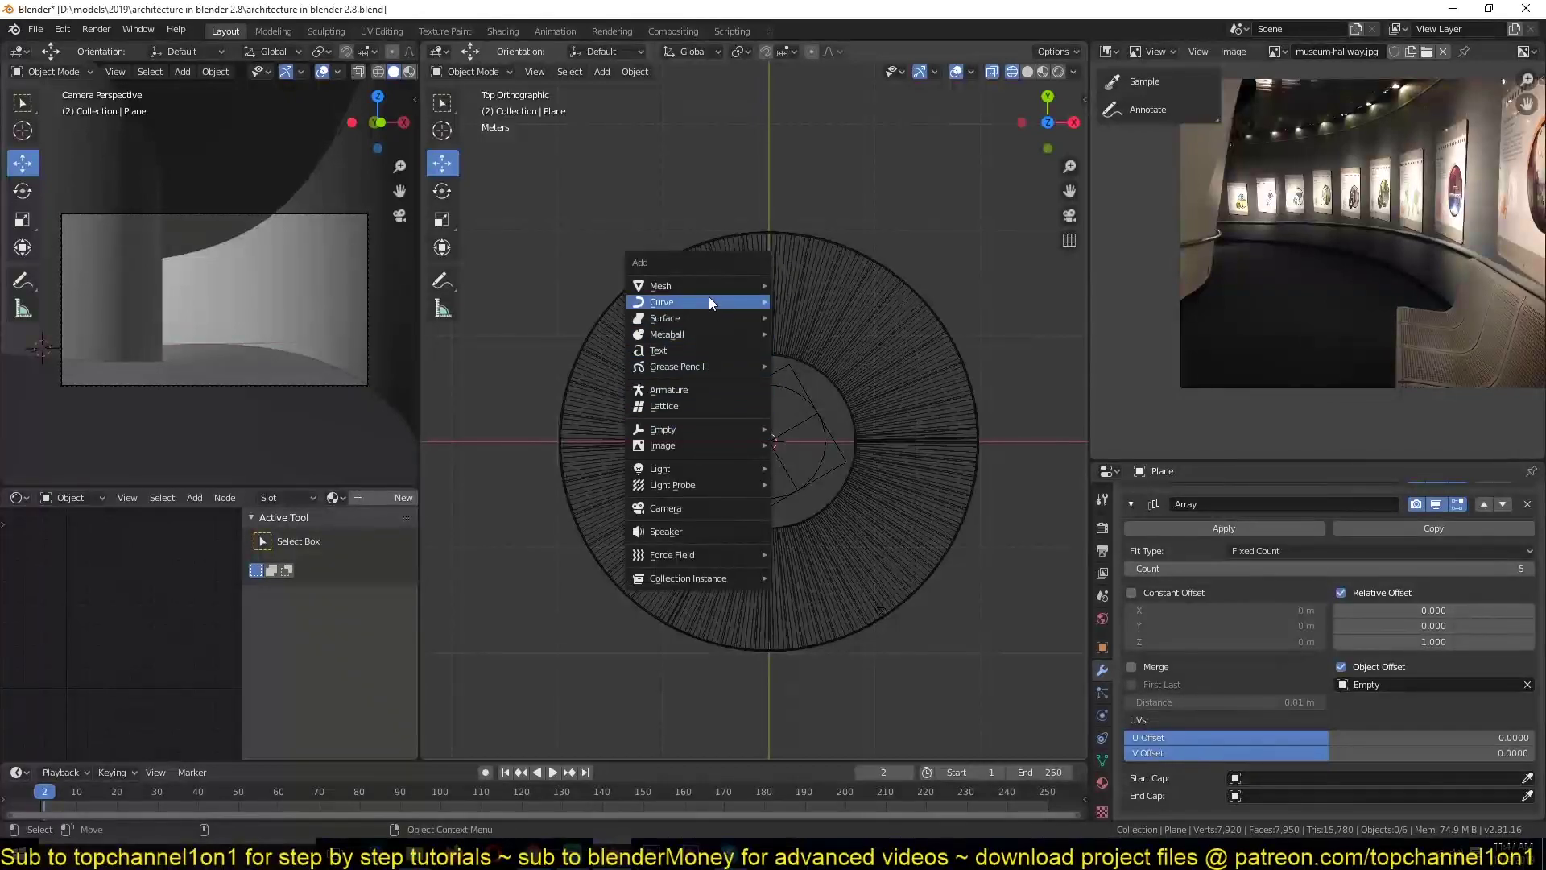
pyautogui.moveTo(709, 291)
pyautogui.moveTo(667, 306)
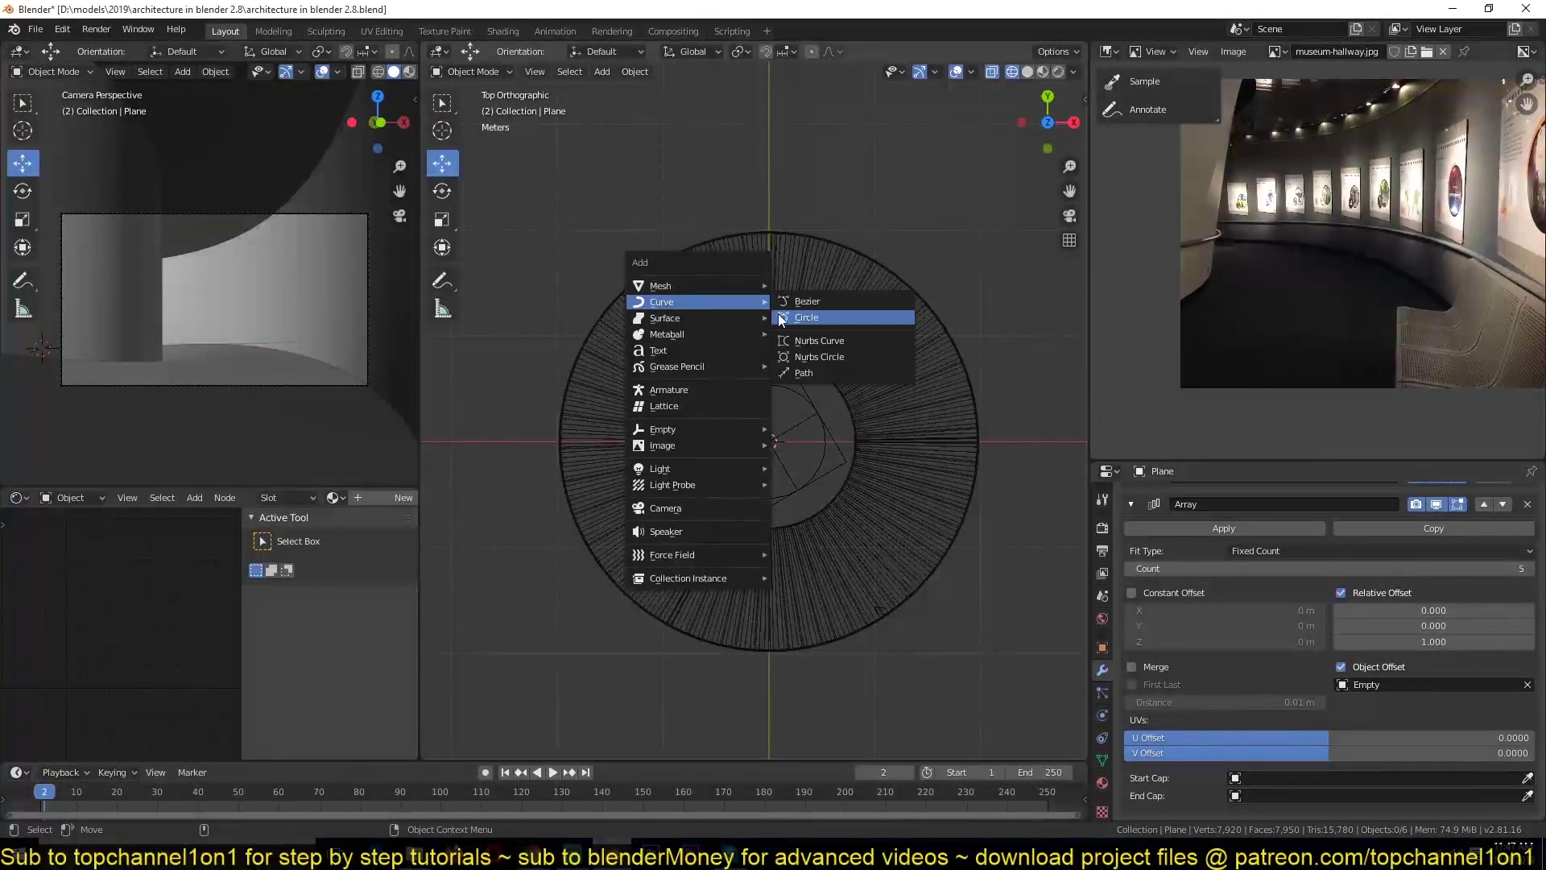
pyautogui.click(813, 318)
pyautogui.press('s')
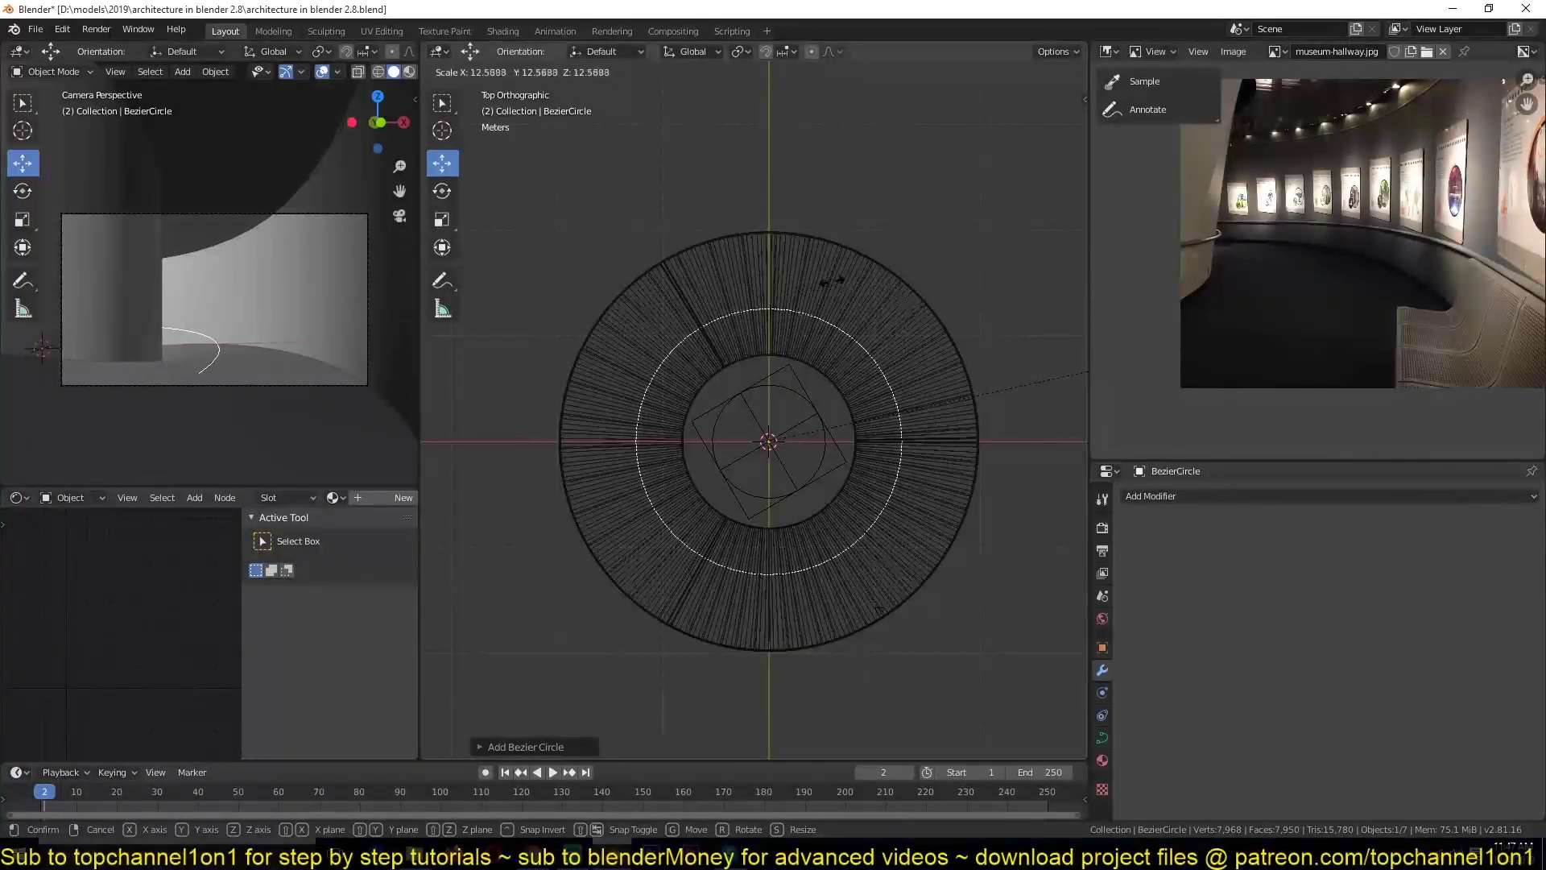
pyautogui.click(828, 320)
# Lower the Bezier circle along Z until it sits below the bottom end of the spiral.
pyautogui.press('KP_1')
pyautogui.scroll(-4, 796, 345)
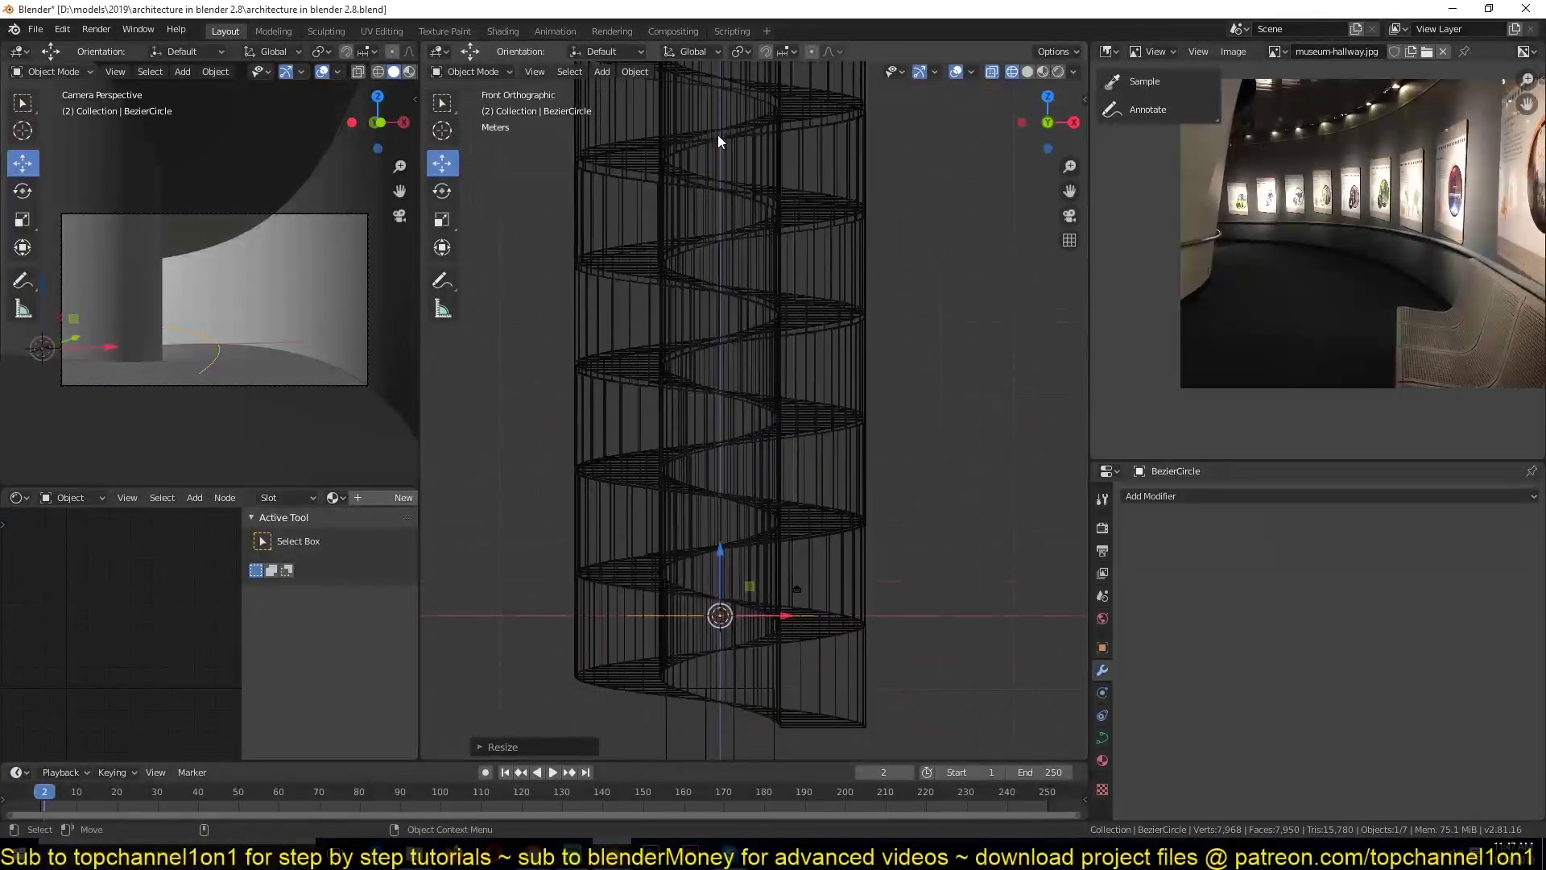
pyautogui.moveTo(741, 460); pyautogui.dragTo(773, 549)
pyautogui.moveTo(773, 550)
pyautogui.mouseDown(button='middle')
pyautogui.moveTo(757, 545)
pyautogui.moveTo(786, 548)
pyautogui.mouseUp(button='middle')
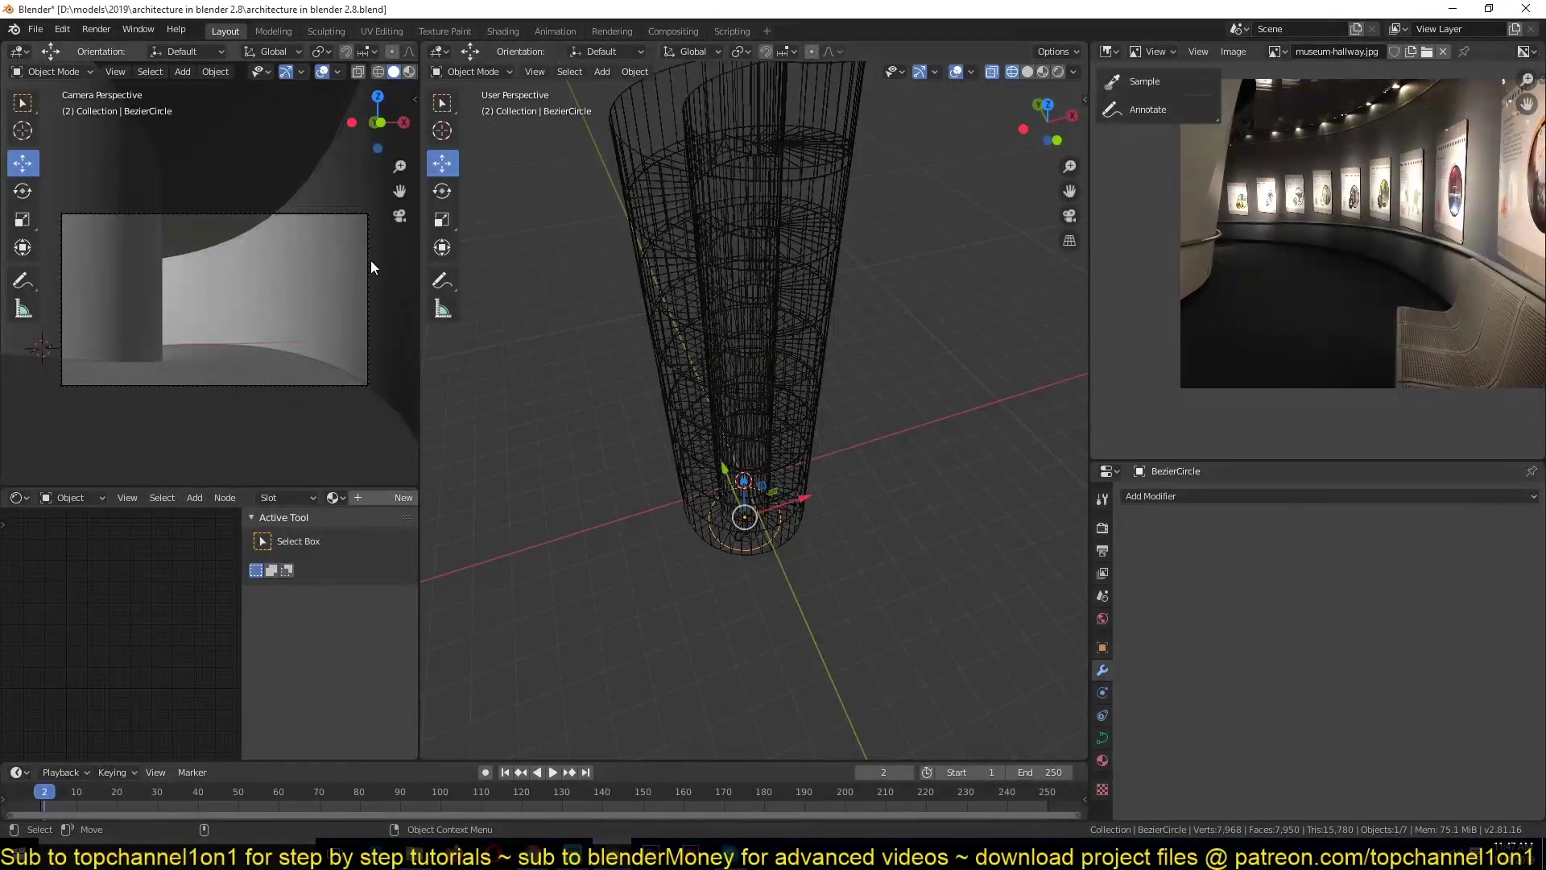
# Parent the camera to the Bezier circle with Object (Keep Transform).
pyautogui.click(248, 212)
pyautogui.keyDown('shift'); pyautogui.moveTo(734, 636); pyautogui.dragTo(830, 403, button='middle'); pyautogui.keyUp('shift')
pyautogui.scroll(4, 638, 551)
pyautogui.moveTo(830, 403); pyautogui.dragTo(780, 538, button='middle')
pyautogui.click(791, 527)
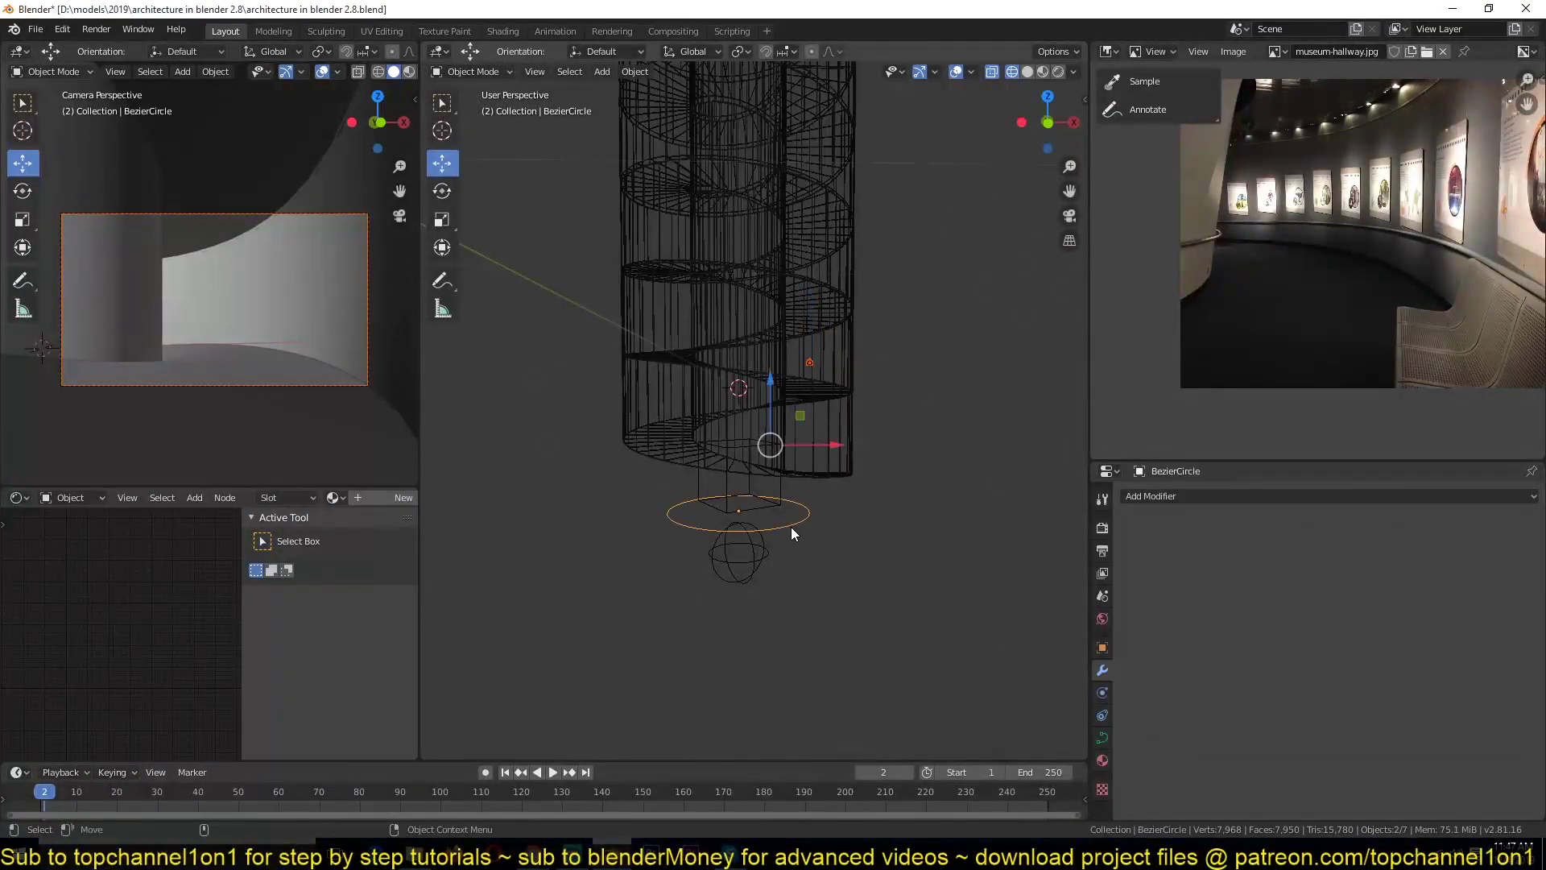
pyautogui.hotkey('ctrl', 'p')
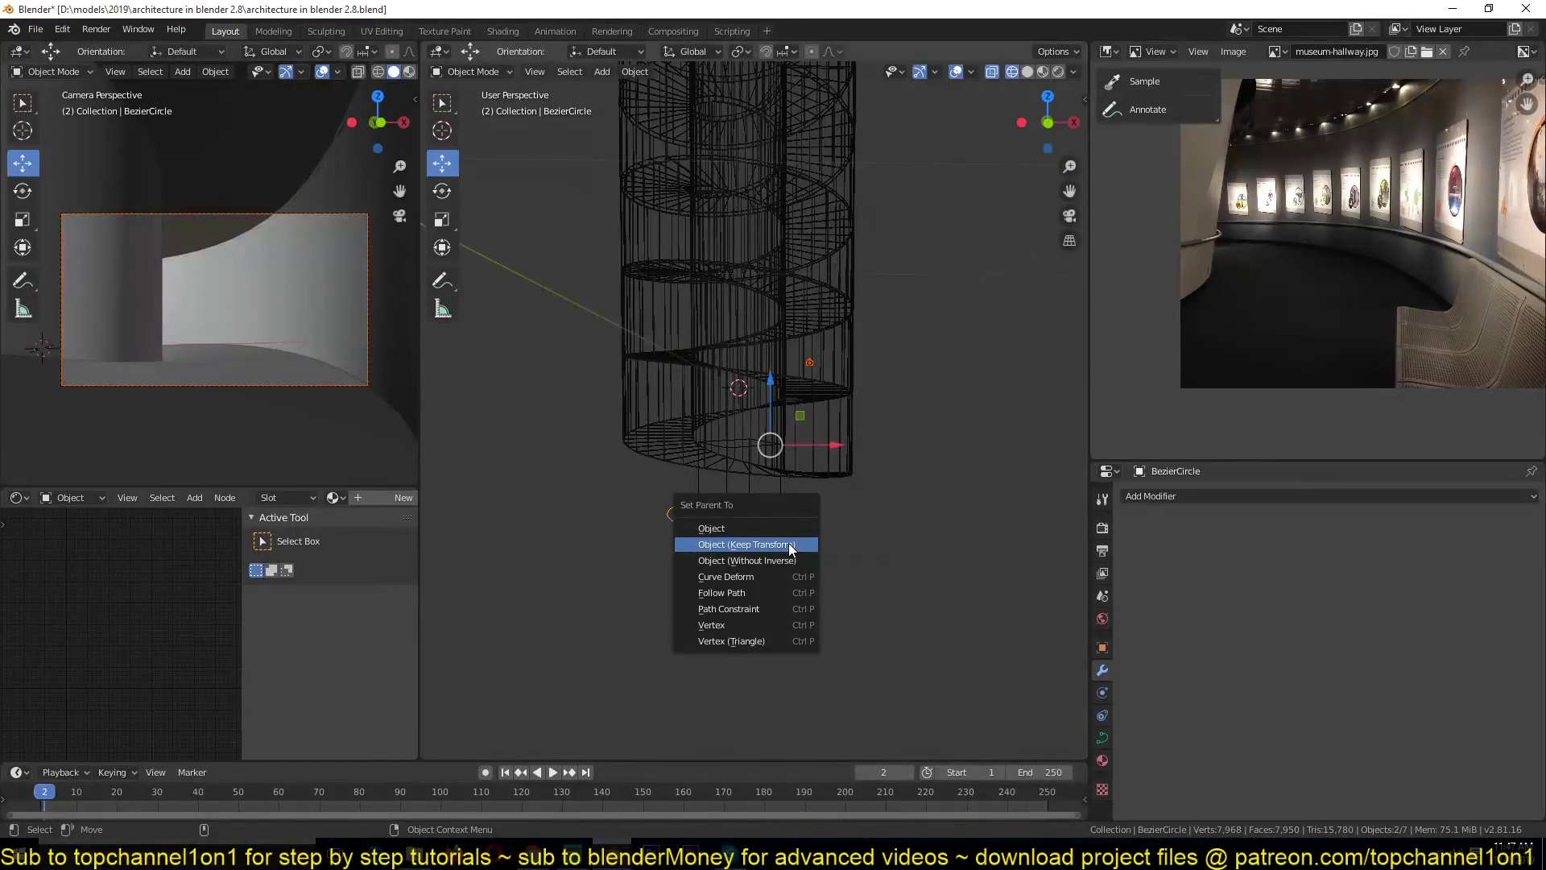
pyautogui.click(790, 545)
# Try rotating the Bezier circle about Z to test how the parented camera follows.
pyautogui.click(805, 519)
pyautogui.press('r')
pyautogui.press('z')
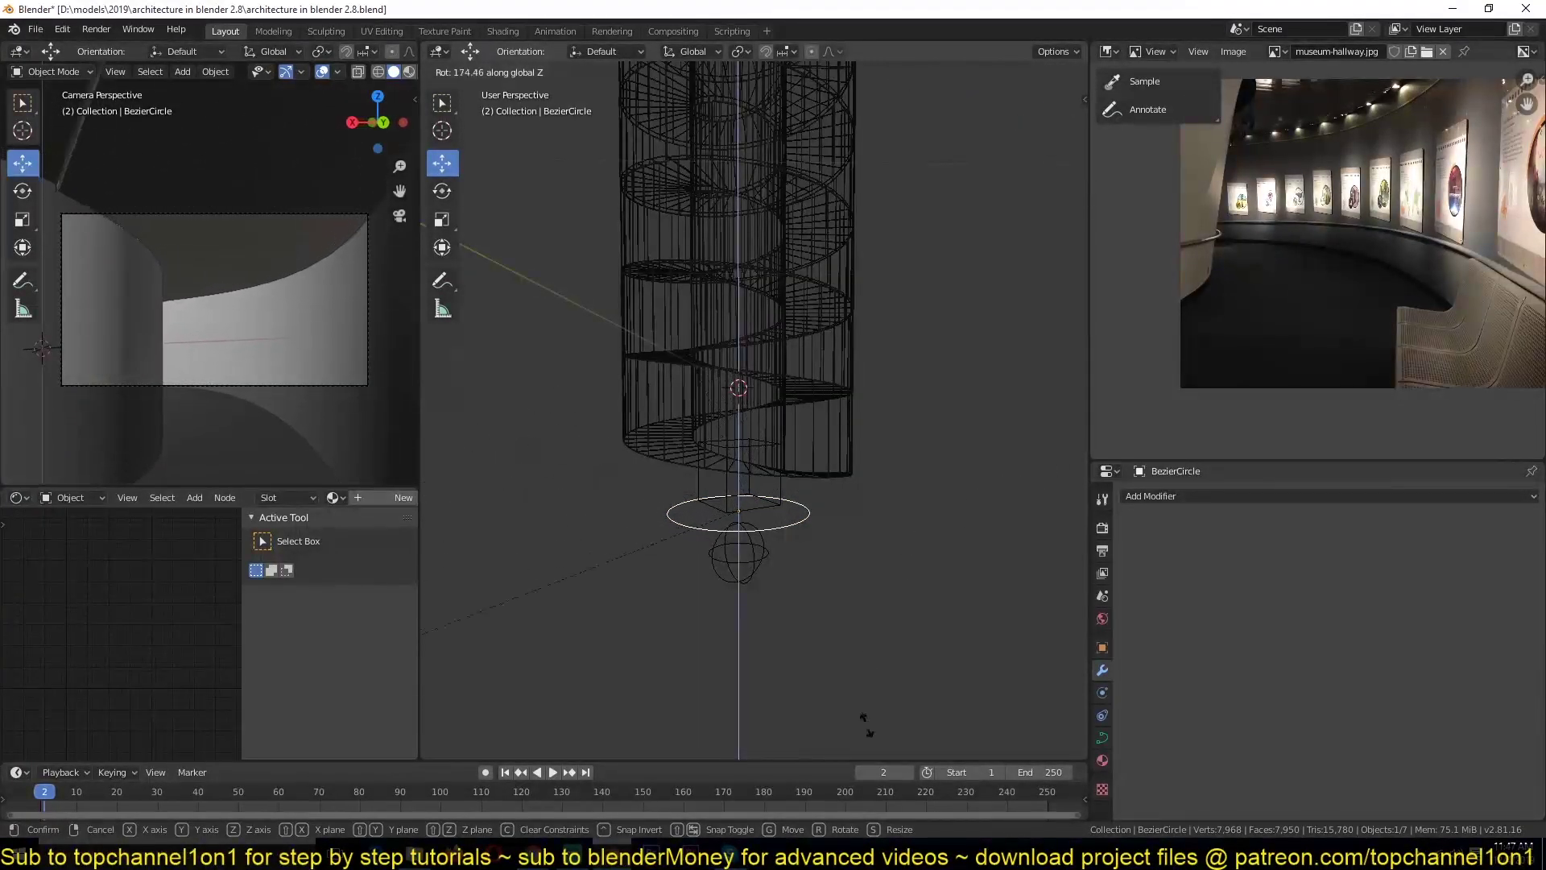
pyautogui.rightClick(690, 395)
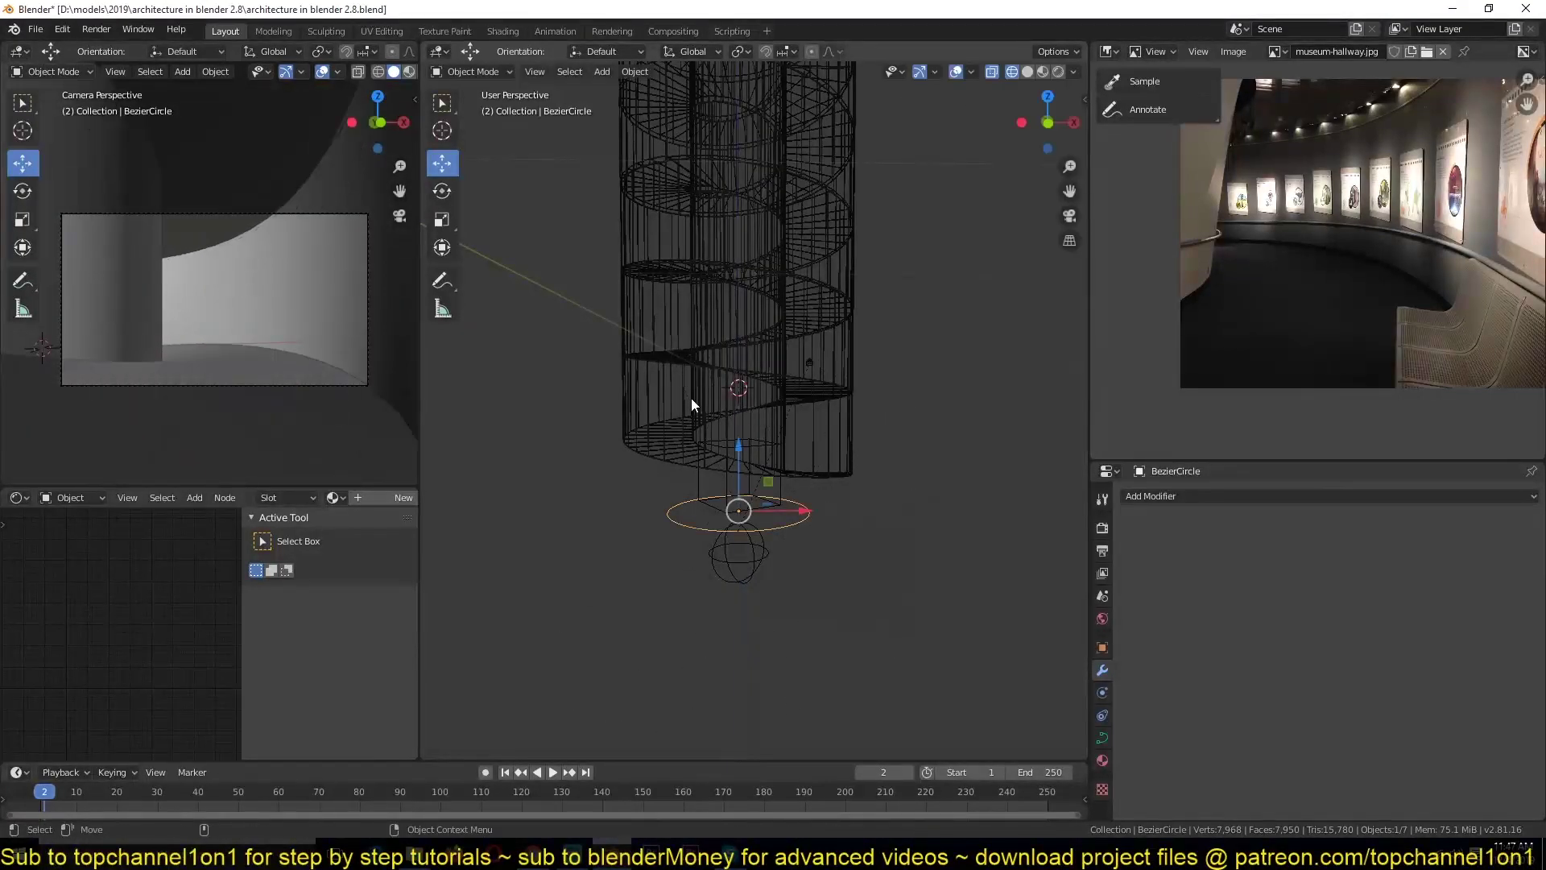
# With auto keying on, key the circle's starting pose at frame 0 and a rotation about the spiral's axis at frame 250.
pyautogui.press('KP_7')
pyautogui.scroll(-3, 689, 433)
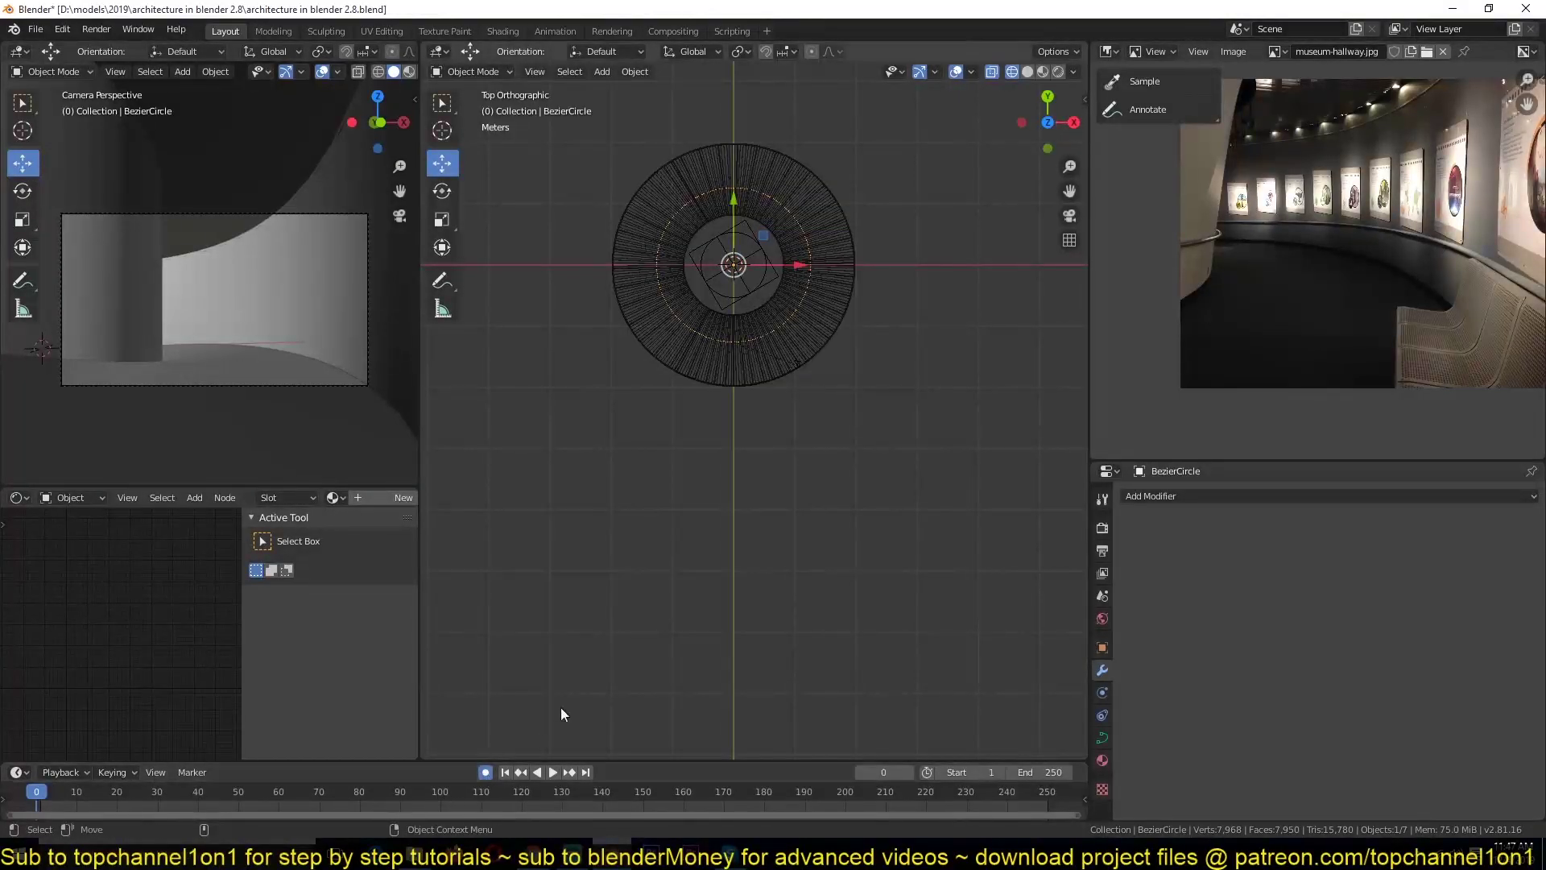
pyautogui.press('g')
pyautogui.click(708, 448)
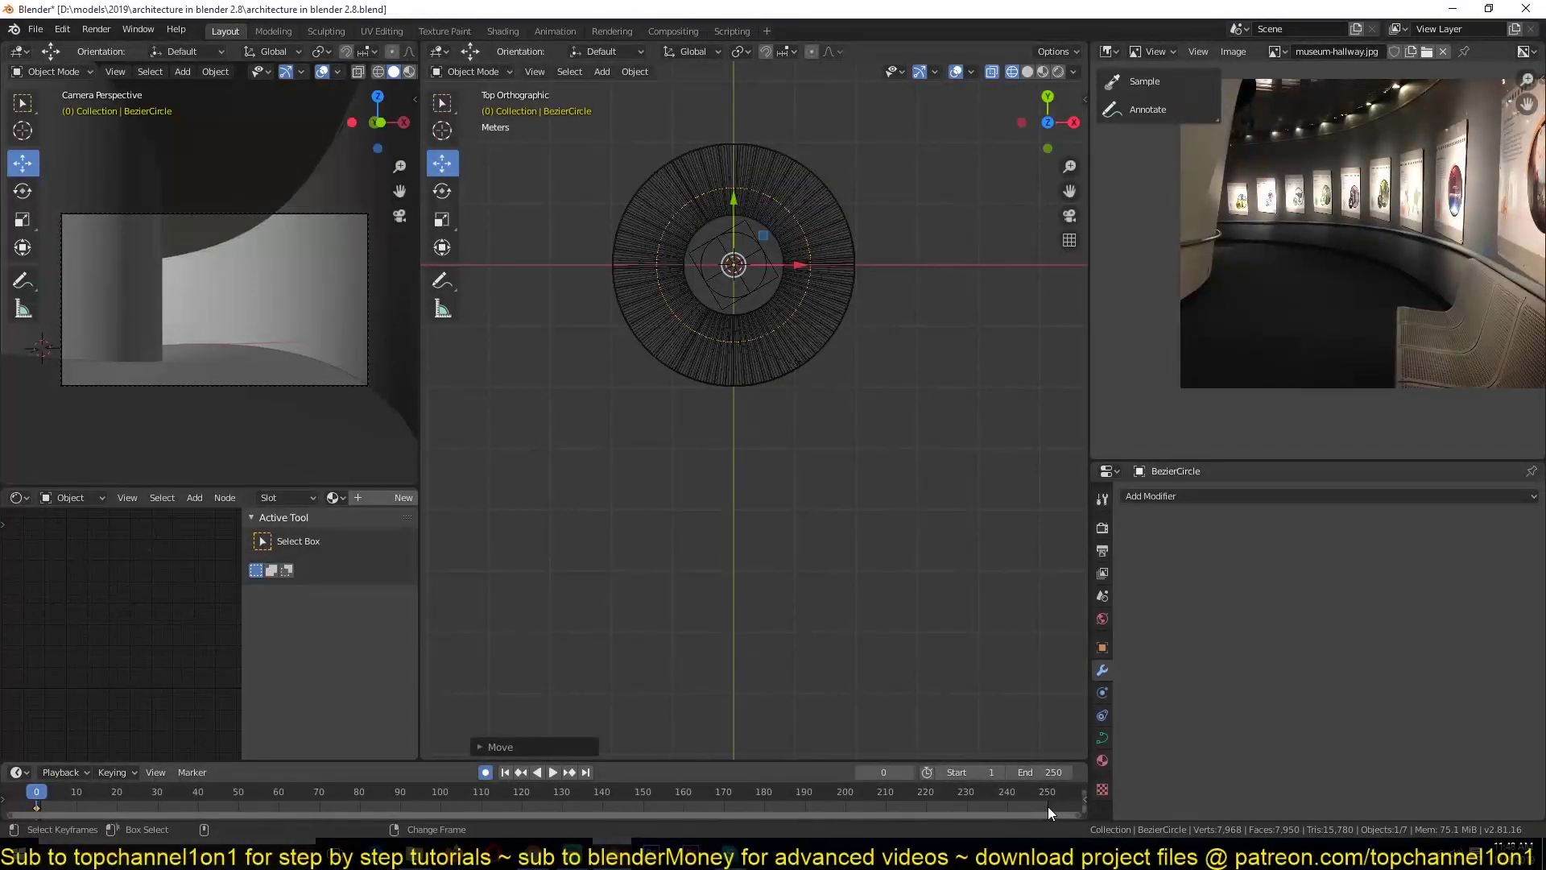
pyautogui.click(1047, 805)
pyautogui.press('r')
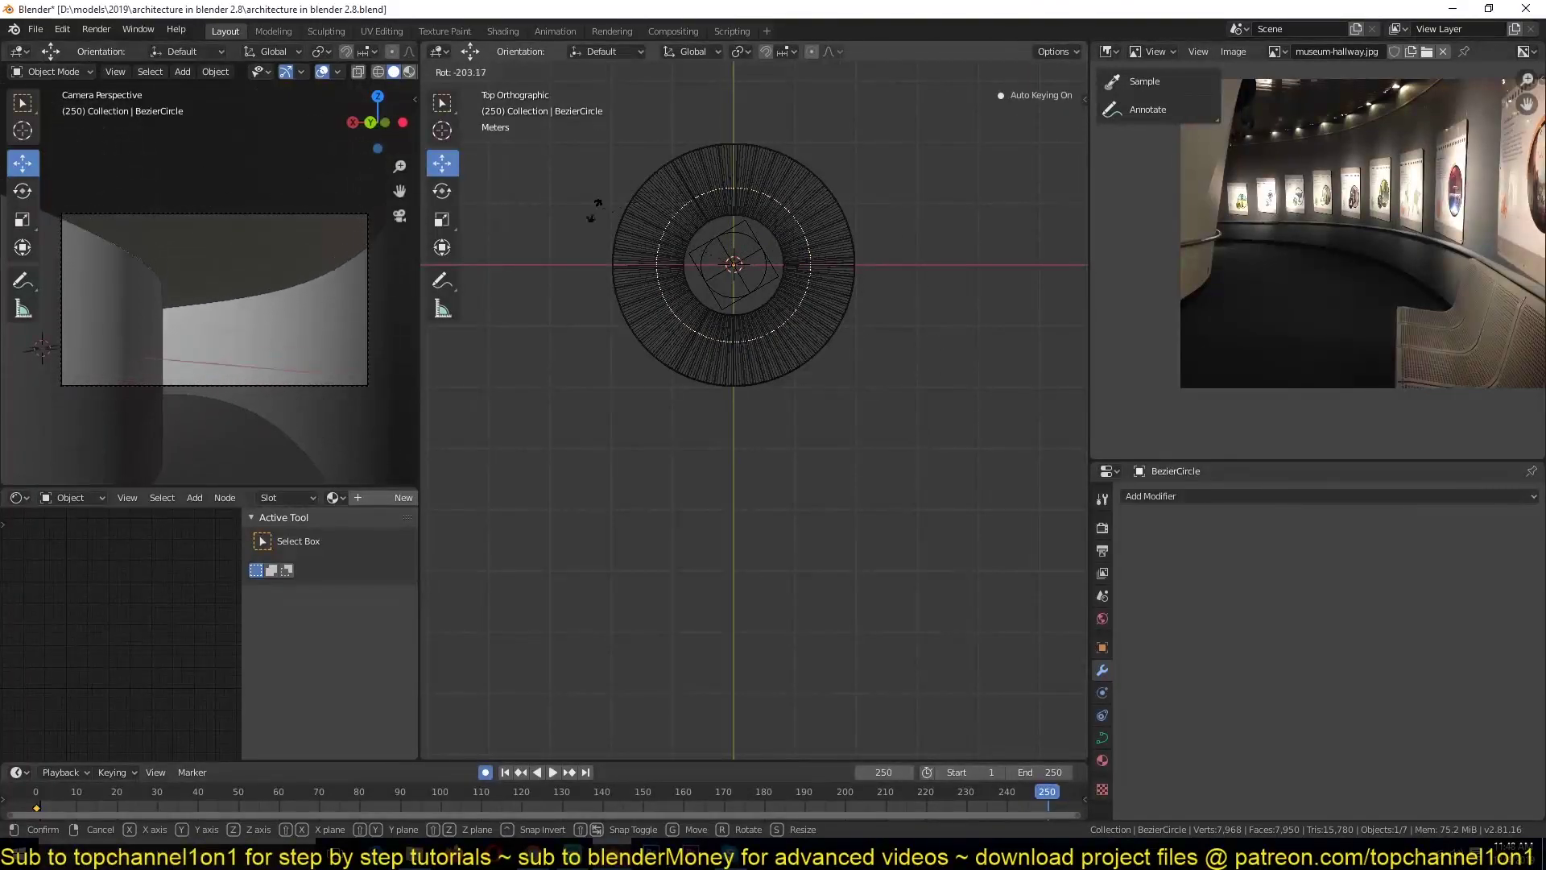
pyautogui.click(873, 356)
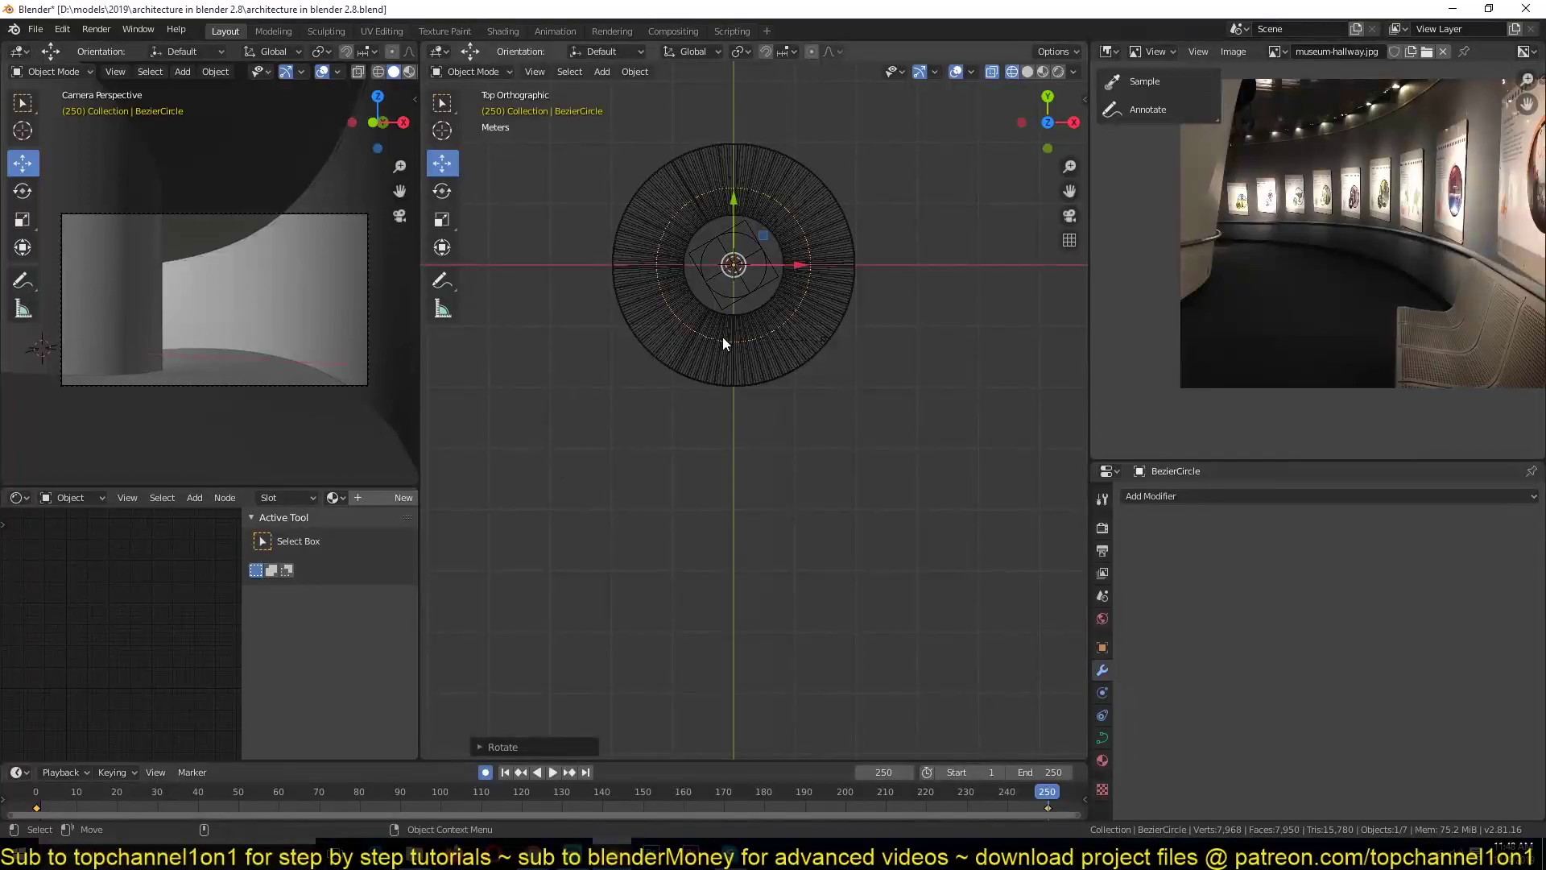
# Keyframe the camera's height, placing it at about -9.95 m in Z at frame 0 and about 32.4 m at frame 251.
pyautogui.press('KP_1')
pyautogui.click(823, 366)
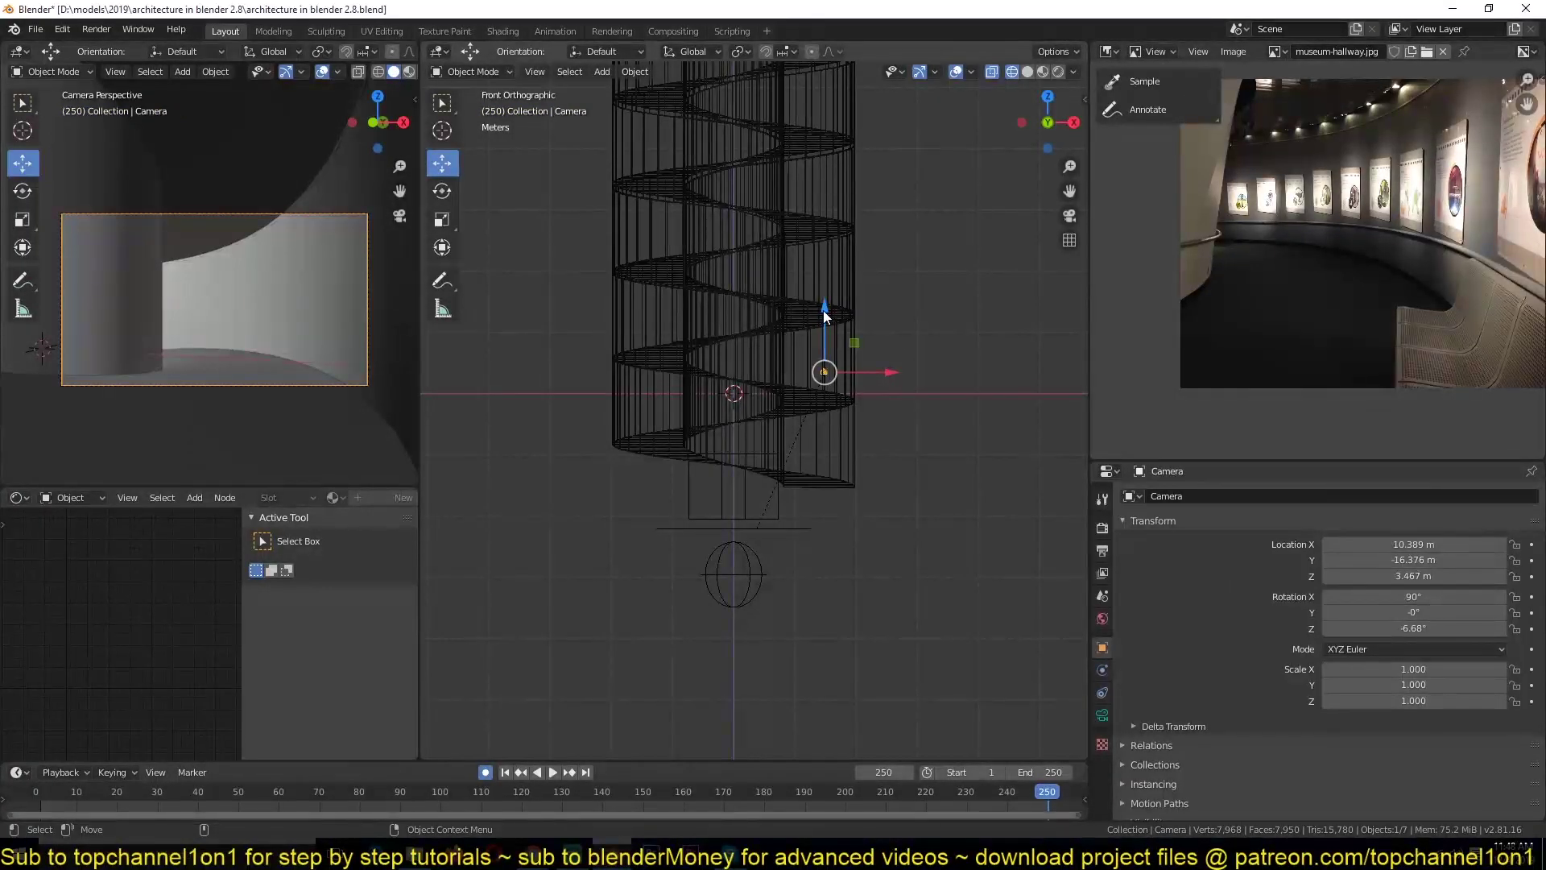
pyautogui.click(36, 807)
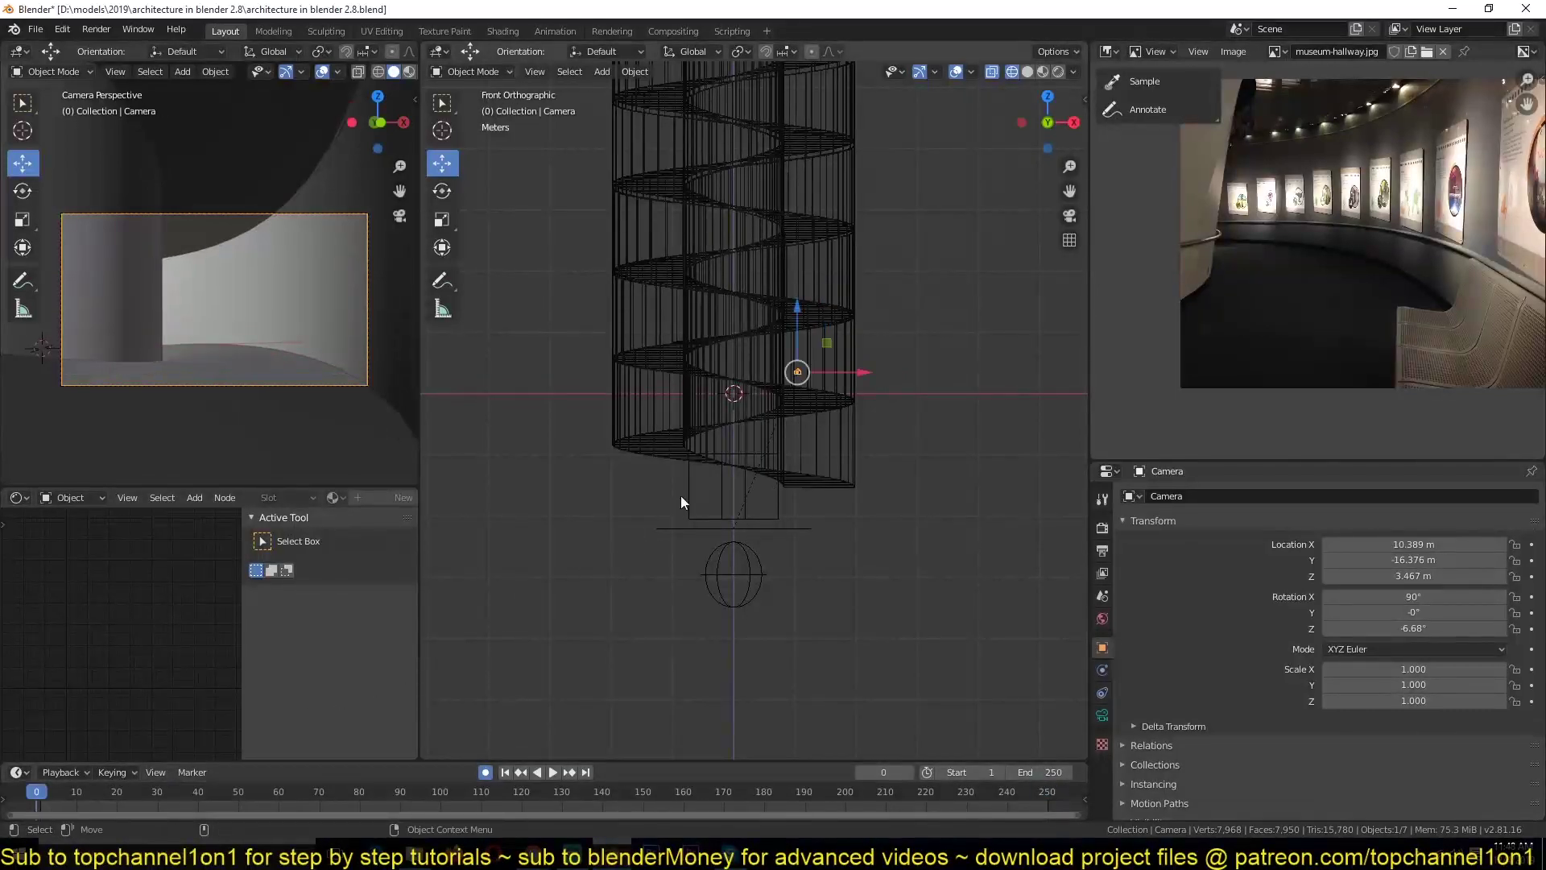
pyautogui.moveTo(785, 336); pyautogui.dragTo(797, 406)
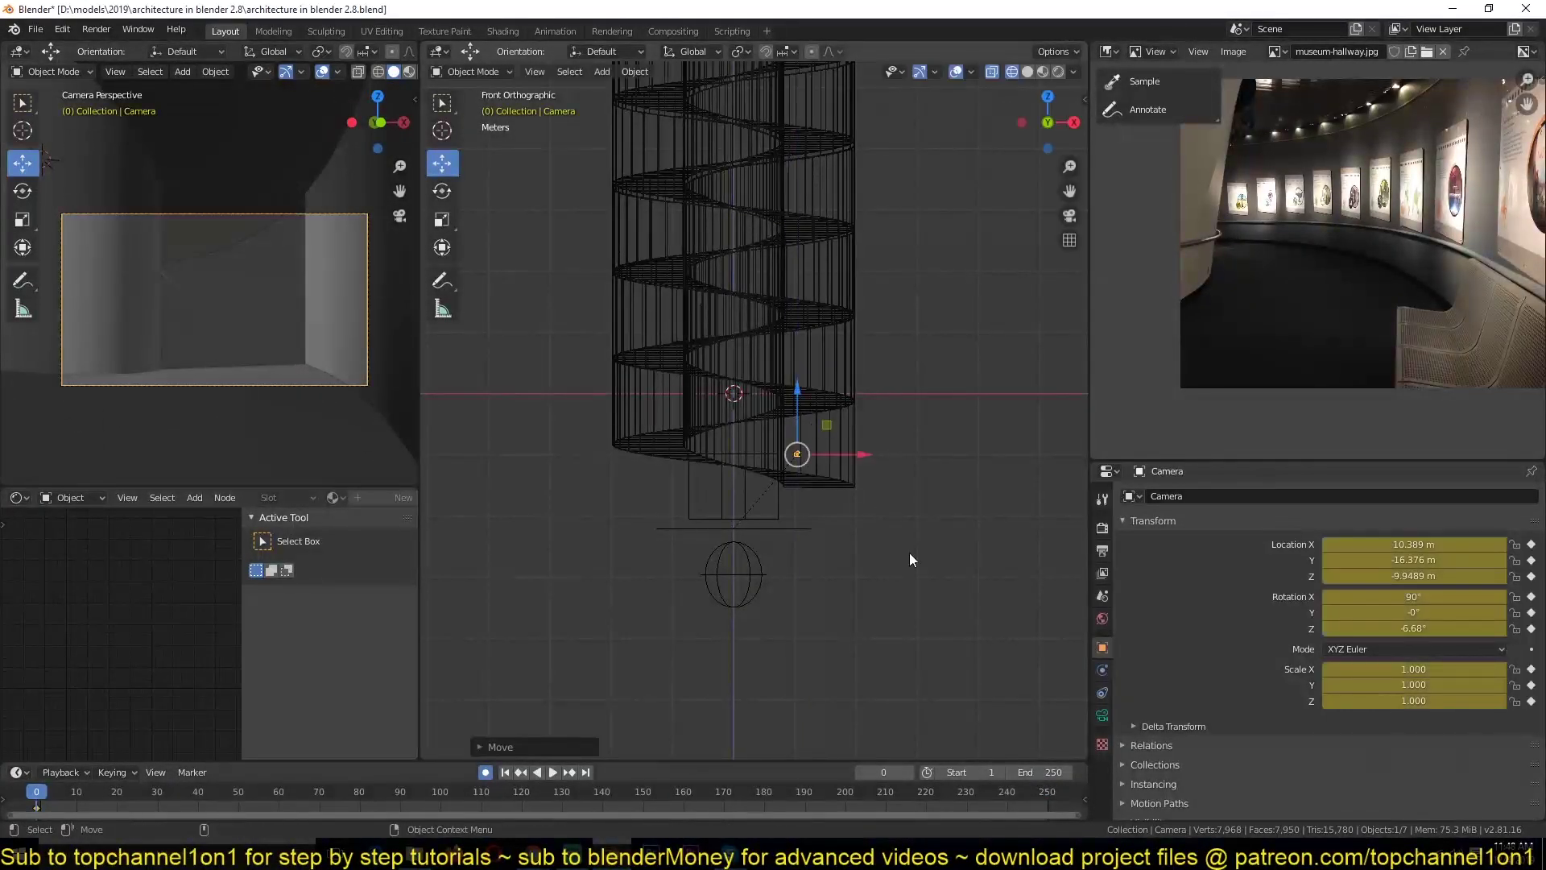
pyautogui.click(1048, 803)
pyautogui.moveTo(832, 416); pyautogui.dragTo(852, 141)
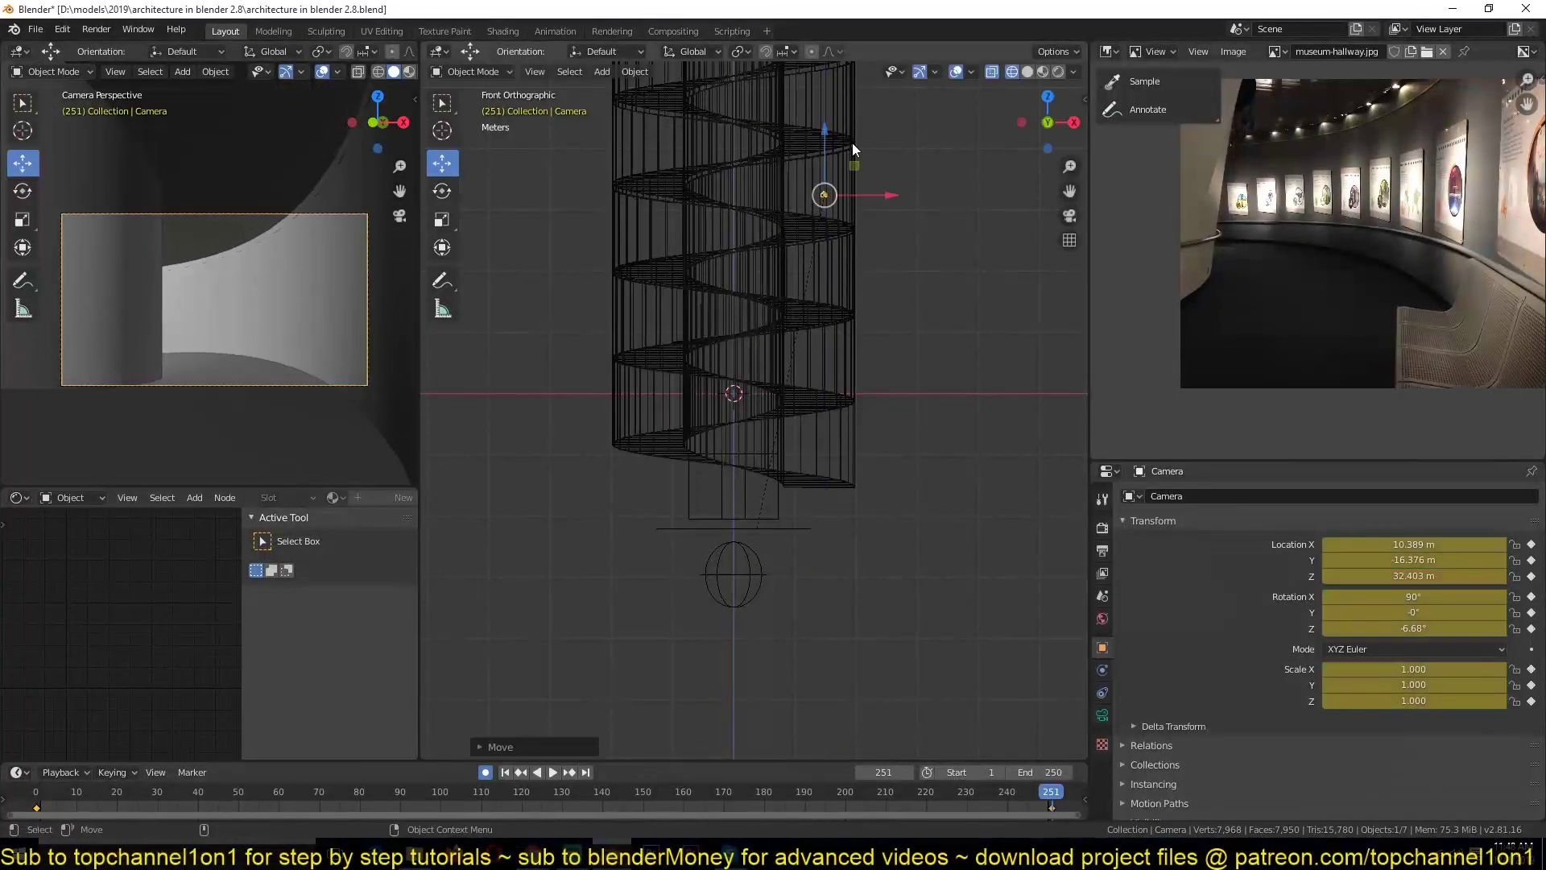
# Play the animation from frame 0 to check the direction in which the camera travels.
pyautogui.click(34, 800)
pyautogui.press('space')
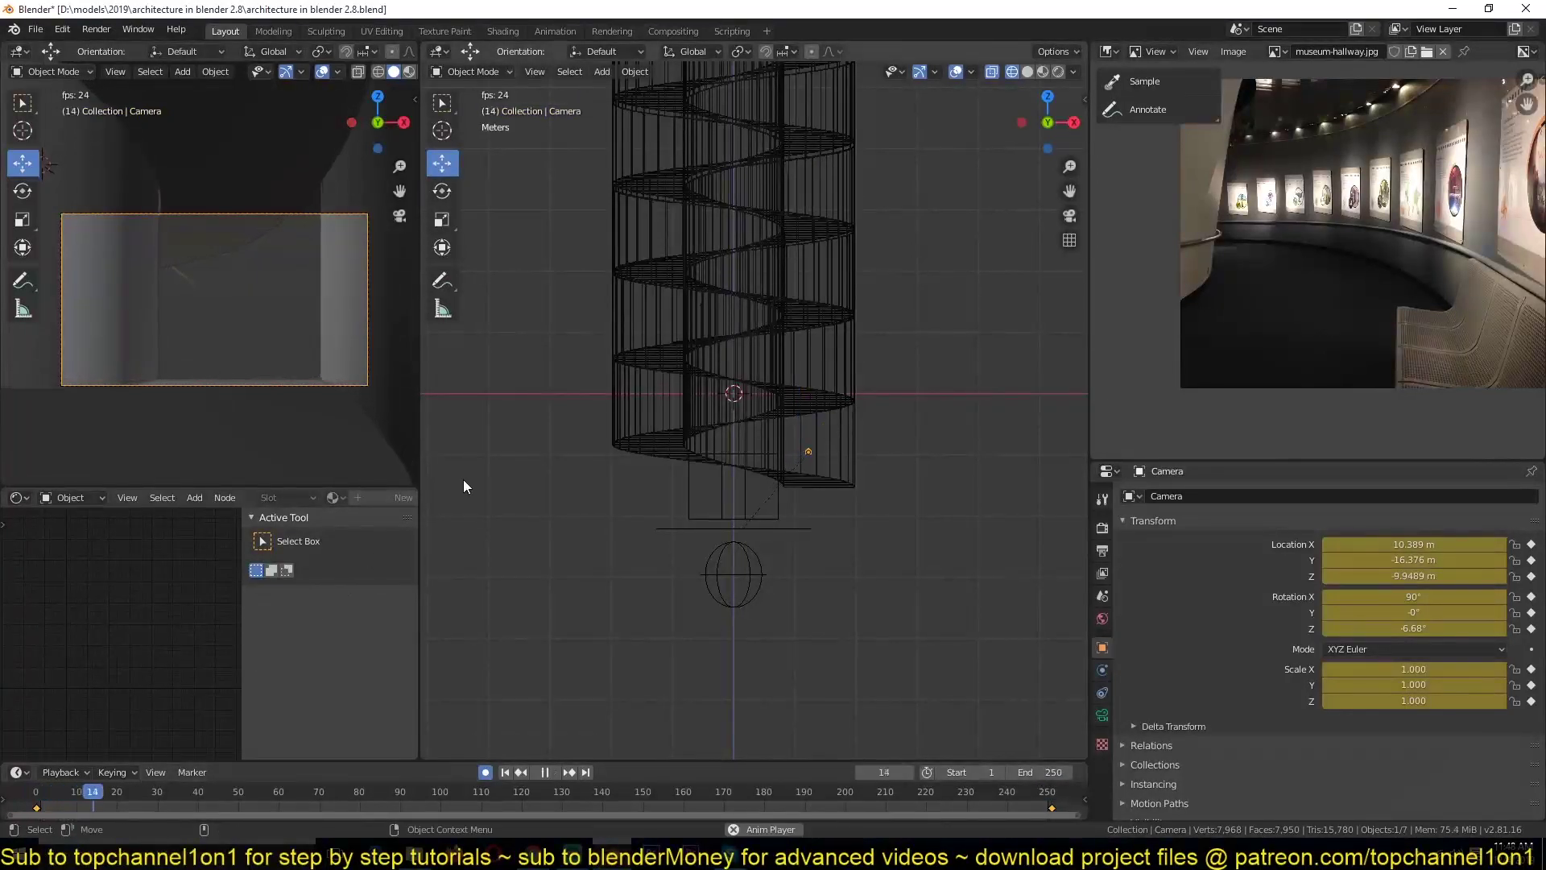
pyautogui.press('space')
# Enlarge the timeline area and examine the circle's animation curves in the Graph Editor.
pyautogui.click(693, 528)
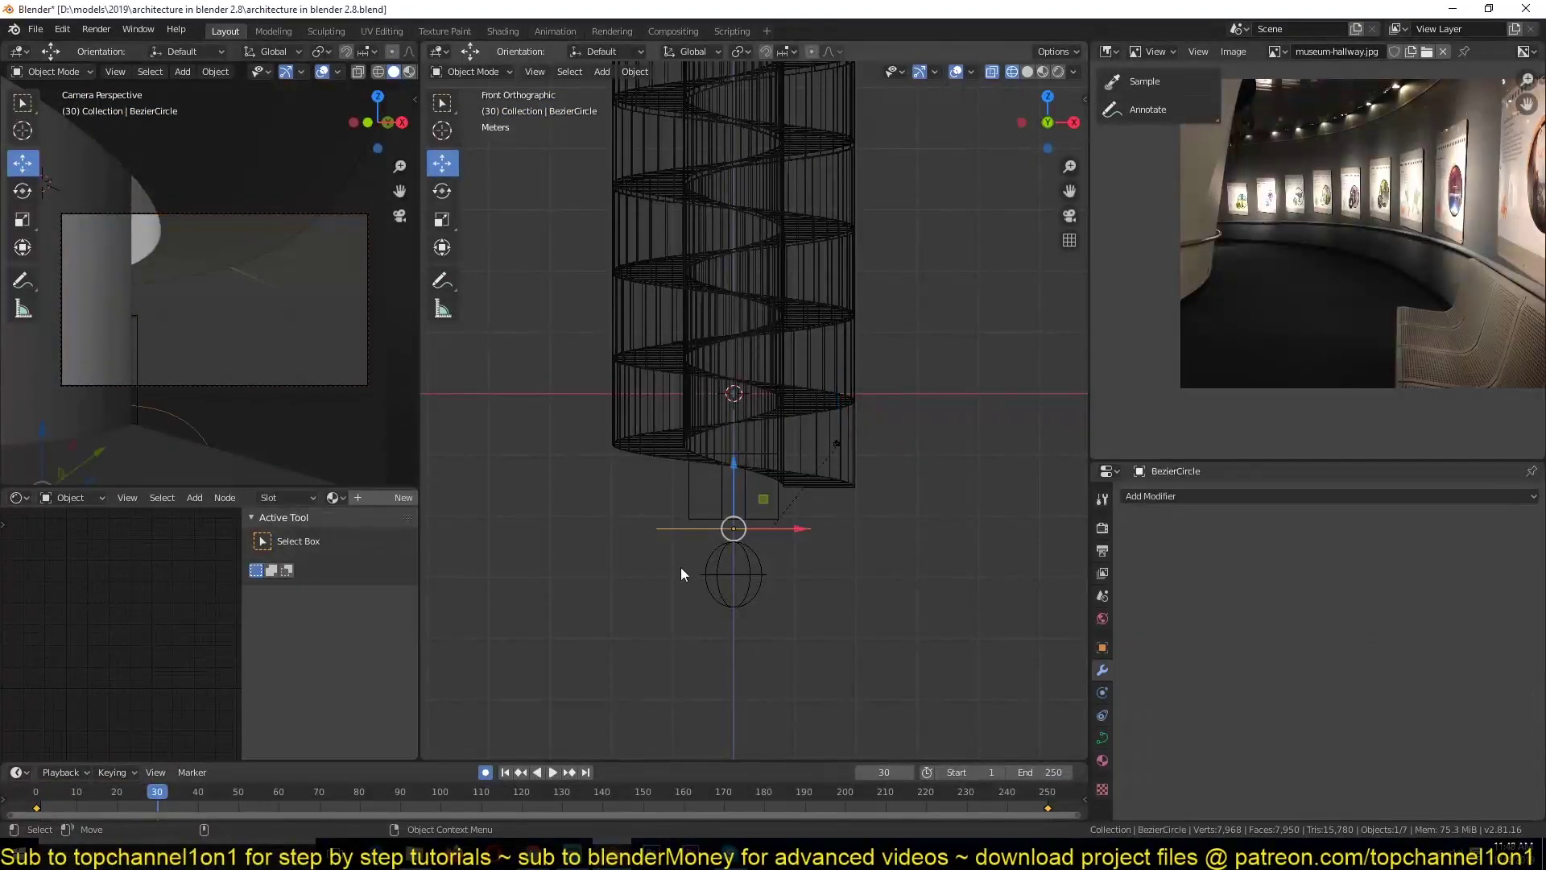
pyautogui.moveTo(679, 761); pyautogui.dragTo(679, 691)
pyautogui.hotkey('ctrl', 'Tab')
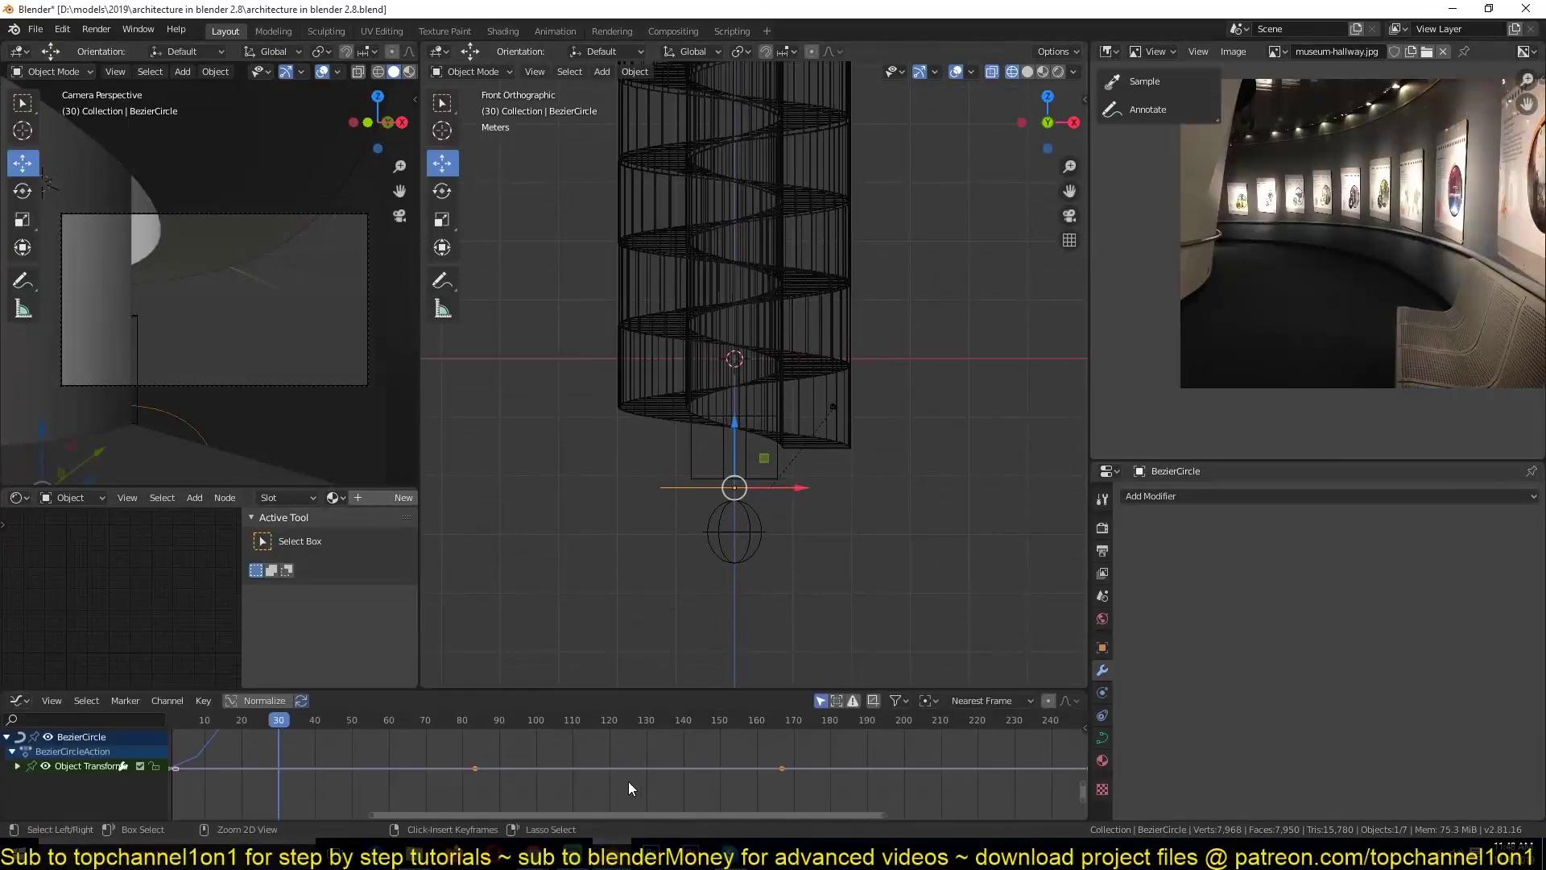
pyautogui.press('Home')
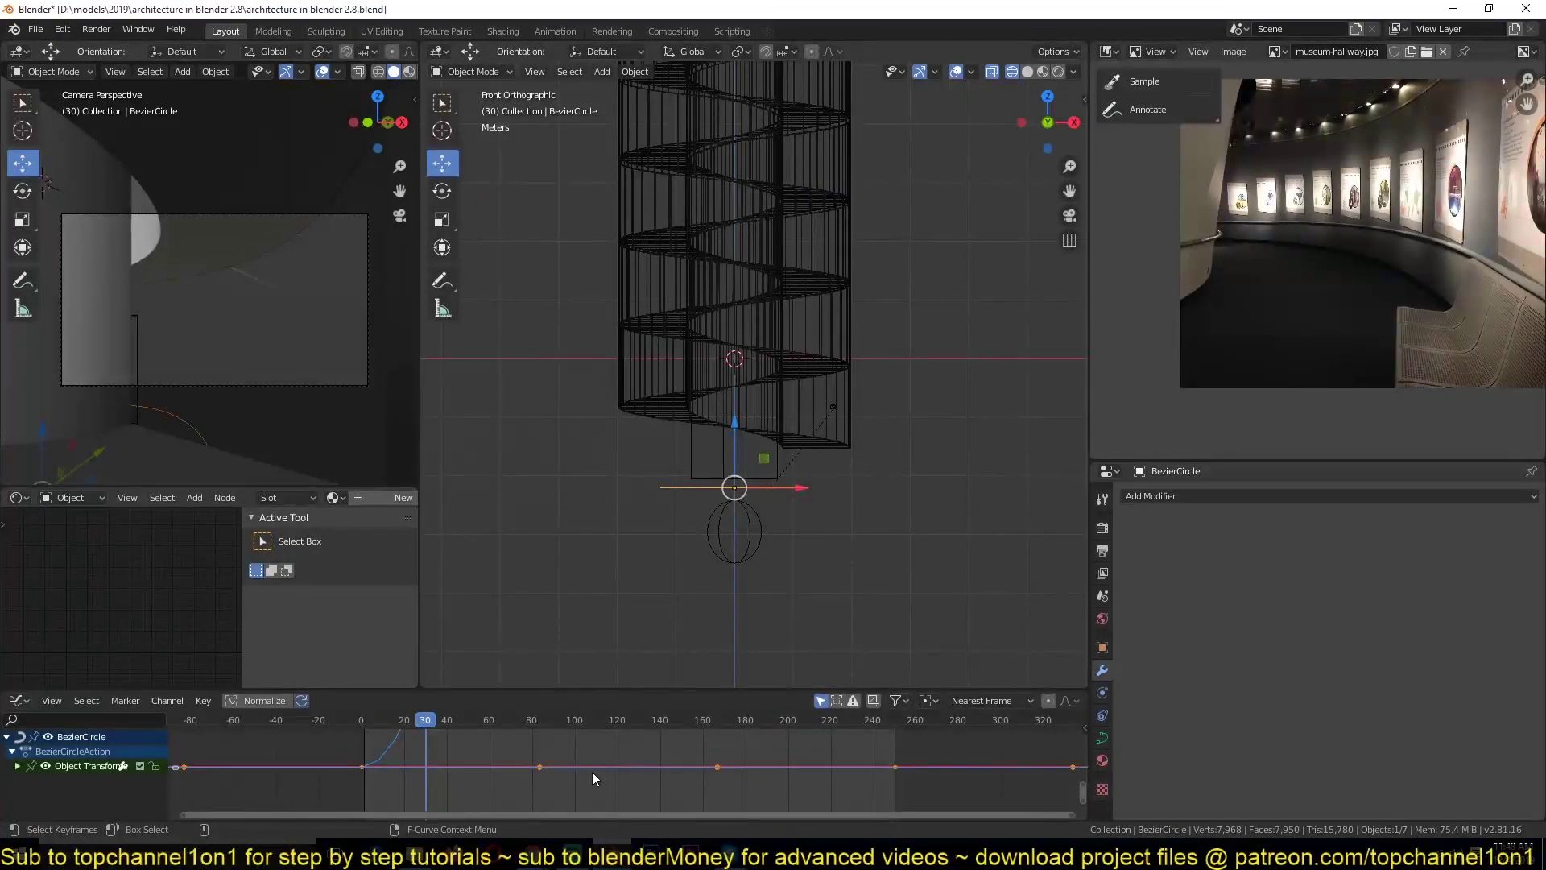
pyautogui.hotkey('ctrl', 'Tab')
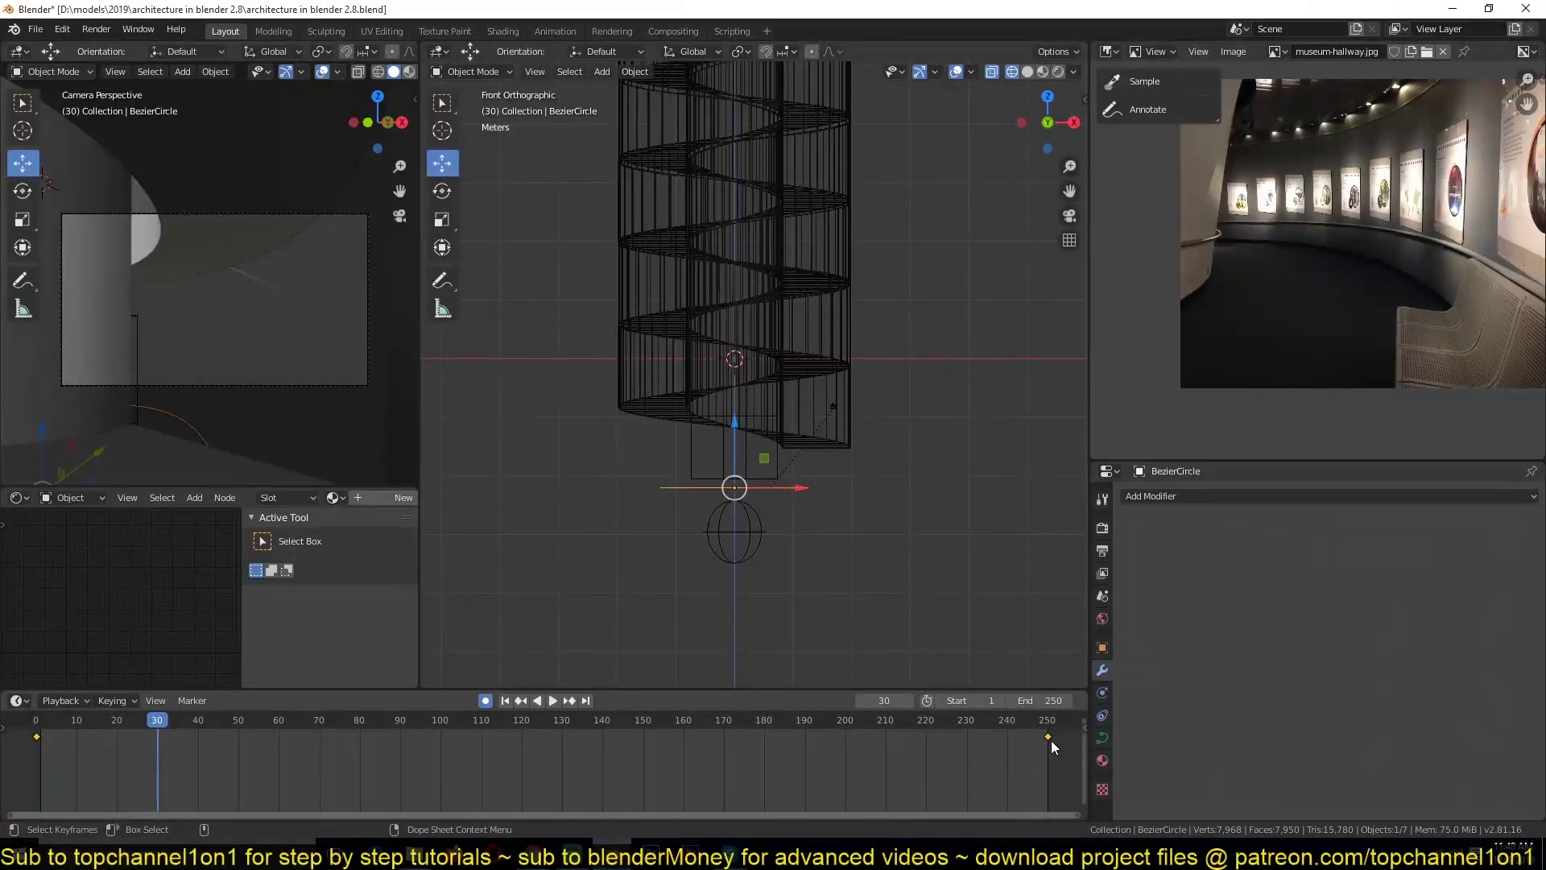
# Swap the circle's two keyframes, placing the end one at frame 1 and the starting one at frame 250, to reverse its rotation.
pyautogui.moveTo(1047, 736); pyautogui.dragTo(129, 736)
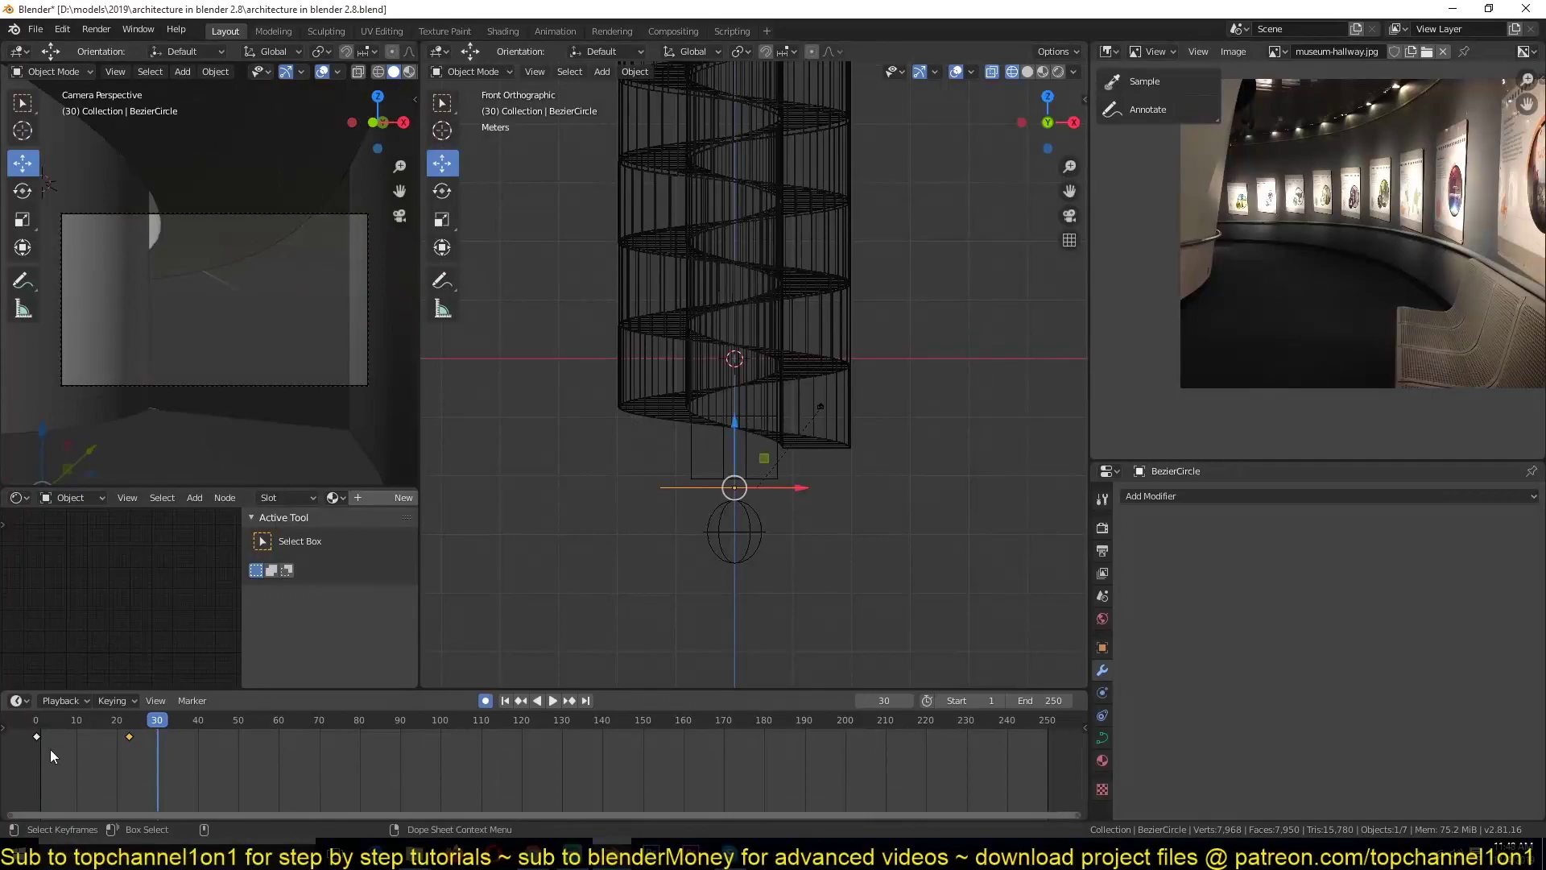
pyautogui.moveTo(32, 741); pyautogui.dragTo(1047, 746)
pyautogui.moveTo(123, 740); pyautogui.dragTo(35, 738)
# Play the animation from the start through the camera and scrub to frame 238.
pyautogui.click(35, 721)
pyautogui.press('space')
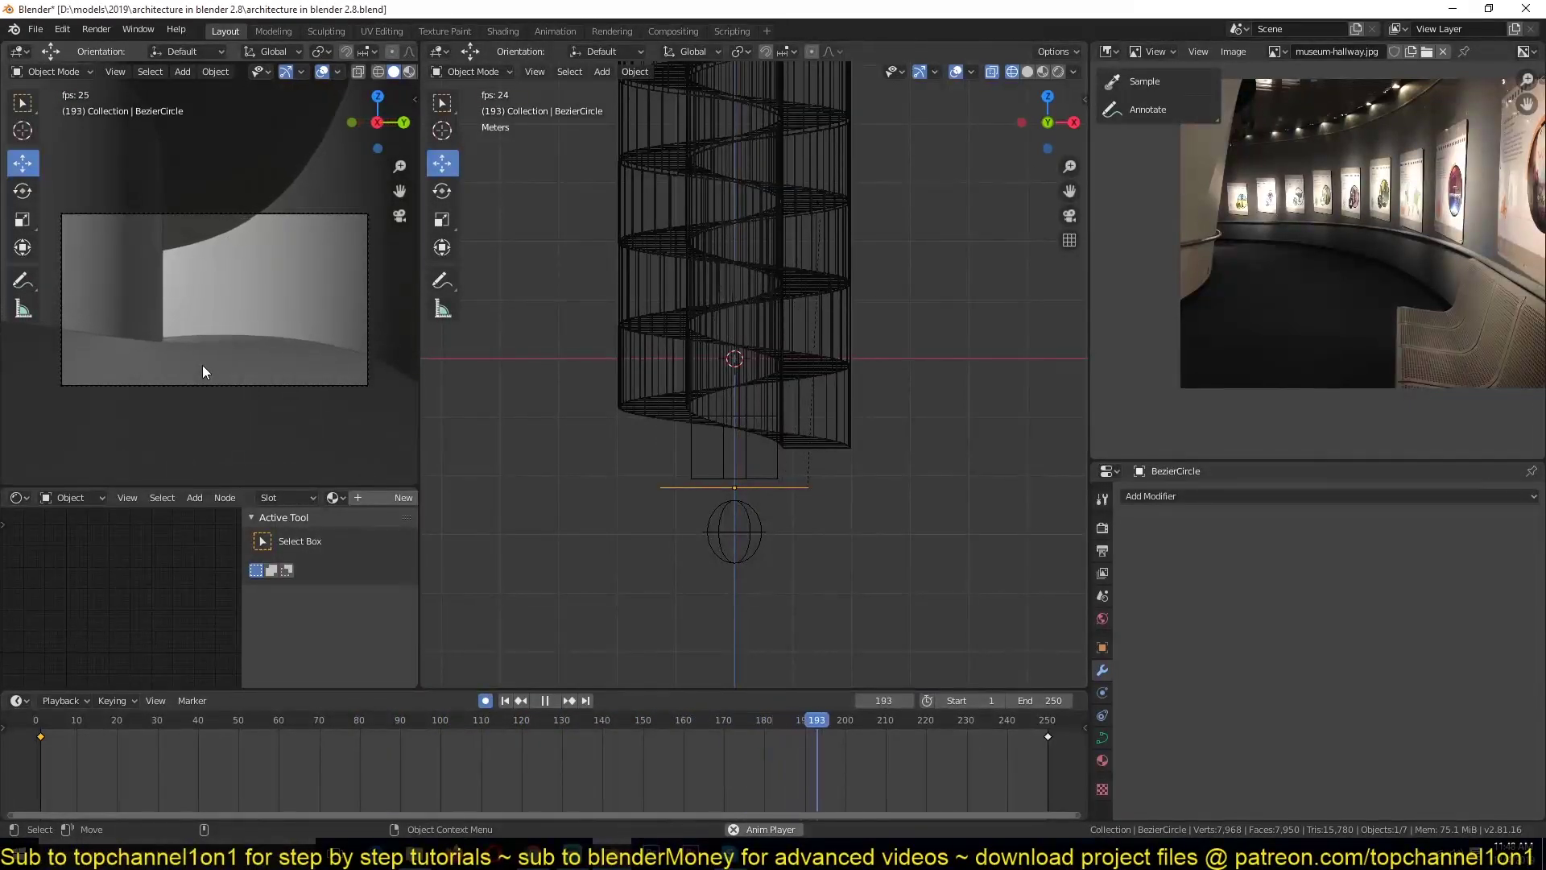
pyautogui.press('space')
pyautogui.moveTo(122, 766); pyautogui.dragTo(993, 751)
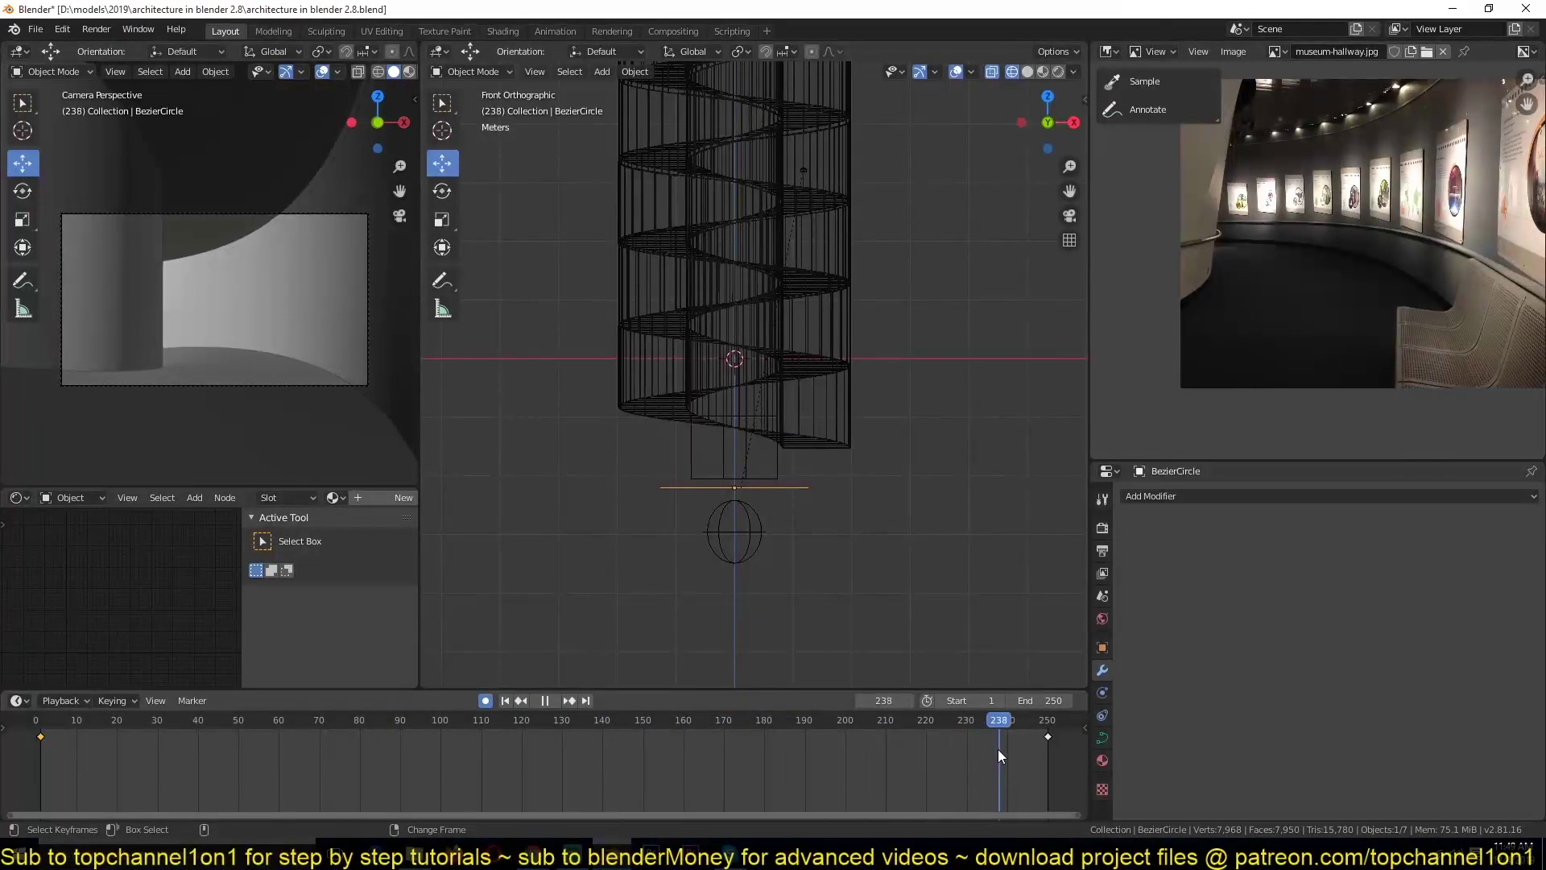
# Compare the camera view with the reference photo and examine the hallway between the inner and outer walls in solid shading.
pyautogui.keyDown('shift'); pyautogui.moveTo(480, 383); pyautogui.dragTo(509, 491, button='middle'); pyautogui.keyUp('shift')
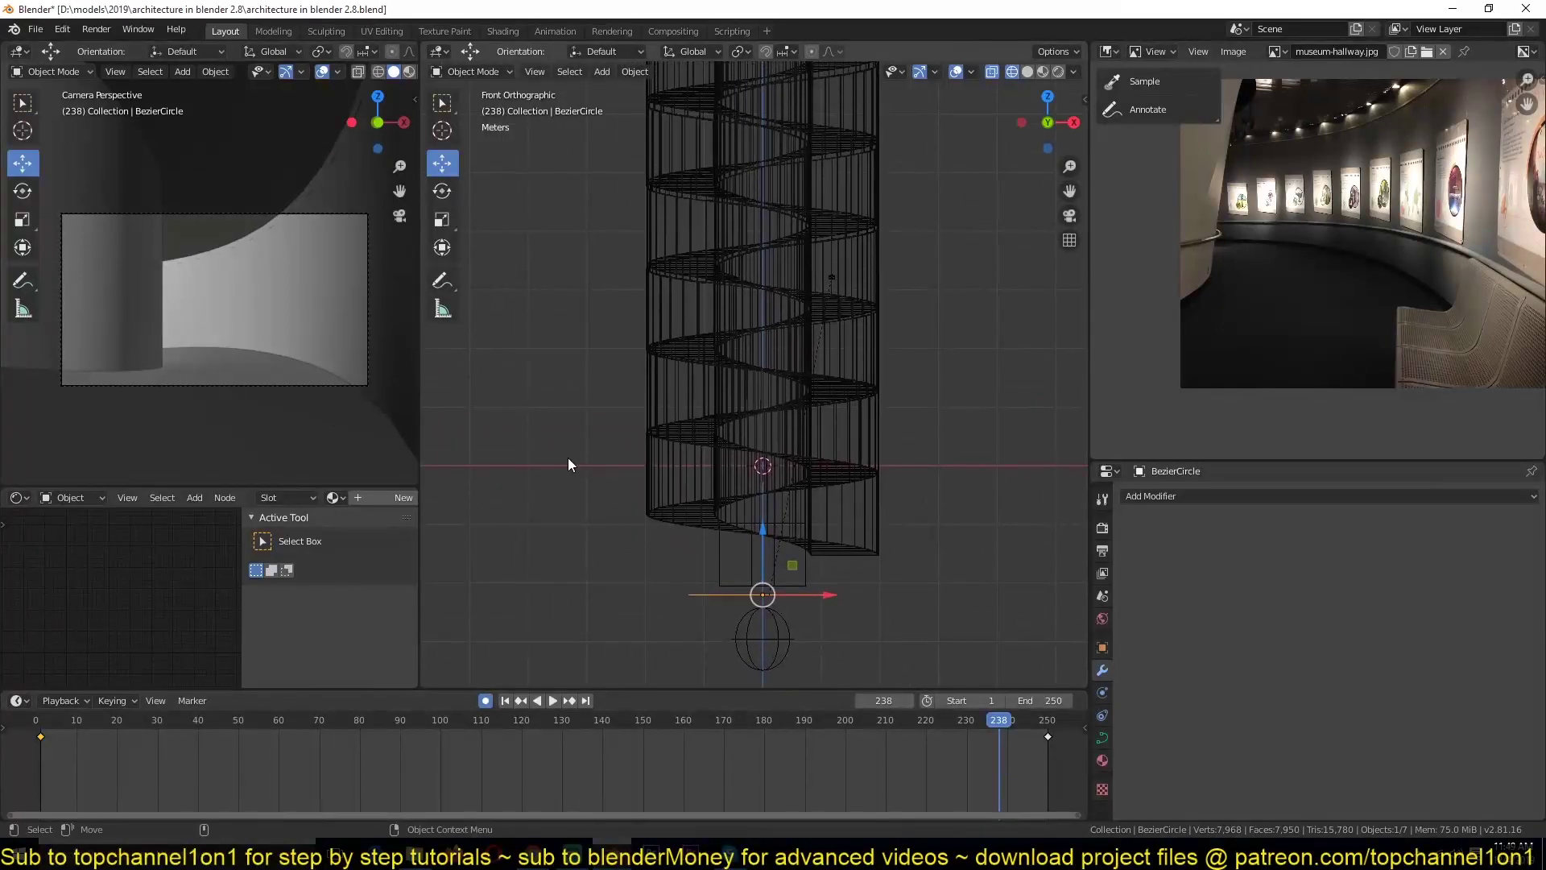
pyautogui.scroll(2, 646, 490)
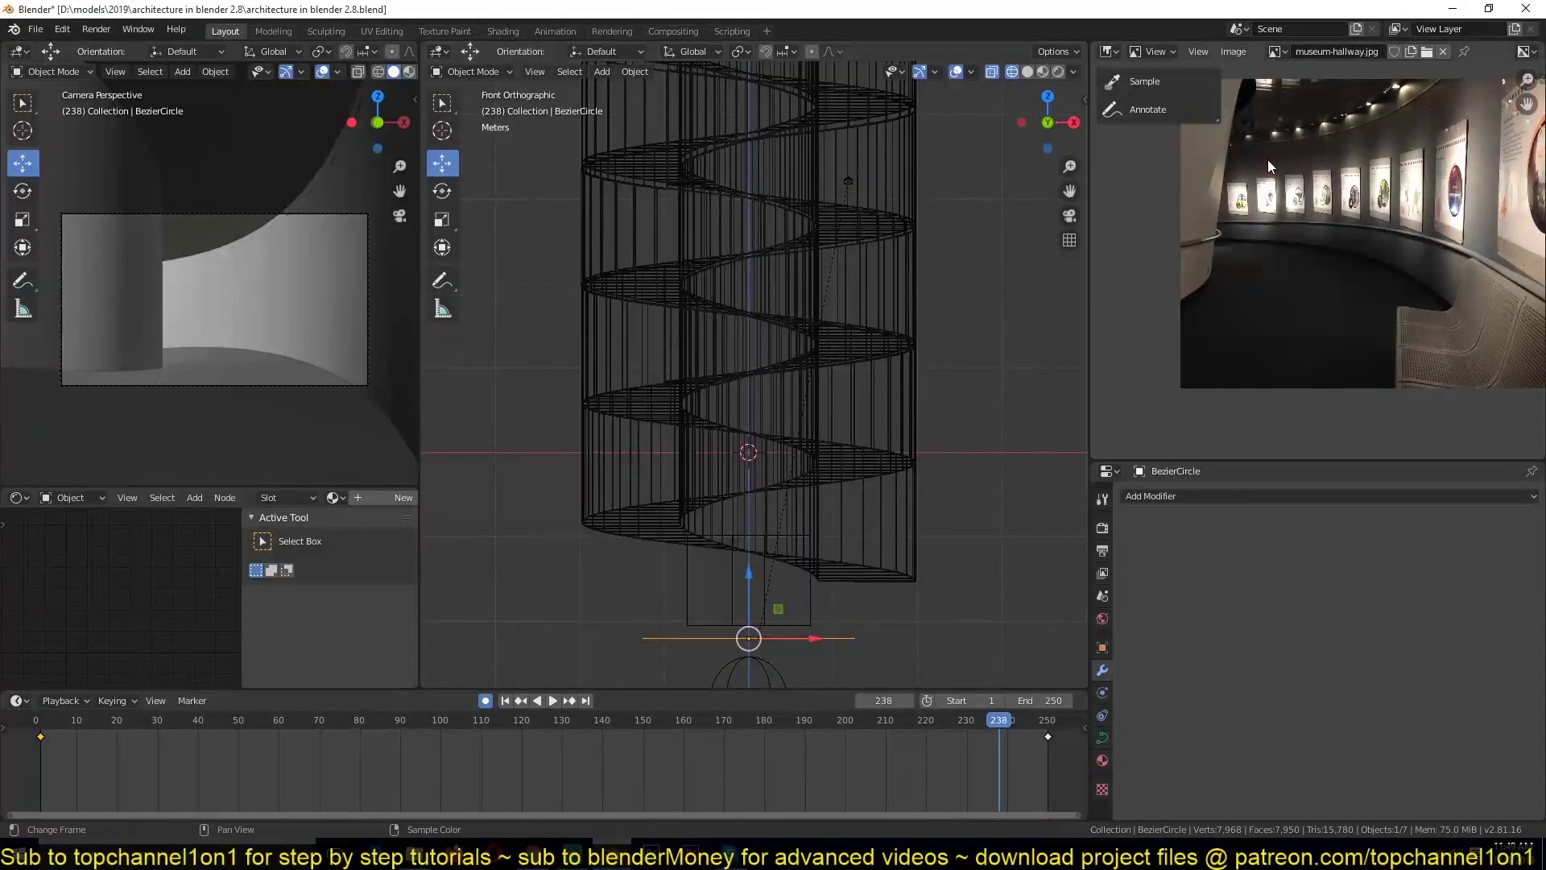
pyautogui.moveTo(1249, 201); pyautogui.dragTo(1275, 306, button='middle')
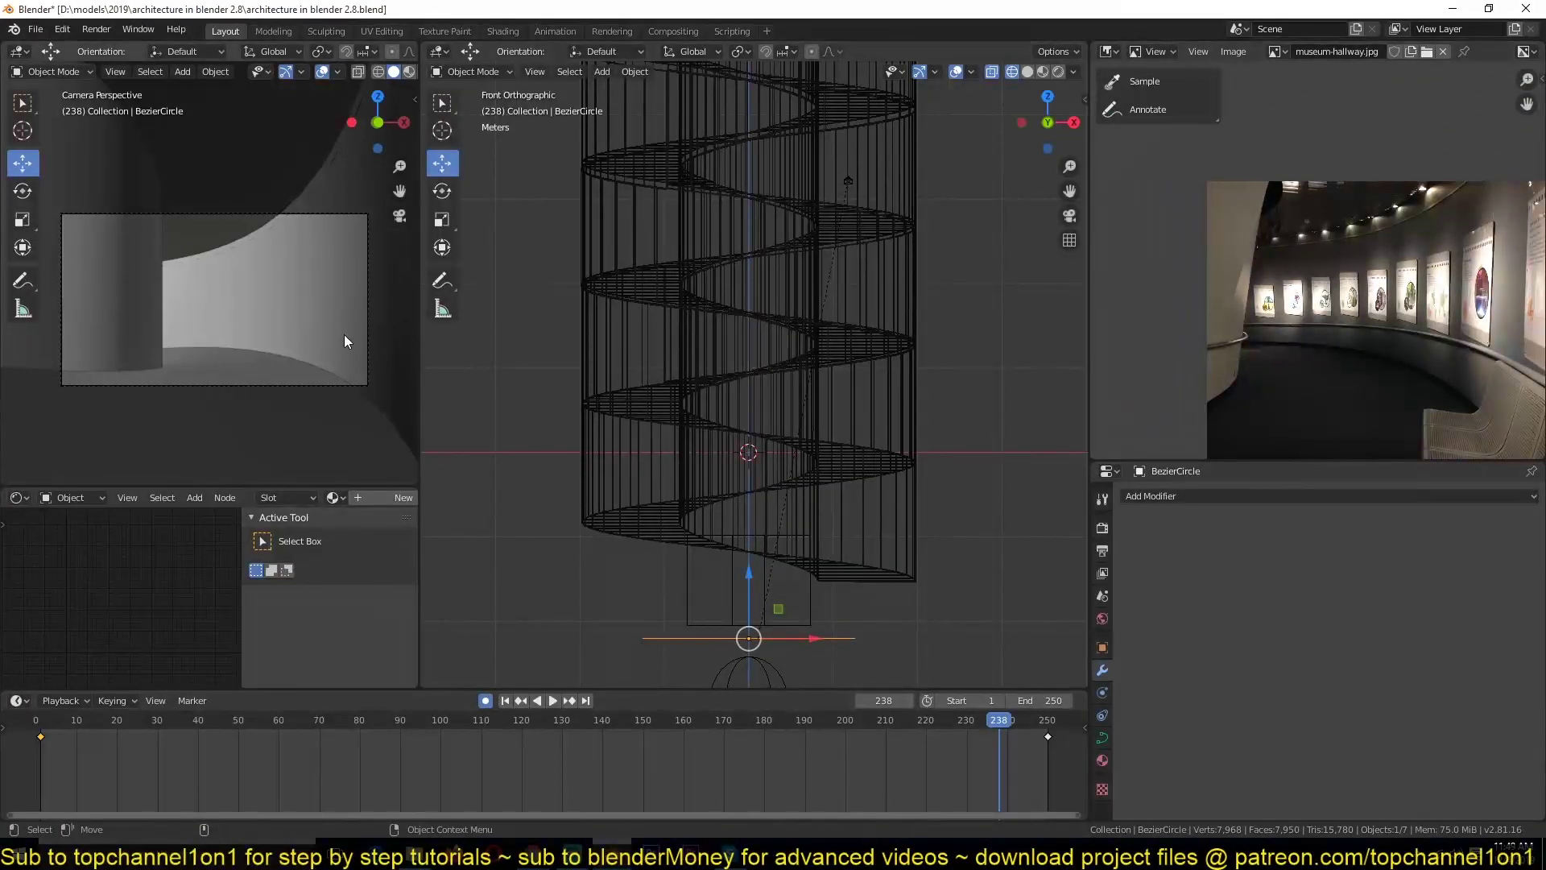
pyautogui.keyDown('shift'); pyautogui.moveTo(345, 332); pyautogui.dragTo(343, 345, button='middle'); pyautogui.keyUp('shift')
pyautogui.scroll(1, 722, 418)
pyautogui.moveTo(722, 419)
pyautogui.mouseDown(button='middle')
pyautogui.moveTo(765, 489)
pyautogui.moveTo(813, 427)
pyautogui.moveTo(694, 515)
pyautogui.moveTo(743, 385)
pyautogui.mouseUp(button='middle')
pyautogui.scroll(2, 767, 490)
pyautogui.press('z')
pyautogui.click(798, 460)
pyautogui.scroll(1, 814, 427)
pyautogui.scroll(-1, 369, 439)
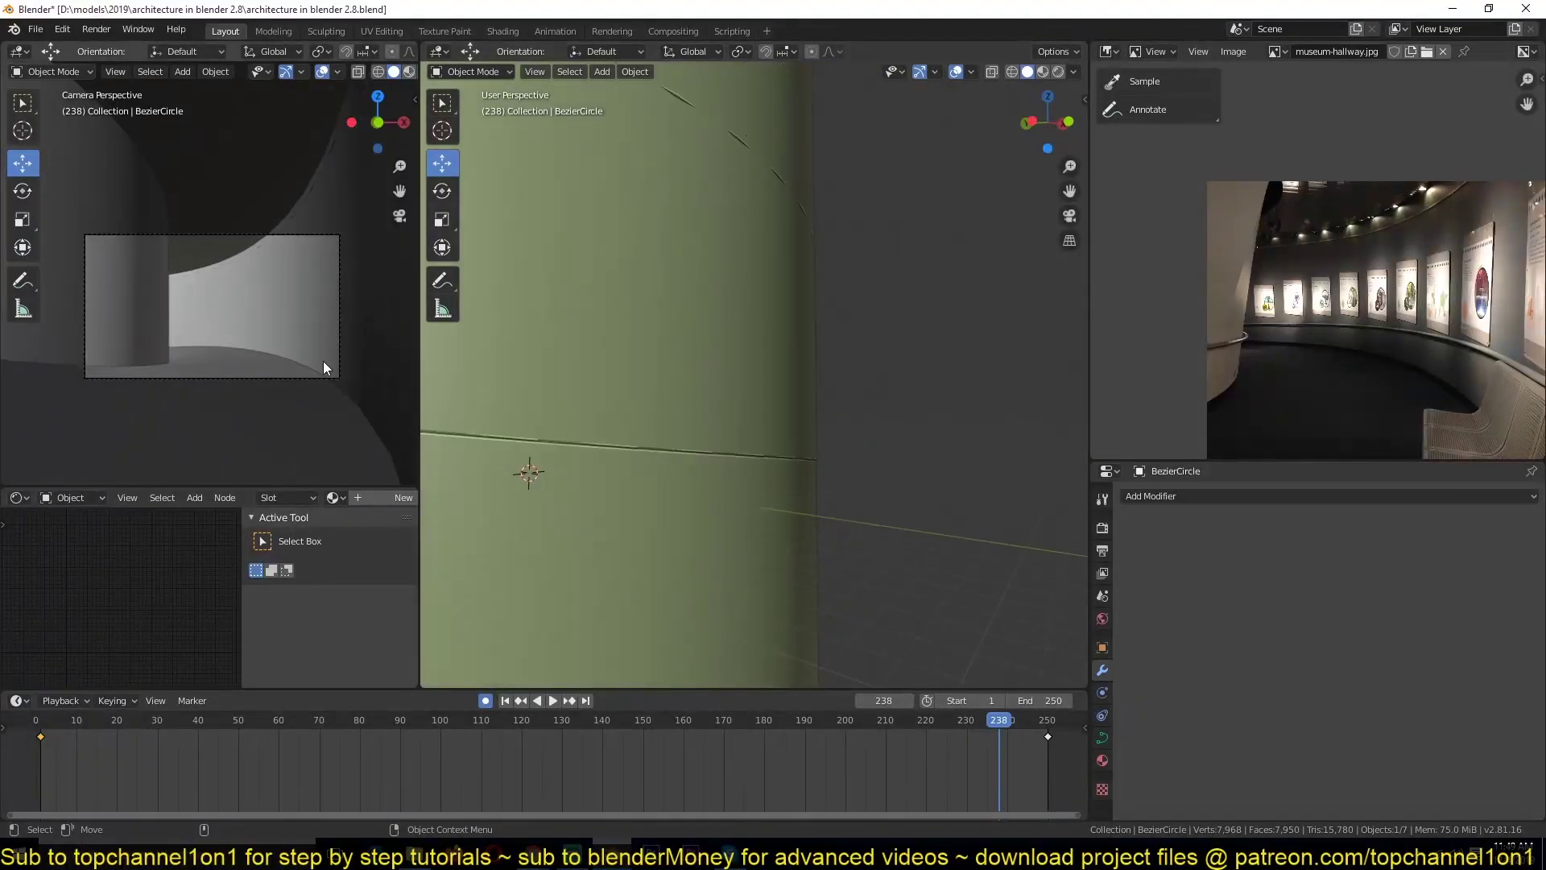
pyautogui.scroll(-1, 532, 384)
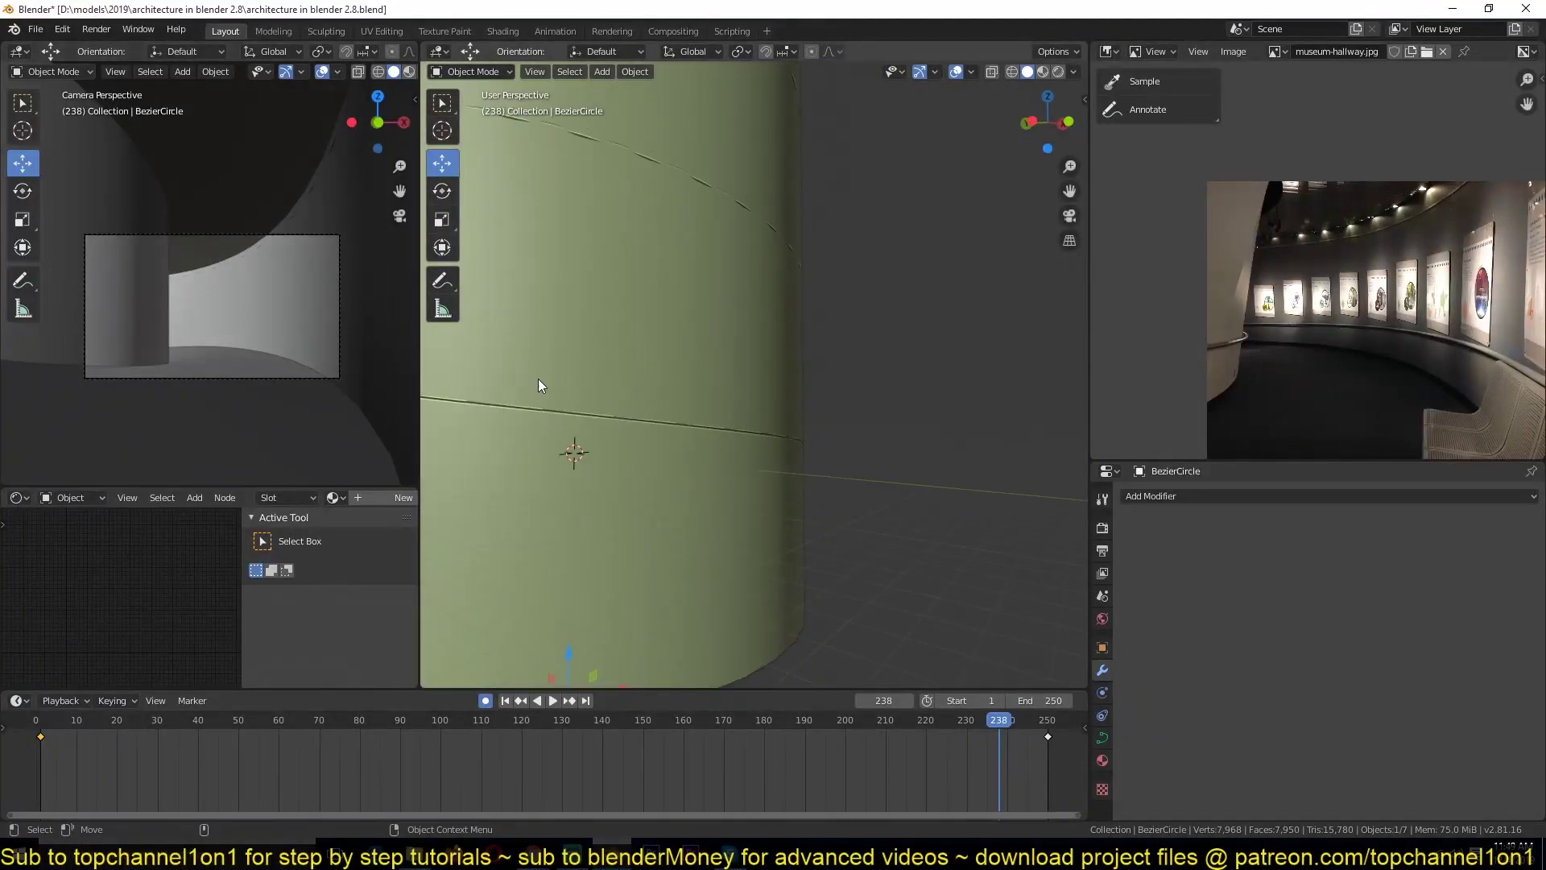
pyautogui.keyDown('shift'); pyautogui.moveTo(534, 379); pyautogui.dragTo(662, 393, button='middle'); pyautogui.keyUp('shift')
pyautogui.scroll(-1, 758, 273)
pyautogui.moveTo(783, 359)
pyautogui.mouseDown(button='middle')
pyautogui.moveTo(703, 417)
pyautogui.moveTo(797, 404)
pyautogui.moveTo(820, 303)
pyautogui.moveTo(878, 346)
pyautogui.mouseUp(button='middle')
pyautogui.press('z')
pyautogui.click(624, 413)
pyautogui.scroll(2, 725, 443)
pyautogui.press('z')
pyautogui.click(984, 516)
pyautogui.scroll(3, 828, 309)
pyautogui.scroll(-1, 840, 359)
pyautogui.scroll(-2, 838, 398)
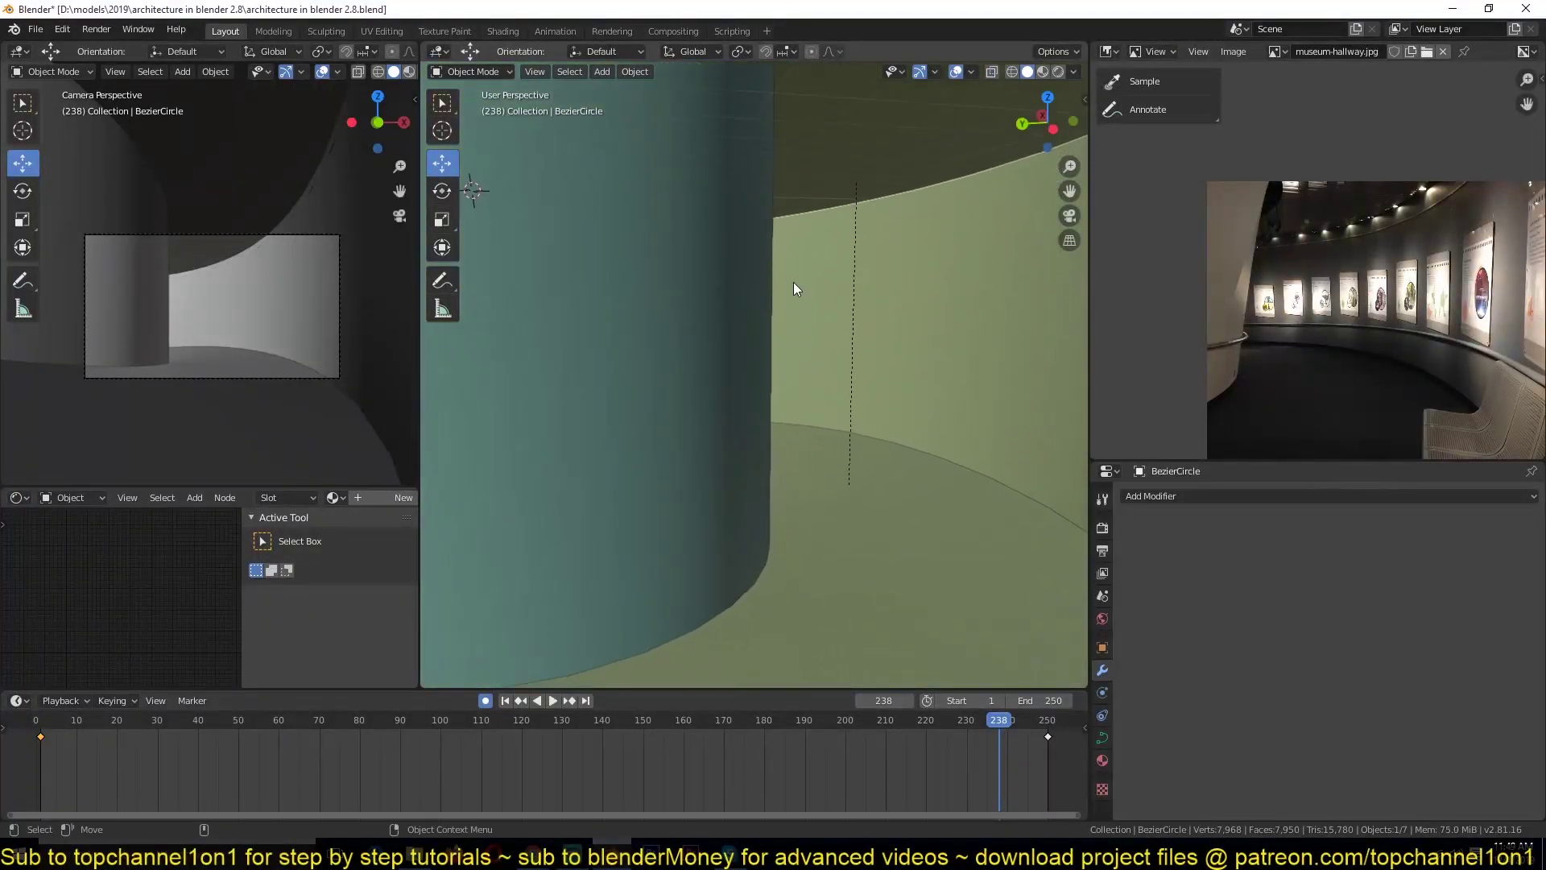
# Select the outer wall mesh and examine its vertical edges in Edit Mode with wireframe shading.
pyautogui.scroll(1, 1313, 346)
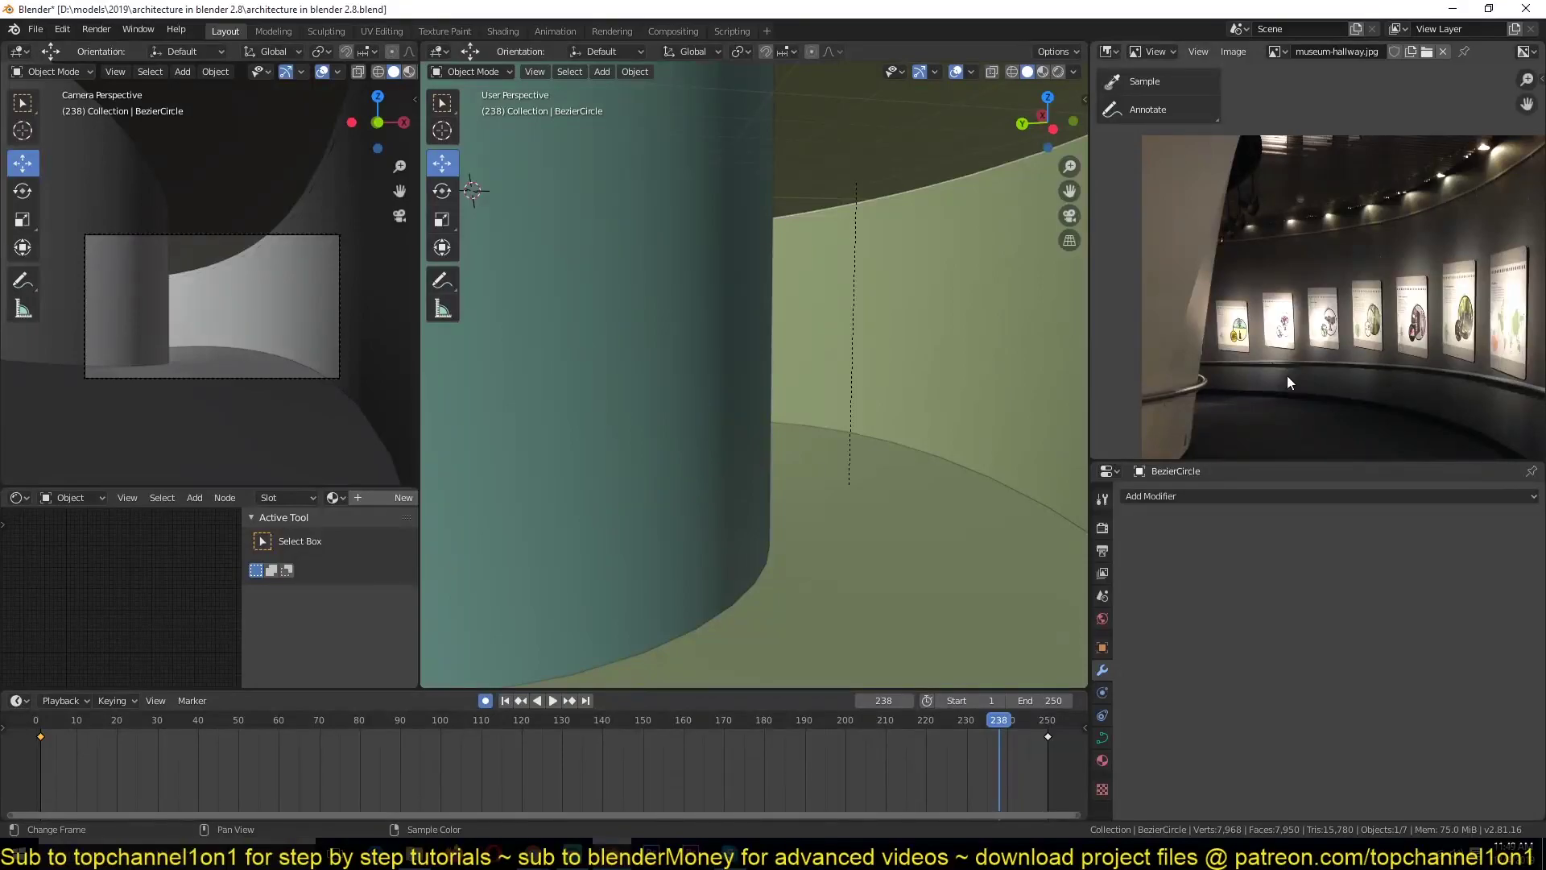
pyautogui.moveTo(809, 359); pyautogui.dragTo(778, 355, button='middle')
pyautogui.scroll(-1, 885, 393)
pyautogui.keyDown('shift'); pyautogui.moveTo(884, 393); pyautogui.dragTo(887, 326, button='middle'); pyautogui.keyUp('shift')
pyautogui.scroll(-1, 810, 293)
pyautogui.scroll(-1, 887, 326)
pyautogui.click(915, 363)
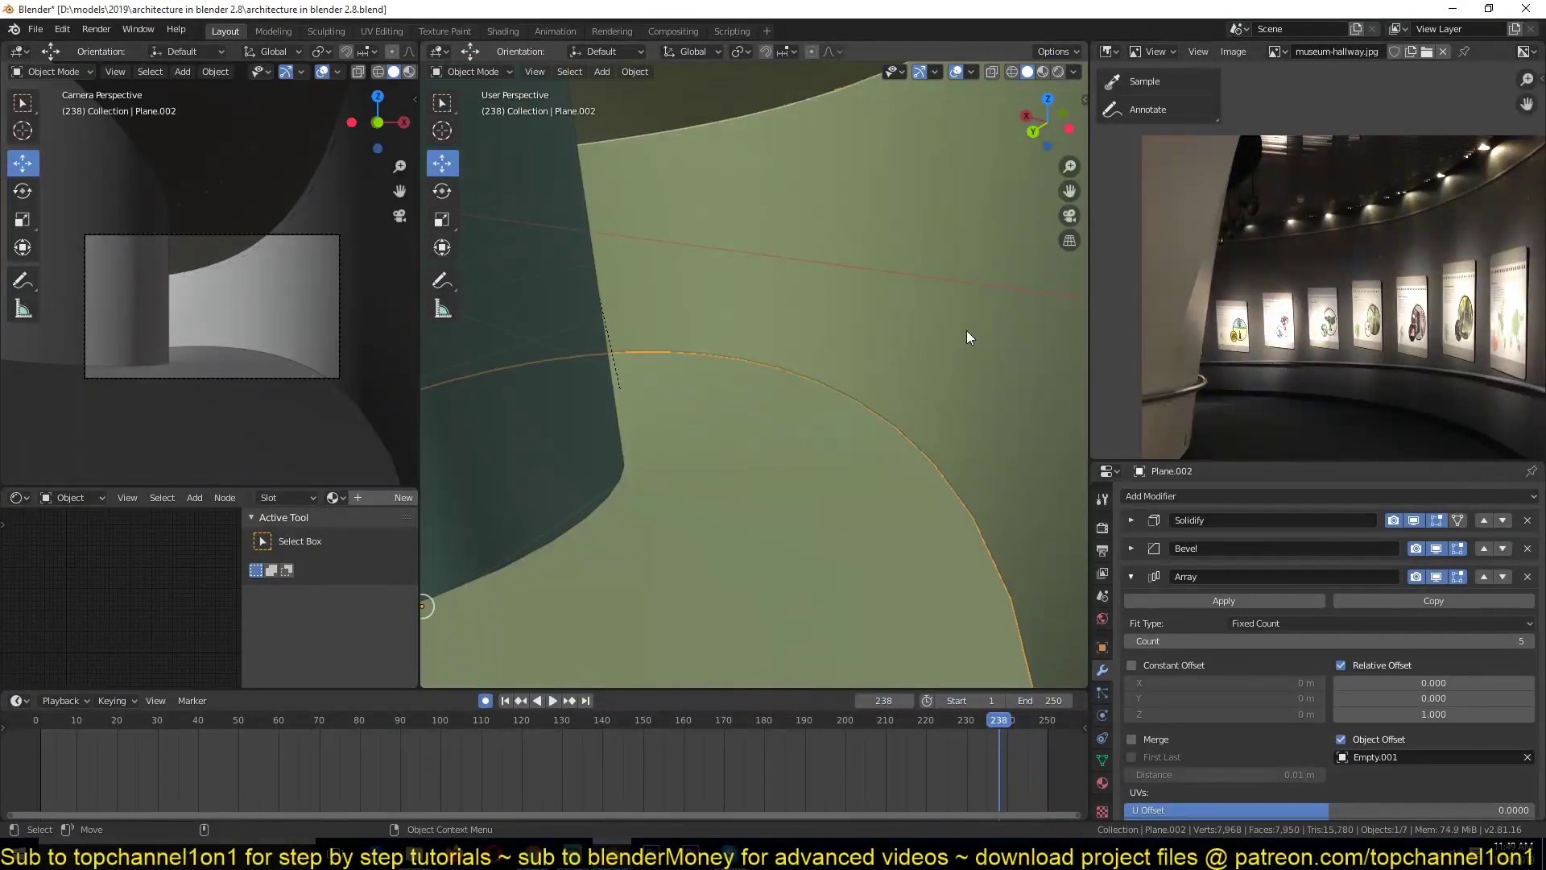
pyautogui.scroll(2, 934, 361)
pyautogui.press('Tab')
pyautogui.moveTo(819, 403)
pyautogui.mouseDown(button='middle')
pyautogui.moveTo(935, 401)
pyautogui.moveTo(773, 311)
pyautogui.moveTo(699, 320)
pyautogui.mouseUp(button='middle')
pyautogui.hotkey('shift', 'z')
pyautogui.scroll(-3, 749, 321)
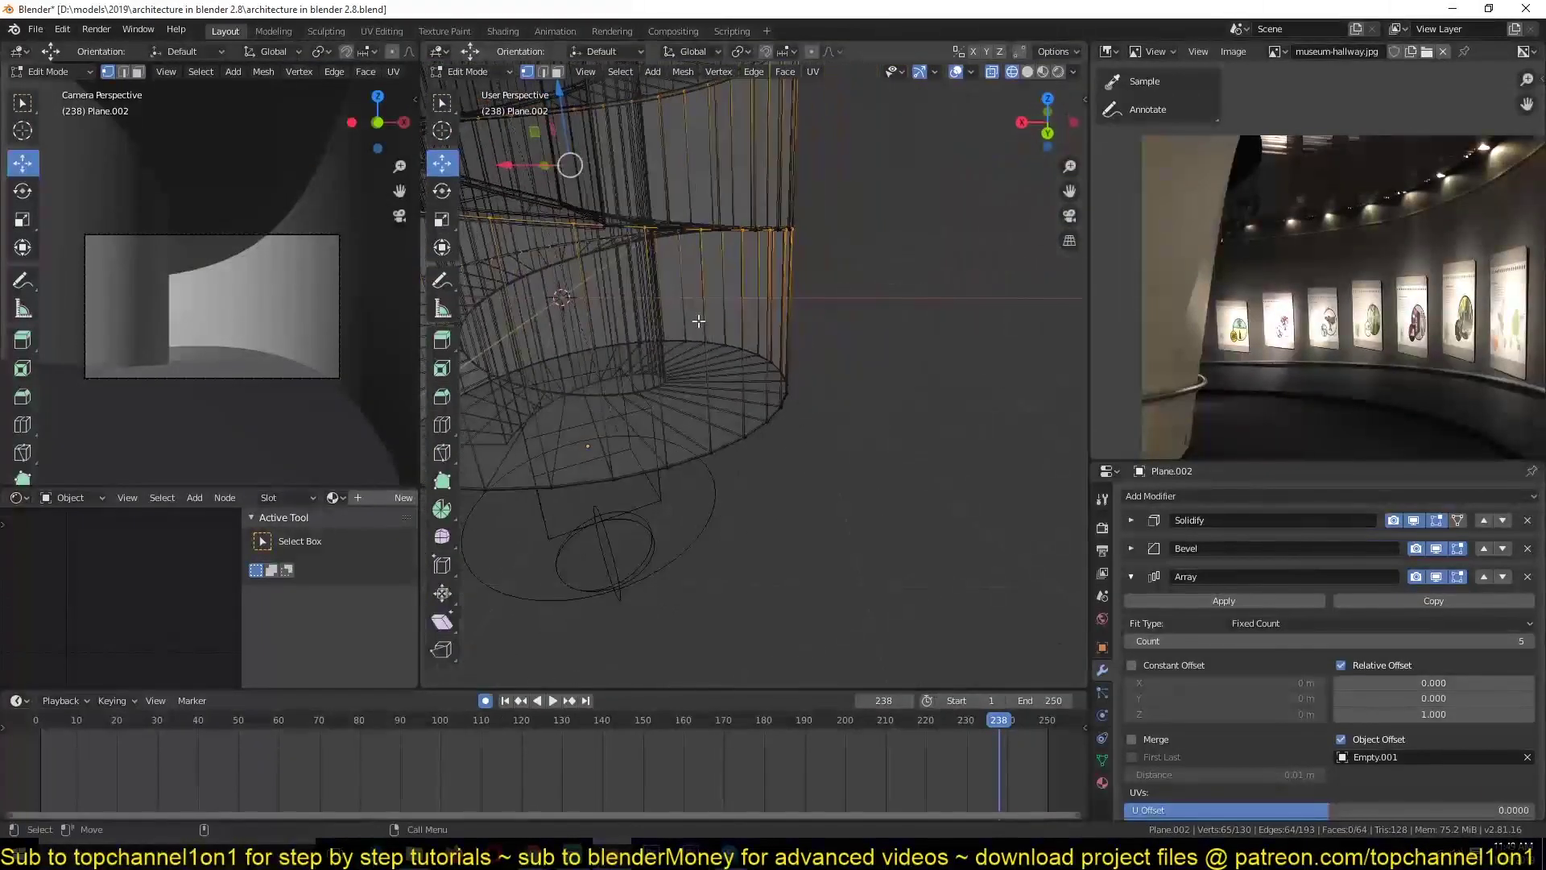
pyautogui.press('Tab')
pyautogui.hotkey('shift', 'z')
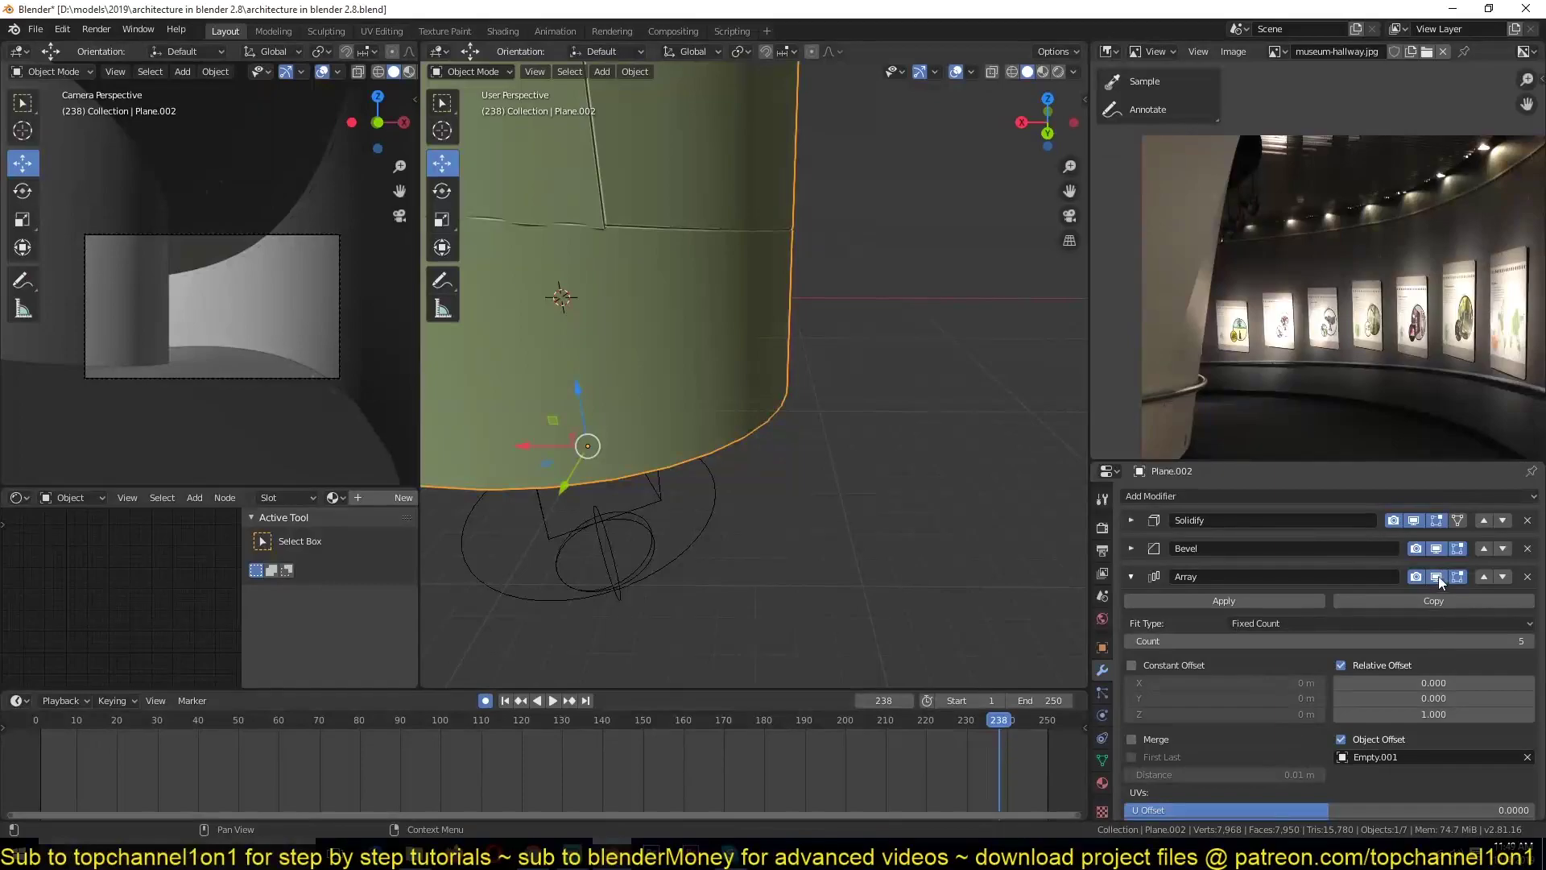
# Hide the outer wall's Solidify modifier in the viewport and add a horizontal loop cut slid low toward the floor.
pyautogui.click(1419, 521)
pyautogui.moveTo(757, 456); pyautogui.dragTo(657, 423, button='middle')
pyautogui.scroll(3, 868, 468)
pyautogui.press('Tab')
pyautogui.moveTo(780, 411); pyautogui.dragTo(808, 448, button='middle')
pyautogui.hotkey('ctrl', 'r')
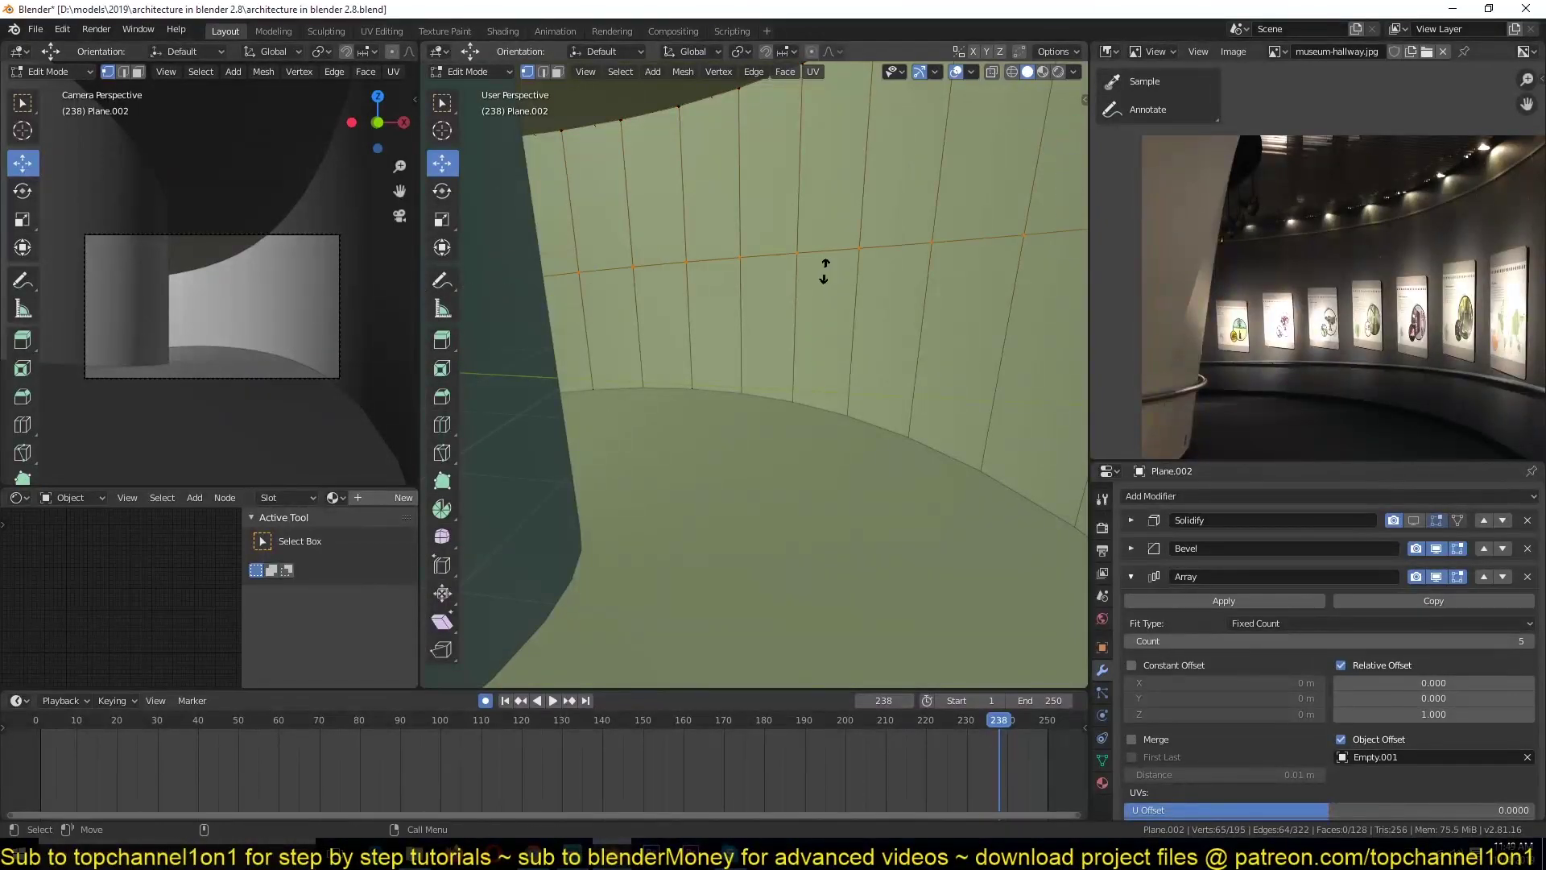
pyautogui.click(823, 270)
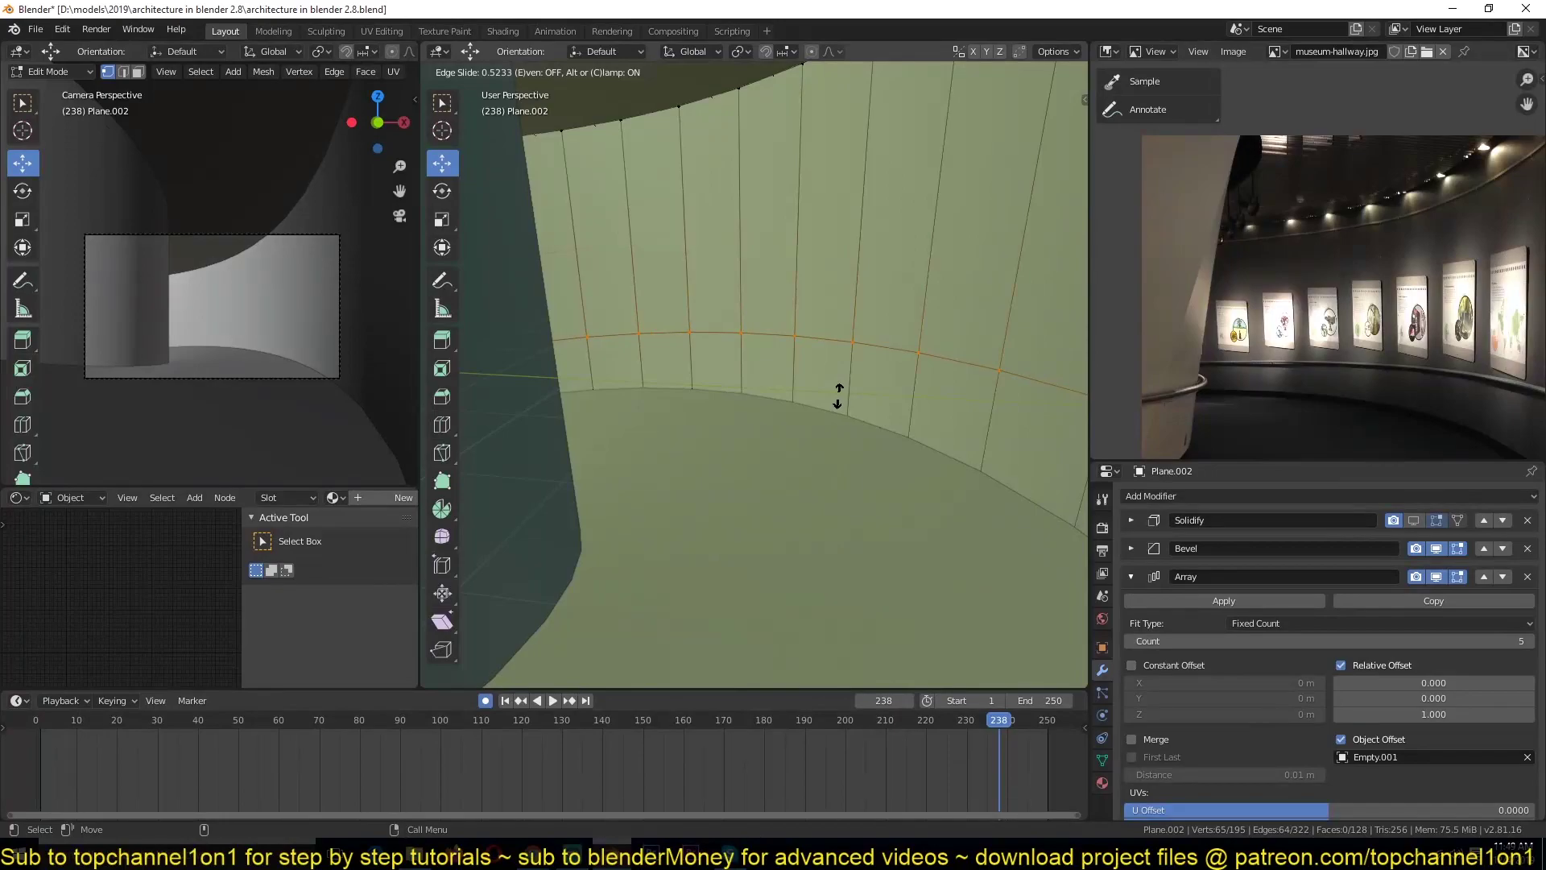
pyautogui.click(840, 386)
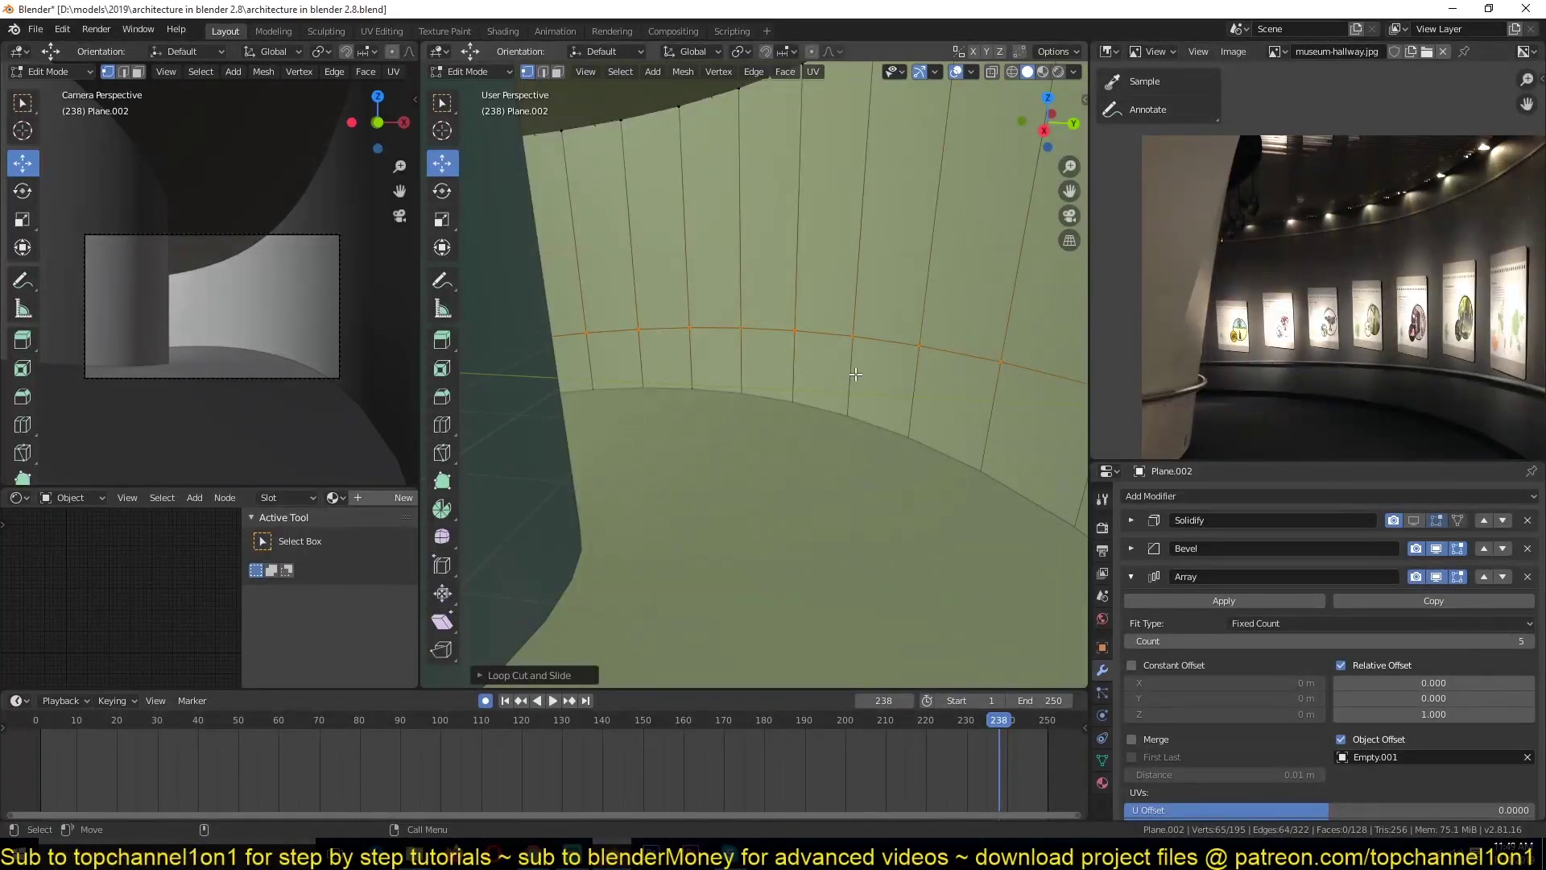
# Duplicate the new edge loop in place and separate the copy into its own object.
pyautogui.press('2')
pyautogui.hotkey('shift', 'd')
pyautogui.rightClick(855, 374)
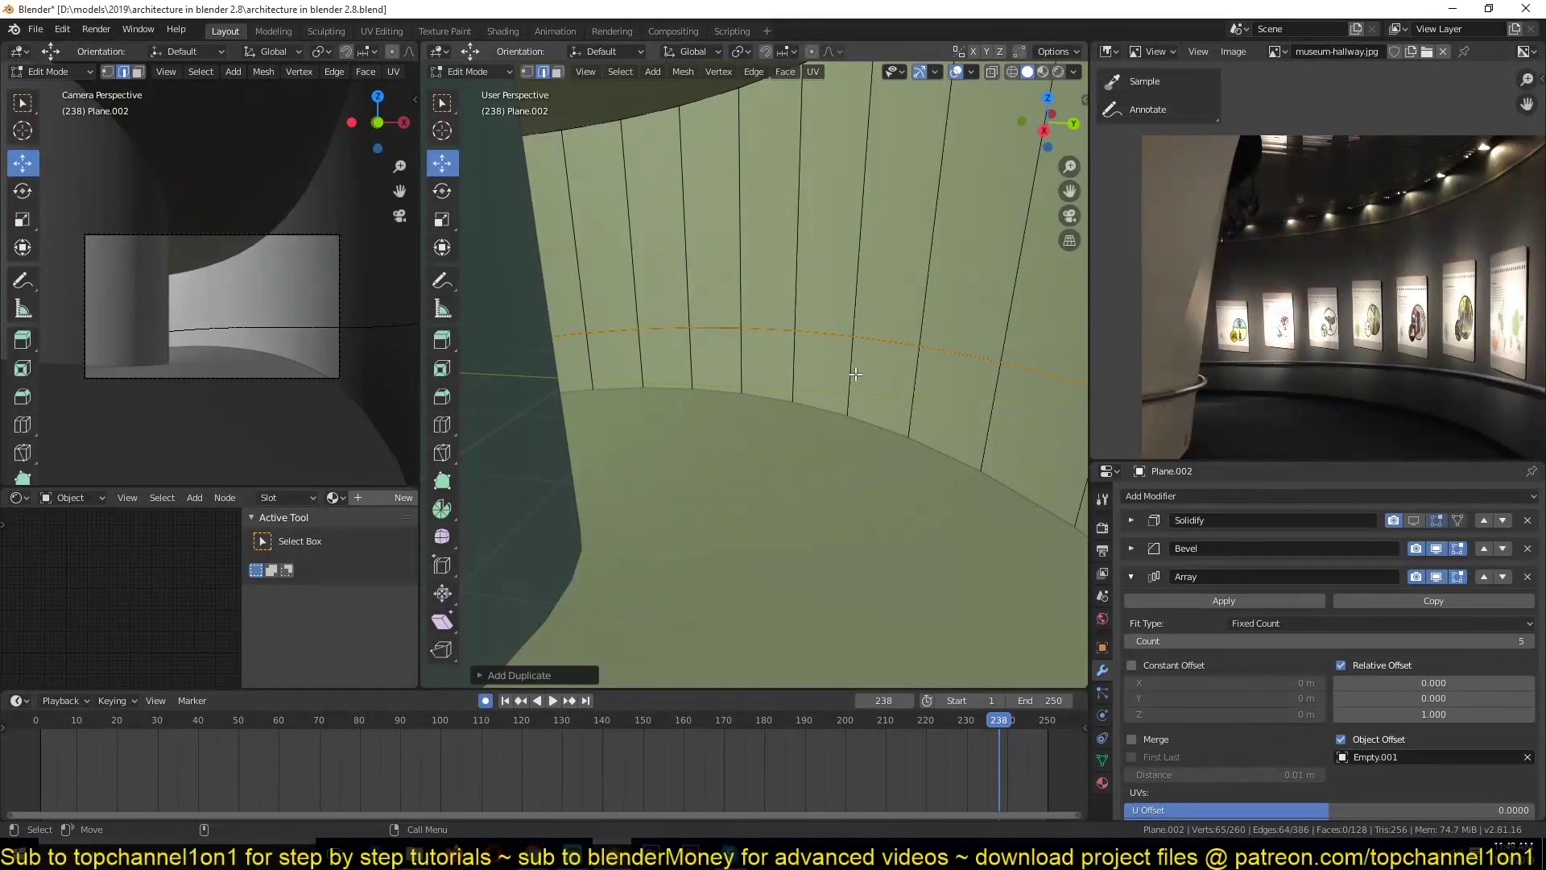
pyautogui.press('p')
pyautogui.click(856, 374)
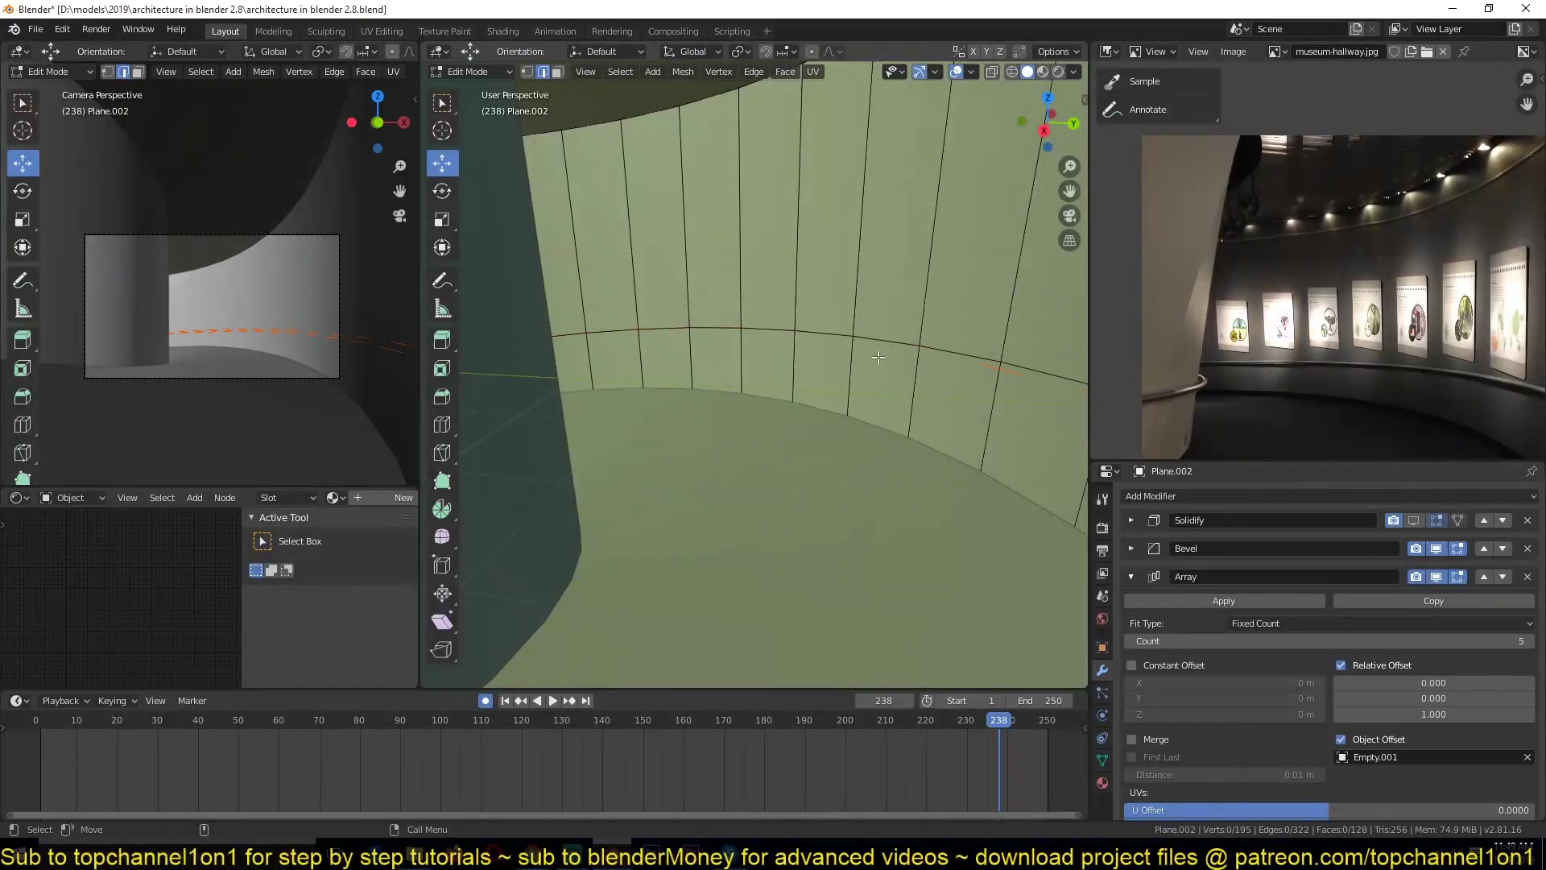
pyautogui.press('Tab')
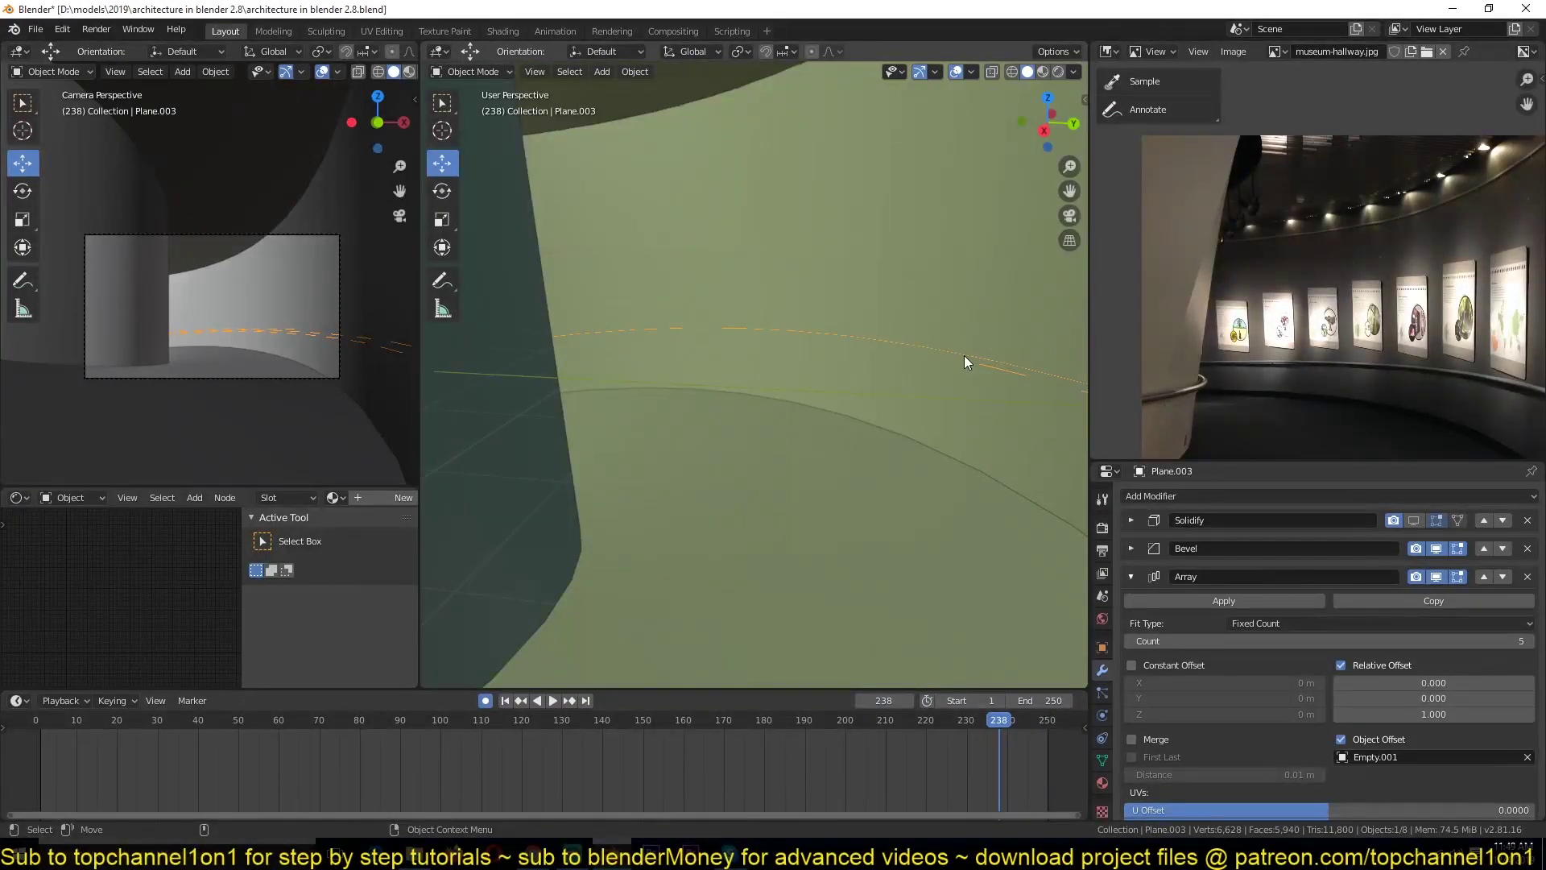
# Inspect the separated loop from outside the tower and delete it.
pyautogui.moveTo(955, 355); pyautogui.dragTo(954, 355, button='middle')
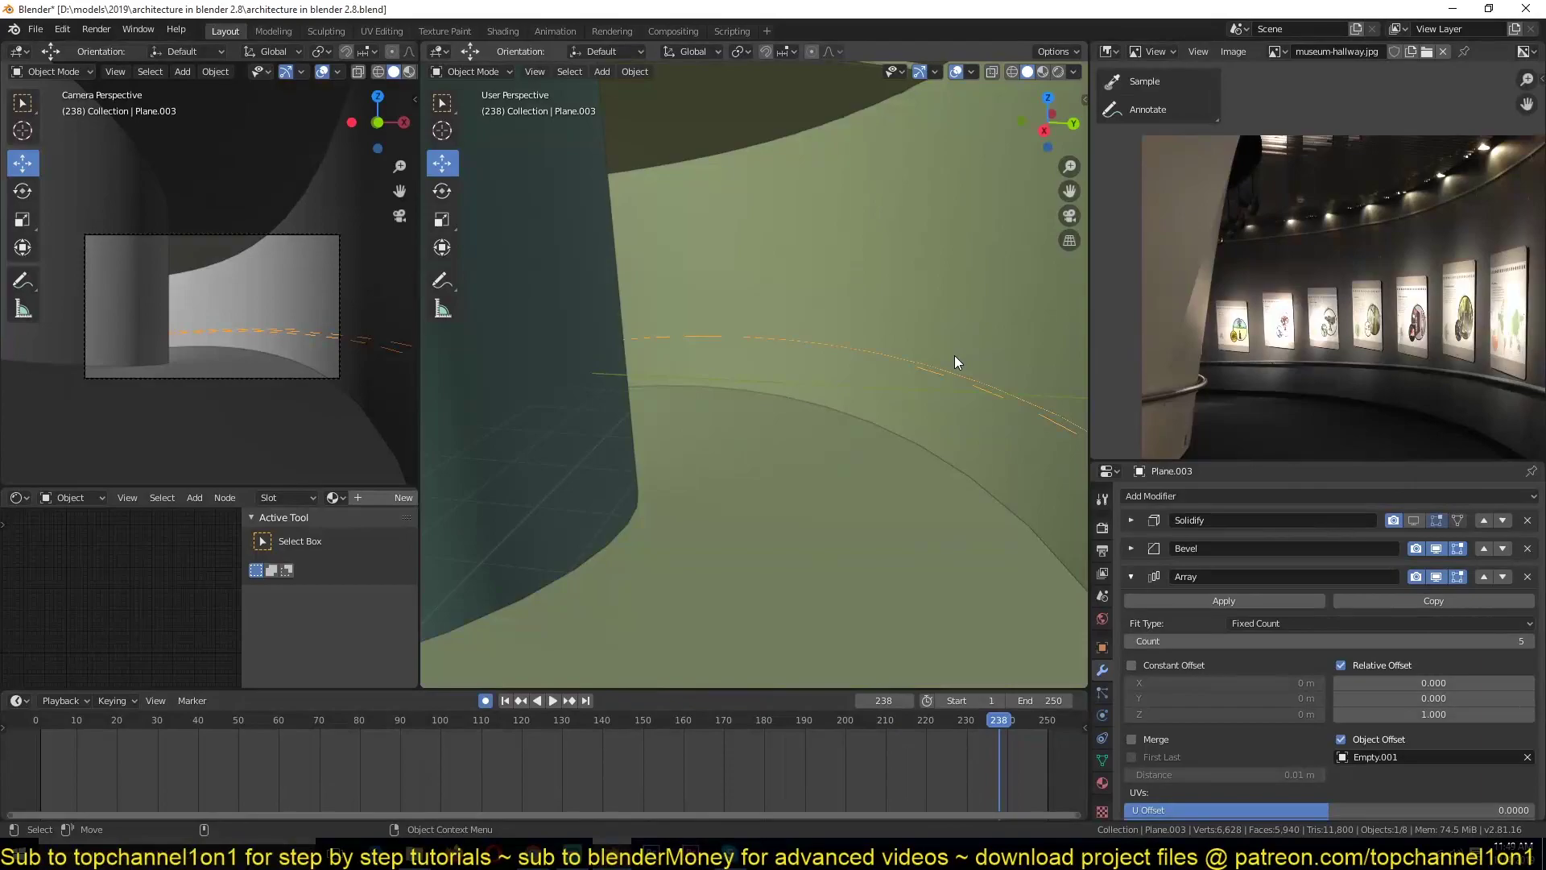
pyautogui.scroll(-6, 988, 455)
pyautogui.moveTo(987, 456); pyautogui.dragTo(992, 495, button='middle')
pyautogui.scroll(-5, 888, 472)
pyautogui.keyDown('shift'); pyautogui.moveTo(834, 447); pyautogui.dragTo(786, 351, button='middle'); pyautogui.keyUp('shift')
pyautogui.scroll(4, 799, 559)
pyautogui.press('x')
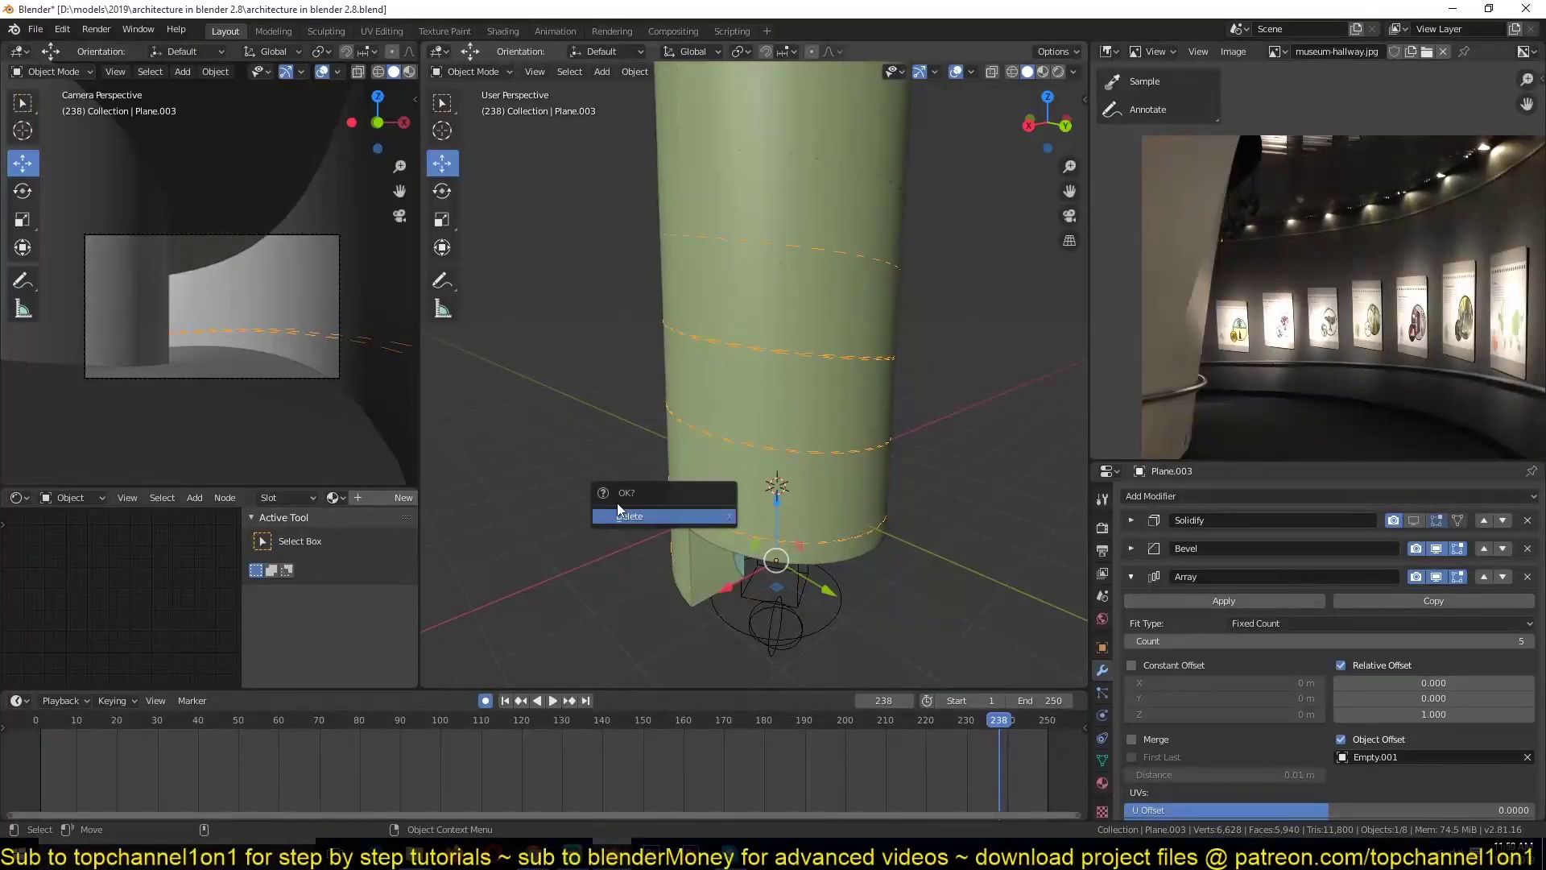
pyautogui.click(633, 516)
# Select the low horizontal edge loop on the outer wall, duplicate it in place and separate the copy by selection.
pyautogui.moveTo(649, 522); pyautogui.dragTo(649, 363, button='middle')
pyautogui.scroll(4, 725, 473)
pyautogui.click(943, 368)
pyautogui.press('Tab')
pyautogui.moveTo(946, 369); pyautogui.dragTo(878, 395, button='middle')
pyautogui.keyDown('alt'); pyautogui.click(868, 423); pyautogui.keyUp('alt')
pyautogui.hotkey('shift', 'd')
pyautogui.rightClick(867, 423)
pyautogui.press('p')
pyautogui.click(867, 422)
pyautogui.press('Tab')
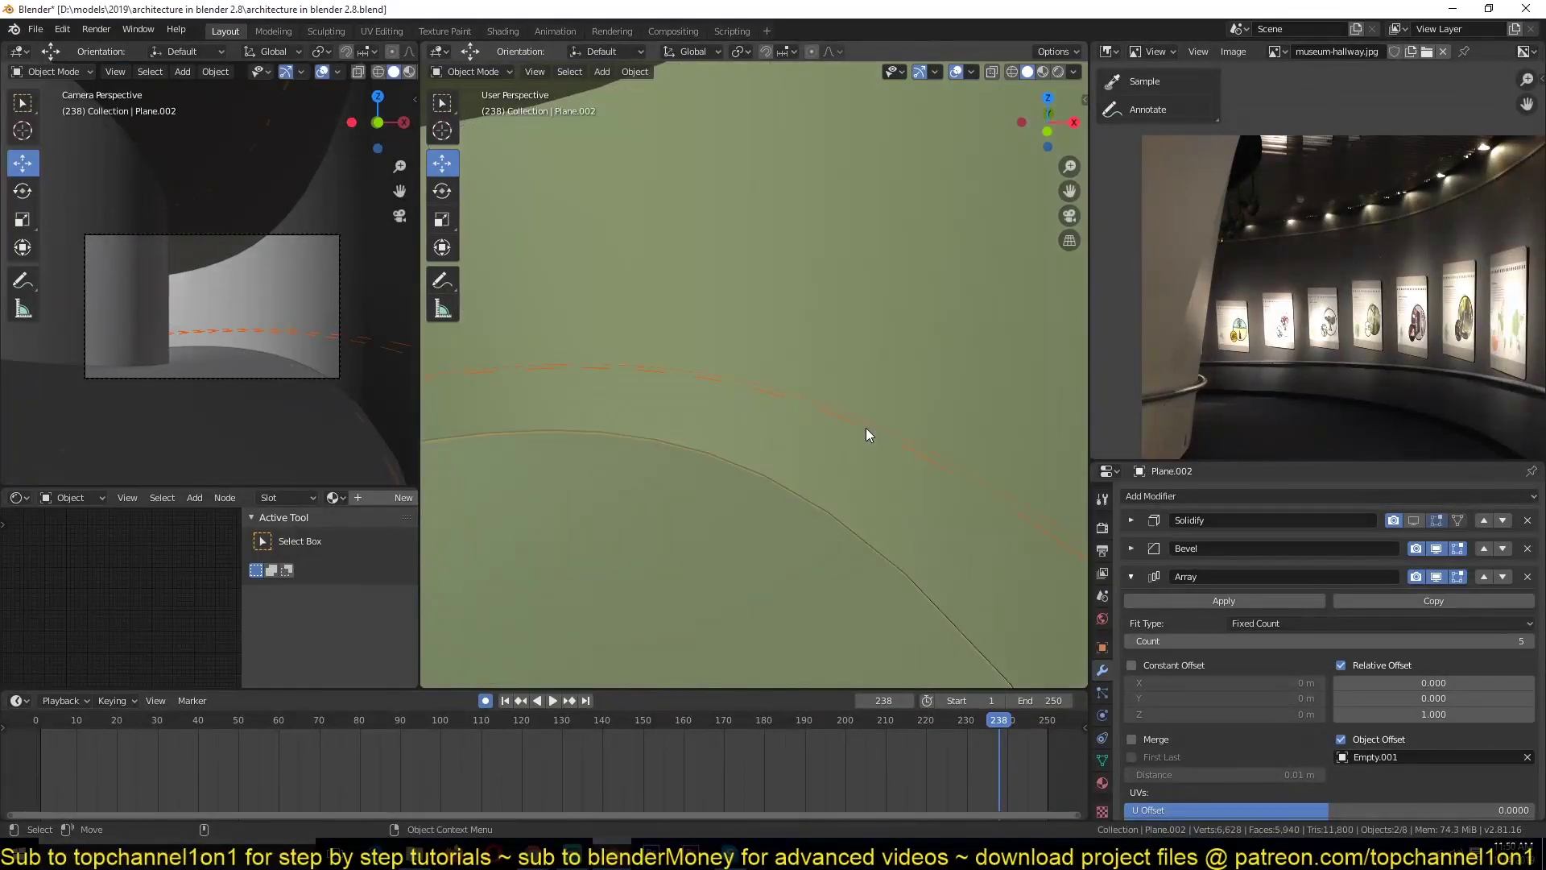
# Select the separated loop object and examine how it spirals along the outer wall in wireframe and solid shading.
pyautogui.click(912, 460)
pyautogui.click(917, 462)
pyautogui.click(922, 462)
pyautogui.hotkey('shift', 'z')
pyautogui.scroll(-5, 892, 453)
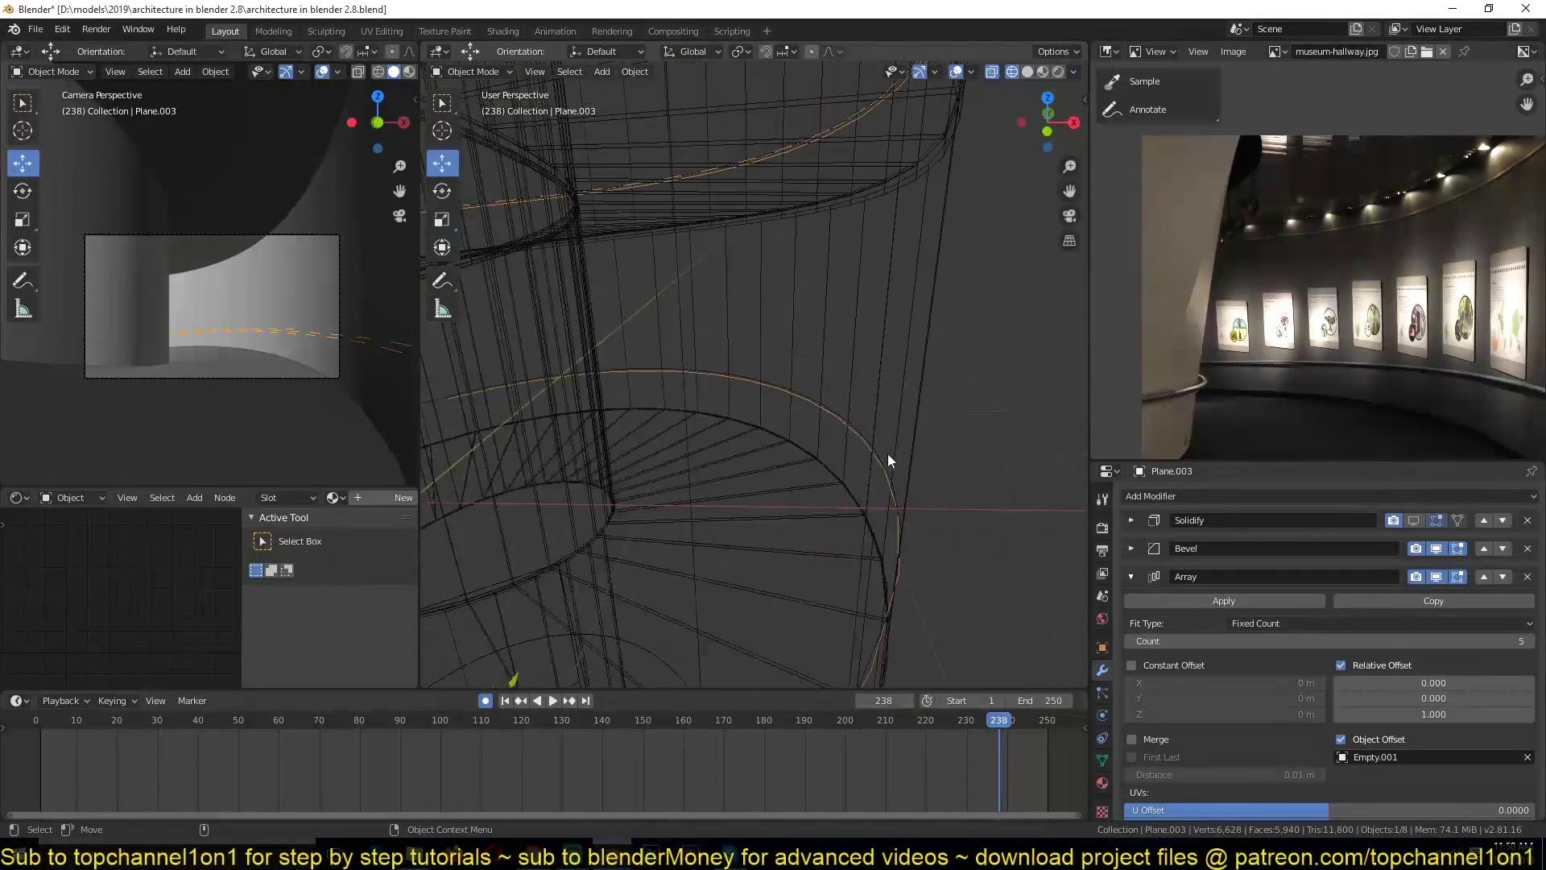
pyautogui.moveTo(891, 452); pyautogui.dragTo(845, 427, button='middle')
pyautogui.scroll(-5, 808, 447)
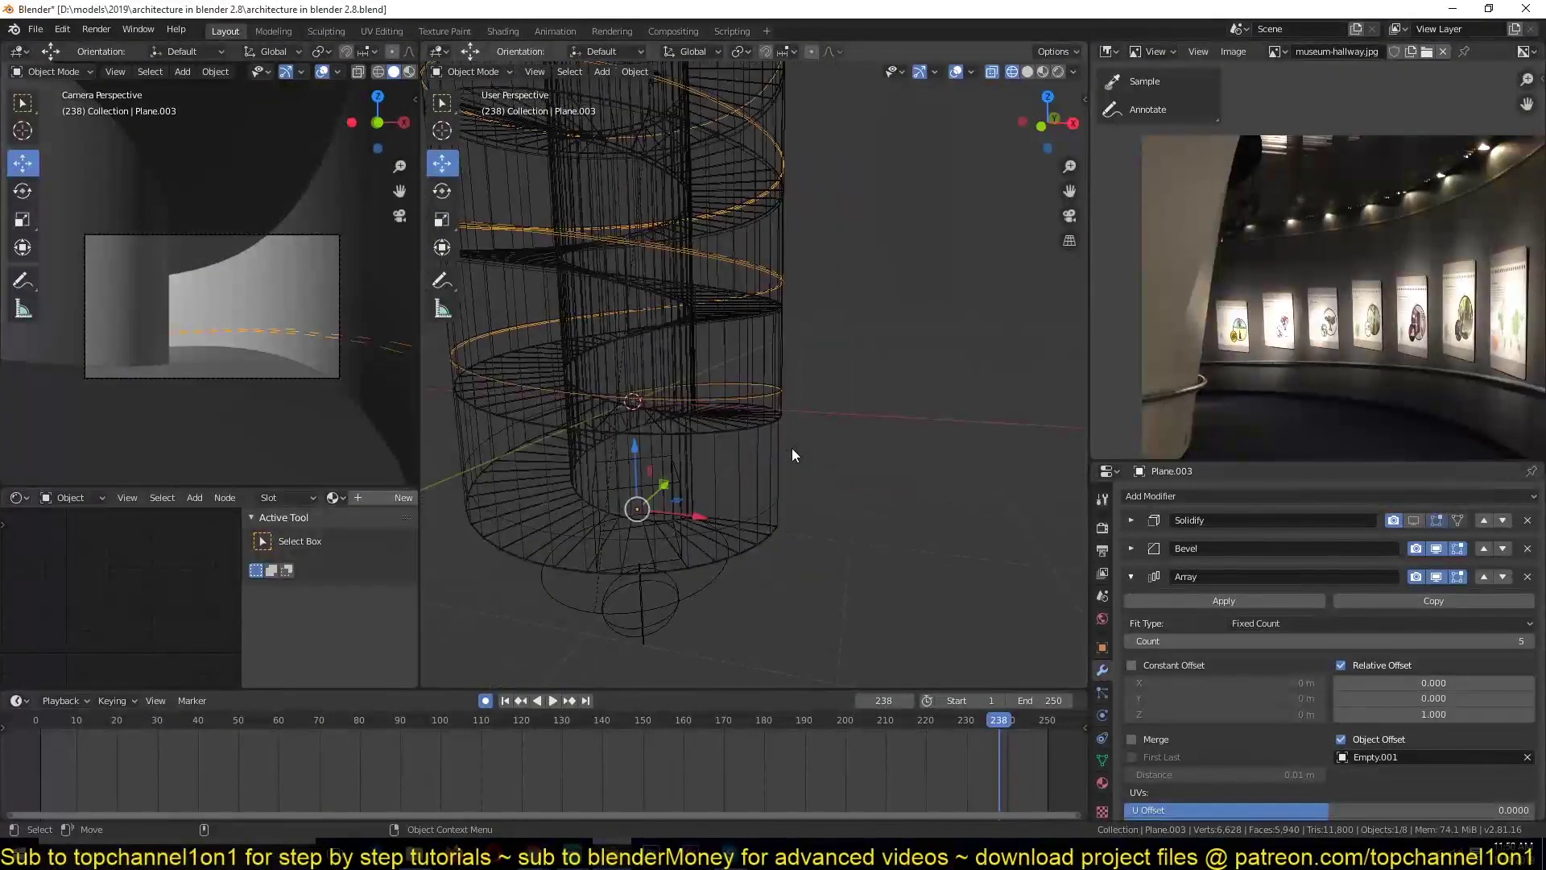
pyautogui.scroll(-4, 784, 441)
pyautogui.scroll(5, 776, 435)
pyautogui.keyDown('shift'); pyautogui.moveTo(777, 435); pyautogui.dragTo(834, 600, button='middle'); pyautogui.keyUp('shift')
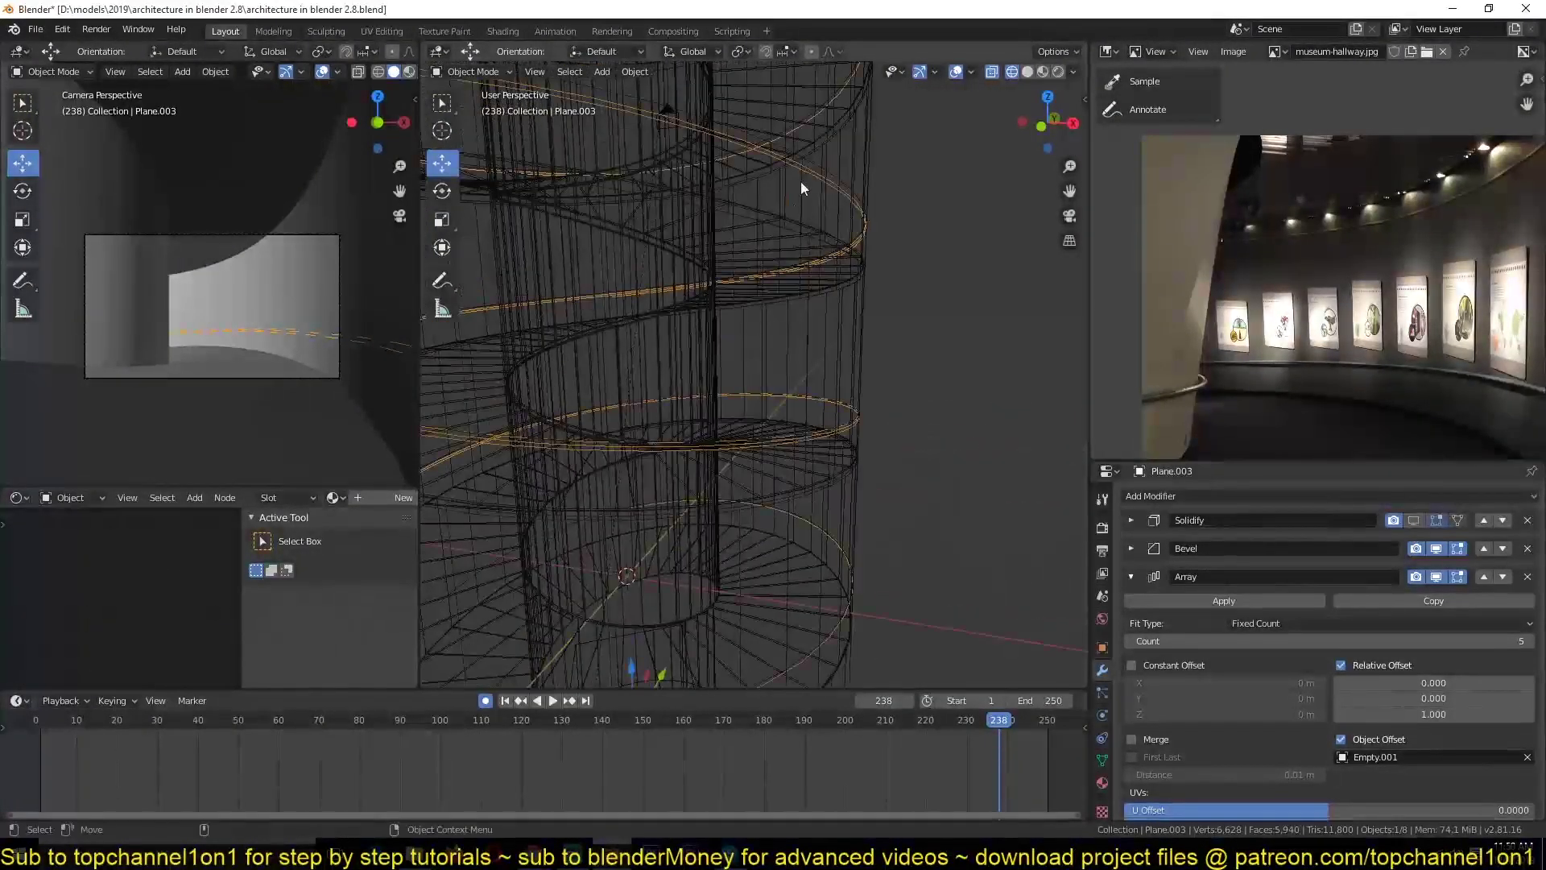
pyautogui.scroll(-5, 807, 272)
pyautogui.scroll(10, 786, 190)
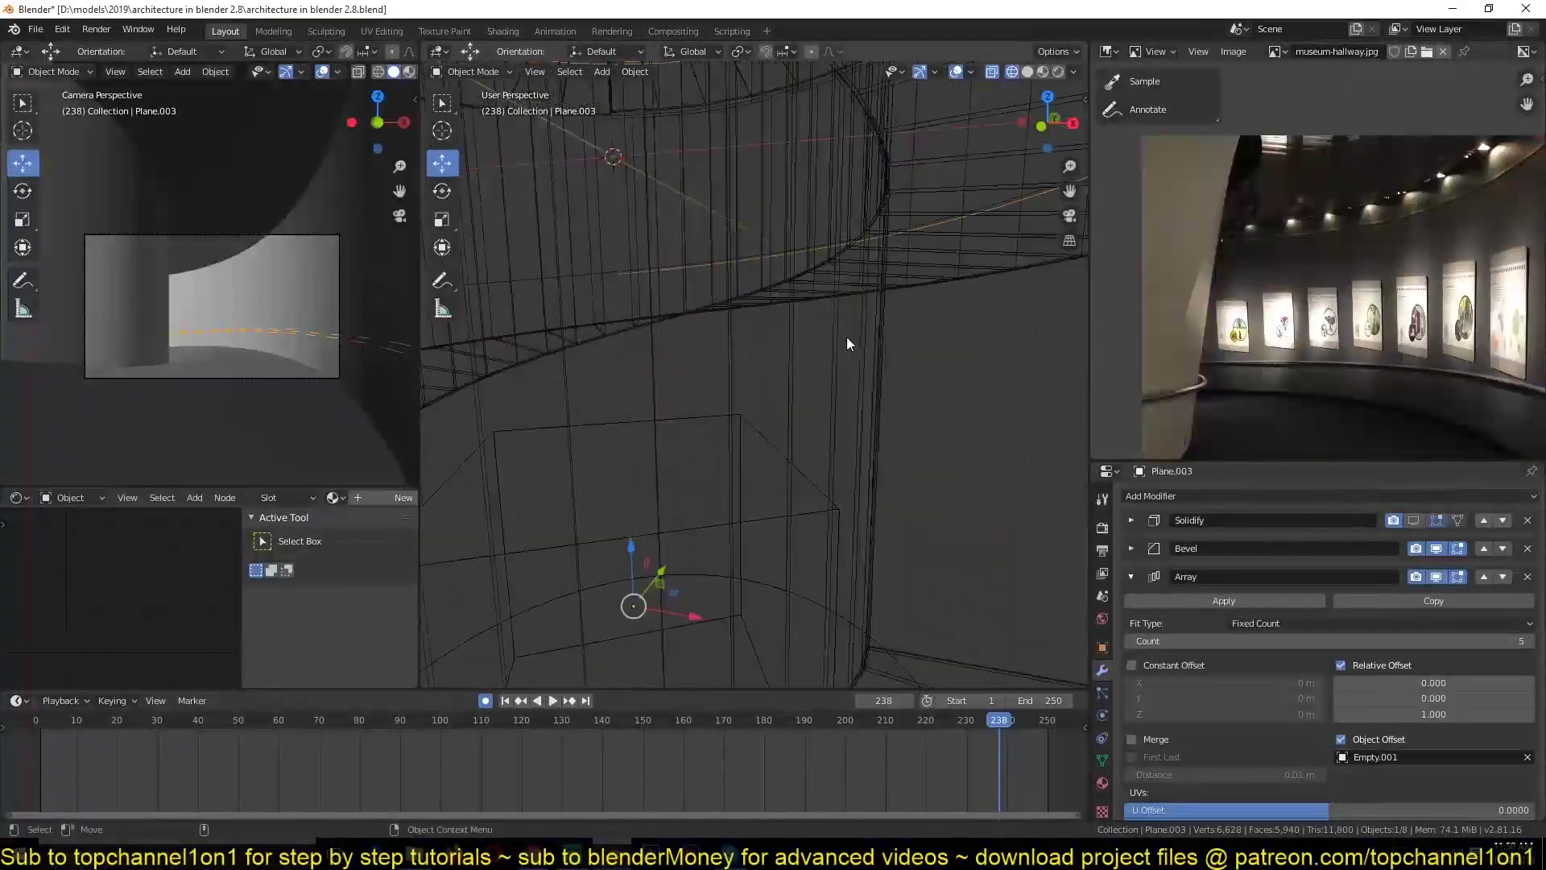
pyautogui.scroll(-5, 644, 423)
pyautogui.press('z')
pyautogui.click(819, 403)
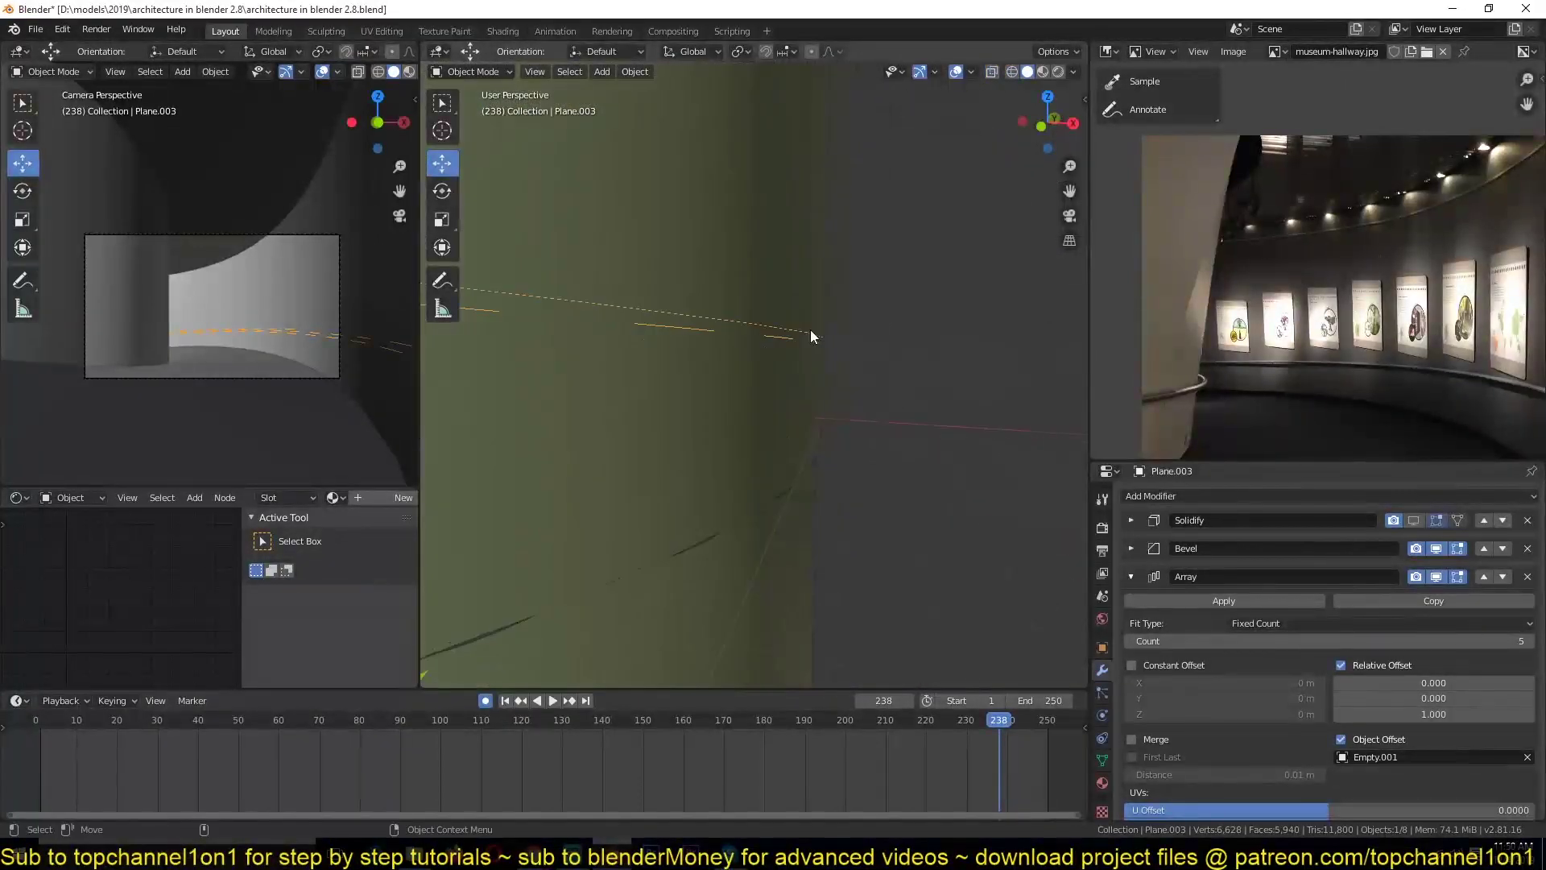
pyautogui.moveTo(765, 288)
pyautogui.mouseDown(button='middle')
pyautogui.moveTo(852, 320)
pyautogui.moveTo(725, 335)
pyautogui.moveTo(763, 334)
pyautogui.moveTo(759, 306)
pyautogui.mouseUp(button='middle')
pyautogui.scroll(-4, 755, 309)
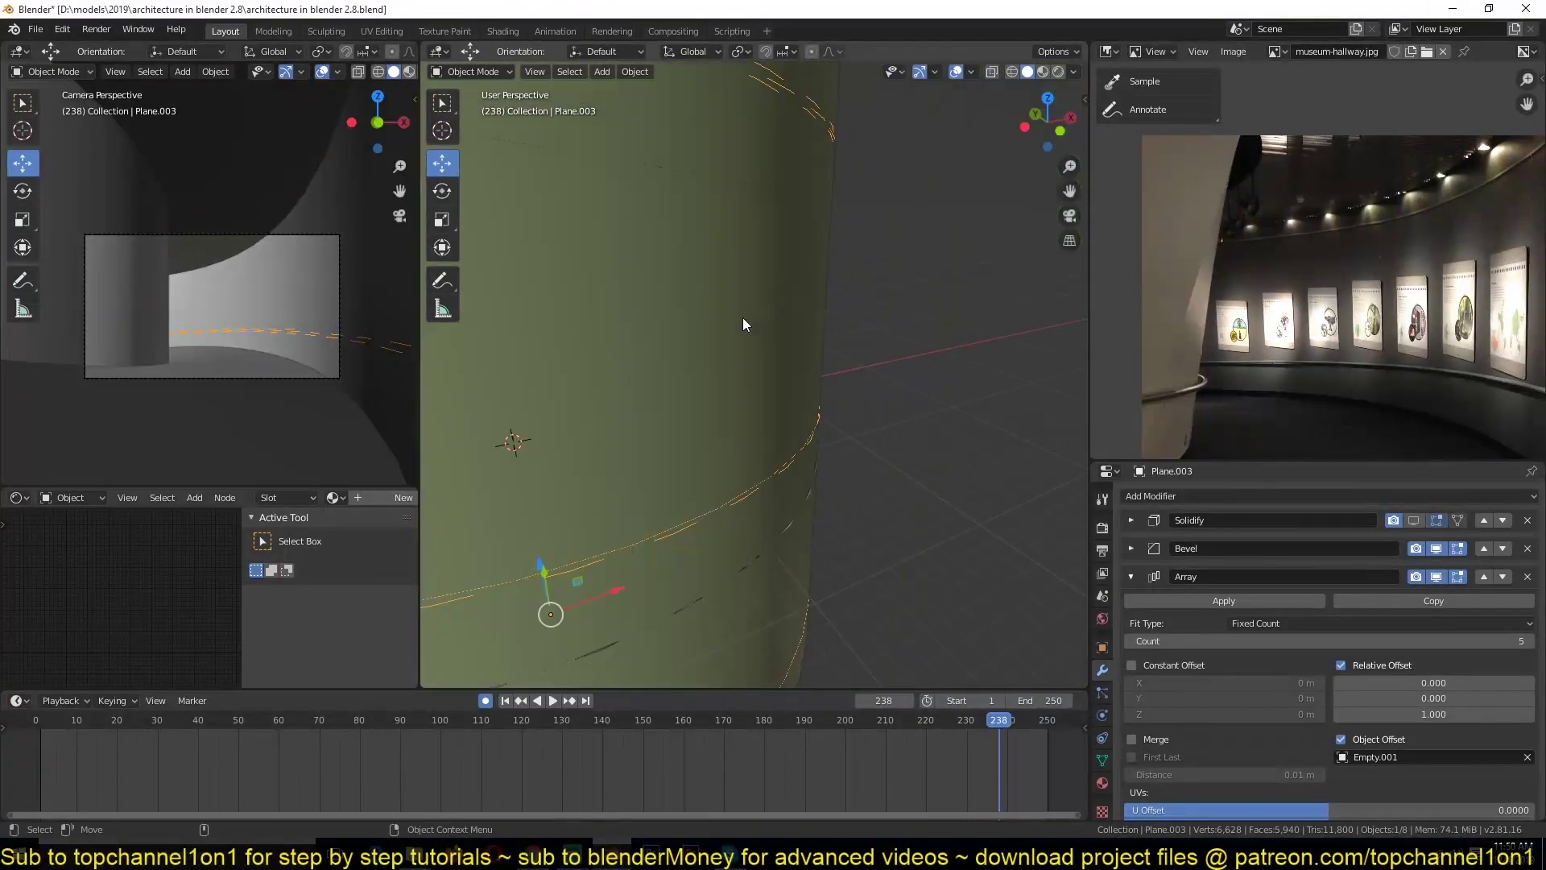
# Scale the loop's geometry to about 0.97 in wireframe top view so it sits just inside the outer wall.
pyautogui.press('KP_7')
pyautogui.press('z')
pyautogui.click(731, 263)
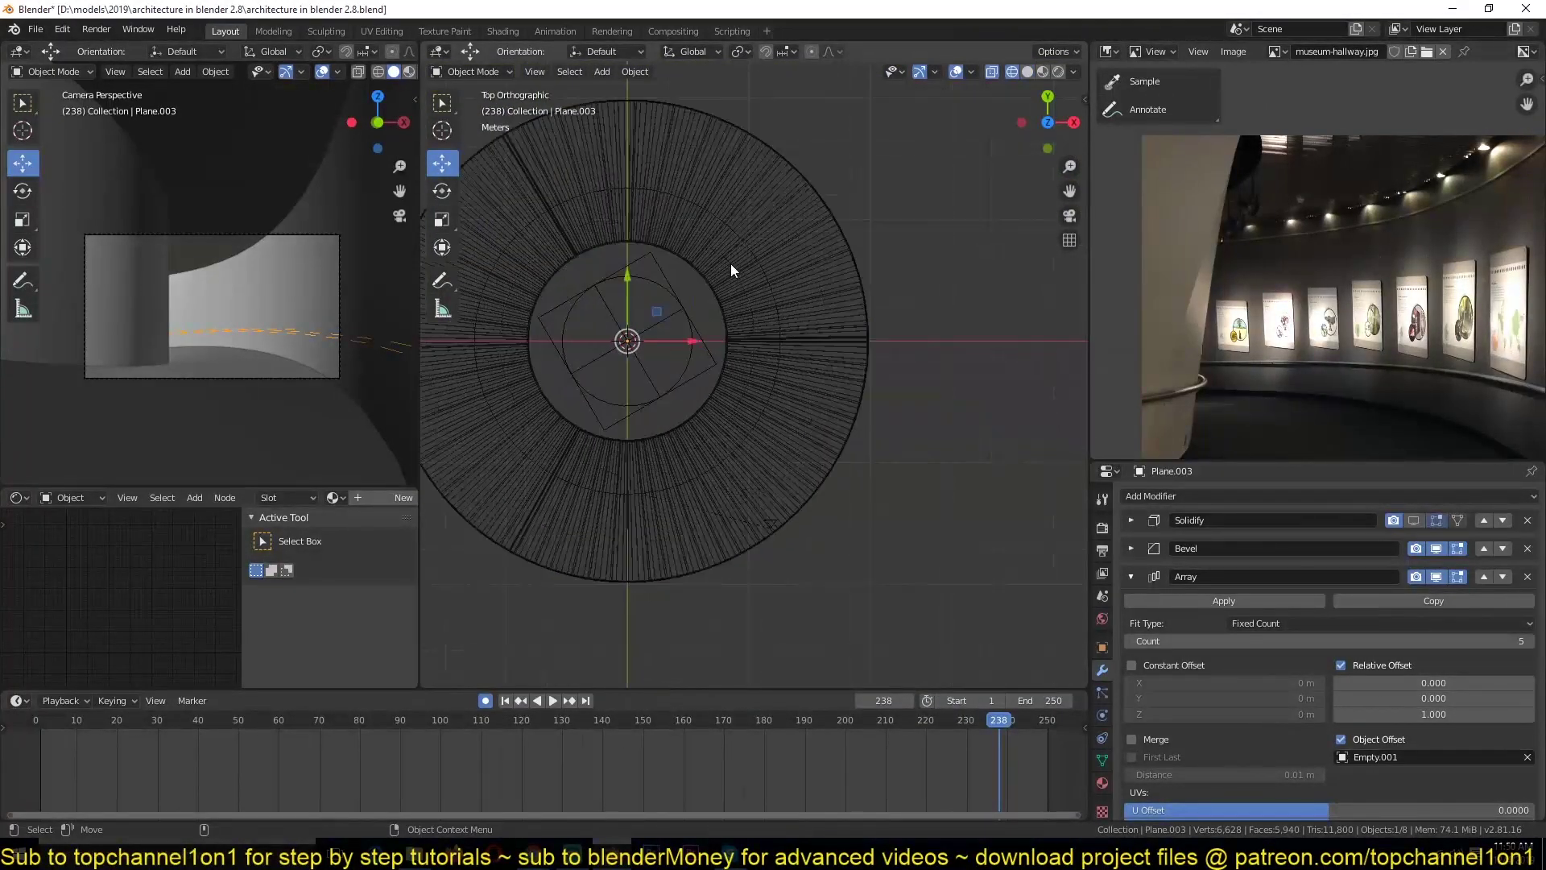
pyautogui.press('Tab')
pyautogui.press('KP_Decimal')
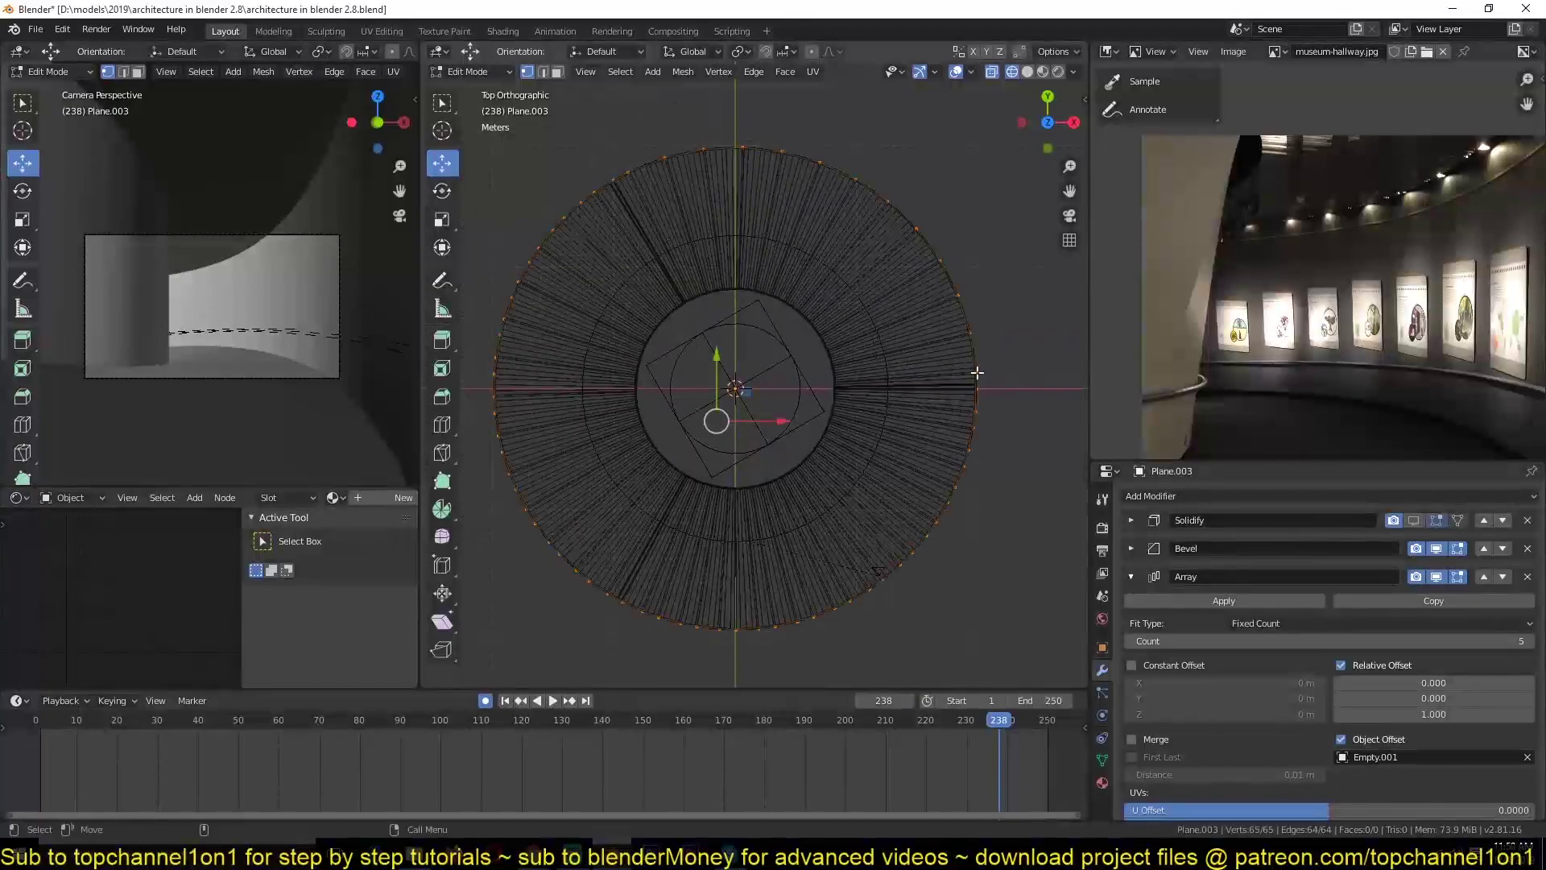
pyautogui.press('s')
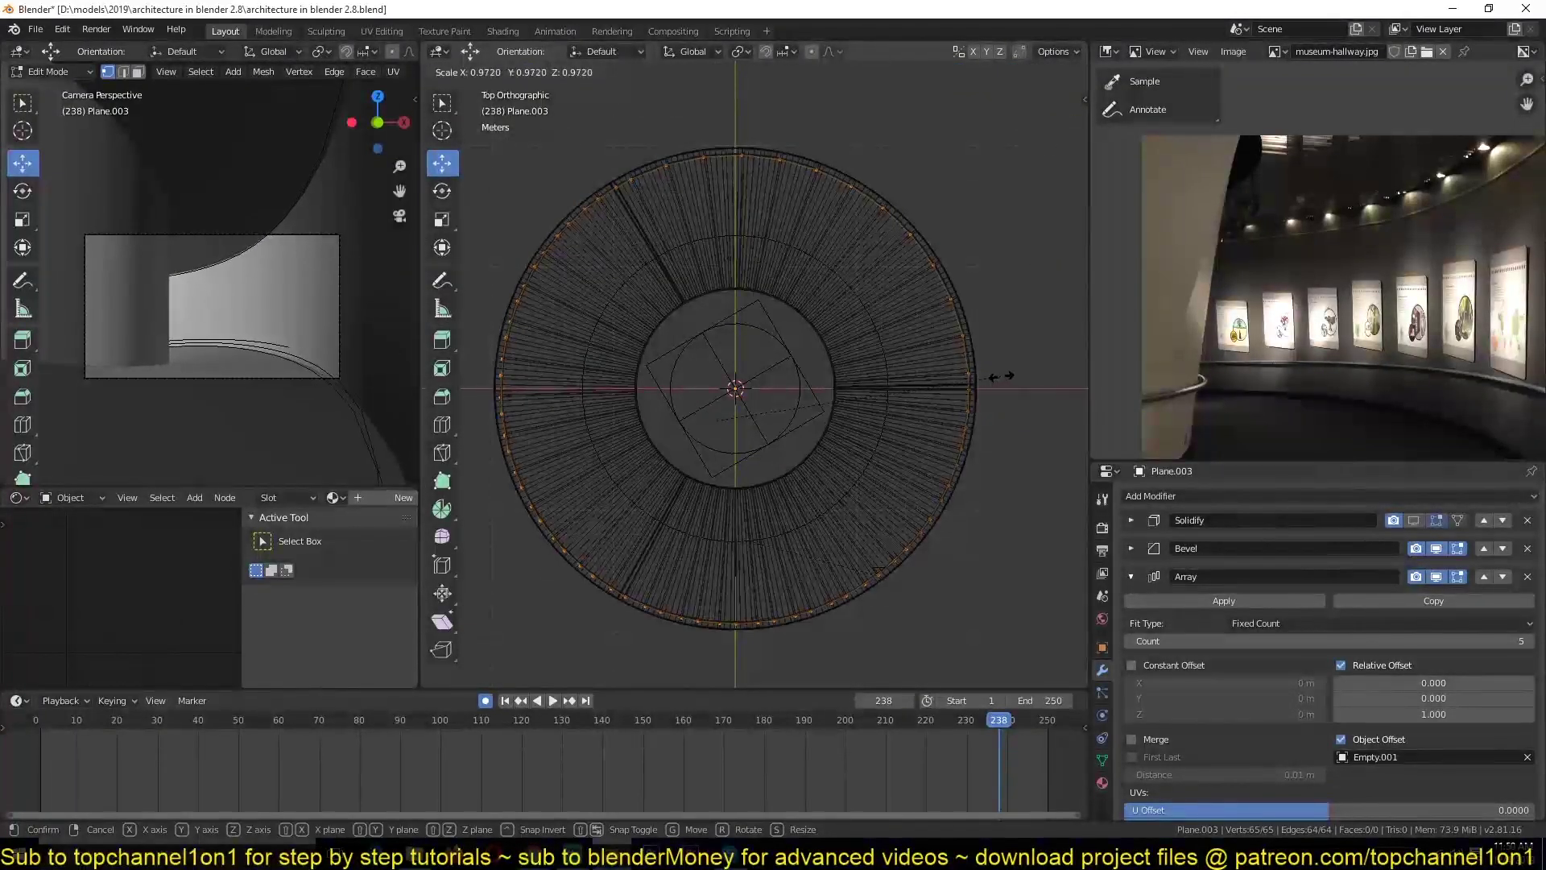
pyautogui.click(1007, 374)
pyautogui.moveTo(1011, 373); pyautogui.dragTo(818, 239, button='middle')
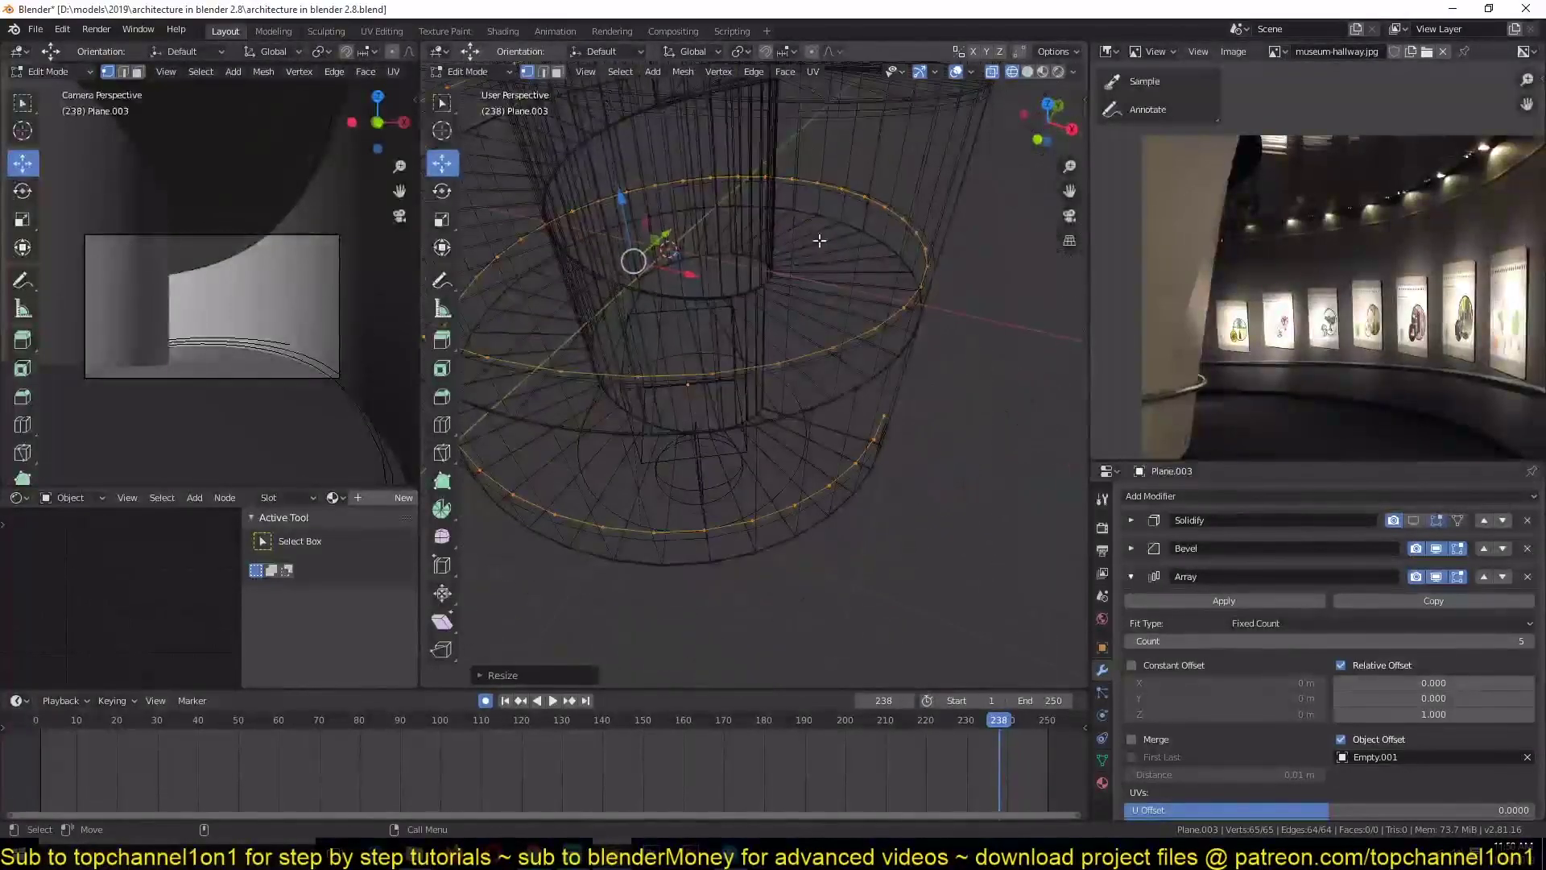
pyautogui.press('Tab')
# Remove the Solidify, Bevel and Array modifiers from the separated loop and restore solid shading.
pyautogui.moveTo(838, 297); pyautogui.dragTo(877, 264, button='middle')
pyautogui.scroll(2, 878, 264)
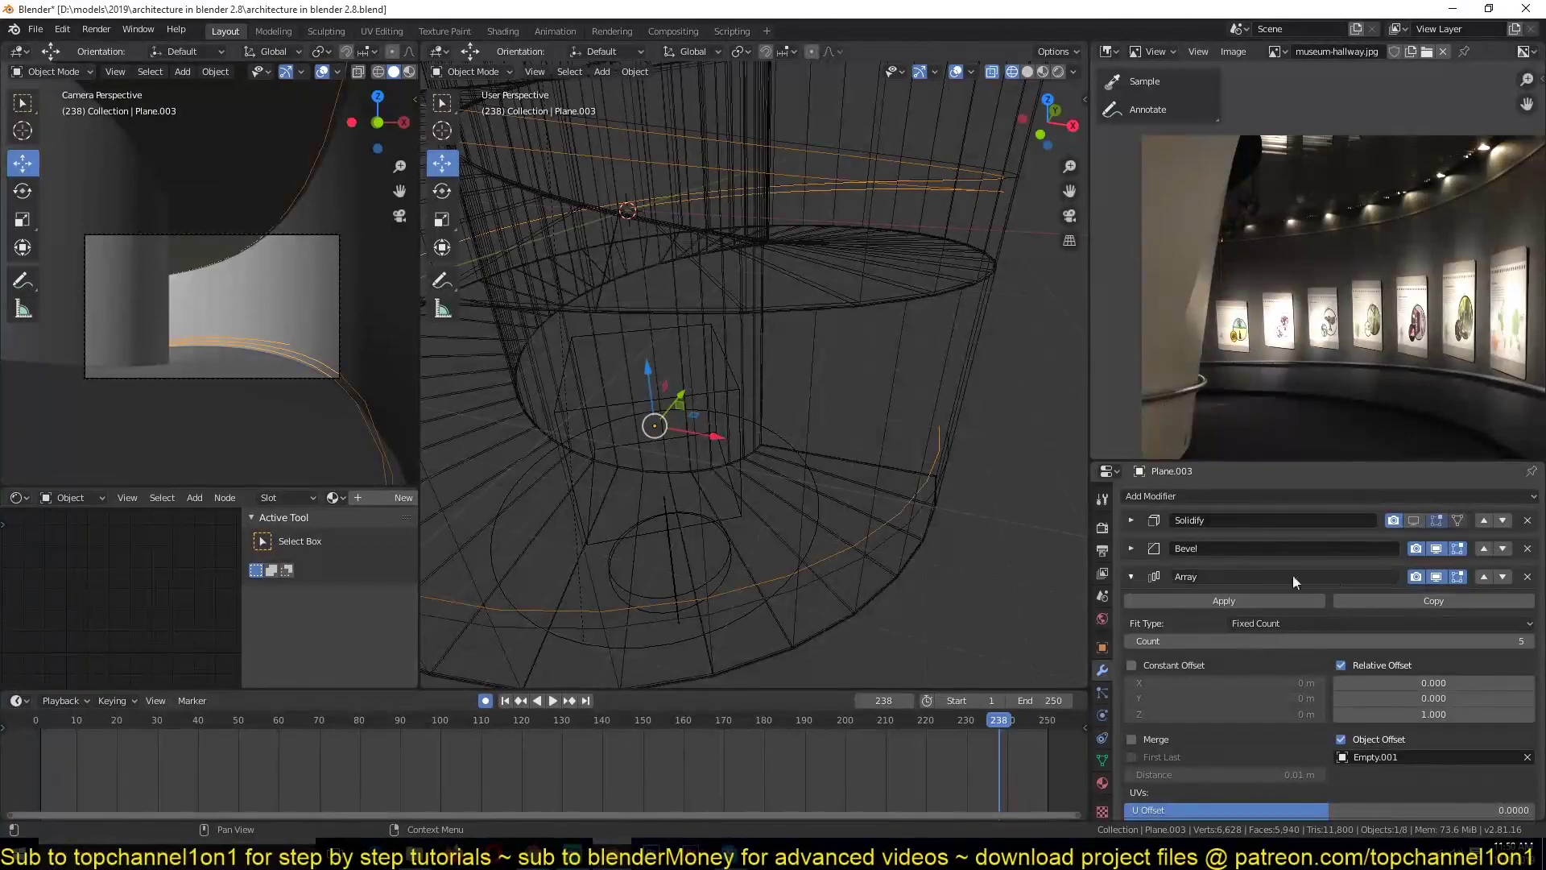
pyautogui.click(1528, 520)
pyautogui.click(1528, 520)
pyautogui.click(1528, 521)
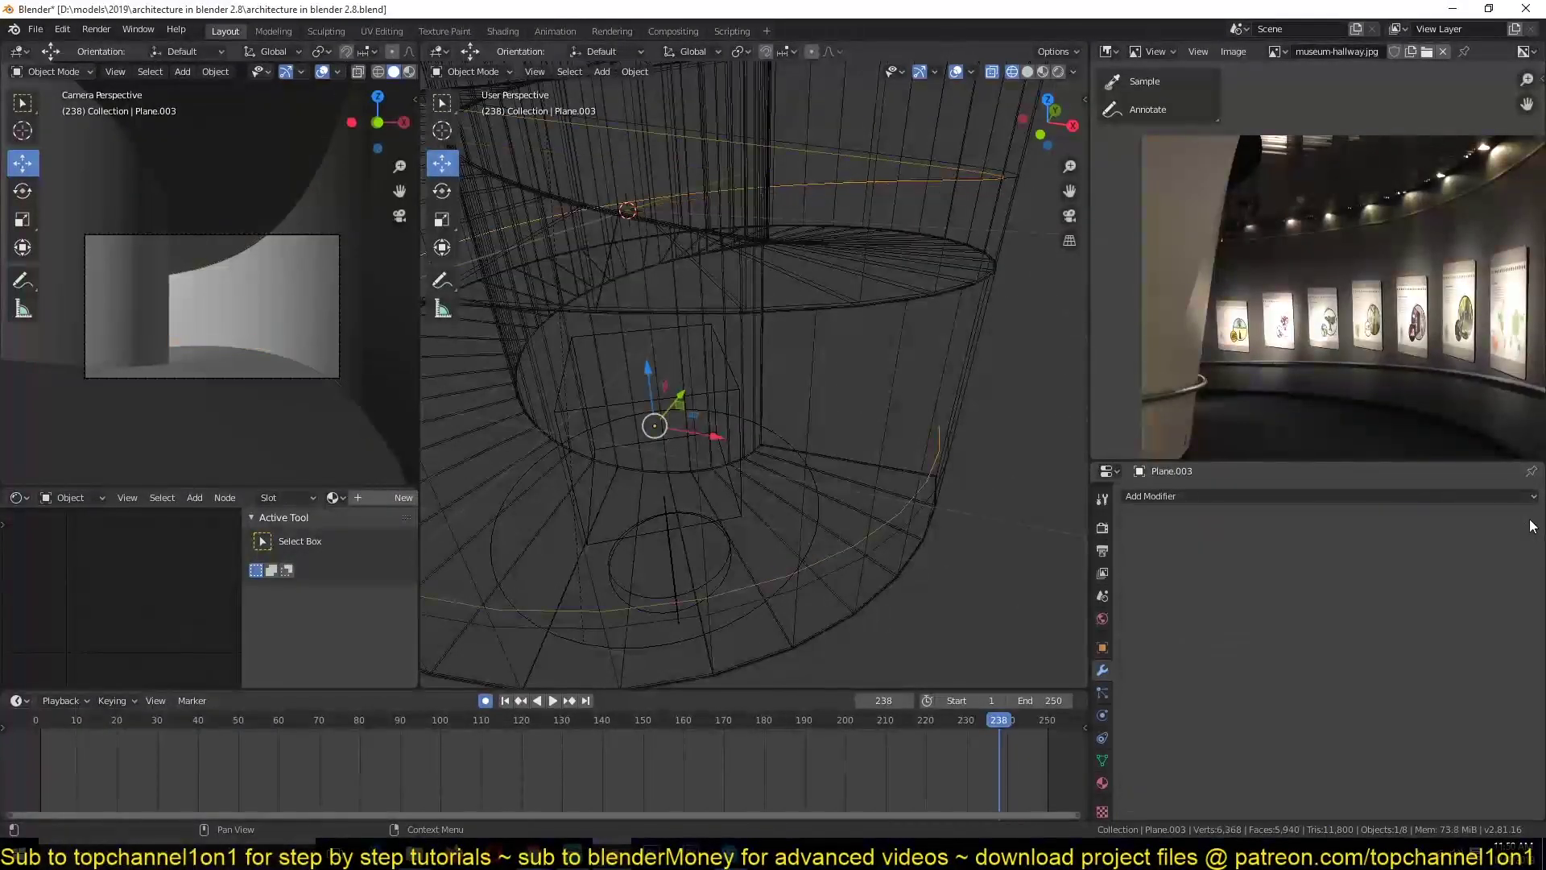
pyautogui.hotkey('shift', 'z')
# Convert the separated loop from a mesh to a curve.
pyautogui.moveTo(906, 368); pyautogui.dragTo(765, 211, button='middle')
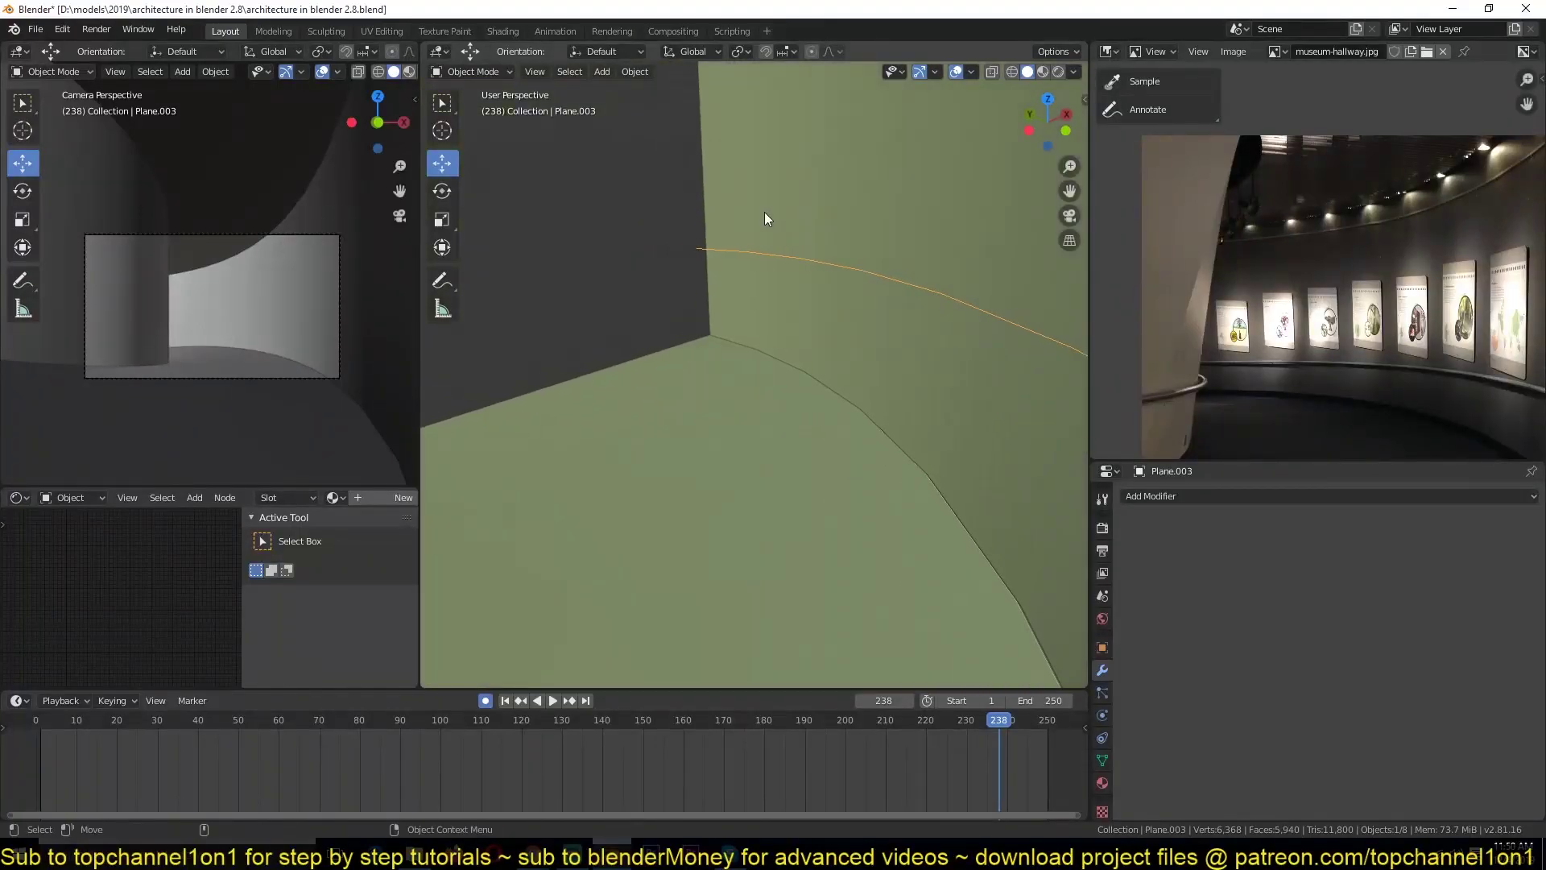
pyautogui.rightClick(764, 213)
pyautogui.click(632, 72)
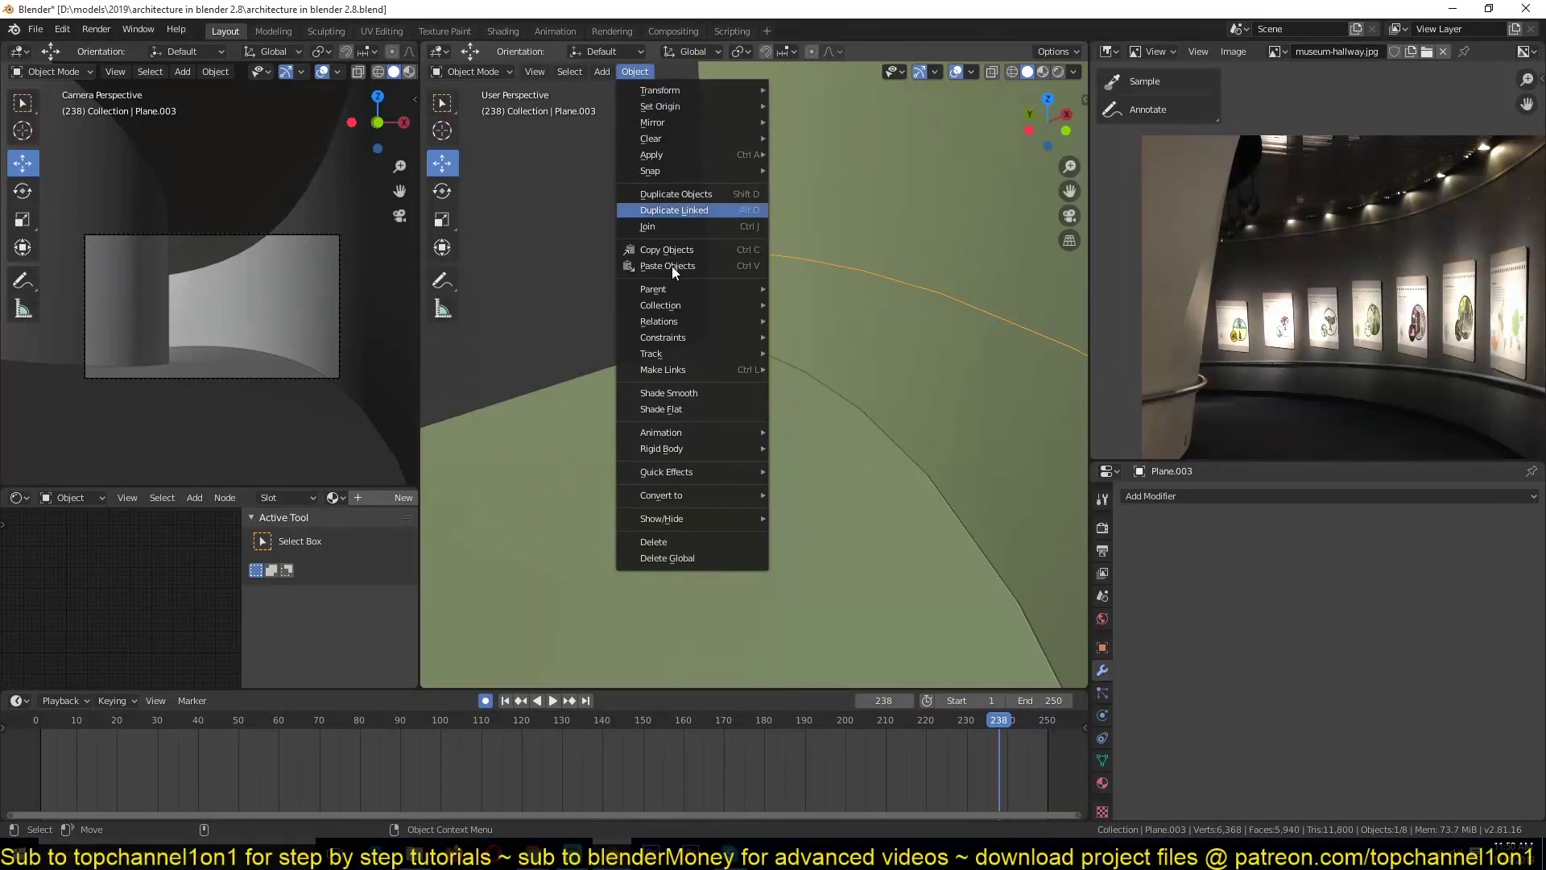
pyautogui.moveTo(724, 500)
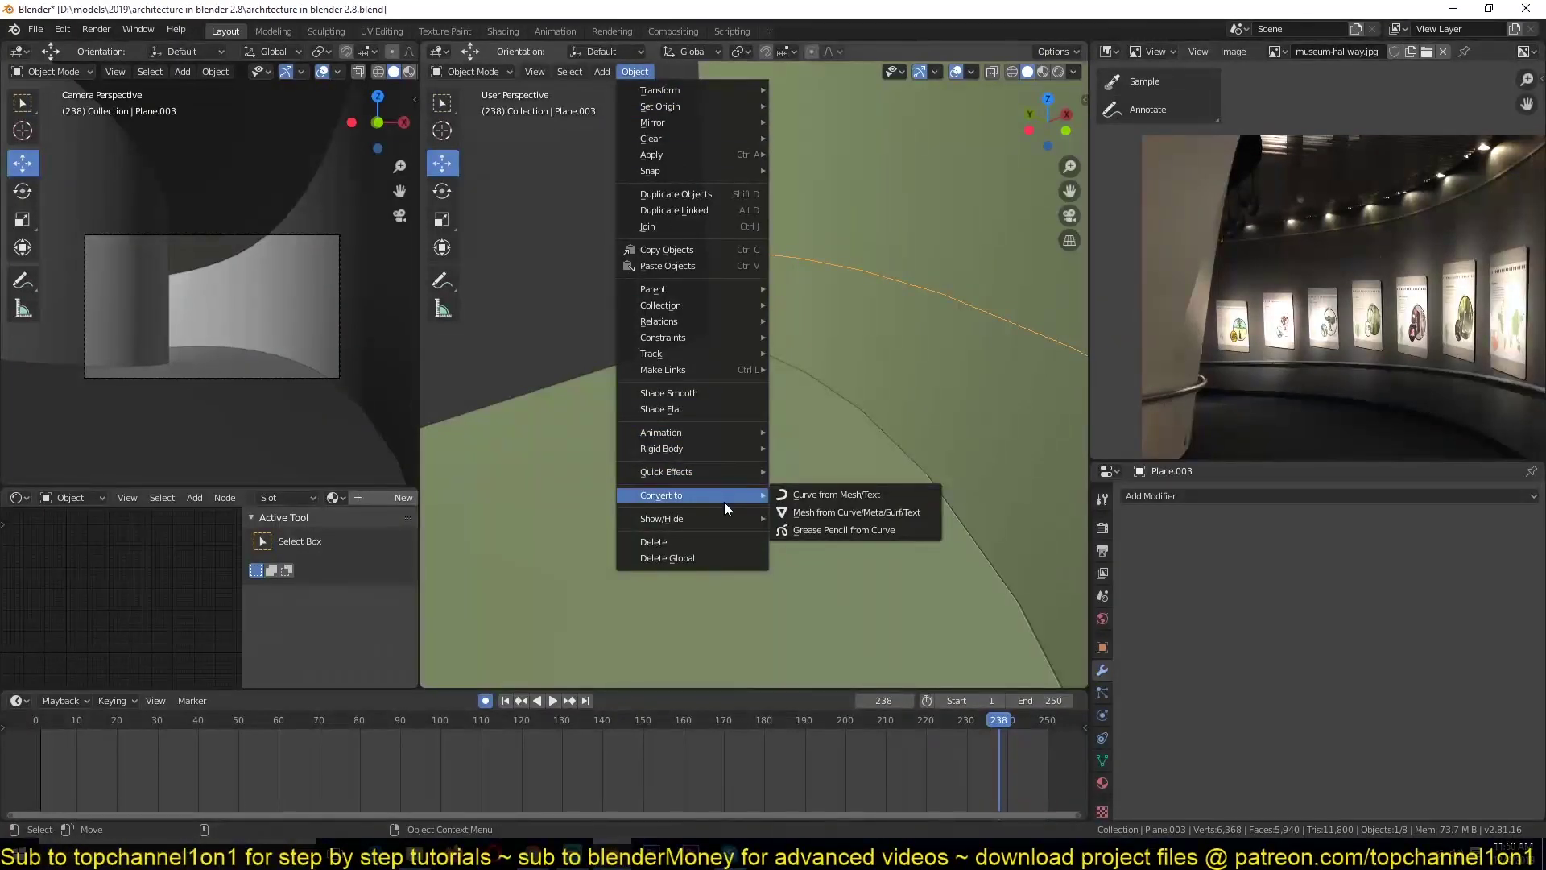
pyautogui.click(807, 501)
pyautogui.scroll(-4, 867, 390)
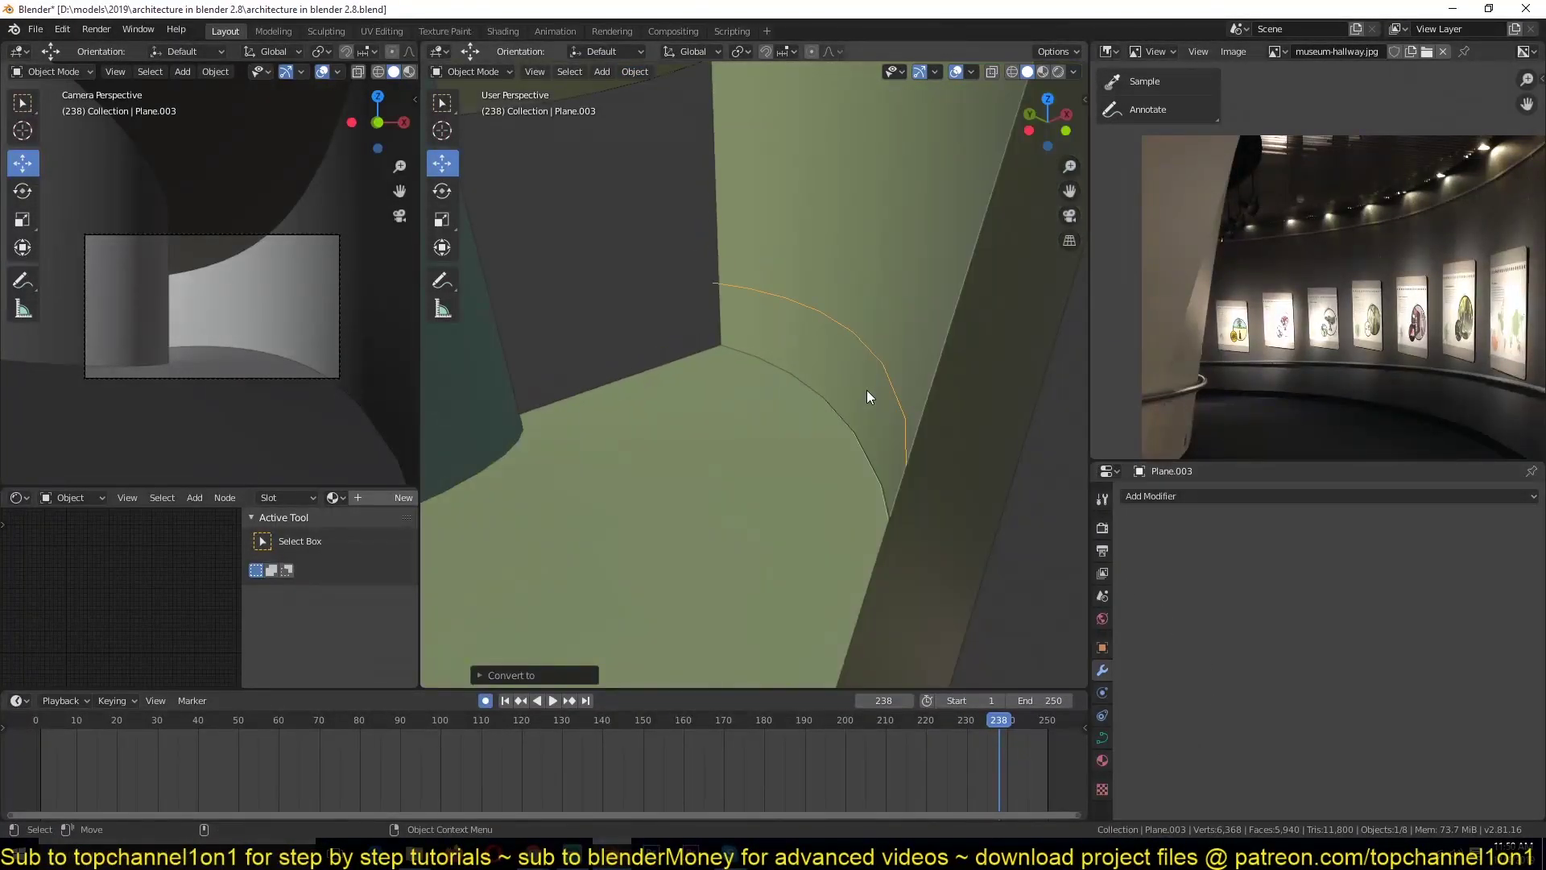
# Examine the curve's position along the outer wall, switching between wireframe and solid shading.
pyautogui.moveTo(902, 391)
pyautogui.mouseDown(button='middle')
pyautogui.moveTo(933, 393)
pyautogui.moveTo(879, 377)
pyautogui.moveTo(947, 375)
pyautogui.mouseUp(button='middle')
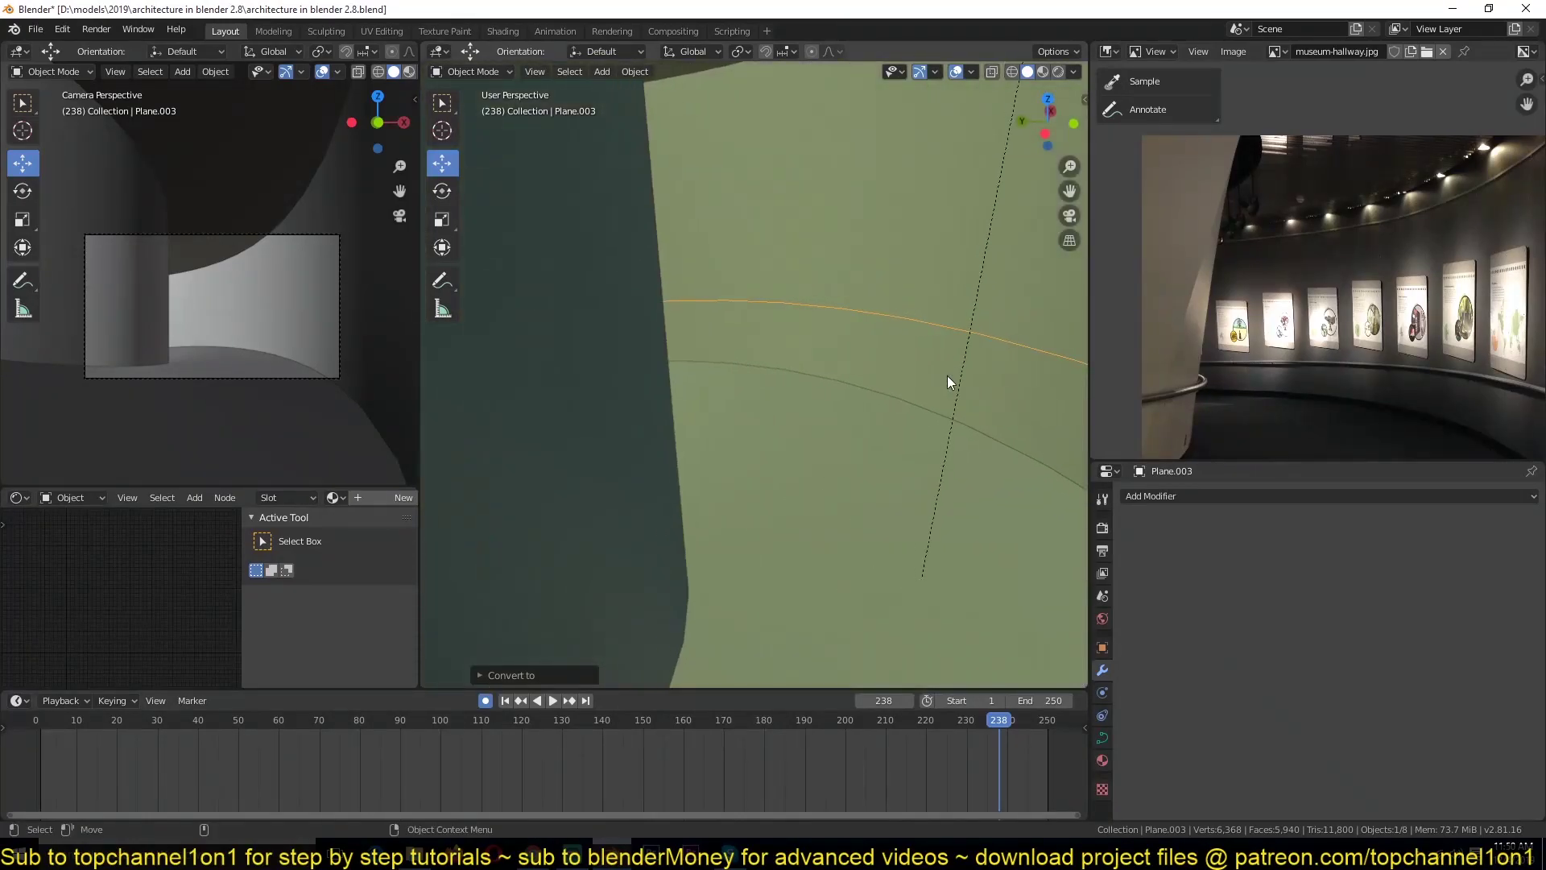
pyautogui.press('z')
pyautogui.click(794, 367)
pyautogui.moveTo(767, 364); pyautogui.dragTo(716, 365, button='middle')
pyautogui.press('z')
pyautogui.click(878, 359)
pyautogui.press('z')
pyautogui.click(734, 356)
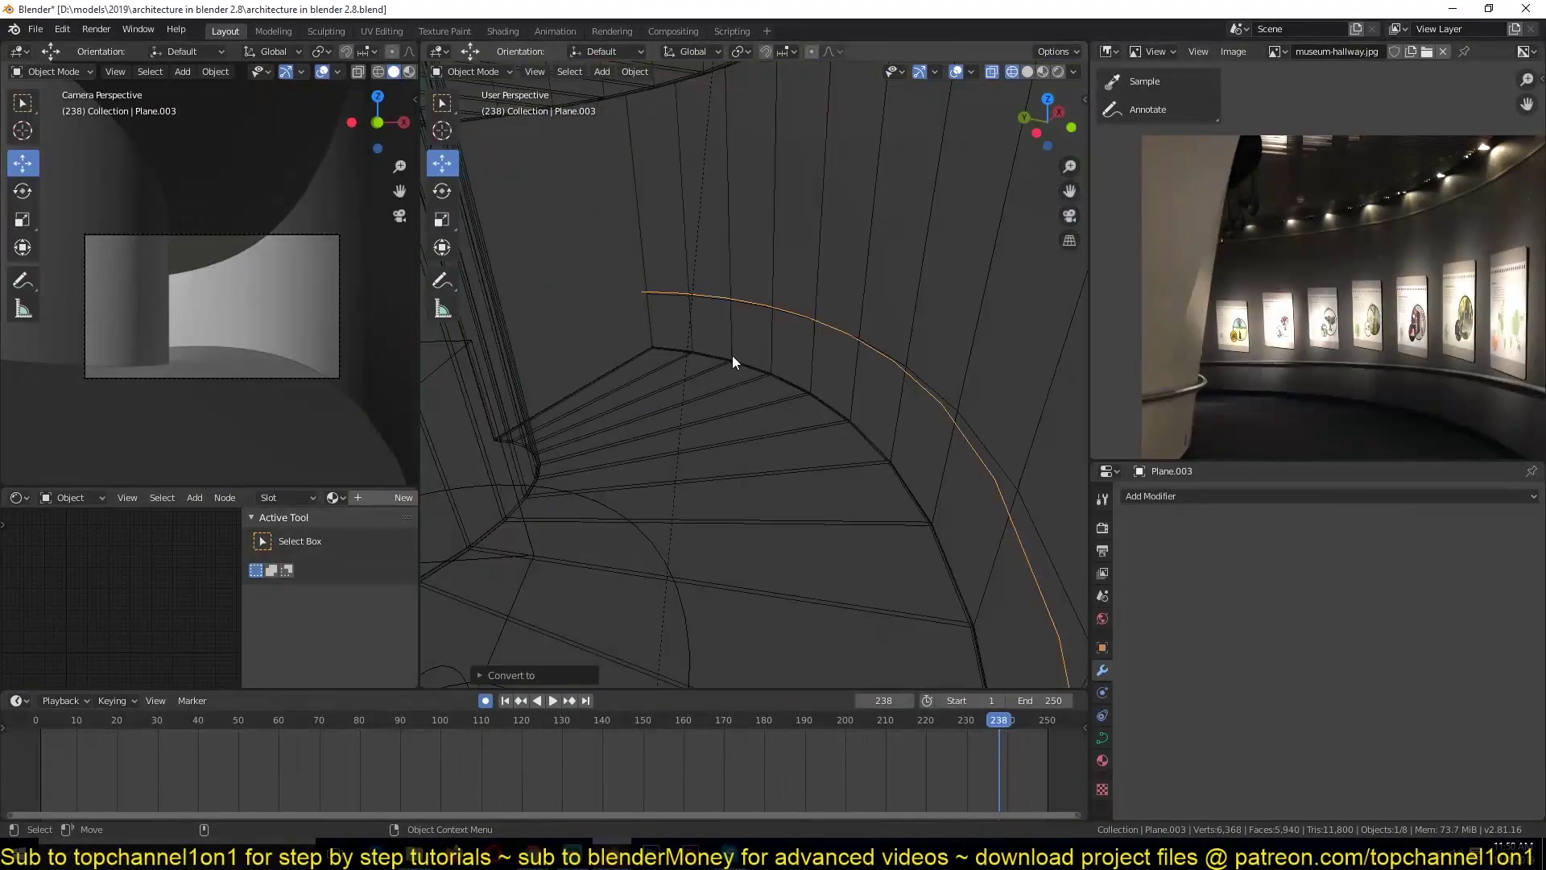
pyautogui.press('z')
pyautogui.click(817, 349)
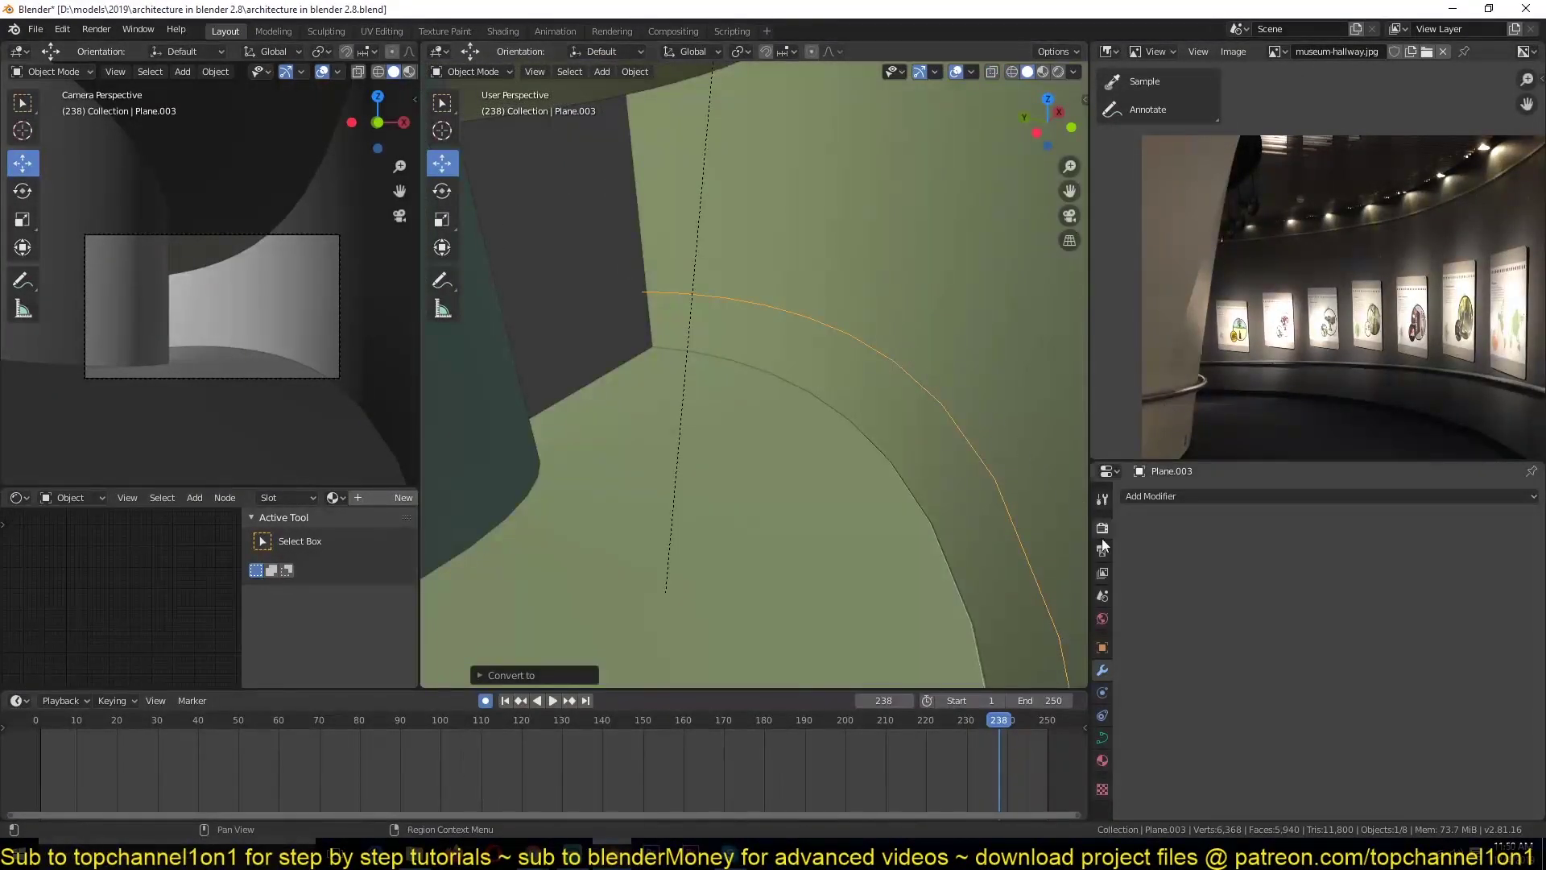
# Set the curve's bevel depth to 0.076 m to give the handrail a round thickness.
pyautogui.click(1102, 737)
pyautogui.scroll(-3, 1276, 636)
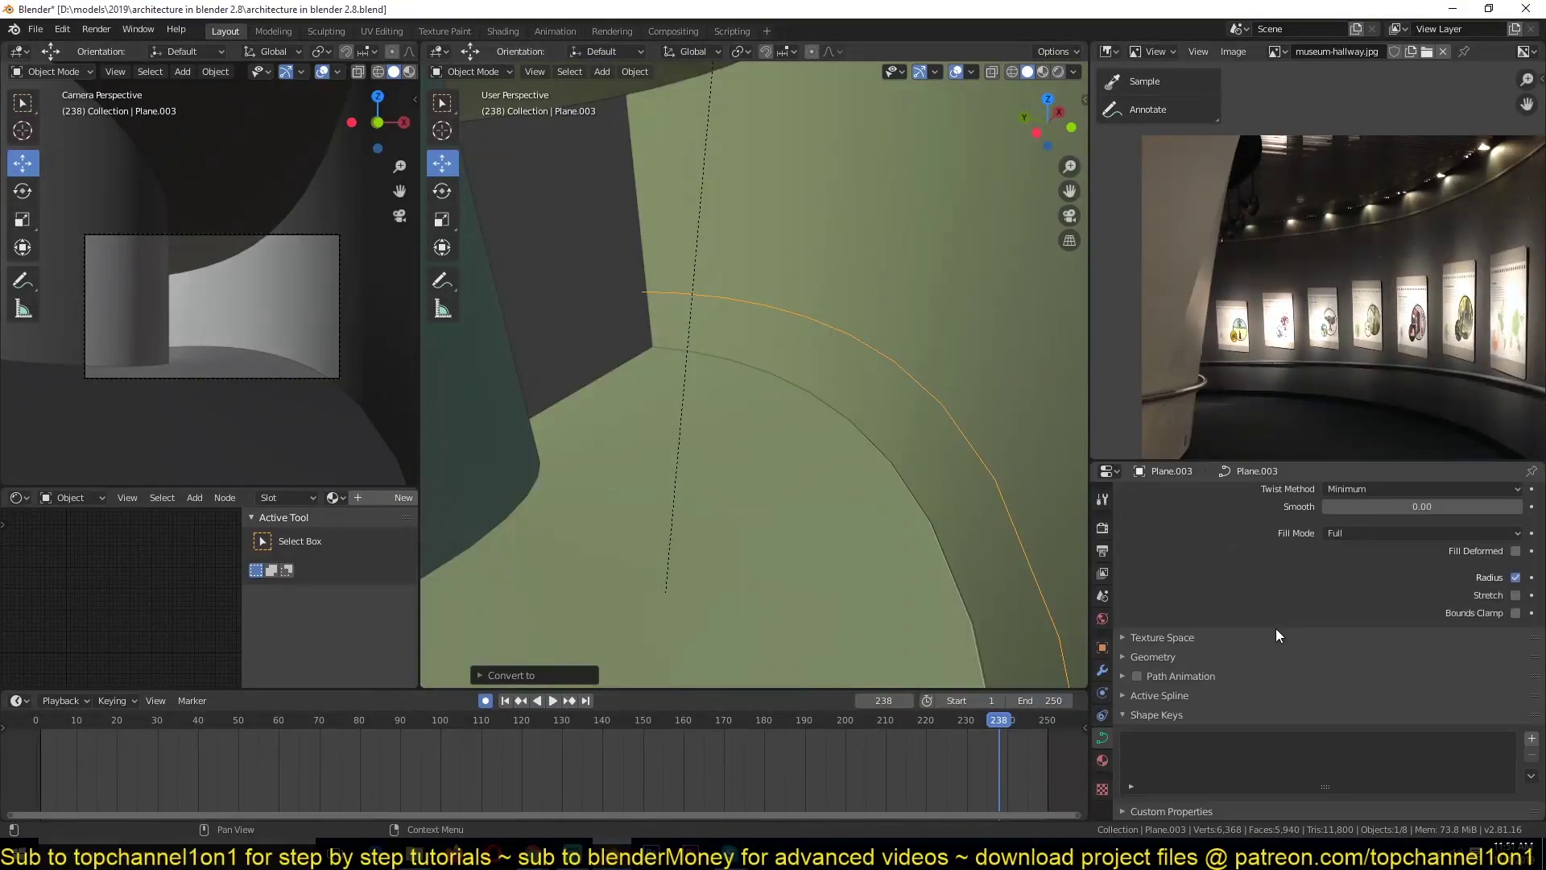
pyautogui.click(1178, 655)
pyautogui.scroll(-5, 1247, 722)
pyautogui.moveTo(1414, 620); pyautogui.dragTo(1462, 620)
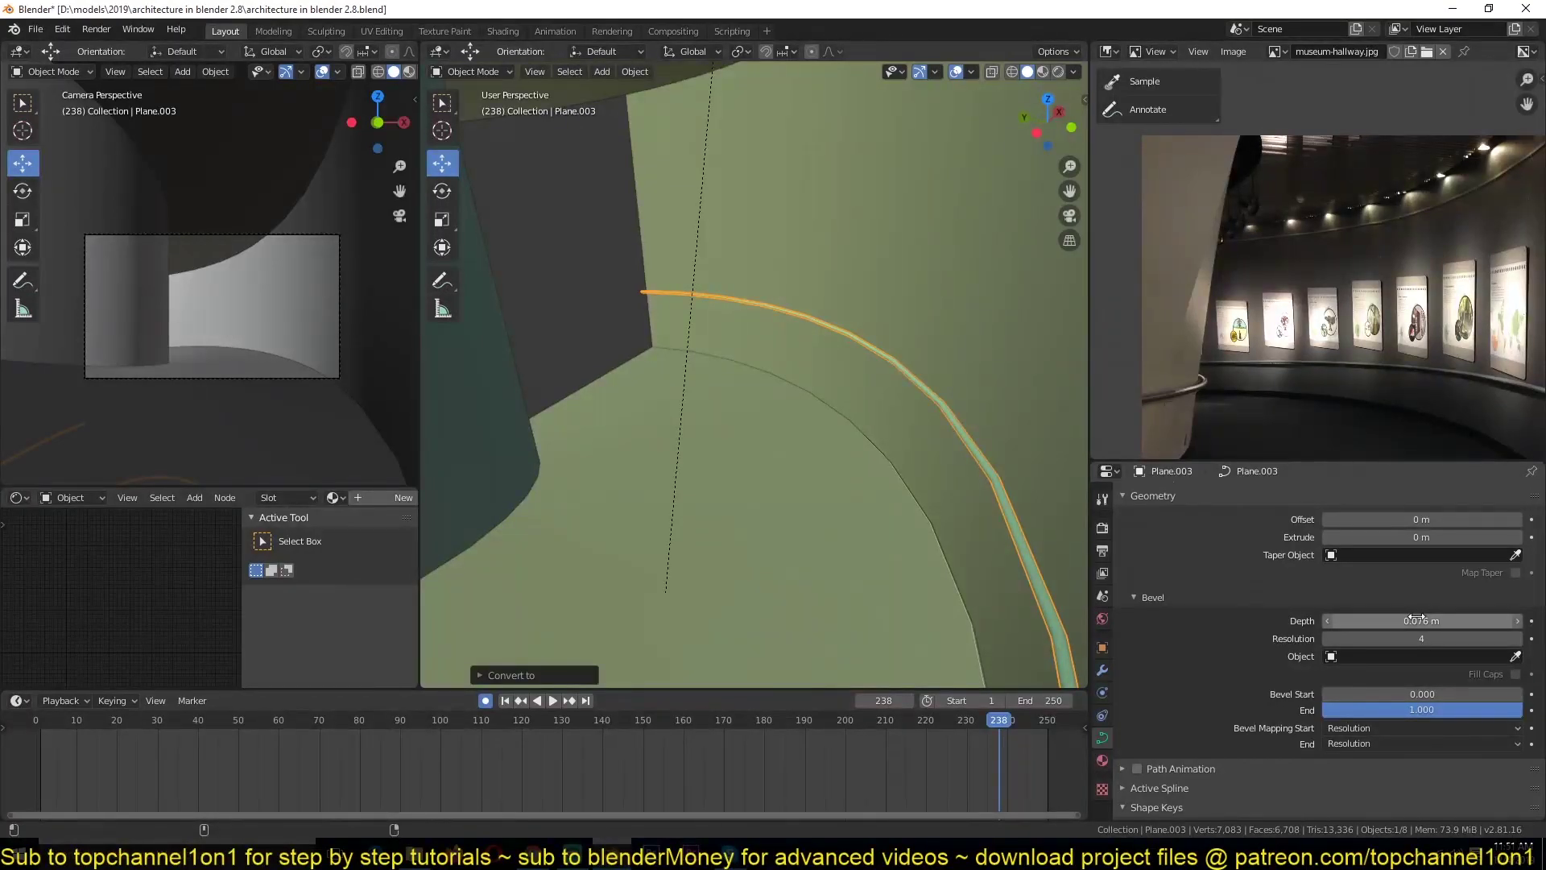
pyautogui.moveTo(985, 476); pyautogui.dragTo(960, 437, button='middle')
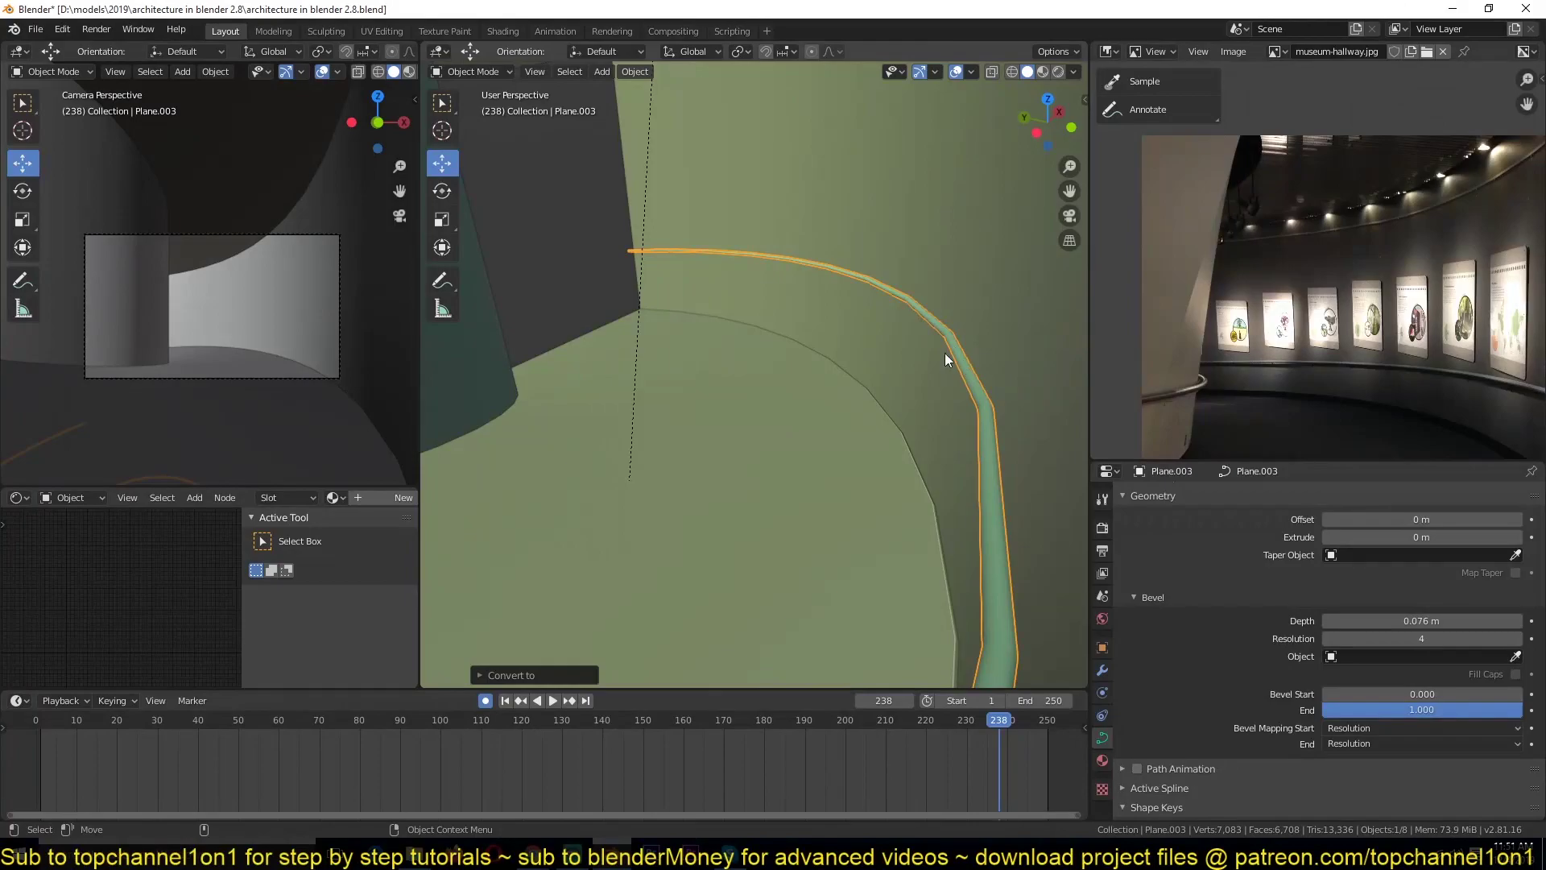
# Change the handrail curve's spline type to Bezier in edit mode.
pyautogui.moveTo(1010, 513); pyautogui.dragTo(657, 423, button='middle')
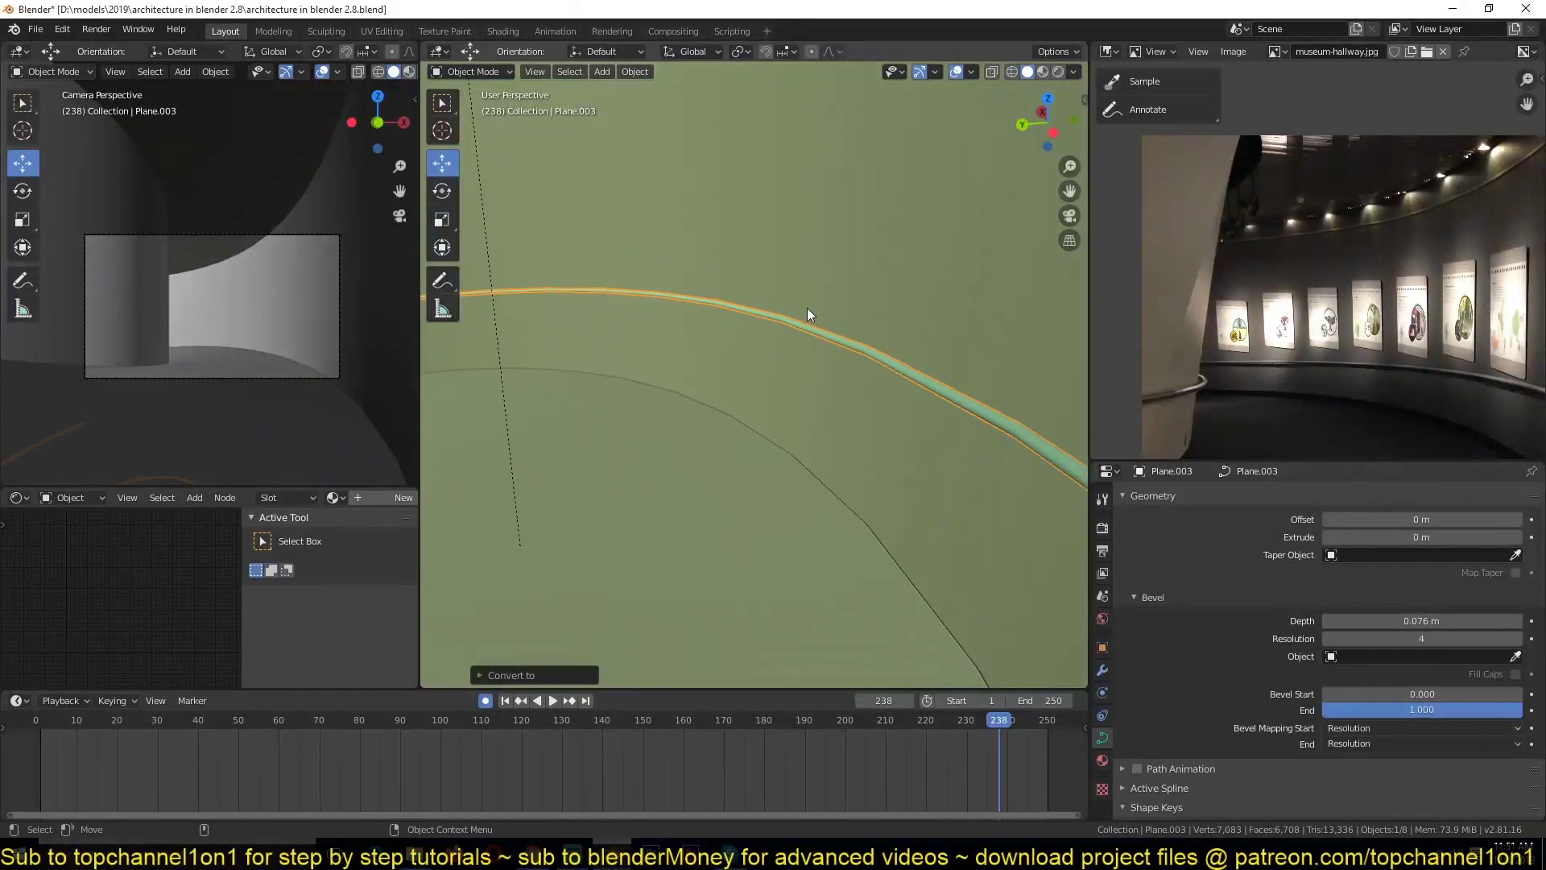
pyautogui.moveTo(737, 321); pyautogui.dragTo(703, 292, button='middle')
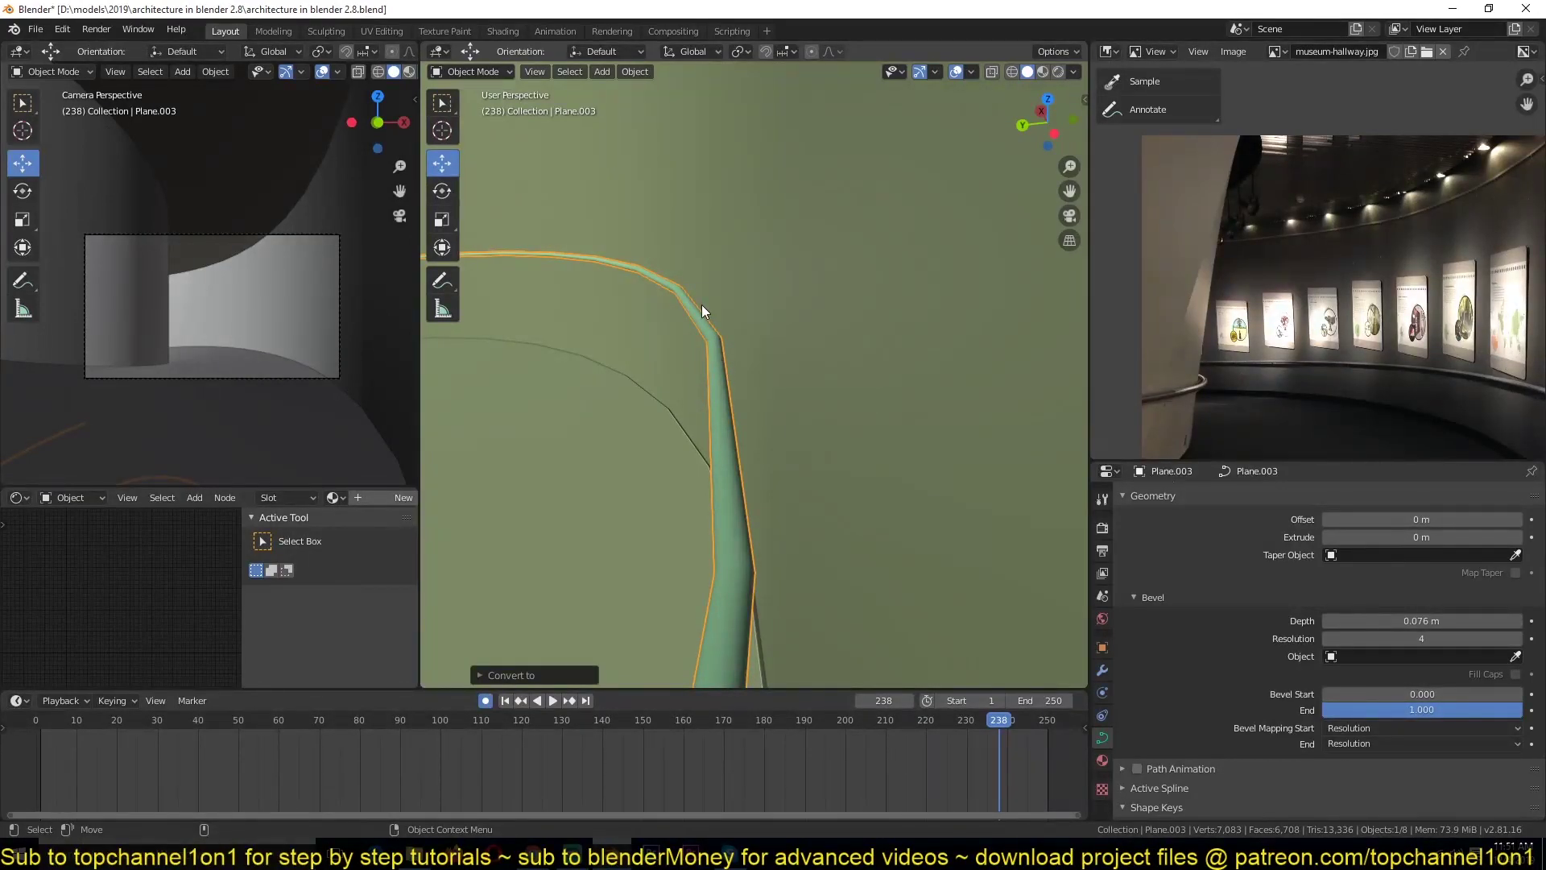
pyautogui.press('Tab')
pyautogui.rightClick(696, 254)
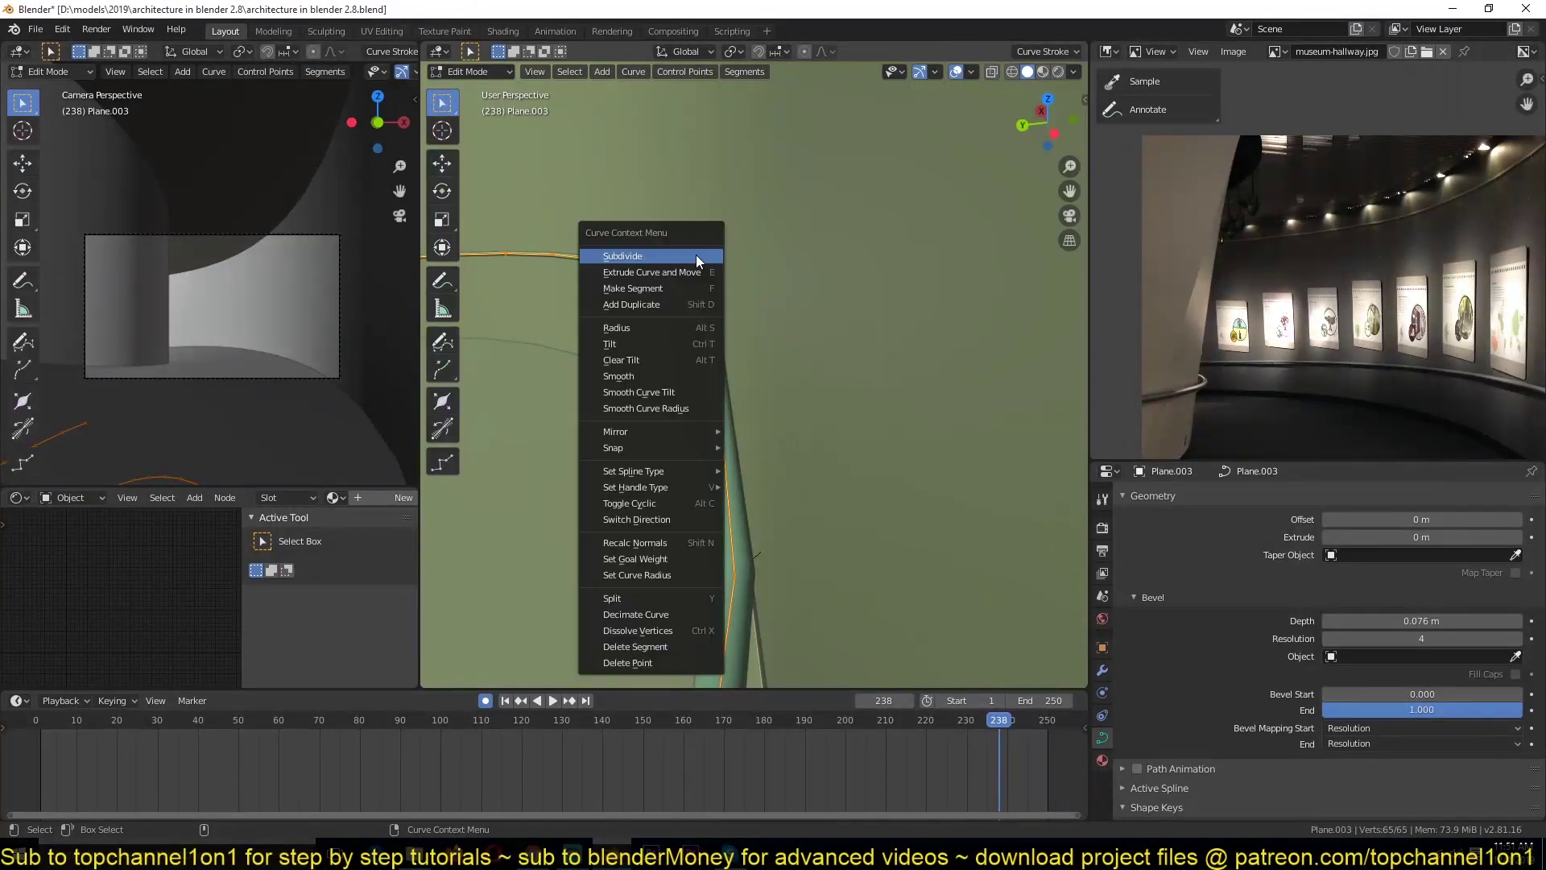
pyautogui.moveTo(675, 470)
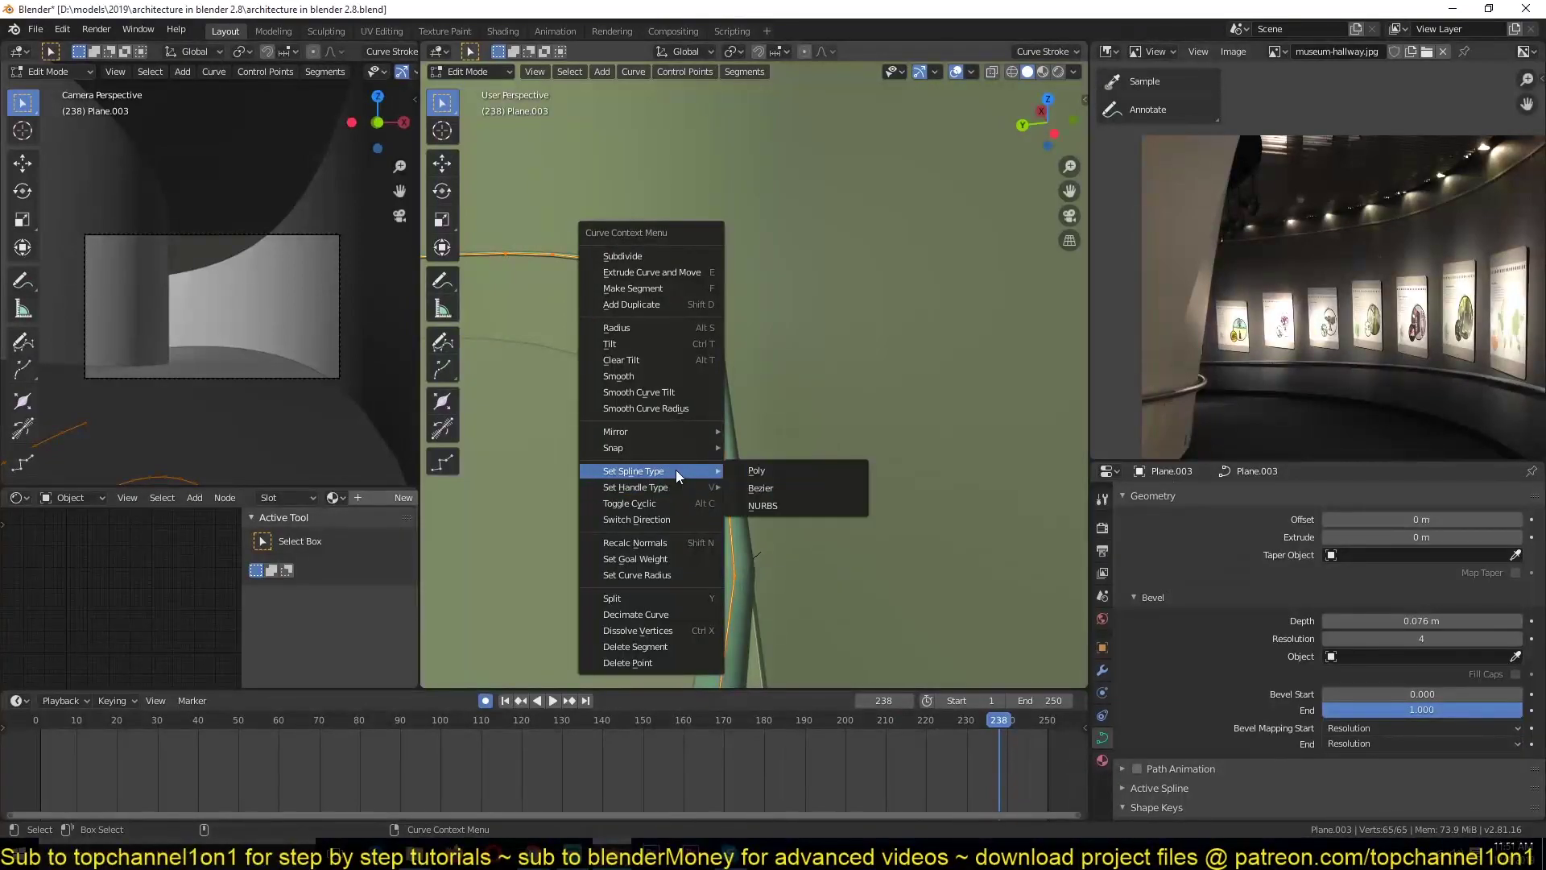
pyautogui.click(806, 488)
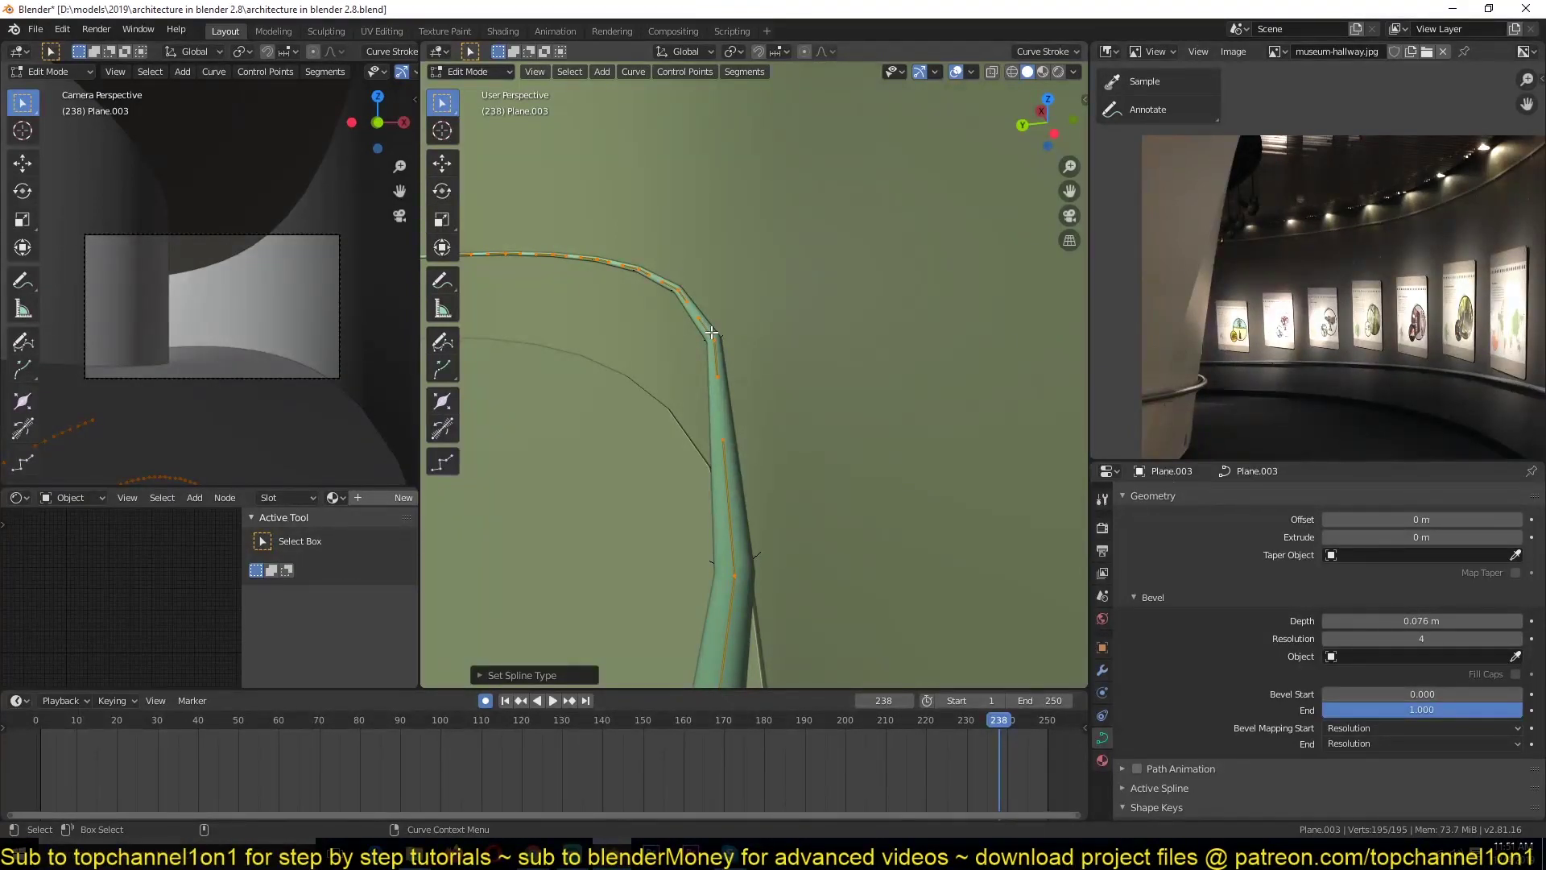
# Set the handle type of all the handrail curve's points to Automatic to smooth its bends.
pyautogui.press('v')
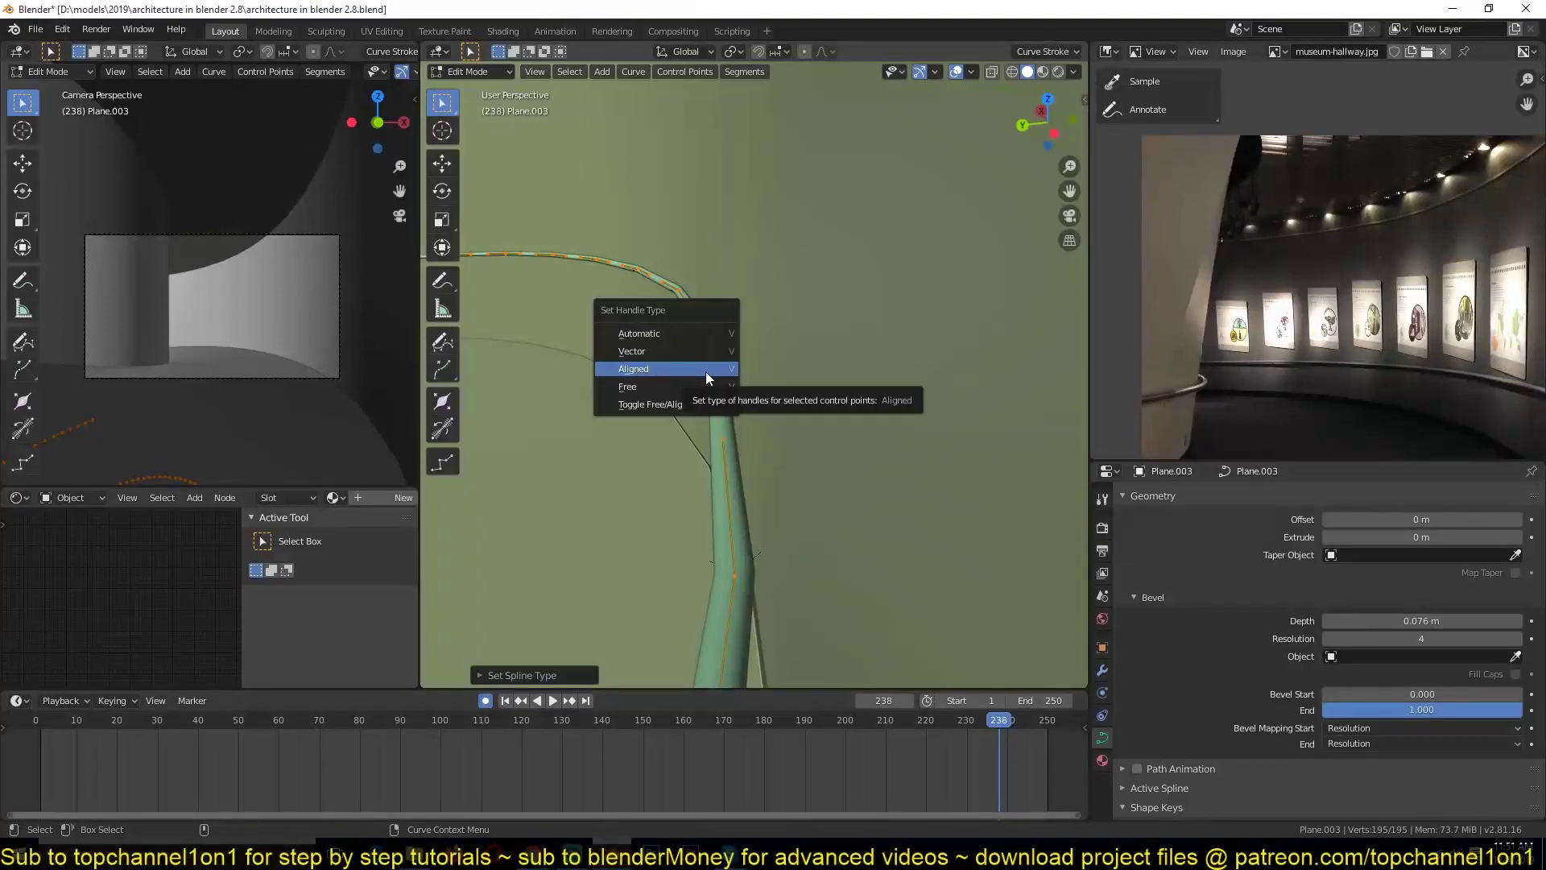
pyautogui.click(706, 370)
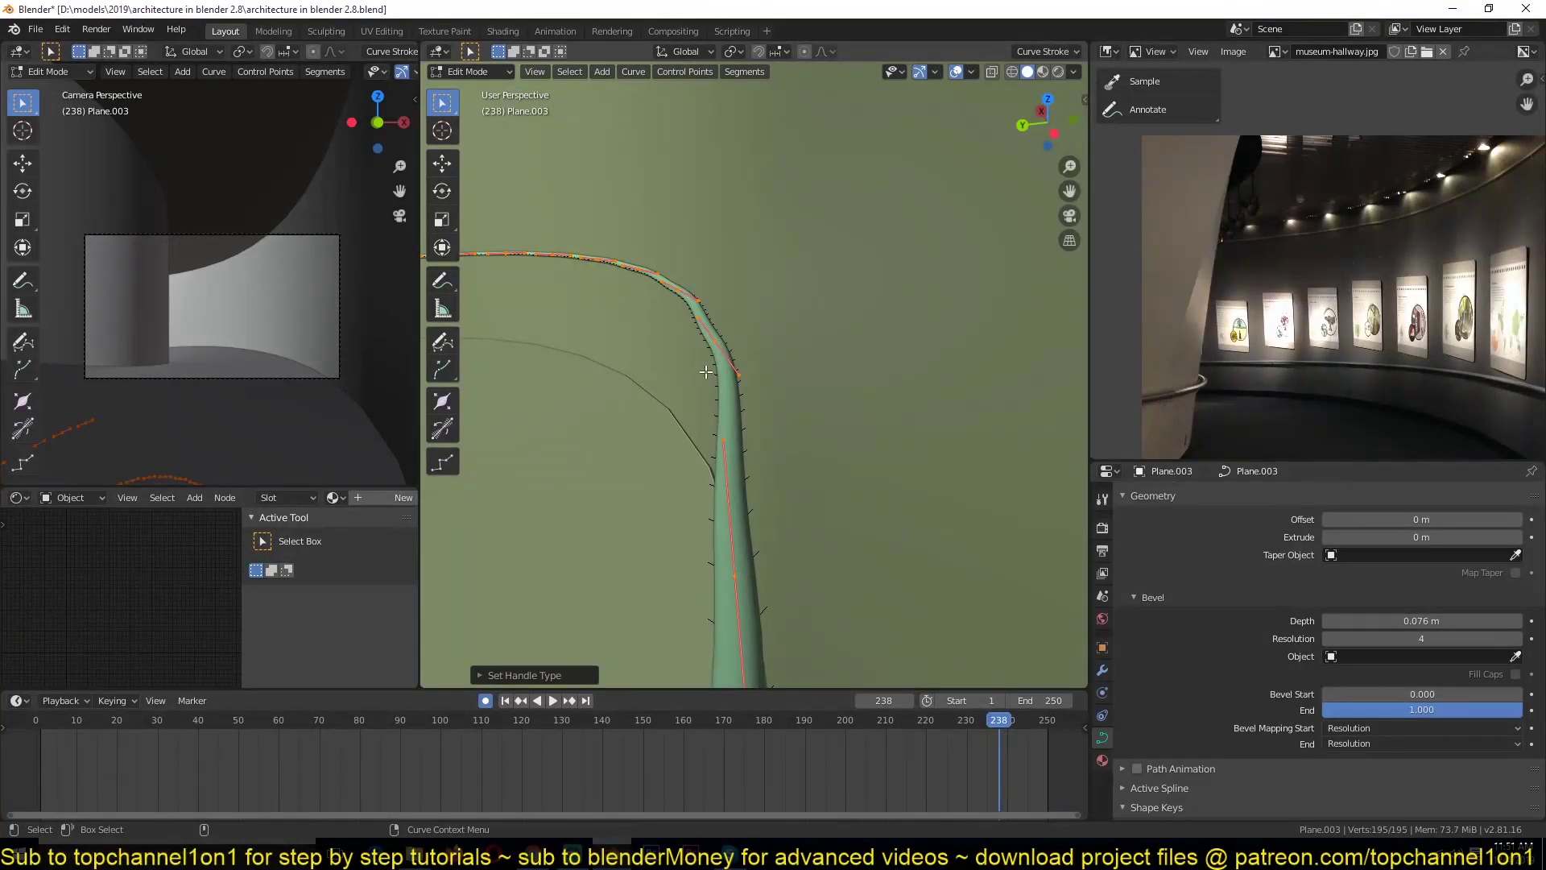
pyautogui.press('v')
pyautogui.click(707, 340)
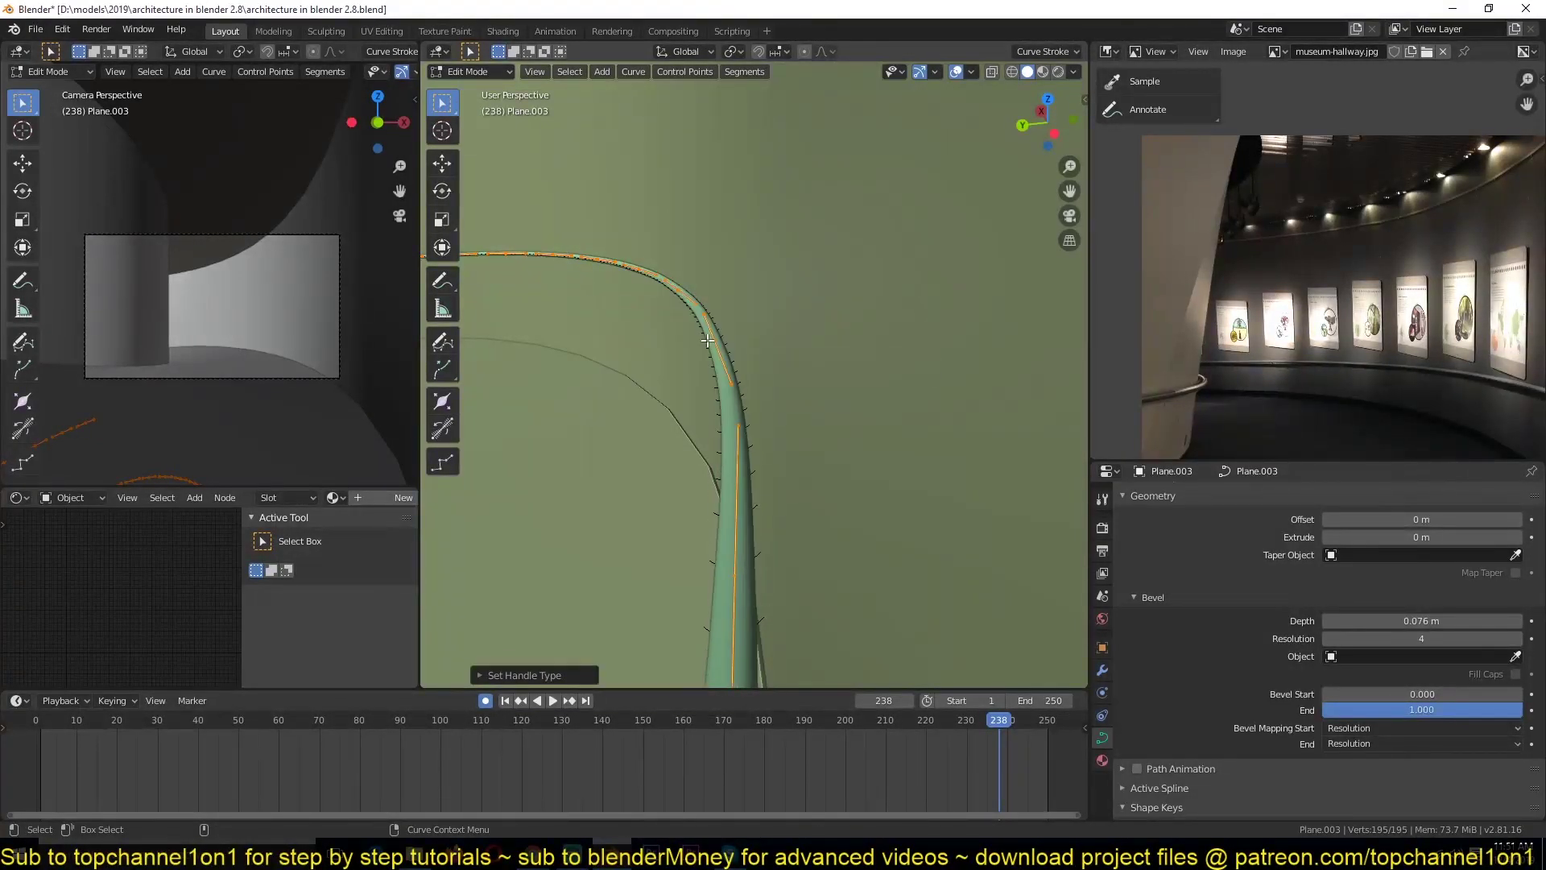
pyautogui.press('Tab')
# Examine the smoothed handrail along the outer wall and check it through the camera at different frames.
pyautogui.moveTo(699, 385); pyautogui.dragTo(731, 195, button='middle')
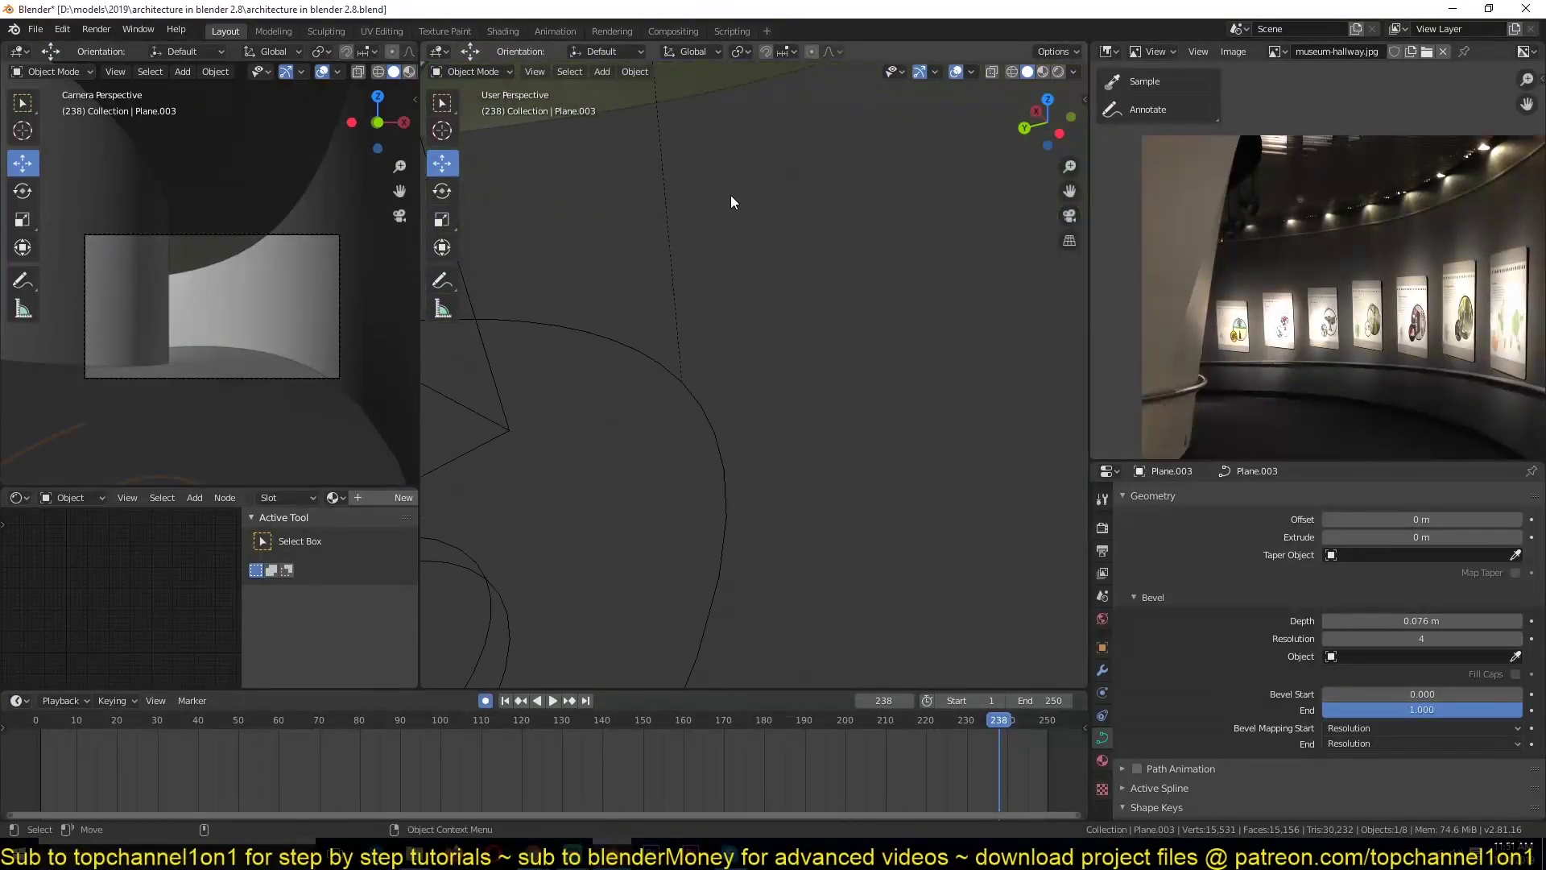
pyautogui.scroll(-5, 725, 214)
pyautogui.scroll(5, 716, 264)
pyautogui.keyDown('shift'); pyautogui.moveTo(719, 269); pyautogui.dragTo(648, 291, button='middle'); pyautogui.keyUp('shift')
pyautogui.scroll(1, 672, 295)
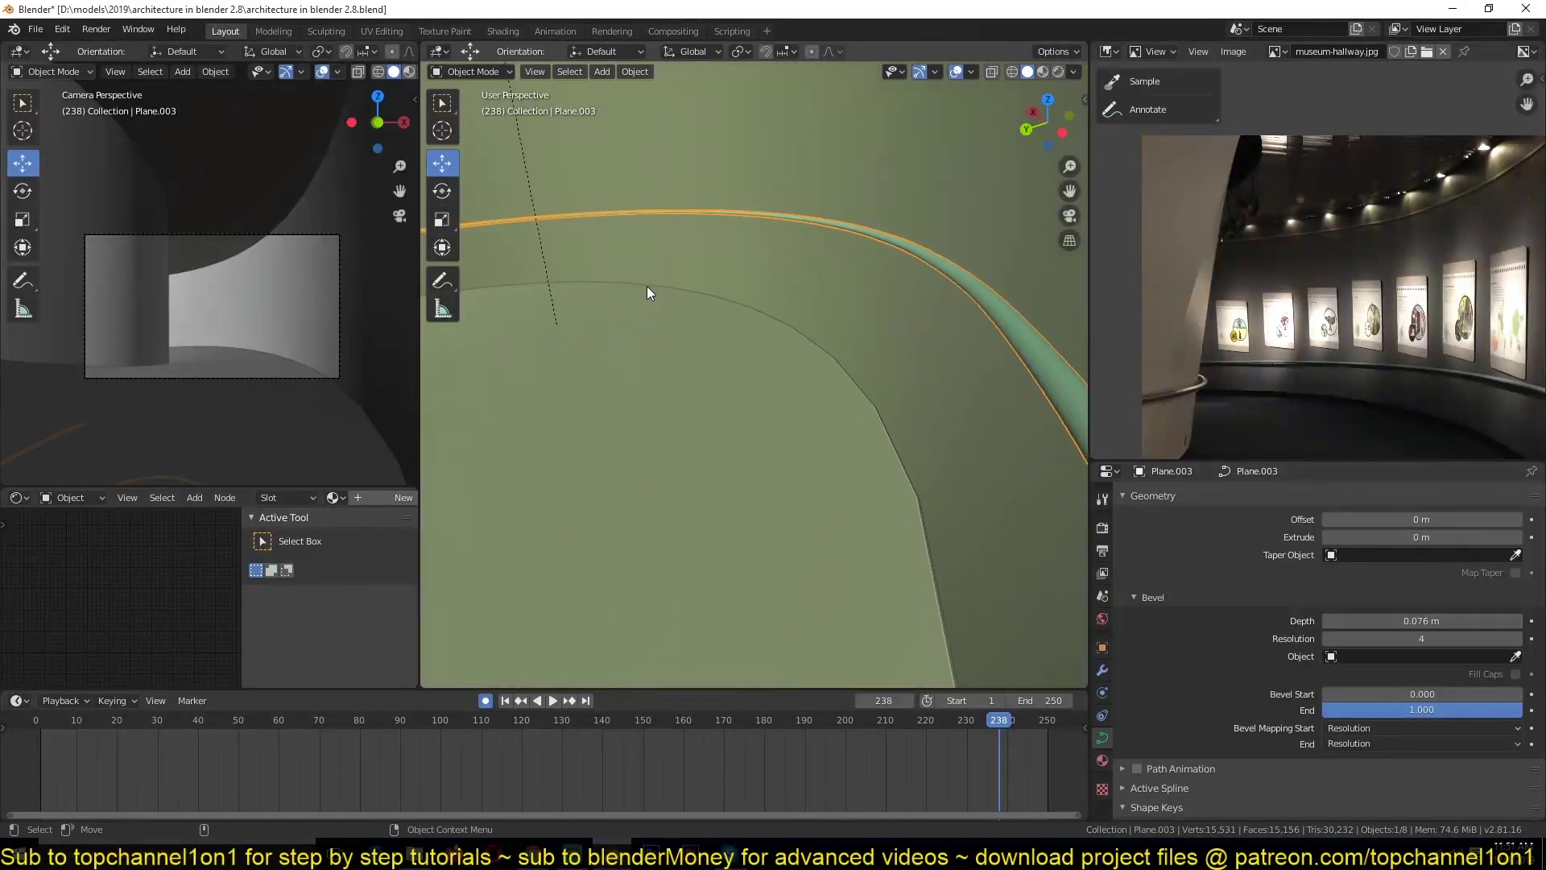
pyautogui.keyDown('shift'); pyautogui.moveTo(941, 750); pyautogui.dragTo(306, 596, button='right'); pyautogui.keyUp('shift')
pyautogui.press('space')
pyautogui.scroll(-3, 798, 296)
pyautogui.moveTo(795, 297); pyautogui.dragTo(754, 327, button='middle')
pyautogui.scroll(3, 835, 293)
pyautogui.click(844, 269)
pyautogui.click(932, 321)
pyautogui.scroll(-2, 933, 321)
pyautogui.scroll(2, 854, 334)
pyautogui.scroll(-2, 849, 337)
pyautogui.scroll(2, 749, 326)
pyautogui.scroll(-2, 752, 325)
# Examine the handrail and its wall mounting close up in the reference photo.
pyautogui.keyDown('shift'); pyautogui.moveTo(752, 325); pyautogui.dragTo(831, 232, button='middle'); pyautogui.keyUp('shift')
pyautogui.scroll(8, 1347, 309)
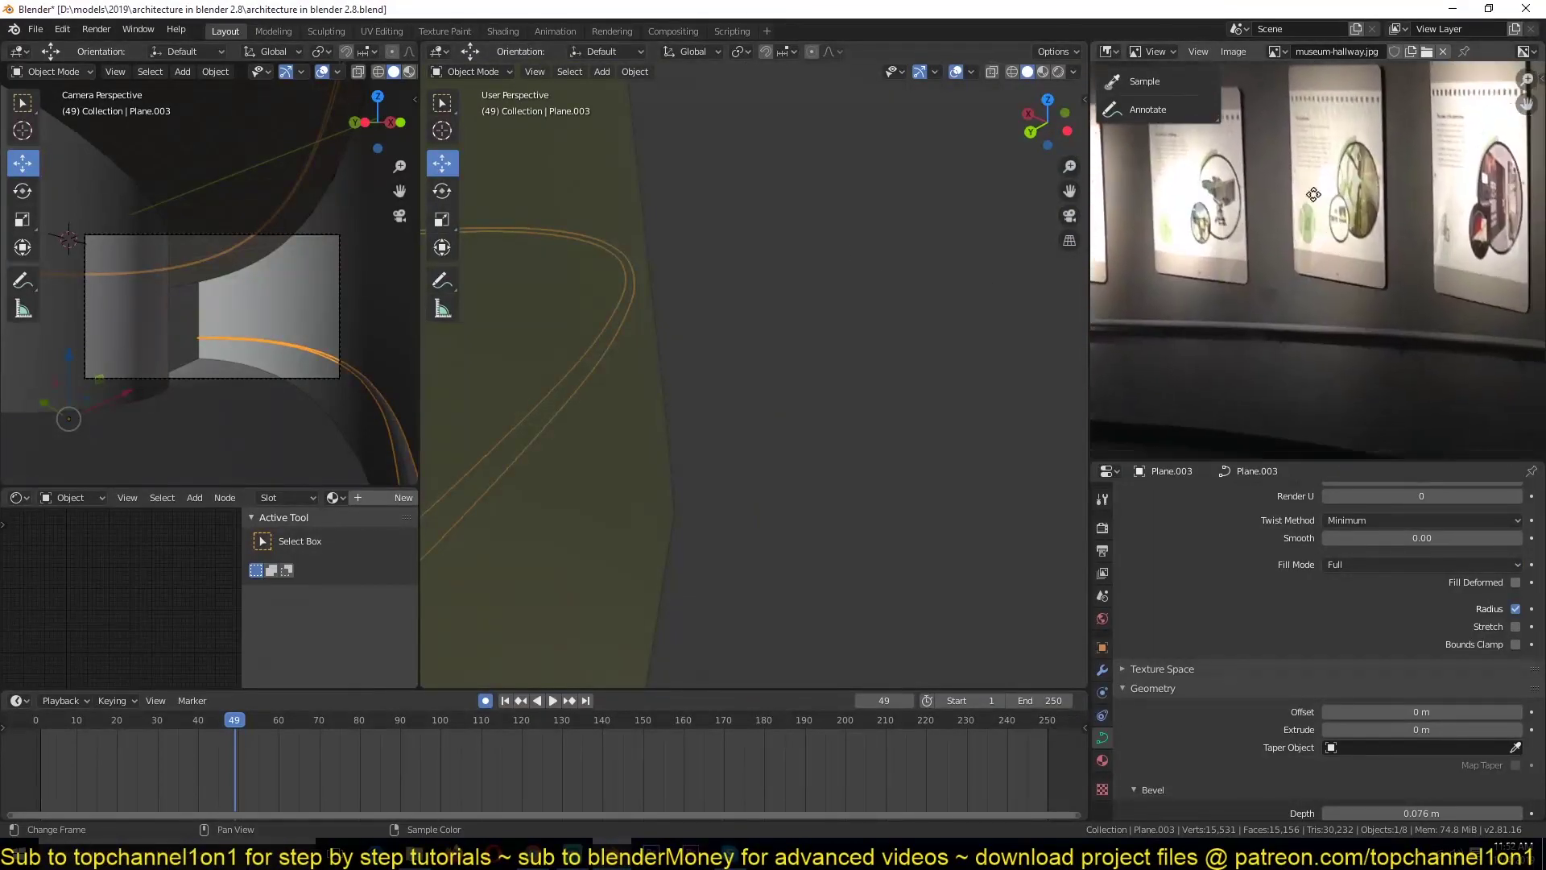
pyautogui.scroll(2, 1353, 242)
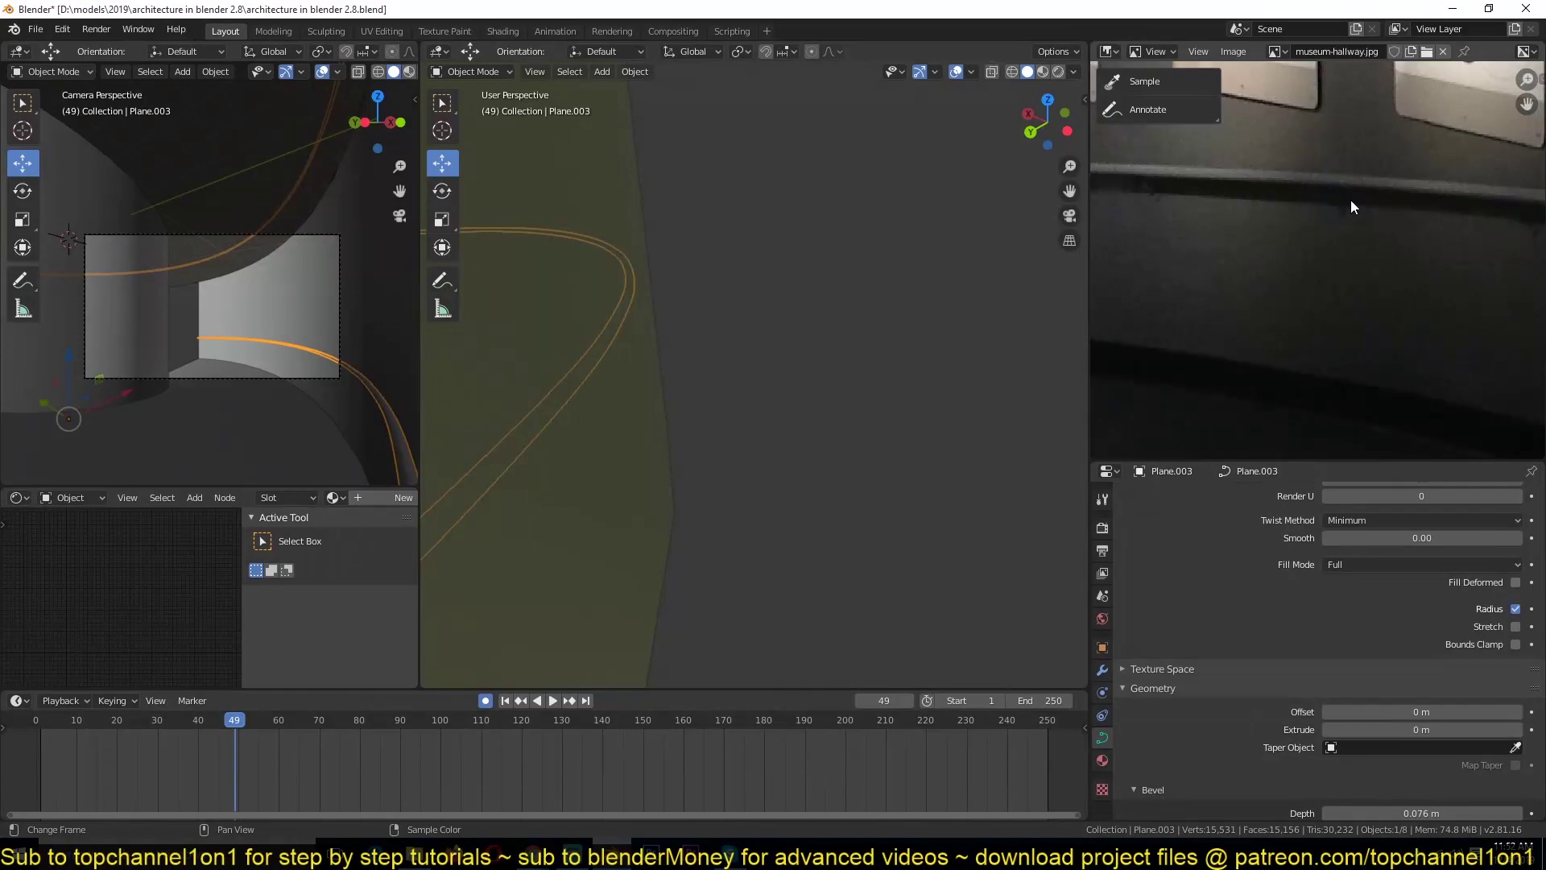
# Add a mesh plane at the 3D cursor in top view and scale it down for the handrail's mounting plate.
pyautogui.click(905, 274)
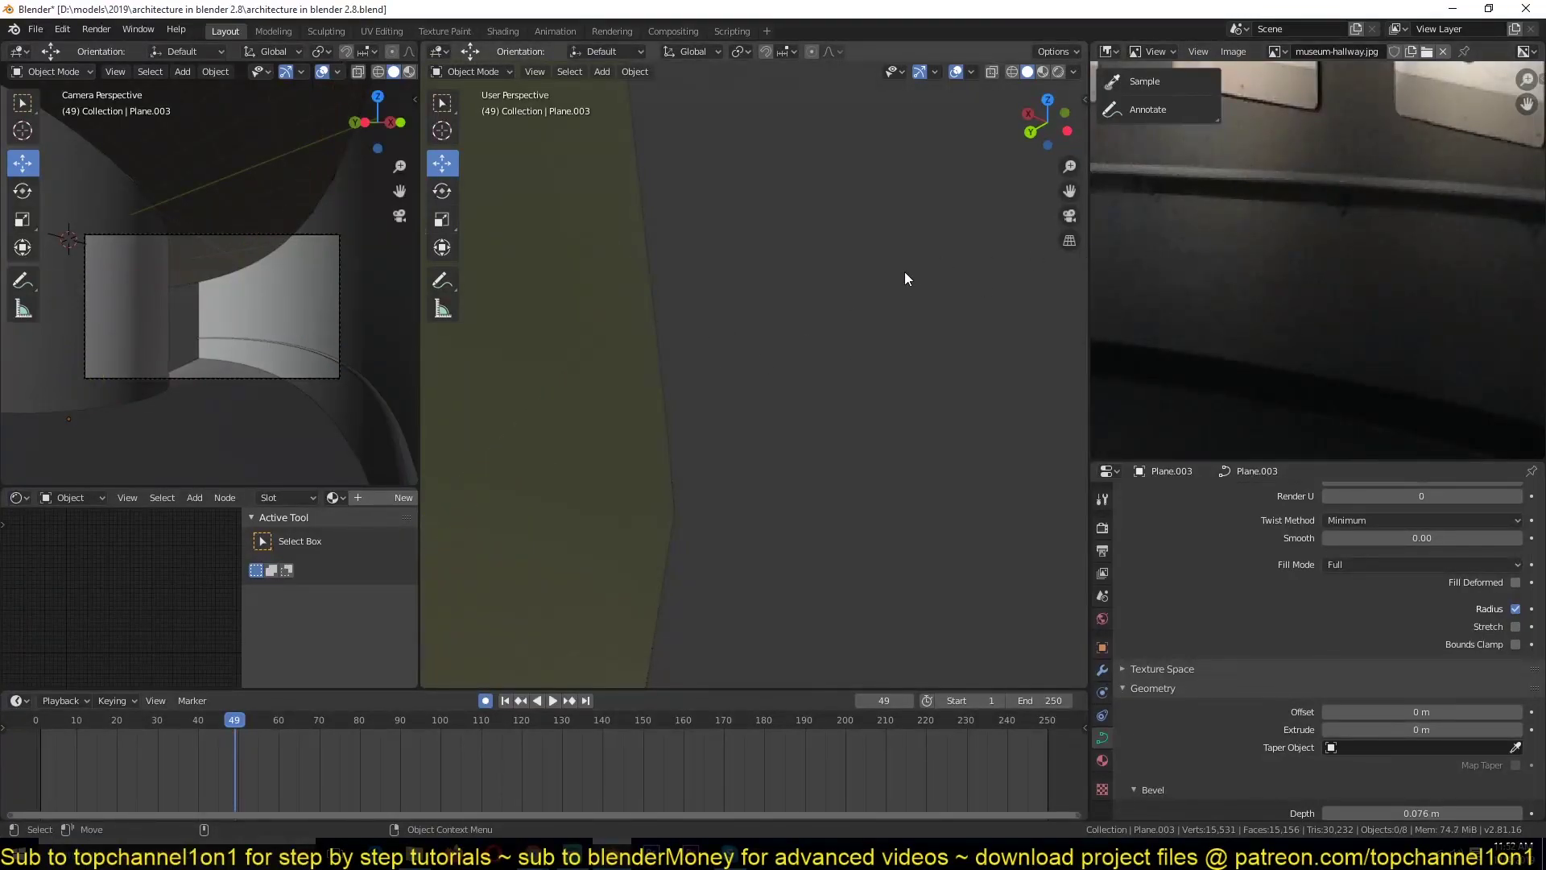
pyautogui.press('KP_7')
pyautogui.scroll(-3, 843, 275)
pyautogui.scroll(2, 1311, 206)
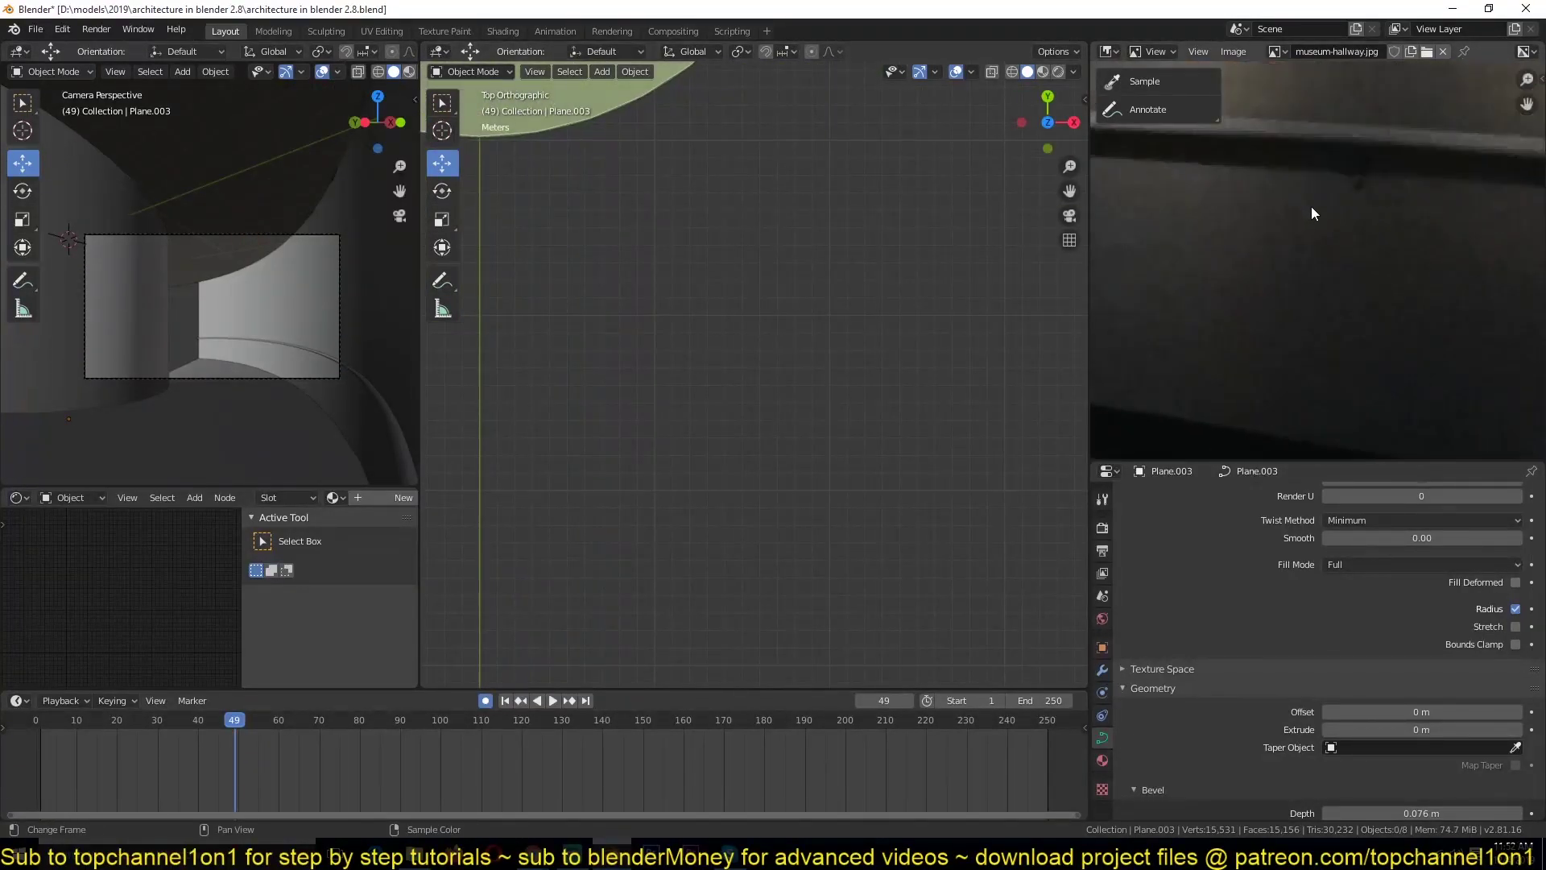
pyautogui.moveTo(1311, 206); pyautogui.dragTo(1315, 264, button='middle')
pyautogui.hotkey('shift', 'a')
pyautogui.moveTo(713, 258)
pyautogui.click(770, 255)
pyautogui.press('s')
pyautogui.click(778, 303)
# Lengthen the new plane in edit mode by moving its lower edge outward along Y.
pyautogui.press('KP_Decimal')
pyautogui.scroll(-3, 801, 364)
pyautogui.press('Tab')
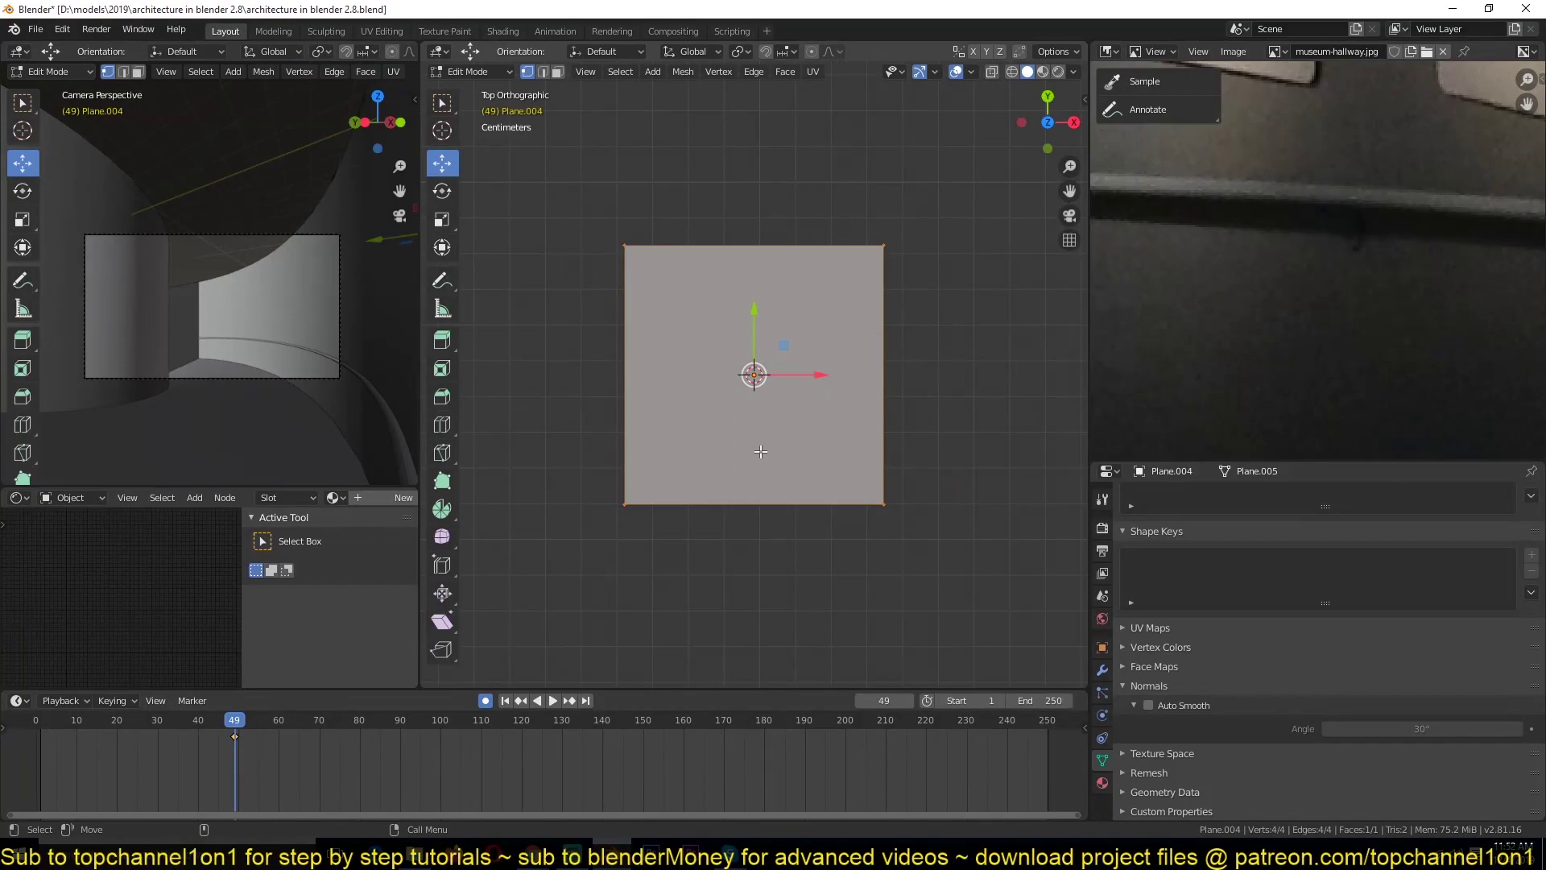
pyautogui.click(749, 505)
pyautogui.moveTo(754, 441); pyautogui.dragTo(754, 523)
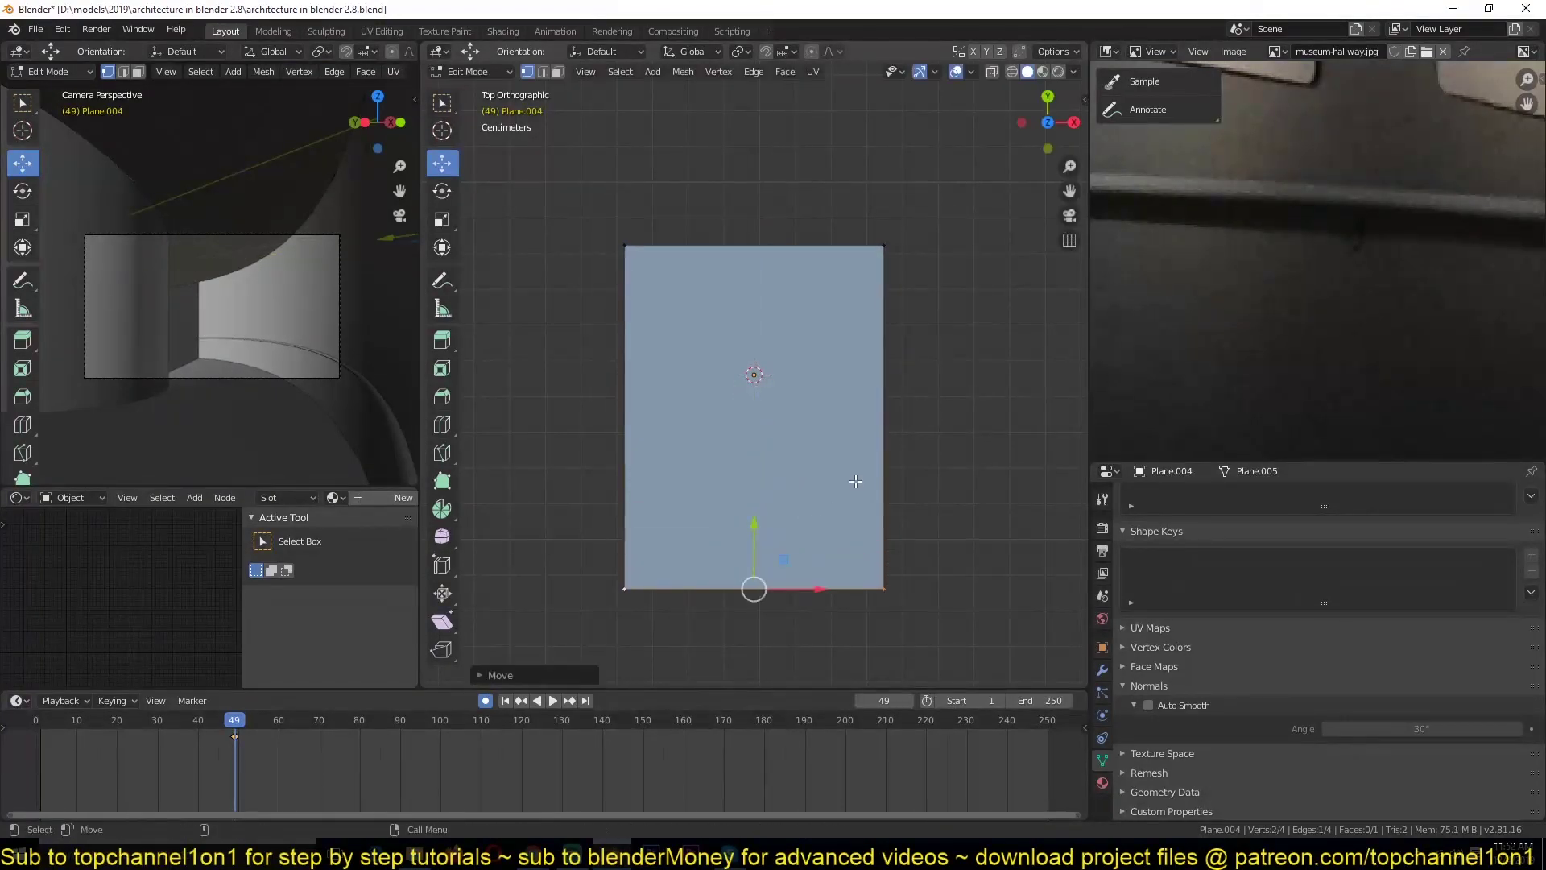
pyautogui.hotkey('ctrl', 'shift', 'b')
pyautogui.scroll(2, 987, 370)
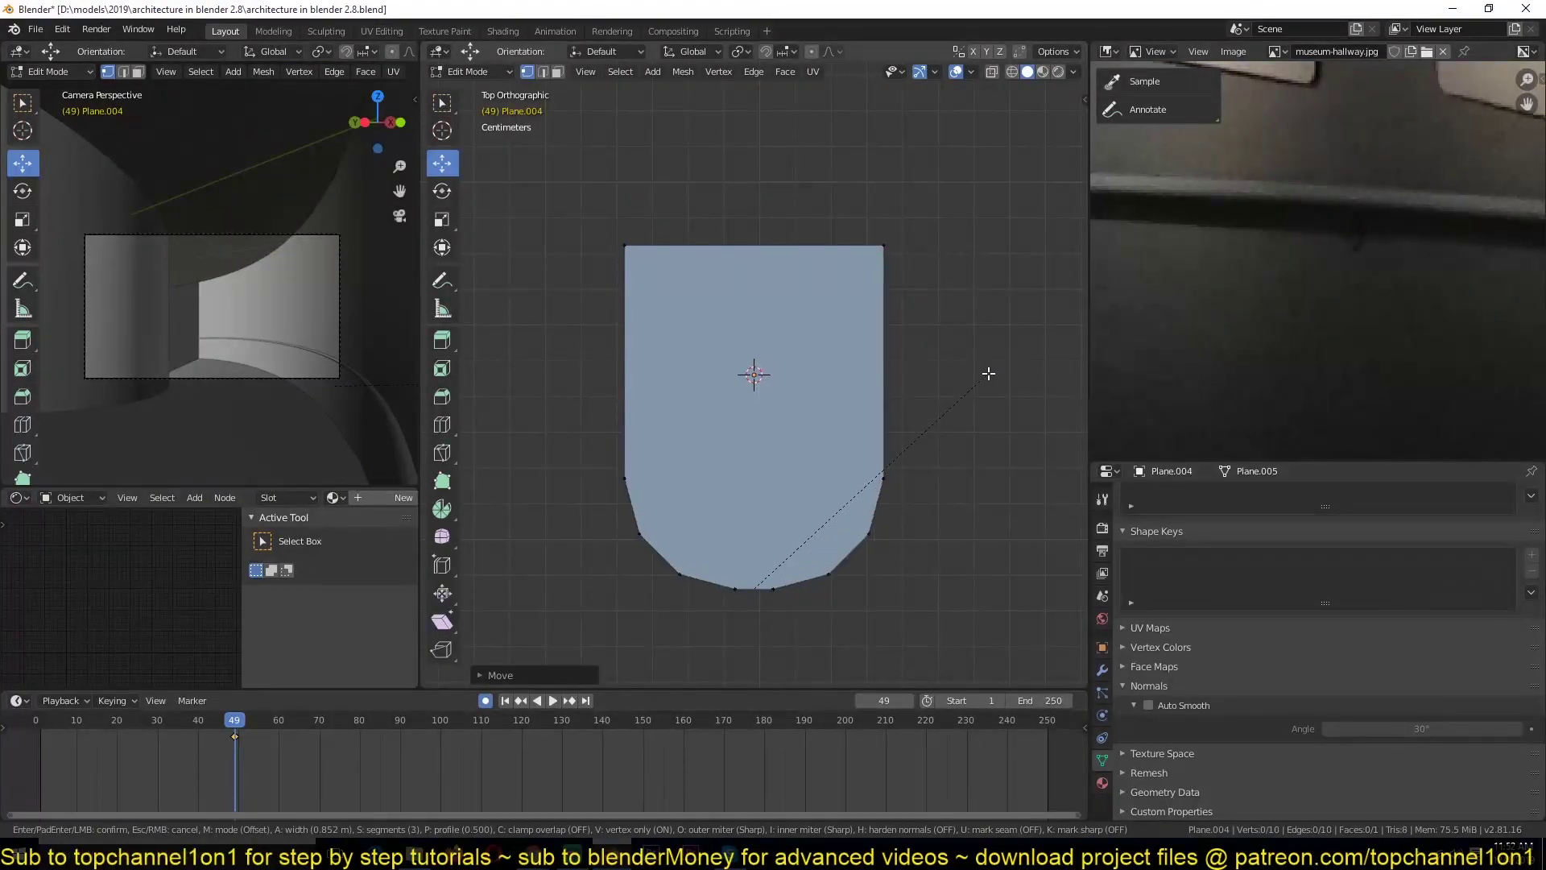
pyautogui.click(990, 369)
pyautogui.hotkey('ctrl', 'z')
# Taper the plane by scaling its upper edge slightly wider and its lower edge narrower.
pyautogui.keyDown('alt'); pyautogui.click(860, 249); pyautogui.keyUp('alt')
pyautogui.press('s')
pyautogui.click(910, 298)
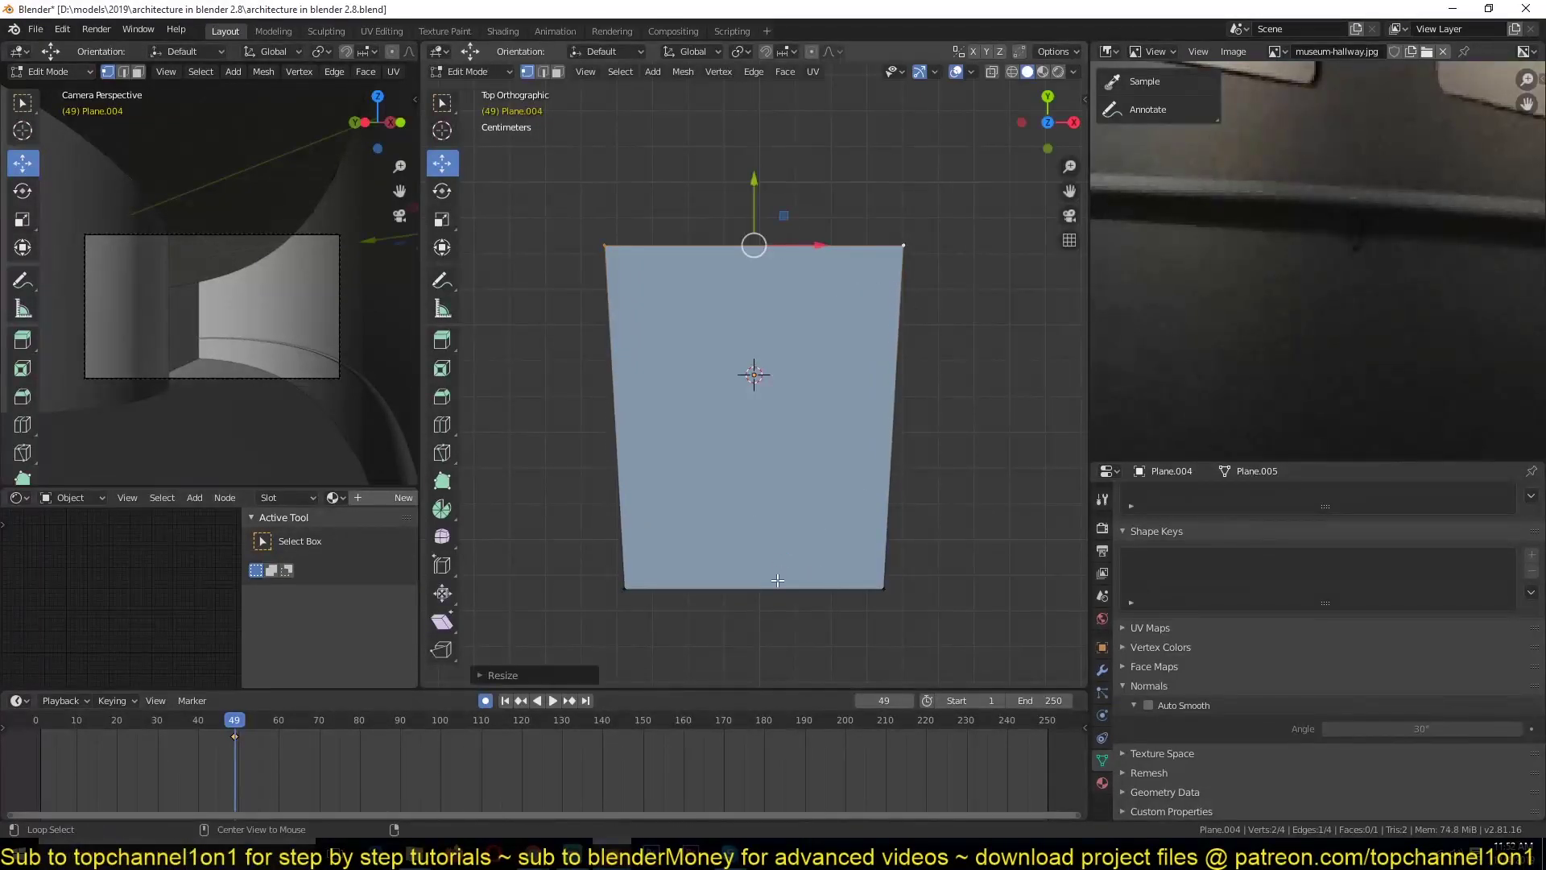
pyautogui.keyDown('alt'); pyautogui.click(846, 589); pyautogui.keyUp('alt')
pyautogui.press('s')
pyautogui.click(868, 538)
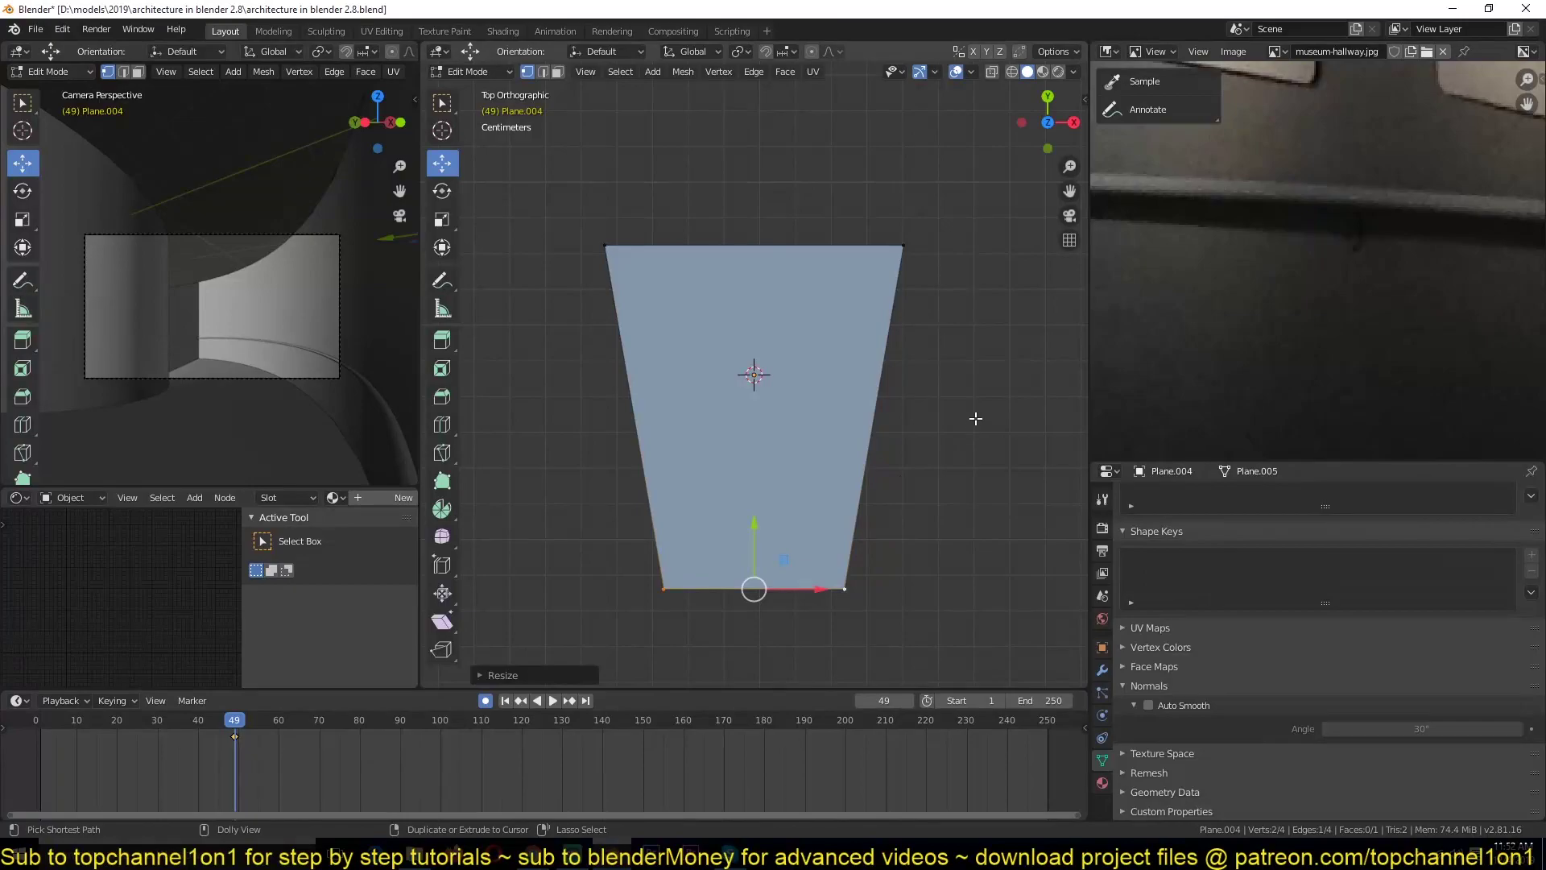
# Round the plate's corners with three-segment vertex bevels, 0.634 m wide on the lower pair, and select the whole shape.
pyautogui.hotkey('ctrl', 'shift', 'b')
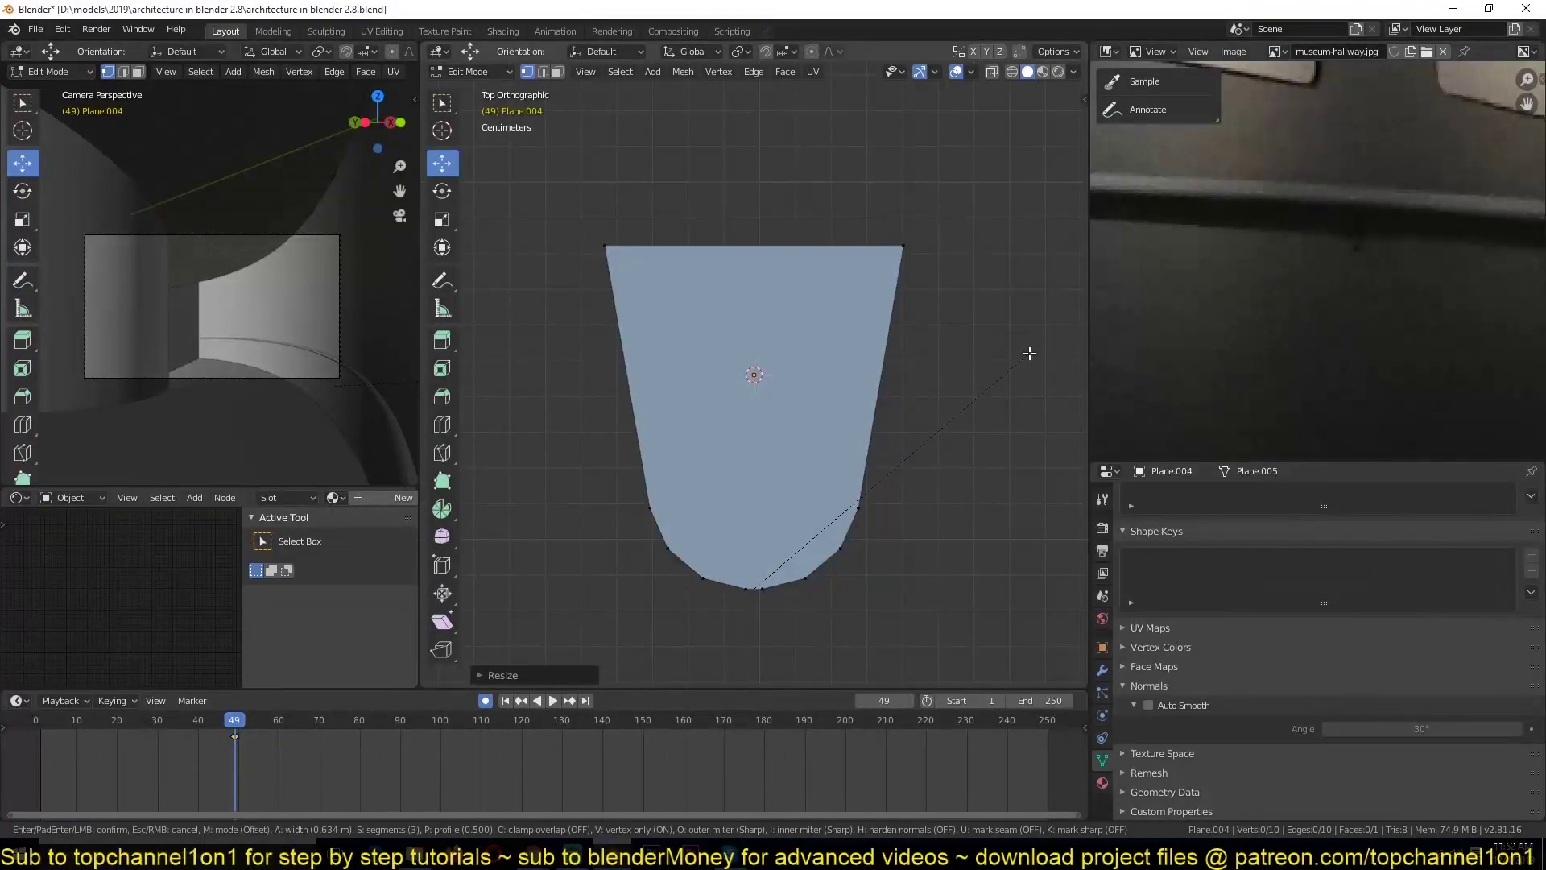
pyautogui.click(1029, 353)
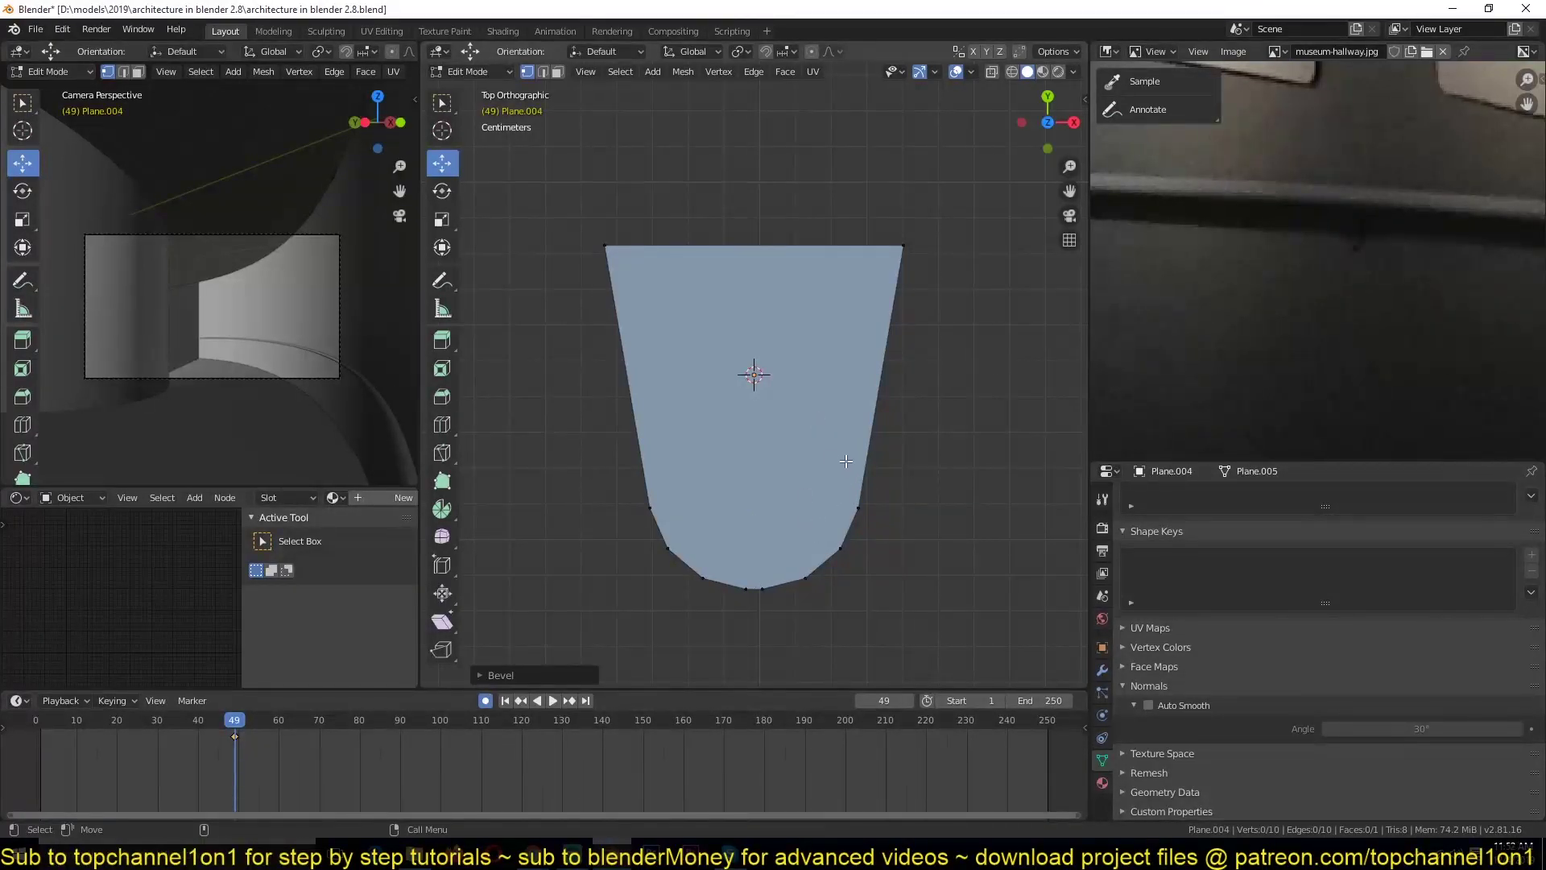
pyautogui.press('a')
pyautogui.hotkey('alt', 'a')
pyautogui.click(907, 256)
pyautogui.keyDown('shift'); pyautogui.click(642, 291); pyautogui.keyUp('shift')
pyautogui.hotkey('ctrl', 'shift', 'b')
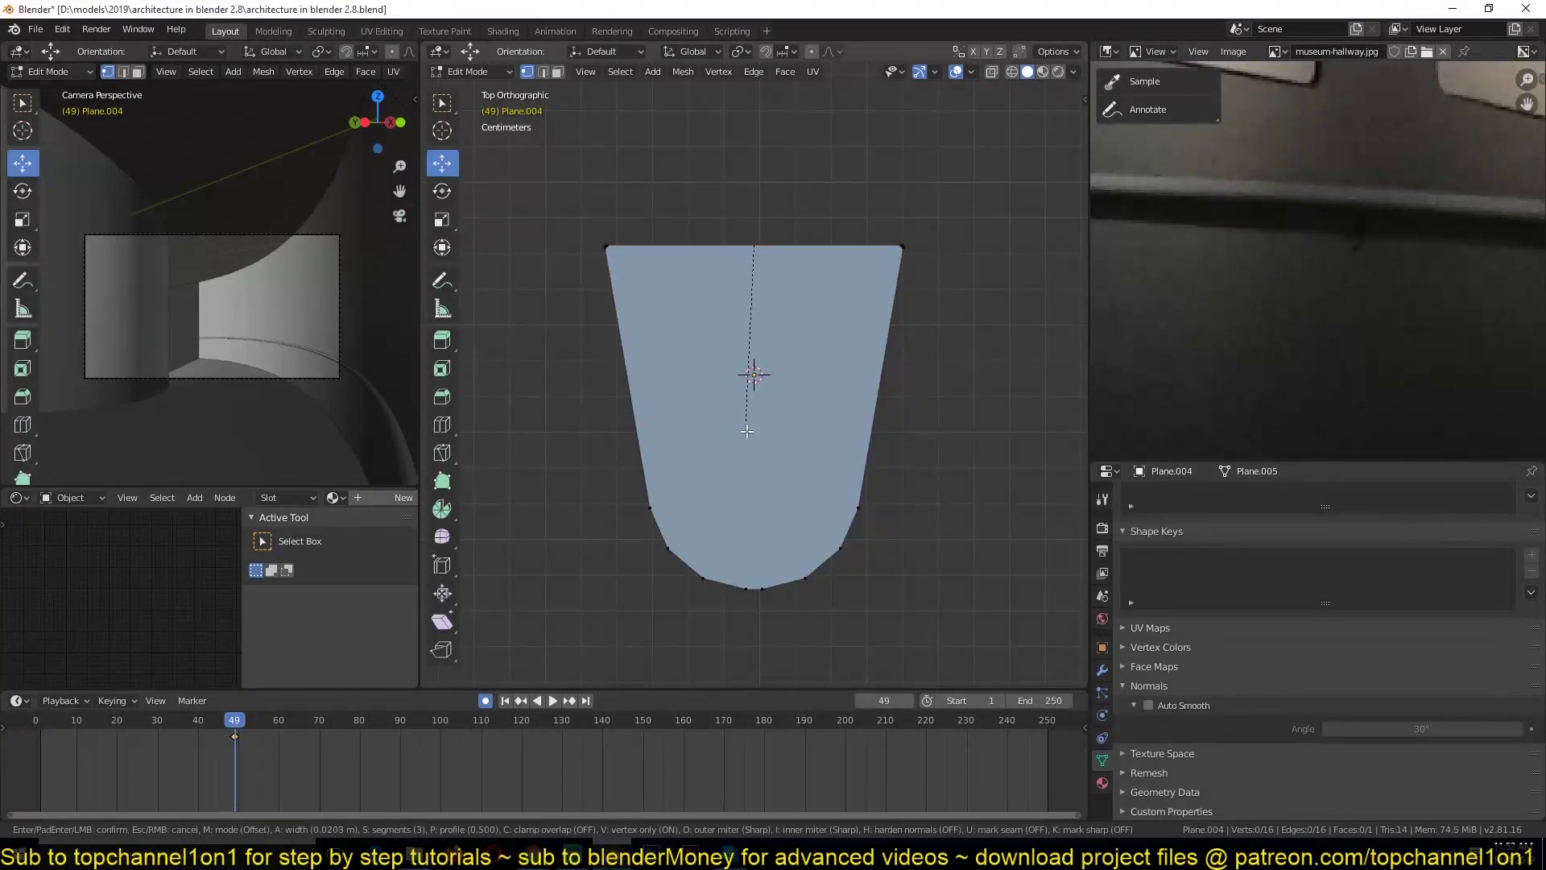
pyautogui.click(767, 512)
pyautogui.press('a')
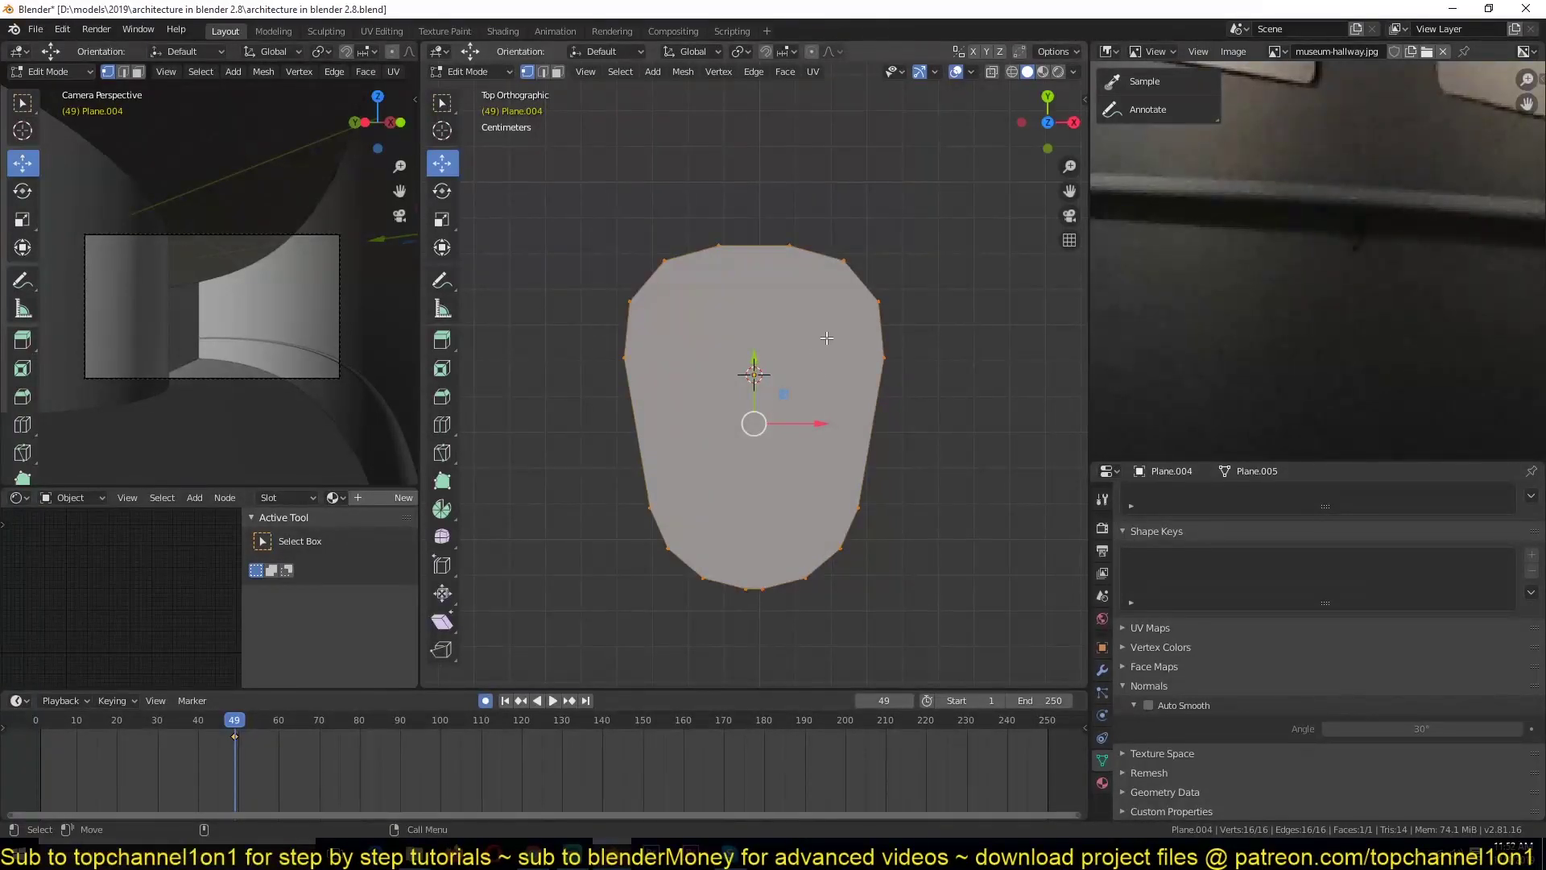
pyautogui.press('i')
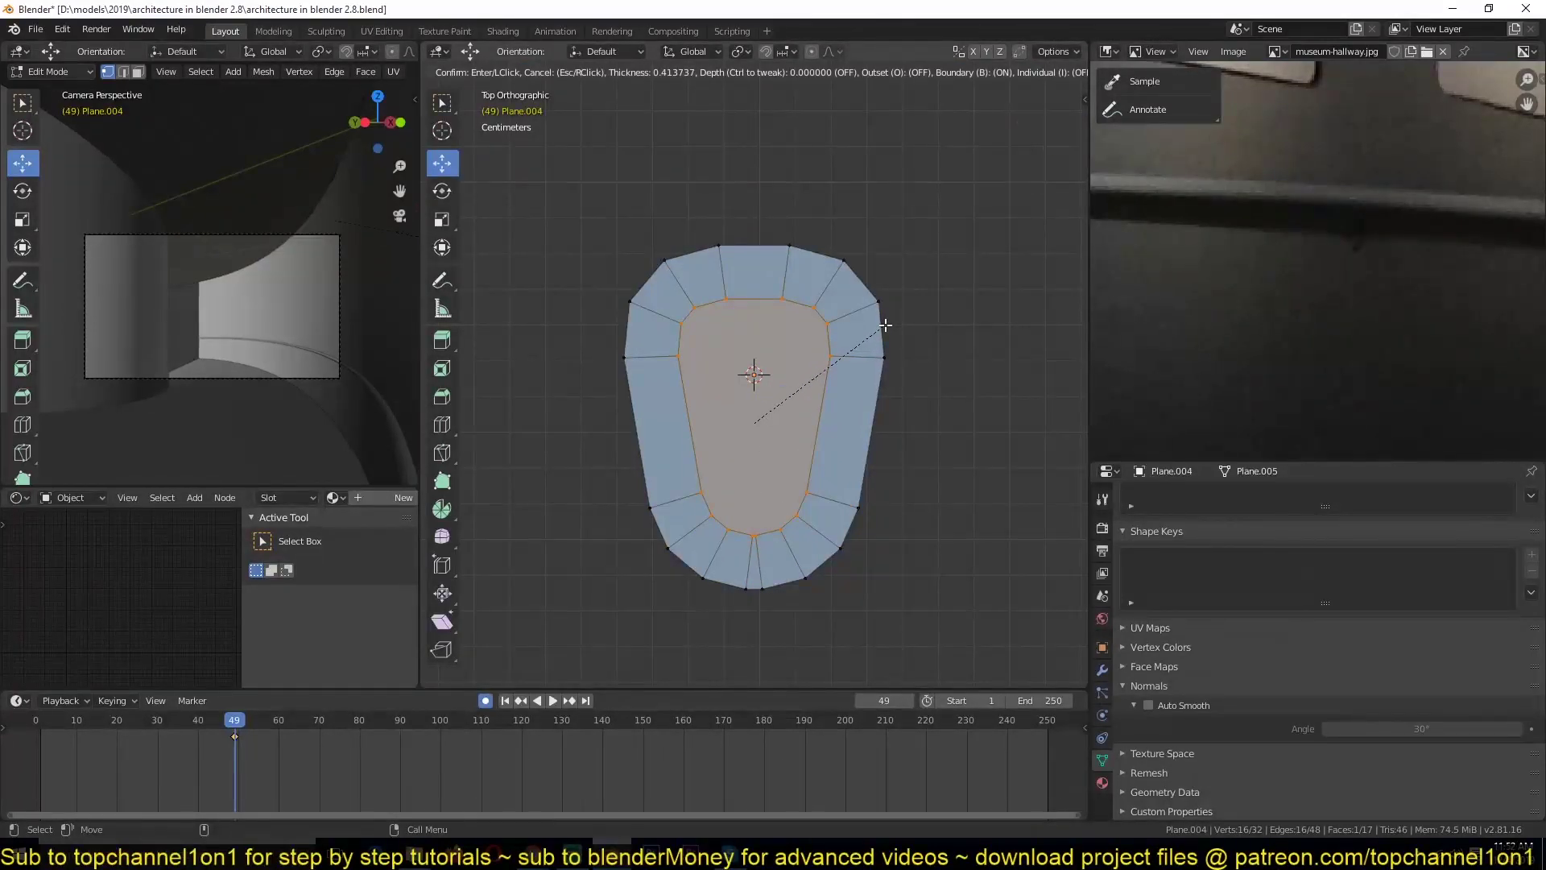
pyautogui.click(886, 325)
pyautogui.press('x')
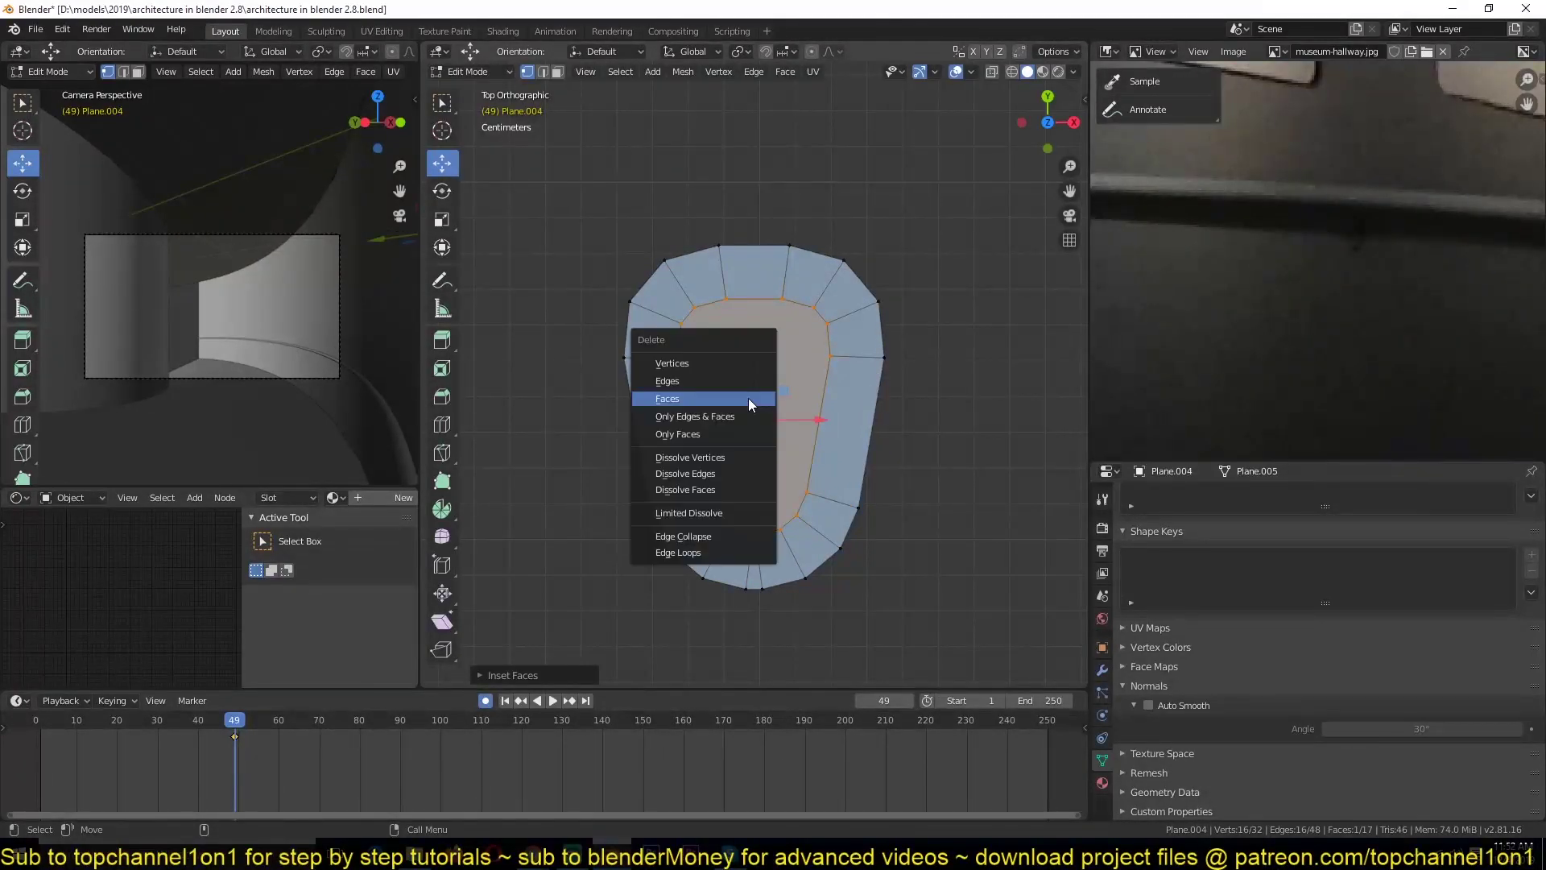
pyautogui.click(739, 407)
pyautogui.hotkey('shift', 'a')
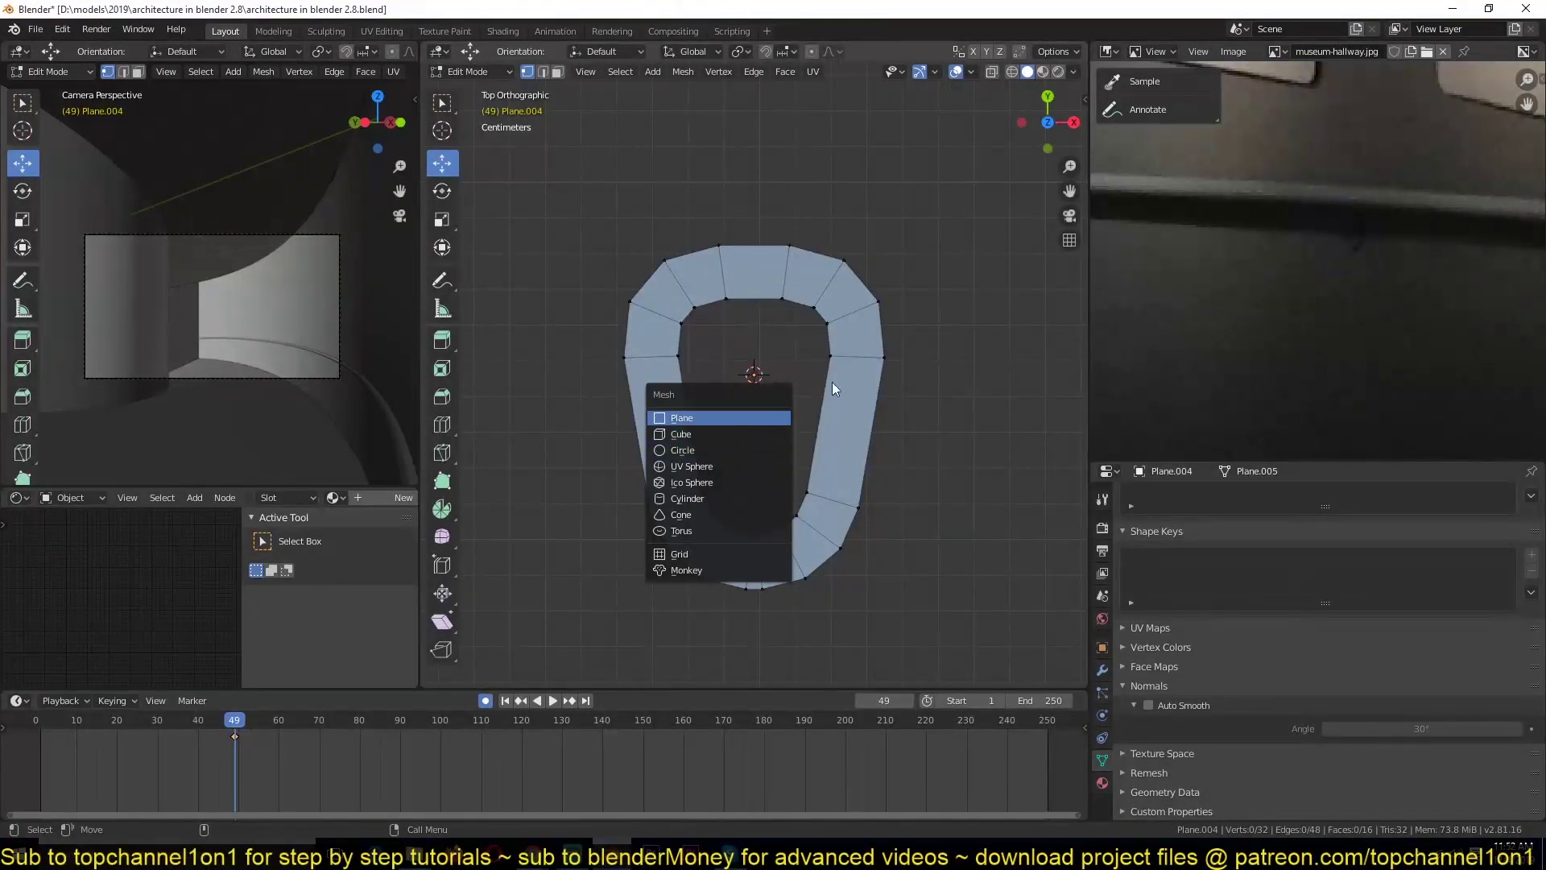
pyautogui.hotkey('ctrl', 'z')
pyautogui.hotkey('ctrl', 'z')
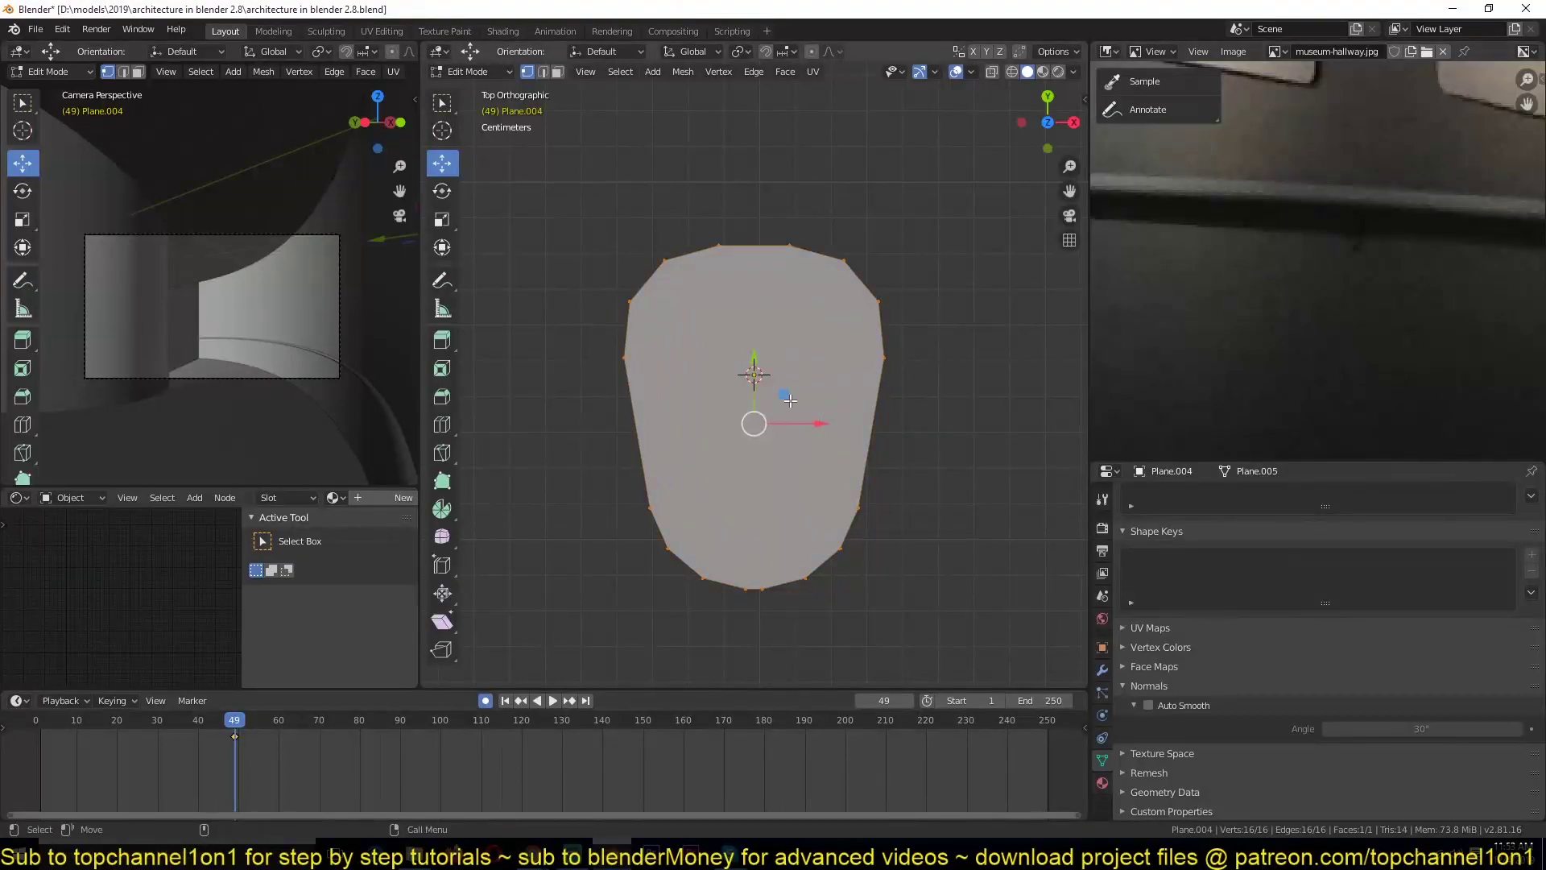
# Inset the plate's face, extrude the inner face upward and scale it smaller to form sloped sides.
pyautogui.press('i')
pyautogui.click(935, 277)
pyautogui.moveTo(935, 277); pyautogui.dragTo(813, 310, button='middle')
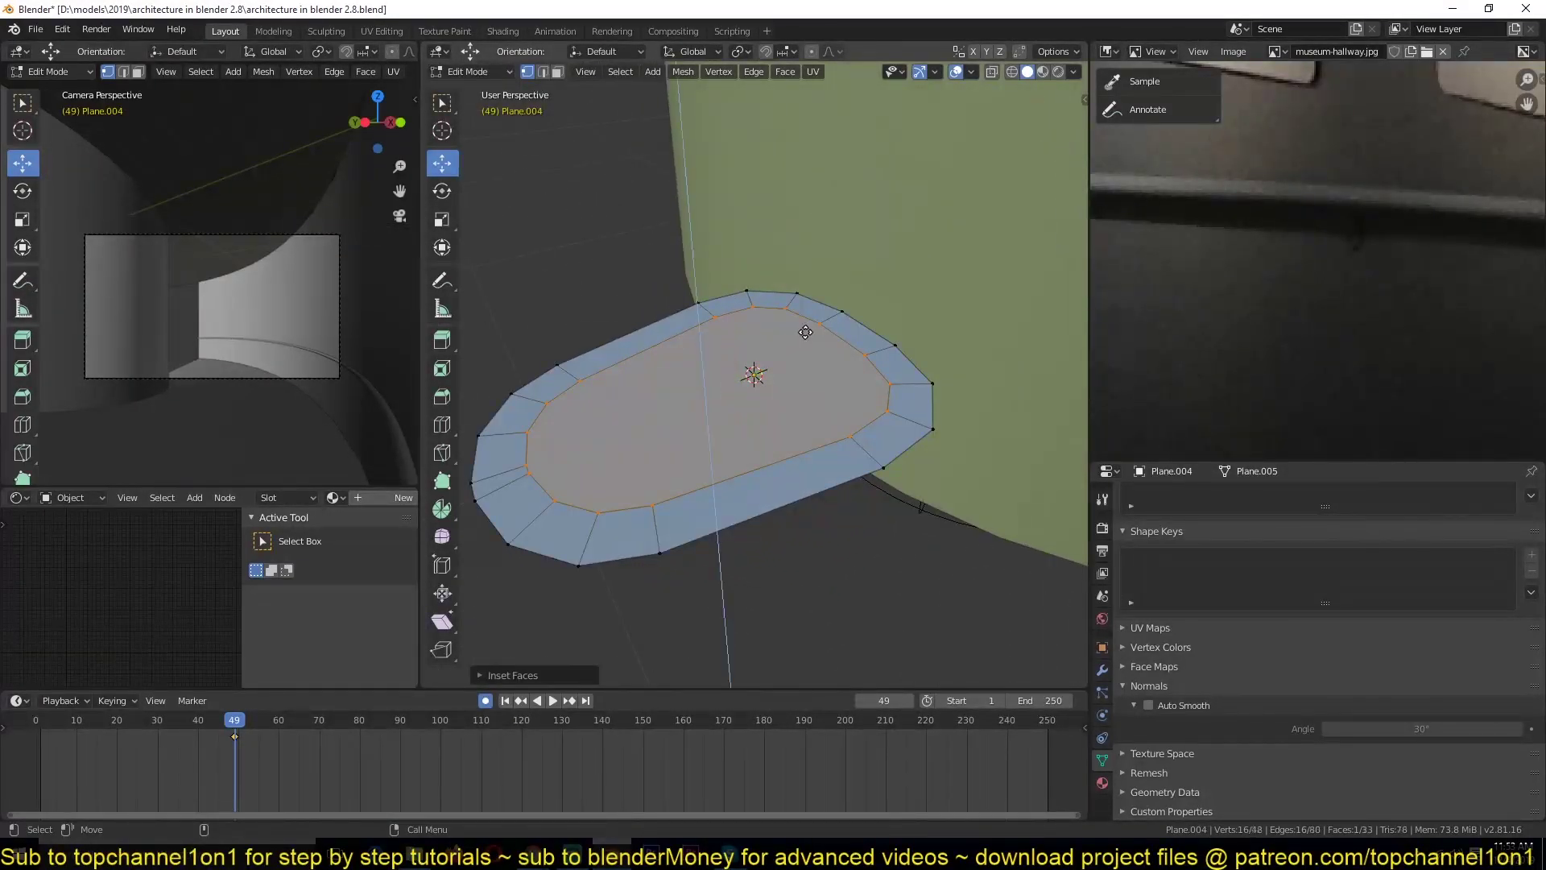
pyautogui.press('e')
pyautogui.click(808, 313)
pyautogui.press('s')
pyautogui.click(896, 326)
# Shade the plate smooth and enable Auto Smooth at 30°.
pyautogui.moveTo(895, 325); pyautogui.dragTo(962, 330, button='middle')
pyautogui.press('2')
pyautogui.keyDown('alt'); pyautogui.click(580, 550); pyautogui.keyUp('alt')
pyautogui.press('Tab')
pyautogui.moveTo(776, 454); pyautogui.dragTo(820, 424, button='middle')
pyautogui.rightClick(820, 423)
pyautogui.click(820, 423)
pyautogui.moveTo(794, 485)
pyautogui.mouseDown(button='middle')
pyautogui.moveTo(815, 549)
pyautogui.moveTo(801, 515)
pyautogui.moveTo(888, 538)
pyautogui.moveTo(893, 494)
pyautogui.mouseUp(button='middle')
pyautogui.click(1147, 705)
# Extrude the plate's outer edge loop about 0.036 m downward along Z to give it a rim.
pyautogui.press('Tab')
pyautogui.keyDown('alt'); pyautogui.click(892, 493); pyautogui.keyUp('alt')
pyautogui.press('e')
pyautogui.press('z')
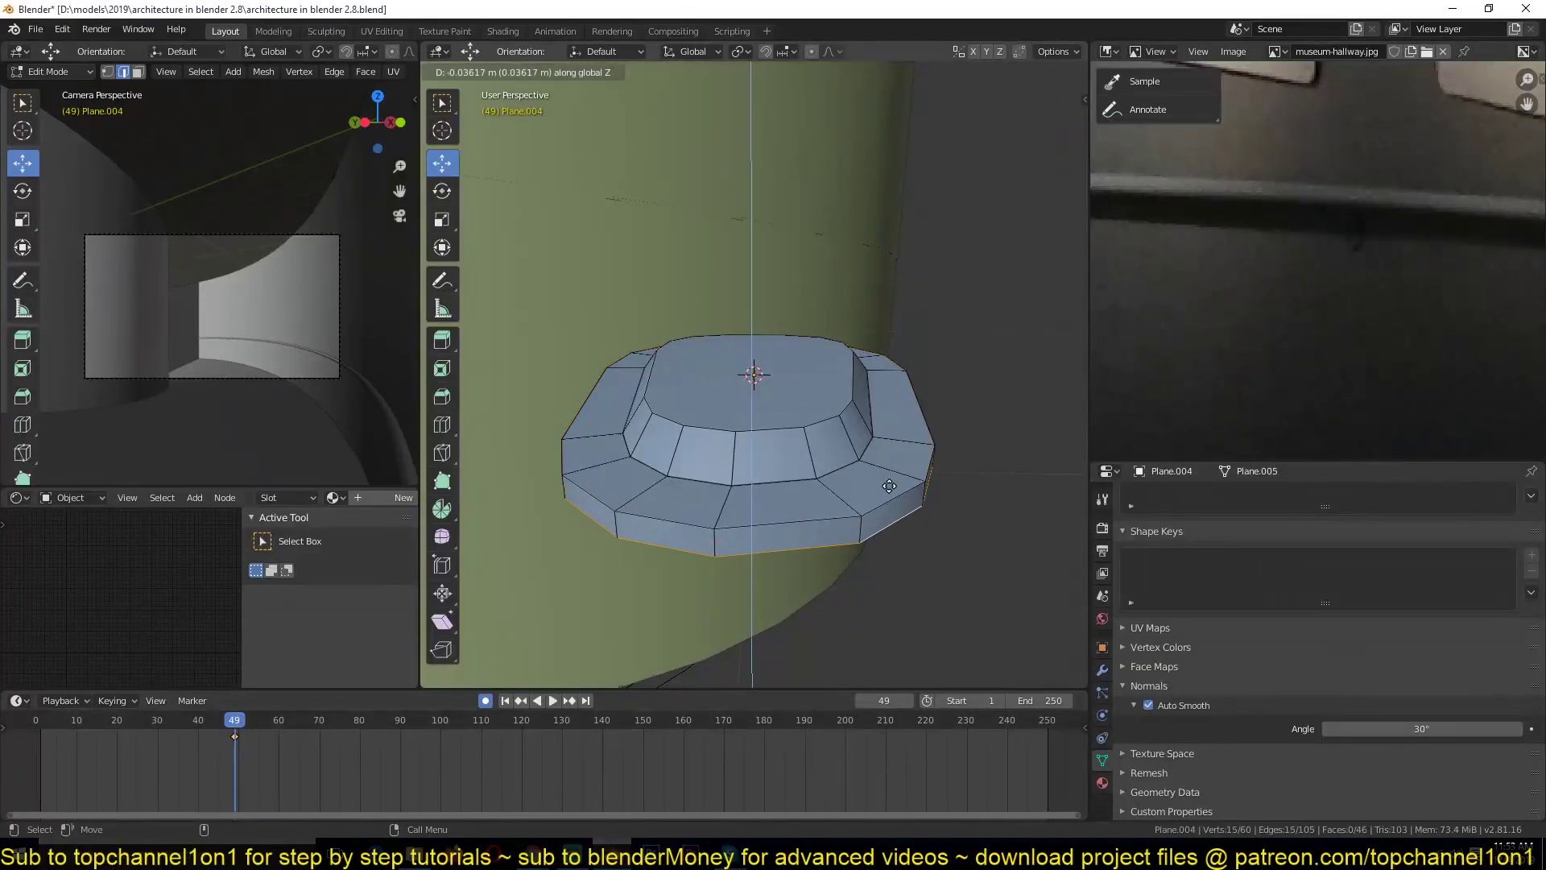
pyautogui.click(890, 486)
# Bevel the outer rim, the slope's base and the raised top's edge loops with two segments, about 0.033 m wide.
pyautogui.keyDown('alt'); pyautogui.click(885, 497); pyautogui.keyUp('alt')
pyautogui.keyDown('alt'); pyautogui.keyDown('shift'); pyautogui.click(852, 466); pyautogui.keyUp('shift'); pyautogui.keyUp('alt')
pyautogui.keyDown('alt'); pyautogui.keyDown('shift'); pyautogui.click(828, 423); pyautogui.keyUp('shift'); pyautogui.keyUp('alt')
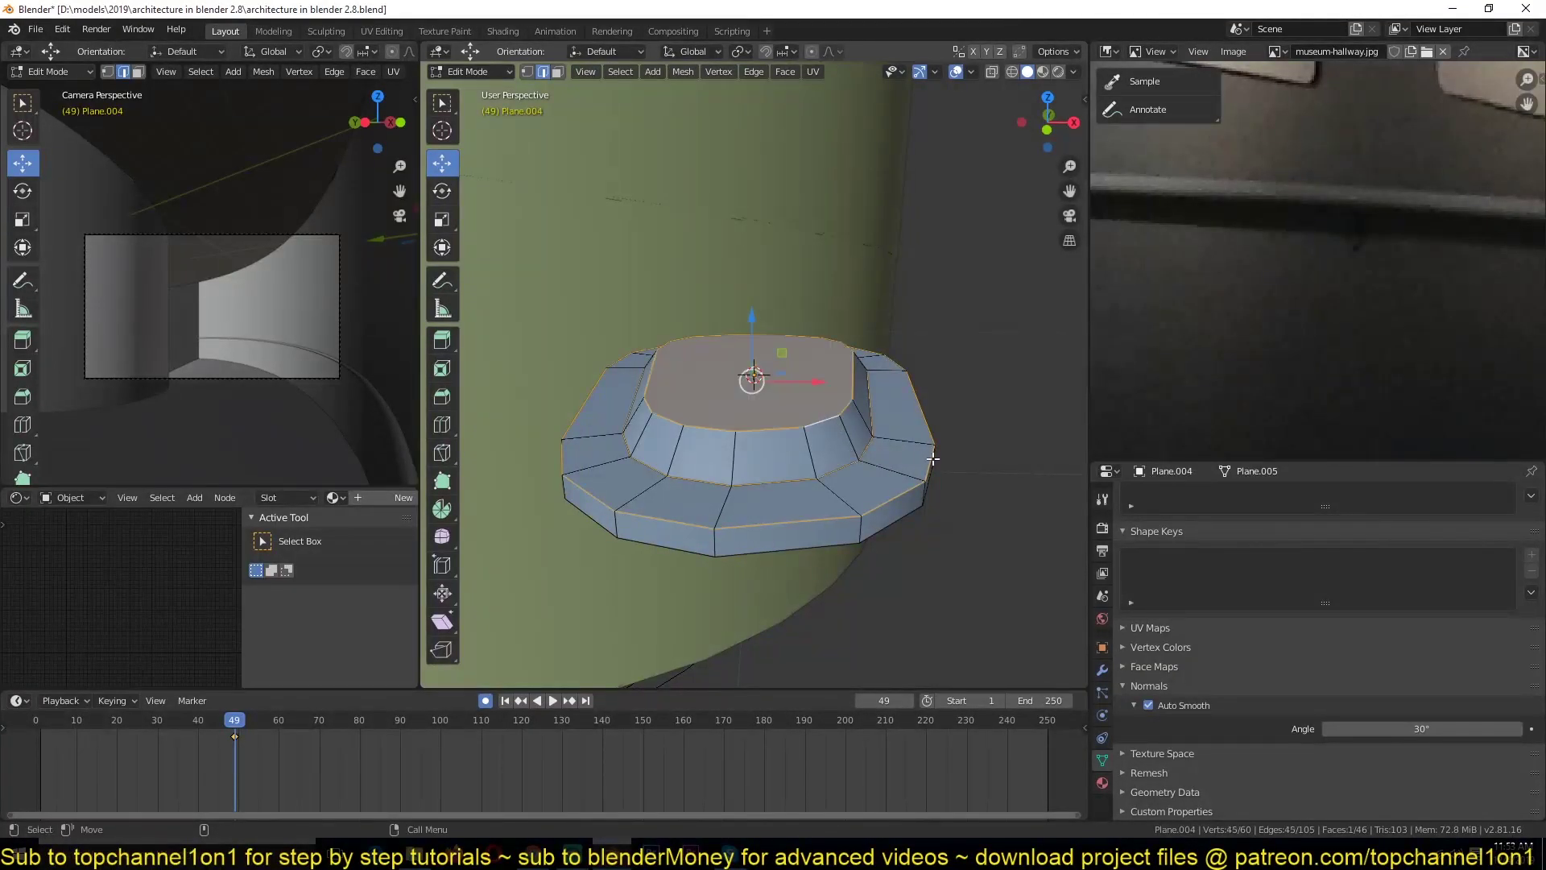
pyautogui.hotkey('ctrl', 'b')
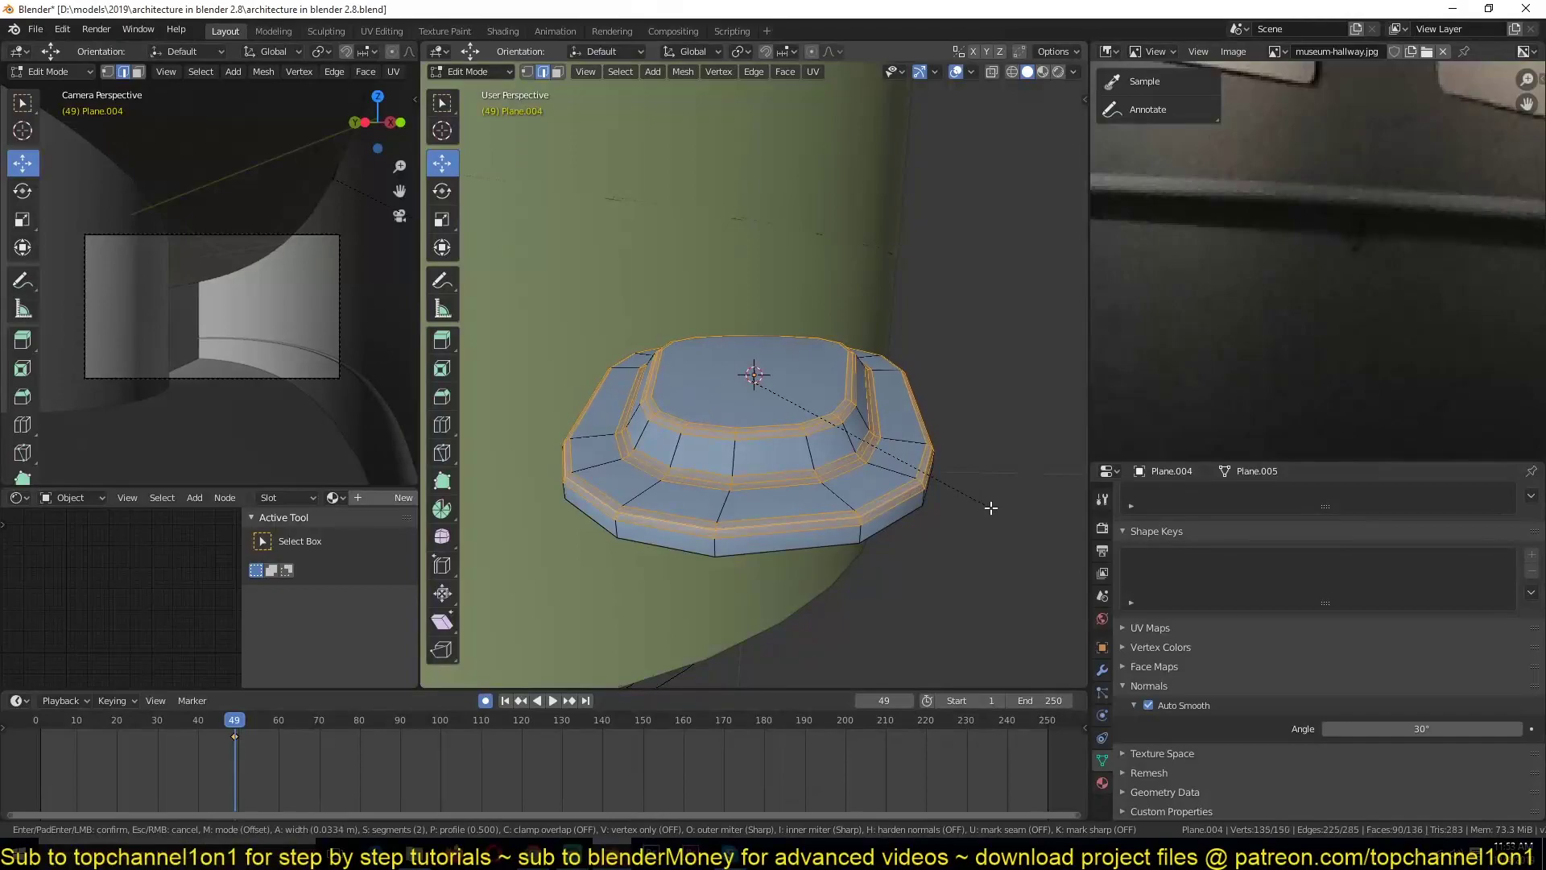
pyautogui.click(990, 507)
# Rotate the finished plate 90° about the X axis in object mode so it stands upright.
pyautogui.press('Tab')
pyautogui.moveTo(866, 457); pyautogui.dragTo(714, 497, button='middle')
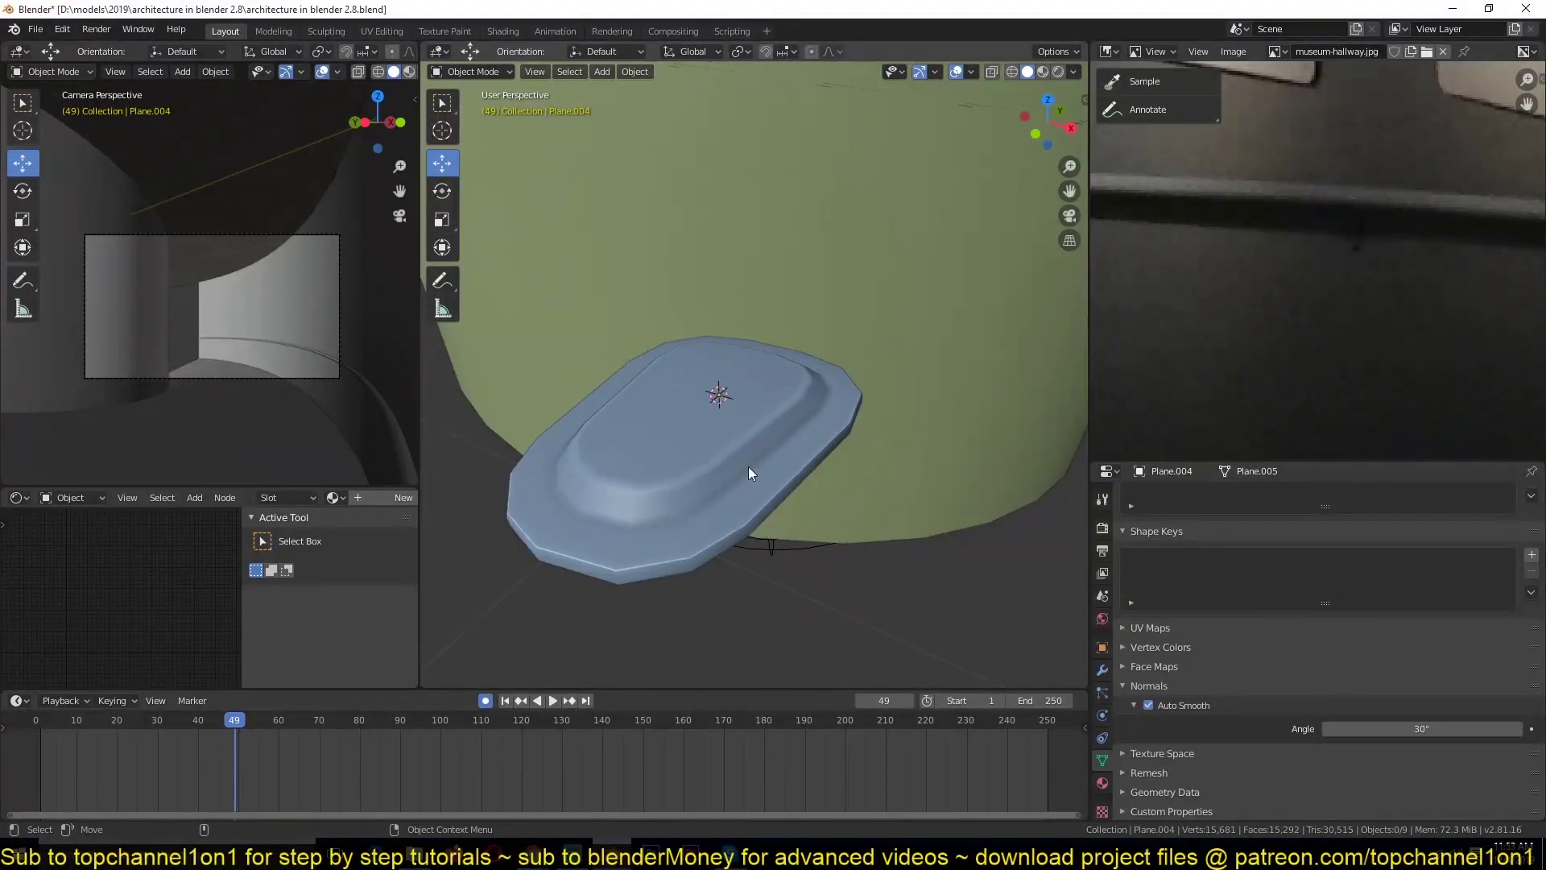
pyautogui.press('KP_1')
pyautogui.click(779, 386)
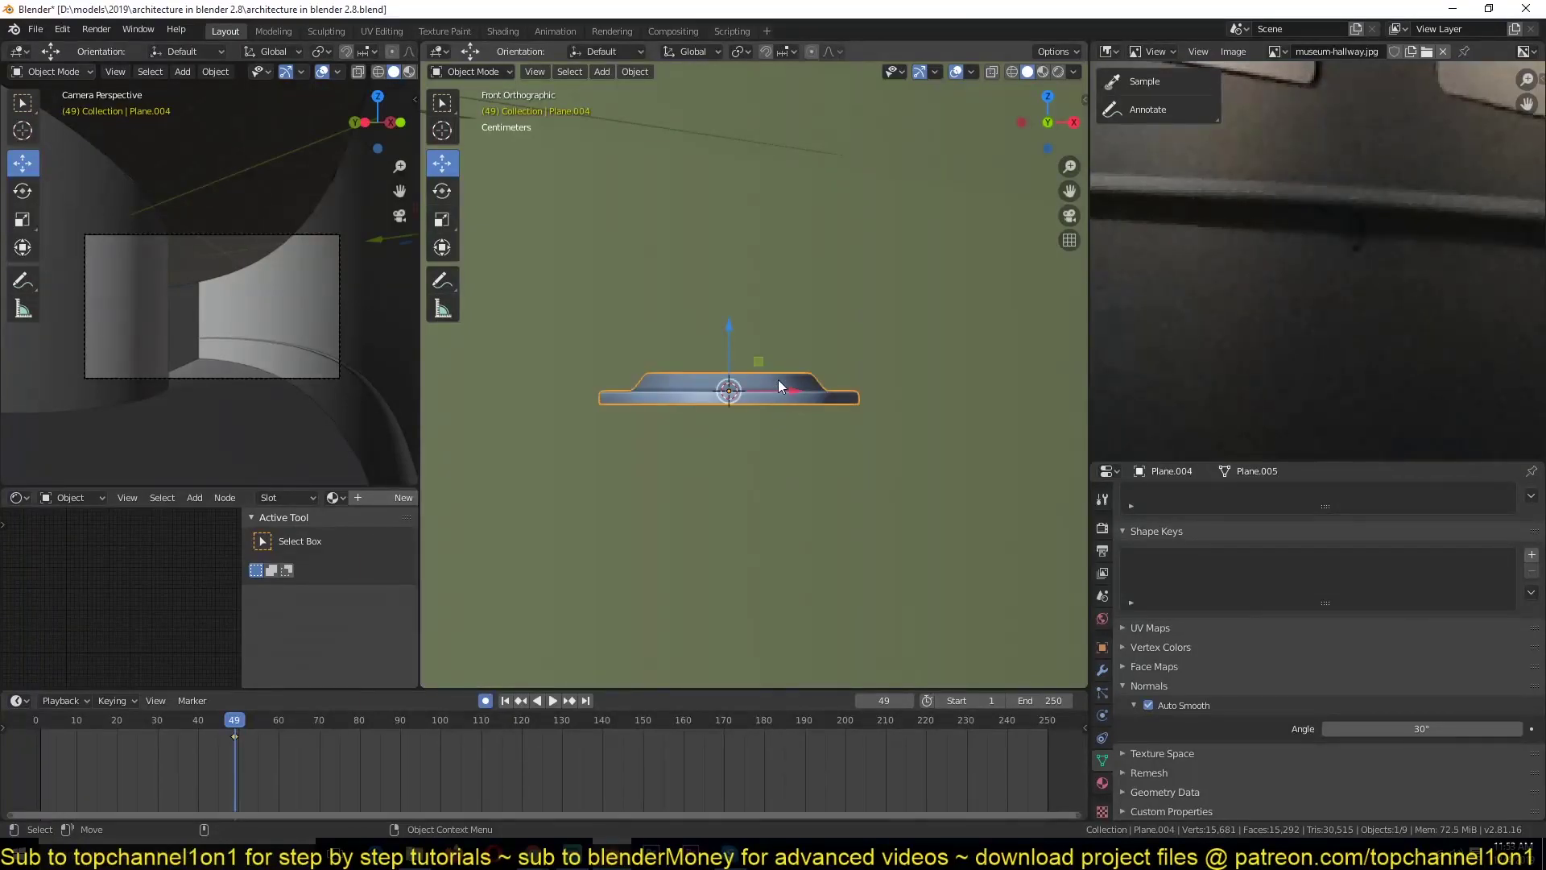
pyautogui.write('rx90')
pyautogui.press('Return')
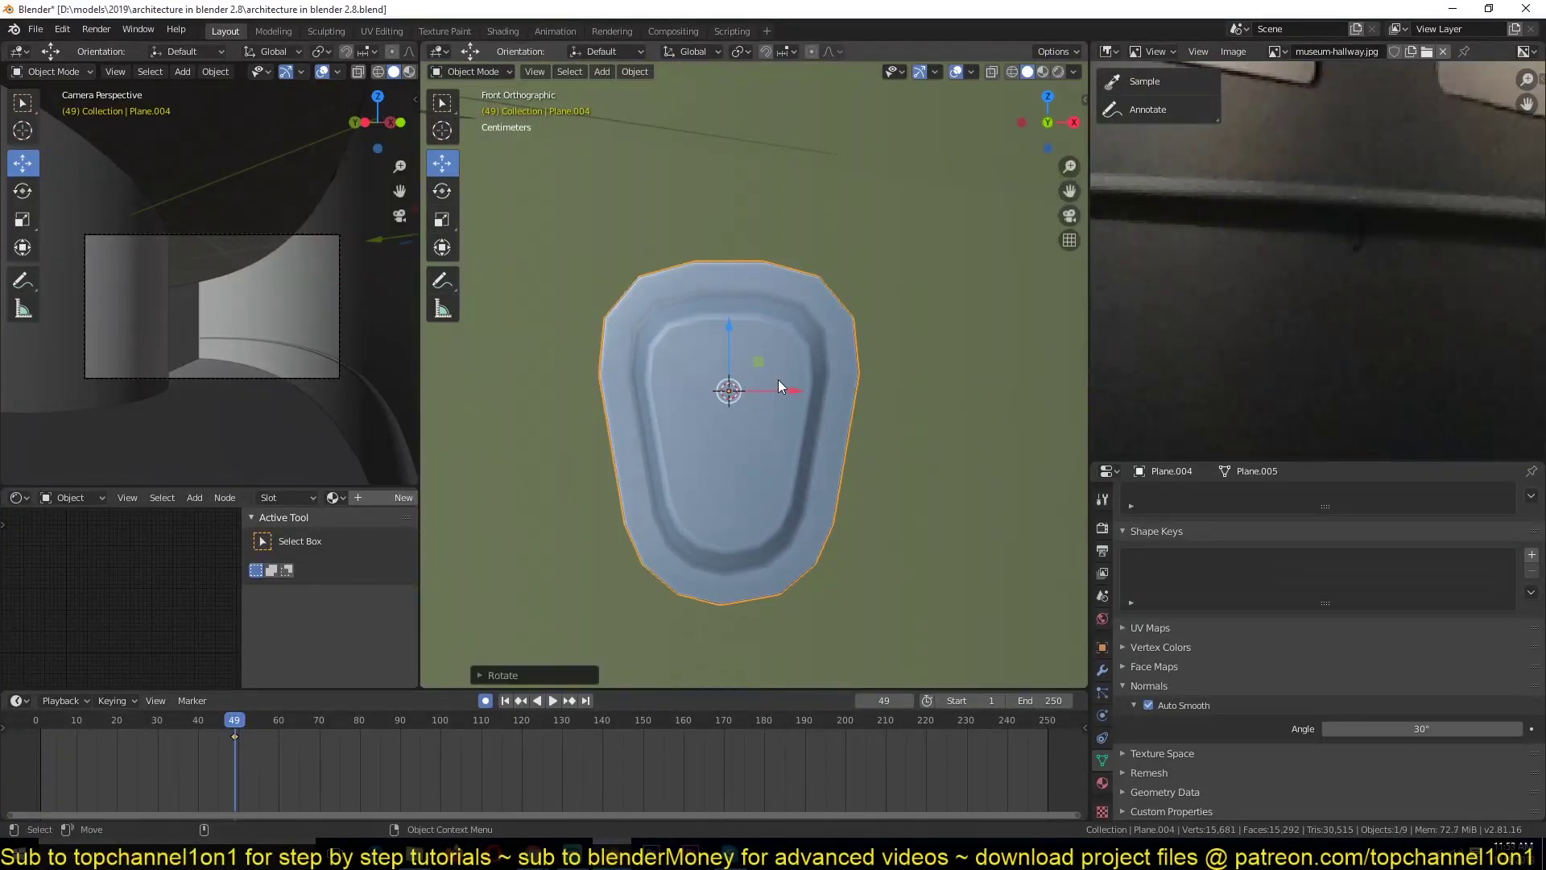
pyautogui.press('KP_3')
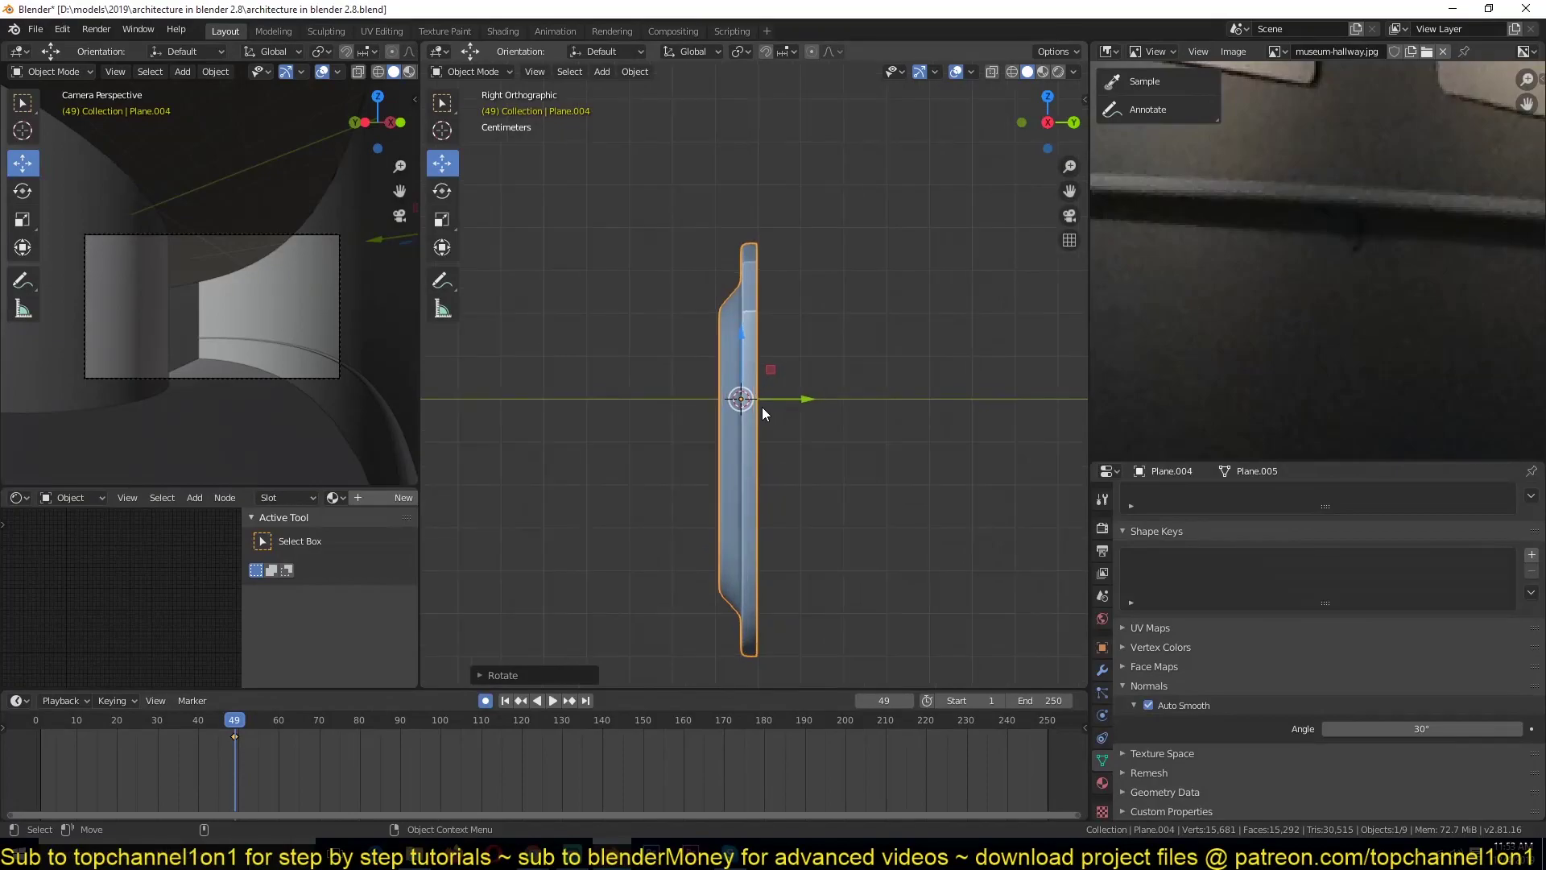
pyautogui.press('KP_1')
pyautogui.scroll(1, 766, 397)
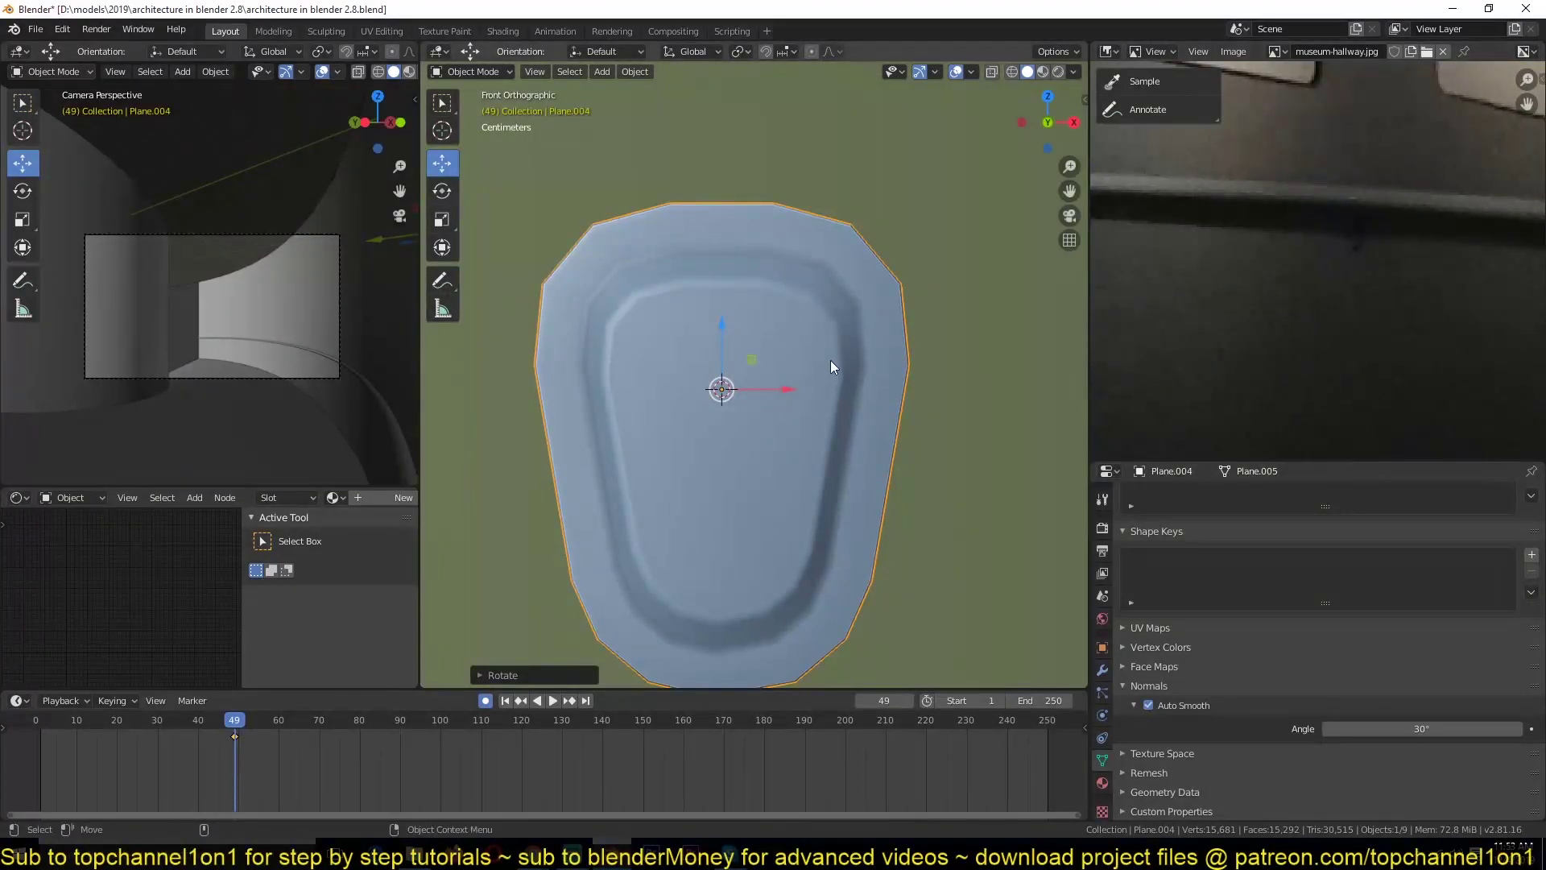
pyautogui.press('Tab')
pyautogui.scroll(-1, 1191, 214)
pyautogui.press('Tab')
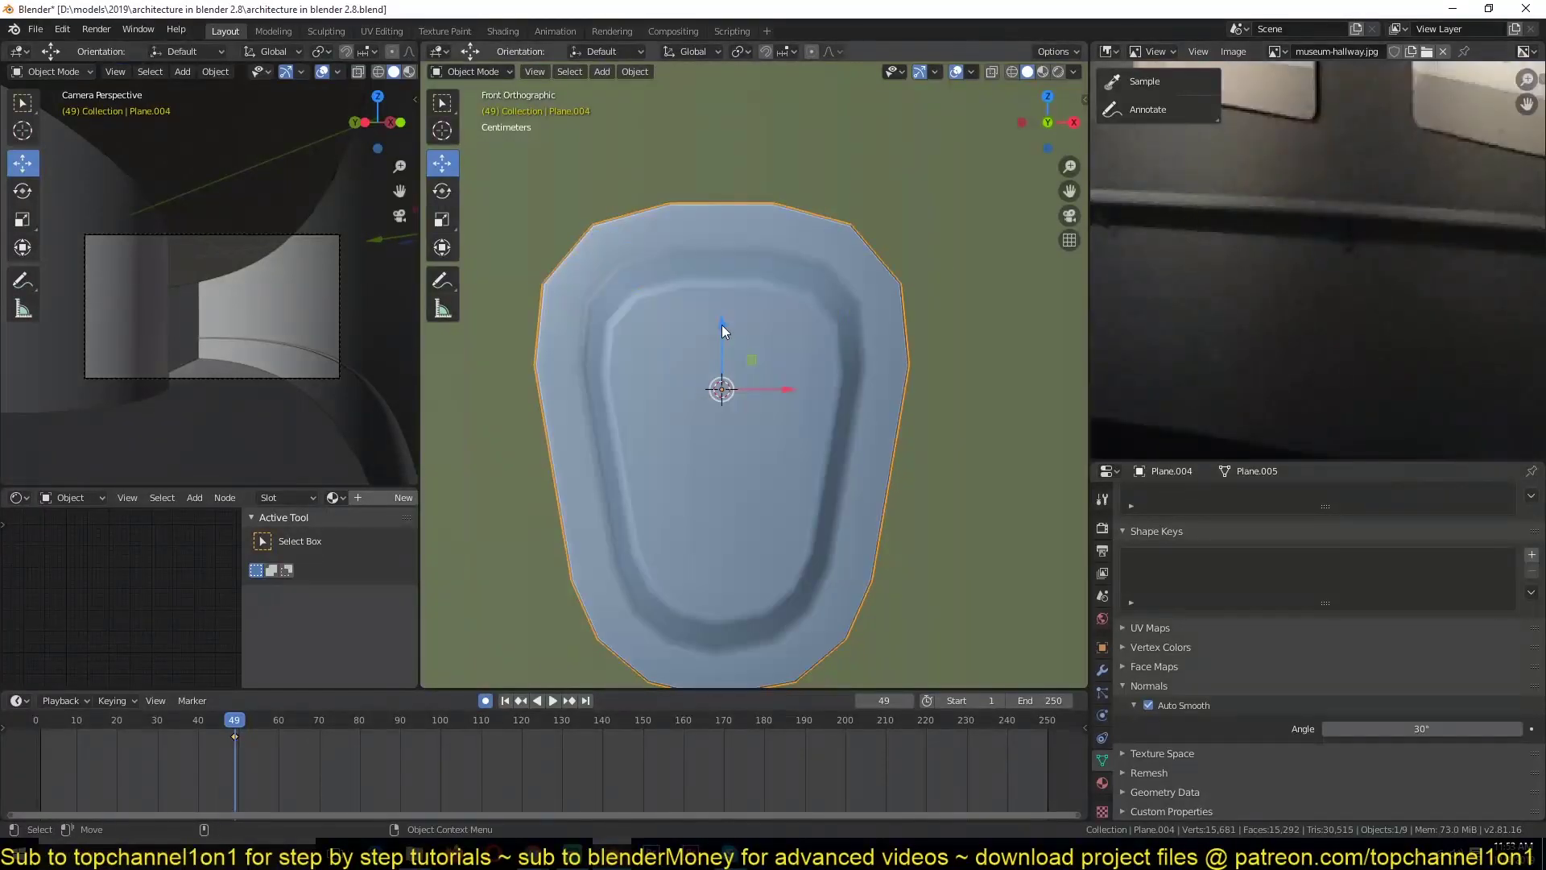
# Add an eight-vertex circle to the plate's mesh, placed out in front of the plate's upper half.
pyautogui.press('KP_3')
pyautogui.keyDown('shift'); pyautogui.moveTo(629, 370); pyautogui.dragTo(777, 345, button='middle'); pyautogui.keyUp('shift')
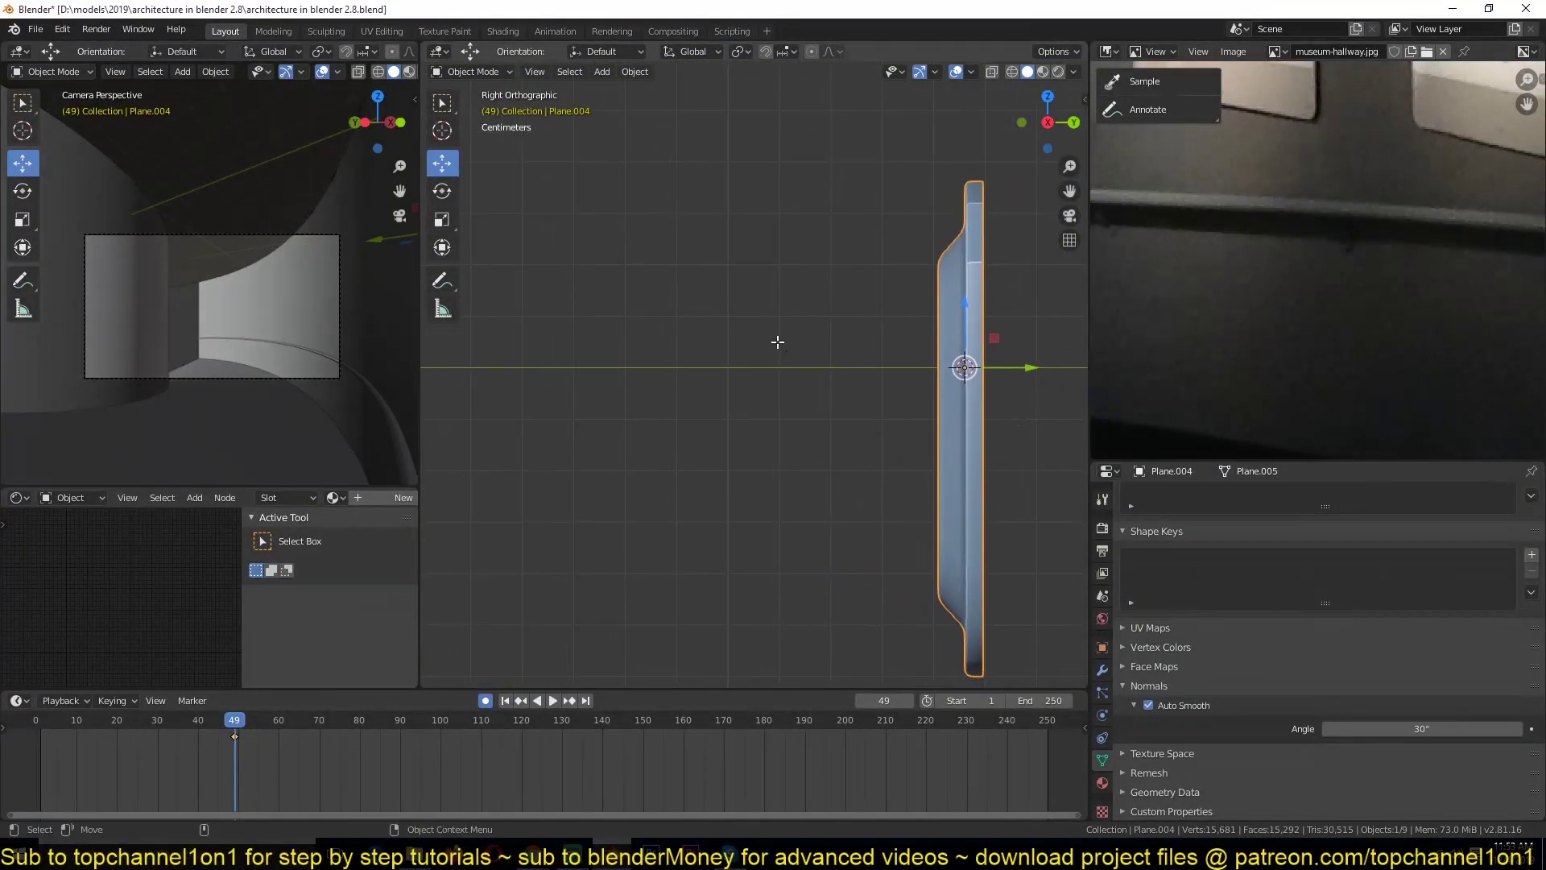
pyautogui.press('Tab')
pyautogui.keyDown('shift'); pyautogui.moveTo(648, 312); pyautogui.dragTo(725, 311, button='middle'); pyautogui.keyUp('shift')
pyautogui.hotkey('alt', 'a')
pyautogui.hotkey('shift', 'a')
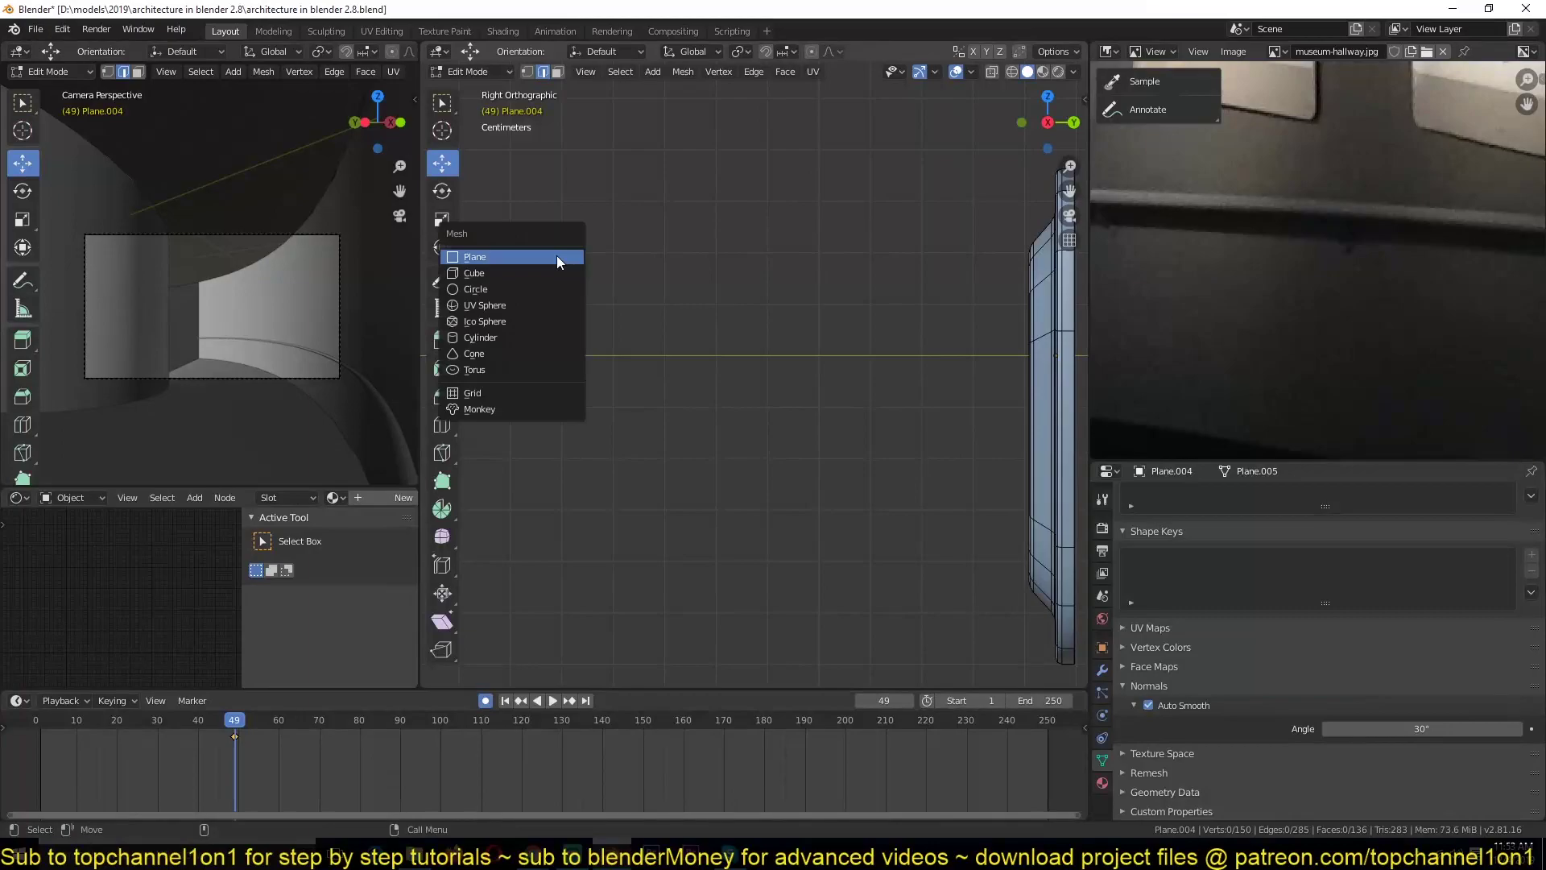
pyautogui.click(530, 295)
pyautogui.scroll(-2, 489, 525)
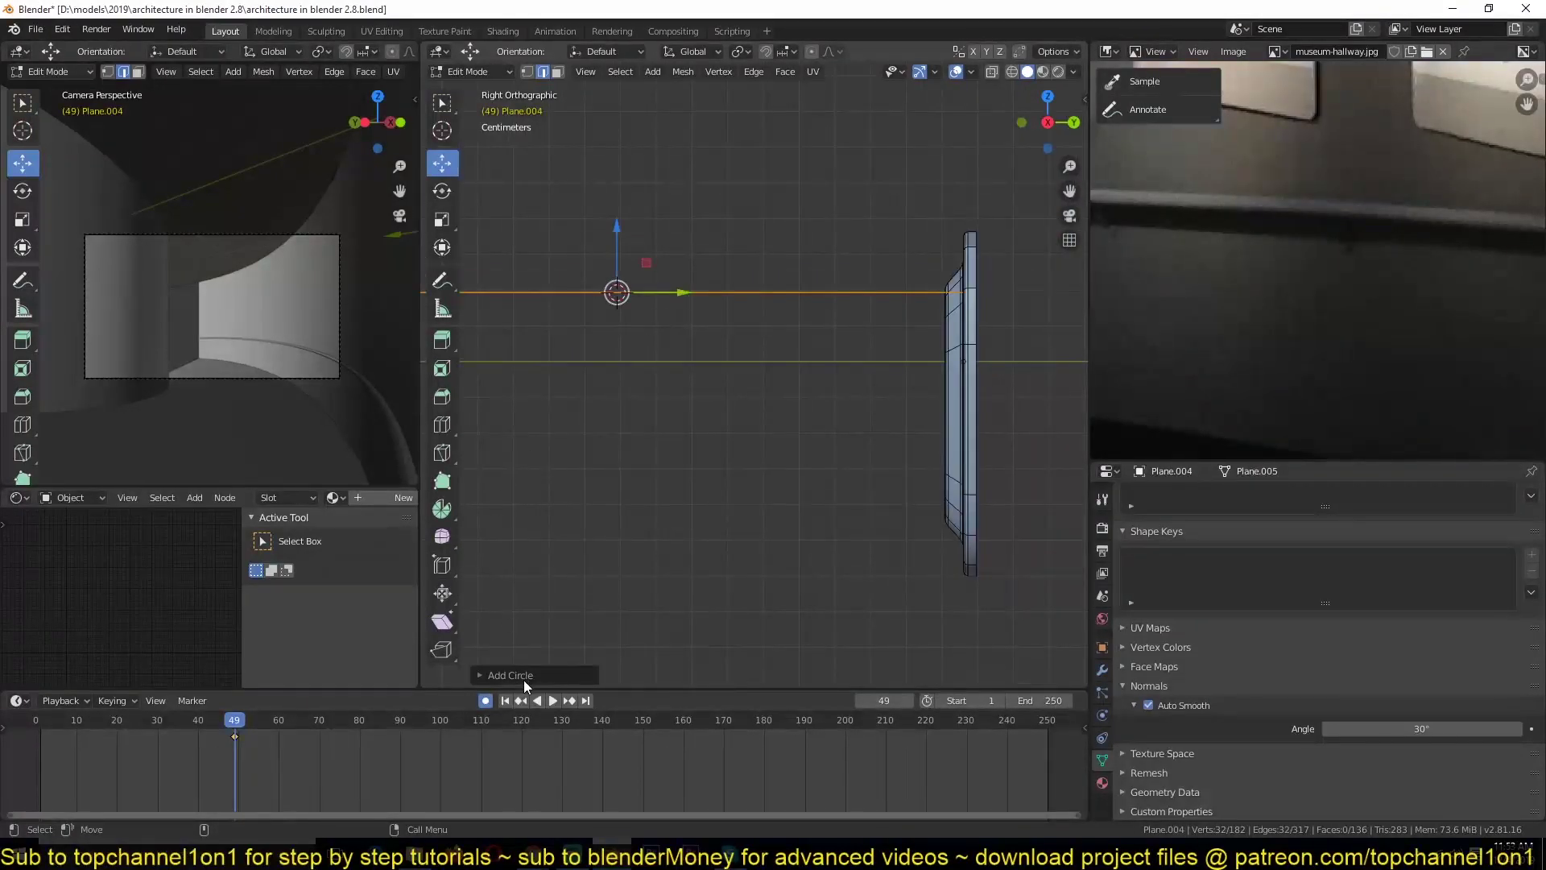
pyautogui.click(525, 678)
pyautogui.click(663, 501)
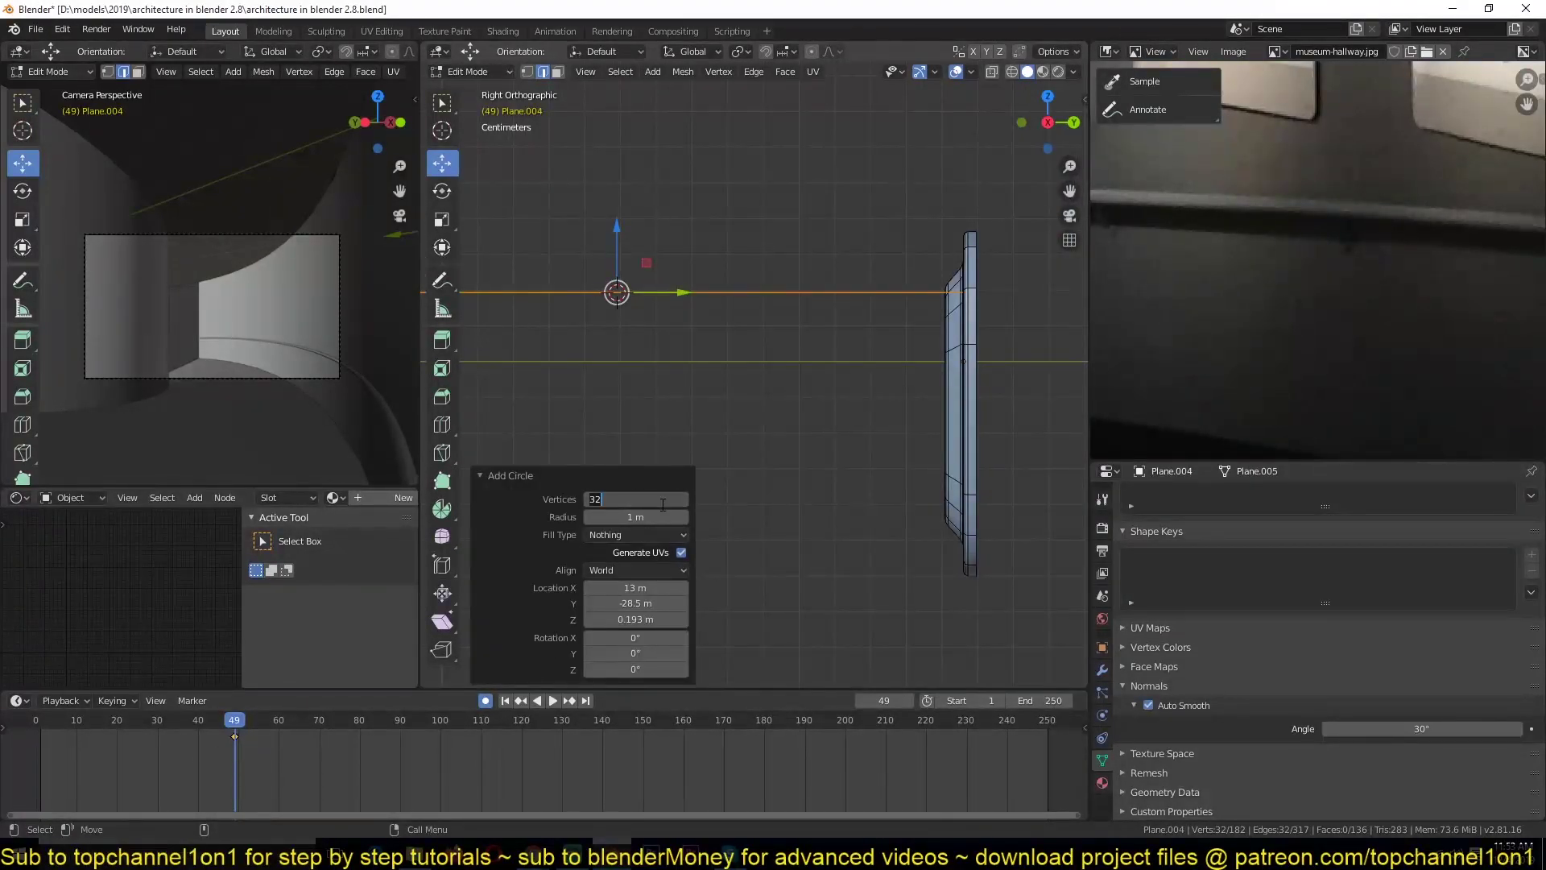
pyautogui.press('Return')
pyautogui.write('r')
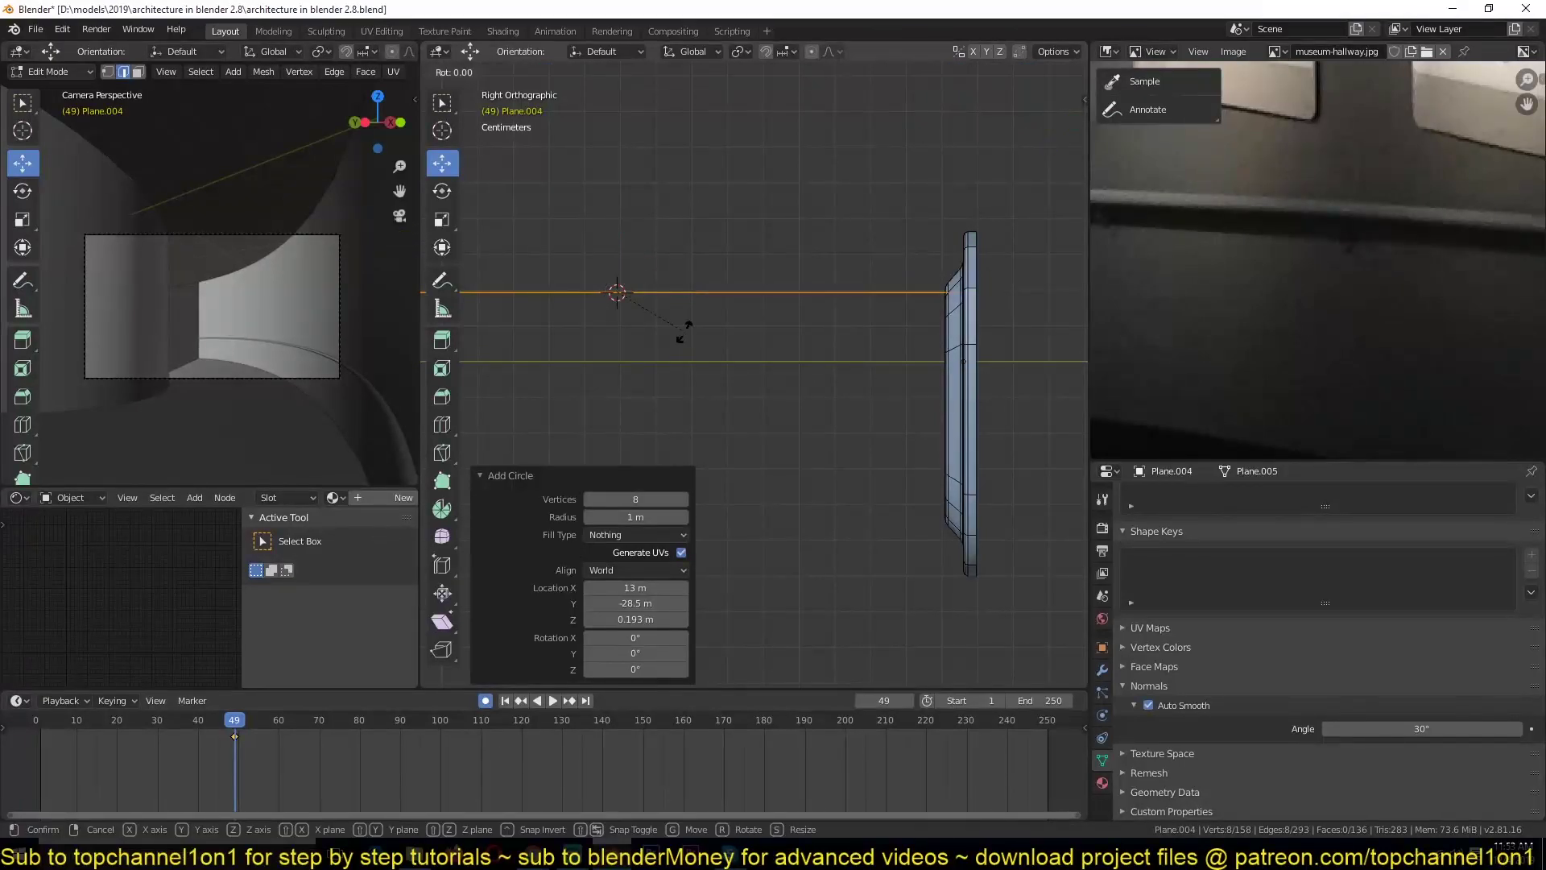
pyautogui.write('x90z')
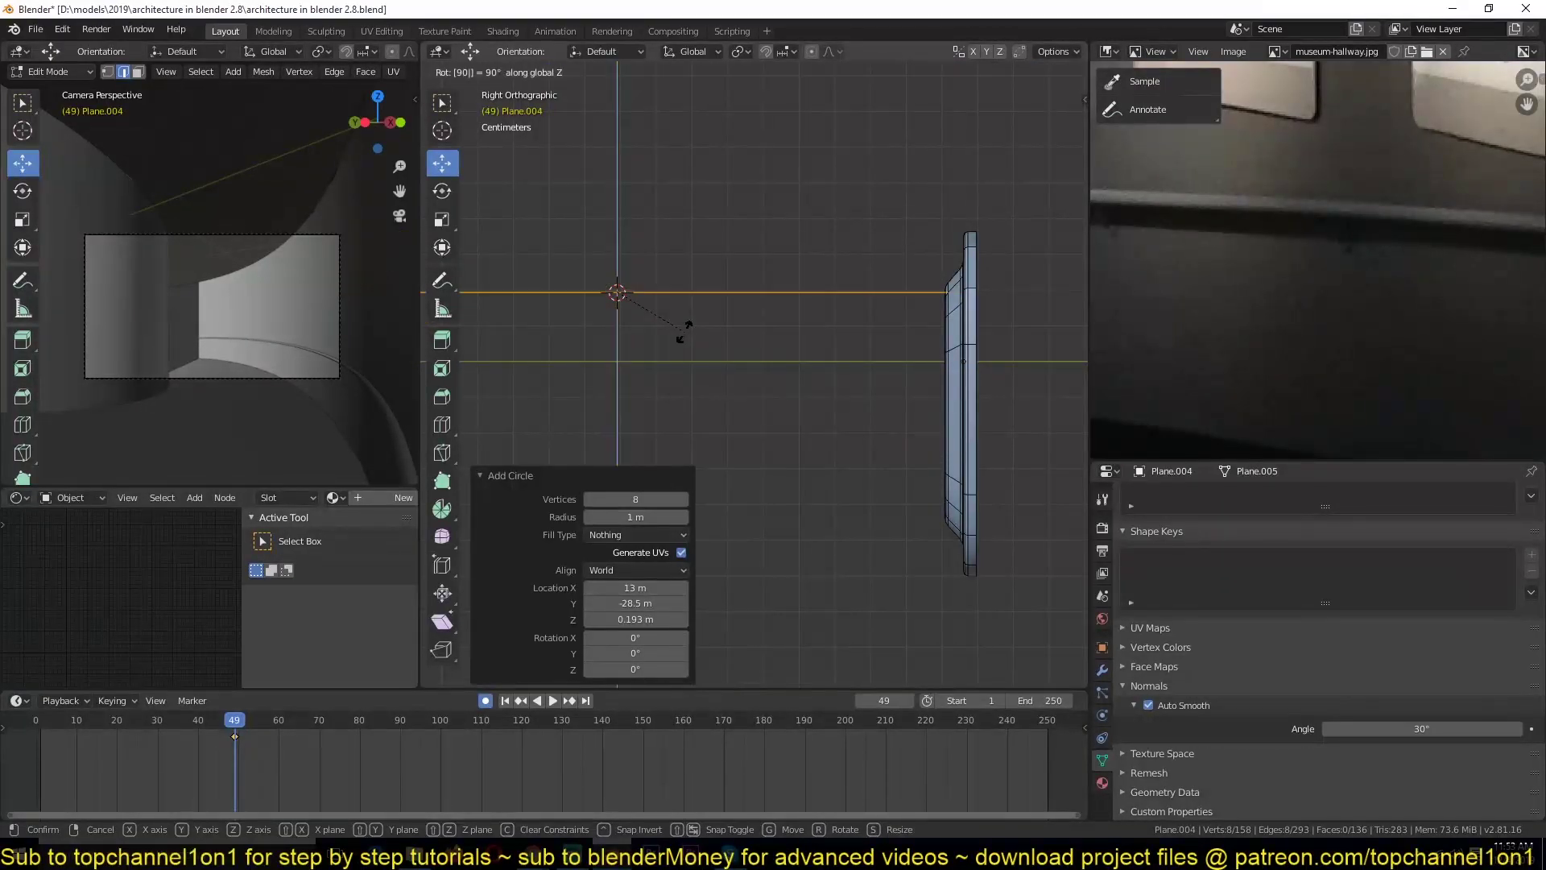
pyautogui.rightClick(684, 332)
# Rotate the new circle 90° about the Y axis and shrink it well below the plate's height.
pyautogui.scroll(-3, 737, 323)
pyautogui.write('rxy90')
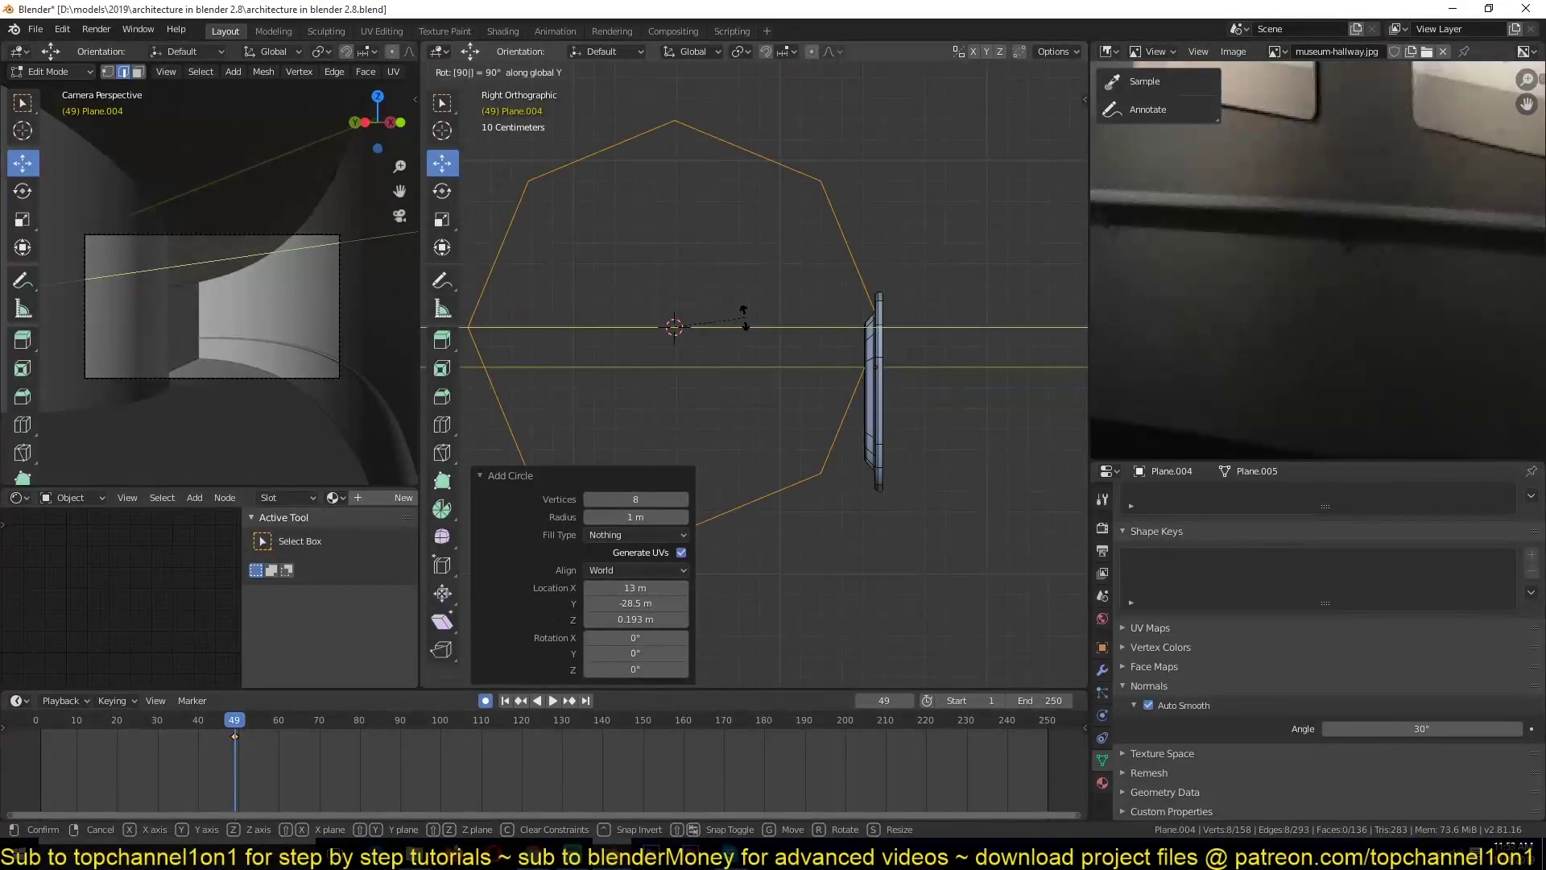
pyautogui.click(744, 317)
pyautogui.press('s')
pyautogui.click(731, 346)
pyautogui.keyDown('shift'); pyautogui.moveTo(731, 346); pyautogui.dragTo(805, 334, button='middle'); pyautogui.keyUp('shift')
pyautogui.scroll(2, 715, 345)
pyautogui.press('s')
pyautogui.click(722, 349)
pyautogui.scroll(2, 725, 314)
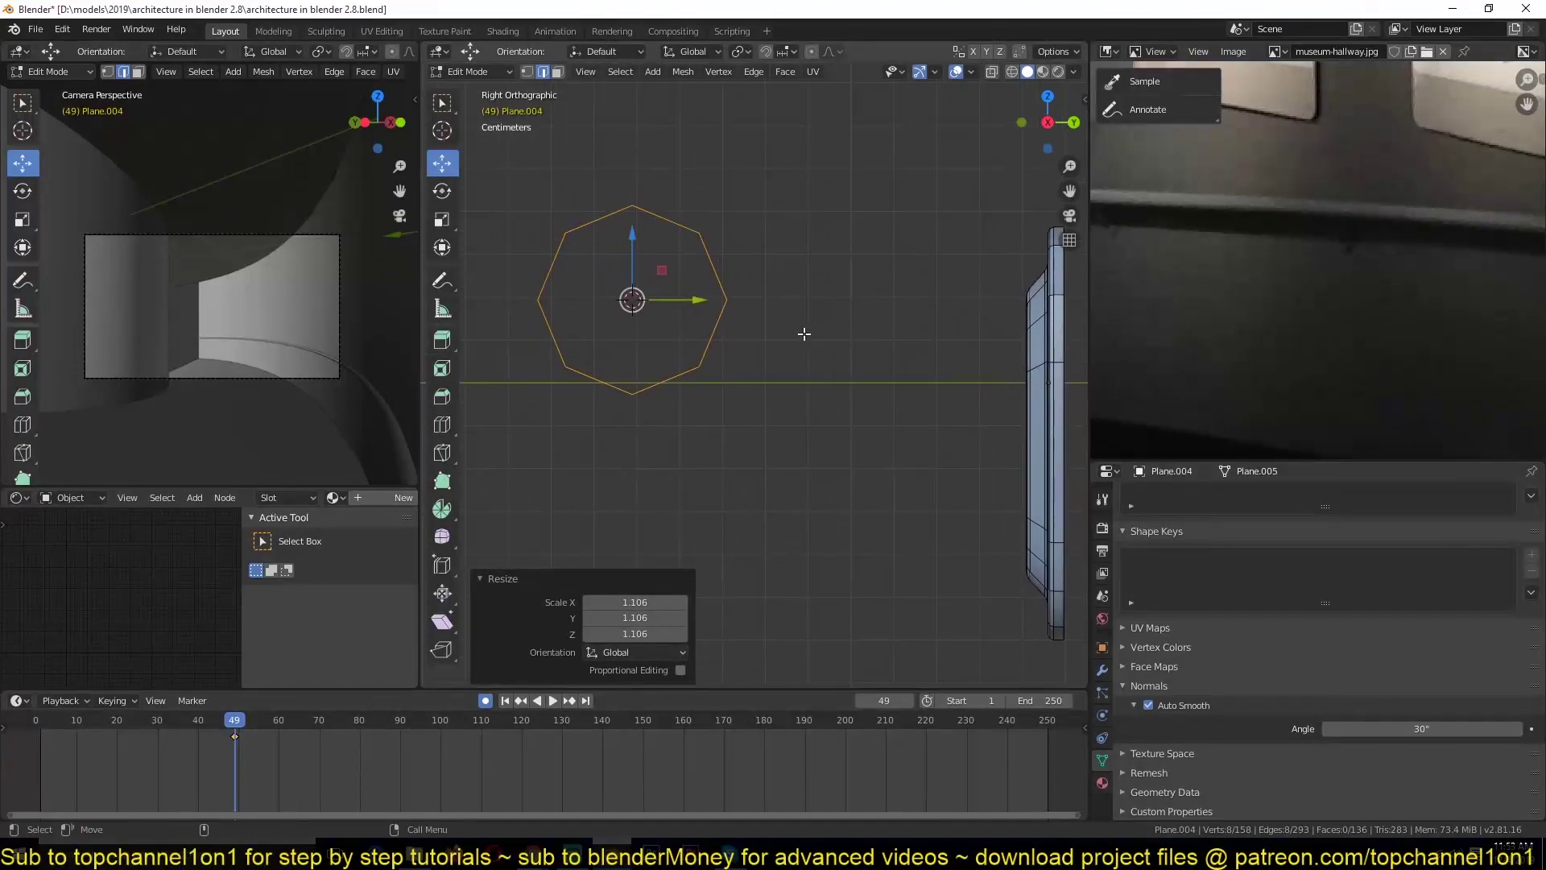
# Subdivide the circle once and round it with To Sphere at factor 1.
pyautogui.rightClick(804, 335)
pyautogui.click(804, 336)
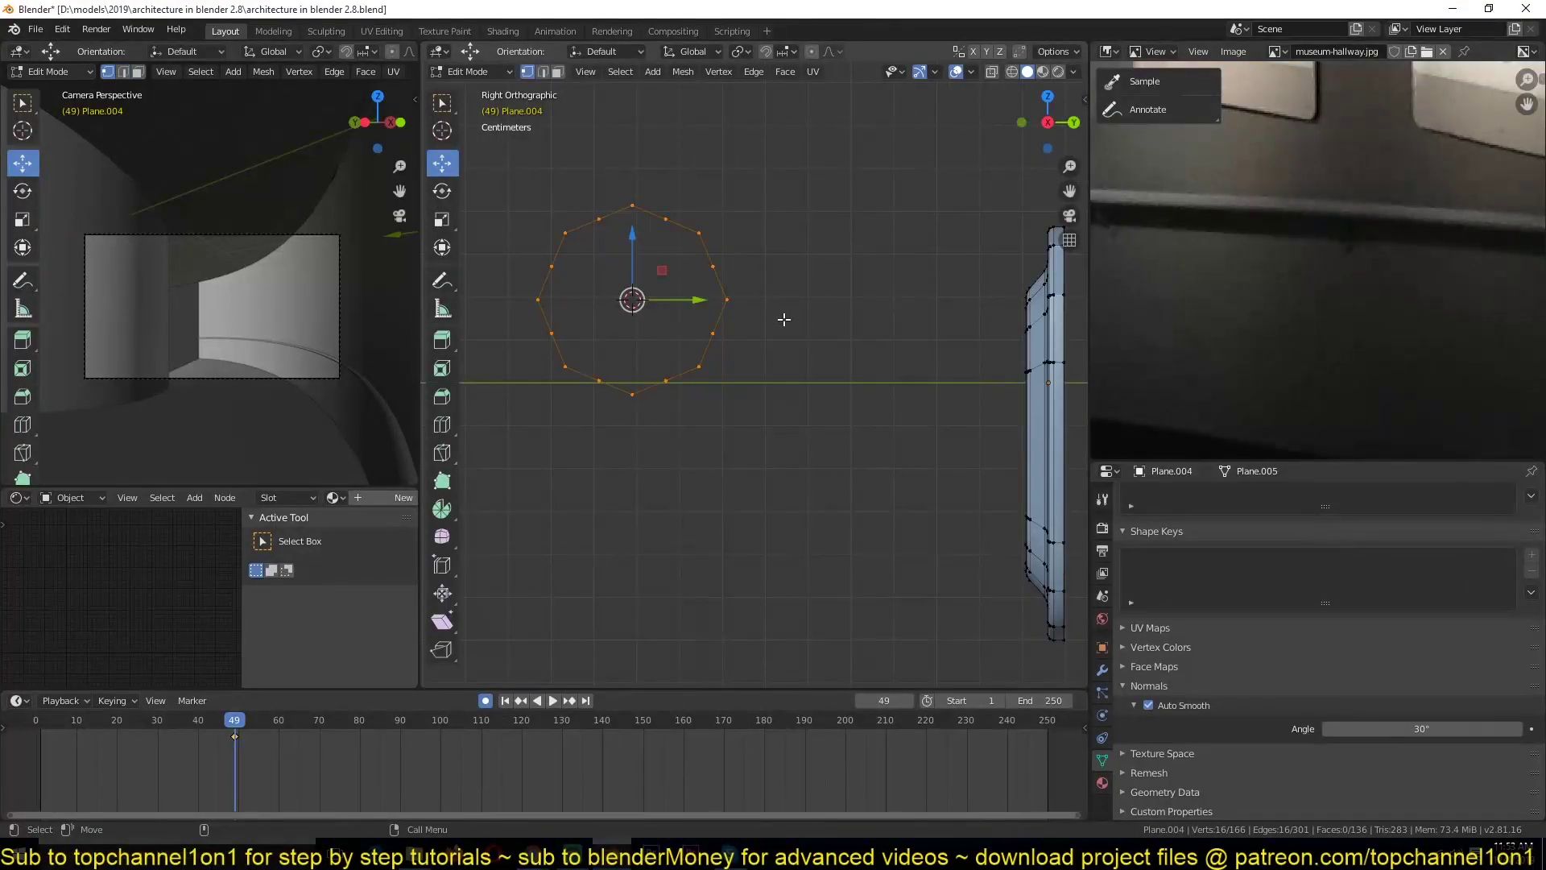
pyautogui.hotkey('shift', 'alt', 's')
pyautogui.press('Escape')
pyautogui.hotkey('shift', 'alt', 's')
pyautogui.press('Return')
# Scale the rounded circle down to suit the handrail's cross-section.
pyautogui.press('s')
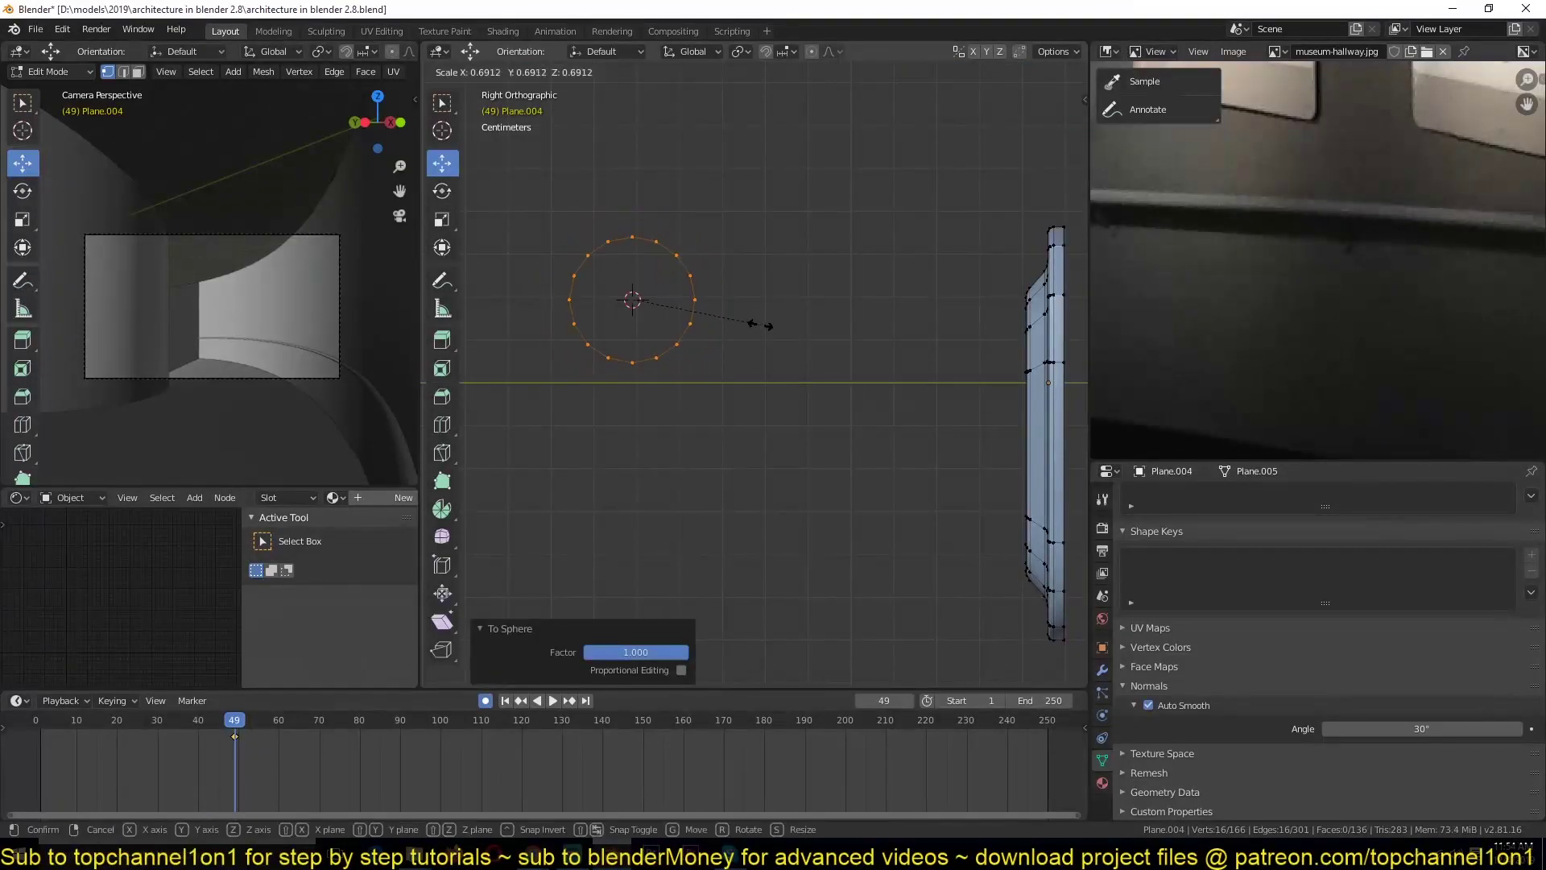
pyautogui.click(747, 321)
pyautogui.scroll(1, 766, 328)
pyautogui.keyDown('shift'); pyautogui.moveTo(766, 327); pyautogui.dragTo(731, 290, button='middle'); pyautogui.keyUp('shift')
pyautogui.scroll(-1, 749, 326)
pyautogui.press('s')
pyautogui.click(675, 259)
pyautogui.press('s')
pyautogui.click(752, 328)
# Try to delete the circle's five uppermost vertices to open it into a U shape.
pyautogui.hotkey('alt', 'a')
pyautogui.press('b')
pyautogui.moveTo(563, 162); pyautogui.dragTo(684, 229)
pyautogui.press('b')
pyautogui.press('x')
pyautogui.click(685, 212)
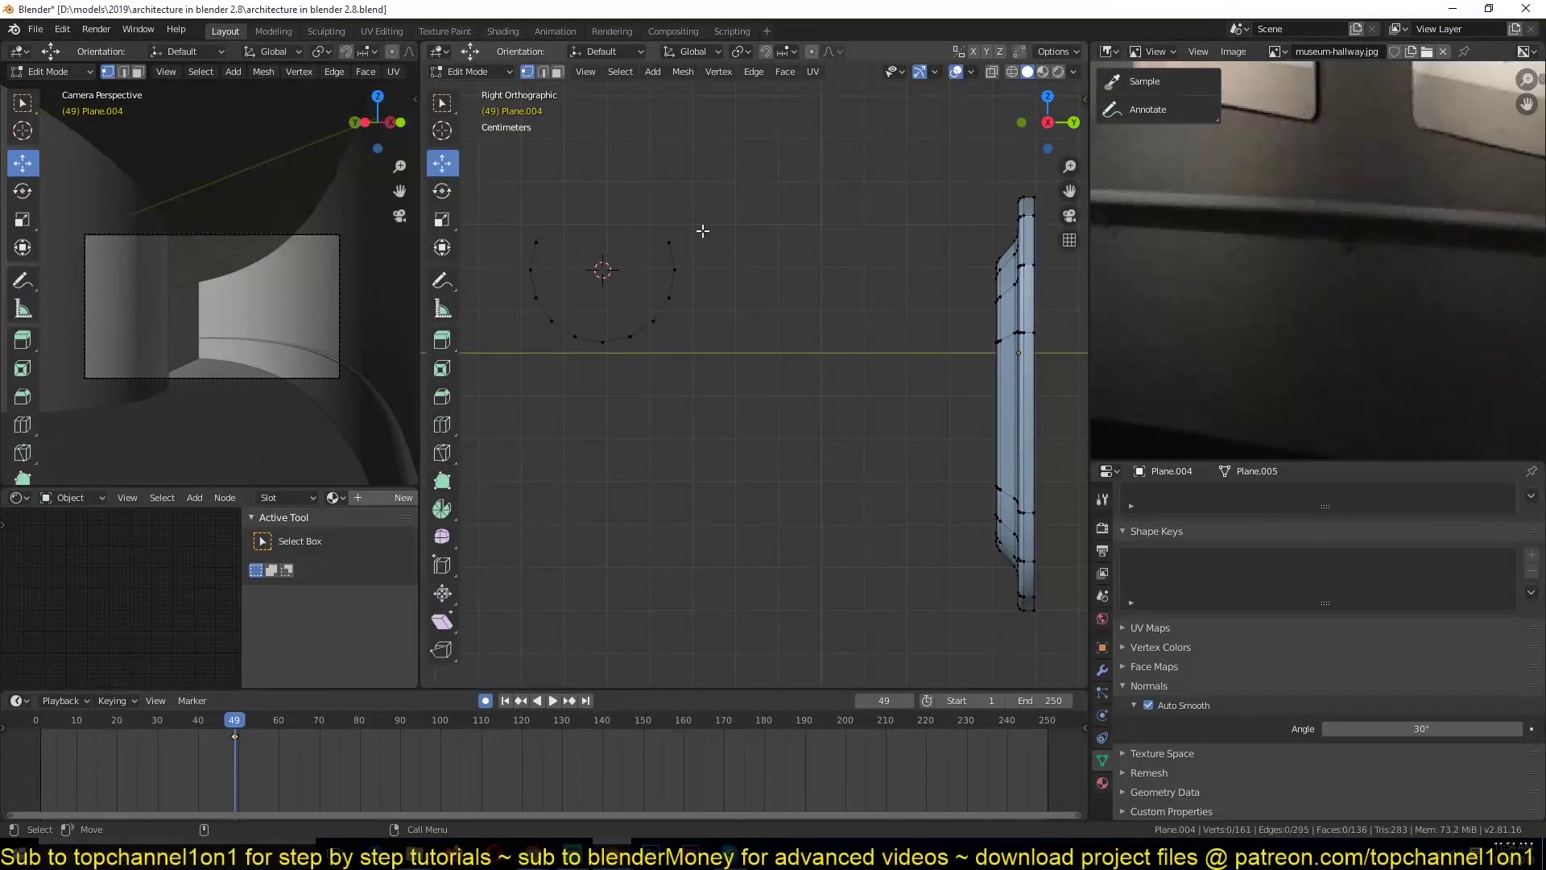
pyautogui.hotkey('ctrl', 'z')
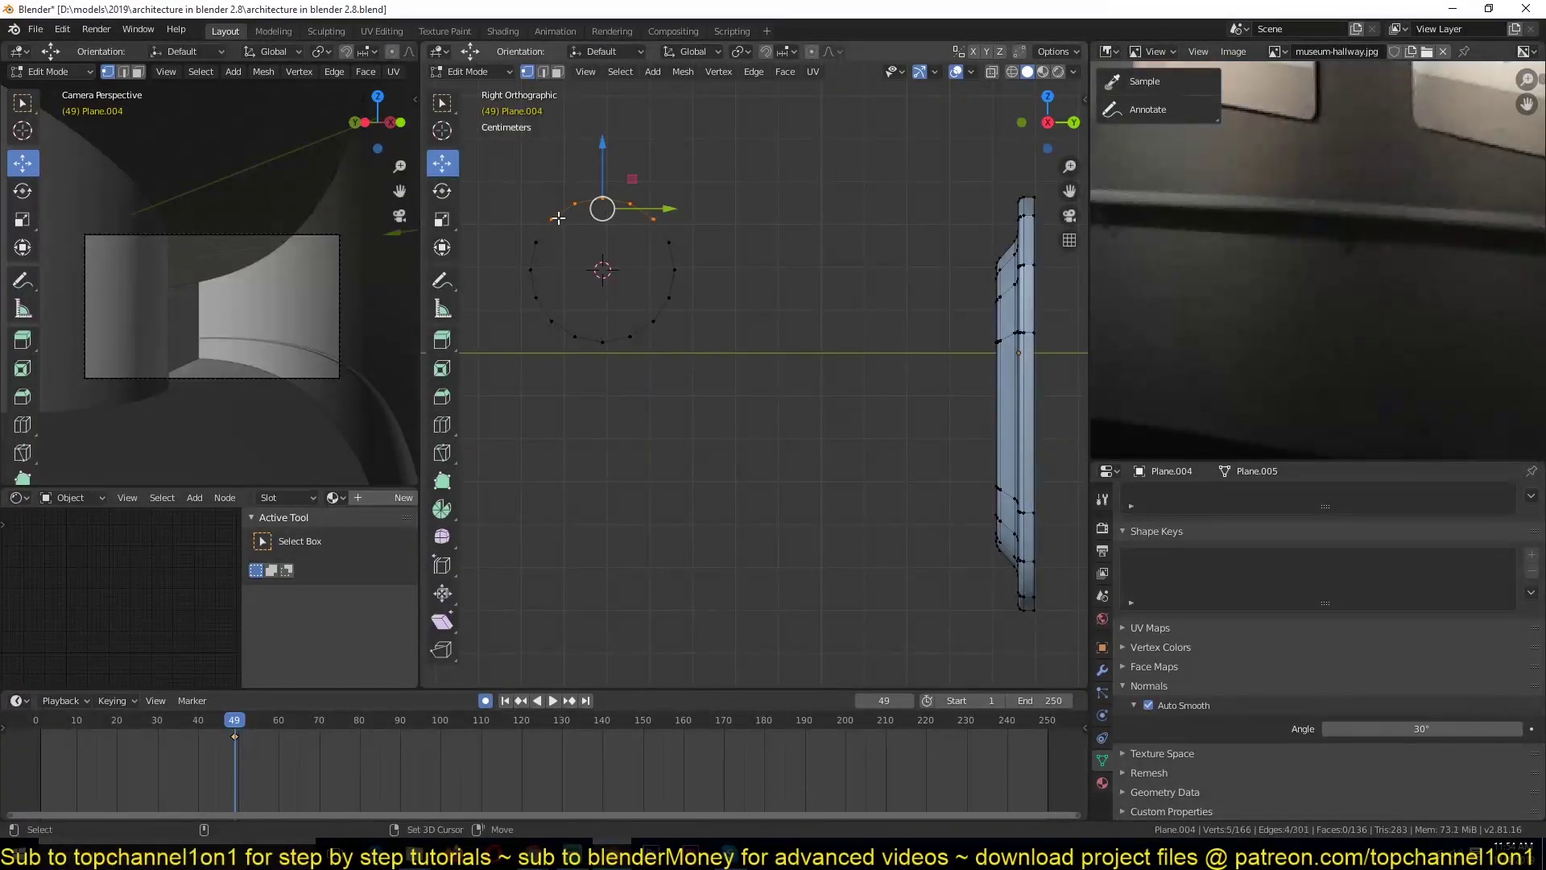
pyautogui.press('x')
pyautogui.click(666, 269)
# Fill the circle with a face, inset it about 0.044 m and delete the inner face to leave a ring.
pyautogui.press('a')
pyautogui.press('a')
pyautogui.keyDown('alt'); pyautogui.click(683, 294); pyautogui.keyUp('alt')
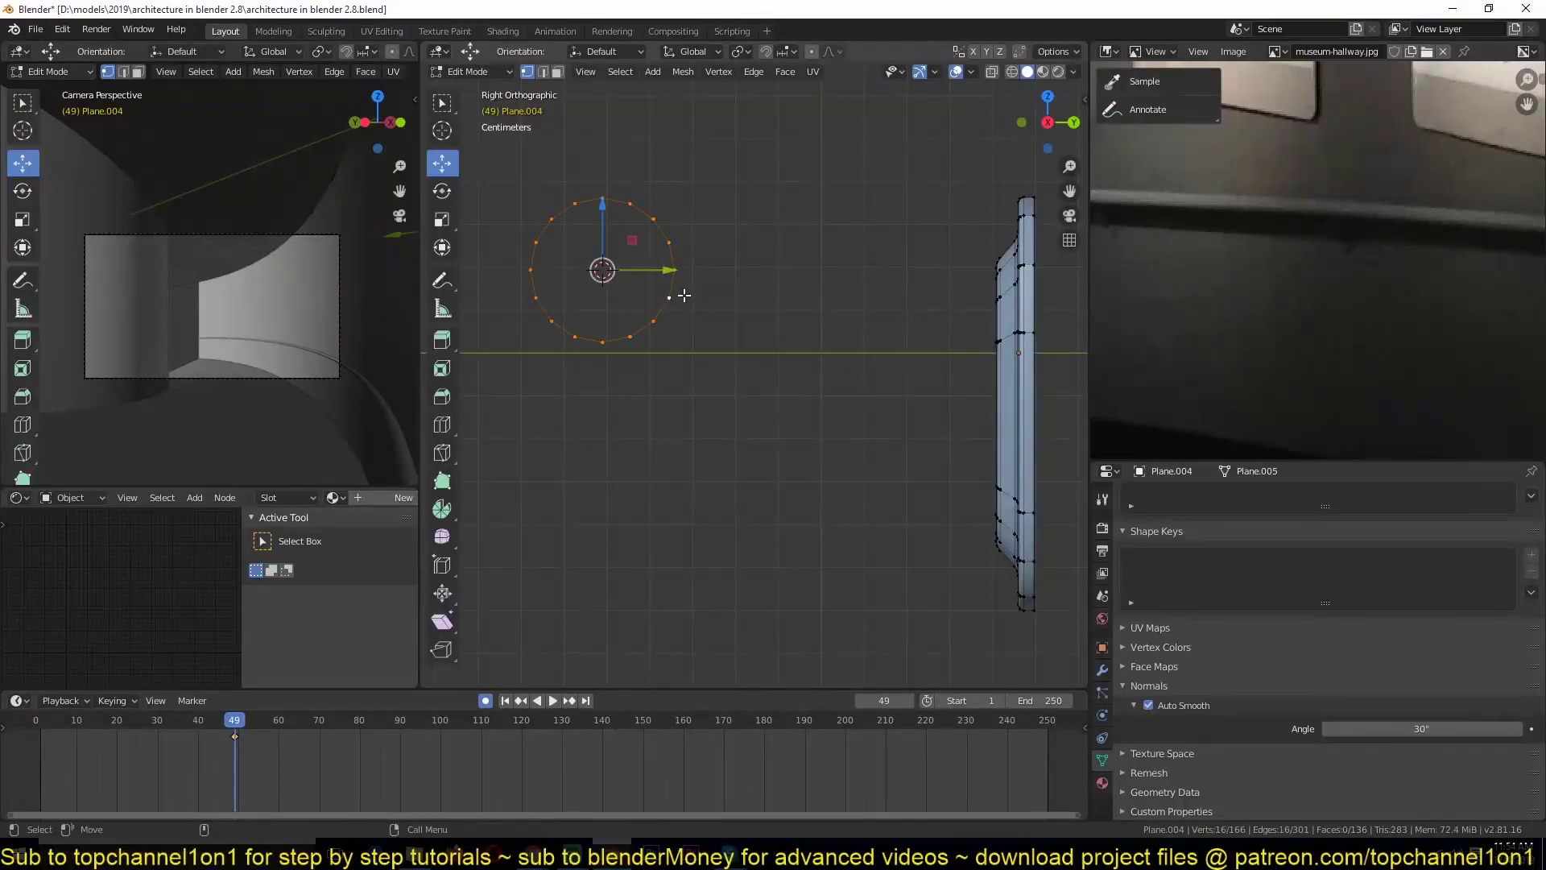
pyautogui.press('f')
pyautogui.press('i')
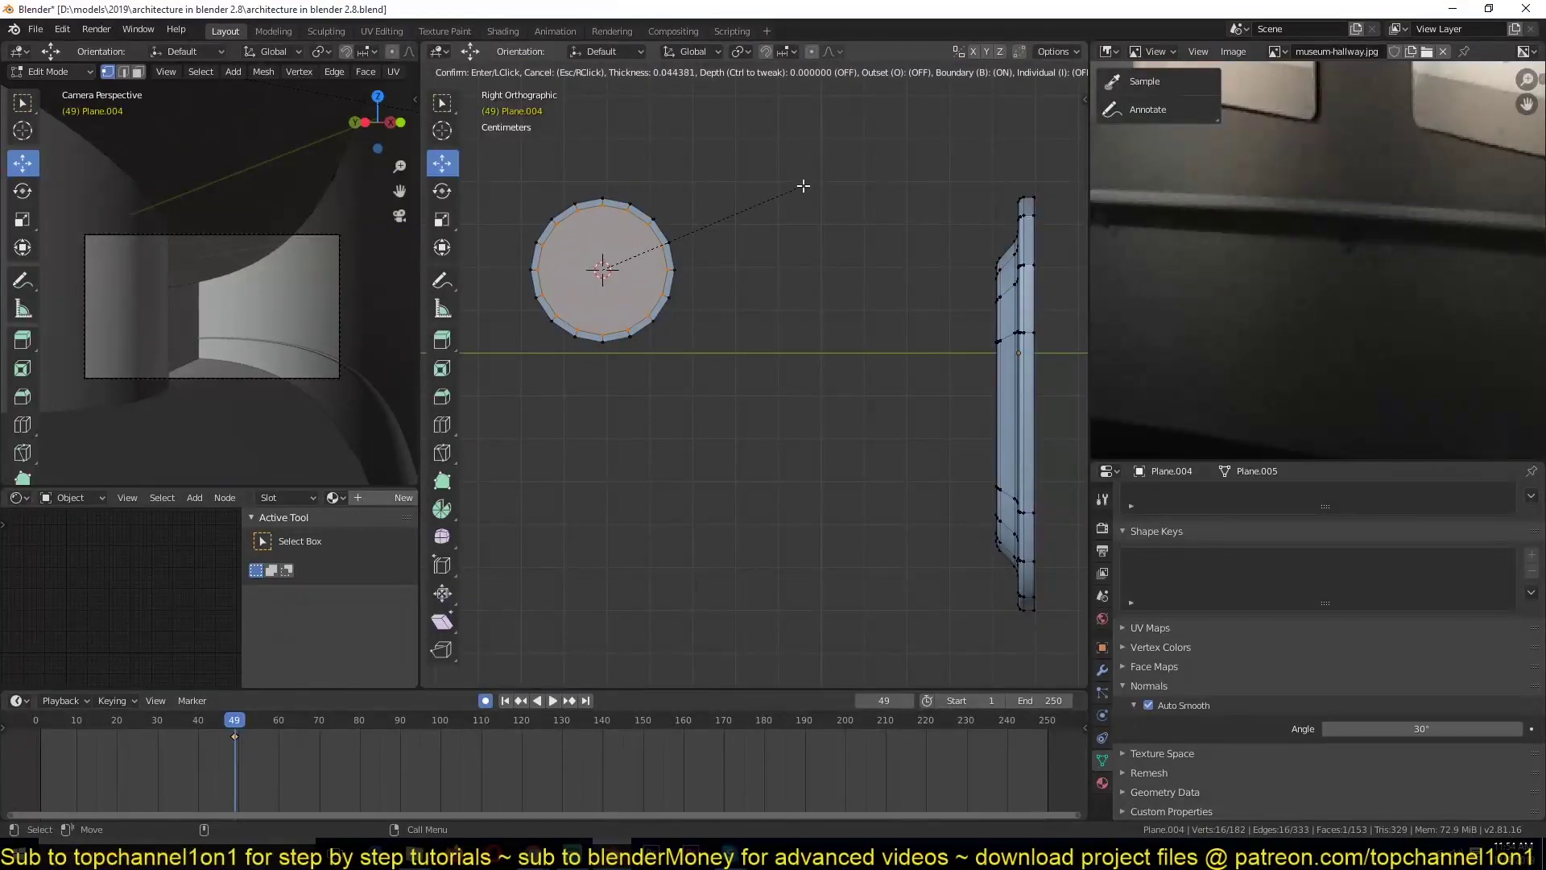
pyautogui.click(803, 188)
pyautogui.press('x')
pyautogui.click(761, 226)
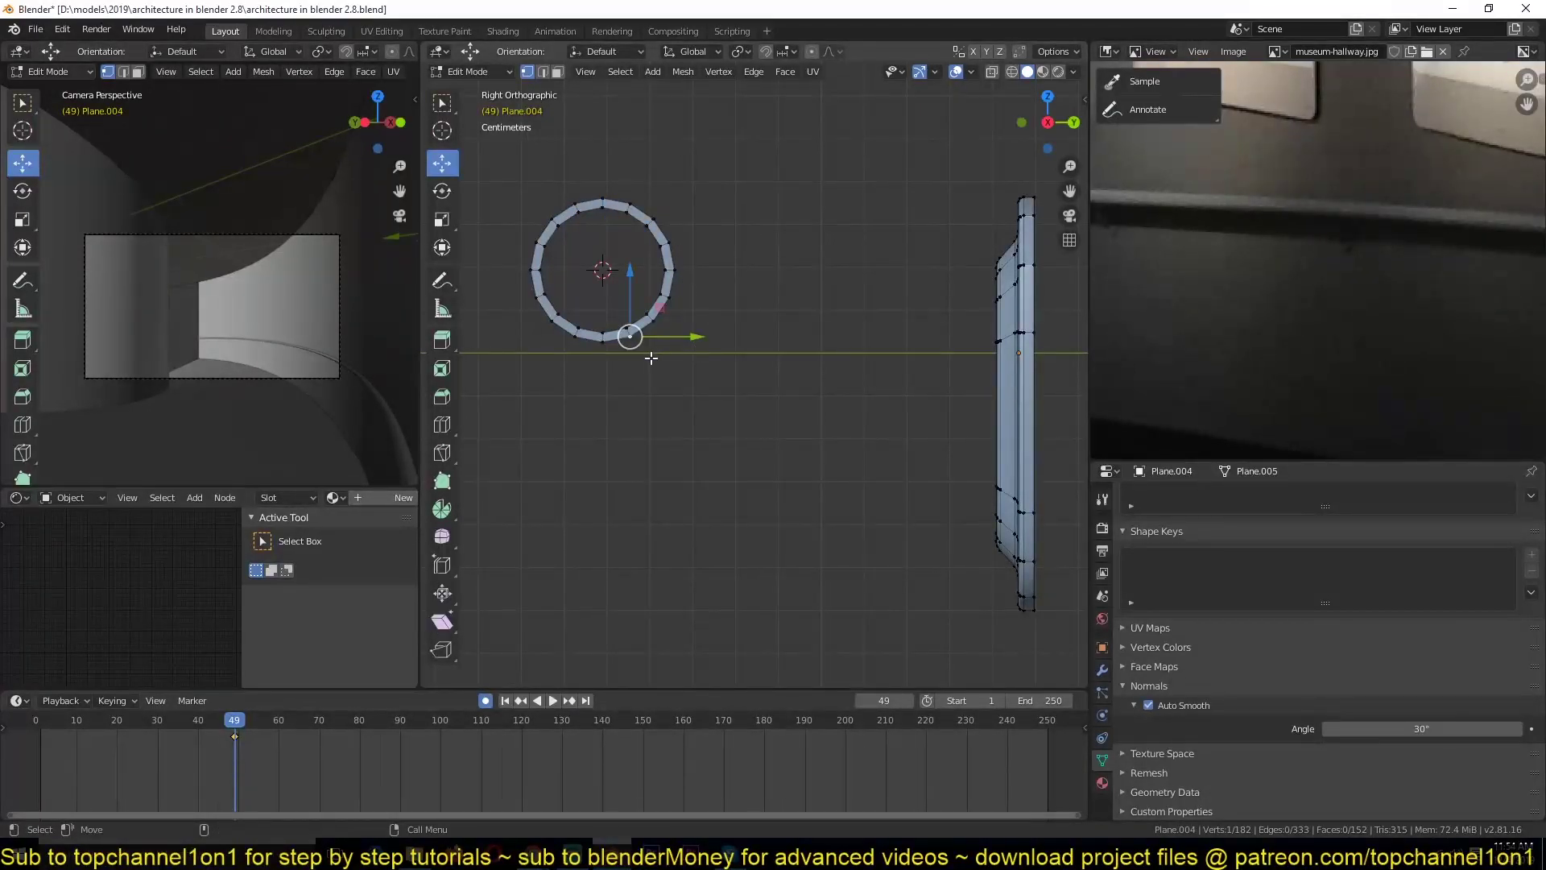
# Extrude a vertex at the ring's underside three times toward the plate's lower part to outline the arm's lower edge.
pyautogui.press('e')
pyautogui.click(717, 342)
pyautogui.press('e')
pyautogui.click(852, 379)
pyautogui.press('e')
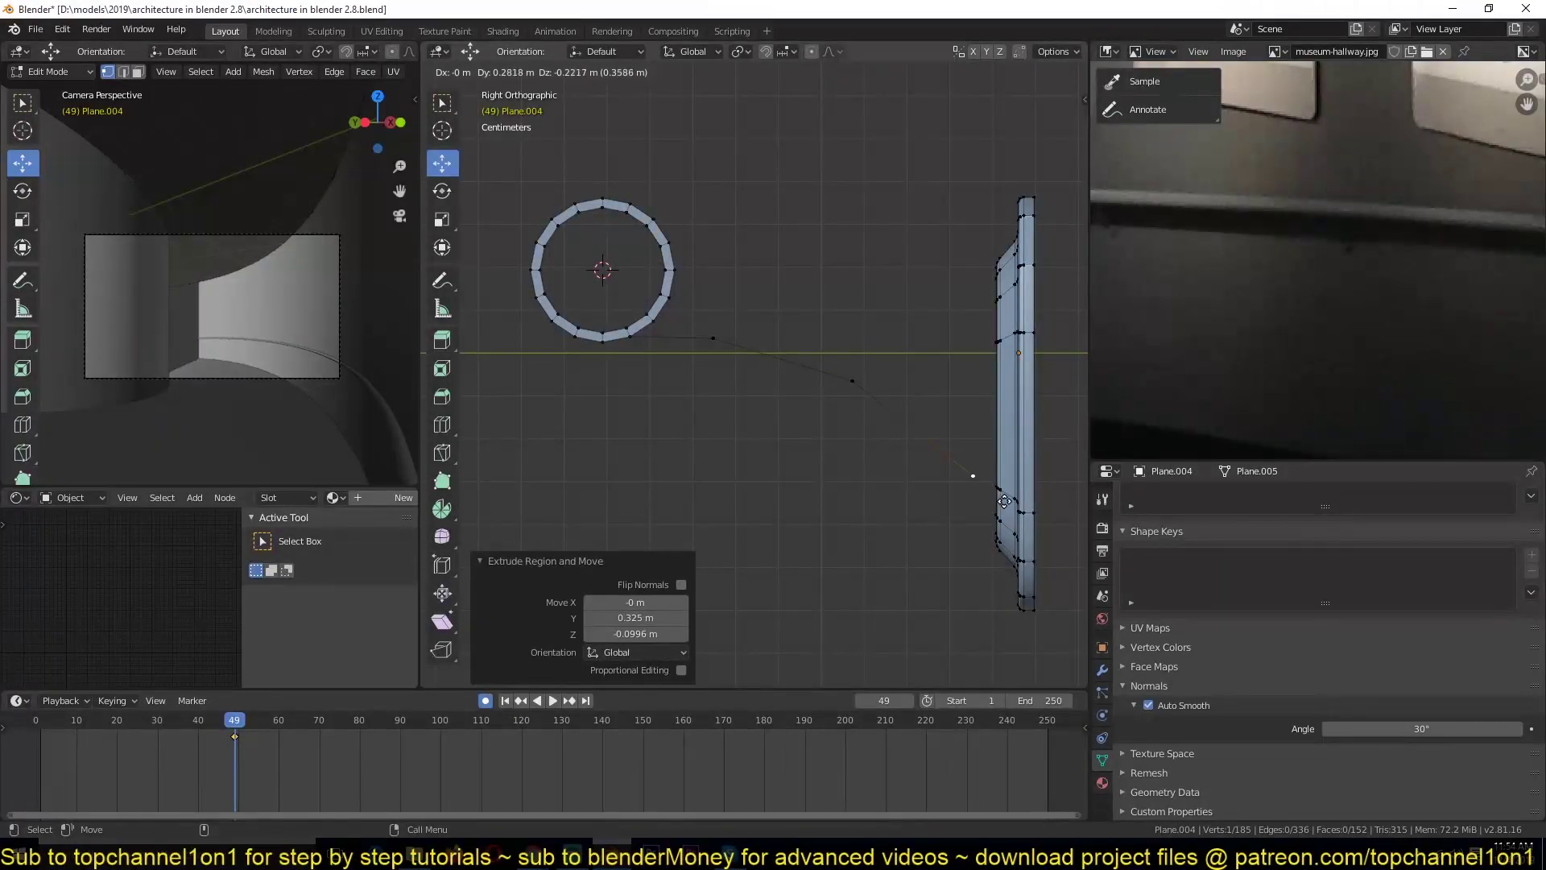
pyautogui.click(1004, 501)
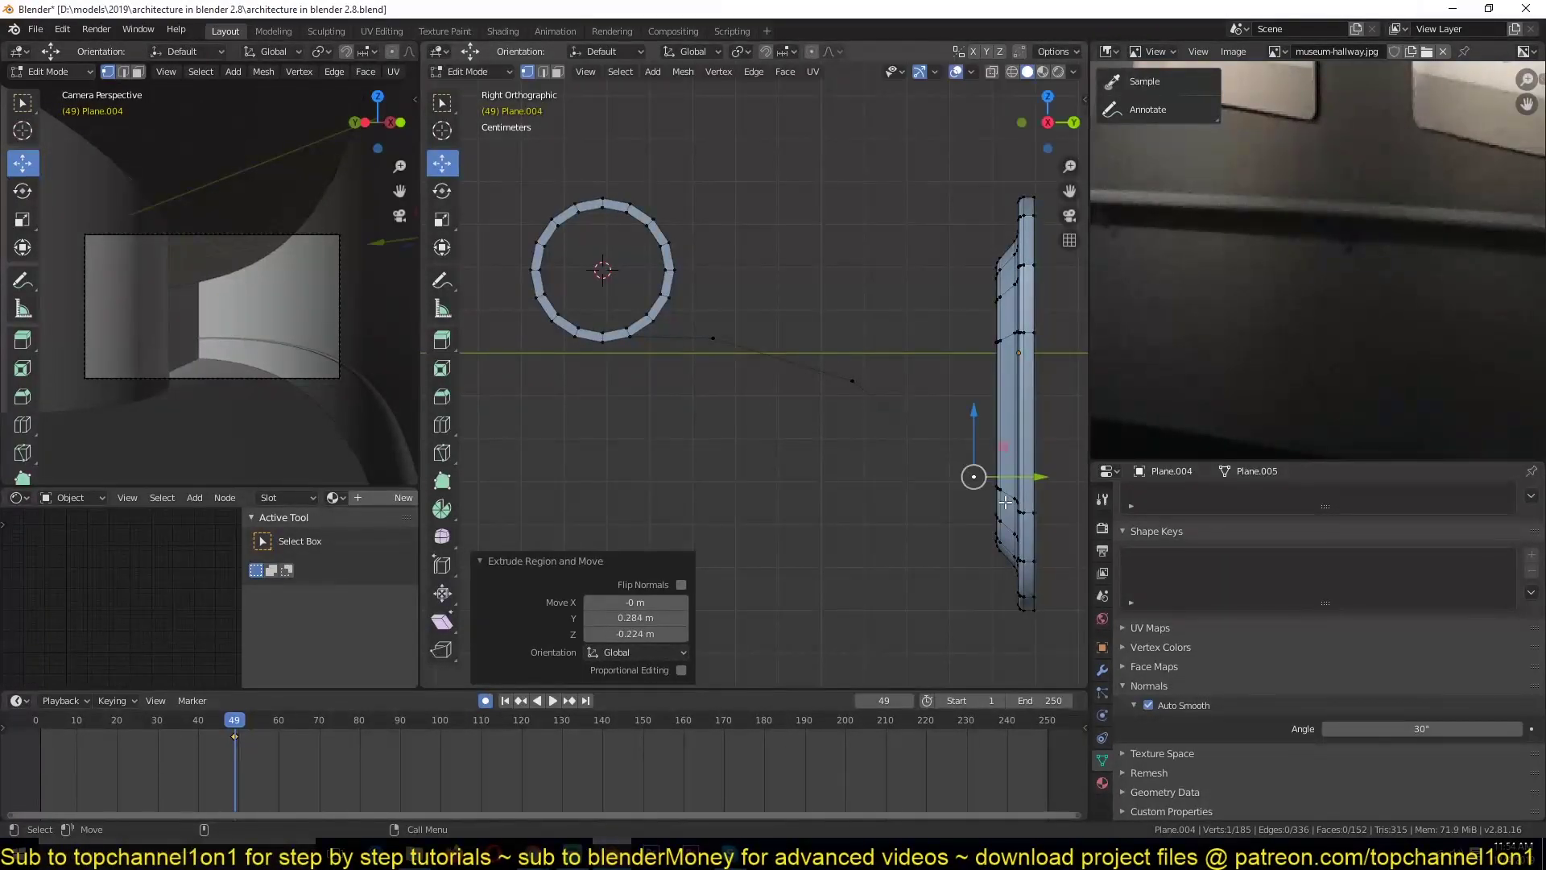
# Extrude the ring's plate-facing vertex three times toward the plate to outline the arm's upper edge.
pyautogui.click(676, 271)
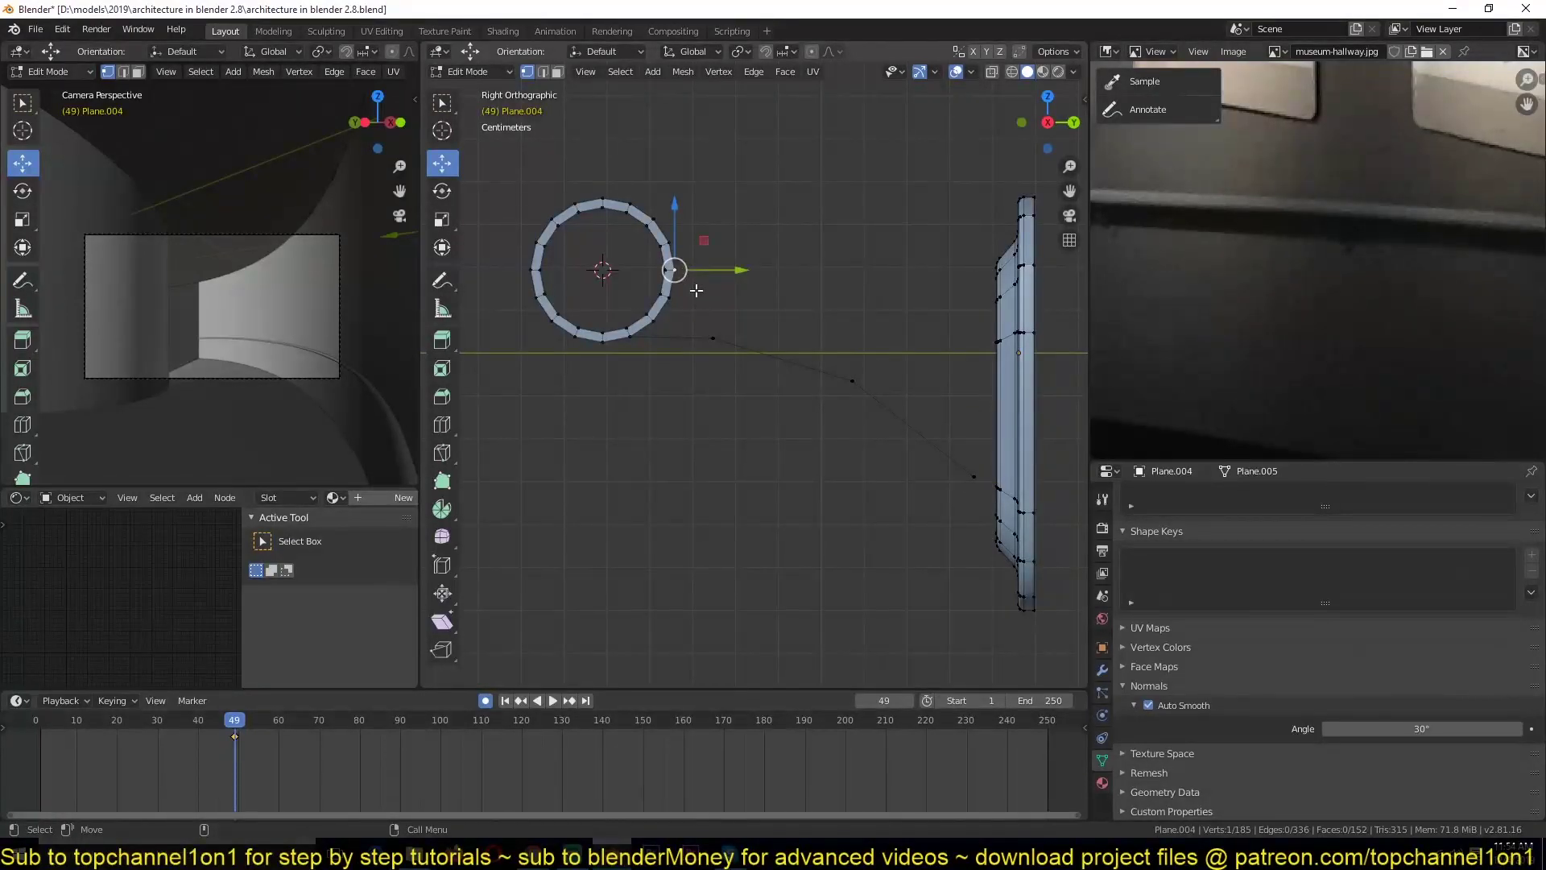
pyautogui.press('e')
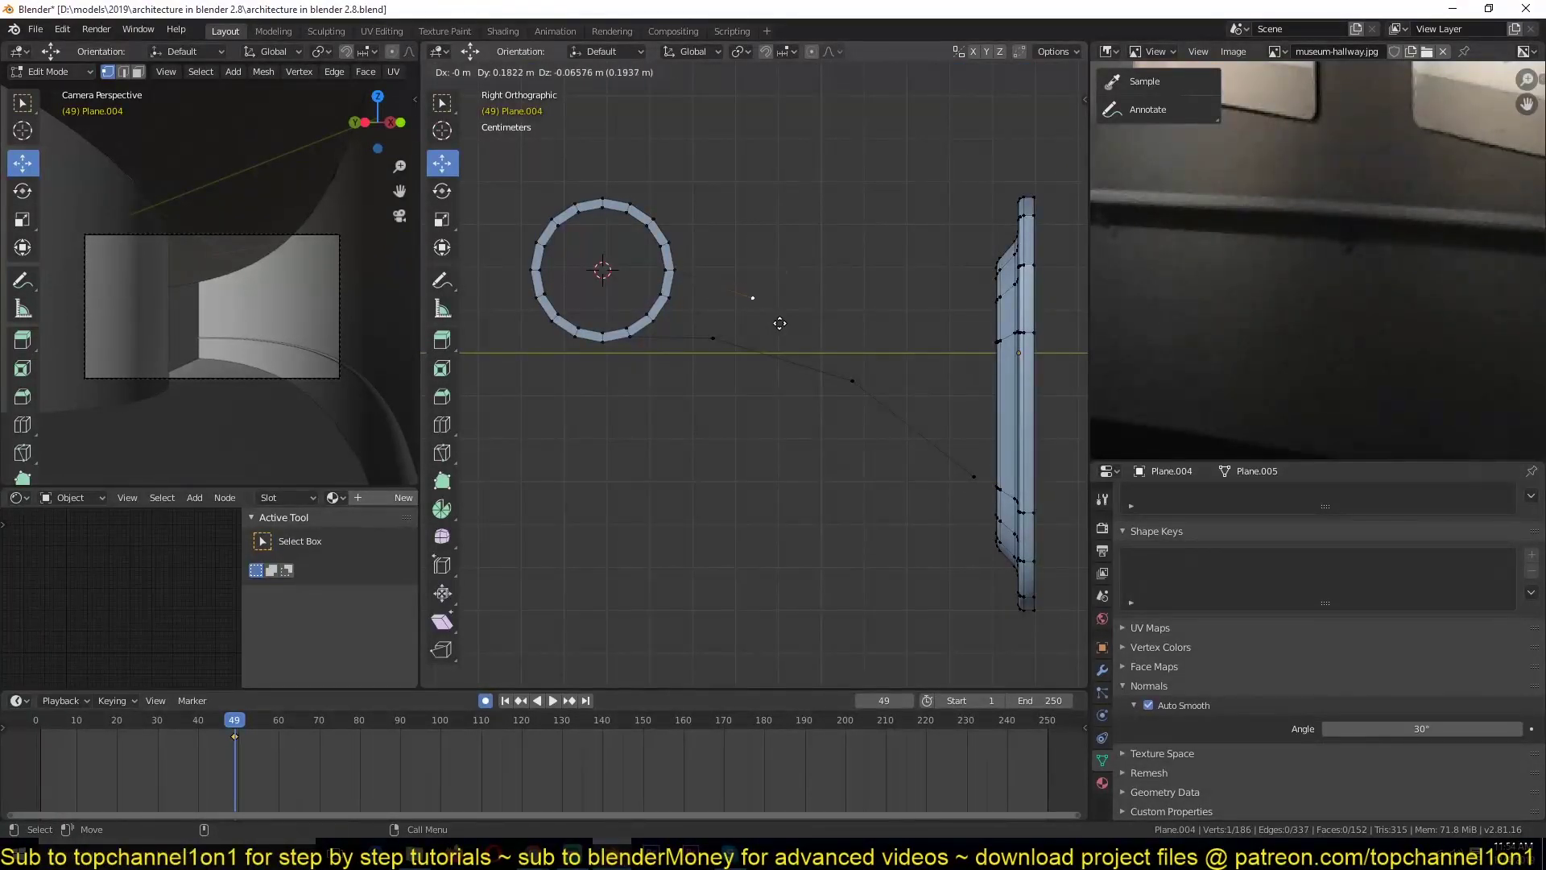
pyautogui.click(779, 323)
pyautogui.press('e')
pyautogui.click(896, 374)
pyautogui.press('e')
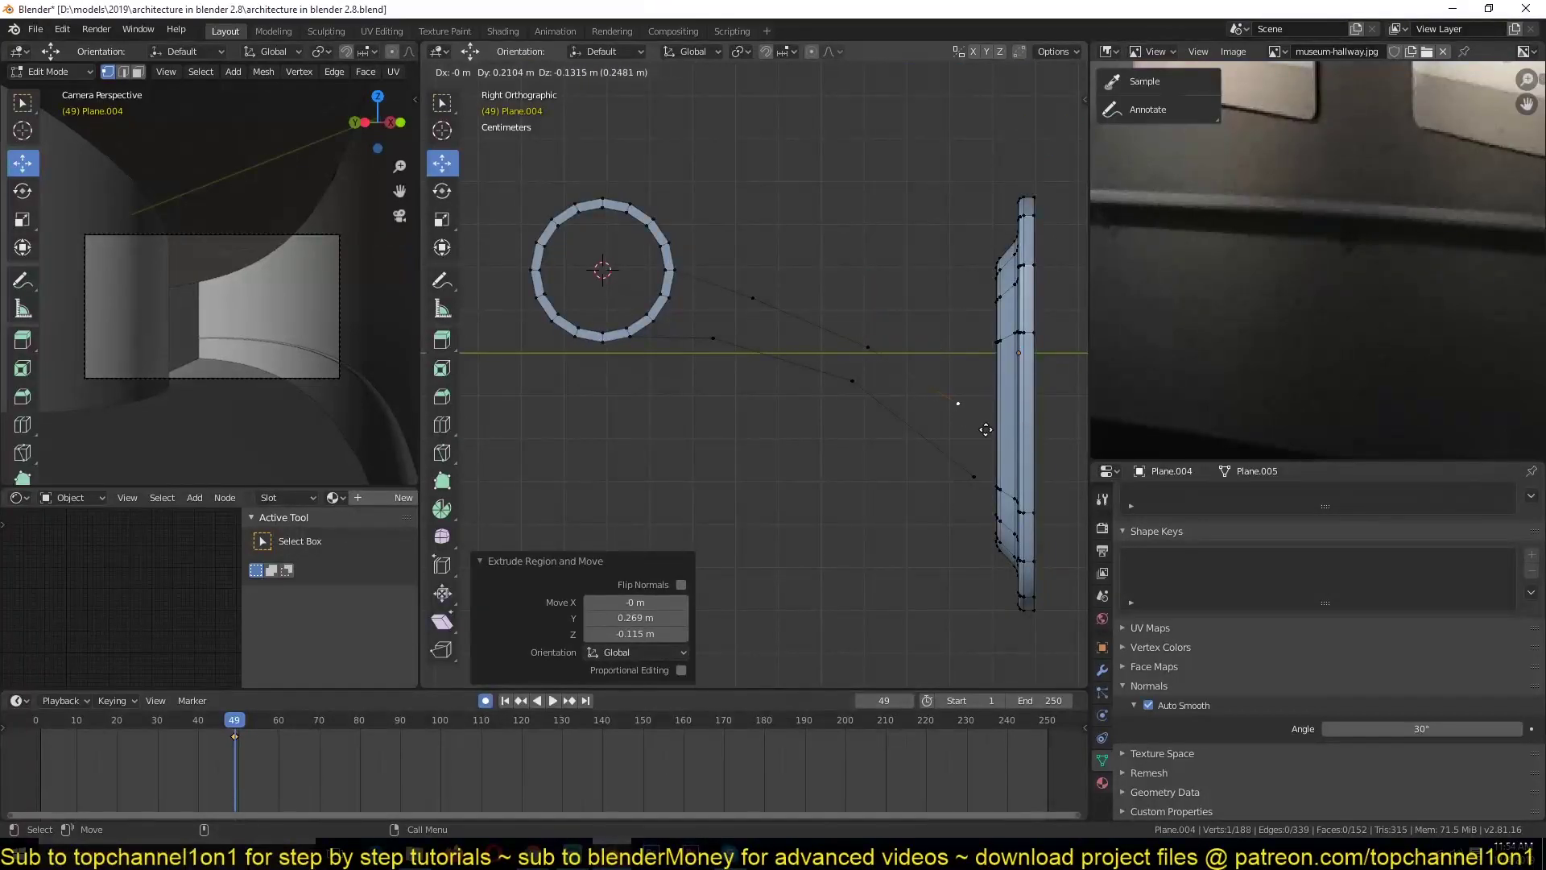
pyautogui.click(1001, 390)
# Move the upper outline's first vertex down toward the ring and raise its last vertex about 0.1 m beside the plate.
pyautogui.click(749, 299)
pyautogui.press('g')
pyautogui.click(739, 288)
pyautogui.click(691, 269)
pyautogui.click(759, 290)
pyautogui.press('g')
pyautogui.click(725, 308)
pyautogui.click(691, 274)
pyautogui.click(883, 338)
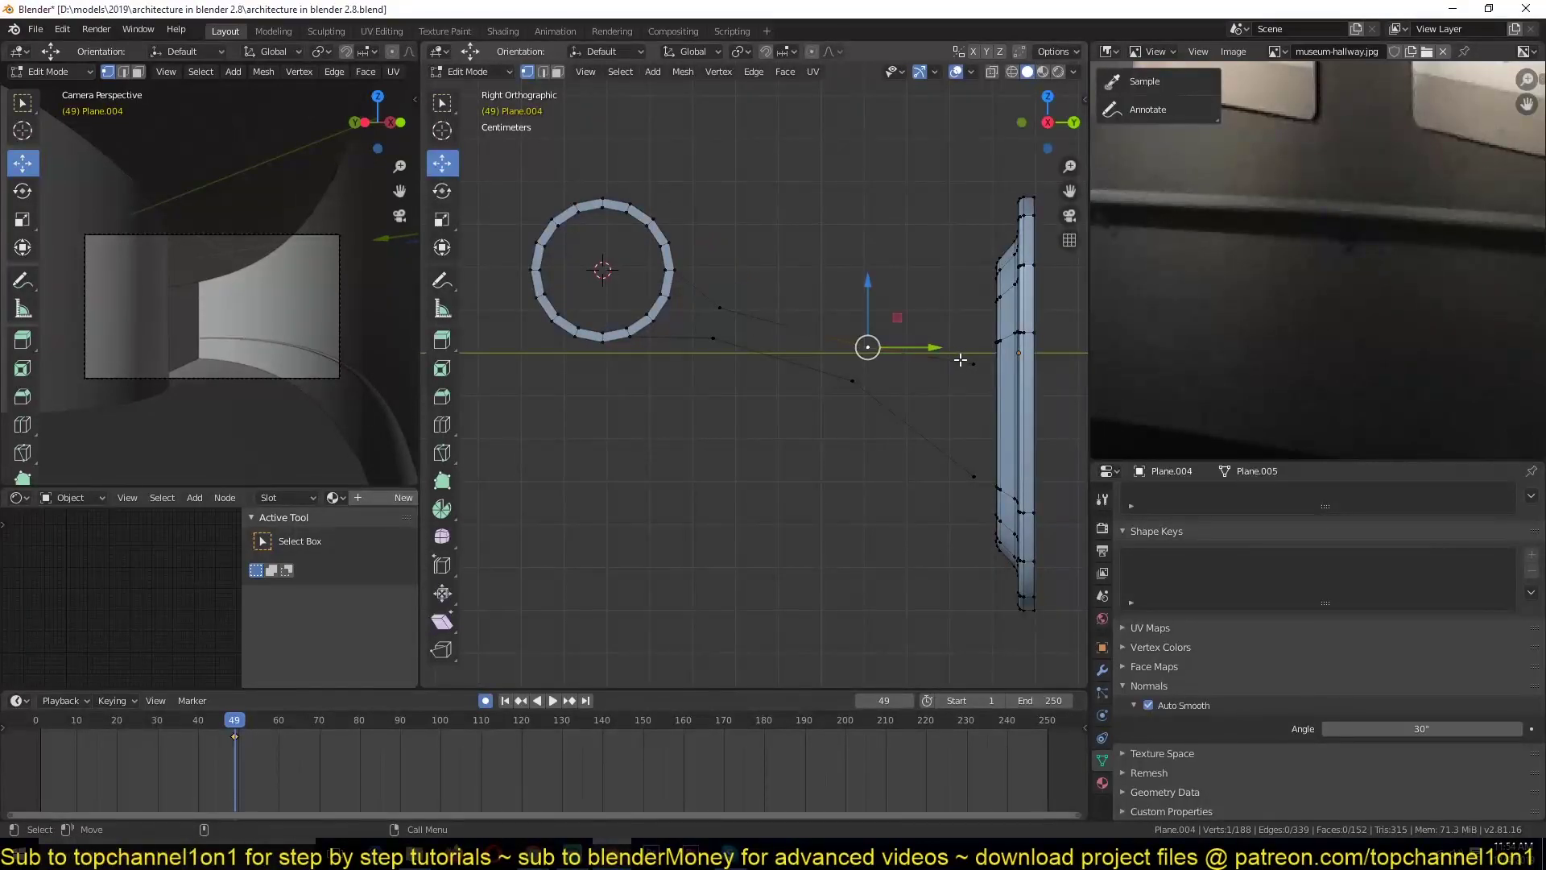
pyautogui.press('g')
pyautogui.click(973, 309)
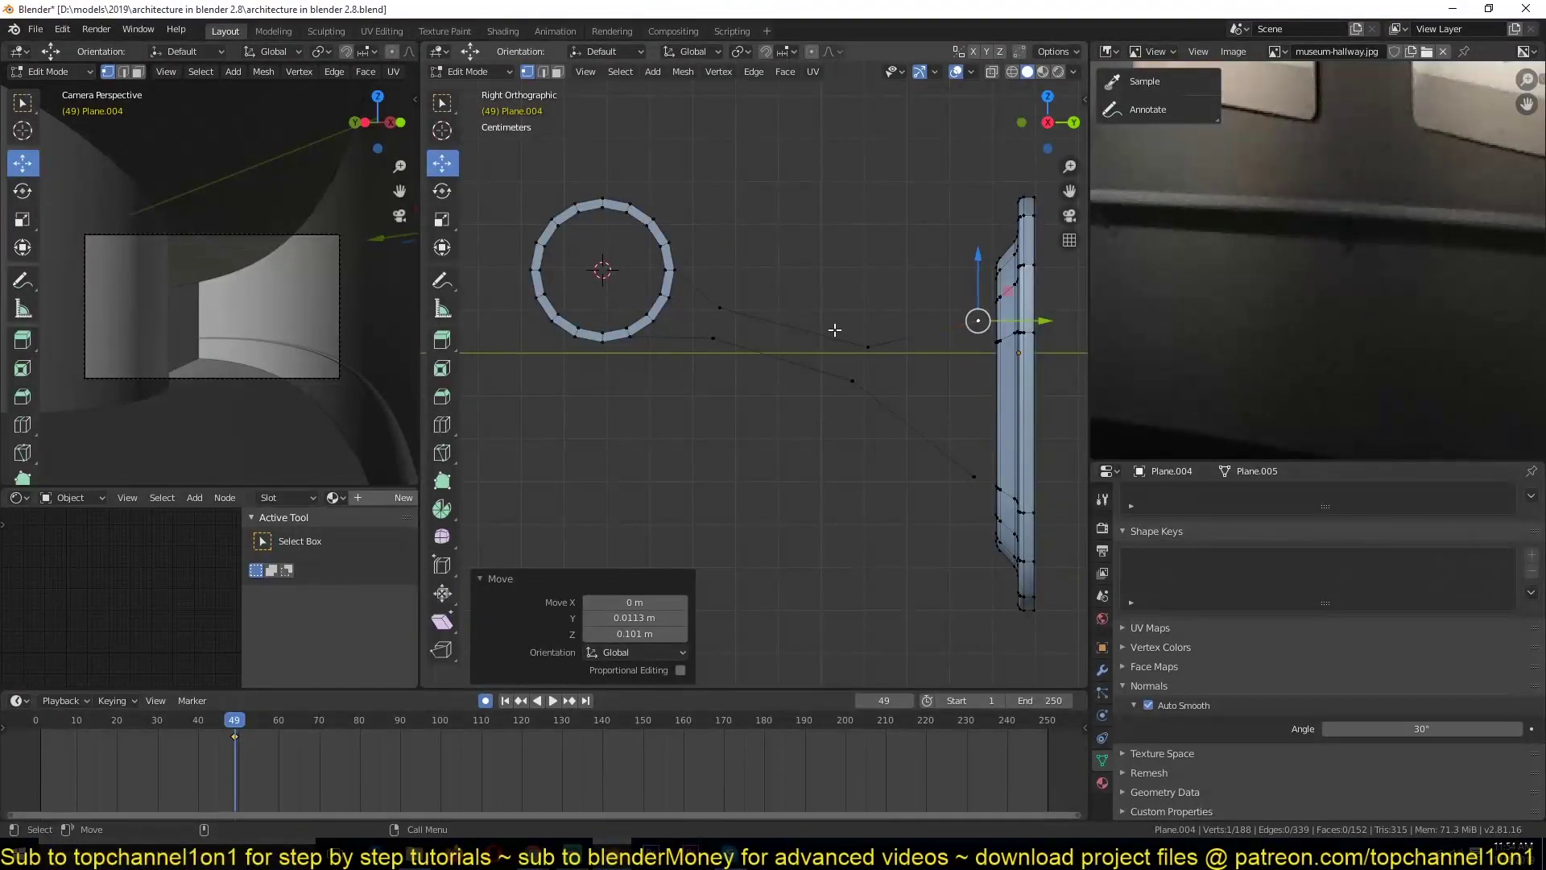
# Fill the arm's middle segment and its flared plate-side end with faces between the upper and lower edges.
pyautogui.press('2')
pyautogui.click(836, 338)
pyautogui.keyDown('shift'); pyautogui.click(806, 365); pyautogui.keyUp('shift')
pyautogui.press('f')
pyautogui.click(900, 342)
pyautogui.keyDown('shift'); pyautogui.click(903, 411); pyautogui.keyUp('shift')
pyautogui.press('f')
pyautogui.scroll(2, 699, 307)
# Fill the remaining gap between the ring and the arm with faces and return to object mode.
pyautogui.click(608, 300)
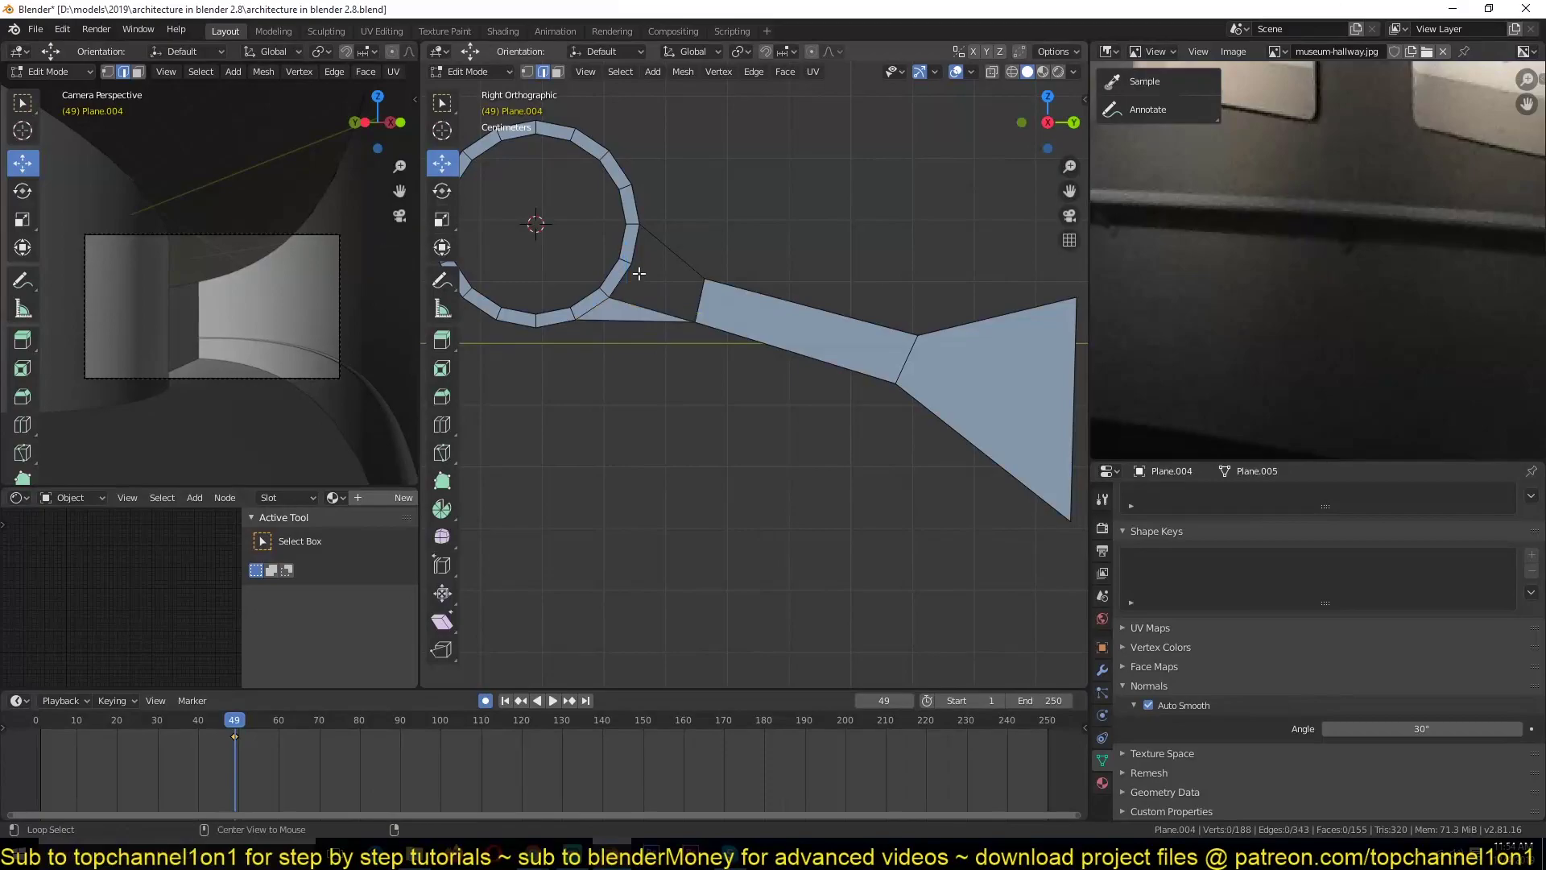
pyautogui.keyDown('shift'); pyautogui.click(702, 301); pyautogui.keyUp('shift')
pyautogui.press('f')
pyautogui.press('f')
pyautogui.click(637, 248)
pyautogui.click(679, 249)
pyautogui.click(682, 263)
pyautogui.press('Tab')
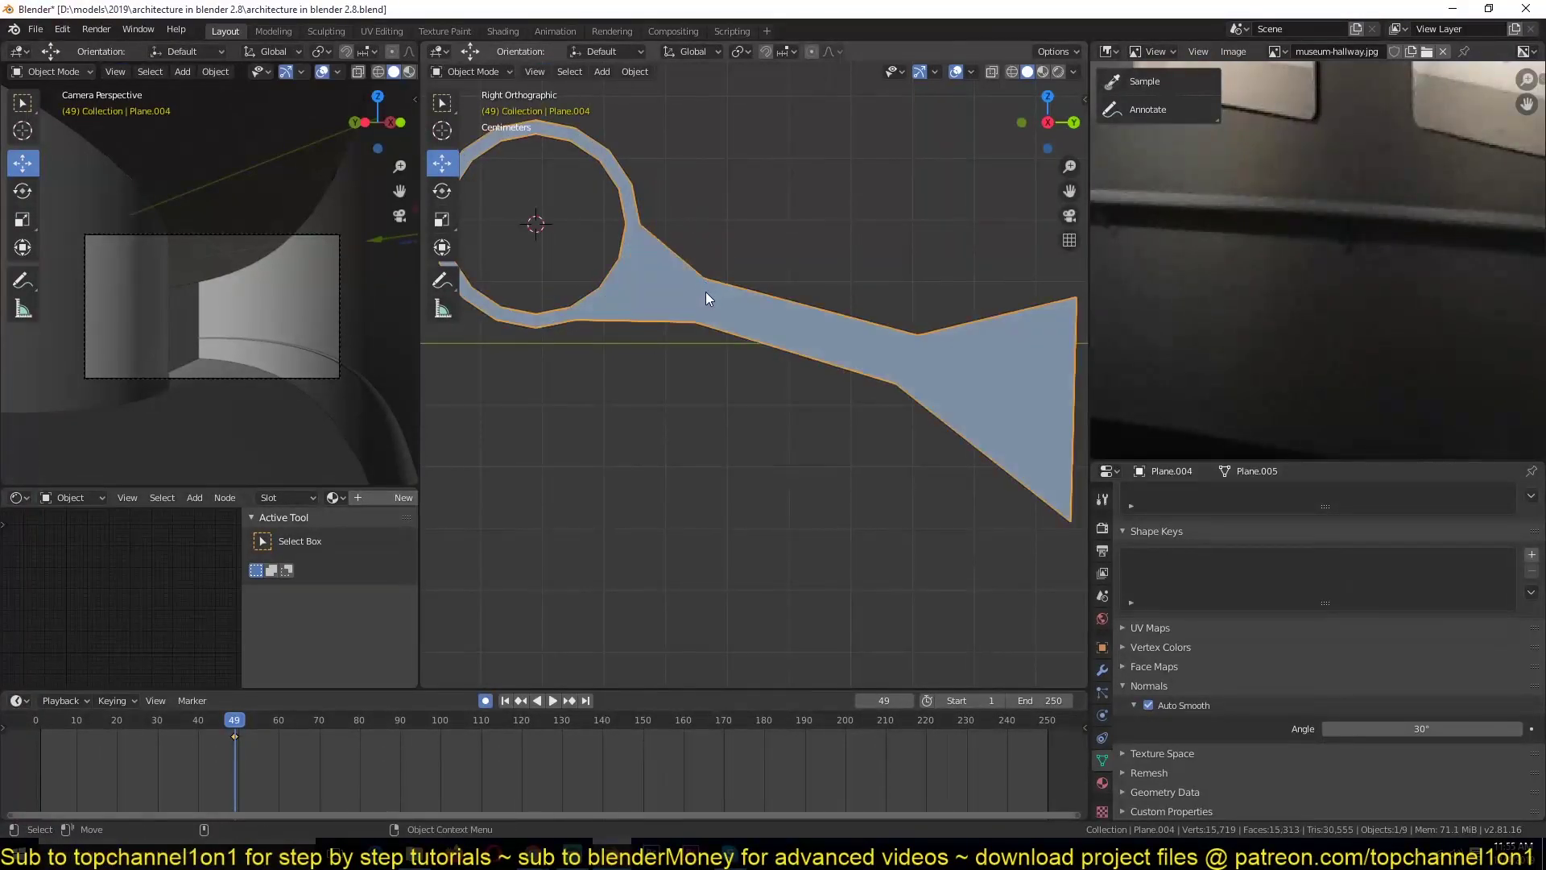
# Save the file and save an incremented copy as architecture in blender 2.9.blend.
pyautogui.keyDown('shift'); pyautogui.moveTo(705, 290); pyautogui.dragTo(713, 318, button='middle'); pyautogui.keyUp('shift')
pyautogui.hotkey('ctrl', 's')
pyautogui.hotkey('ctrl', 'shift', 's')
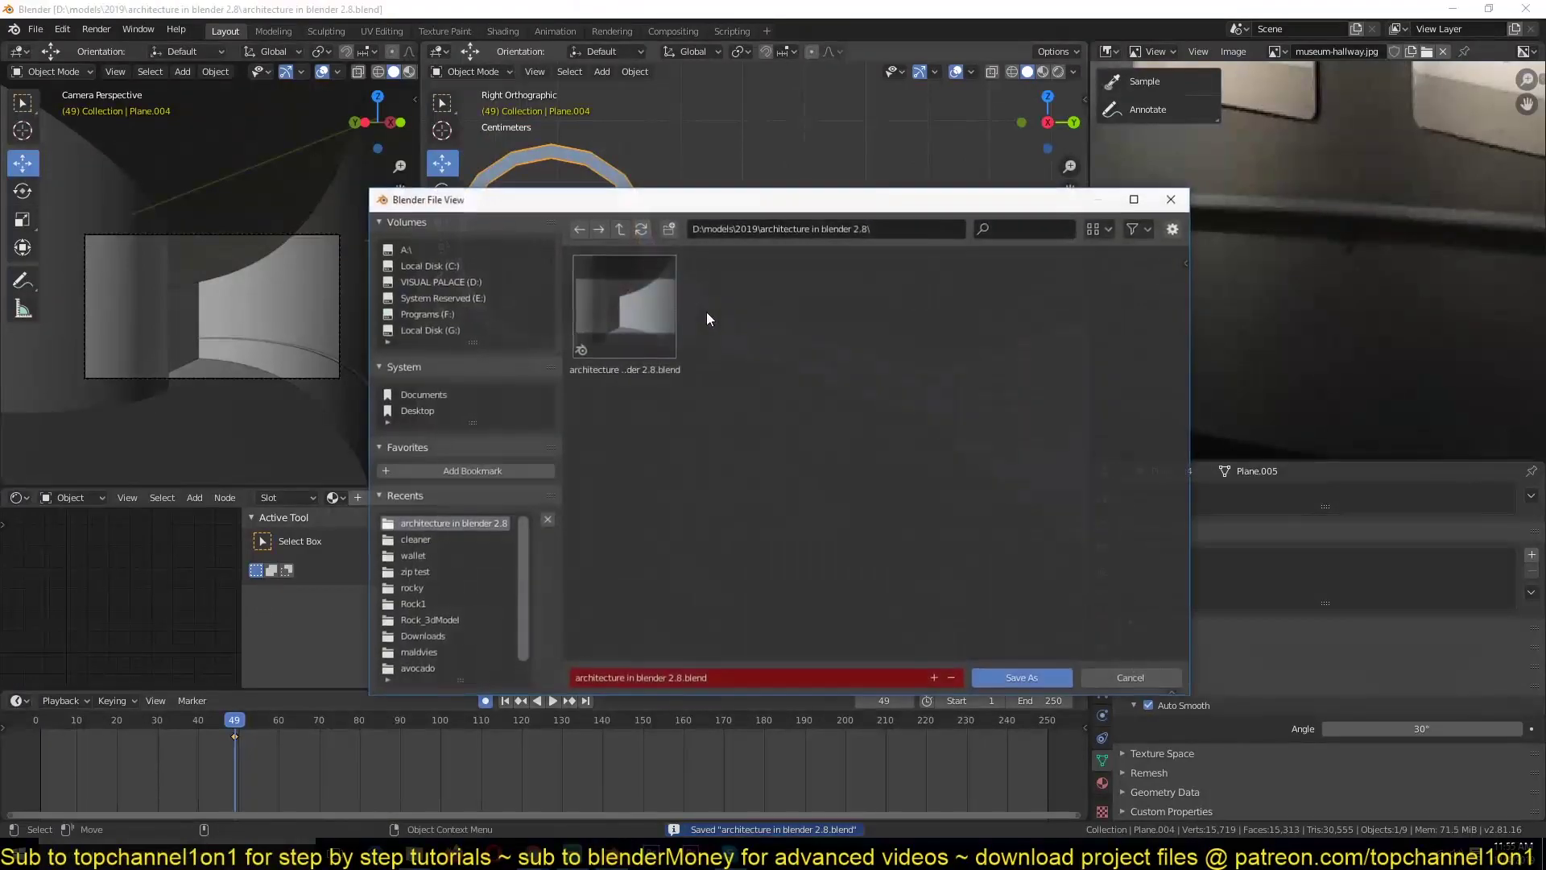
pyautogui.click(935, 678)
pyautogui.click(994, 678)
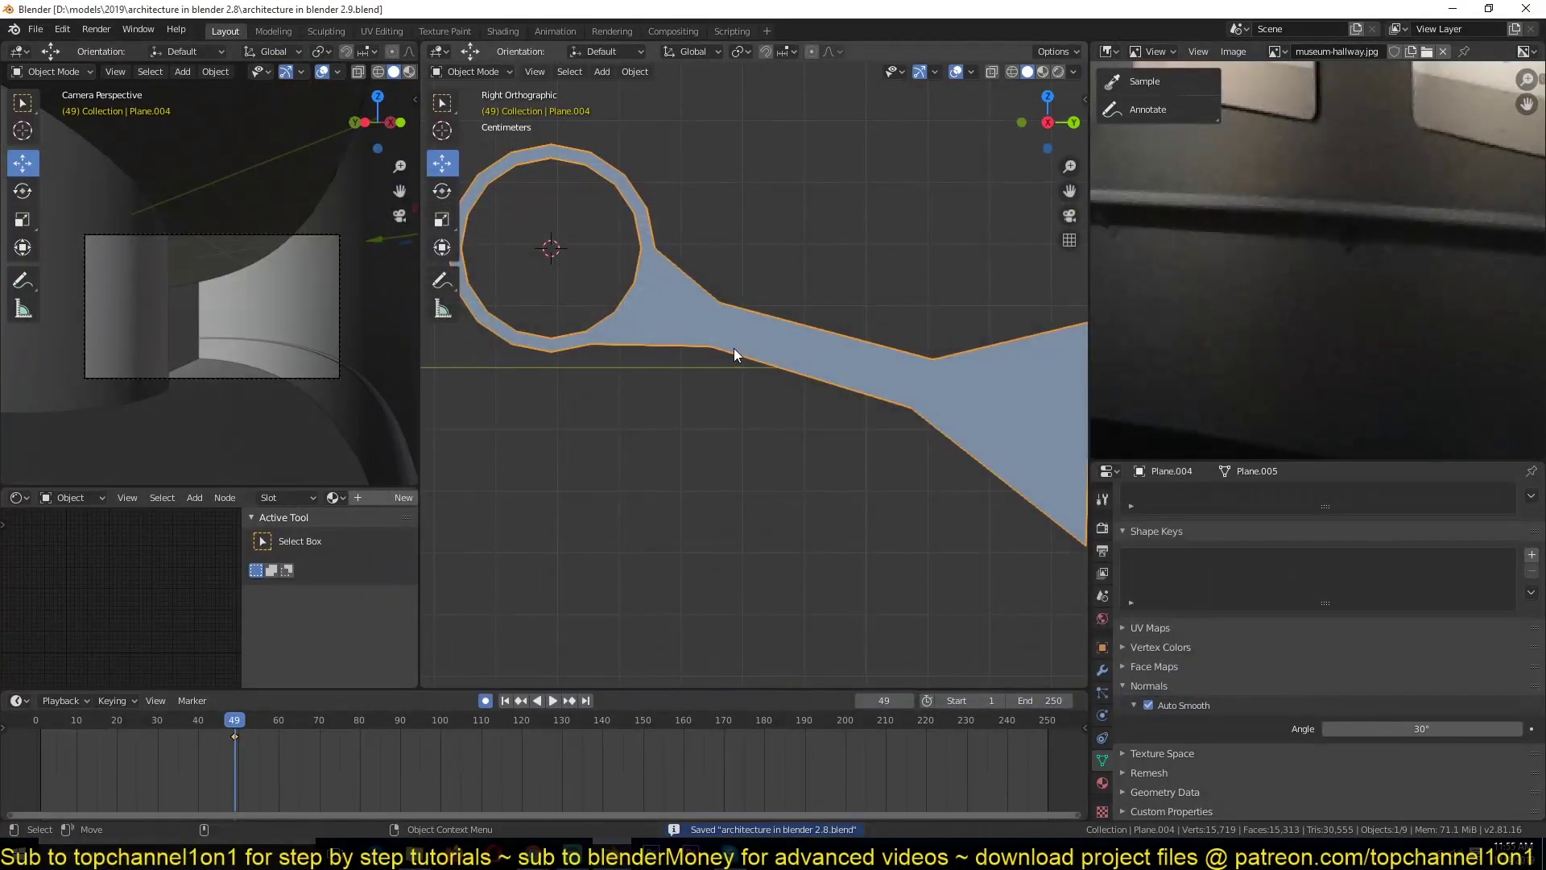
# Delete the run of faces across the top of the ring to leave an open cradle for the handrail.
pyautogui.scroll(-4, 757, 371)
pyautogui.moveTo(776, 379); pyautogui.dragTo(829, 436, button='middle')
pyautogui.press('KP_3')
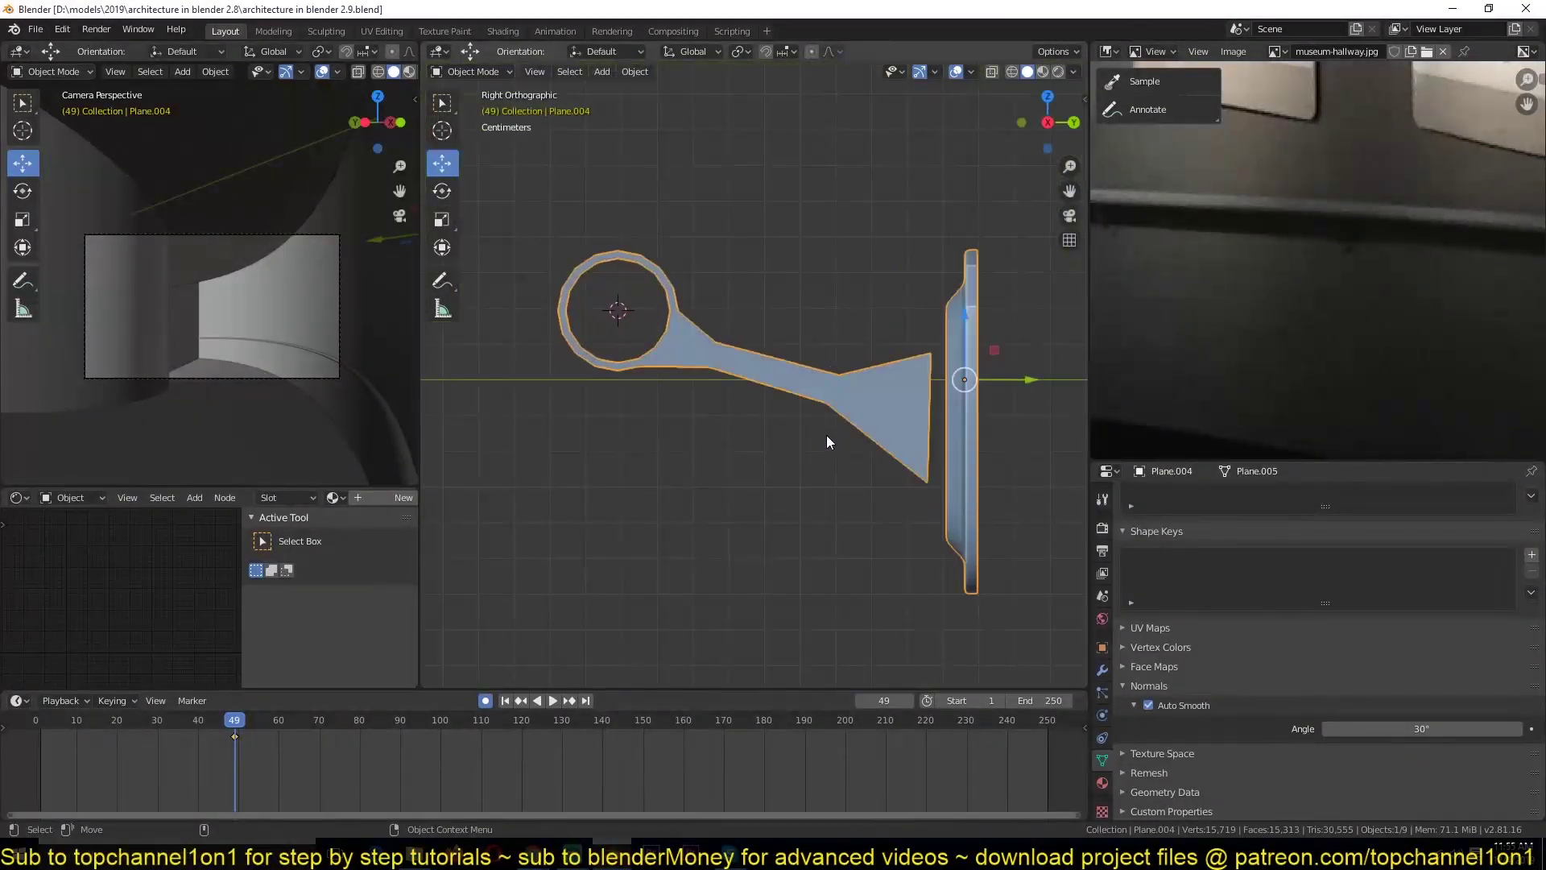
pyautogui.press('Tab')
pyautogui.scroll(2, 661, 289)
pyautogui.press('3')
pyautogui.click(681, 251)
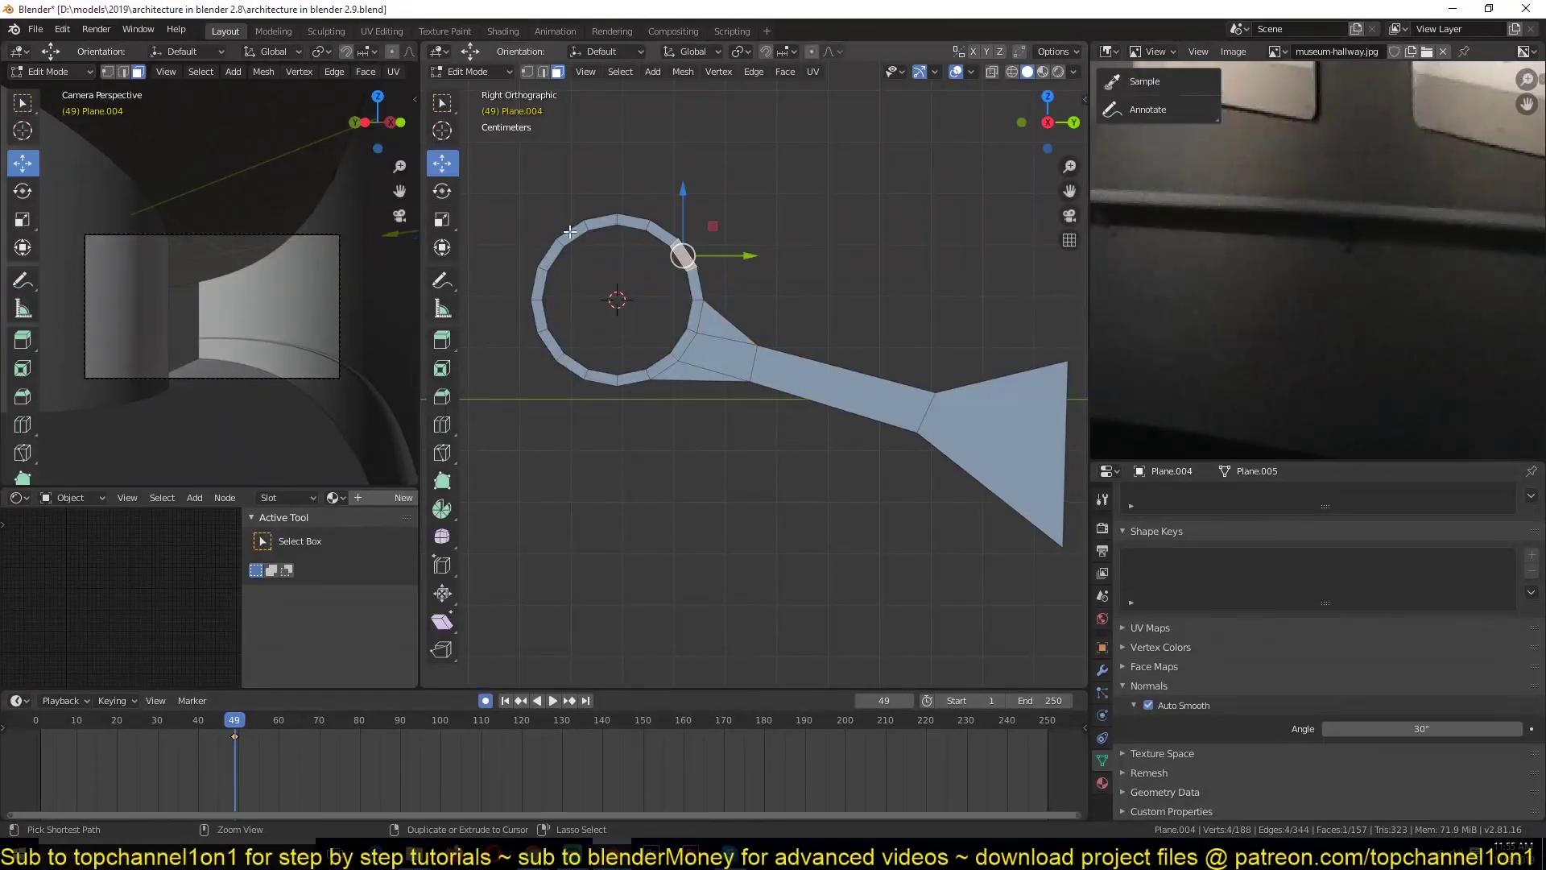
pyautogui.keyDown('ctrl'); pyautogui.click(578, 233); pyautogui.keyUp('ctrl')
pyautogui.press('x')
pyautogui.click(583, 234)
# Select the whole linked bracket profile and extrude it about 0.065 m along its normal to give it thickness.
pyautogui.moveTo(583, 234); pyautogui.dragTo(708, 342, button='middle')
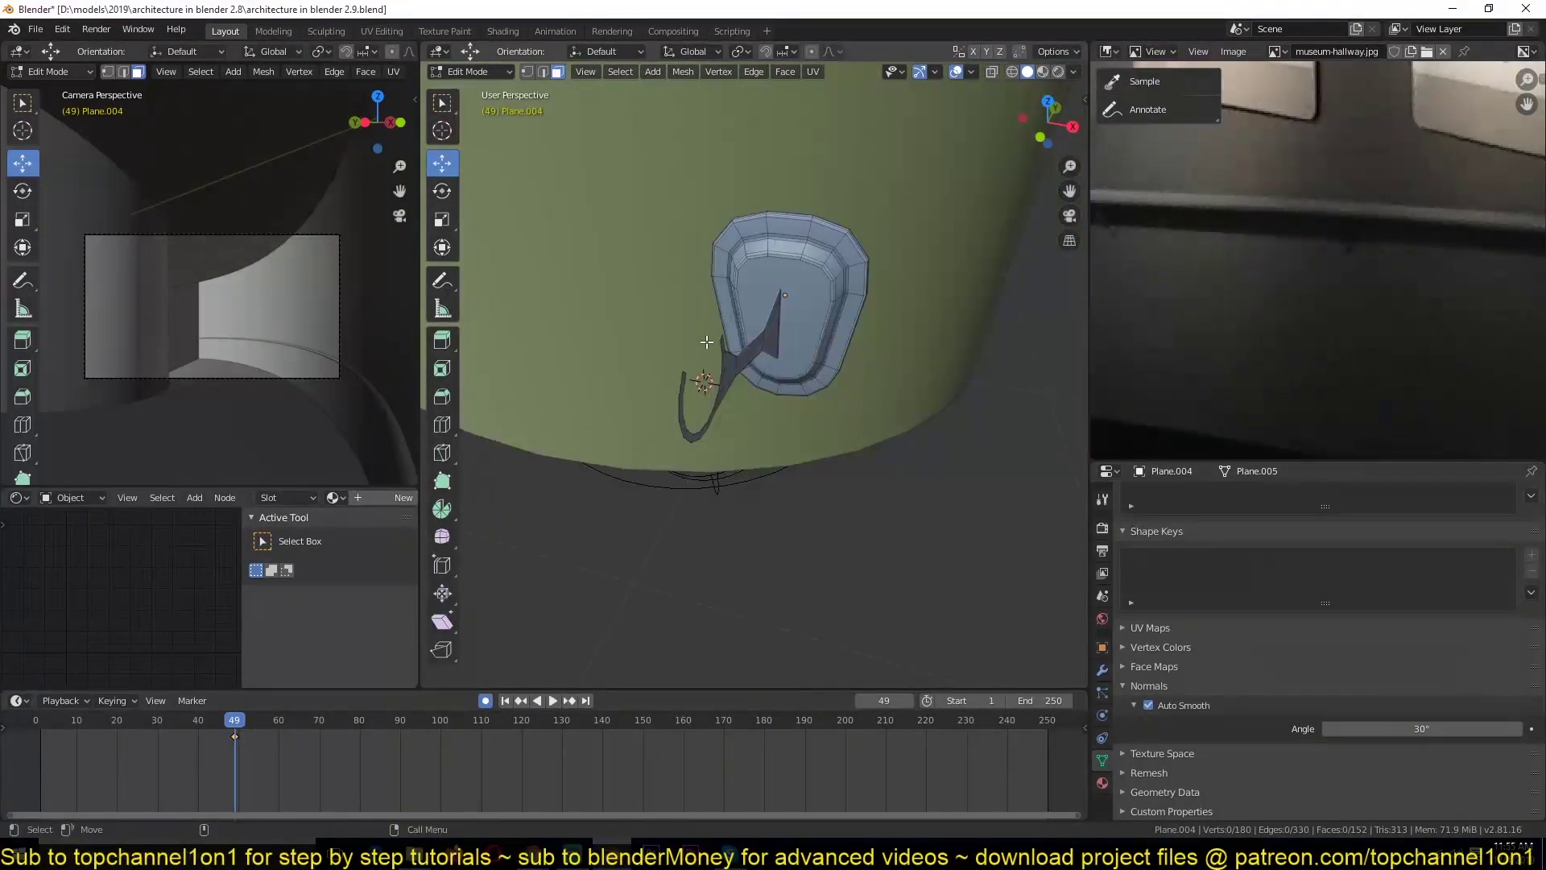
pyautogui.click(760, 337)
pyautogui.hotkey('ctrl', 'l')
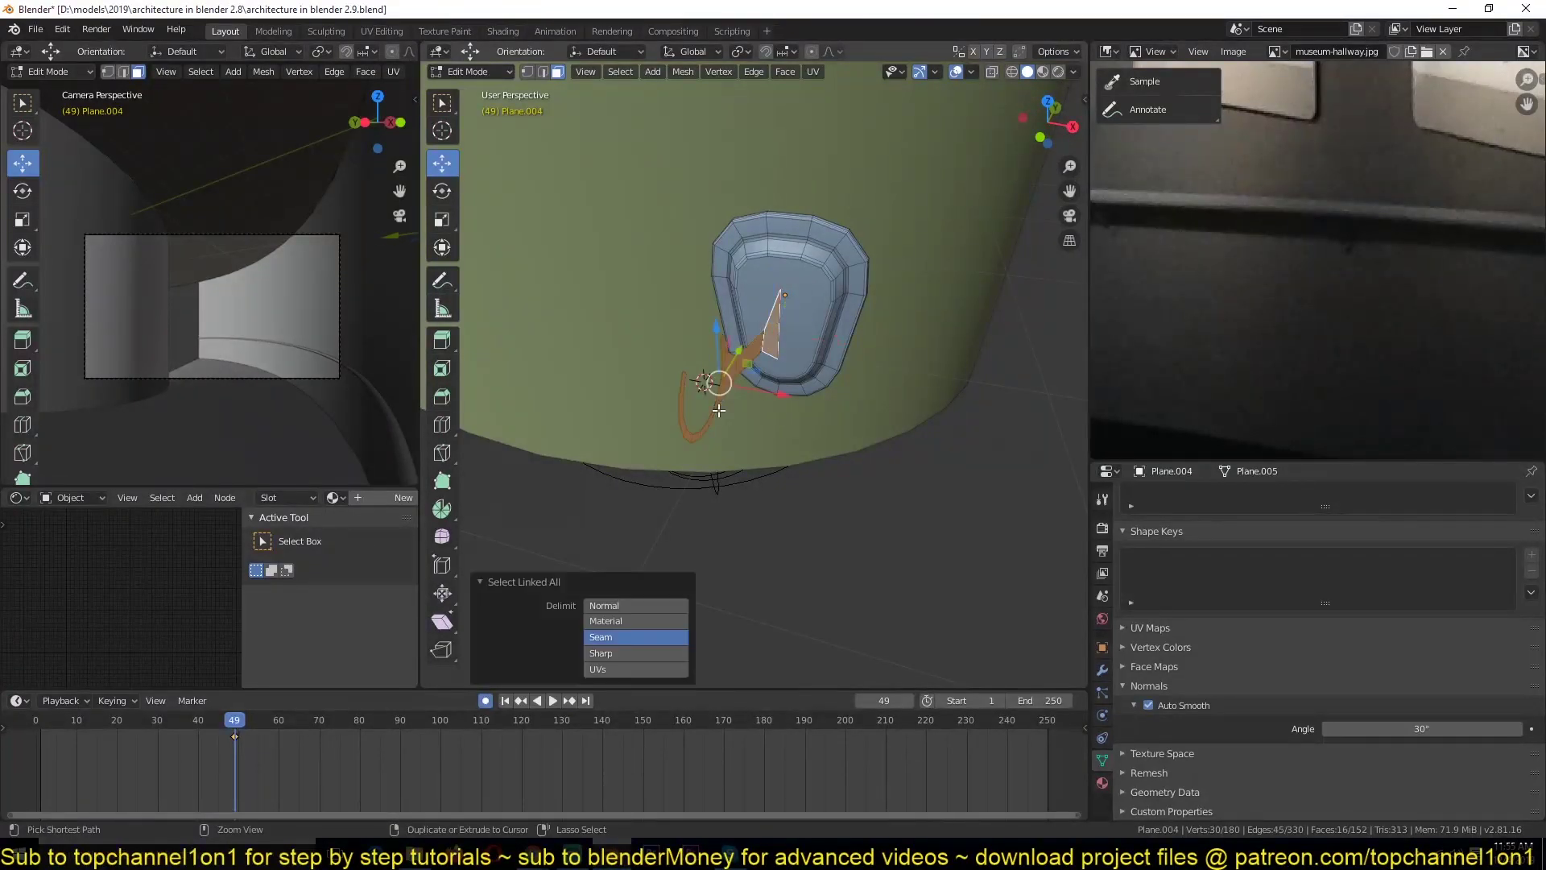
pyautogui.press('e')
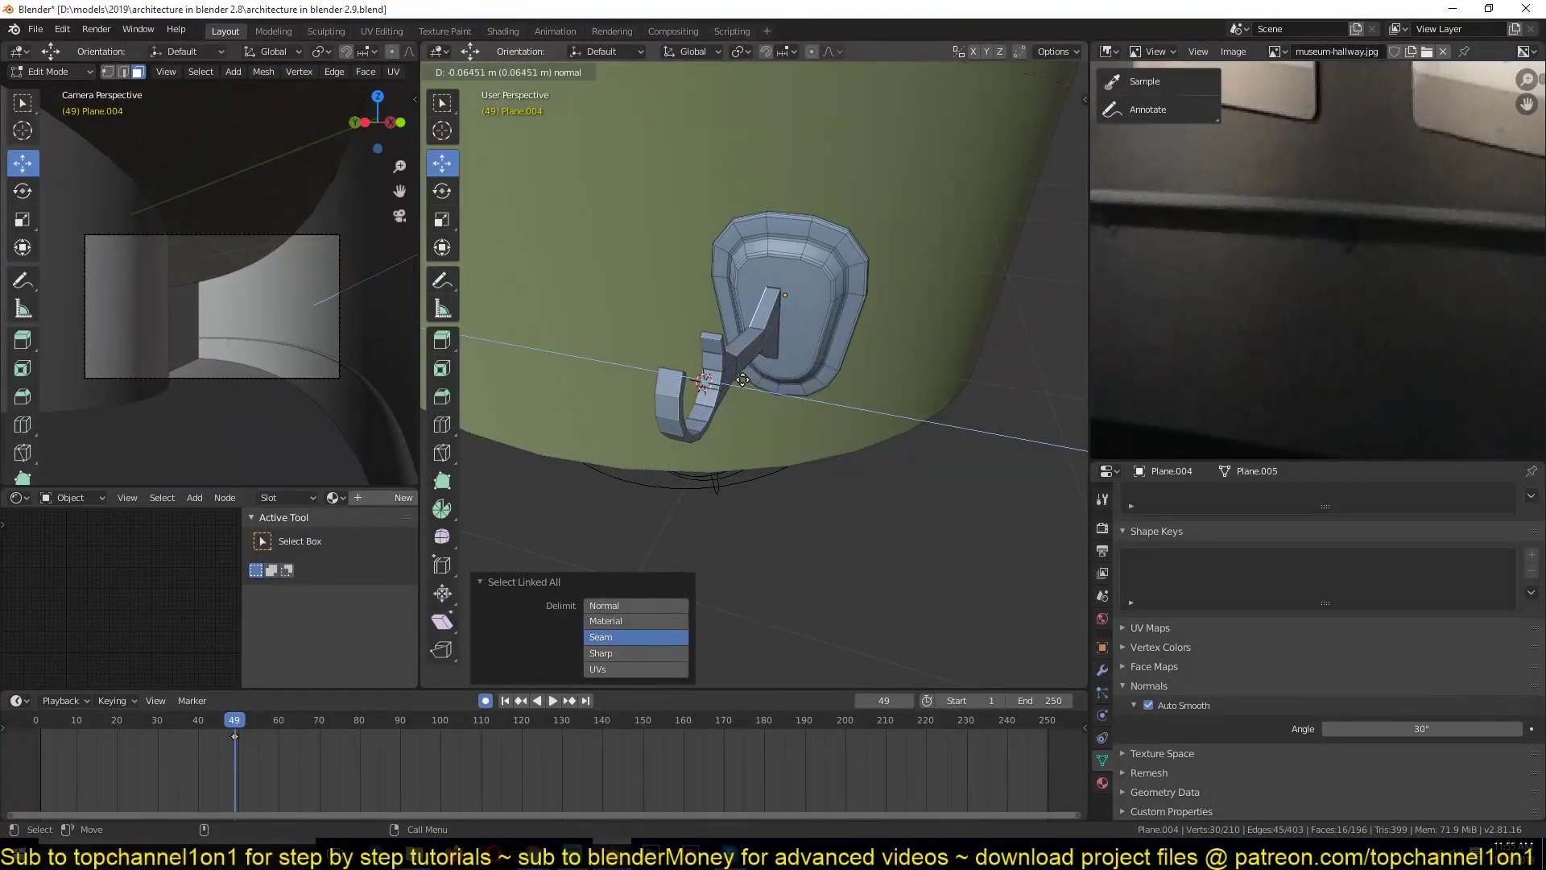
pyautogui.click(743, 378)
# Select the whole linked bracket and move it about 0.023 m along X to center it on the plate.
pyautogui.moveTo(743, 378); pyautogui.dragTo(844, 374, button='middle')
pyautogui.scroll(3, 708, 365)
pyautogui.press('Tab')
pyautogui.hotkey('alt', 'a')
pyautogui.moveTo(751, 374); pyautogui.dragTo(824, 285, button='middle')
pyautogui.press('KP_1')
pyautogui.scroll(2, 859, 377)
pyautogui.press('Tab')
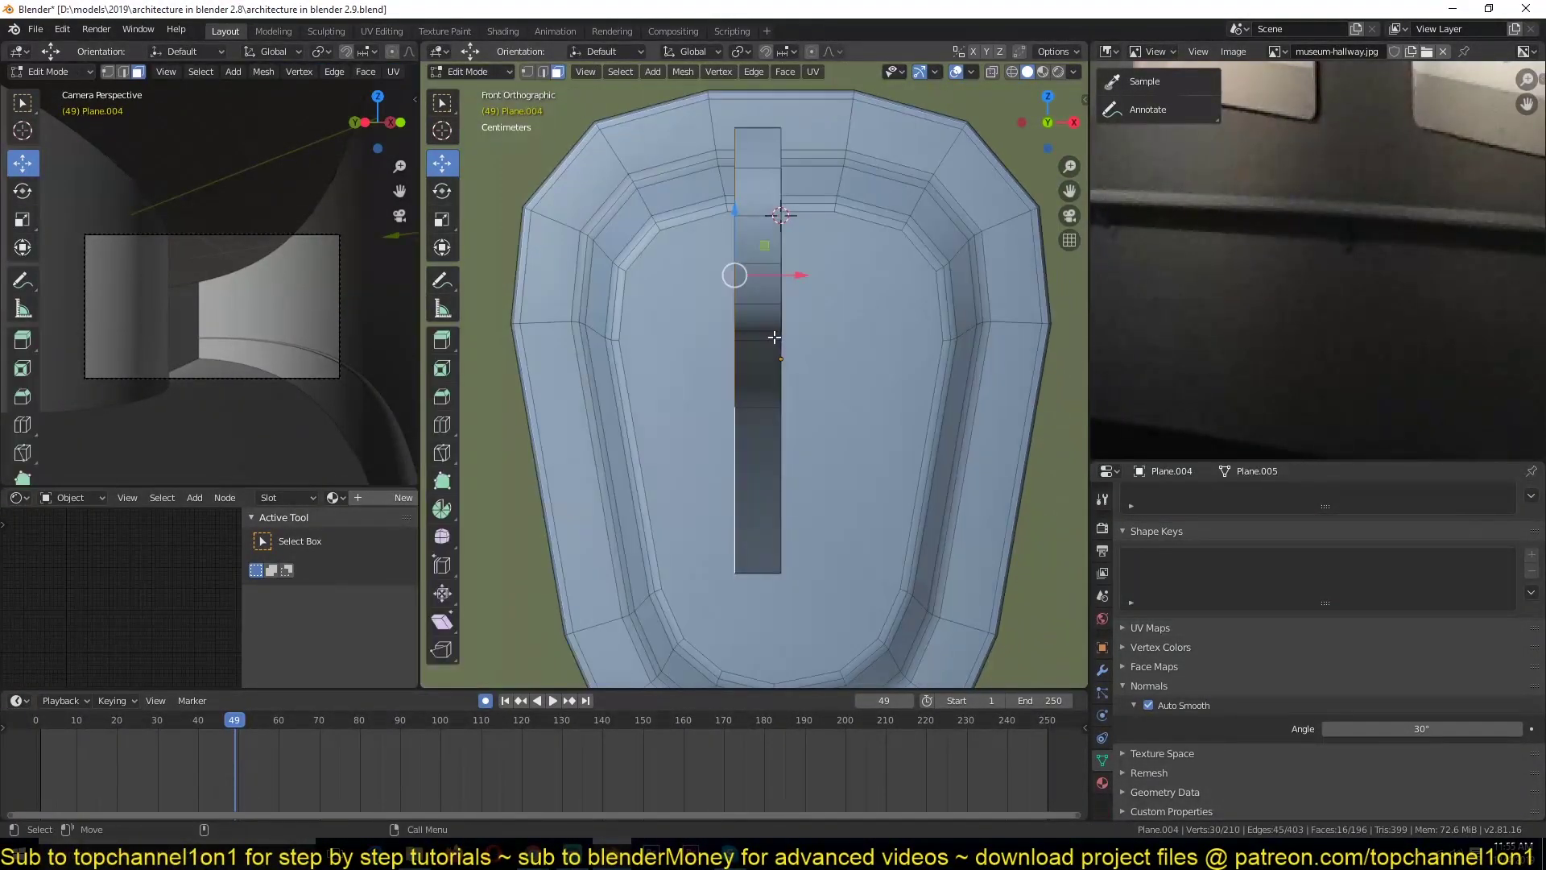
pyautogui.click(771, 370)
pyautogui.hotkey('ctrl', 'l')
pyautogui.moveTo(825, 287); pyautogui.dragTo(835, 277)
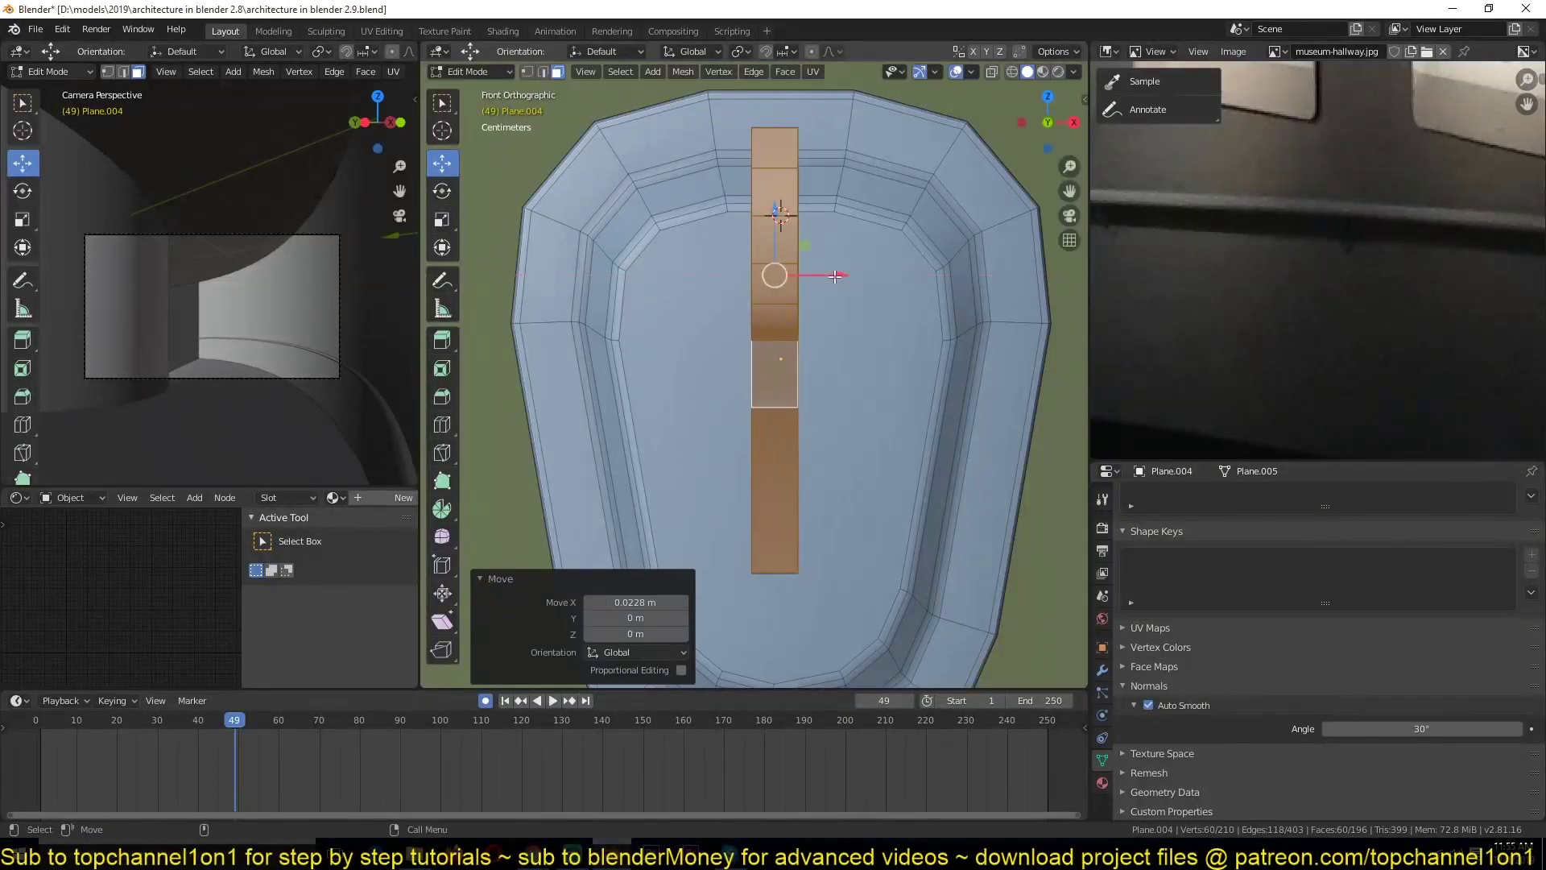
# Add an edge loop across the bracket's arm, just behind the handrail cradle.
pyautogui.press('KP_3')
pyautogui.moveTo(833, 306)
pyautogui.keyDown('shift'); pyautogui.mouseDown(button='middle')
pyautogui.moveTo(704, 306)
pyautogui.moveTo(759, 407)
pyautogui.moveTo(800, 360)
pyautogui.moveTo(666, 359)
pyautogui.moveTo(622, 259)
pyautogui.moveTo(795, 352)
pyautogui.moveTo(805, 338)
pyautogui.moveTo(766, 321)
pyautogui.moveTo(886, 346)
pyautogui.moveTo(1046, 347)
pyautogui.mouseUp(button='middle'); pyautogui.keyUp('shift')
pyautogui.hotkey('alt', 'a')
pyautogui.scroll(-4, 702, 326)
pyautogui.hotkey('ctrl', 'r')
pyautogui.click(864, 357)
pyautogui.click(720, 402)
# Select the faces of the arm between the new edge loop and the wall end and delete them.
pyautogui.moveTo(737, 350); pyautogui.dragTo(633, 381, button='middle')
pyautogui.scroll(4, 725, 336)
pyautogui.press('3')
pyautogui.keyDown('alt'); pyautogui.click(761, 306); pyautogui.keyUp('alt')
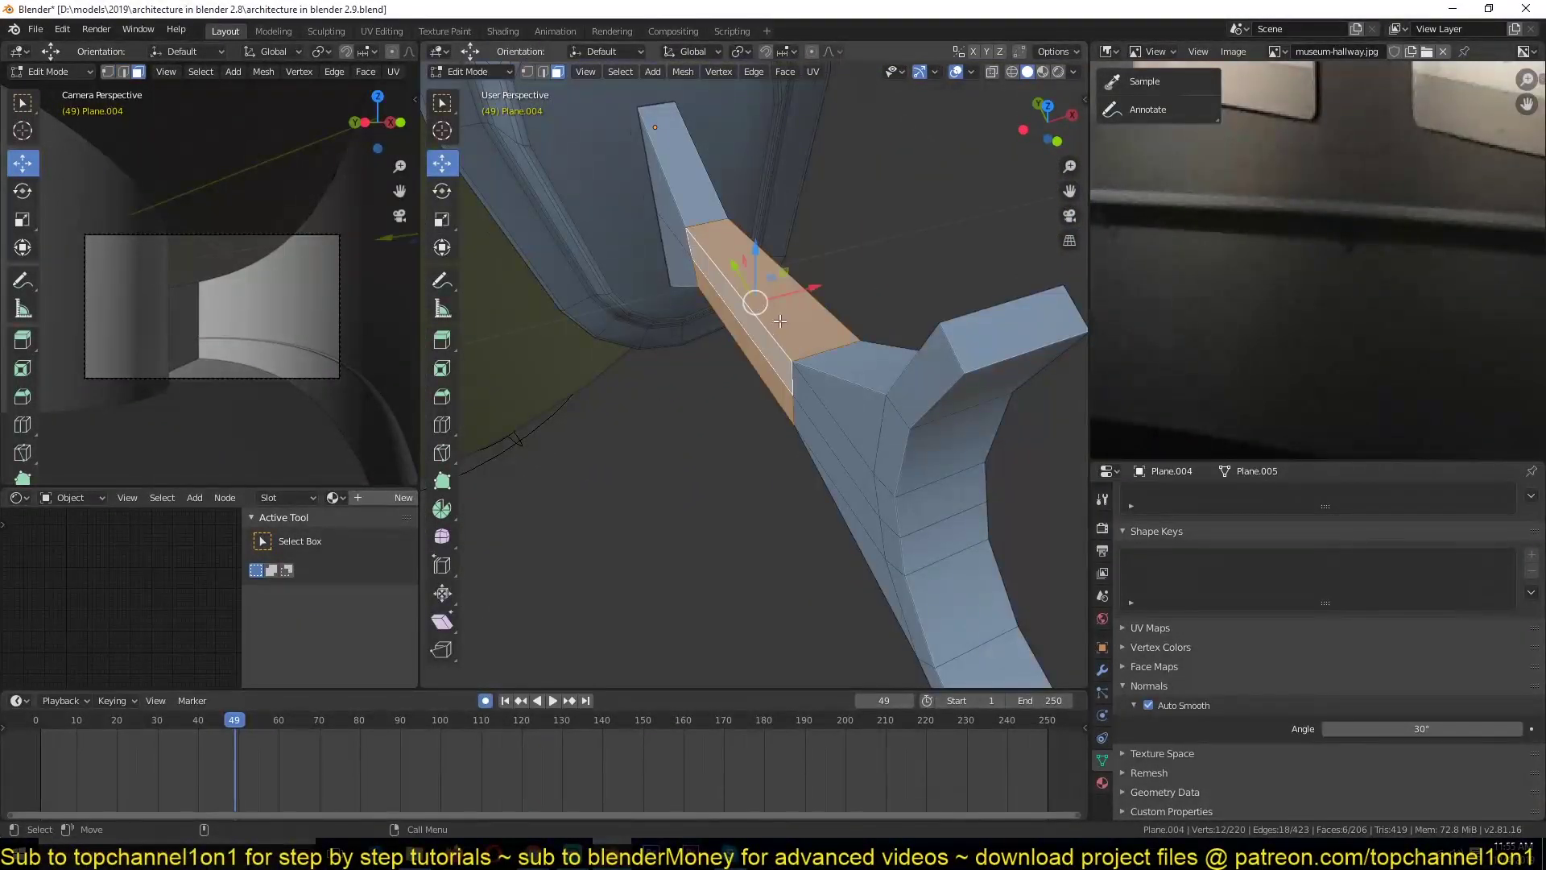
pyautogui.moveTo(761, 306); pyautogui.dragTo(822, 311, button='middle')
pyautogui.keyDown('alt'); pyautogui.keyDown('shift'); pyautogui.click(596, 234); pyautogui.keyUp('shift'); pyautogui.keyUp('alt')
pyautogui.moveTo(596, 235); pyautogui.dragTo(867, 258, button='middle')
pyautogui.keyDown('shift'); pyautogui.click(1015, 314); pyautogui.keyUp('shift')
pyautogui.keyDown('shift'); pyautogui.click(1004, 446); pyautogui.keyUp('shift')
pyautogui.moveTo(668, 256); pyautogui.dragTo(611, 390, button='middle')
pyautogui.press('x')
pyautogui.click(775, 321)
# Add an edge loop lengthwise through the middle of the remaining bracket piece.
pyautogui.scroll(3, 615, 324)
pyautogui.press('1')
pyautogui.scroll(2, 672, 325)
pyautogui.scroll(2, 672, 326)
pyautogui.hotkey('ctrl', 'r')
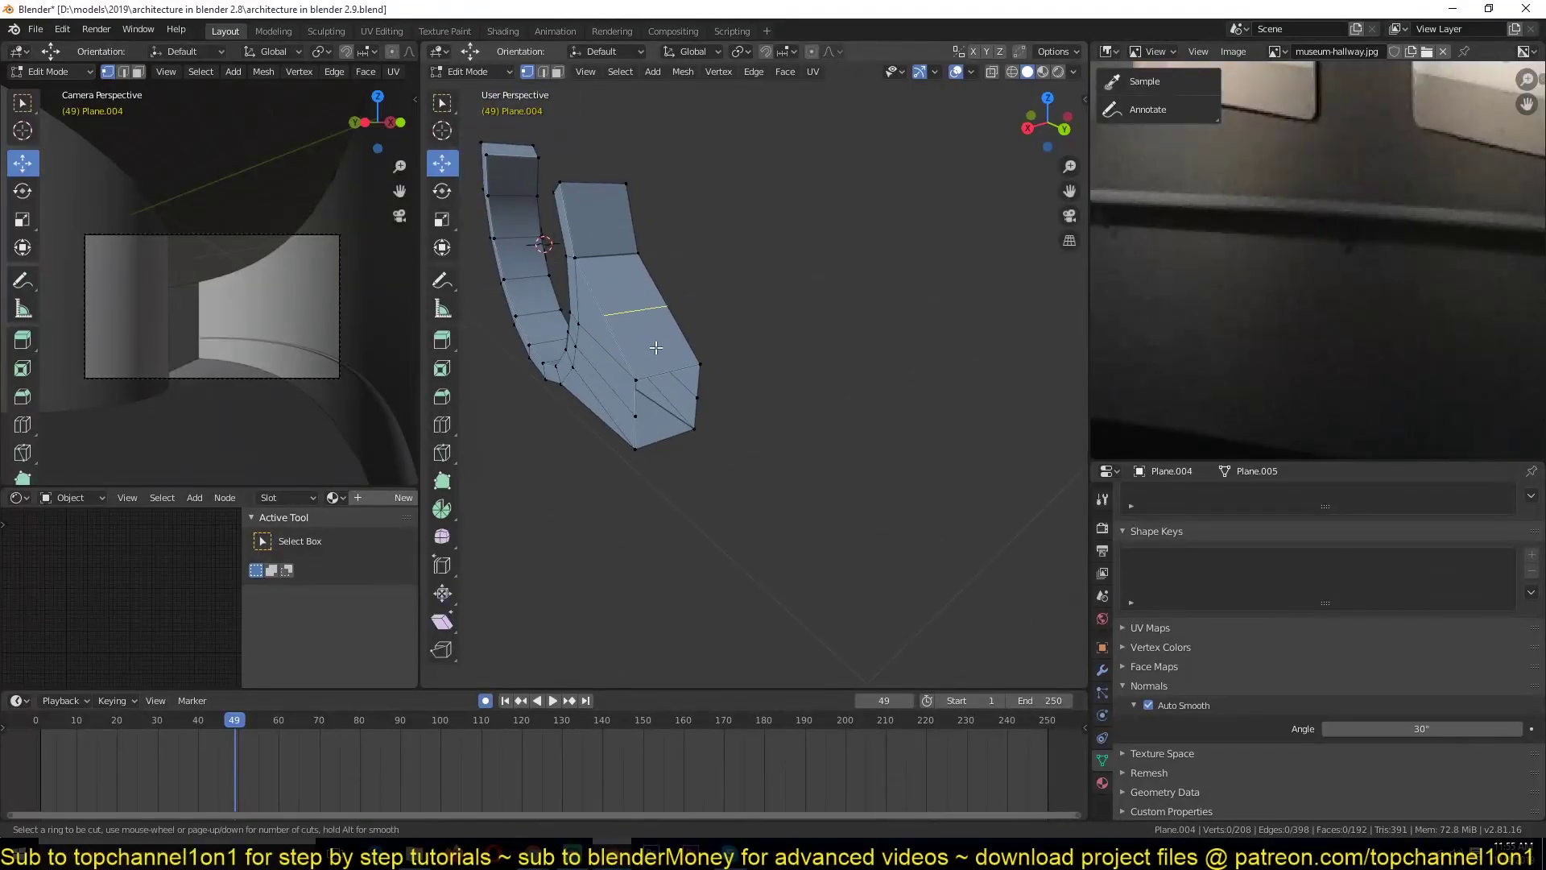
pyautogui.click(662, 371)
pyautogui.click(661, 371)
# Select the open end loop of the bracket and round it with To Sphere at a factor of 1.
pyautogui.moveTo(688, 394); pyautogui.dragTo(785, 372, button='middle')
pyautogui.keyDown('alt'); pyautogui.click(641, 367); pyautogui.keyUp('alt')
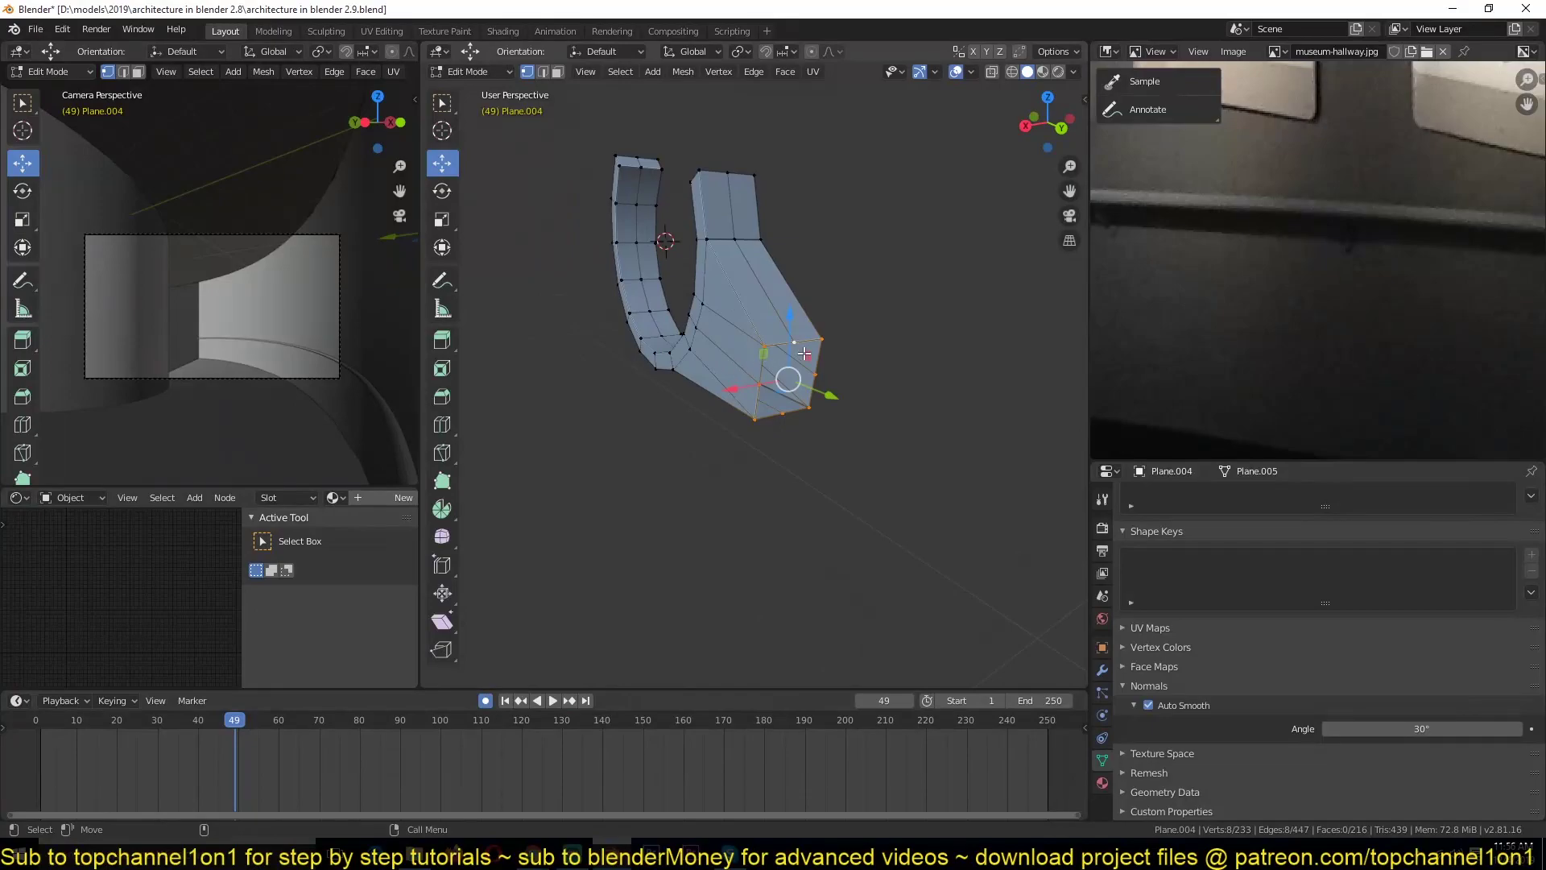
pyautogui.hotkey('shift', 'alt', 's')
pyautogui.write('1')
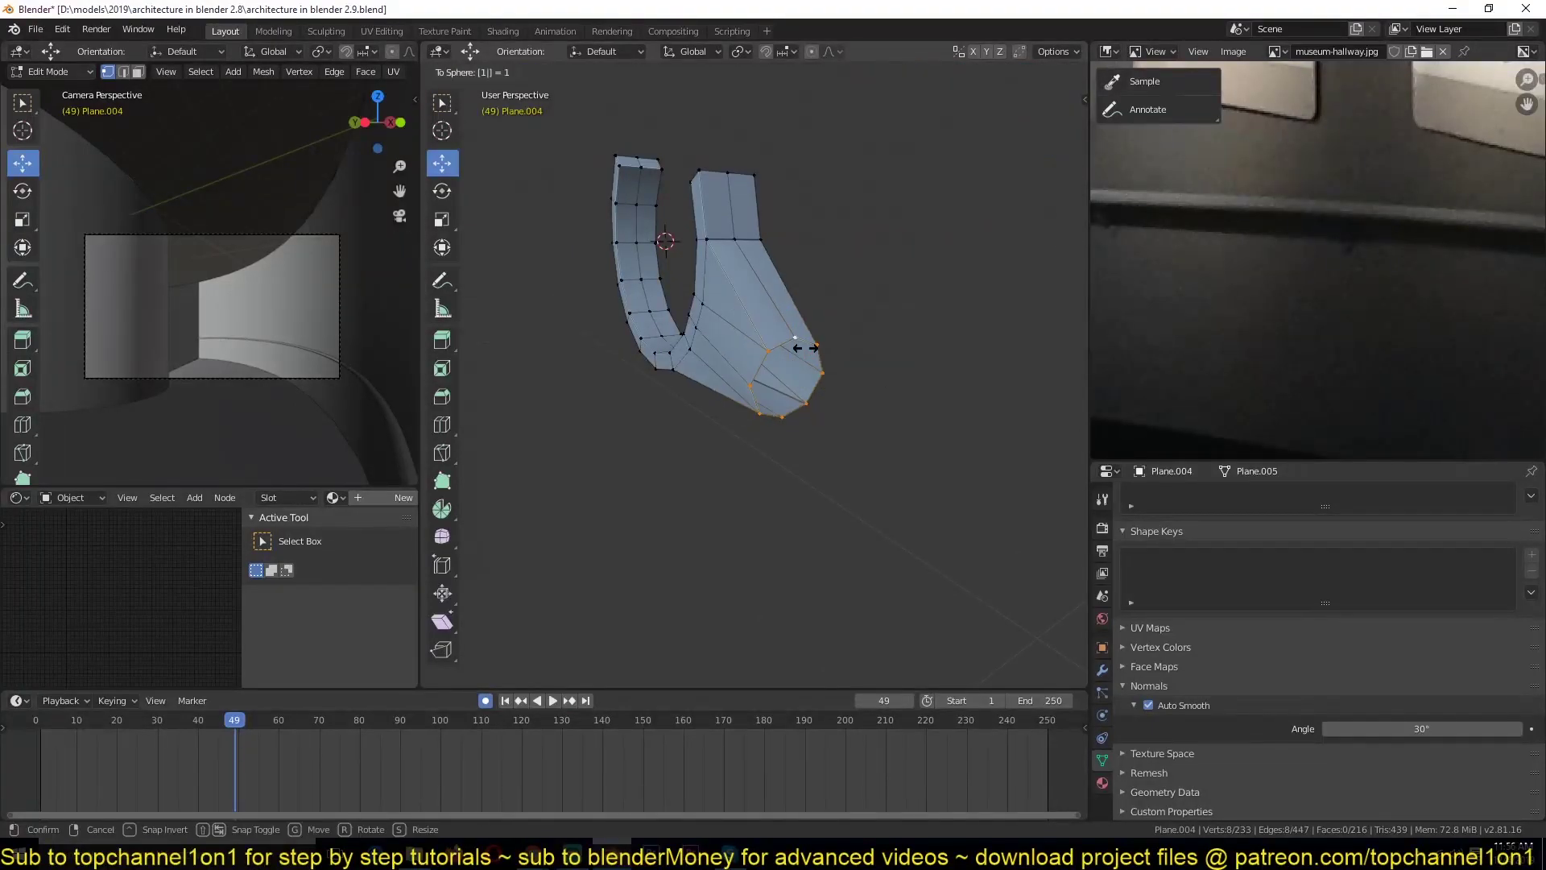
pyautogui.click(806, 348)
# Knife-cut a V from the corners of the upper bend to the center line and dissolve the short edge inside it.
pyautogui.moveTo(805, 348); pyautogui.dragTo(774, 317, button='middle')
pyautogui.click(709, 390)
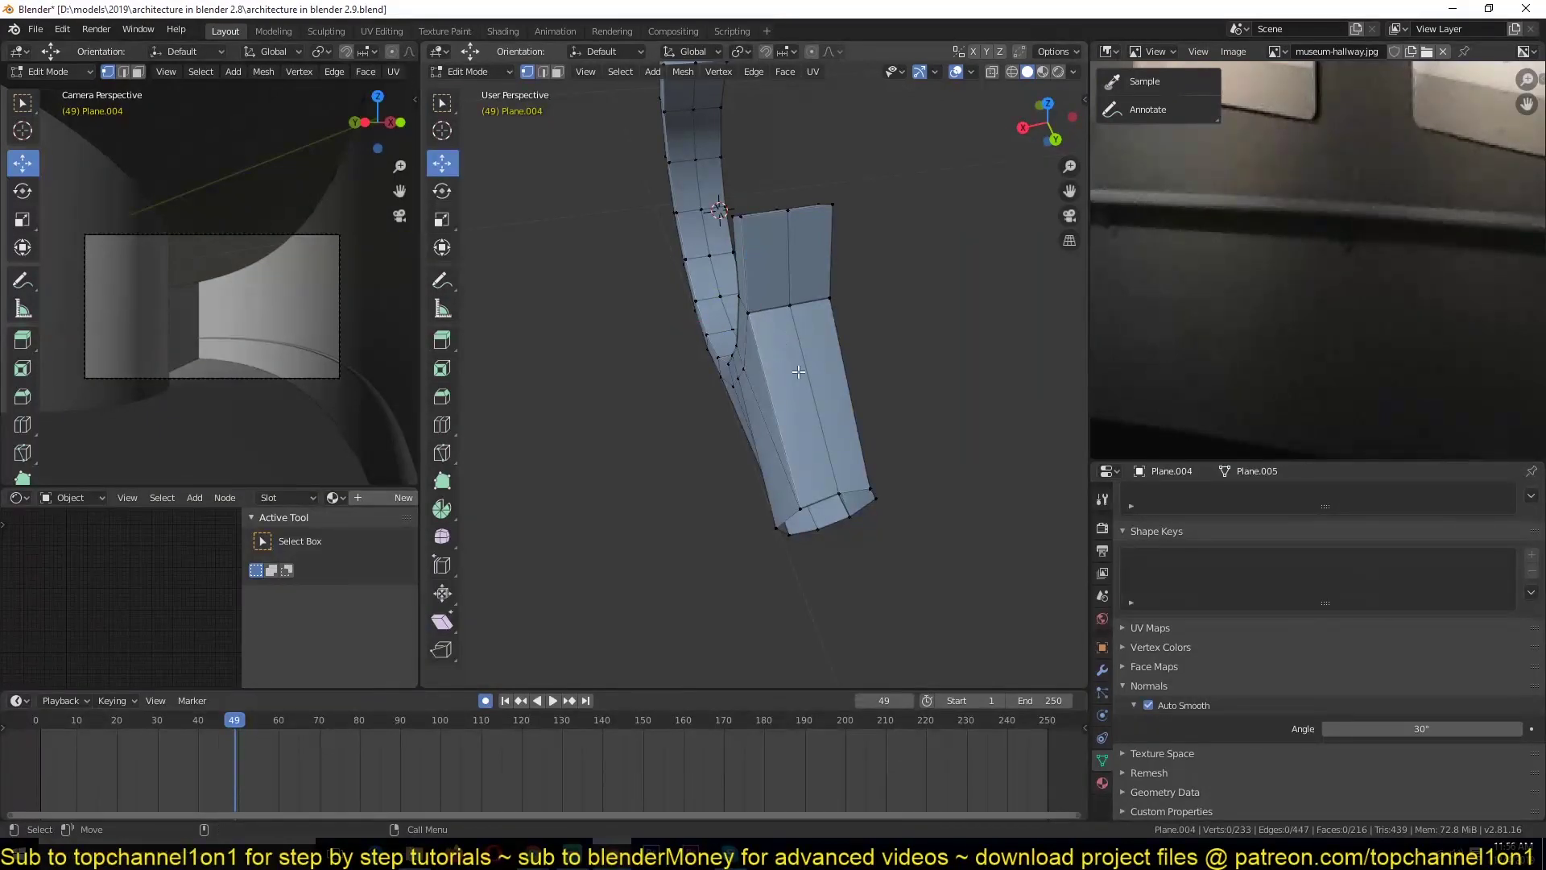
pyautogui.press('k')
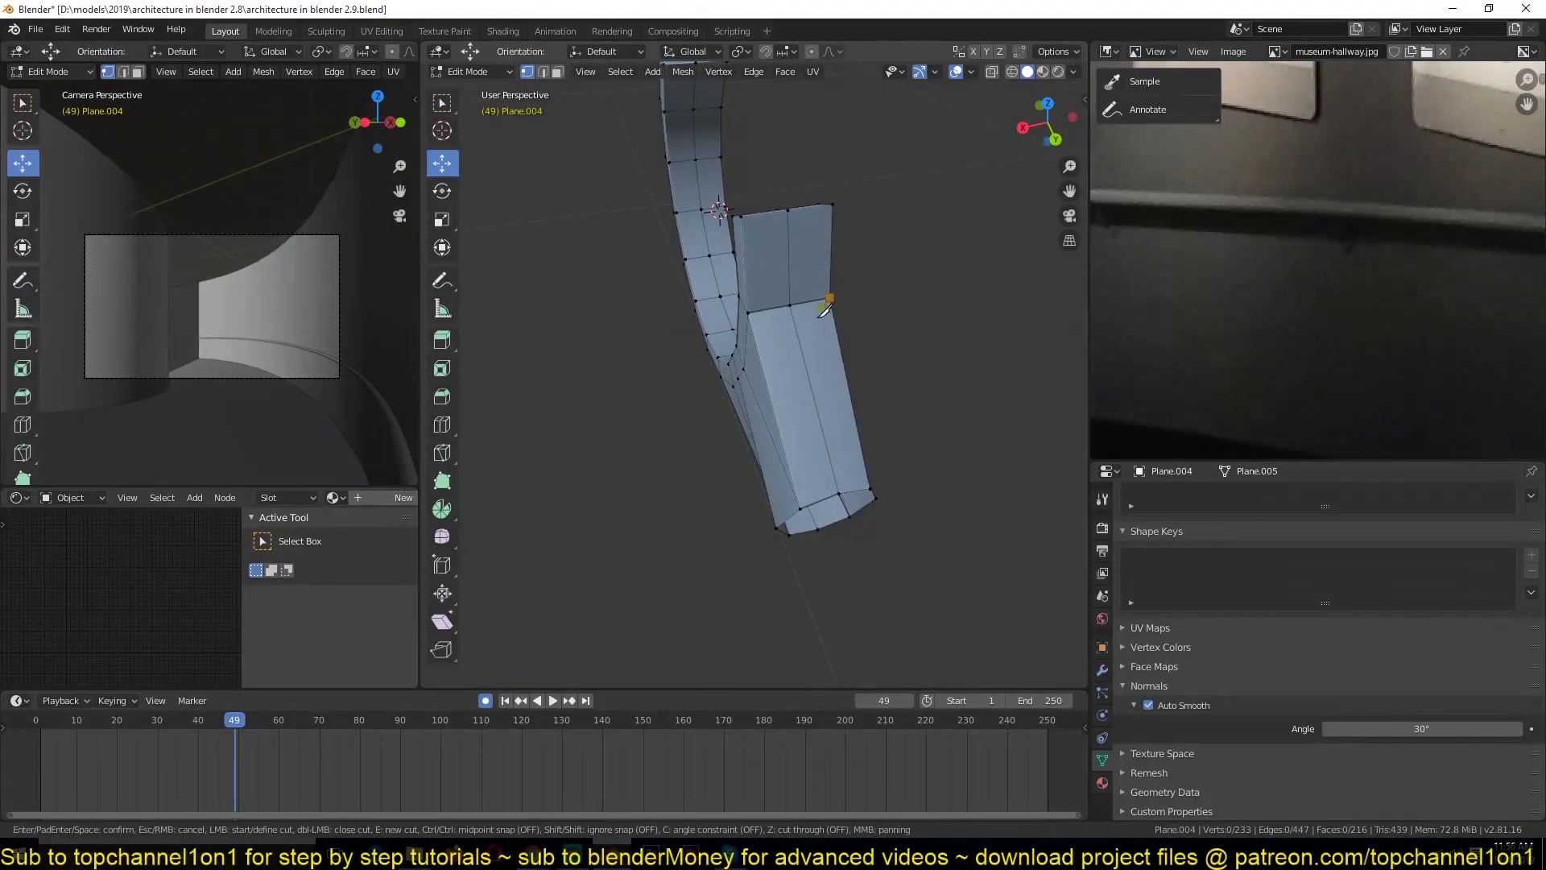
pyautogui.press('Return')
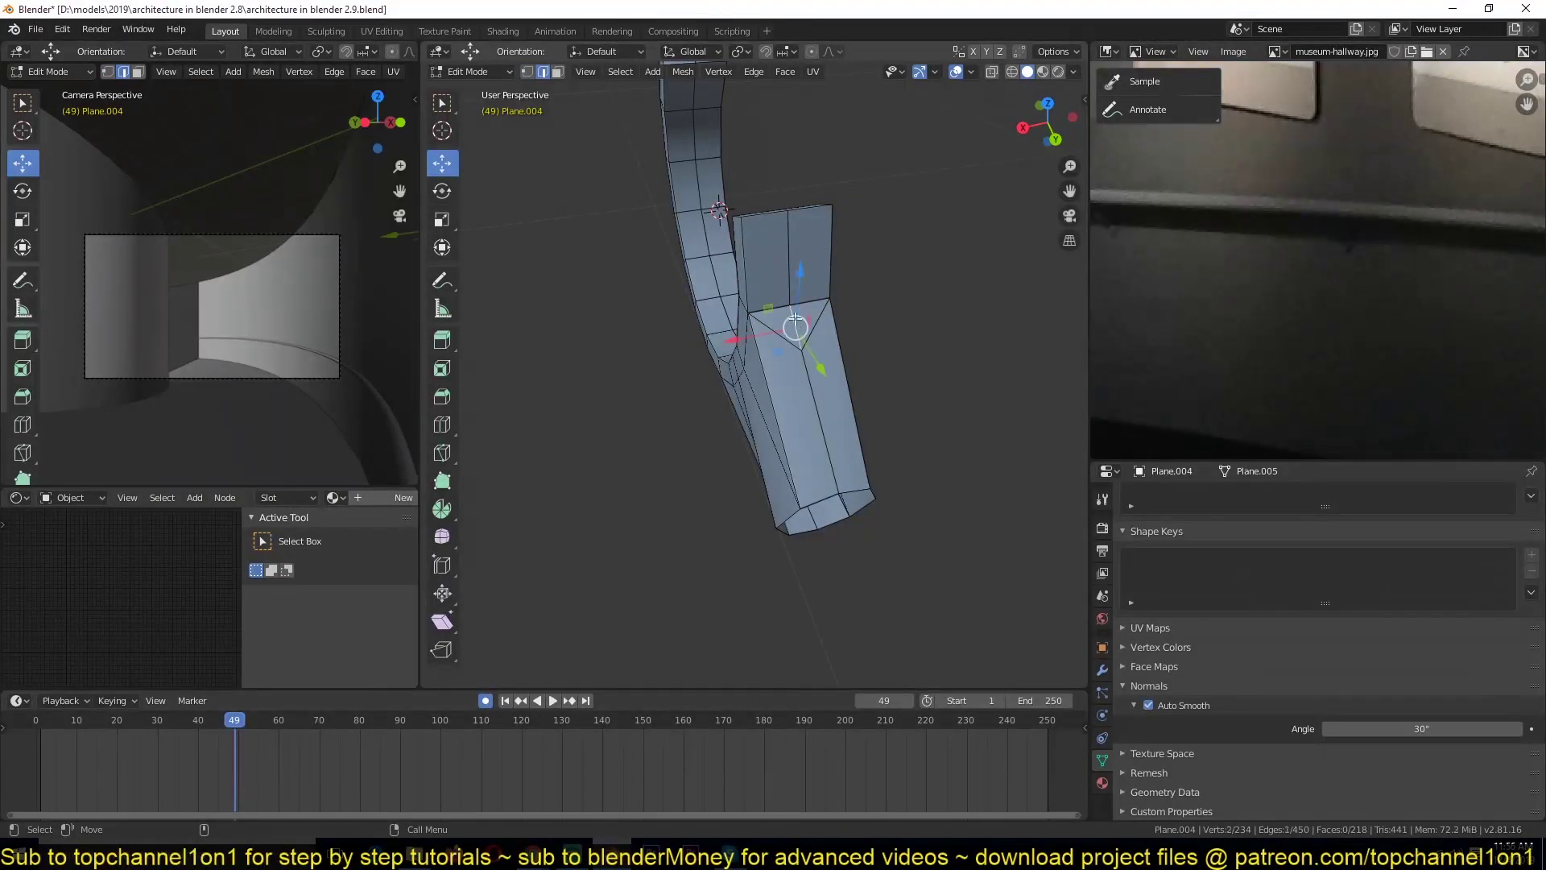
pyautogui.hotkey('ctrl', 'x')
# Knife-cut a matching V on the bracket's underside and dissolve the short center edge inside it.
pyautogui.keyDown('alt'); pyautogui.click(790, 252); pyautogui.keyUp('alt')
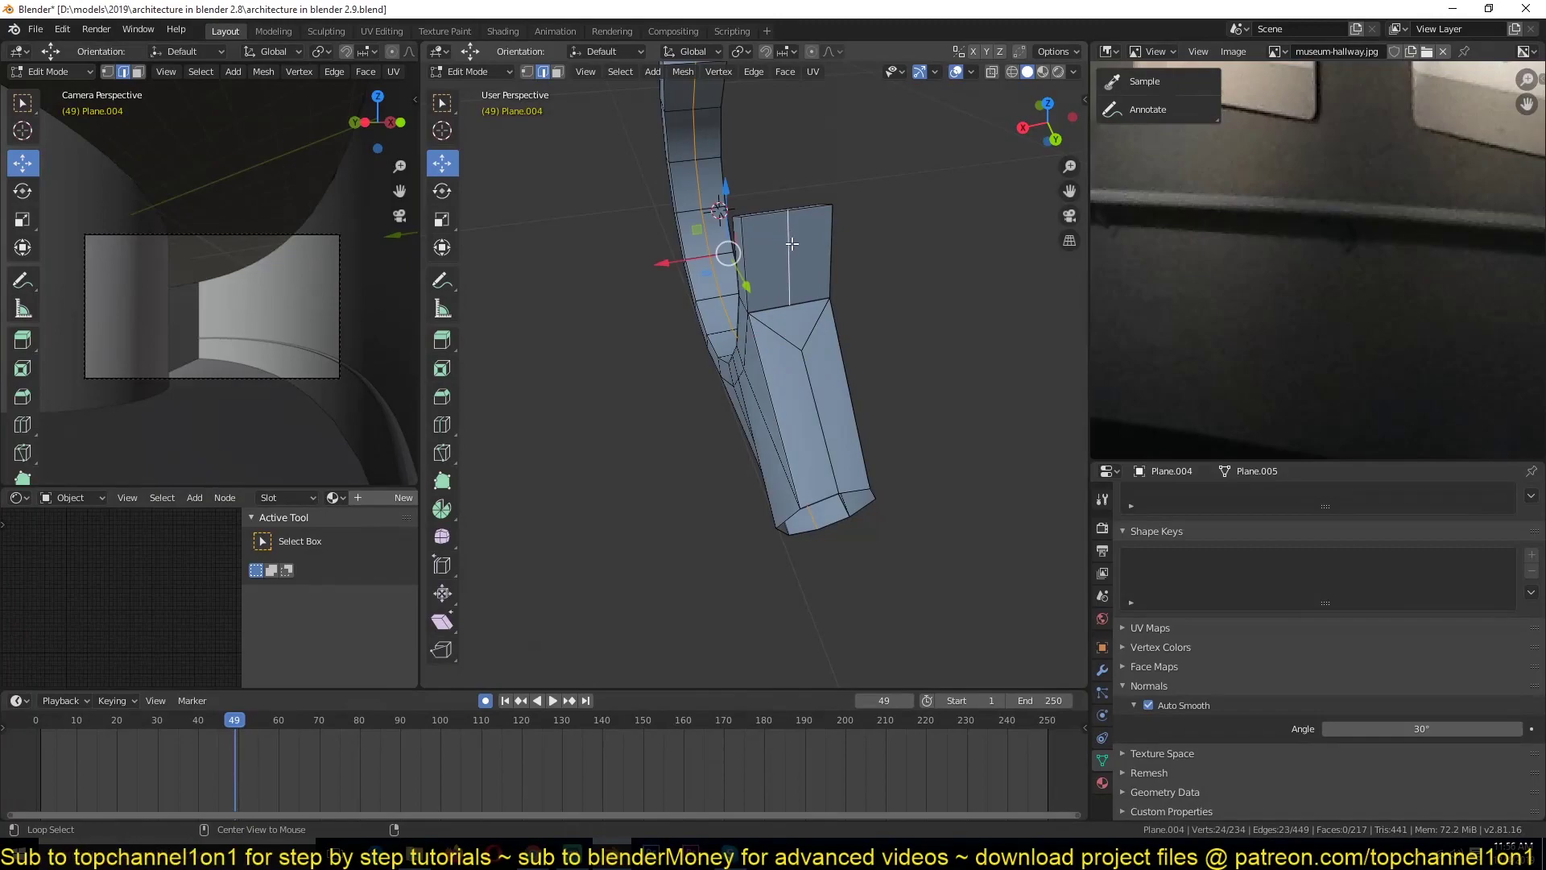
pyautogui.moveTo(737, 360); pyautogui.dragTo(815, 291, button='middle')
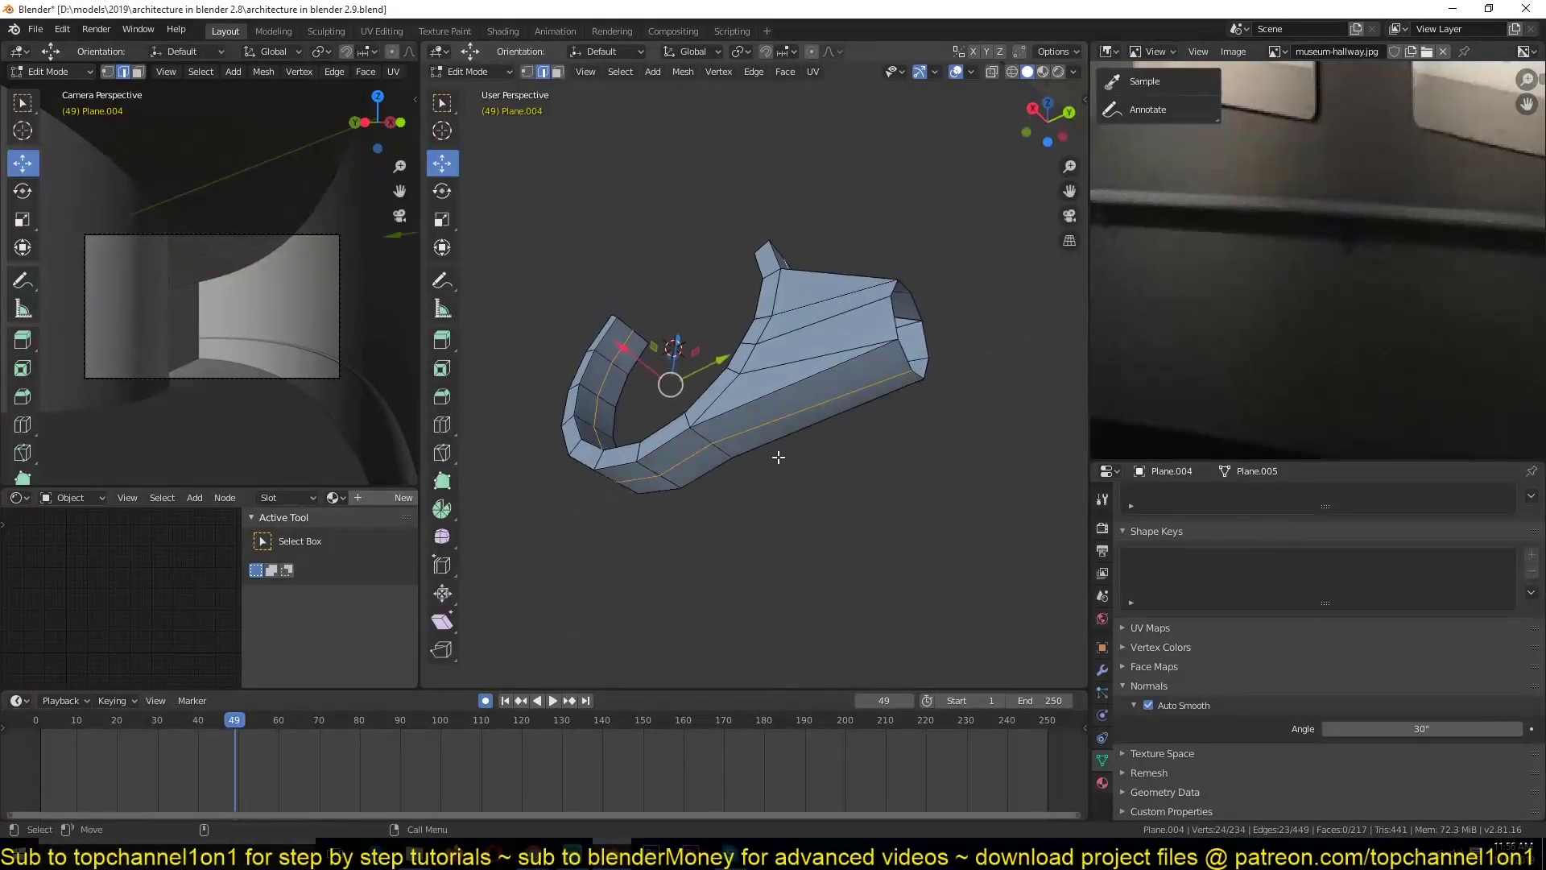
pyautogui.press('1')
pyautogui.hotkey('alt', 'a')
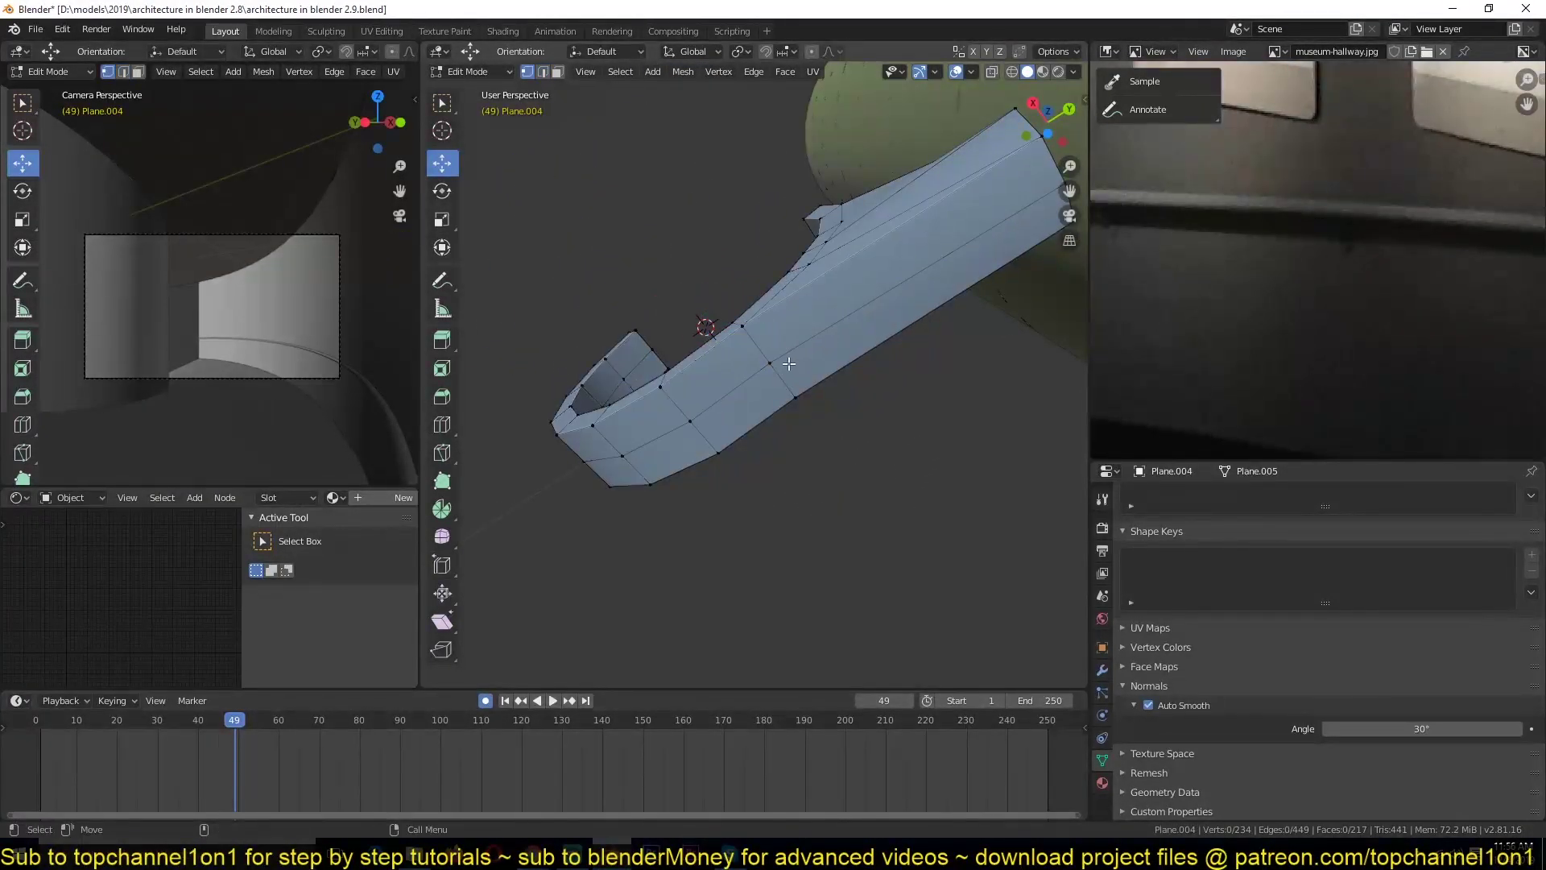
pyautogui.press('k')
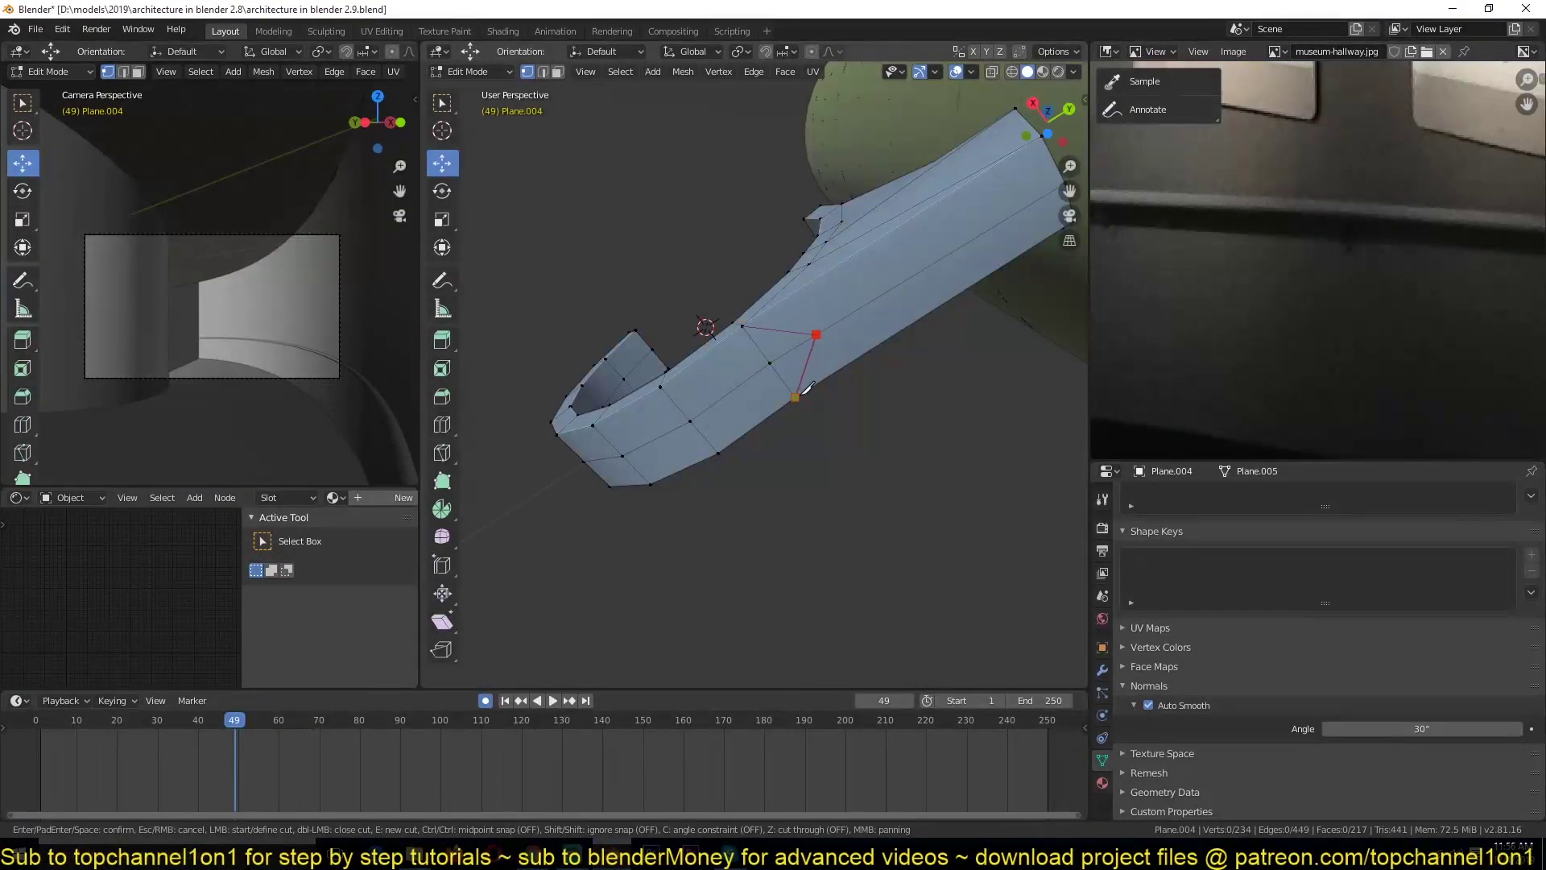
pyautogui.press('Return')
pyautogui.press('3')
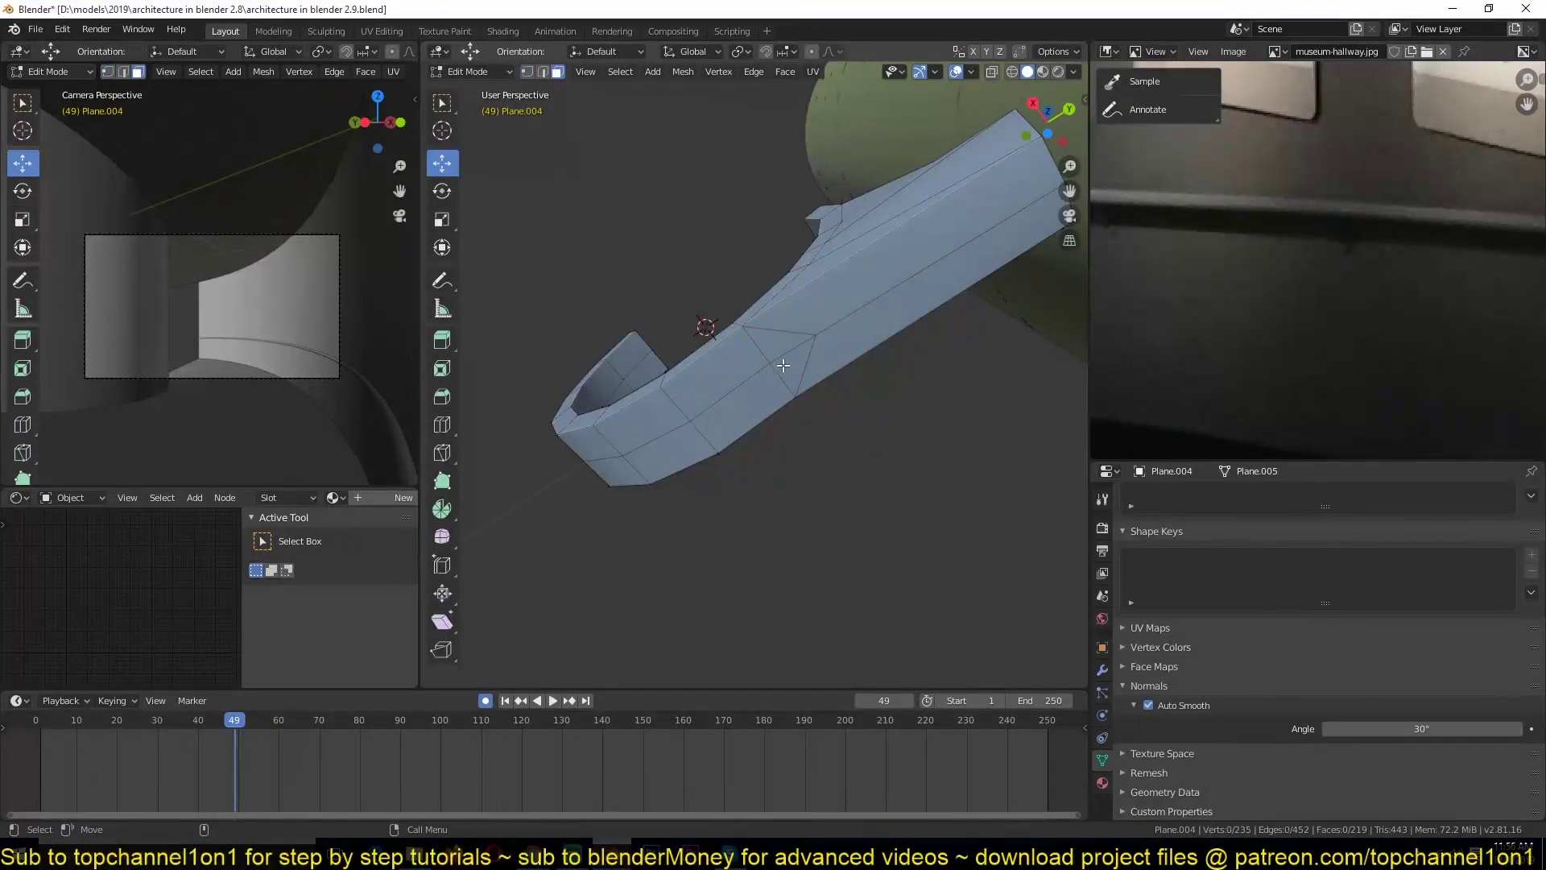
pyautogui.click(791, 345)
pyautogui.press('2')
pyautogui.hotkey('alt', 'a')
pyautogui.click(792, 351)
pyautogui.hotkey('ctrl', 'x')
# Dissolve the center edge loop running around the cradle strip between the two V cuts.
pyautogui.keyDown('alt'); pyautogui.click(725, 399); pyautogui.keyUp('alt')
pyautogui.hotkey('ctrl', 'x')
pyautogui.moveTo(778, 233); pyautogui.dragTo(718, 406, button='middle')
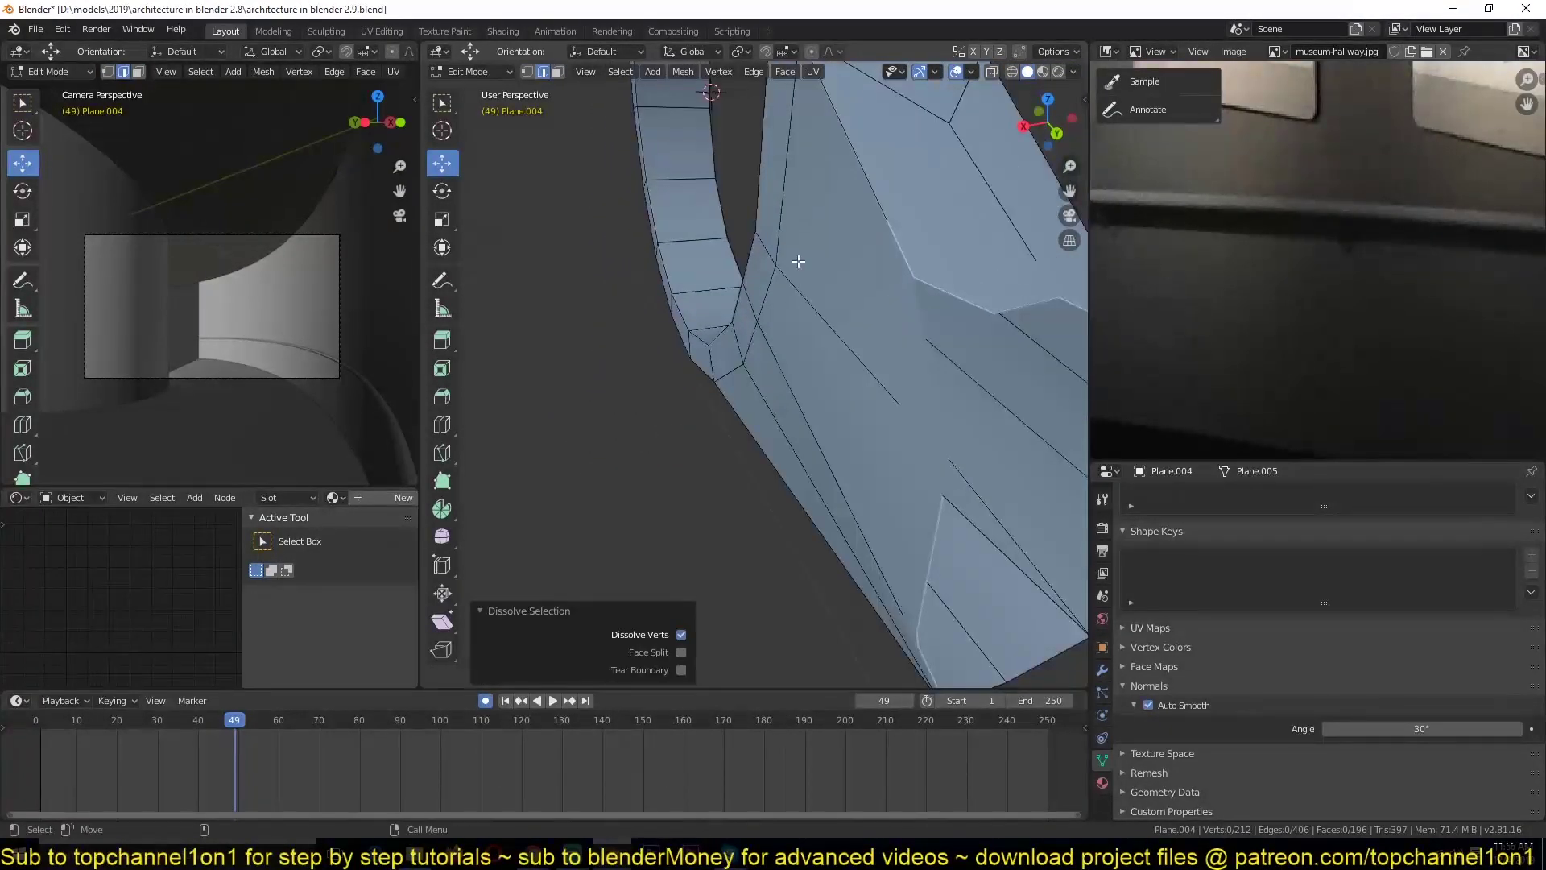
# Select the rounded open end loop and extrude it diagonally down toward the wall plate as a straight arm.
pyautogui.scroll(-5, 798, 262)
pyautogui.moveTo(784, 333); pyautogui.dragTo(633, 264, button='middle')
pyautogui.keyDown('alt'); pyautogui.click(891, 312); pyautogui.keyUp('alt')
pyautogui.press('1')
pyautogui.scroll(-5, 892, 313)
pyautogui.press('KP_1')
pyautogui.press('KP_3')
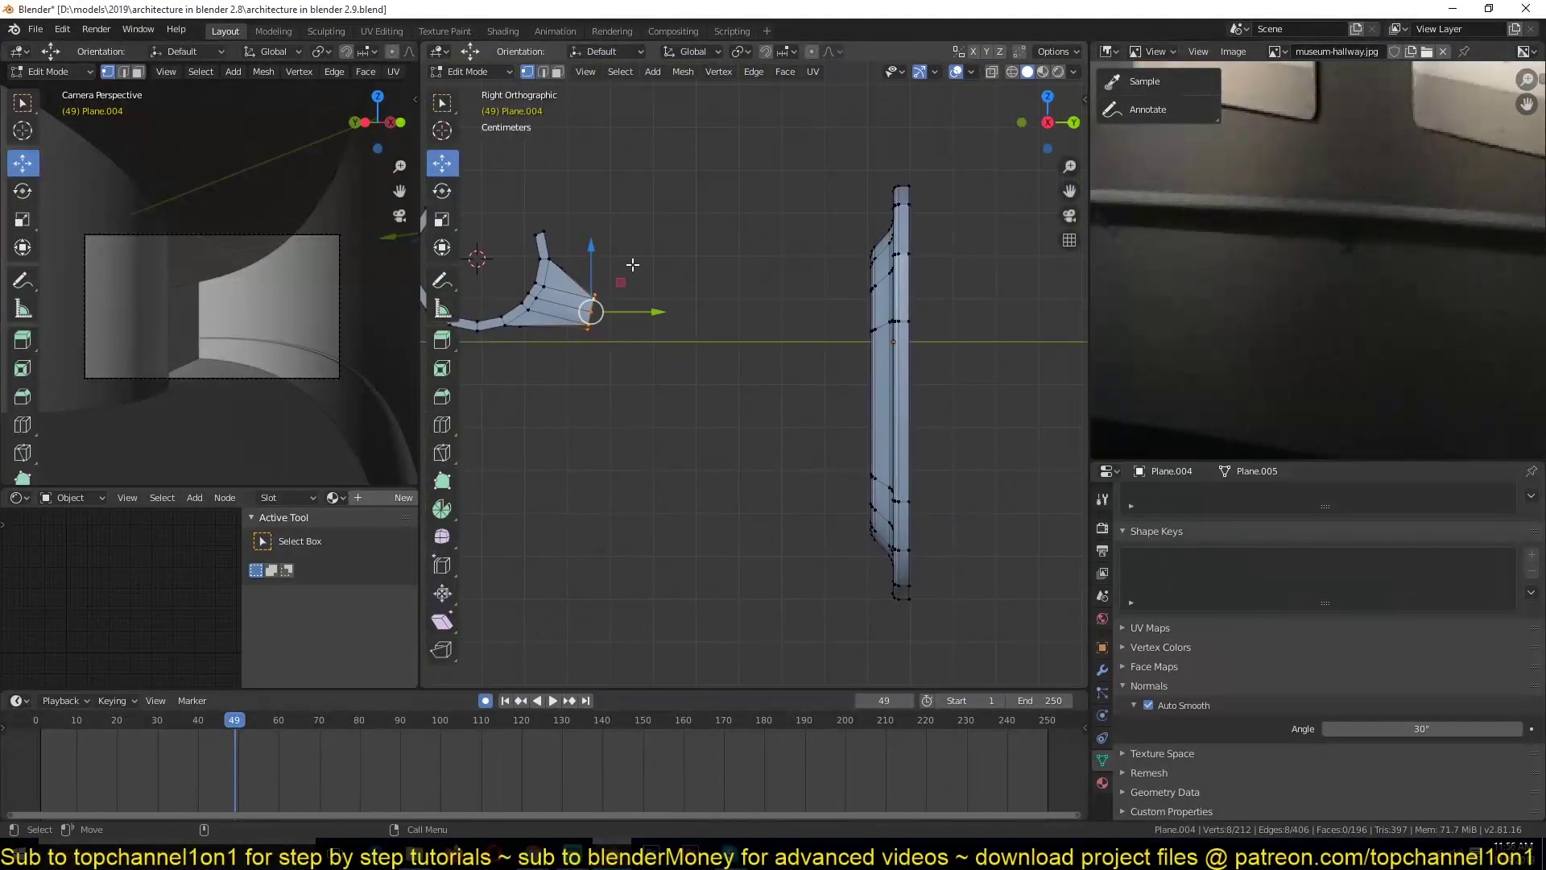
pyautogui.press('e')
pyautogui.rightClick(814, 385)
pyautogui.hotkey('ctrl', 'z')
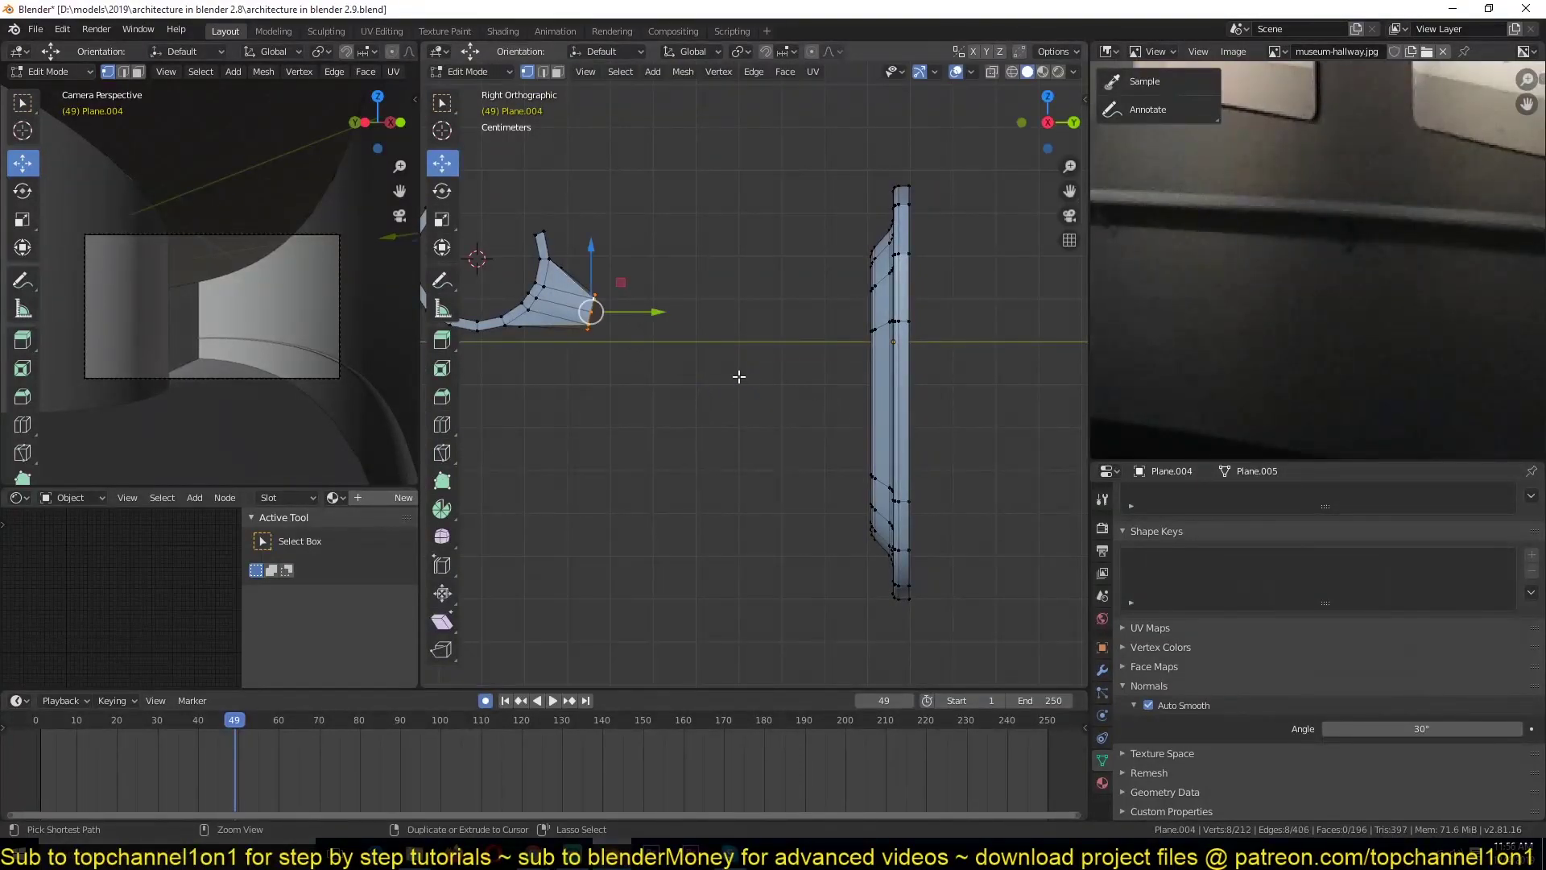
pyautogui.keyDown('ctrl'); pyautogui.rightClick(797, 375); pyautogui.keyUp('ctrl')
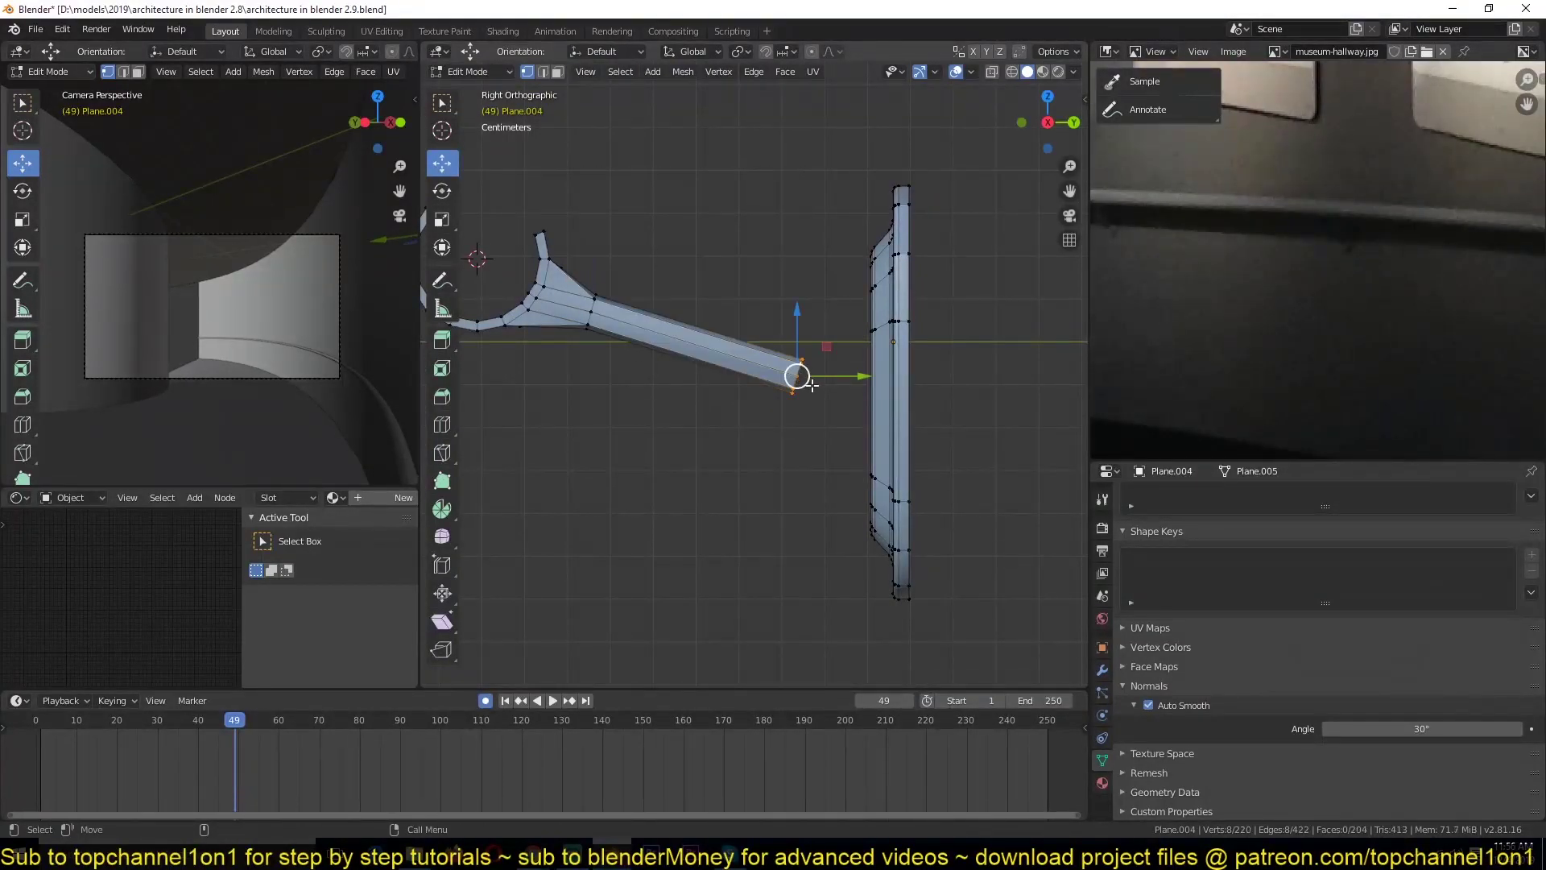
# Extrude the arm's end loop again and move it about 0.06 m along Y toward the plate.
pyautogui.keyDown('ctrl'); pyautogui.rightClick(856, 403); pyautogui.keyUp('ctrl')
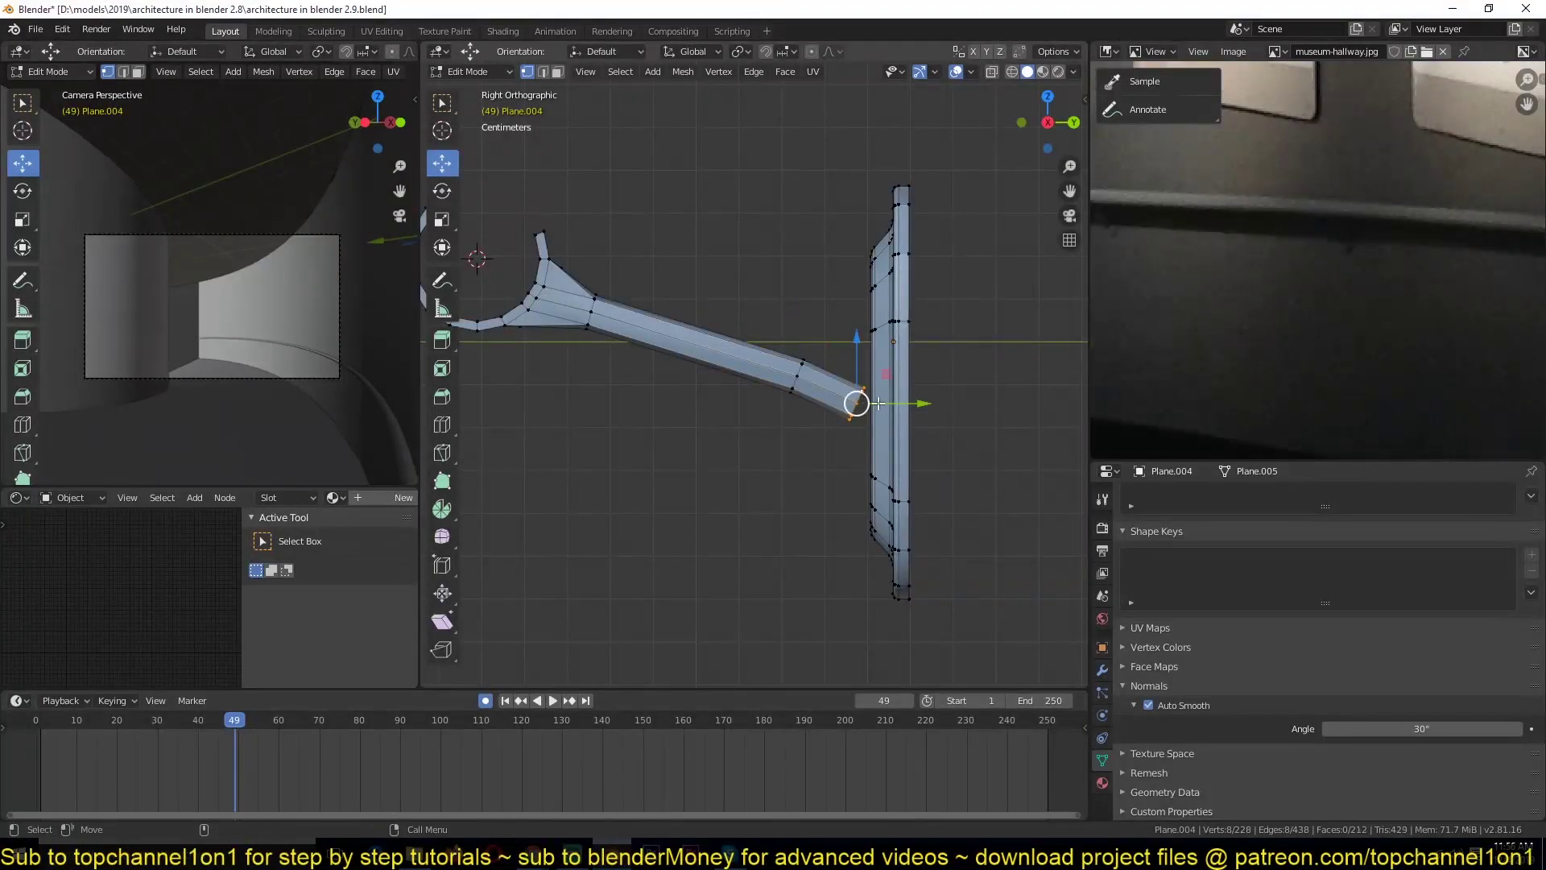
pyautogui.hotkey('ctrl', 'z')
pyautogui.press('e')
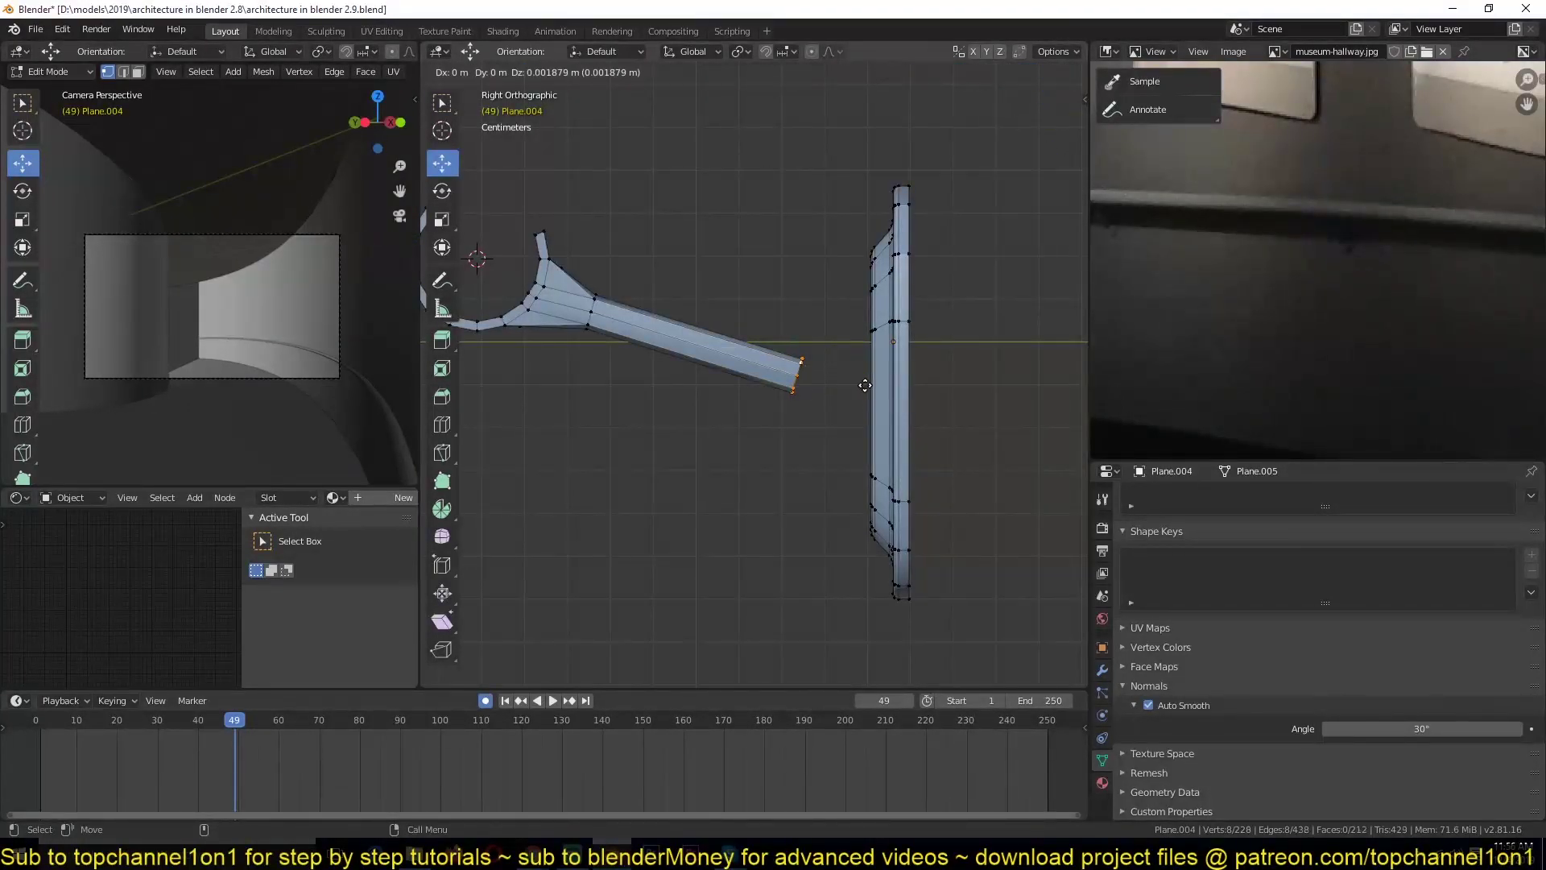
pyautogui.rightClick(866, 385)
pyautogui.moveTo(867, 376); pyautogui.dragTo(892, 374)
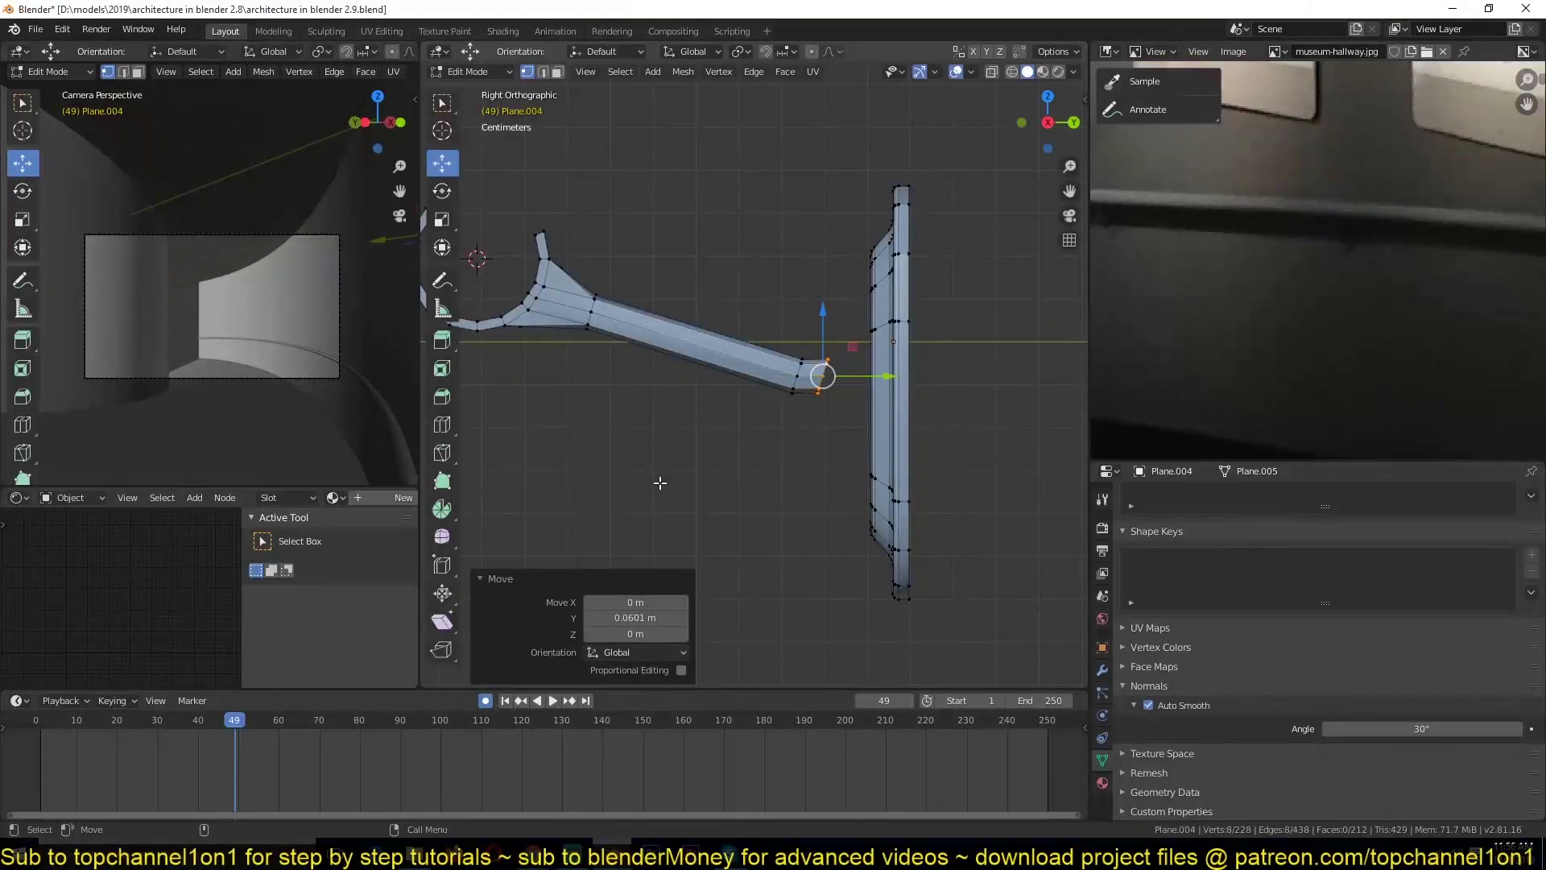
# Shear the arm's end loop by an offset of about 0.306 so that it stands vertical.
pyautogui.click(449, 620)
pyautogui.scroll(3, 915, 357)
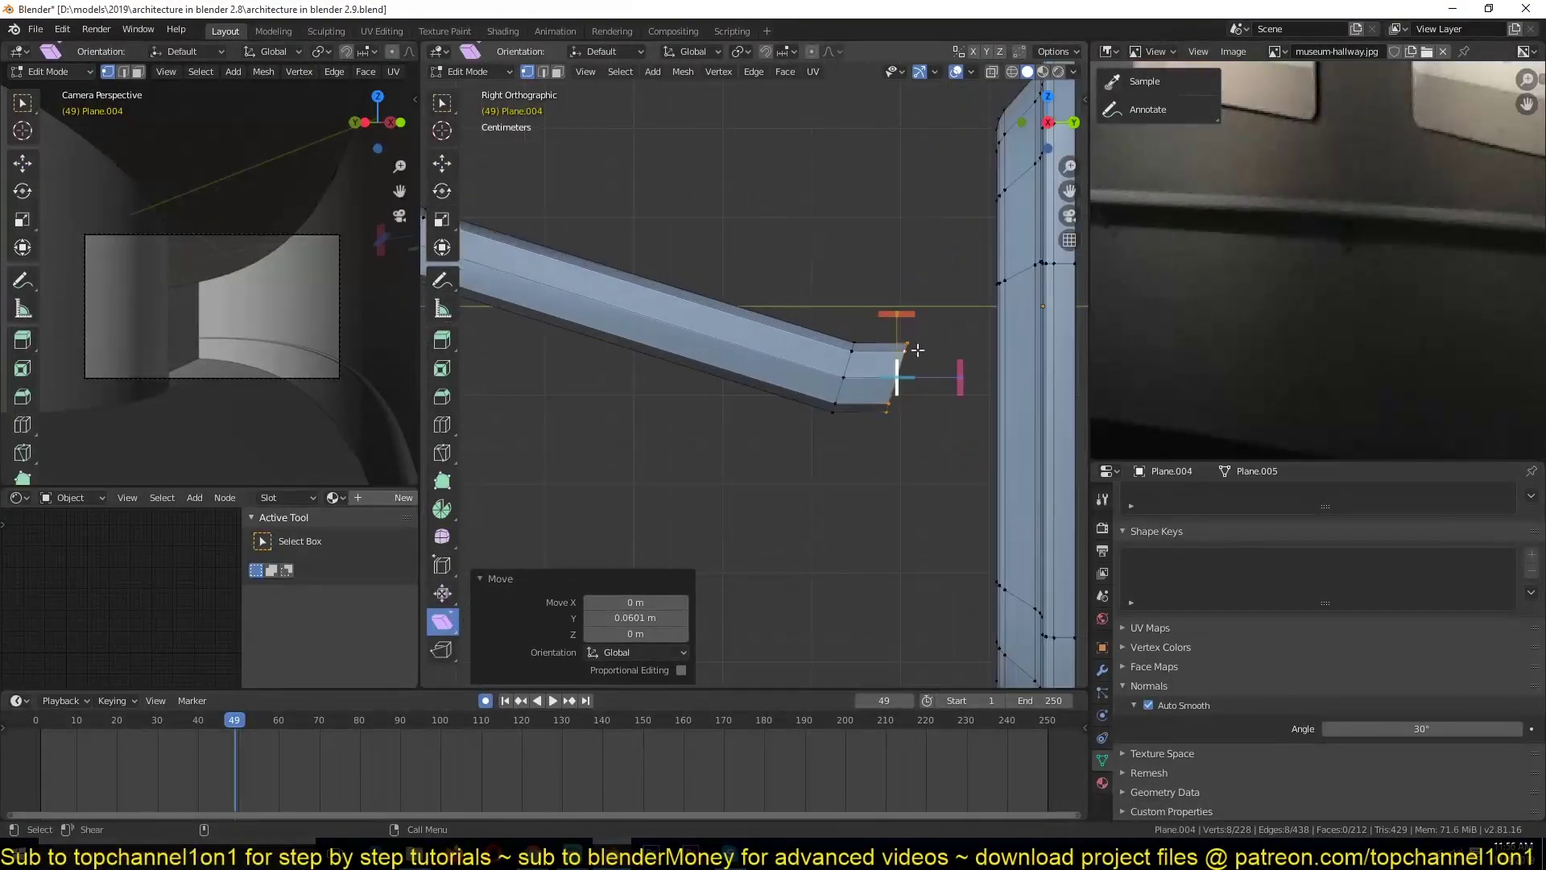
pyautogui.moveTo(915, 316)
pyautogui.mouseDown()
pyautogui.moveTo(848, 317)
pyautogui.moveTo(898, 319)
pyautogui.mouseUp()
pyautogui.write('sx')
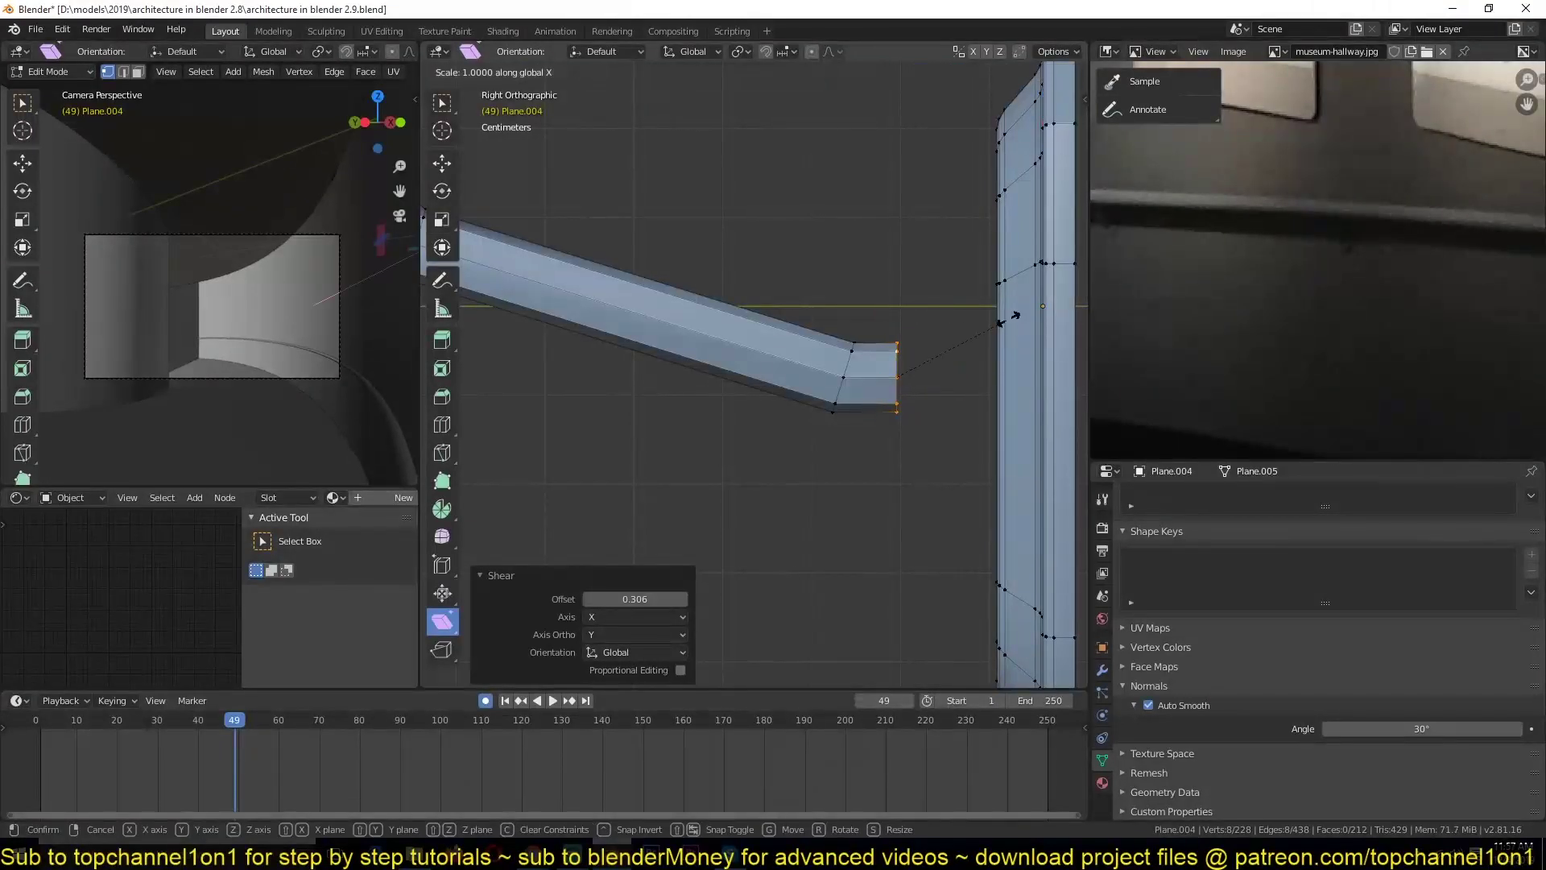
pyautogui.write('0')
pyautogui.press('Return')
# Shade the bracket object smooth and set its Auto Smooth angle to 60°.
pyautogui.press('Tab')
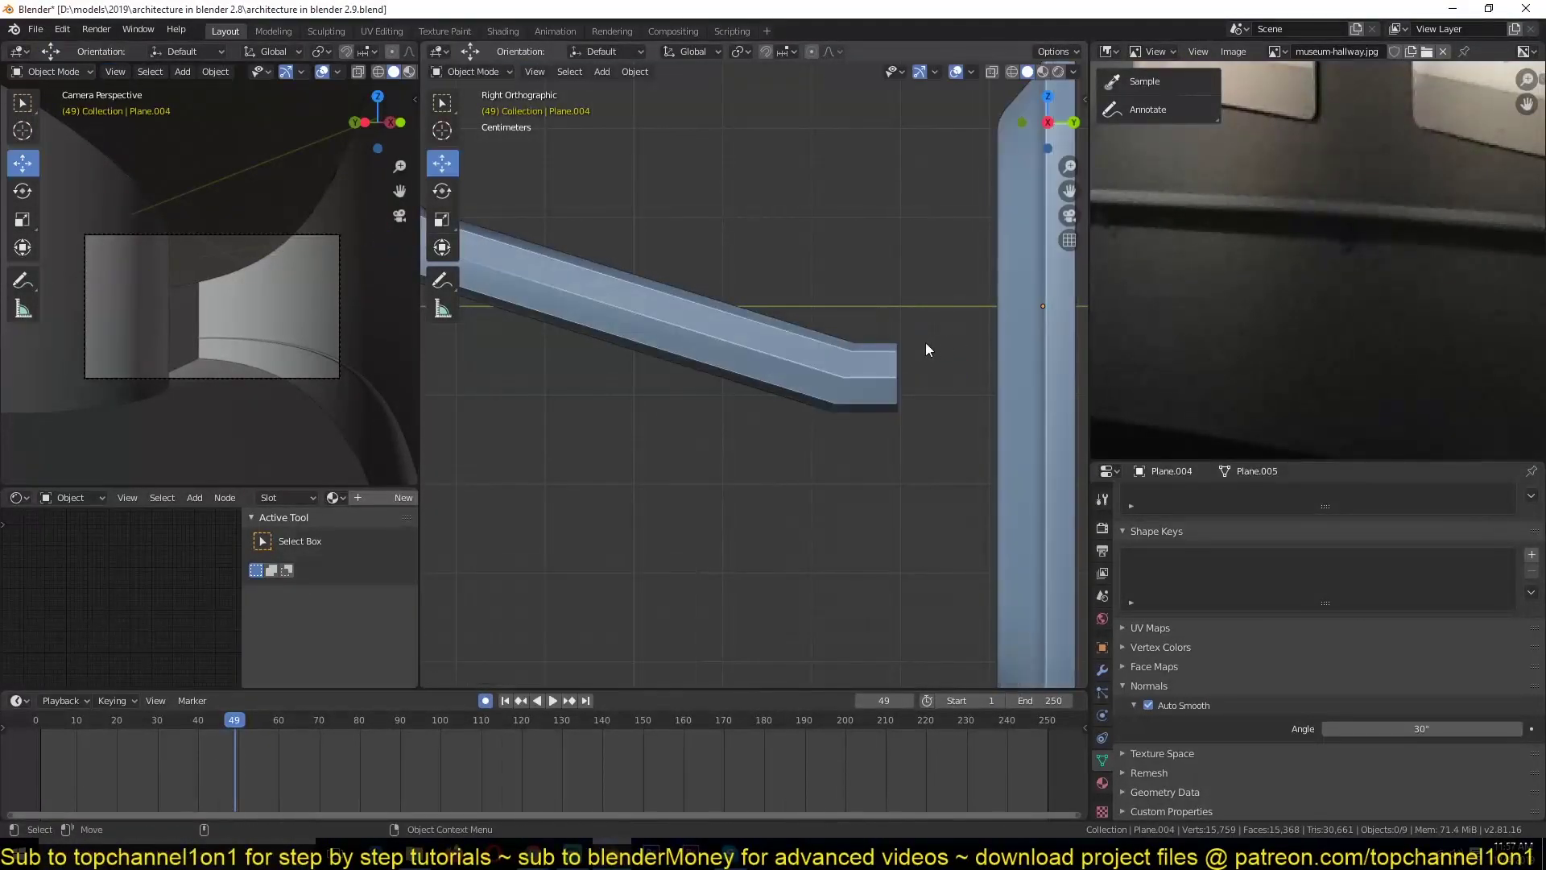
pyautogui.click(855, 364)
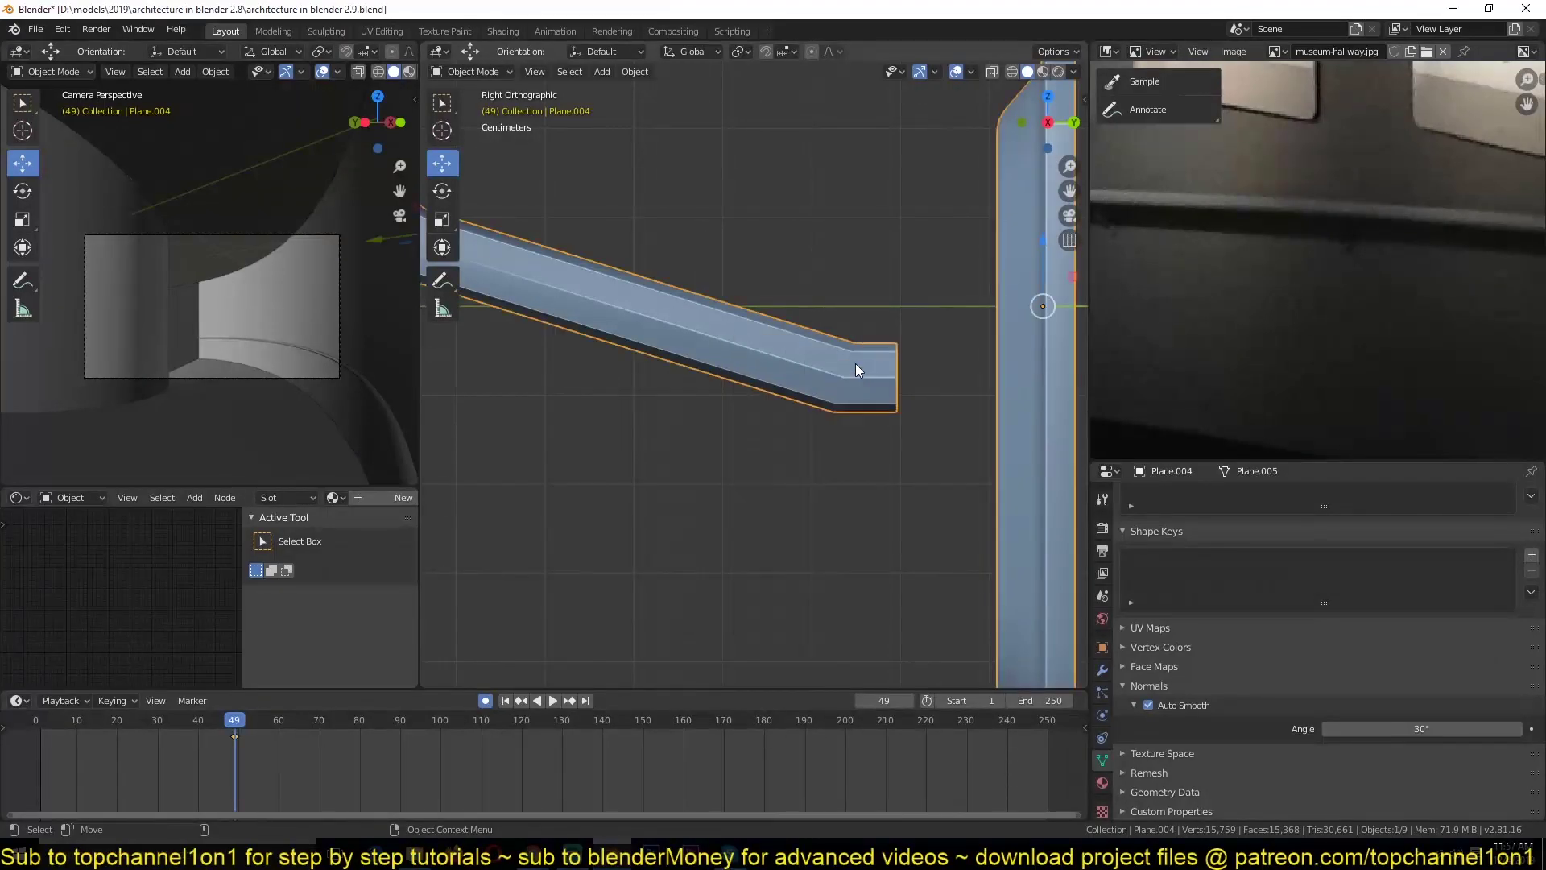
pyautogui.rightClick(855, 364)
pyautogui.click(856, 364)
pyautogui.click(1422, 727)
pyautogui.write('45')
pyautogui.press('Return')
pyautogui.click(1421, 729)
pyautogui.write('60')
pyautogui.press('Return')
pyautogui.press('Tab')
pyautogui.scroll(-3, 798, 456)
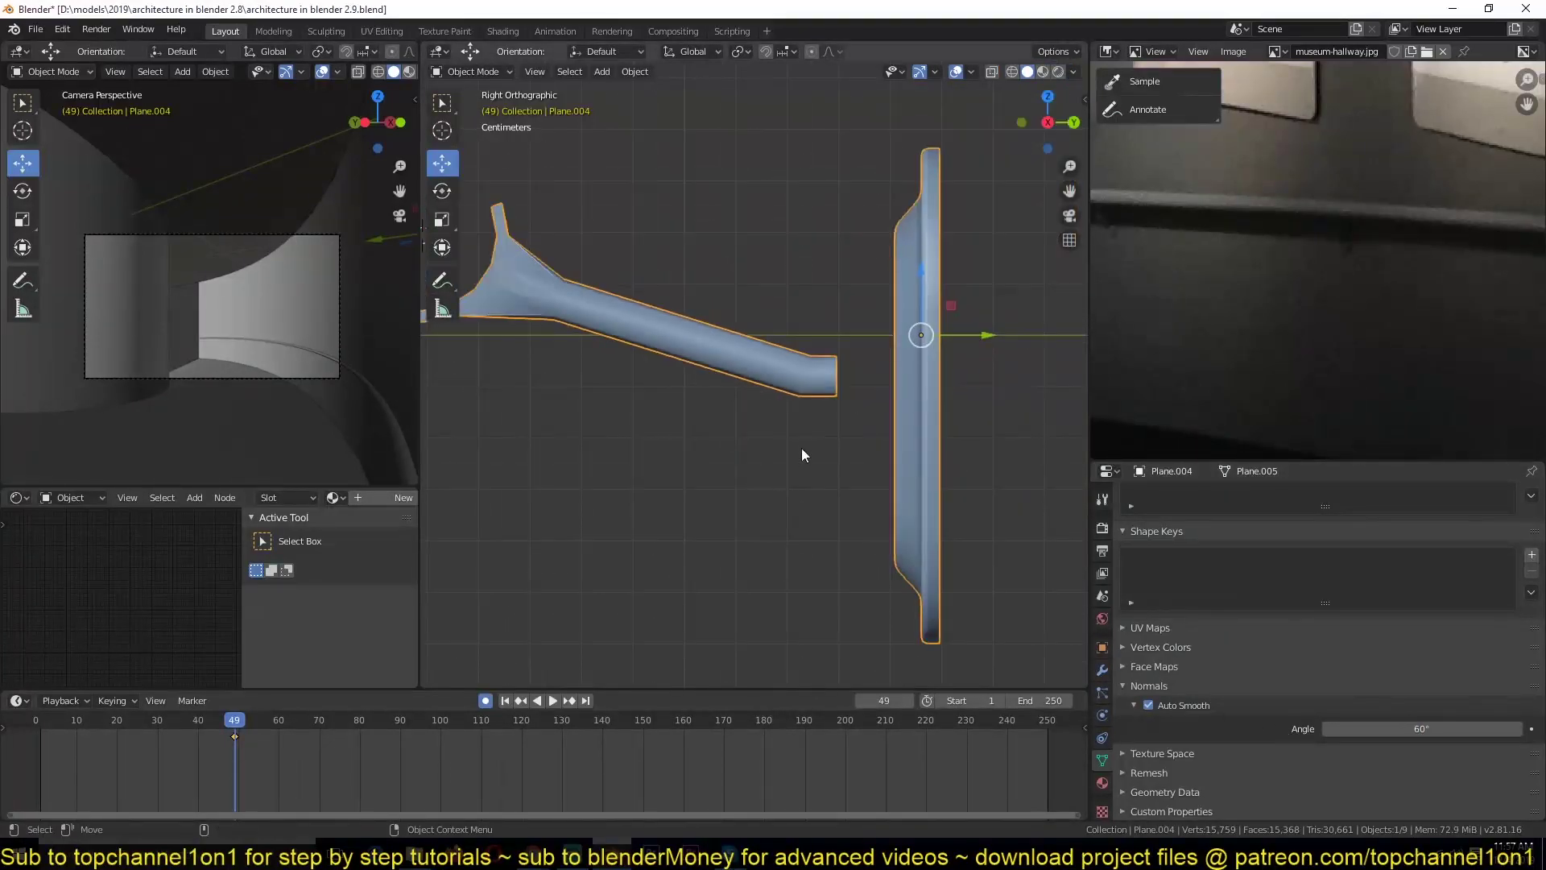
# Extrude the arm's end loop, scaling it about 5.6 times and moving it along Y to the plate as a flared base.
pyautogui.click(444, 165)
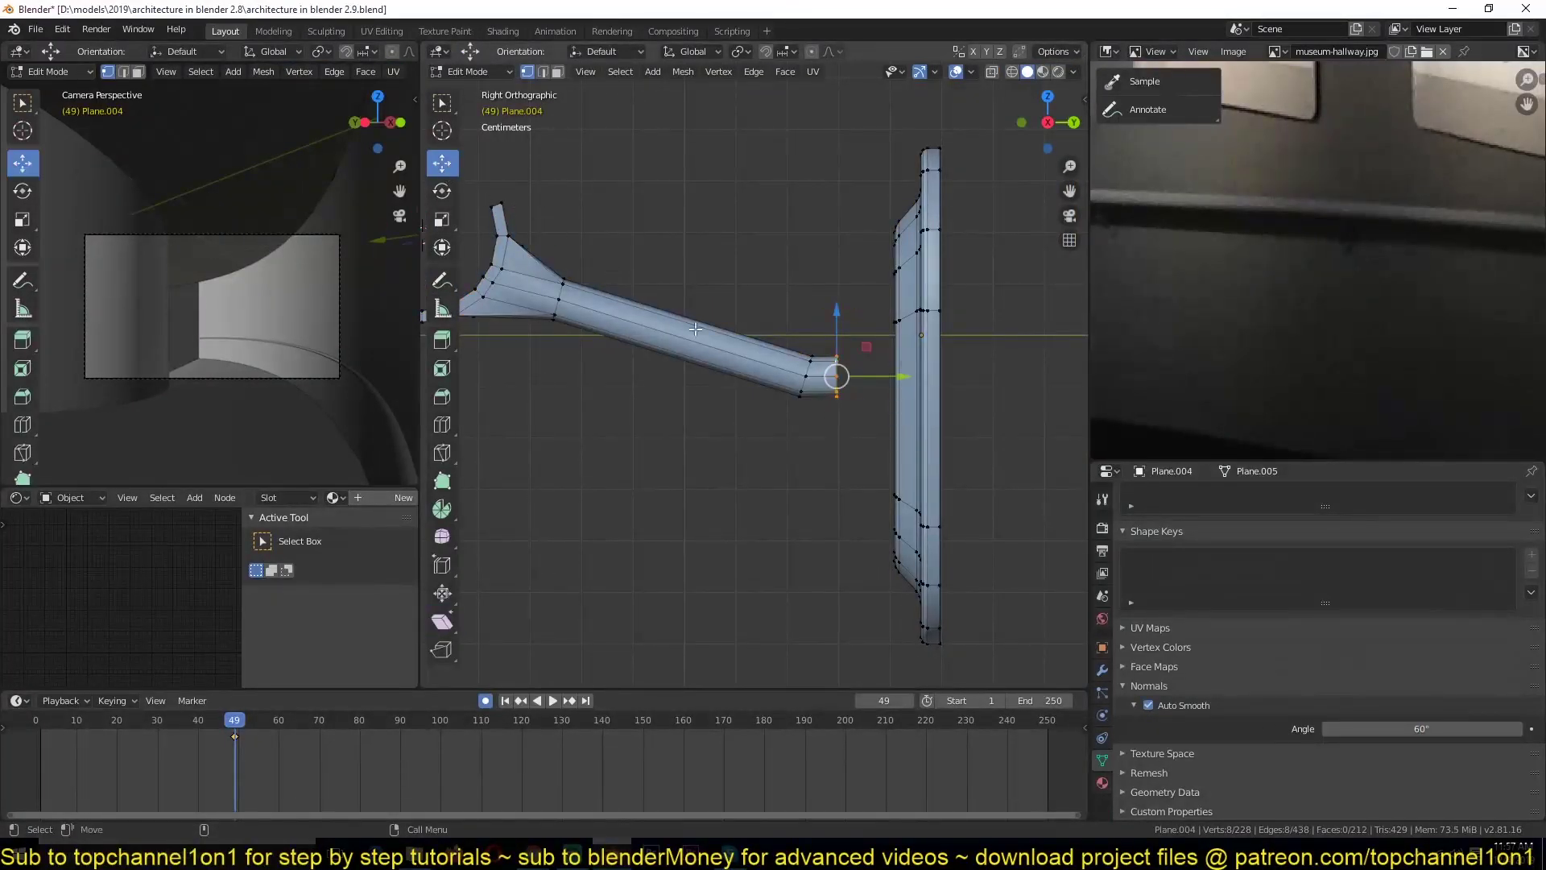
pyautogui.press('e')
pyautogui.press('Escape')
pyautogui.press('s')
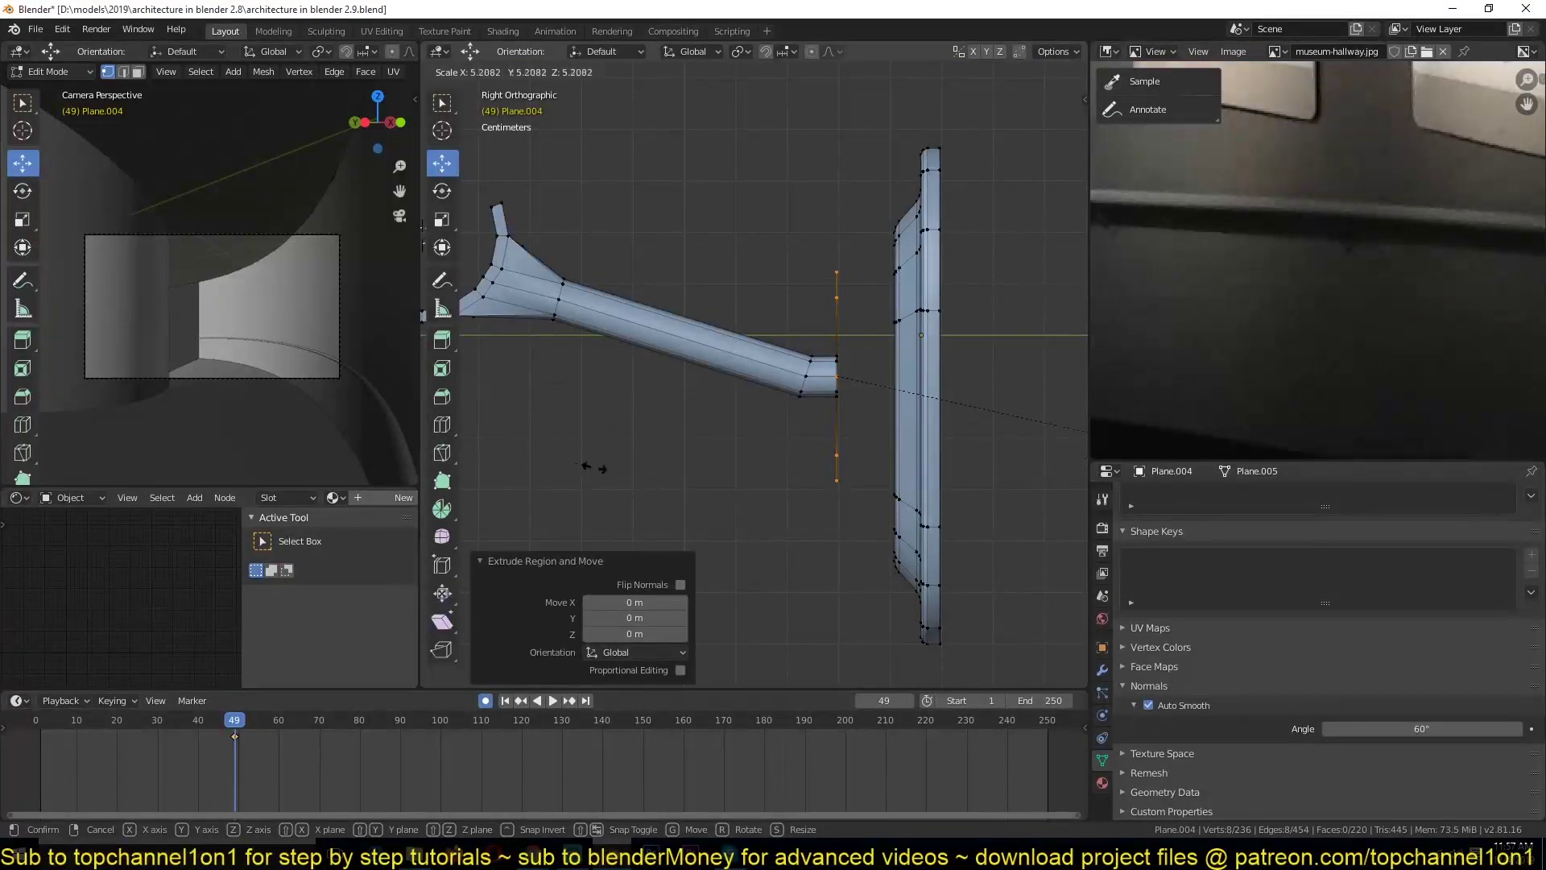
pyautogui.click(618, 467)
pyautogui.press('g')
pyautogui.press('y')
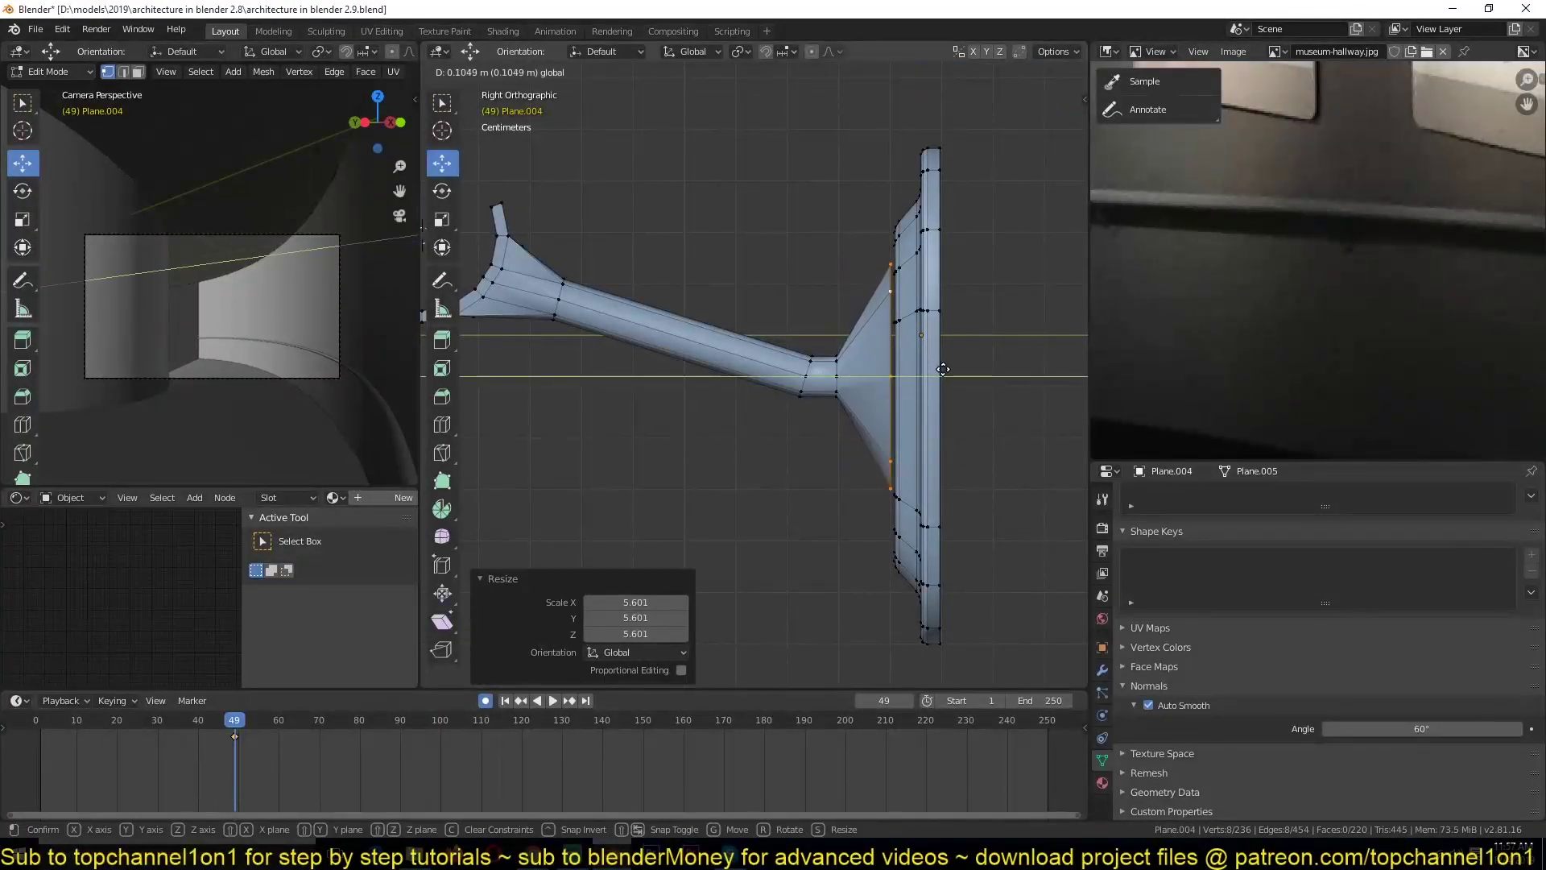
pyautogui.moveTo(932, 368); pyautogui.dragTo(959, 379)
# Extrude the outer loop of the flared base a short distance along Y into the wall plate.
pyautogui.press('e')
pyautogui.rightClick(927, 369)
pyautogui.click(959, 379)
pyautogui.press('Tab')
pyautogui.moveTo(832, 364); pyautogui.dragTo(926, 406, button='middle')
# Select the rim face loop of the flared base and scale it to about 0.78 with Y locked.
pyautogui.press('Tab')
pyautogui.press('3')
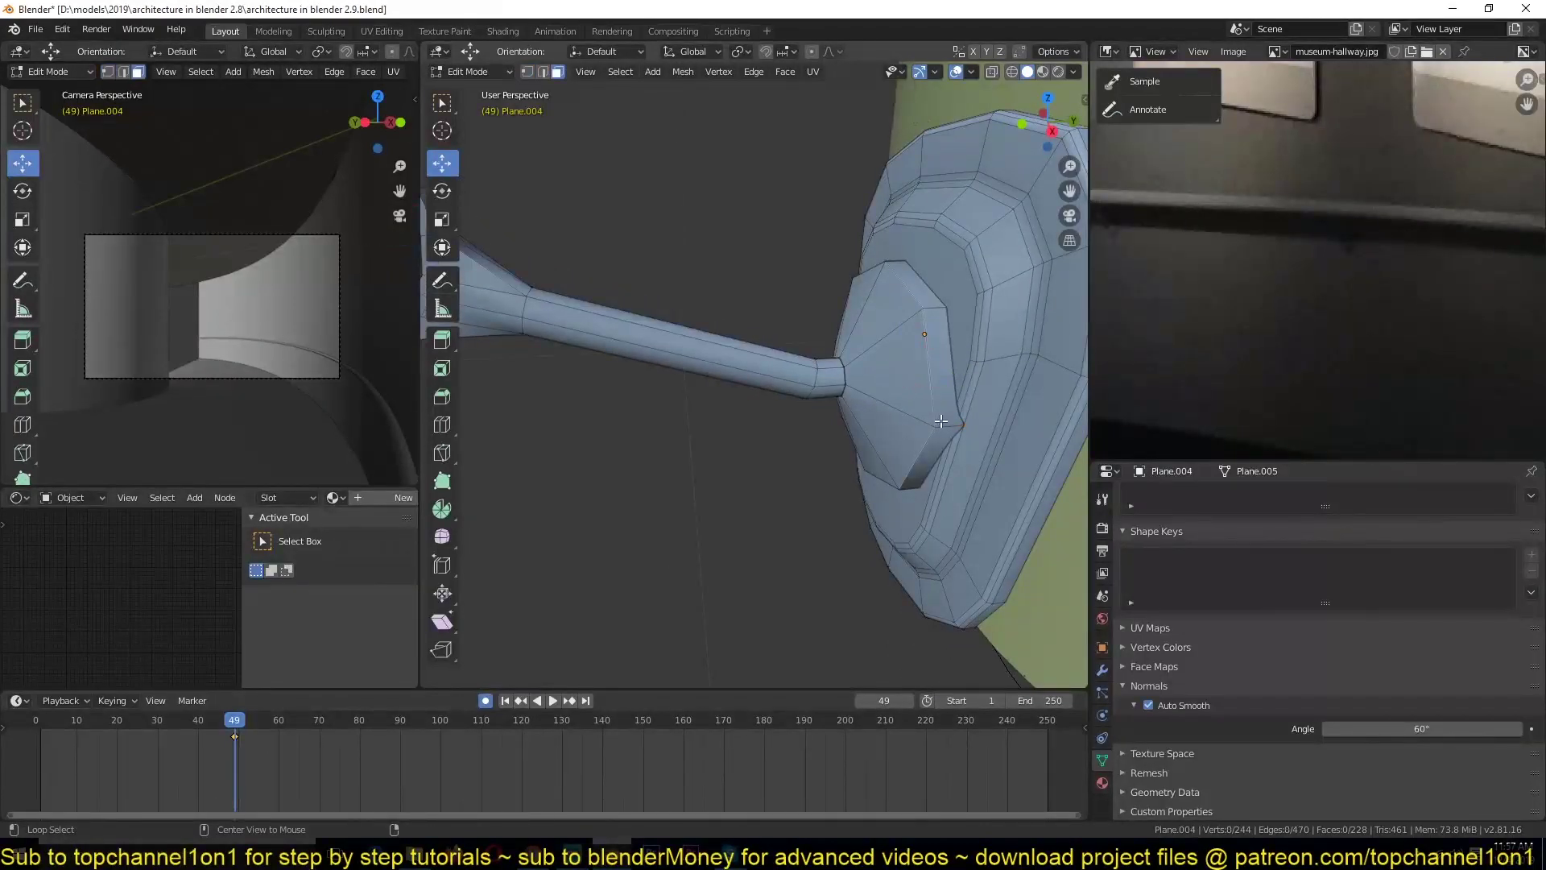
pyautogui.keyDown('alt'); pyautogui.click(940, 420); pyautogui.keyUp('alt')
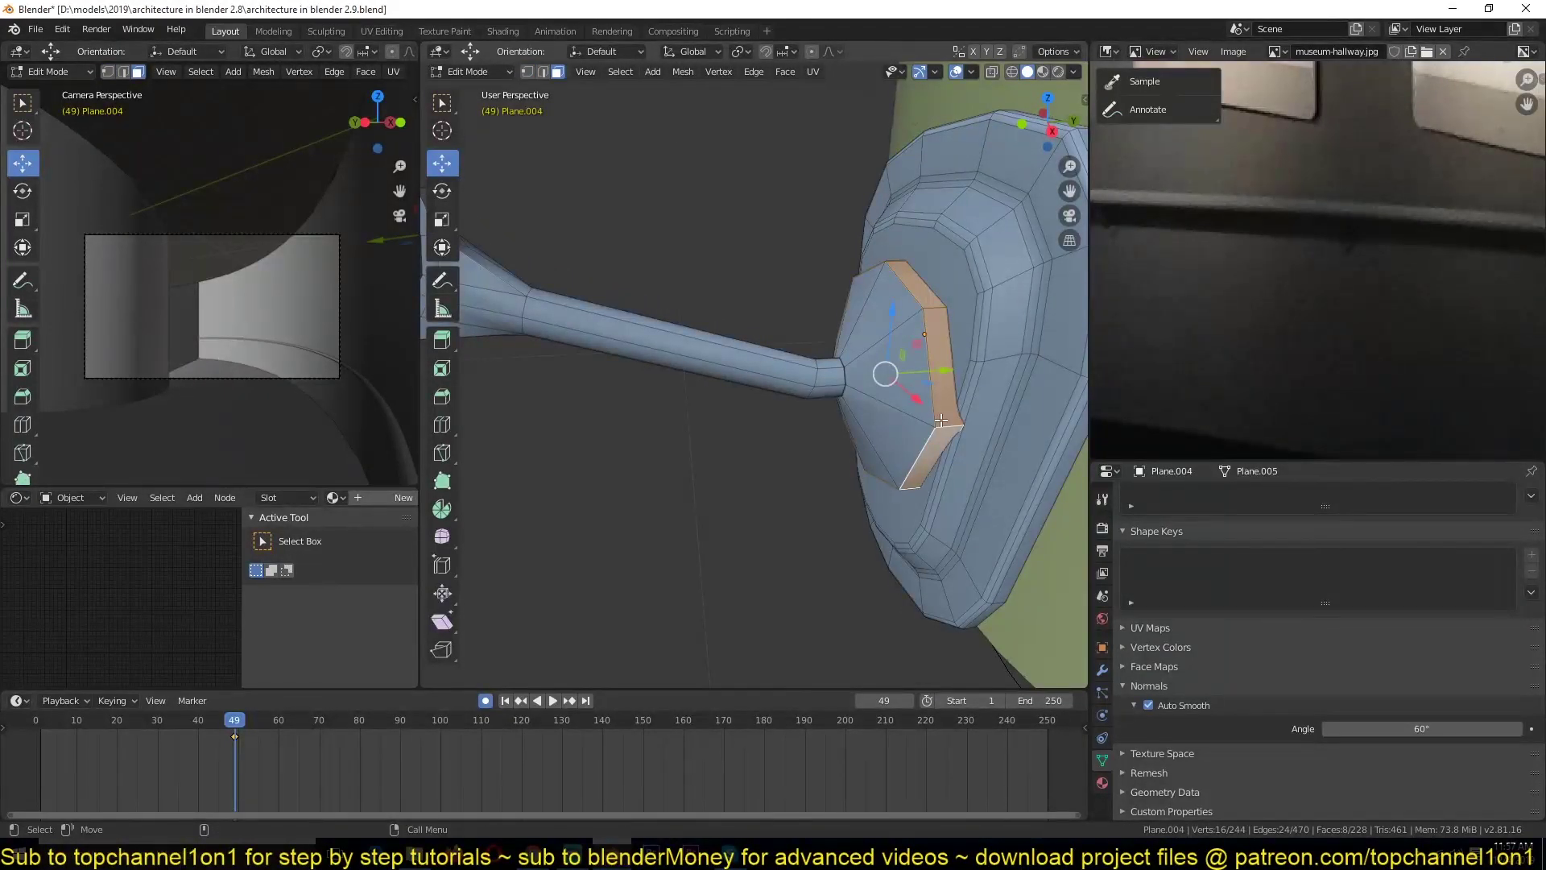
pyautogui.press('s')
pyautogui.hotkey('shift', 'x')
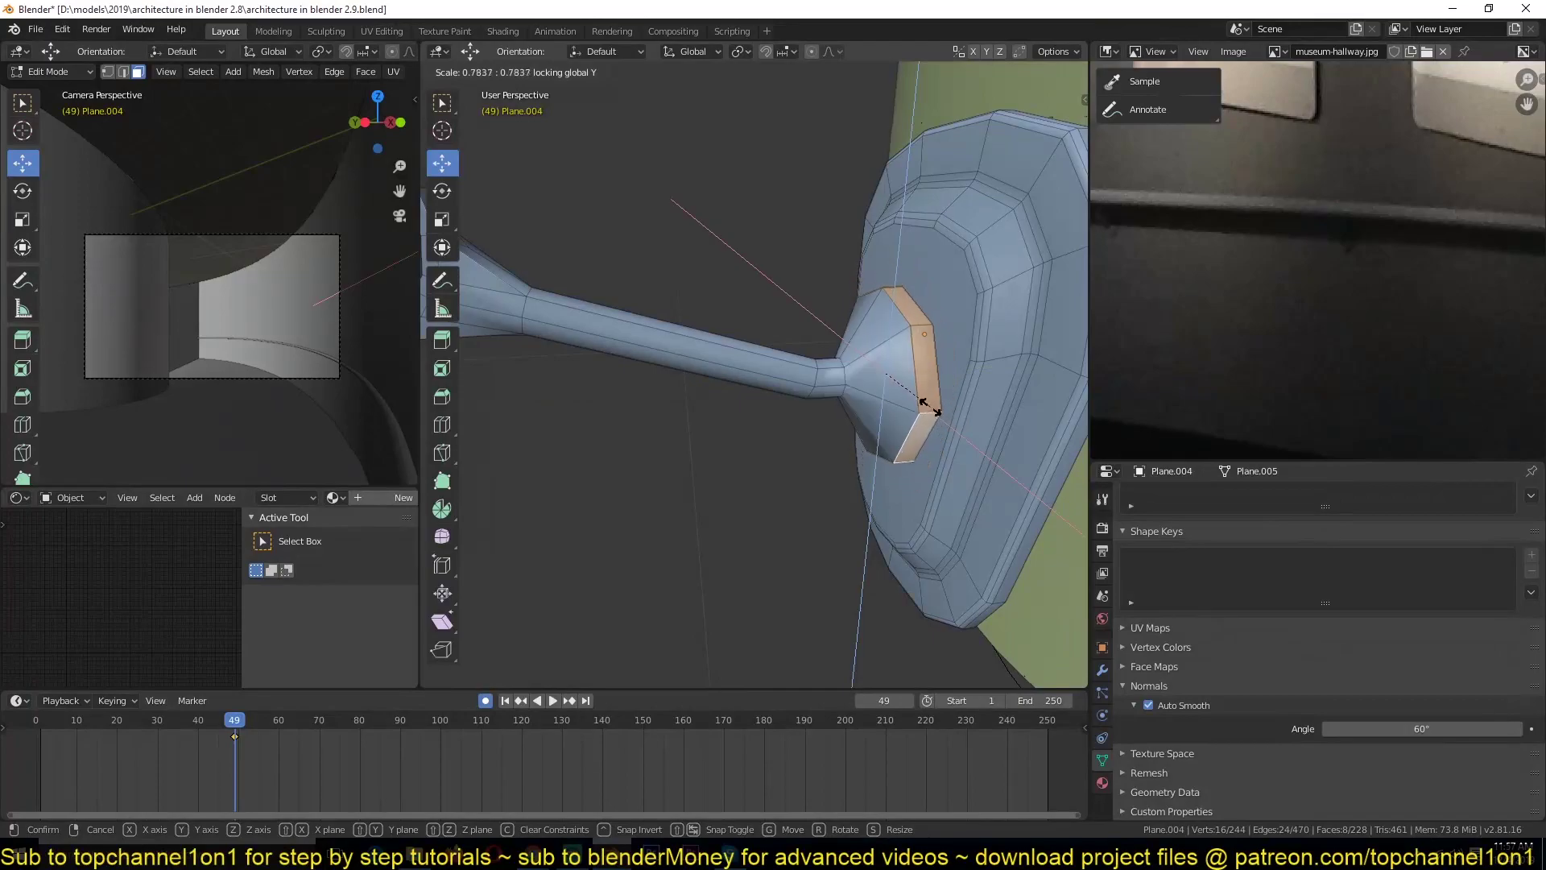
pyautogui.click(931, 408)
# Bevel the front rim edge loop of the flared base by about 0.083 m with two segments.
pyautogui.press('2')
pyautogui.keyDown('alt'); pyautogui.click(934, 388); pyautogui.keyUp('alt')
pyautogui.hotkey('ctrl', 'b')
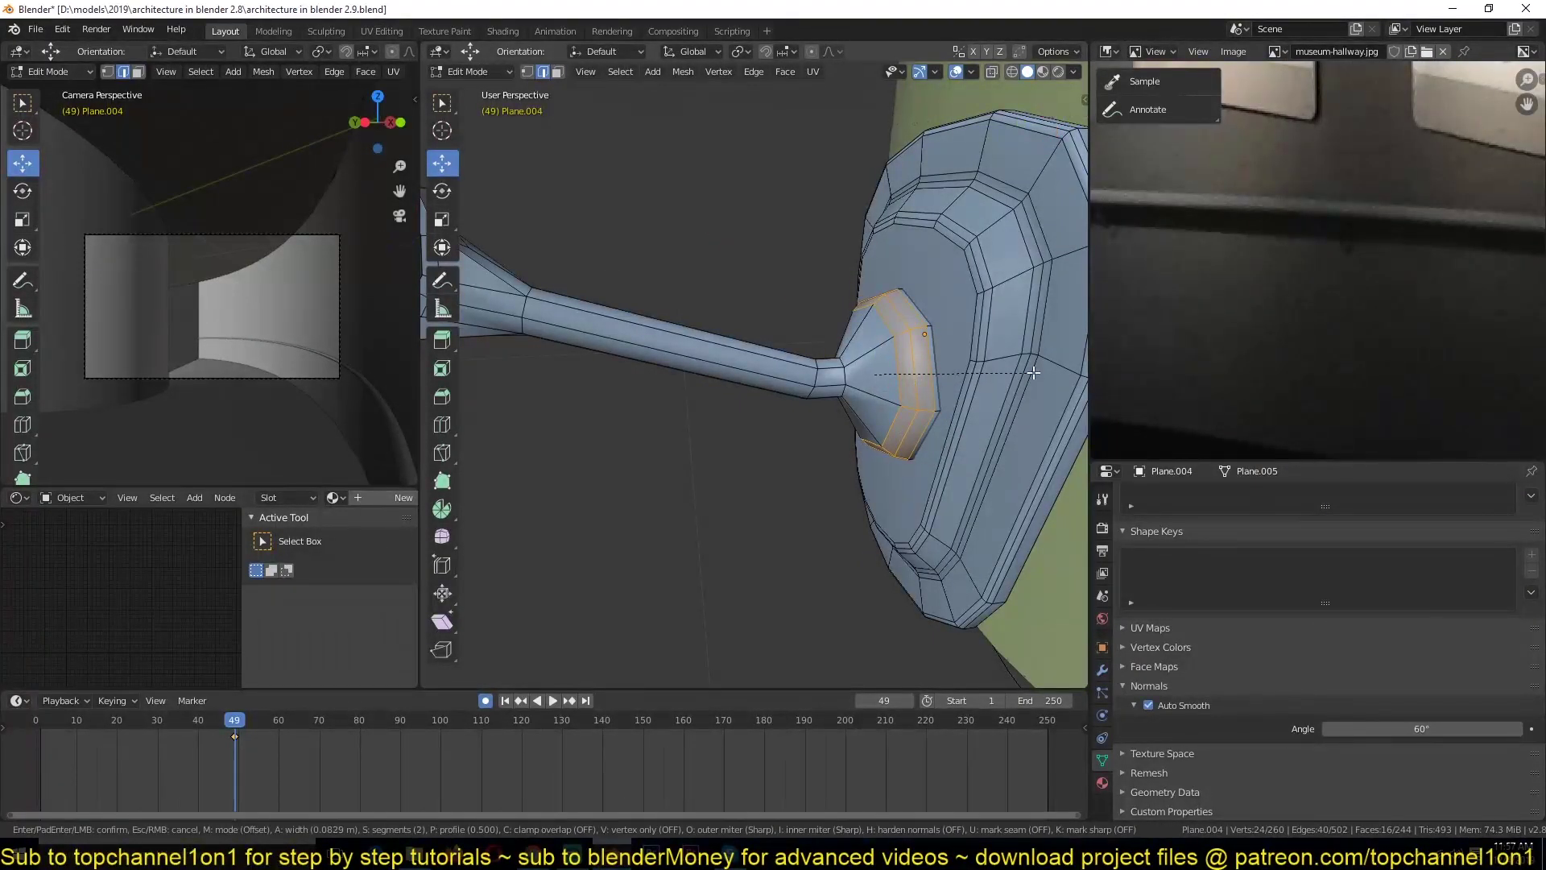
pyautogui.click(1033, 373)
pyautogui.press('Tab')
pyautogui.scroll(-4, 839, 403)
pyautogui.moveTo(839, 403); pyautogui.dragTo(889, 411, button='middle')
pyautogui.scroll(2, 890, 411)
pyautogui.press('Tab')
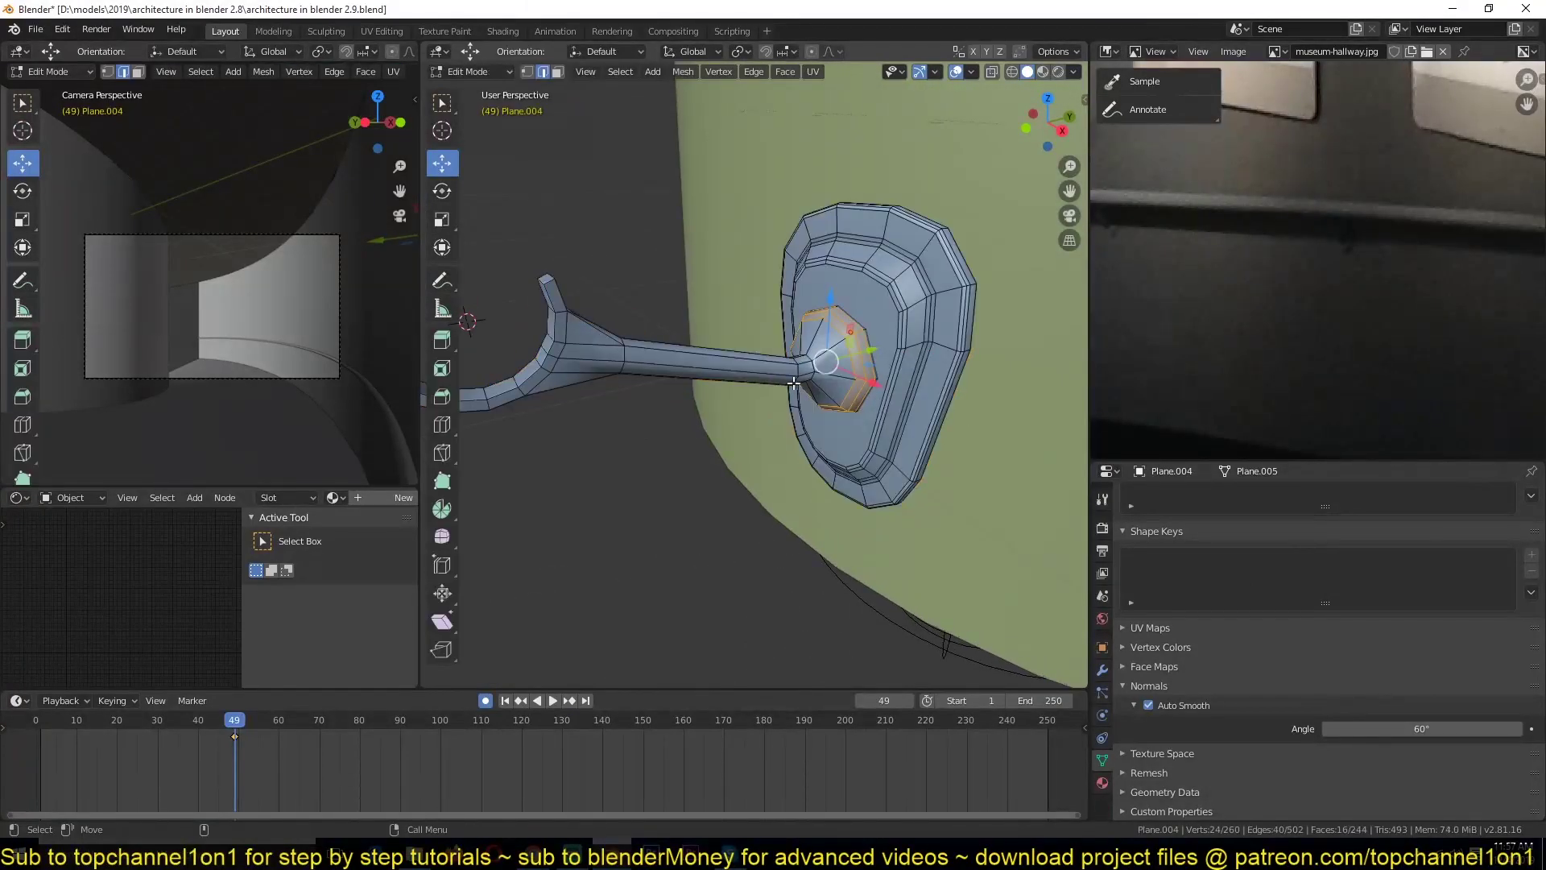
# Add a centered edge loop around the cone of the flared base and fatten it by about 0.0127 m.
pyautogui.hotkey('alt', 'a')
pyautogui.scroll(3, 793, 382)
pyautogui.moveTo(815, 379); pyautogui.dragTo(902, 270, button='middle')
pyautogui.hotkey('ctrl', 'r')
pyautogui.click(860, 328)
pyautogui.rightClick(860, 329)
pyautogui.hotkey('alt', 's')
pyautogui.click(921, 292)
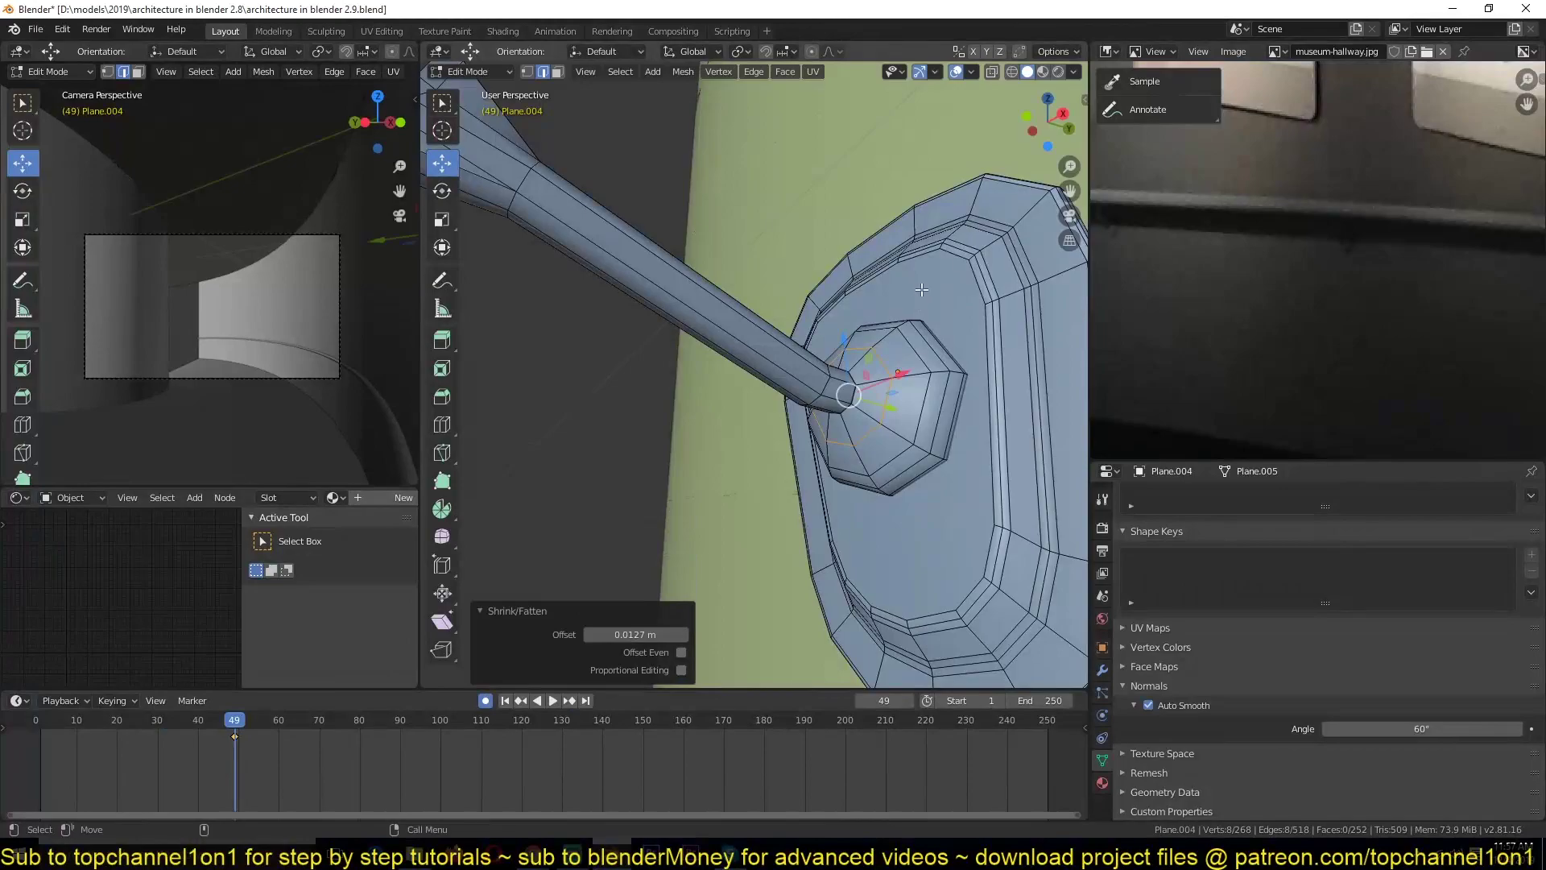
# Examine the smoothed bracket, its cradle and its flared base from several angles.
pyautogui.press('Tab')
pyautogui.click(814, 448)
pyautogui.moveTo(842, 382); pyautogui.dragTo(929, 376, button='middle')
pyautogui.scroll(2, 635, 408)
pyautogui.scroll(2, 838, 520)
pyautogui.press('Tab')
pyautogui.press('Tab')
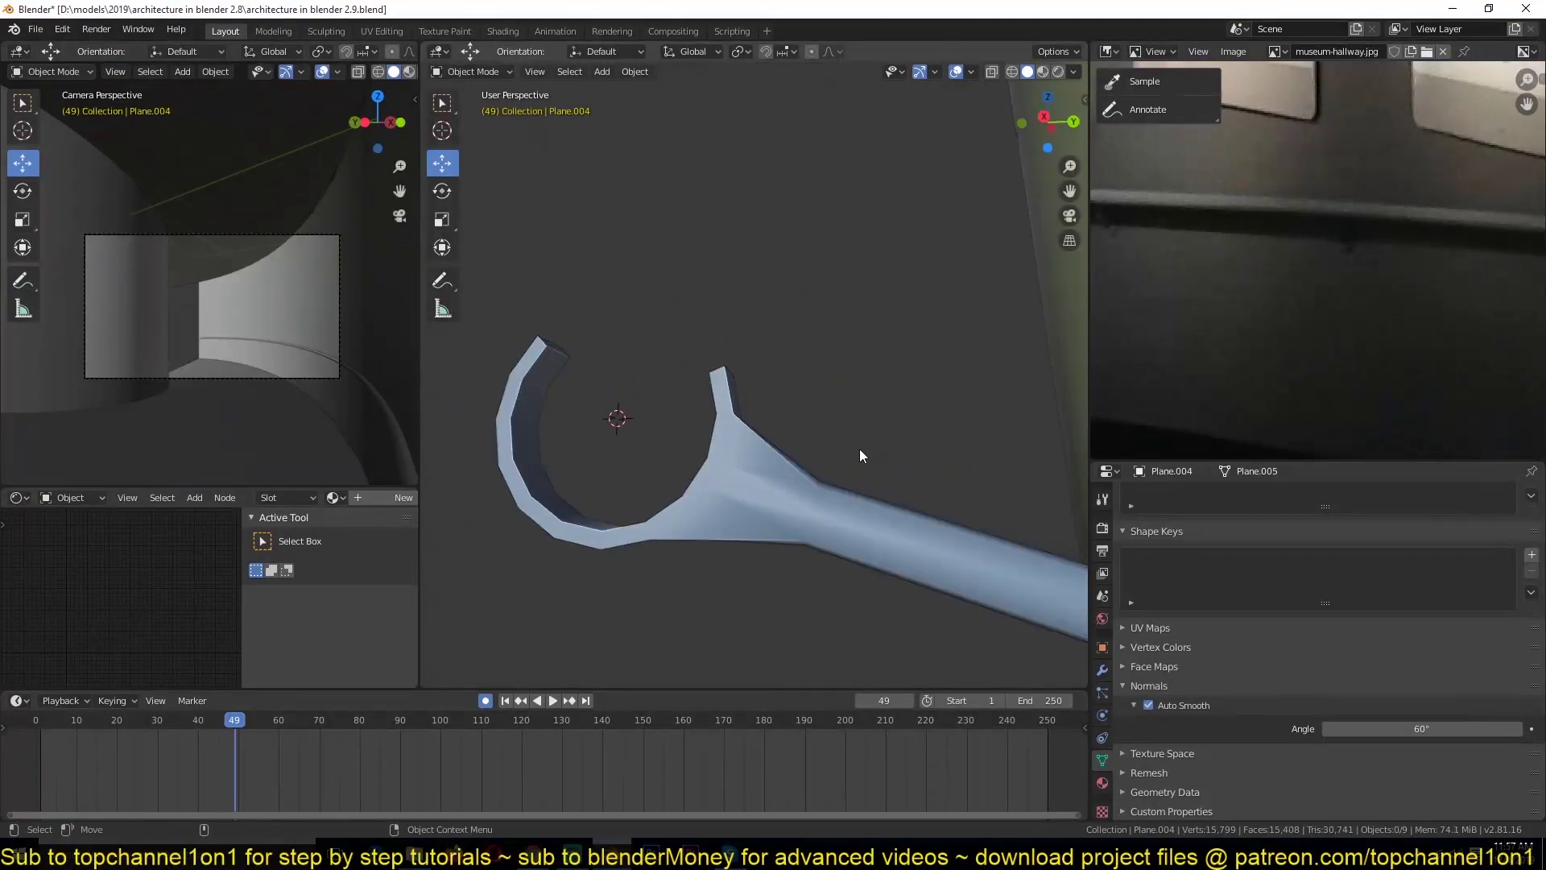
pyautogui.scroll(-3, 860, 448)
pyautogui.moveTo(861, 448); pyautogui.dragTo(991, 476, button='middle')
pyautogui.scroll(3, 783, 464)
pyautogui.press('Tab')
pyautogui.scroll(1, 725, 471)
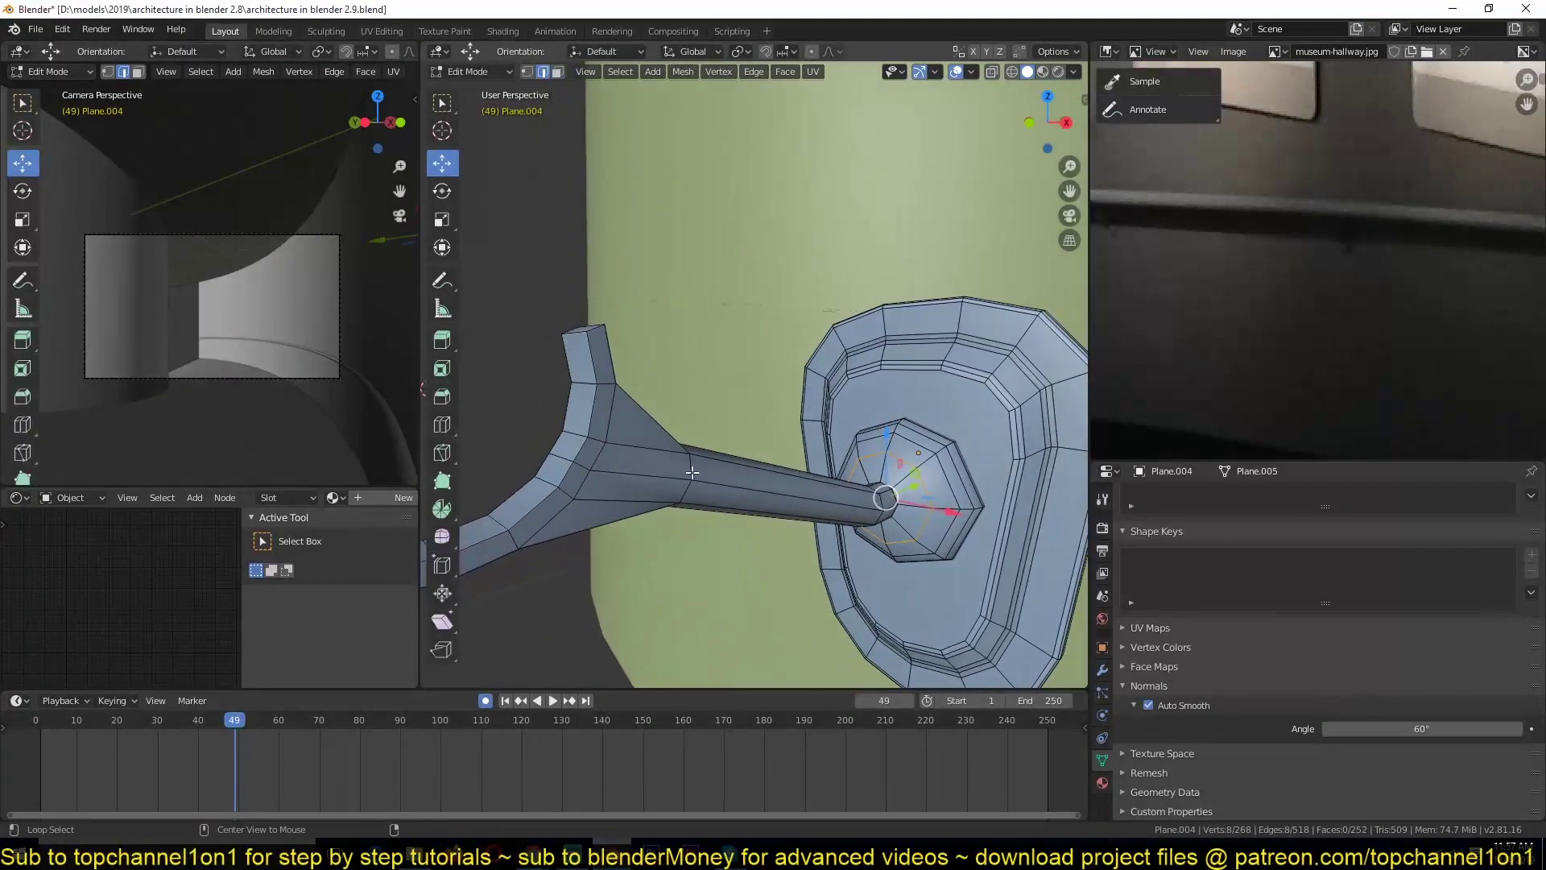
# Bevel the edge loop where the bracket's arm meets the flared cradle neck with multiple segments to round the transition.
pyautogui.moveTo(697, 467); pyautogui.dragTo(645, 290, button='middle')
pyautogui.hotkey('alt', 'z')
pyautogui.press('1')
pyautogui.hotkey('alt', 'a')
pyautogui.moveTo(790, 446); pyautogui.dragTo(802, 419, button='middle')
pyautogui.press('2')
pyautogui.keyDown('alt'); pyautogui.click(829, 507); pyautogui.keyUp('alt')
pyautogui.moveTo(829, 507); pyautogui.dragTo(881, 428, button='middle')
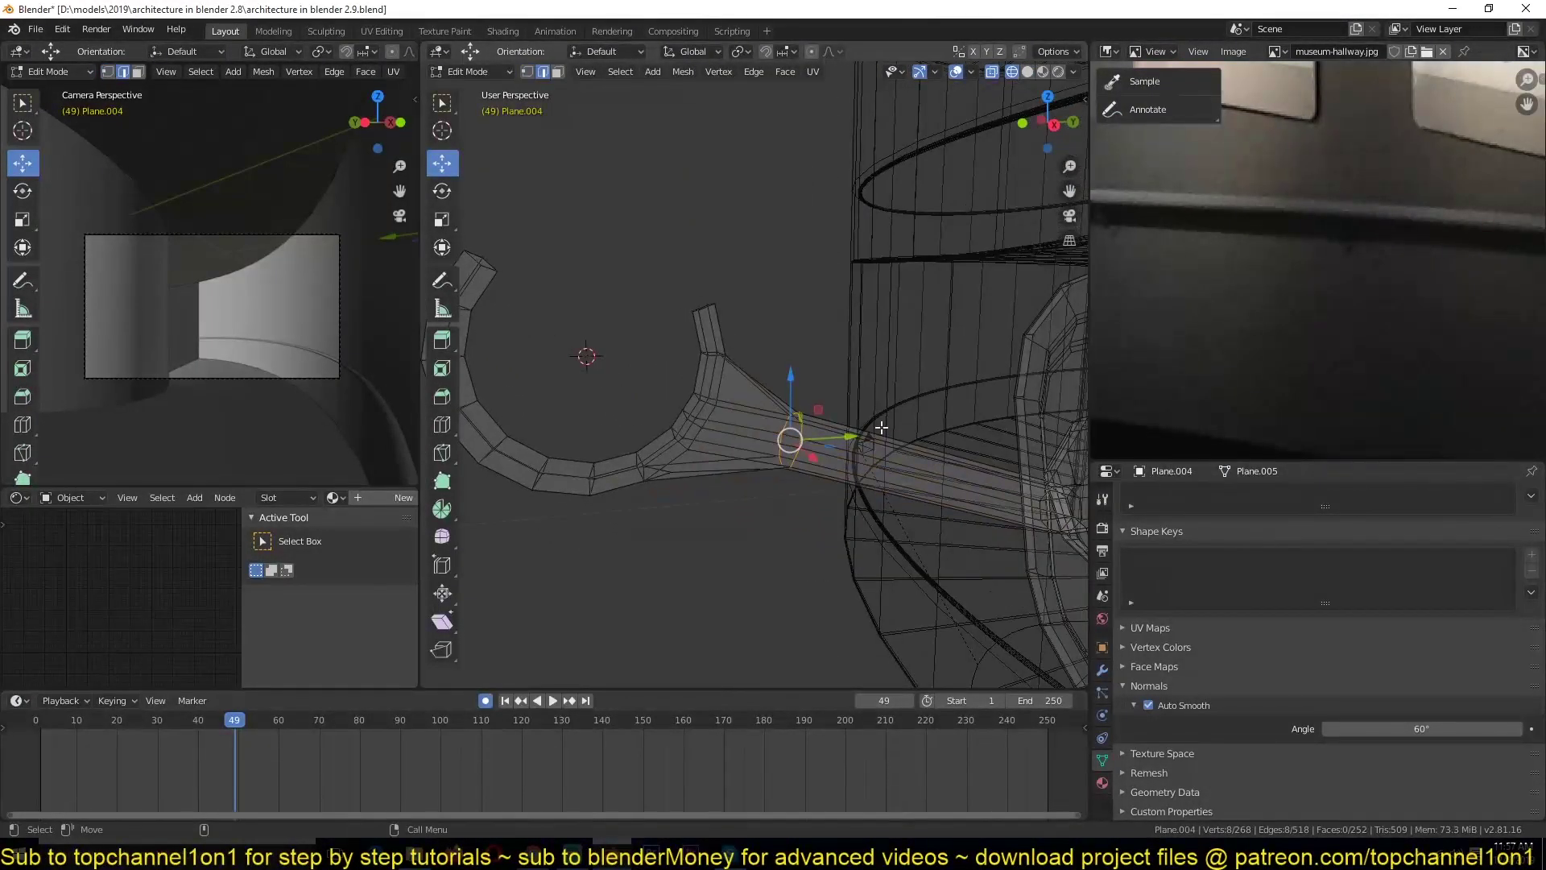
pyautogui.hotkey('ctrl', 'b')
pyautogui.scroll(3, 943, 374)
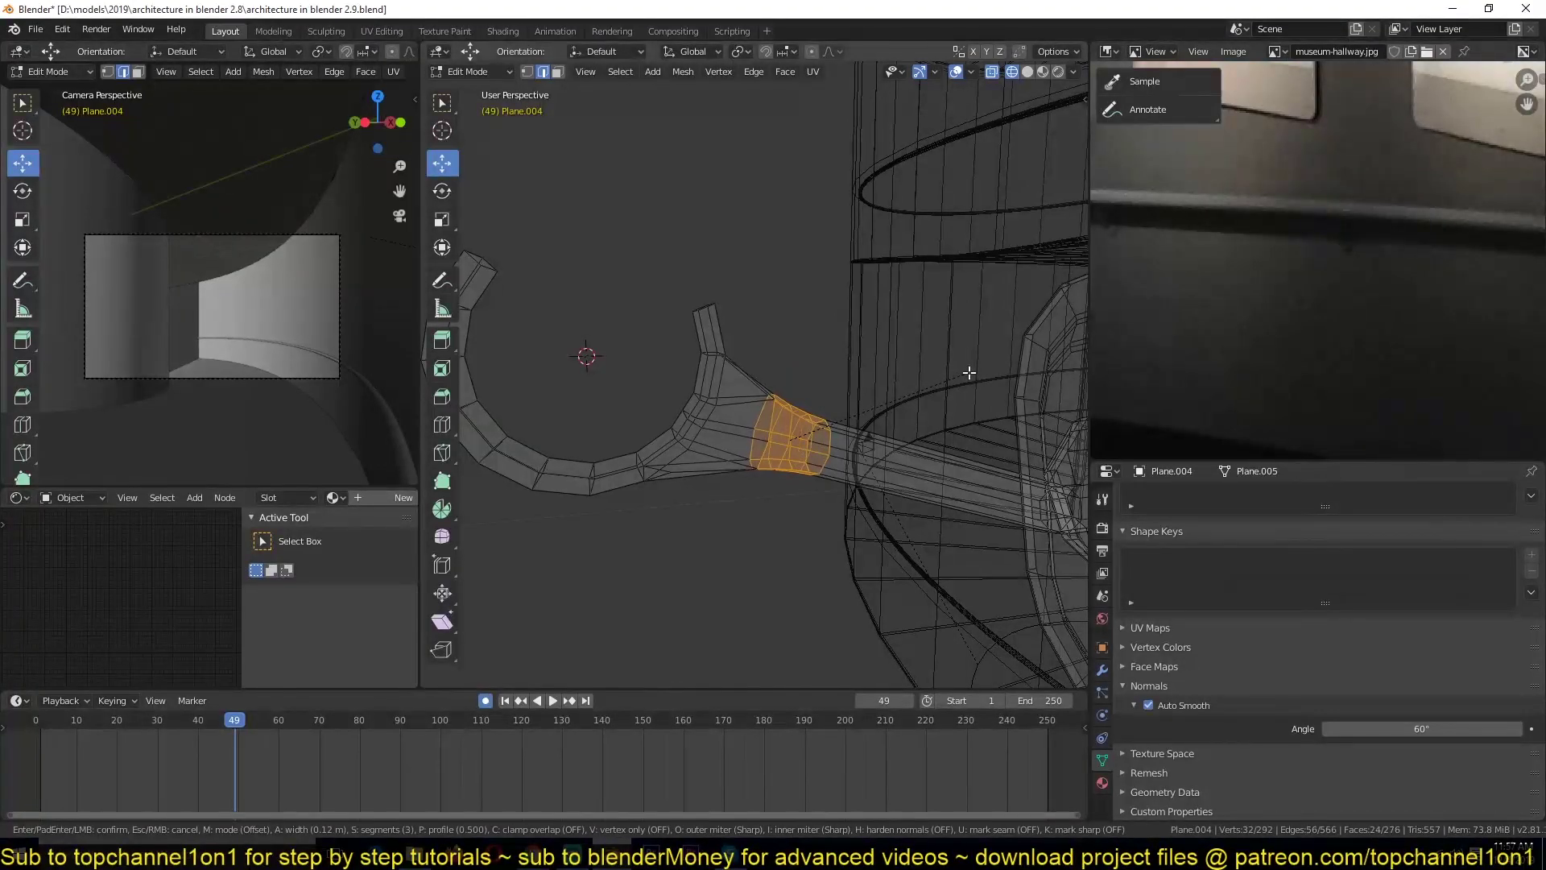
pyautogui.scroll(3, 998, 369)
pyautogui.click(1001, 369)
pyautogui.press('Tab')
pyautogui.hotkey('alt', 'a')
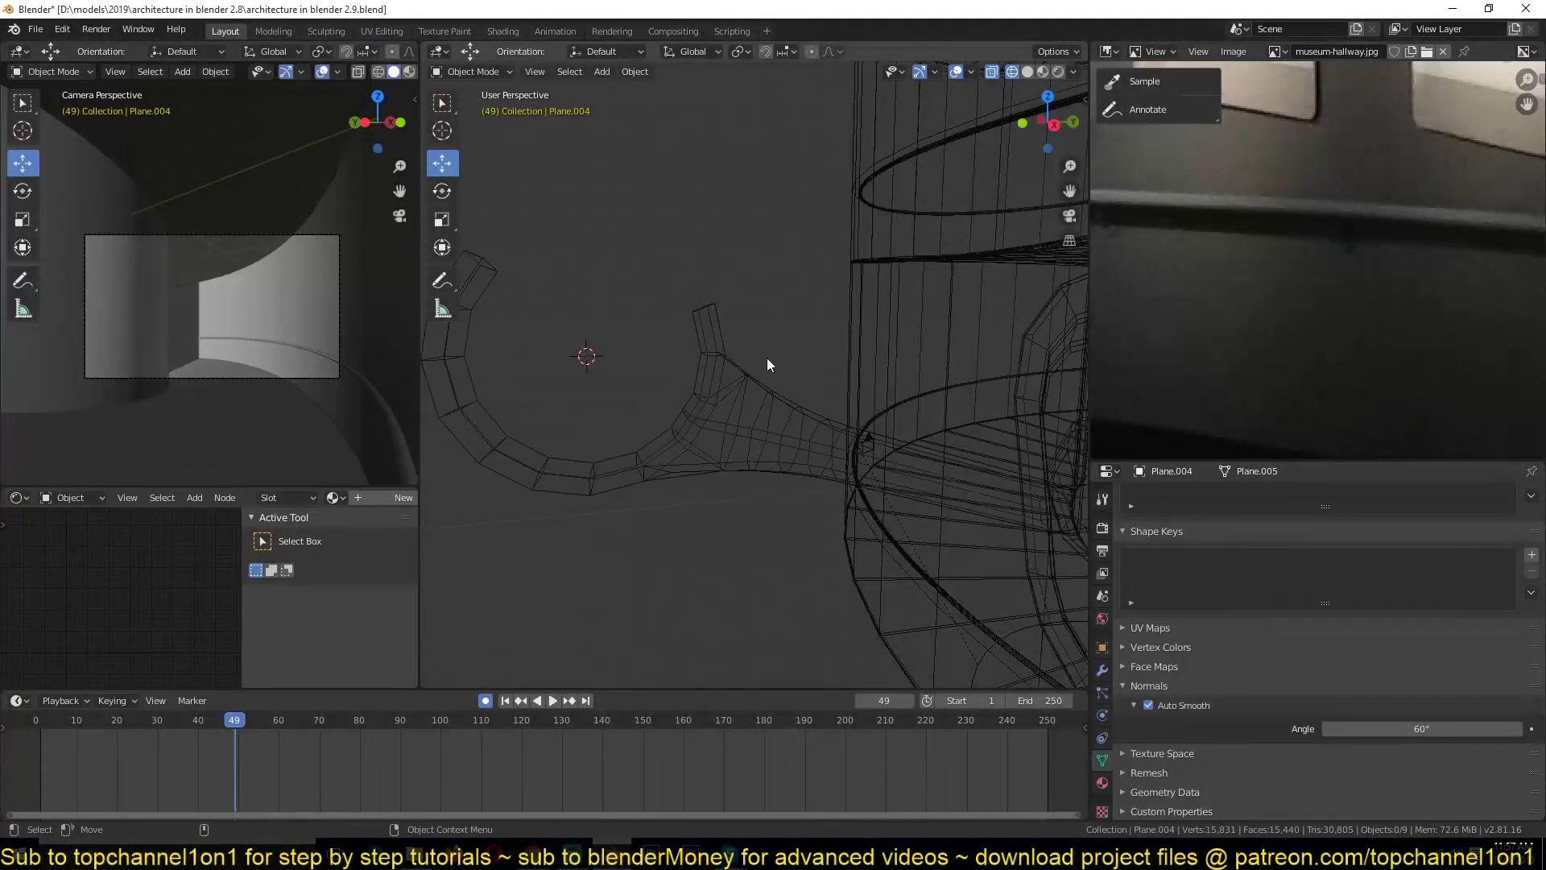
# Examine the rounded arm-to-cradle transition on the bracket in solid shading from several angles.
pyautogui.press('z')
pyautogui.scroll(-3, 868, 349)
pyautogui.moveTo(868, 349); pyautogui.dragTo(891, 420, button='middle')
pyautogui.click(810, 361)
pyautogui.moveTo(810, 361); pyautogui.dragTo(810, 210, button='middle')
pyautogui.hotkey('alt', 'a')
pyautogui.scroll(2, 810, 210)
pyautogui.scroll(-3, 823, 283)
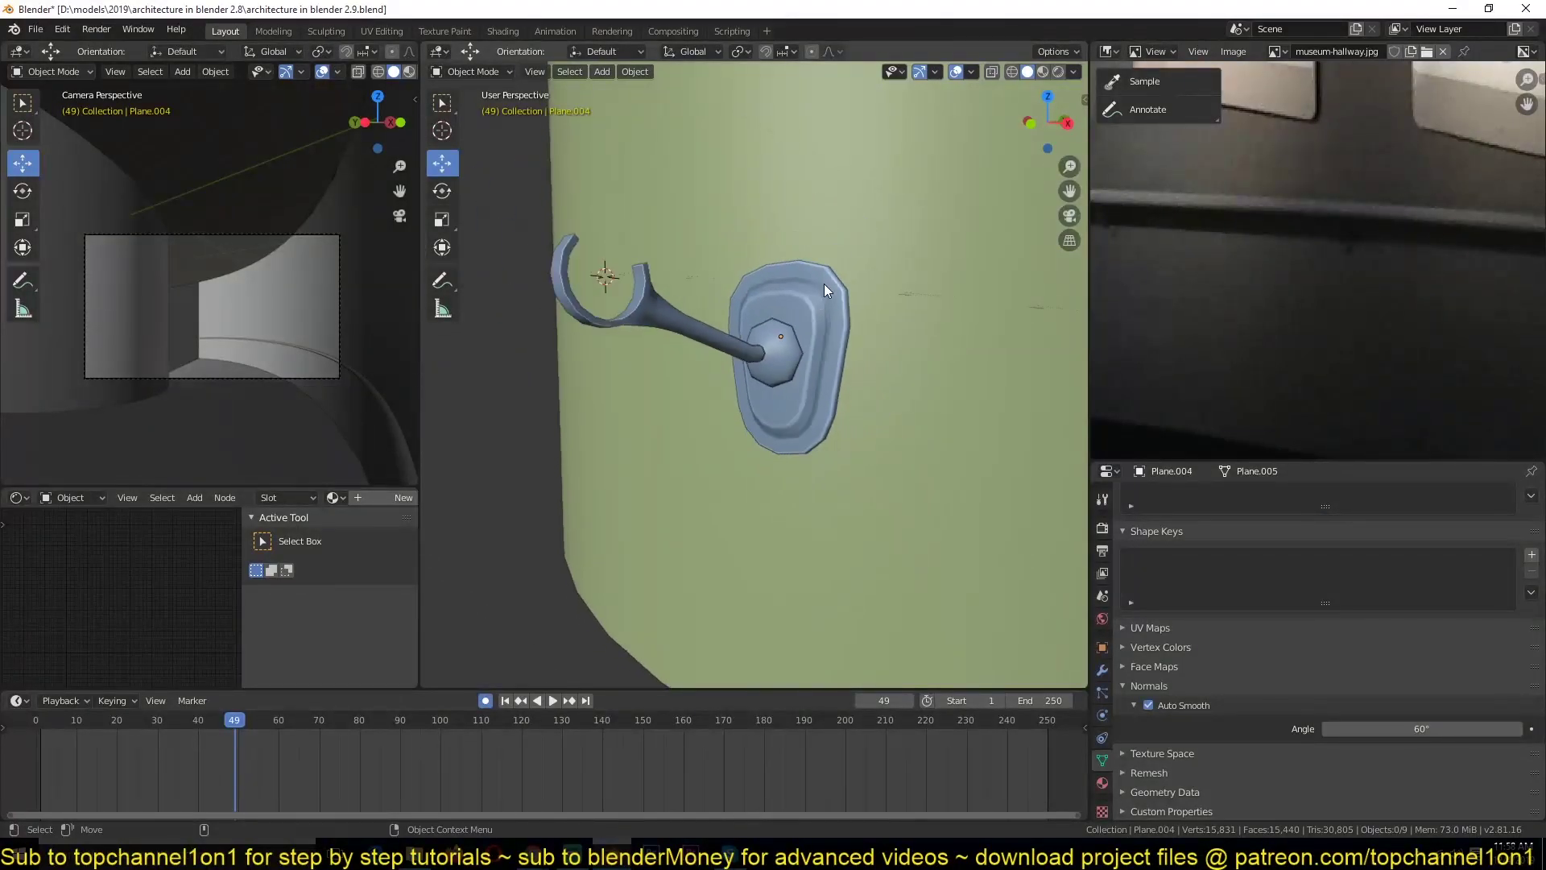
# Select the finished bracket with its mounting plate and save the file.
pyautogui.click(824, 284)
pyautogui.scroll(-6, 813, 322)
pyautogui.moveTo(809, 330); pyautogui.dragTo(789, 374, button='middle')
pyautogui.hotkey('ctrl', 's')
pyautogui.scroll(8, 717, 326)
pyautogui.scroll(-5, 722, 327)
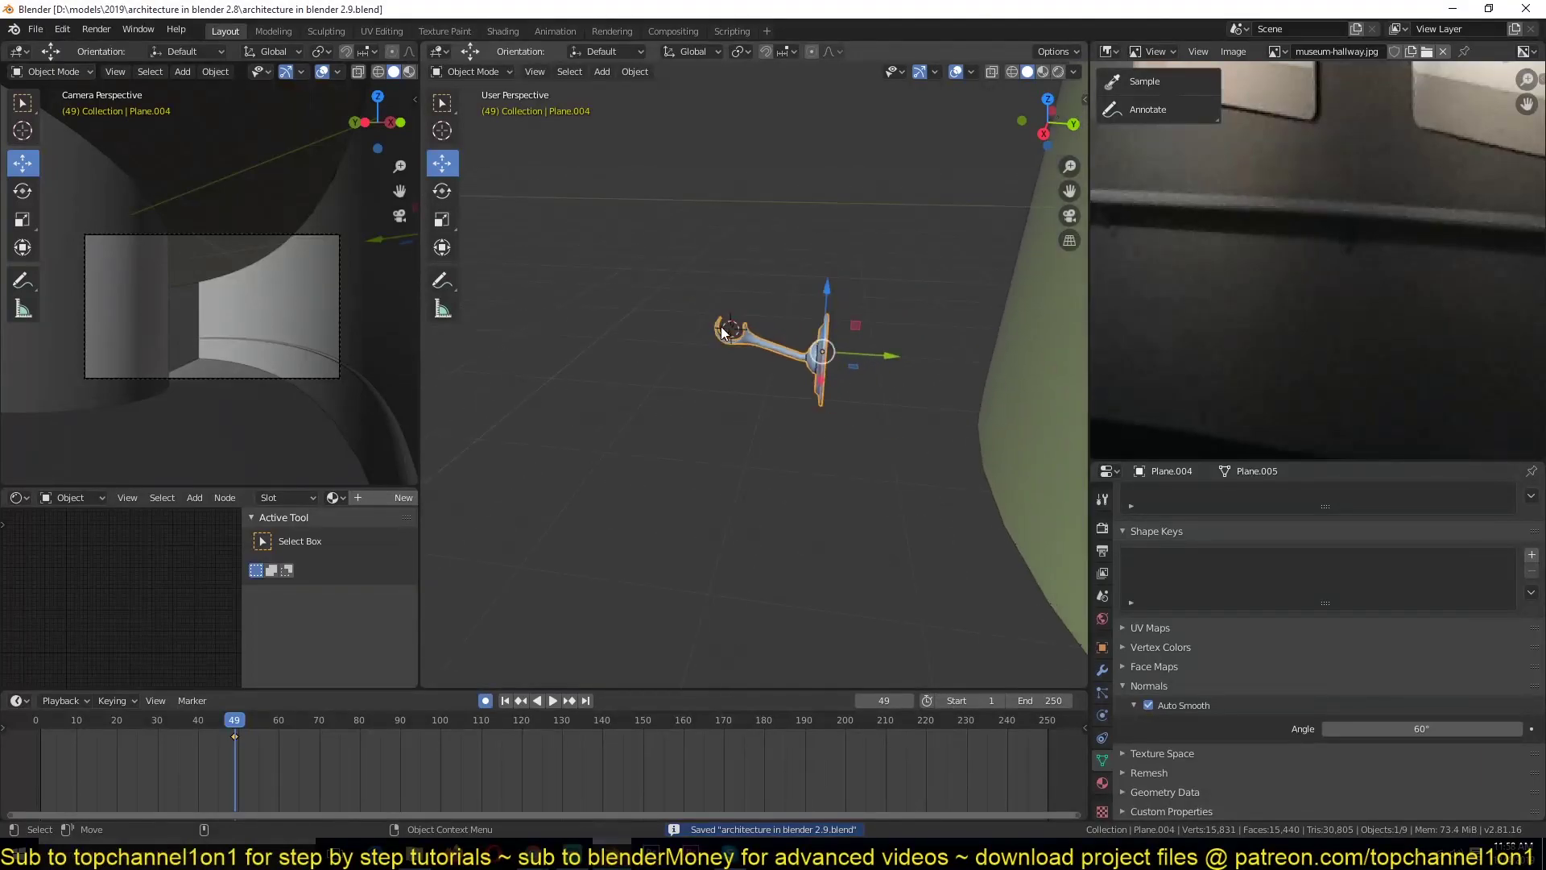
# Check the bracket's placement within the hallway from directly above.
pyautogui.press('KP_7')
pyautogui.scroll(-5, 781, 306)
pyautogui.scroll(-6, 782, 308)
pyautogui.keyDown('shift'); pyautogui.moveTo(719, 313); pyautogui.dragTo(748, 511, button='middle'); pyautogui.keyUp('shift')
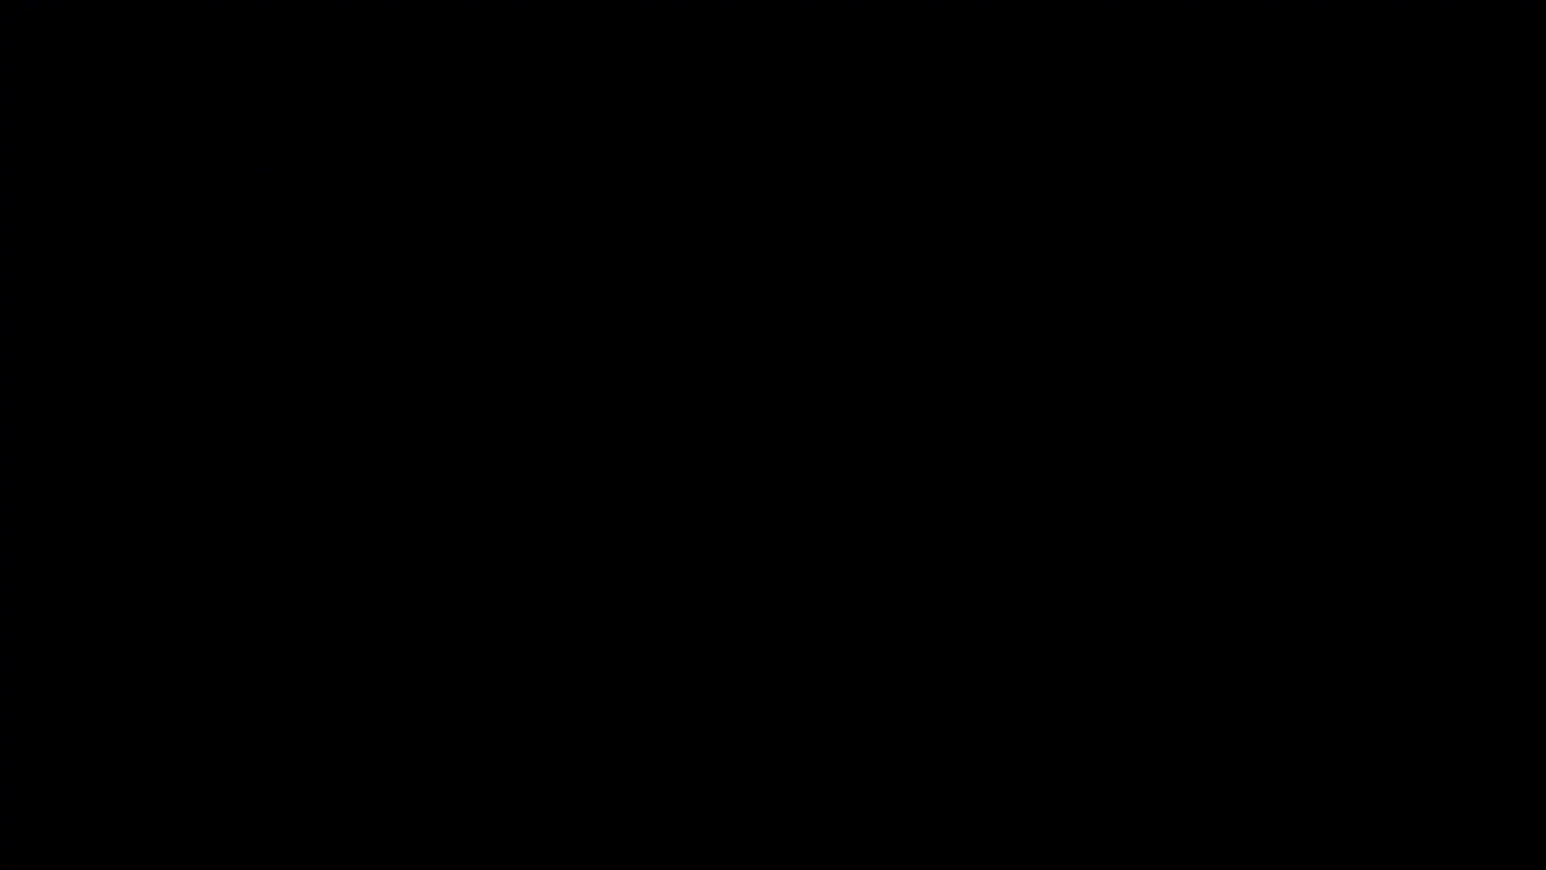